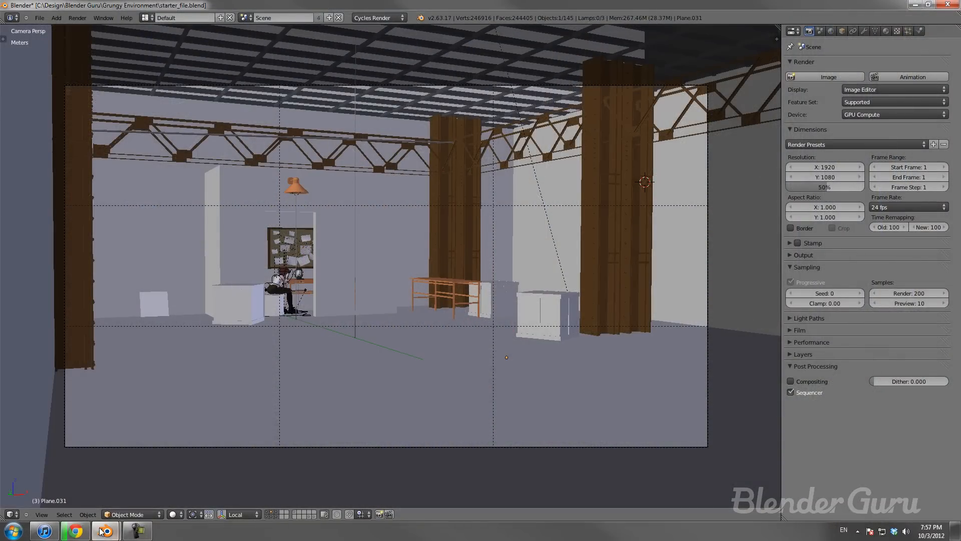
# Step: Switch to the finished scene25.blend scene and examine the seated character up close
pyautogui.moveTo(102, 530)
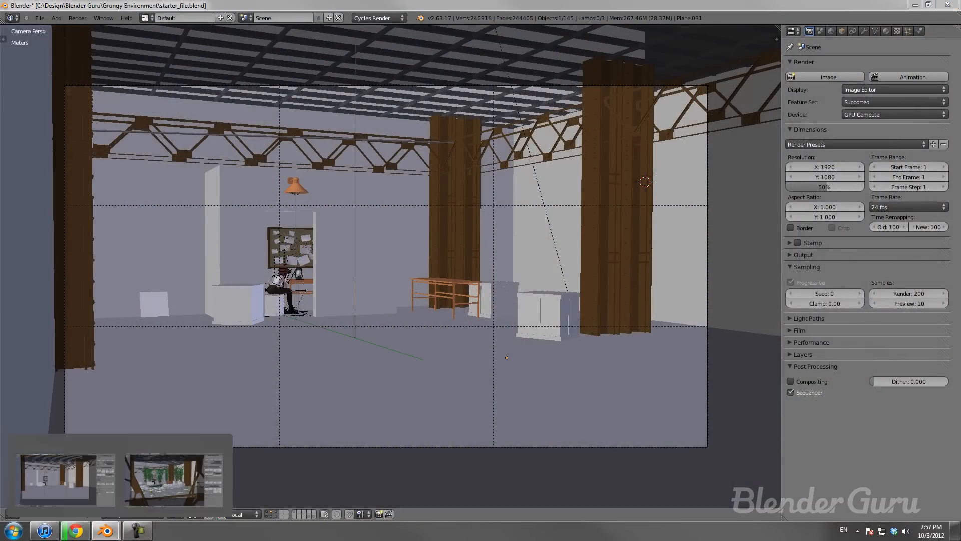
pyautogui.click(64, 474)
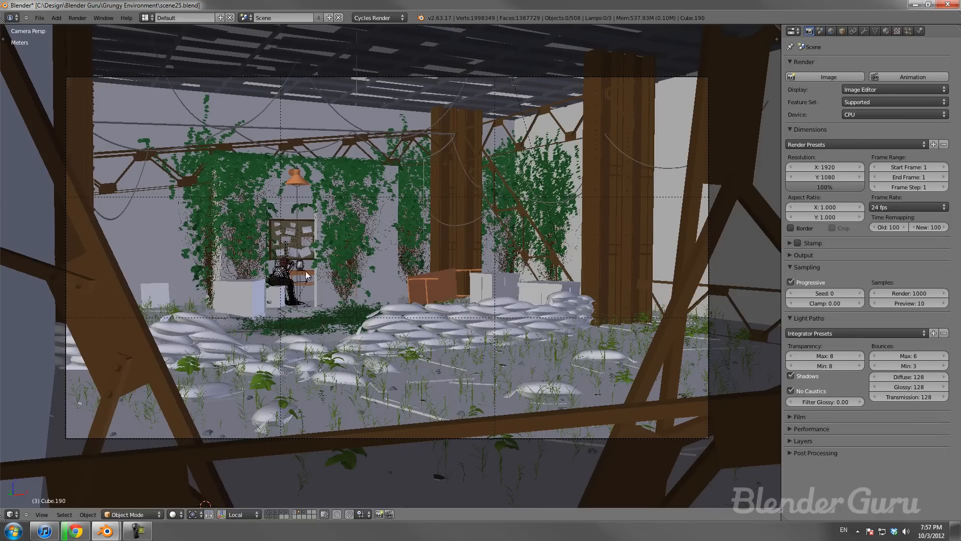
pyautogui.scroll(6, 299, 252)
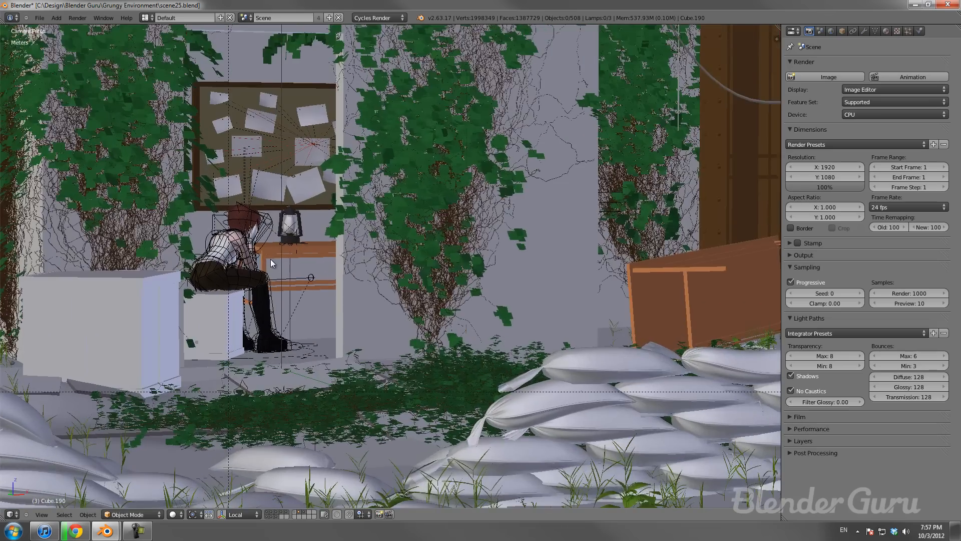
pyautogui.scroll(6, 281, 259)
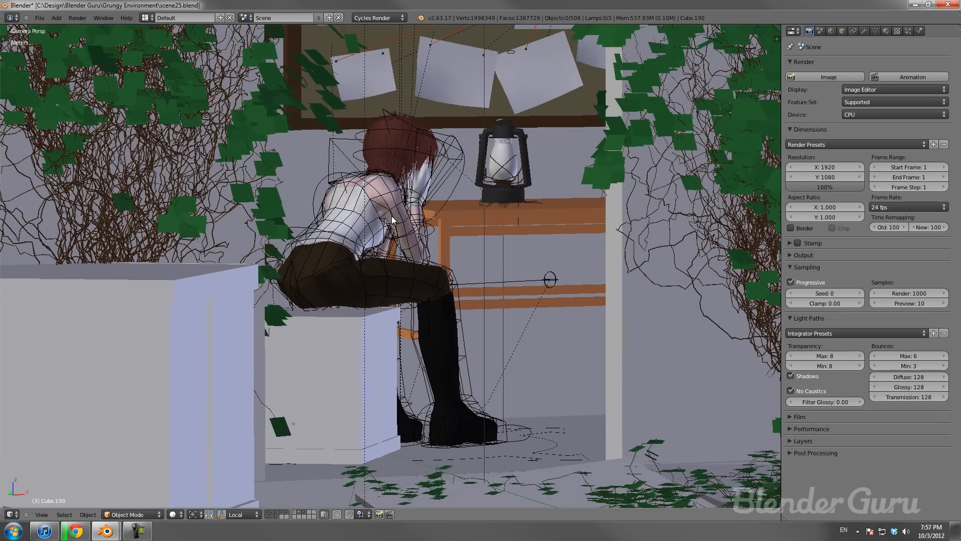
pyautogui.rightClick(392, 217)
pyautogui.press('KP_Decimal')
pyautogui.moveTo(392, 216); pyautogui.dragTo(328, 247, button='middle')
pyautogui.scroll(-3, 445, 243)
pyautogui.scroll(-1, 310, 245)
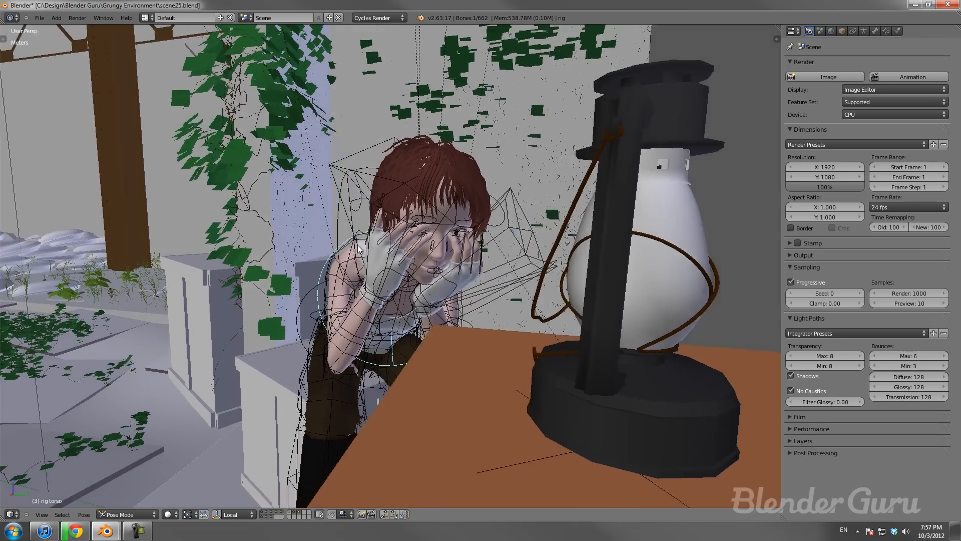
# Step: Examine the lantern on the desk and the overgrown surroundings, then return to the full camera view
pyautogui.scroll(-1, 329, 246)
pyautogui.rightClick(514, 262)
pyautogui.moveTo(554, 270); pyautogui.dragTo(587, 280, button='middle')
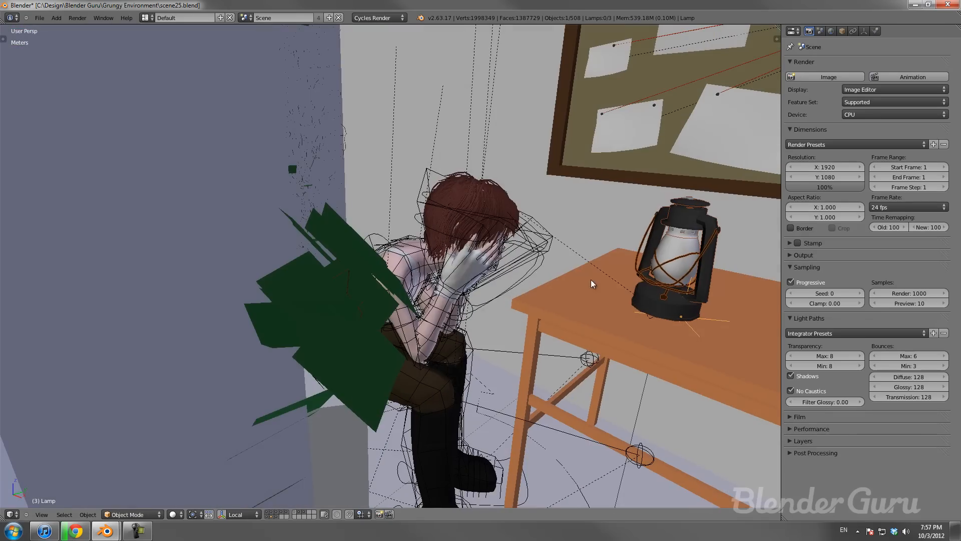
pyautogui.moveTo(647, 272); pyautogui.dragTo(644, 253, button='middle')
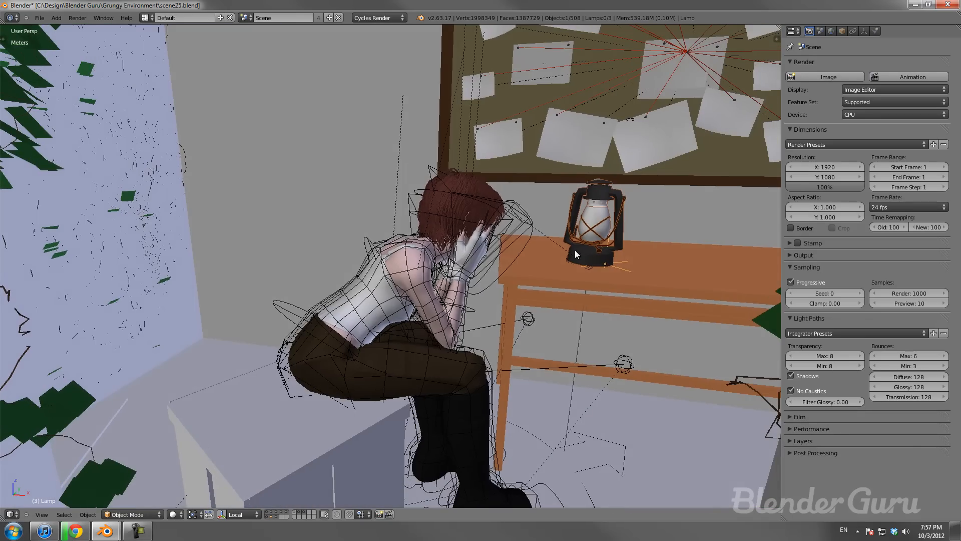
pyautogui.scroll(-8, 506, 290)
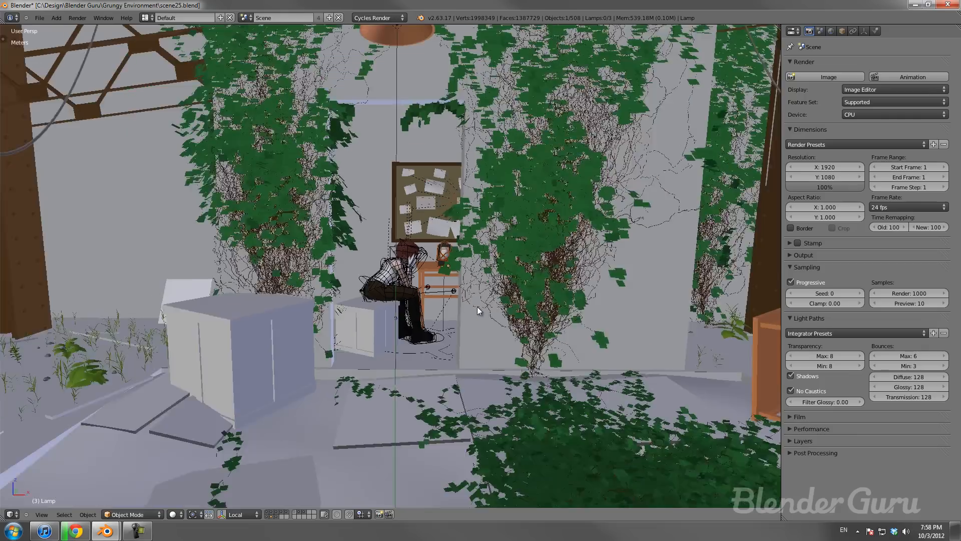
pyautogui.scroll(-4, 476, 307)
pyautogui.moveTo(472, 288); pyautogui.dragTo(512, 265, button='middle')
pyautogui.scroll(-4, 512, 265)
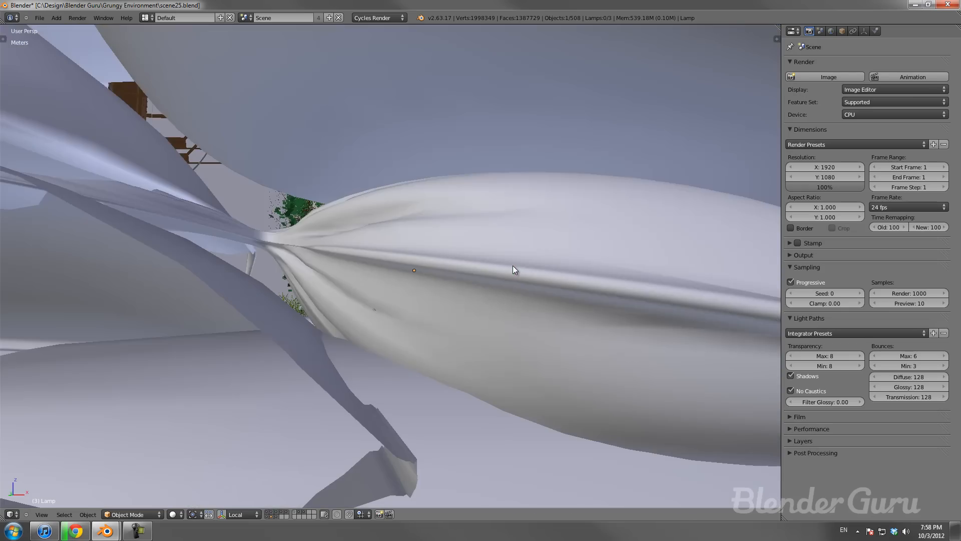
pyautogui.press('KP_0')
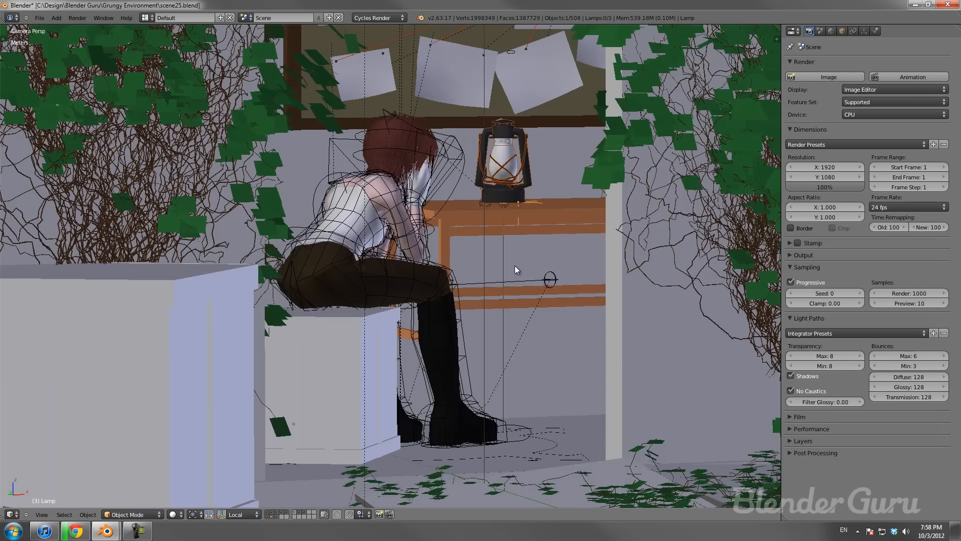
pyautogui.scroll(-8, 513, 269)
pyautogui.scroll(-3, 495, 279)
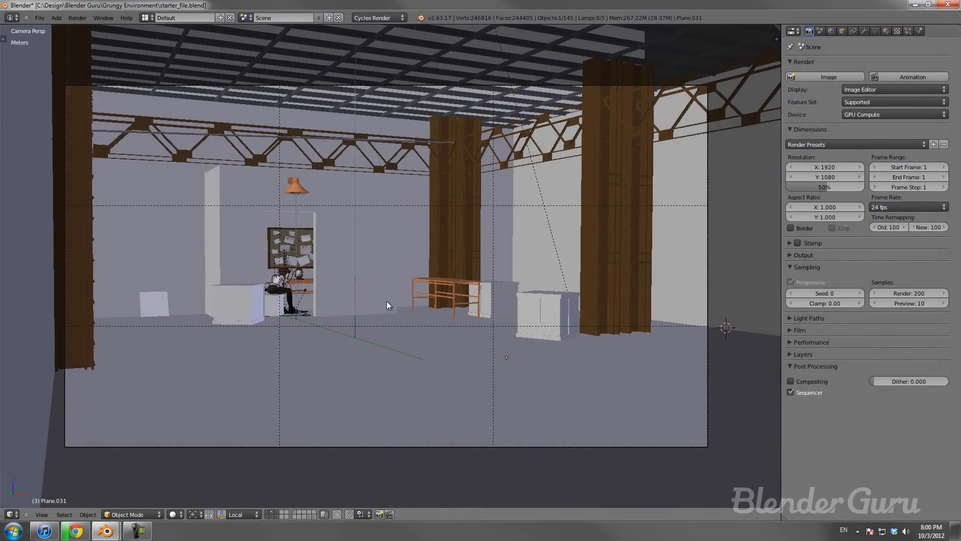
# Step: In starter_file.blend, tilt the roof truss along the back wall by about 7 degrees in orthographic front view
pyautogui.rightClick(382, 274)
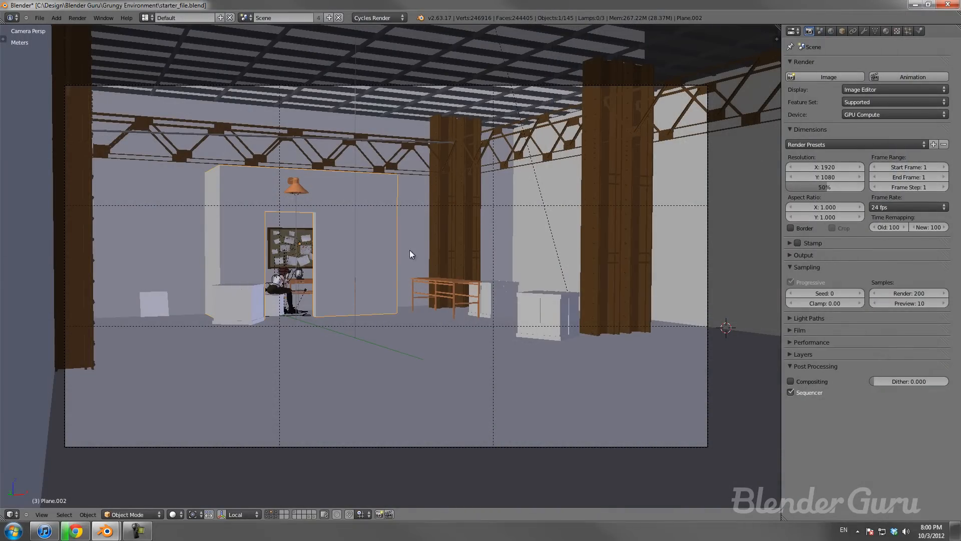
pyautogui.rightClick(419, 172)
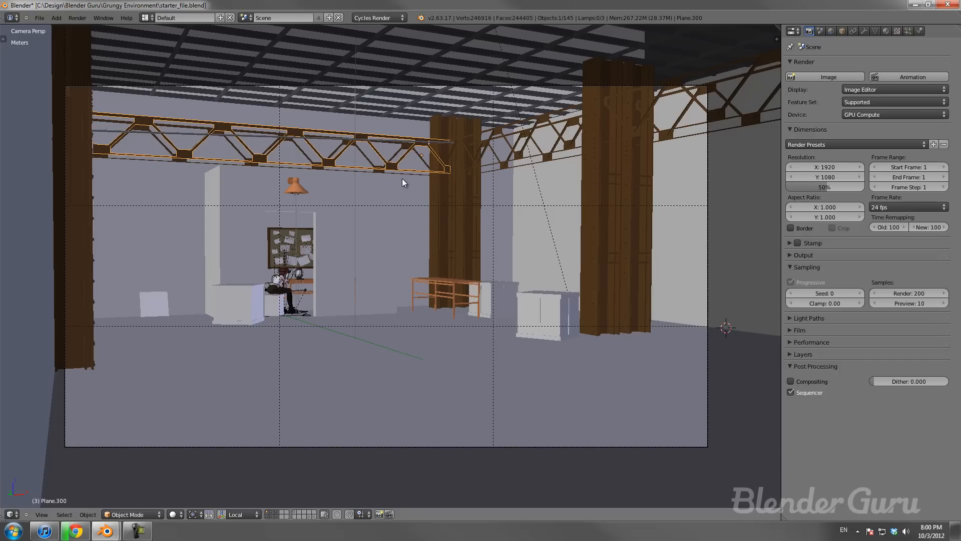
pyautogui.press('z')
pyautogui.press('KP_1')
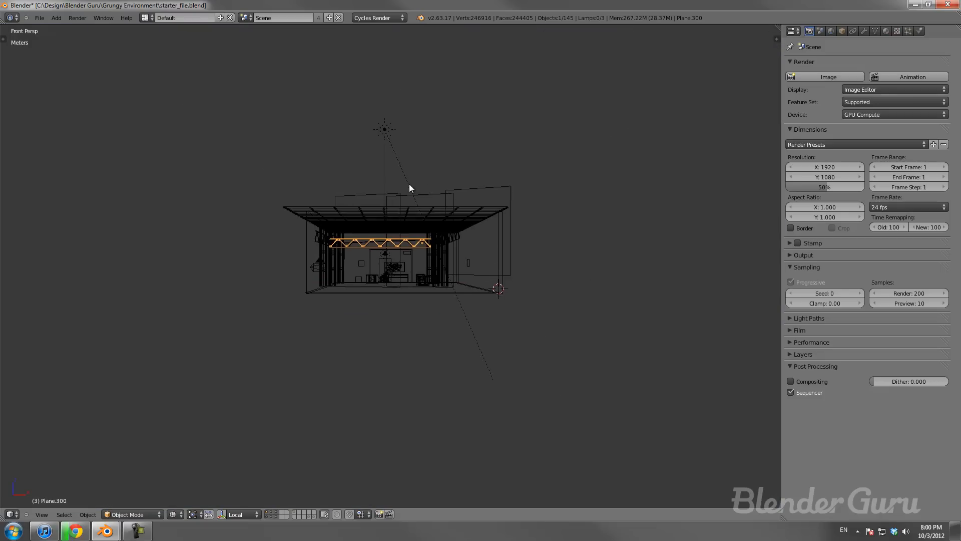
pyautogui.press('KP_5')
pyautogui.scroll(6, 422, 190)
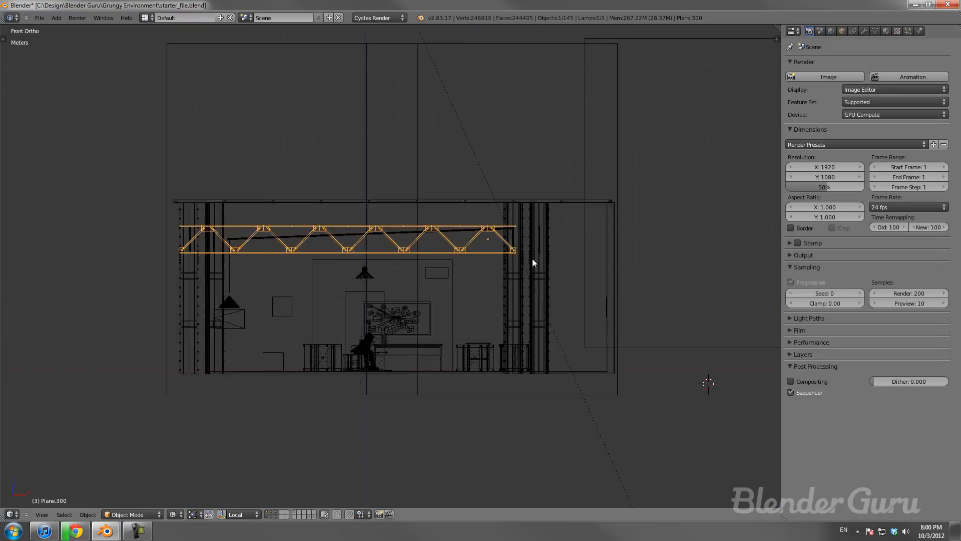
pyautogui.press('r')
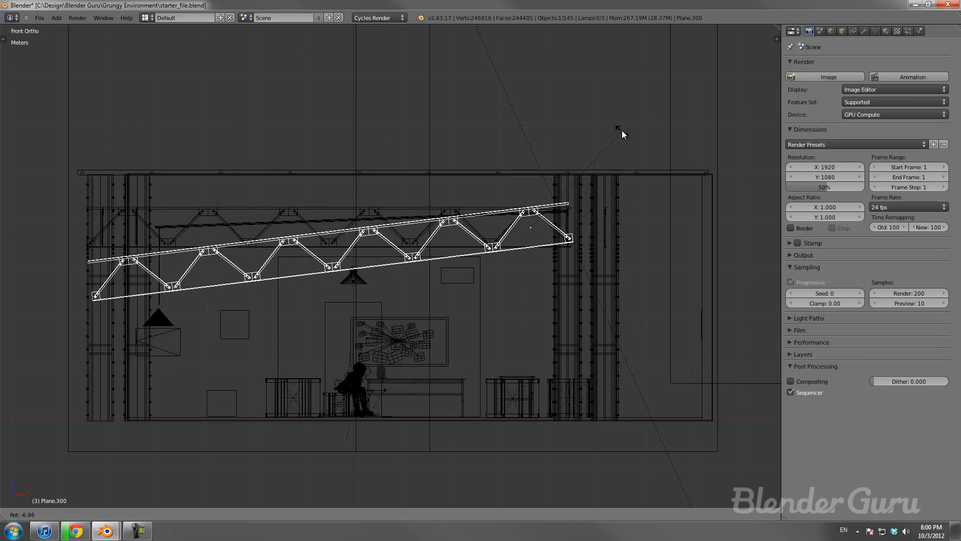
pyautogui.click(621, 130)
pyautogui.hotkey('ctrl', 'z')
# Step: Duplicate the tilted back-wall truss and shorten the copy by setting its array count to 4
pyautogui.hotkey('shift', 'd')
pyautogui.press('r')
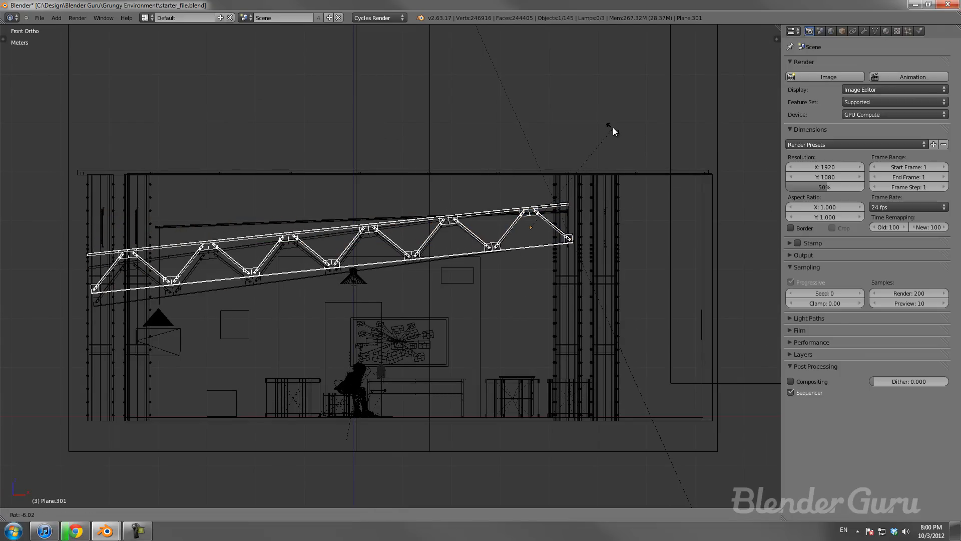
pyautogui.click(610, 124)
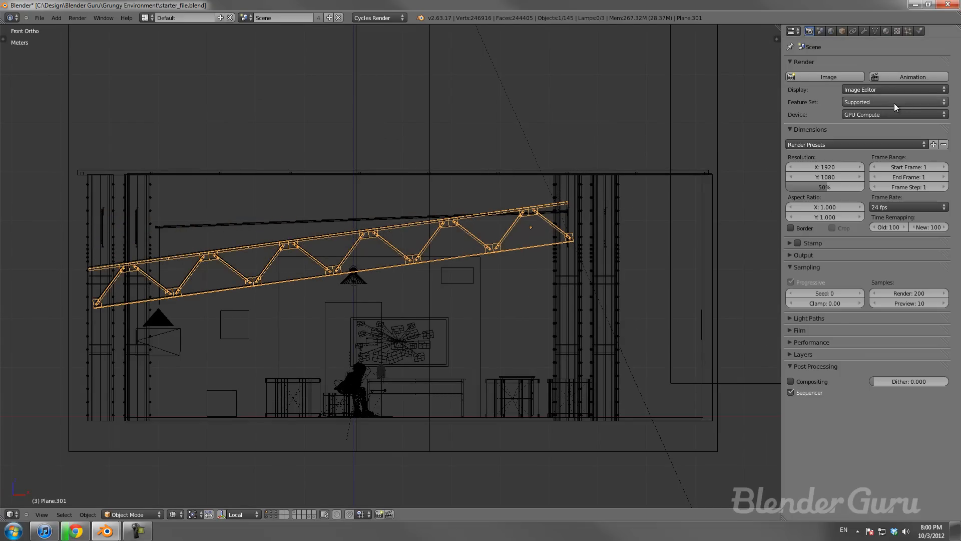
pyautogui.click(864, 31)
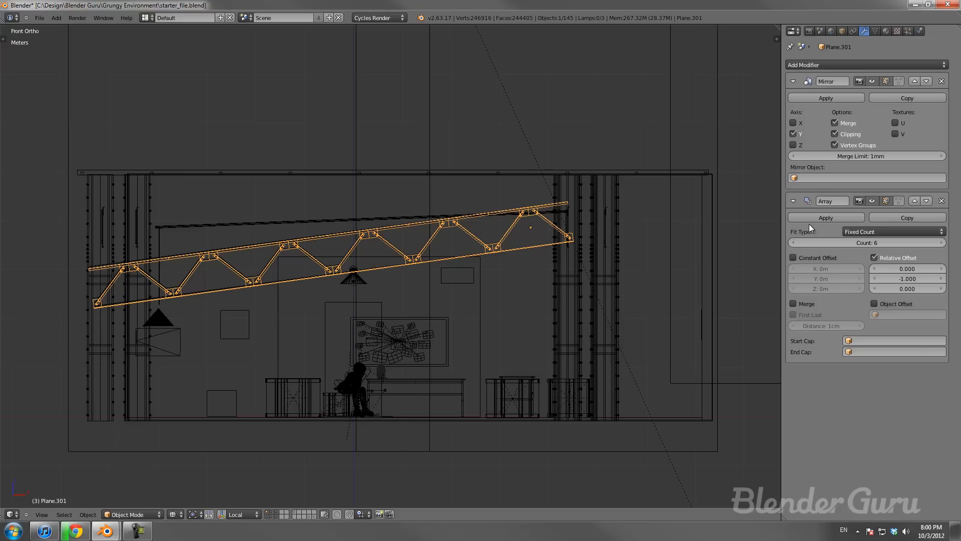
pyautogui.click(794, 243)
pyautogui.click(794, 243)
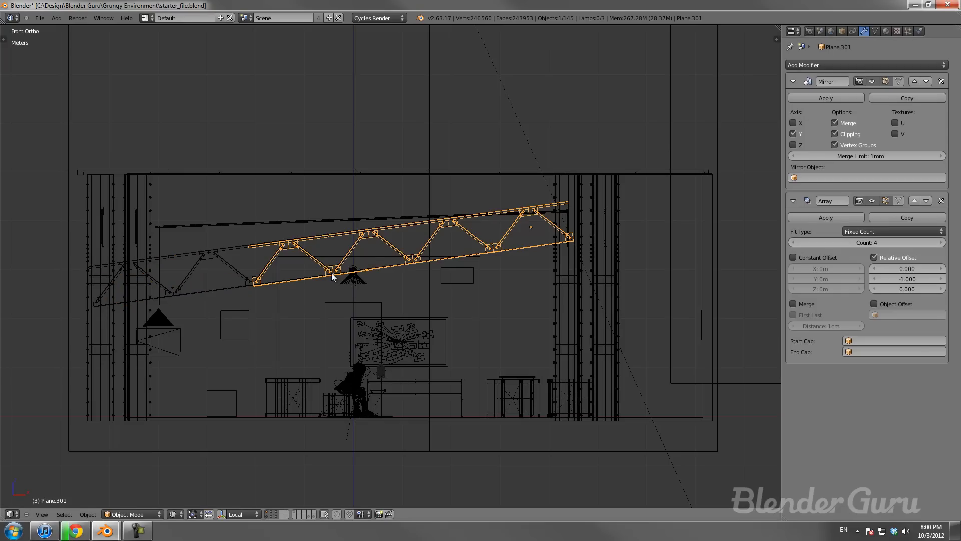
# Step: Rotate the shortened truss copy back up by about 7 degrees, then adjust its tilt slightly from the camera view
pyautogui.press('r')
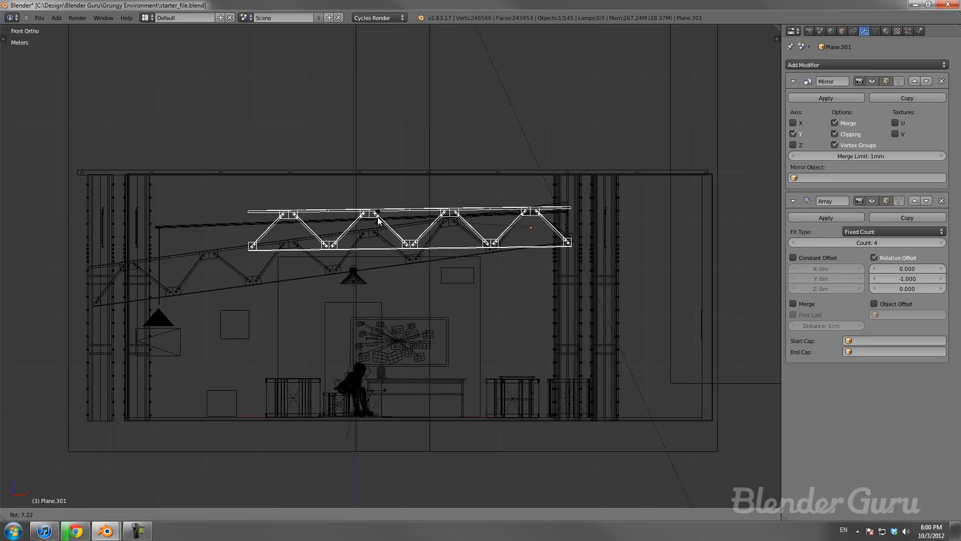
pyautogui.click(345, 220)
pyautogui.moveTo(345, 220)
pyautogui.mouseDown(button='middle')
pyautogui.moveTo(340, 230)
pyautogui.moveTo(357, 234)
pyautogui.mouseUp(button='middle')
pyautogui.press('z')
pyautogui.press('KP_0')
pyautogui.press('a')
pyautogui.rightClick(208, 144)
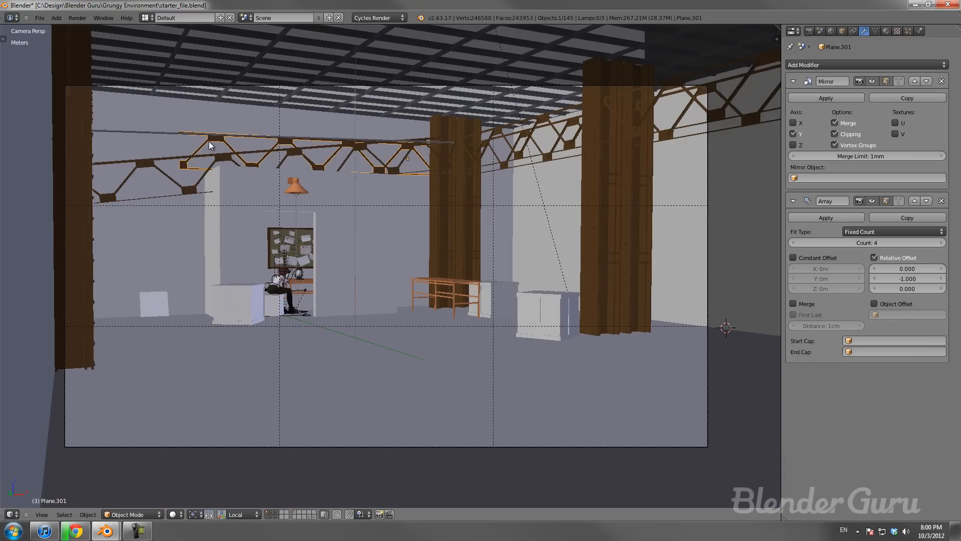
pyautogui.press('g')
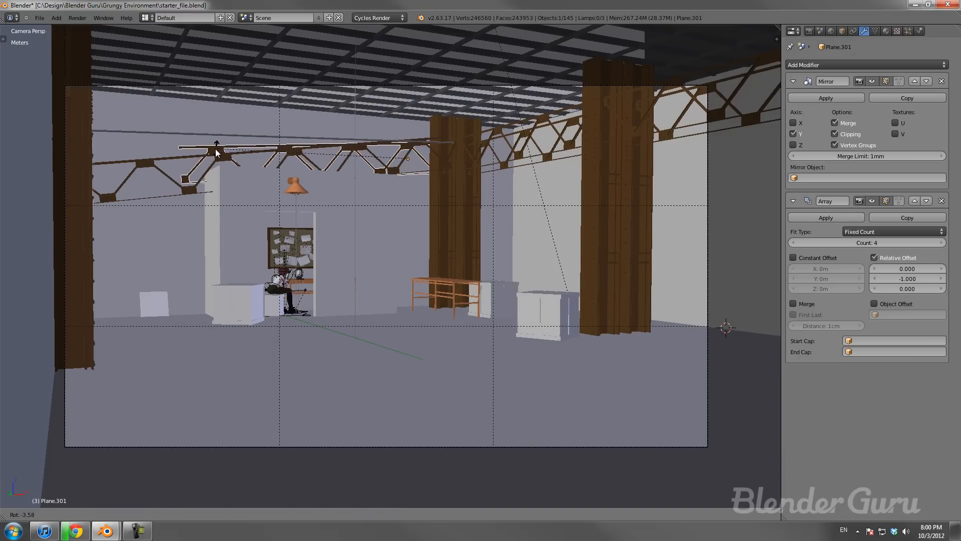
pyautogui.click(495, 169)
# Step: Shorten the truss spanning the right-hand pillars by setting its array count to 4
pyautogui.rightClick(516, 161)
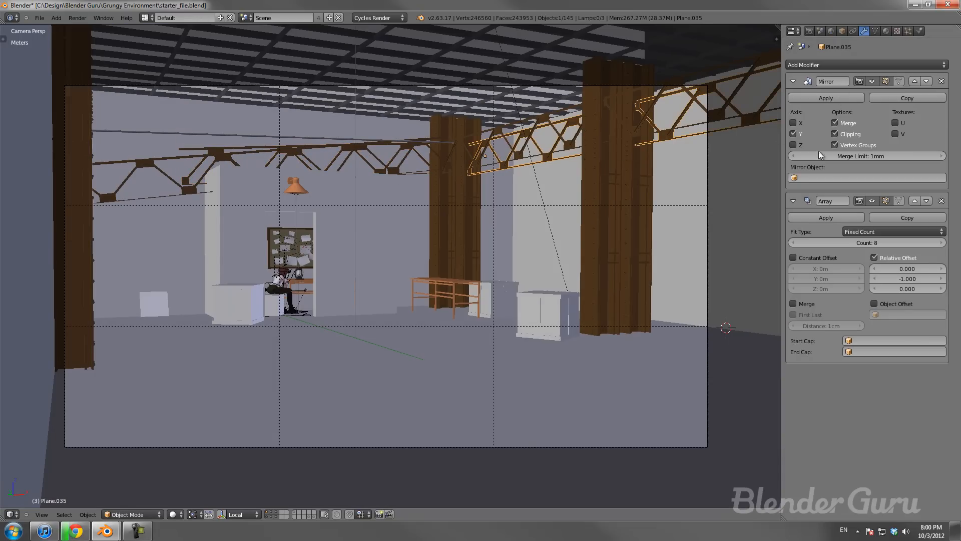
pyautogui.click(796, 242)
pyautogui.click(796, 242)
pyautogui.click(796, 242)
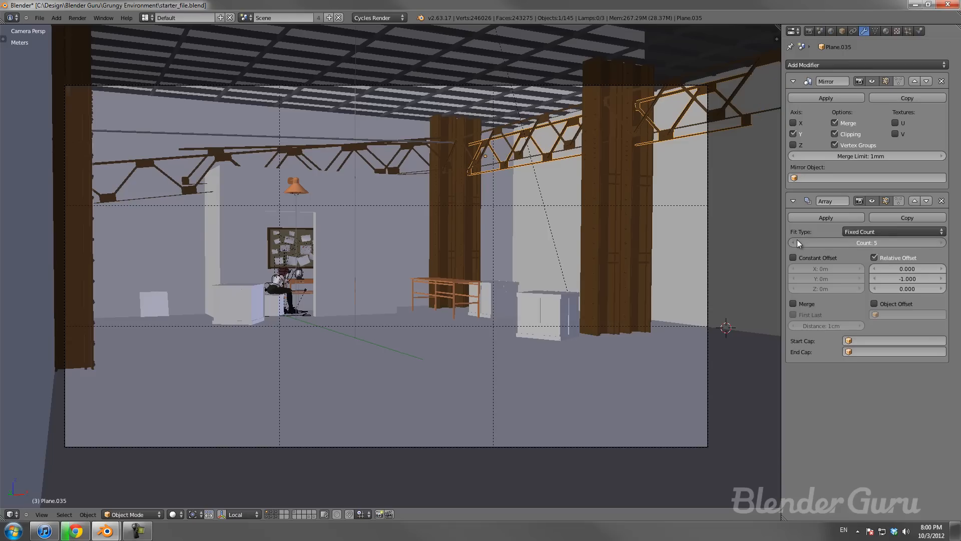
pyautogui.click(796, 243)
pyautogui.click(796, 242)
pyautogui.click(931, 242)
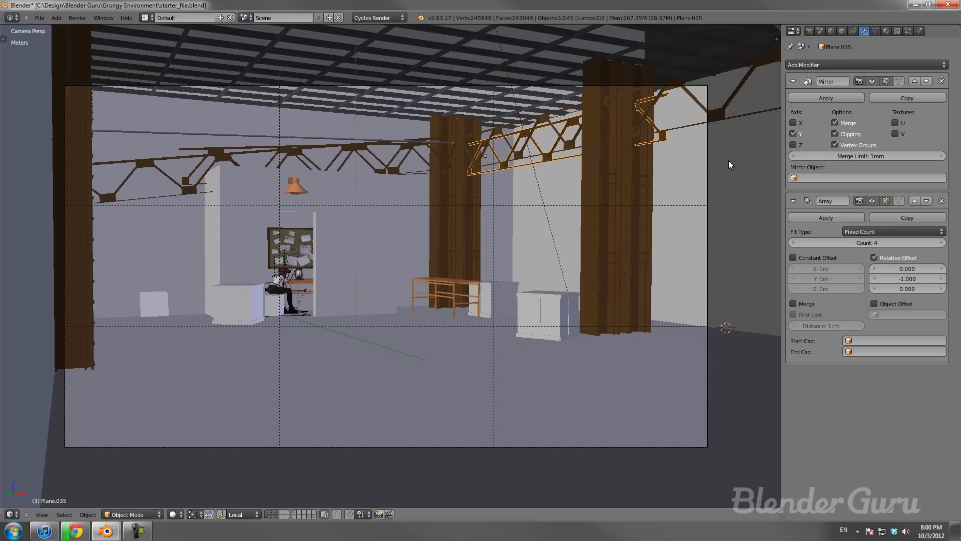
# Step: Tilt the shortened right-hand truss in side view so its front end sags, then shift it vertically
pyautogui.press('KP_3')
pyautogui.press('z')
pyautogui.scroll(-3, 335, 224)
pyautogui.keyDown('shift'); pyautogui.moveTo(335, 223); pyautogui.dragTo(376, 202, button='middle'); pyautogui.keyUp('shift')
pyautogui.scroll(1, 482, 227)
pyautogui.press('r')
pyautogui.click(521, 191)
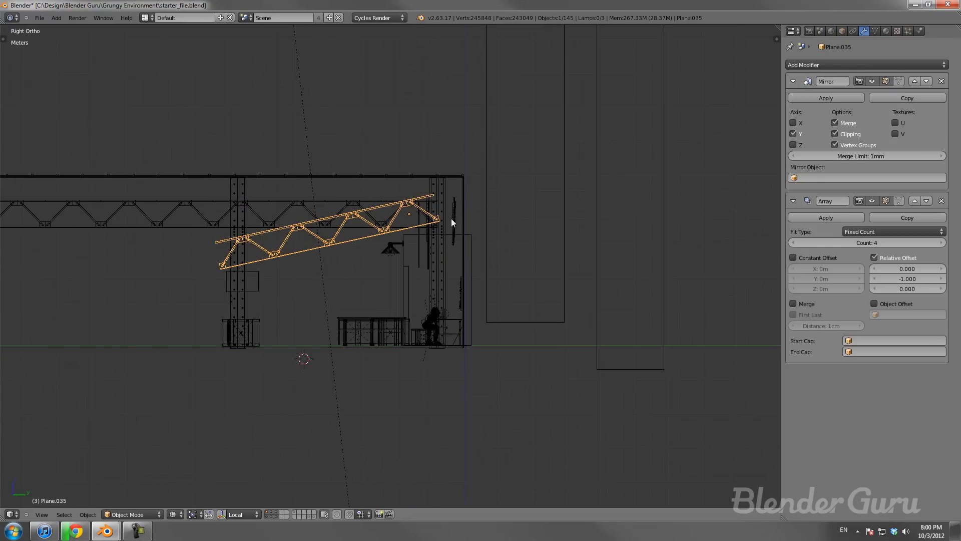
pyautogui.press('g')
pyautogui.press('z')
pyautogui.click(439, 229)
# Step: Tilt the other truss on the right-hand pillars in side view so its front end also sags
pyautogui.rightClick(233, 225)
pyautogui.scroll(-3, 220, 229)
pyautogui.moveTo(159, 237); pyautogui.dragTo(306, 286, button='middle')
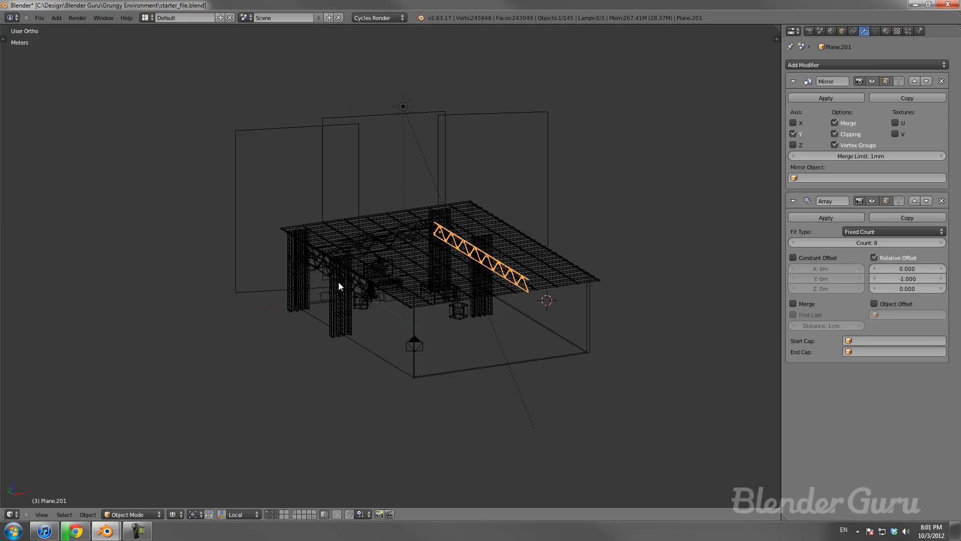
pyautogui.rightClick(321, 273)
pyautogui.rightClick(321, 273)
pyautogui.rightClick(321, 273)
pyautogui.scroll(3, 321, 273)
pyautogui.moveTo(358, 300); pyautogui.dragTo(282, 283, button='middle')
pyautogui.rightClick(228, 303)
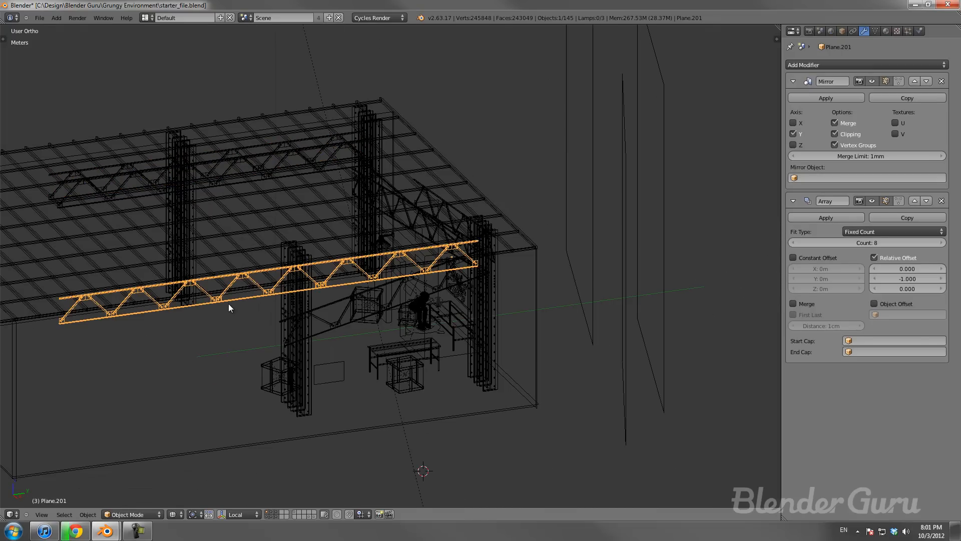
pyautogui.press('KP_3')
pyautogui.scroll(-2, 294, 247)
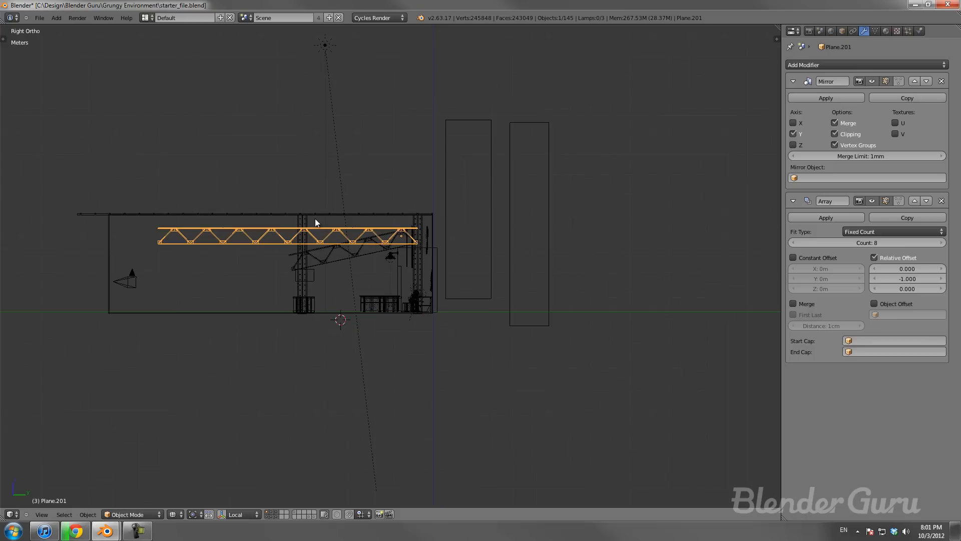
pyautogui.press('r')
pyautogui.click(396, 145)
# Step: Set the array count to 5 on the newly tilted truss and to 3 on its neighbouring sagging truss
pyautogui.click(800, 243)
pyautogui.click(800, 243)
pyautogui.click(800, 243)
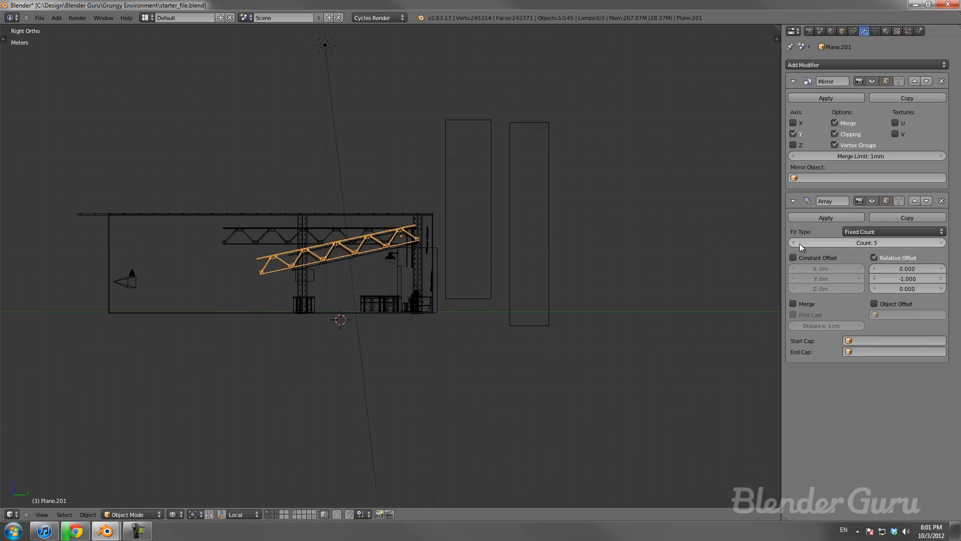
pyautogui.scroll(3, 326, 263)
pyautogui.rightClick(333, 242)
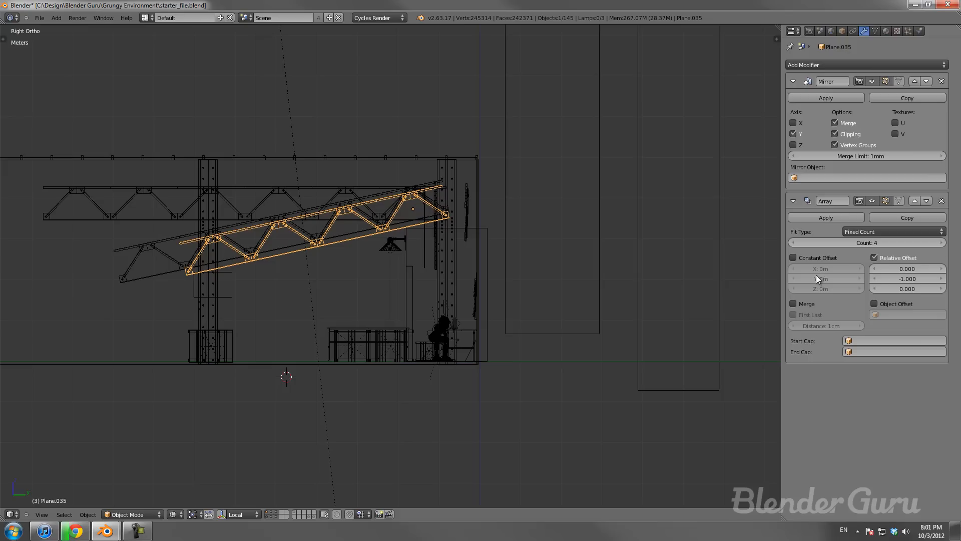
pyautogui.click(799, 243)
# Step: Duplicate the three-segment truss, place the copy near the floor in front of the pillars, and rotate it level
pyautogui.hotkey('shift', 'd')
pyautogui.click(197, 323)
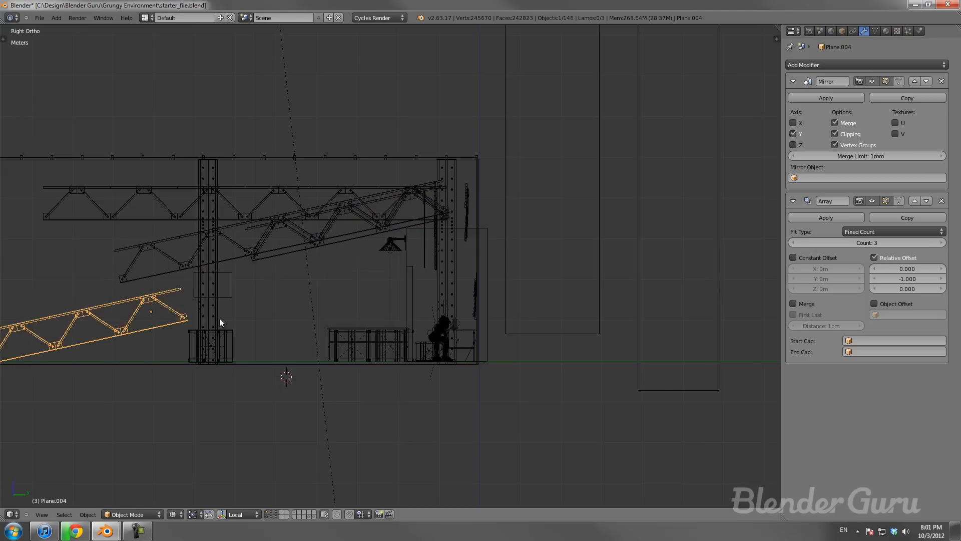
pyautogui.keyDown('shift'); pyautogui.moveTo(198, 323); pyautogui.dragTo(377, 268, button='middle'); pyautogui.keyUp('shift')
pyautogui.press('r')
pyautogui.click(452, 301)
pyautogui.press('g')
pyautogui.click(456, 305)
# Step: Reposition the fallen truss copy along X and Z beside the right-hand wall, and check its placement from the camera
pyautogui.press('KP_1')
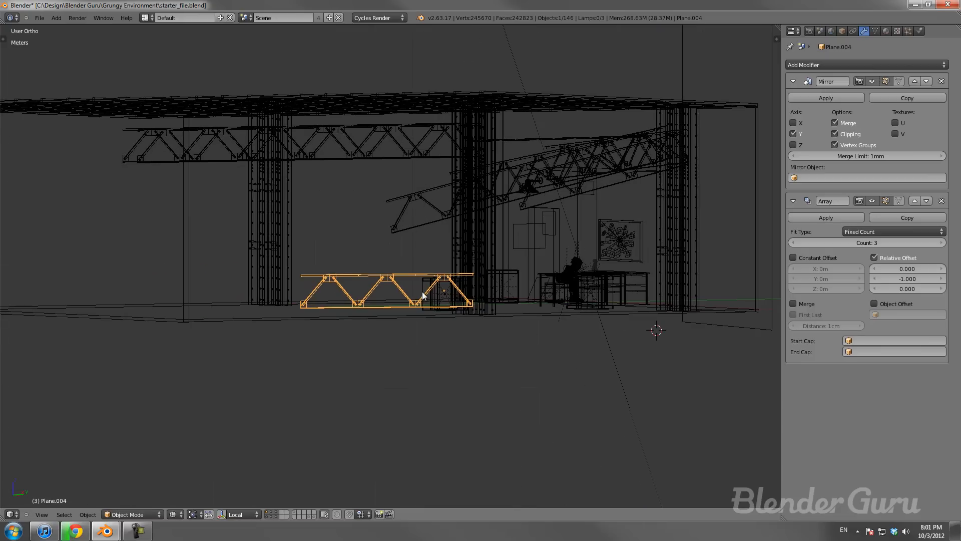
pyautogui.keyDown('shift'); pyautogui.moveTo(369, 275); pyautogui.dragTo(307, 254, button='middle'); pyautogui.keyUp('shift')
pyautogui.press('g')
pyautogui.press('x')
pyautogui.click(571, 300)
pyautogui.press('g')
pyautogui.press('z')
pyautogui.click(572, 305)
pyautogui.moveTo(571, 305); pyautogui.dragTo(424, 298, button='middle')
pyautogui.press('KP_0')
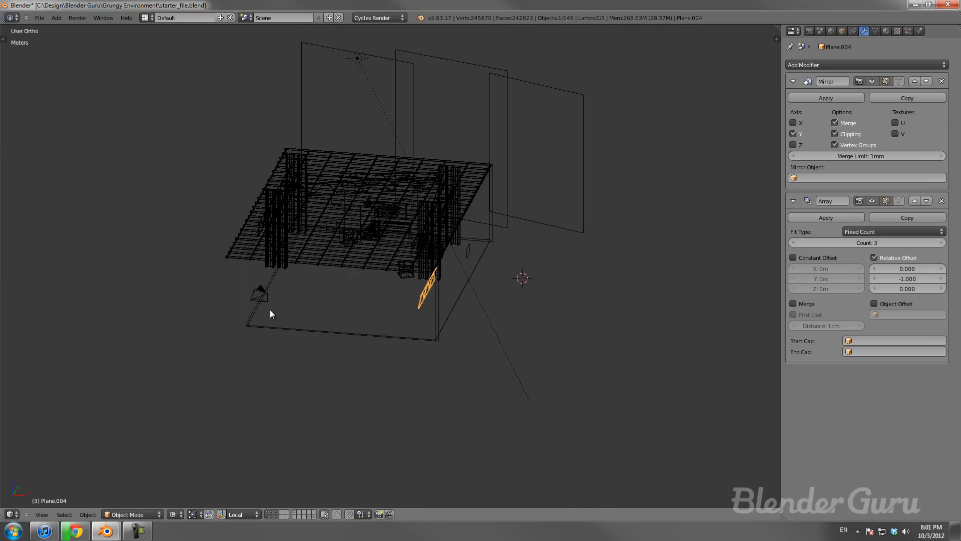
# Step: Rotate the sagging truss behind the front right-hand pillar in side view so it sits closer to level
pyautogui.press('z')
pyautogui.scroll(-3, 509, 278)
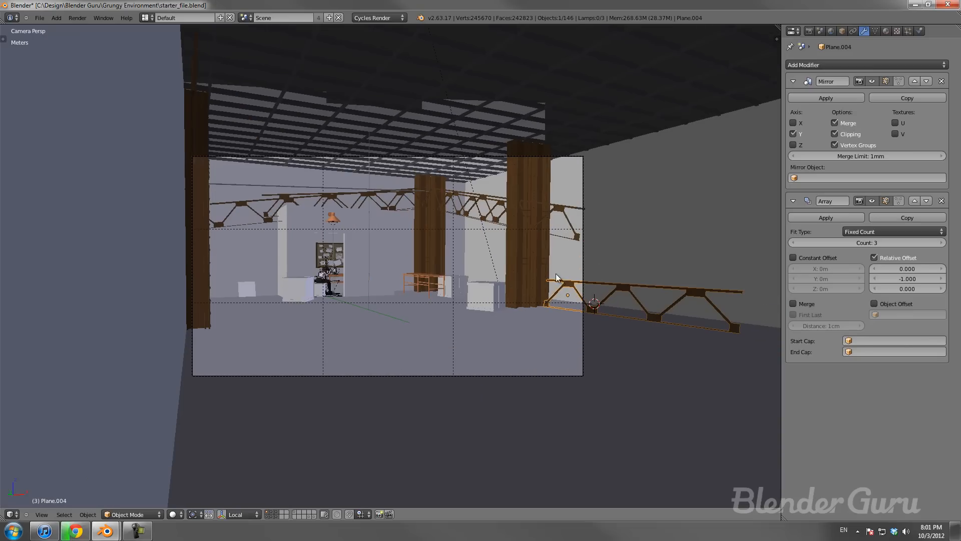
pyautogui.rightClick(503, 203)
pyautogui.scroll(3, 504, 203)
pyautogui.rightClick(420, 209)
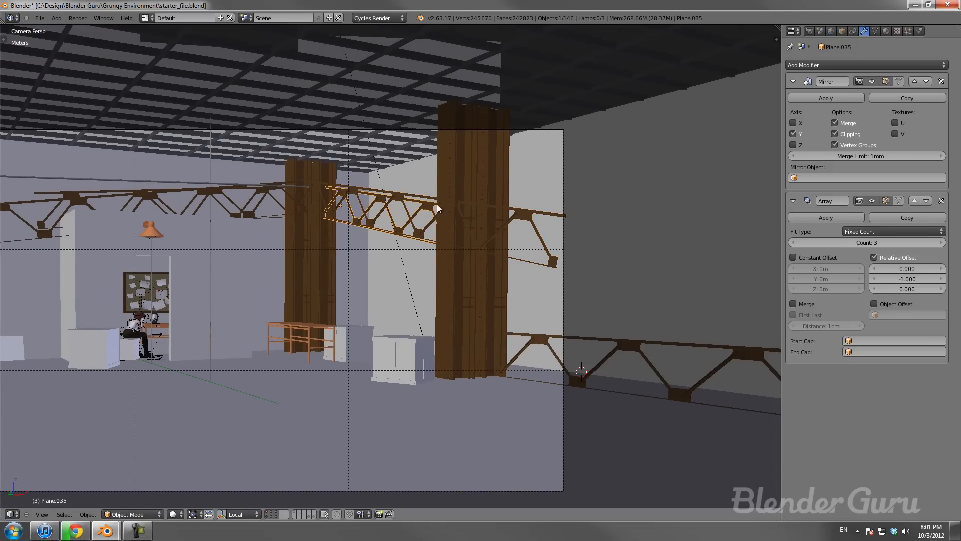
pyautogui.press('KP_3')
pyautogui.press('z')
pyautogui.scroll(4, 455, 223)
pyautogui.press('r')
pyautogui.click(455, 231)
pyautogui.press('KP_0')
pyautogui.press('z')
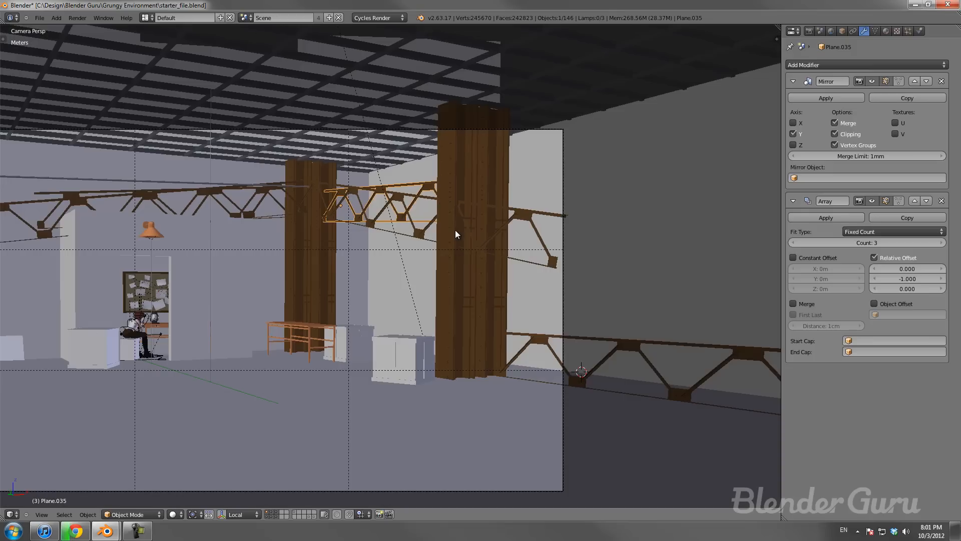
# Step: Duplicate the fallen truss on the floor and place the copy in front of it, nearer the camera, in side view
pyautogui.press('a')
pyautogui.rightClick(281, 224)
pyautogui.rightClick(562, 314)
pyautogui.scroll(2, 508, 277)
pyautogui.keyDown('shift'); pyautogui.moveTo(509, 277); pyautogui.dragTo(552, 238, button='middle'); pyautogui.keyUp('shift')
pyautogui.scroll(-2, 600, 283)
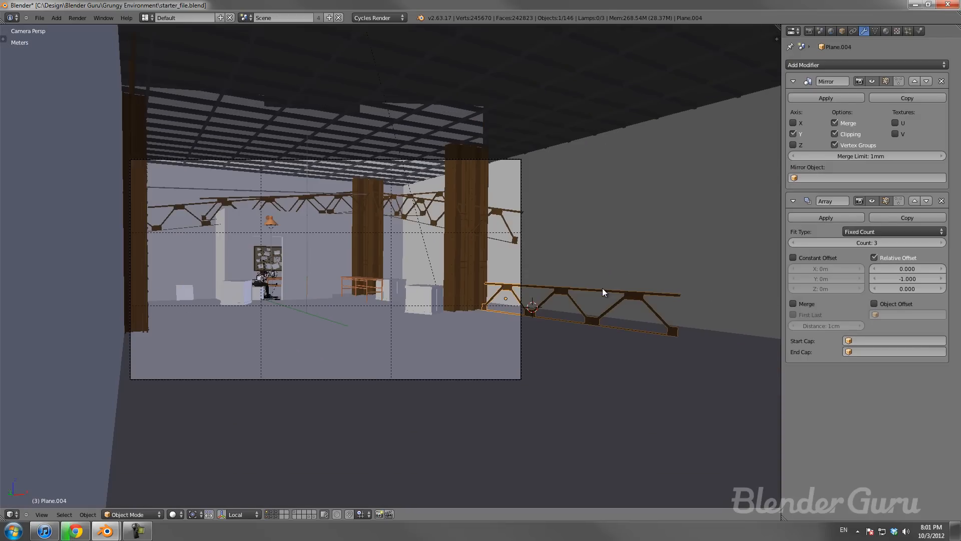
pyautogui.press('KP_7')
pyautogui.press('z')
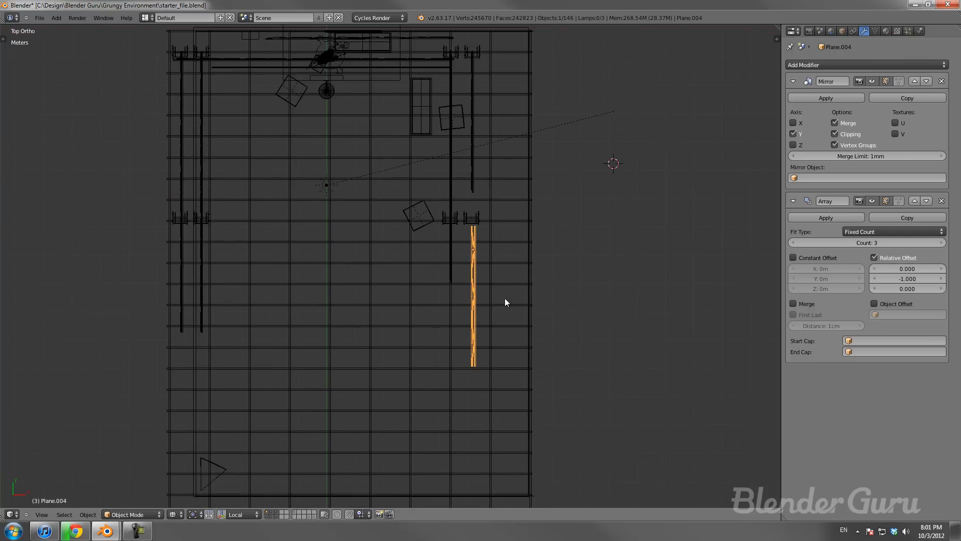
pyautogui.scroll(-4, 485, 310)
pyautogui.moveTo(514, 266); pyautogui.dragTo(390, 191, button='middle')
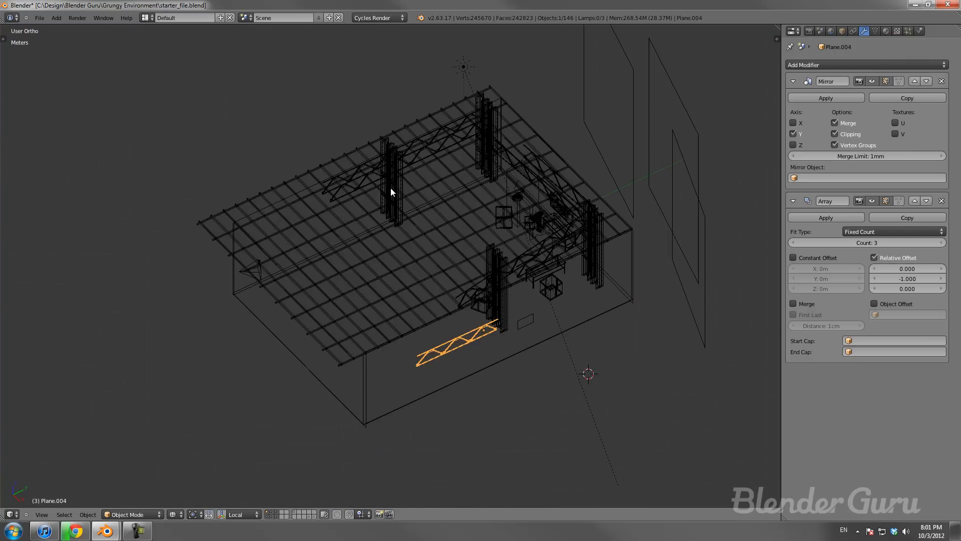
pyautogui.press('KP_3')
pyautogui.scroll(4, 523, 289)
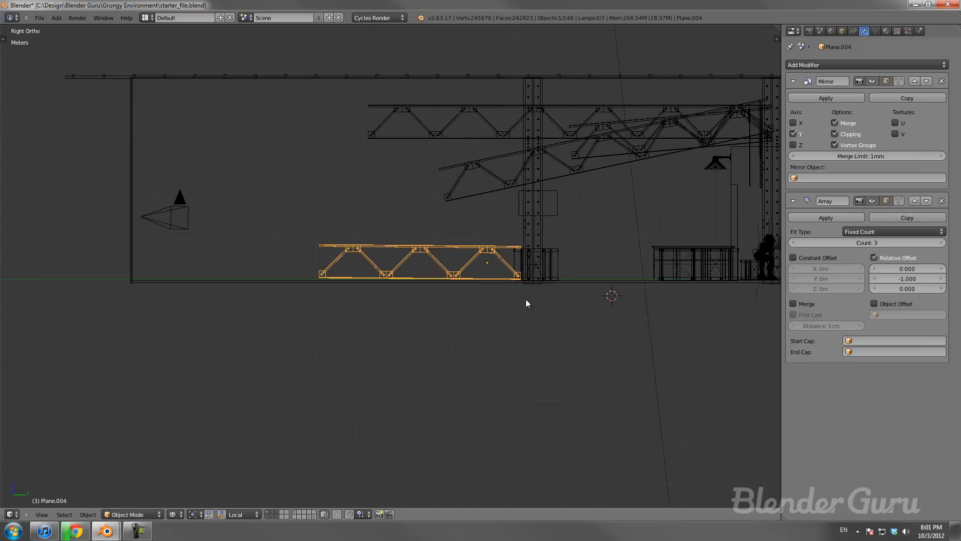
pyautogui.hotkey('shift', 'd')
pyautogui.click(334, 263)
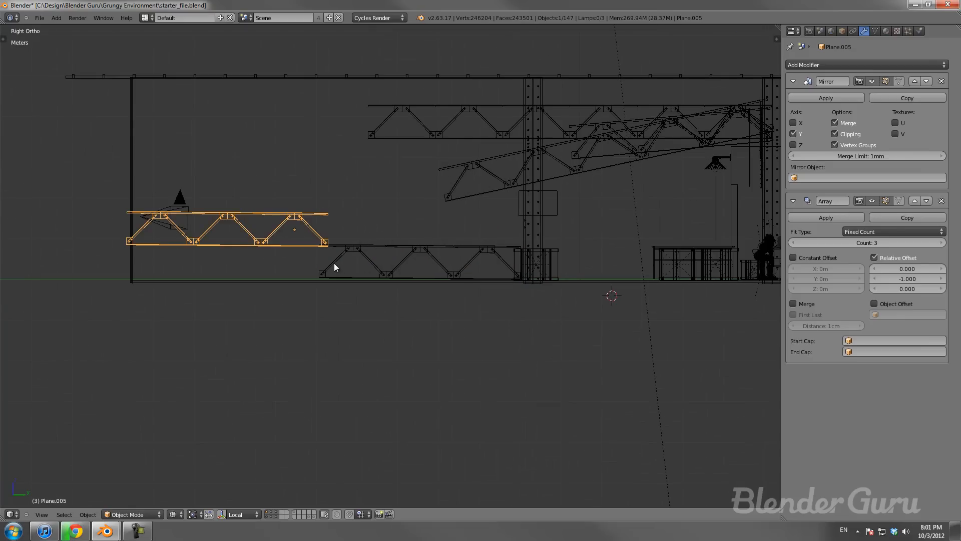
# Step: Rotate the new truss copy diagonally in top view and move it directly in front of the camera
pyautogui.press('KP_7')
pyautogui.scroll(-3, 335, 263)
pyautogui.press('r')
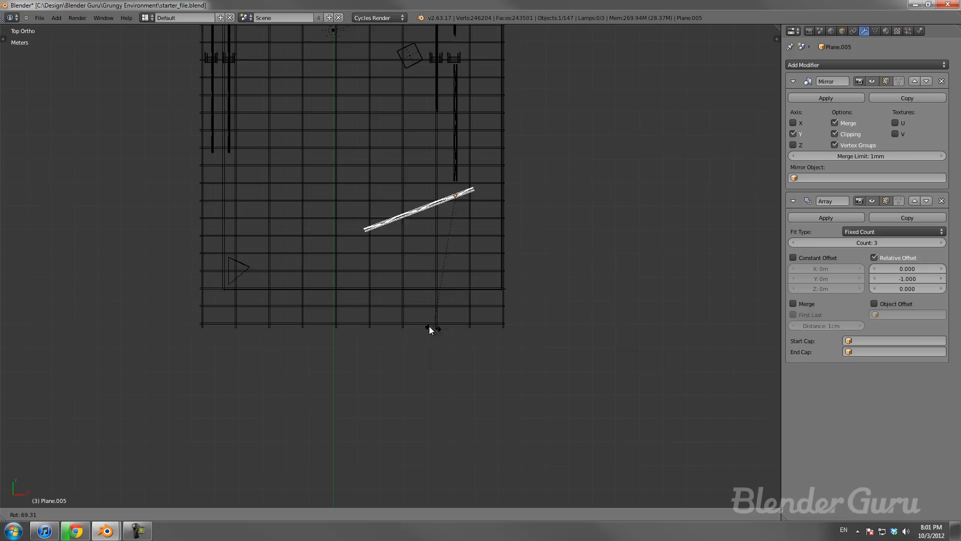
pyautogui.click(357, 258)
pyautogui.press('g')
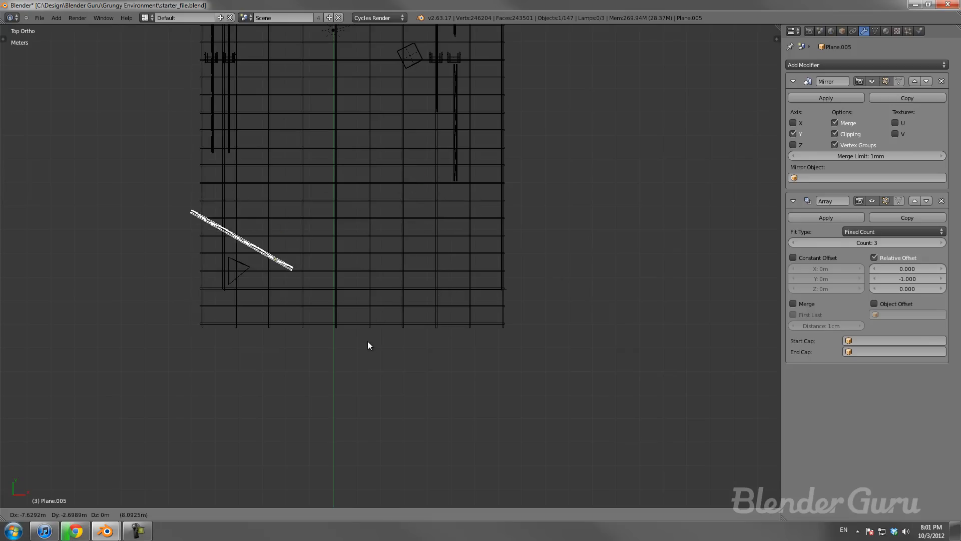
pyautogui.click(368, 347)
# Step: Tilt the foreground truss steeply in front view so it leans diagonally, and fine-tune its angle in top view
pyautogui.press('KP_1')
pyautogui.scroll(2, 368, 346)
pyautogui.keyDown('shift'); pyautogui.moveTo(324, 272); pyautogui.dragTo(485, 277, button='middle'); pyautogui.keyUp('shift')
pyautogui.press('r')
pyautogui.click(472, 253)
pyautogui.press('r')
pyautogui.click(457, 274)
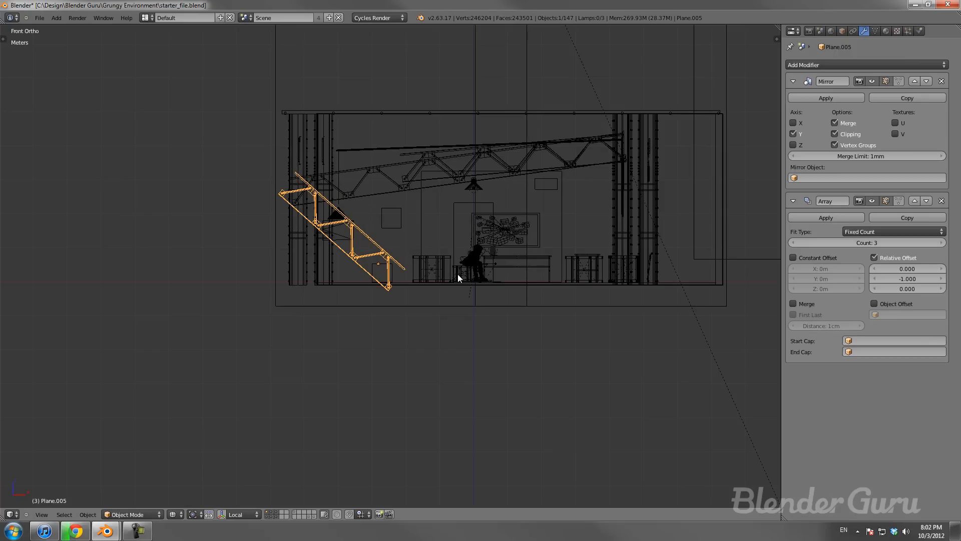
pyautogui.press('KP_7')
pyautogui.scroll(1, 399, 278)
pyautogui.press('r')
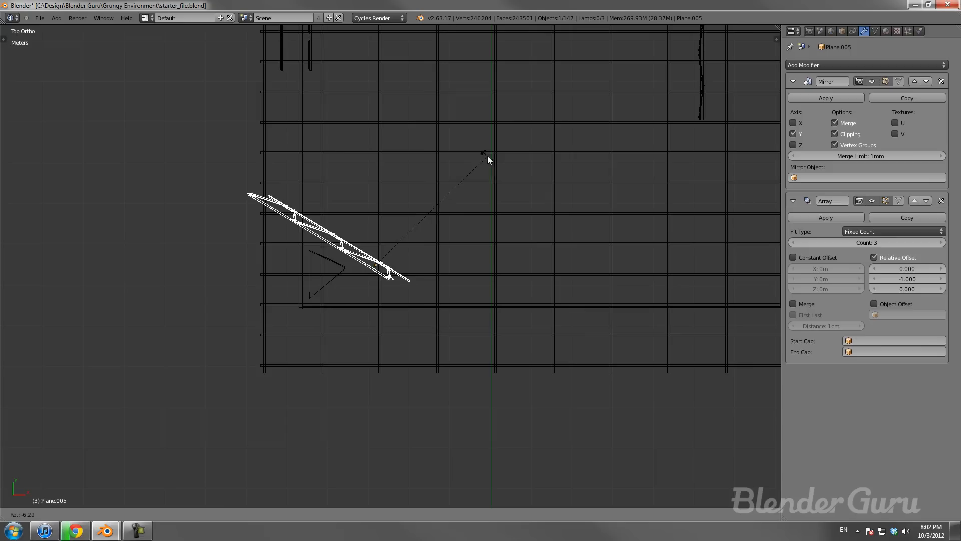
pyautogui.click(483, 147)
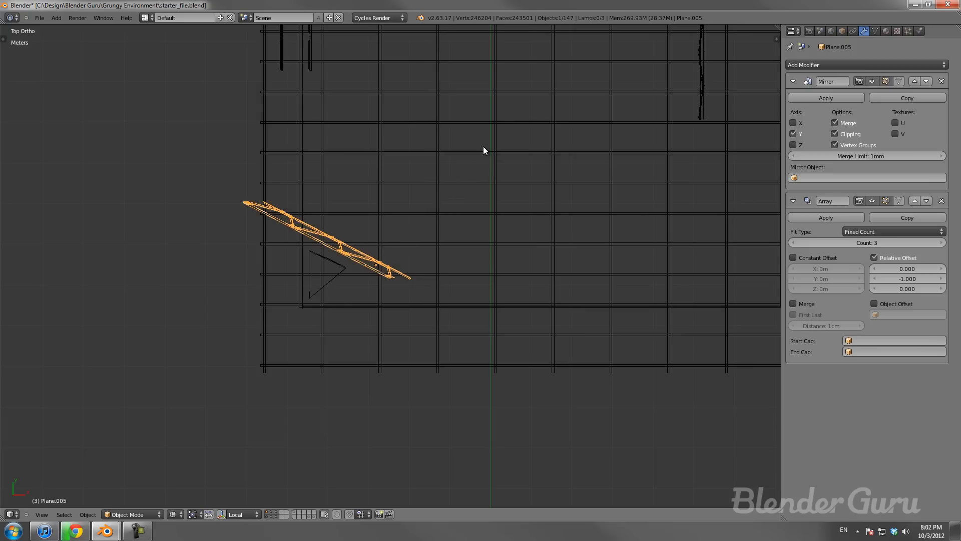
# Step: Move the leaning foreground truss toward the left side of the frame in camera view
pyautogui.press('KP_0')
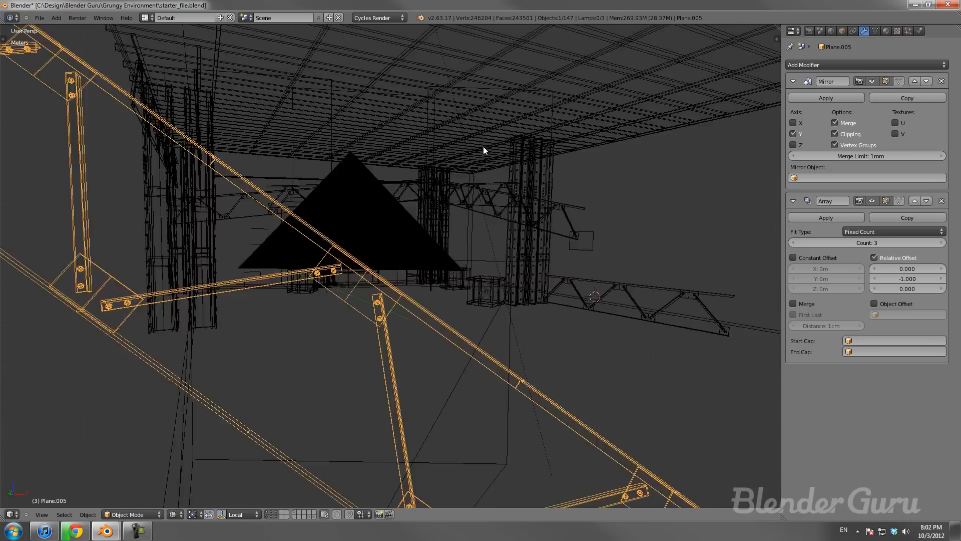
pyautogui.press('g')
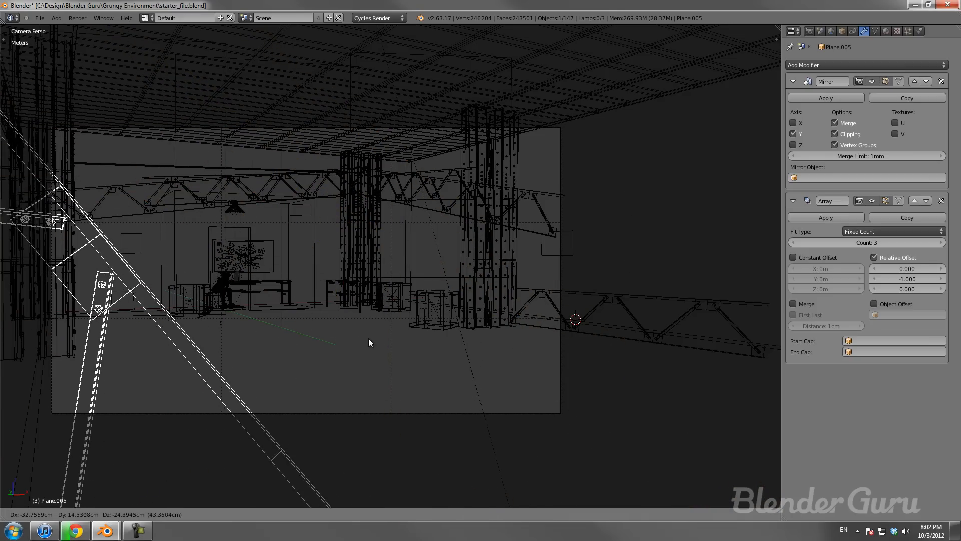
pyautogui.click(365, 324)
pyautogui.press('g')
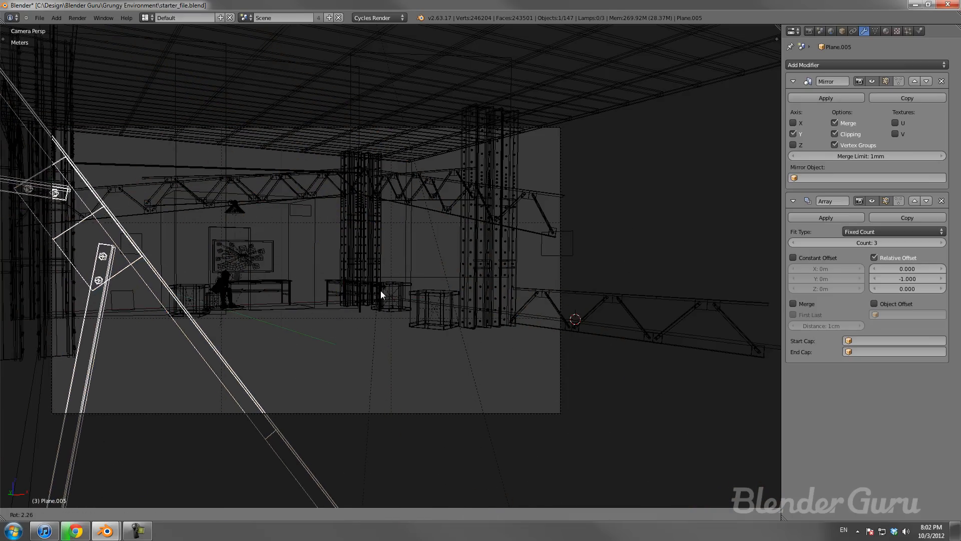
pyautogui.click(368, 398)
# Step: Rotate the foreground truss steeper and nudge it so its beam cuts across the left edge of the camera frame
pyautogui.press('r')
pyautogui.click(221, 245)
pyautogui.press('r')
pyautogui.click(254, 126)
pyautogui.press('g')
pyautogui.click(174, 182)
pyautogui.scroll(-3, 226, 193)
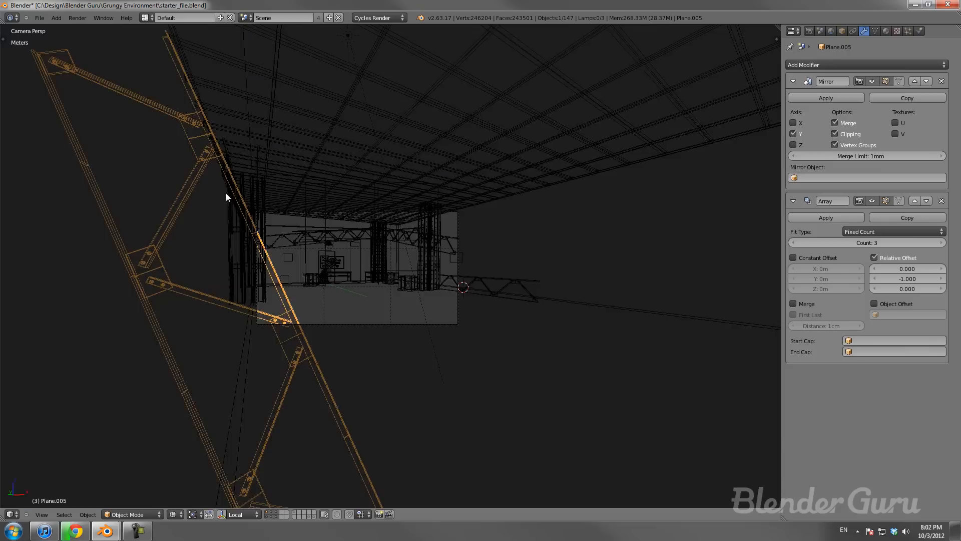
pyautogui.press('z')
pyautogui.scroll(5, 303, 218)
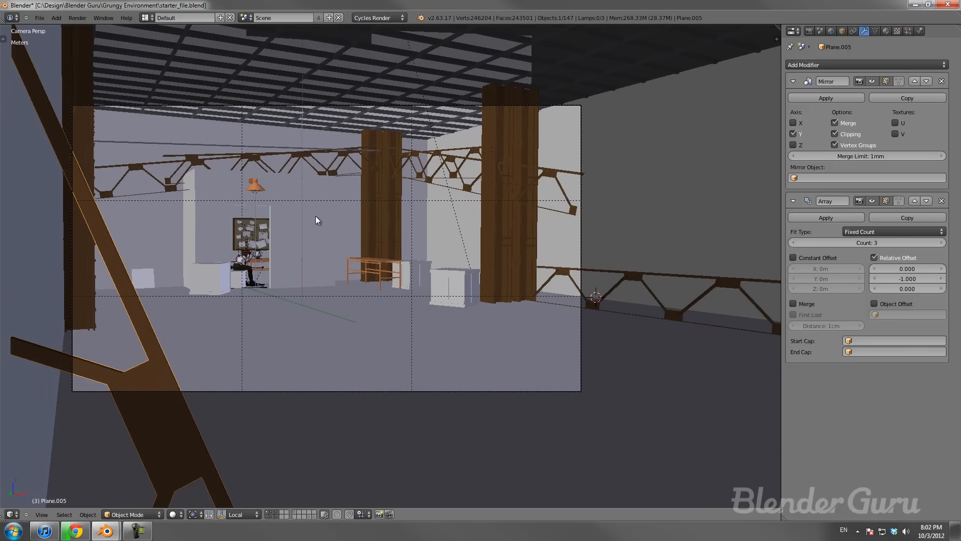
pyautogui.press('g')
pyautogui.click(308, 212)
# Step: Duplicate the foreground truss and rotate the copy into a shallow slope across the lower part of the camera frame
pyautogui.hotkey('shift', 'd')
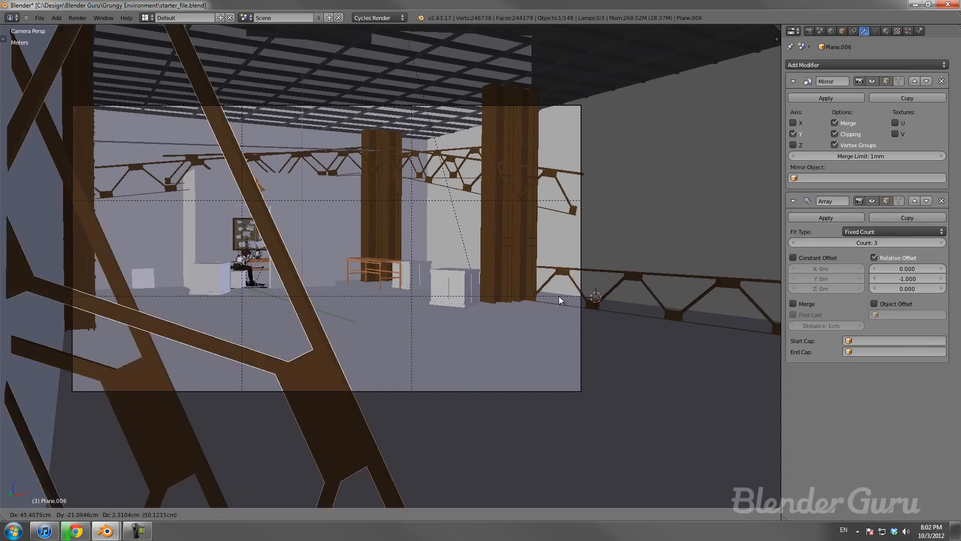
pyautogui.press('r')
pyautogui.click(329, 485)
pyautogui.press('g')
pyautogui.click(468, 150)
pyautogui.press('r')
pyautogui.click(138, 395)
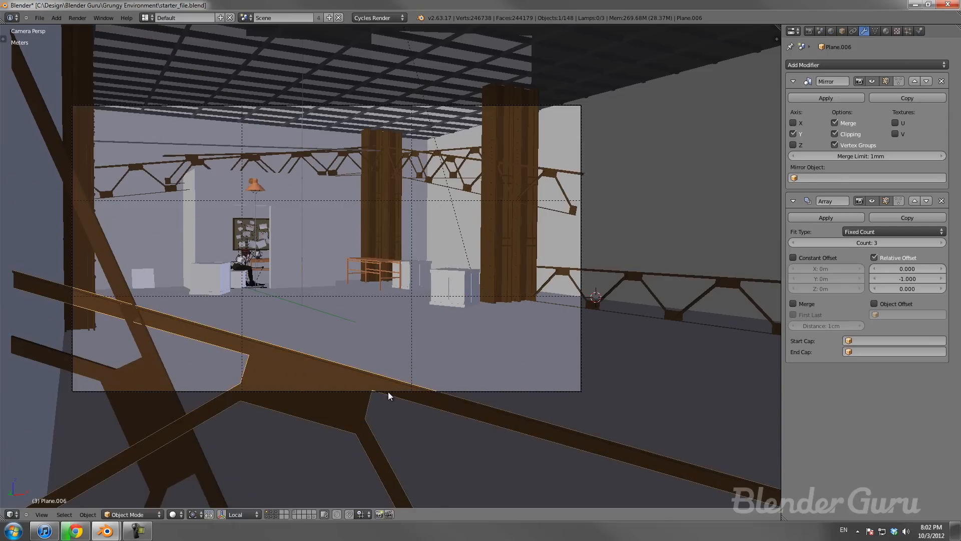
# Step: Rotate and reposition the second foreground truss so its beam rises toward the right along the bottom of the camera frame
pyautogui.press('g')
pyautogui.click(565, 128)
pyautogui.press('r')
pyautogui.click(173, 383)
pyautogui.press('g')
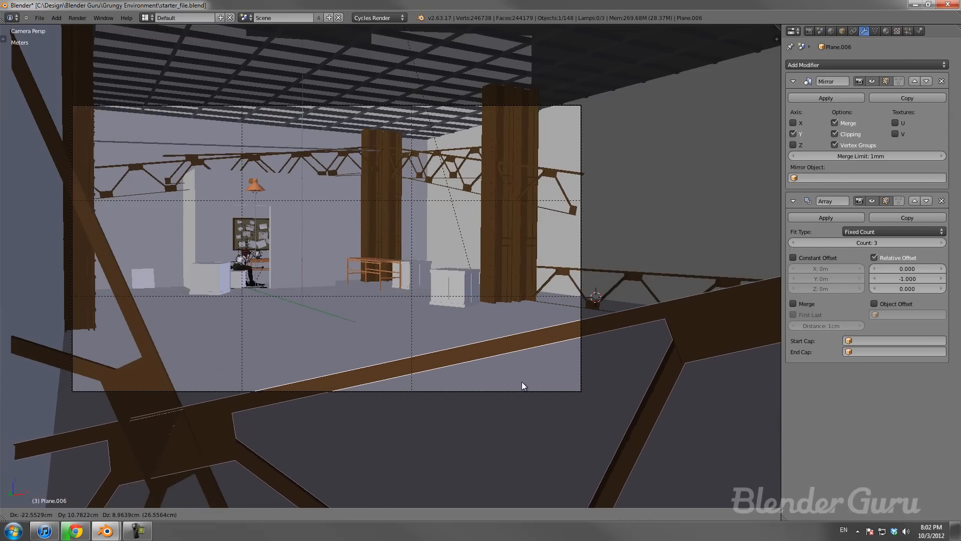
pyautogui.click(521, 382)
# Step: Duplicate the low foreground truss, rotate the copy nearly upright, and move it to the right side of the camera frame
pyautogui.hotkey('shift', 'd')
pyautogui.click(678, 248)
pyautogui.press('r')
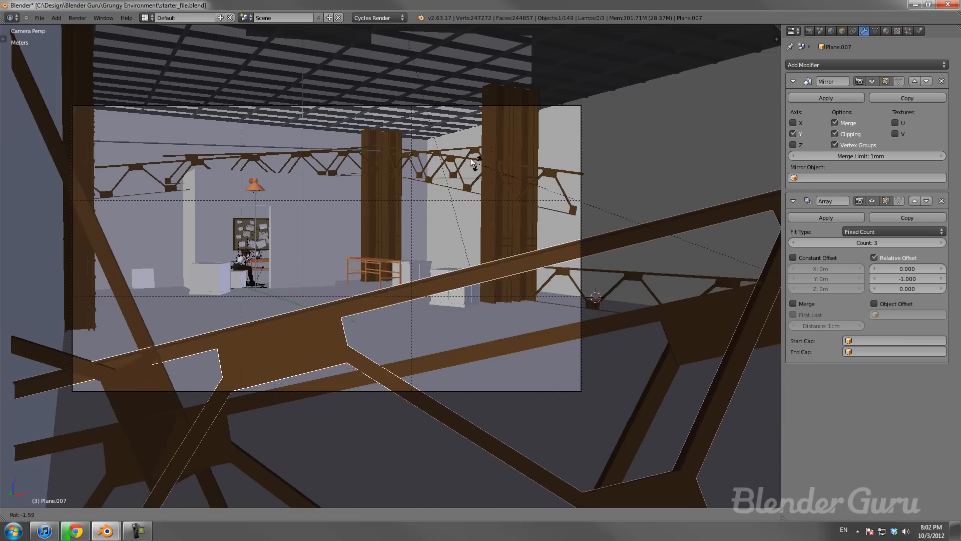
pyautogui.click(443, 410)
pyautogui.press('g')
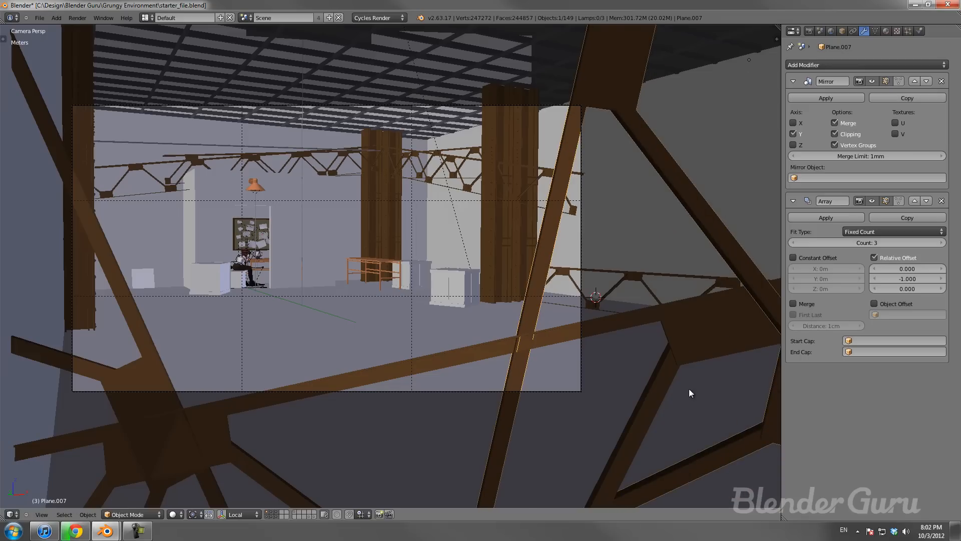
pyautogui.click(709, 254)
pyautogui.press('g')
pyautogui.click(612, 388)
# Step: Shift the upright truss copy slightly in top view, check the three foreground trusses from the camera, and clear the selection
pyautogui.press('KP_7')
pyautogui.scroll(5, 392, 329)
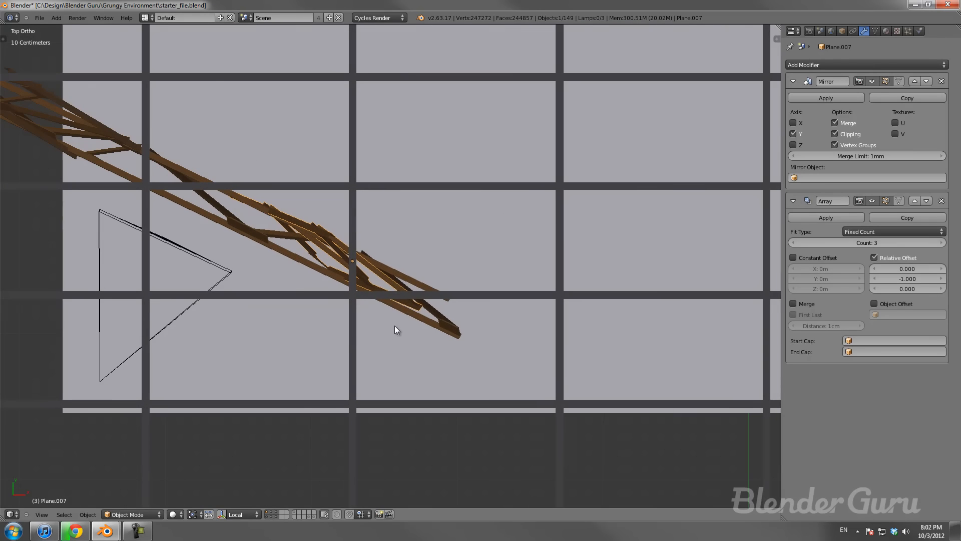
pyautogui.press('g')
pyautogui.click(411, 311)
pyautogui.press('KP_0')
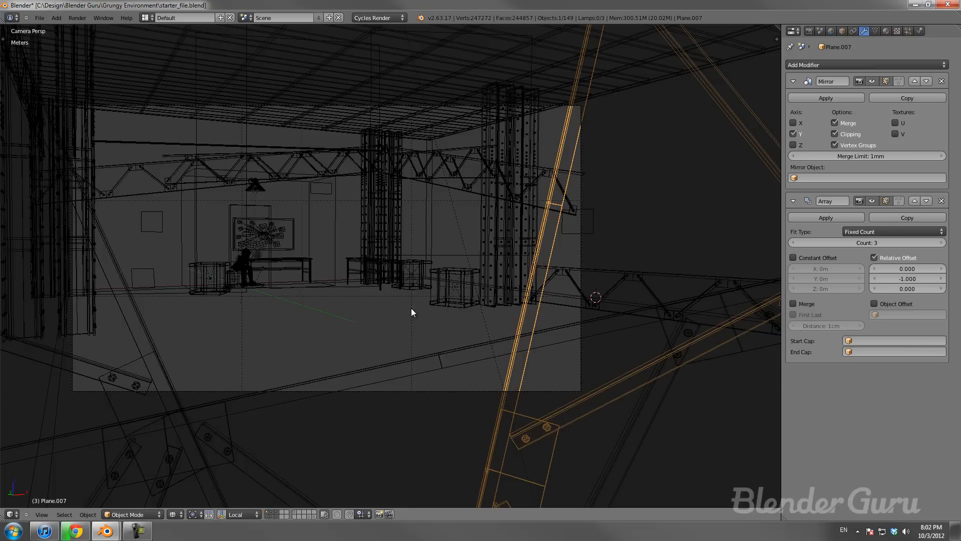
pyautogui.rightClick(544, 335)
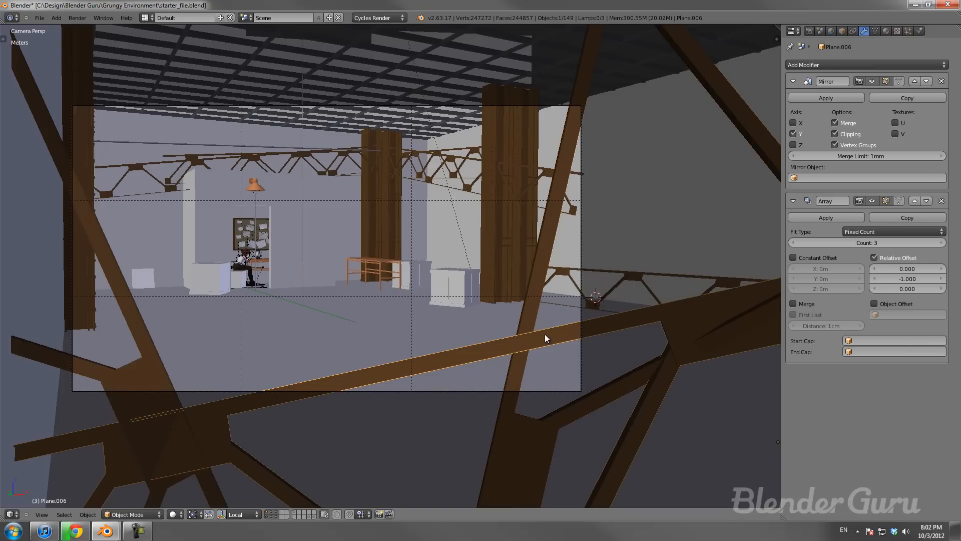
pyautogui.rightClick(144, 339)
pyautogui.press('a')
# Step: Select the camera and open its lens and depth of field settings
pyautogui.rightClick(578, 142)
pyautogui.click(864, 31)
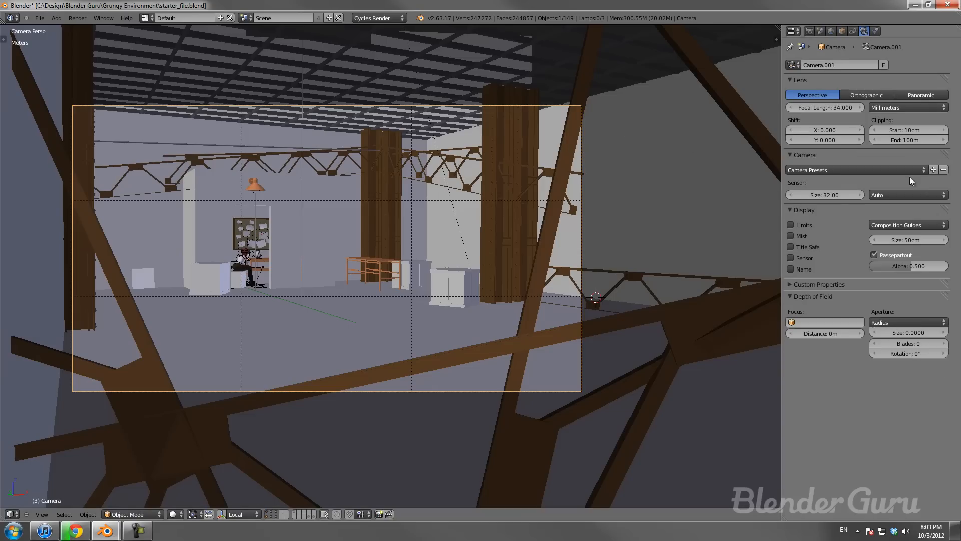
pyautogui.click(836, 324)
pyautogui.click(832, 308)
pyautogui.click(833, 322)
pyautogui.click(828, 308)
# Step: Select the lantern on the desk beside the seated figure to find out its object name
pyautogui.scroll(3, 241, 245)
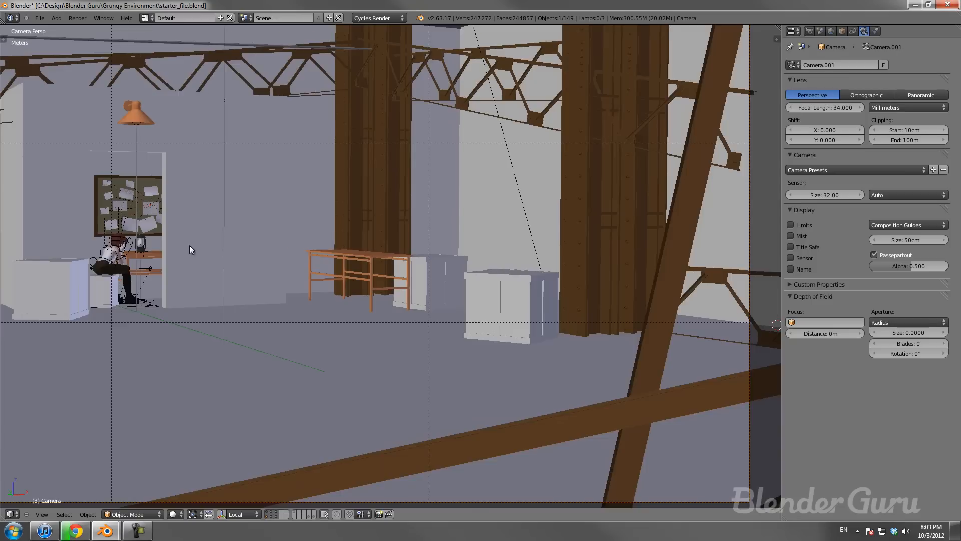
pyautogui.keyDown('shift'); pyautogui.moveTo(241, 245); pyautogui.dragTo(500, 233, button='middle'); pyautogui.keyUp('shift')
pyautogui.scroll(6, 500, 234)
pyautogui.rightClick(420, 208)
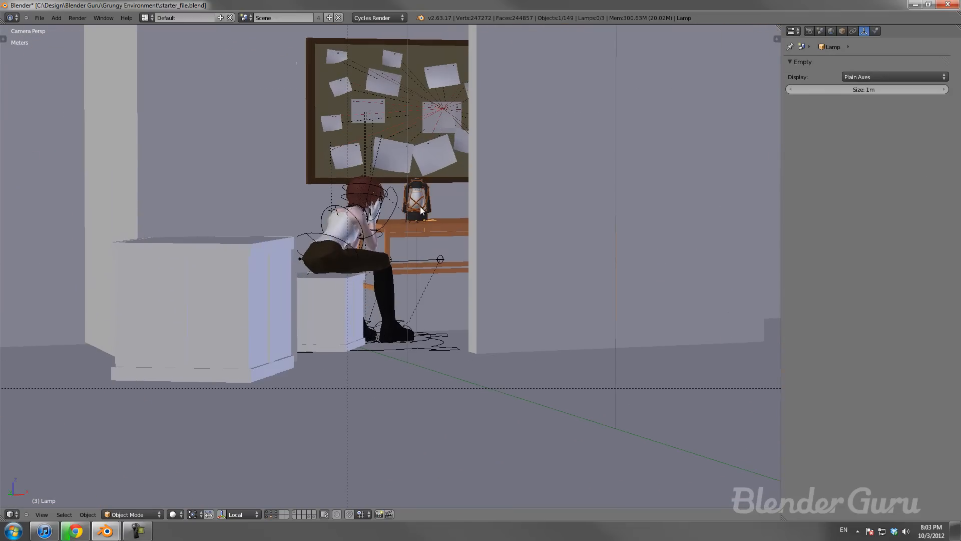
pyautogui.scroll(-8, 55, 497)
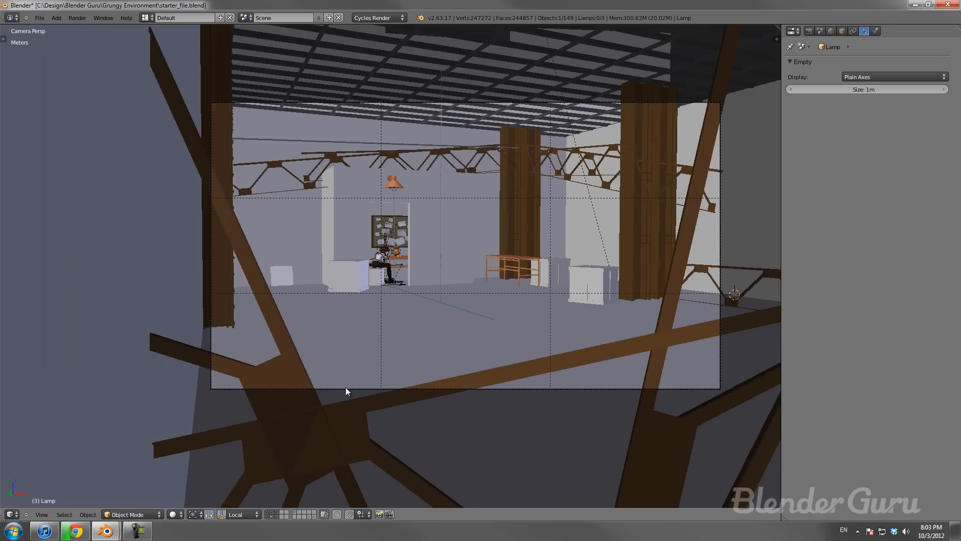
# Step: Reselect the camera and set its depth of field focus object to Lamp
pyautogui.rightClick(346, 389)
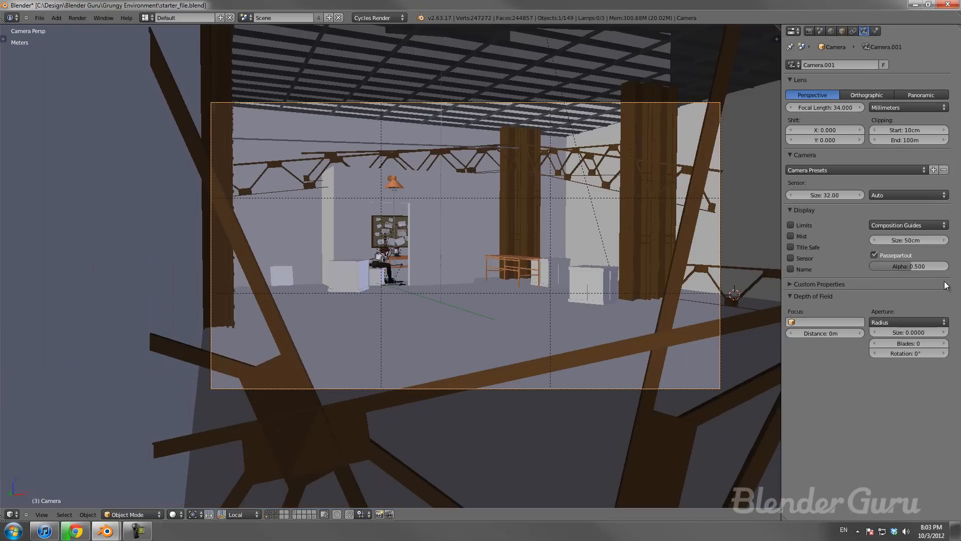
pyautogui.click(833, 322)
pyautogui.write('lam')
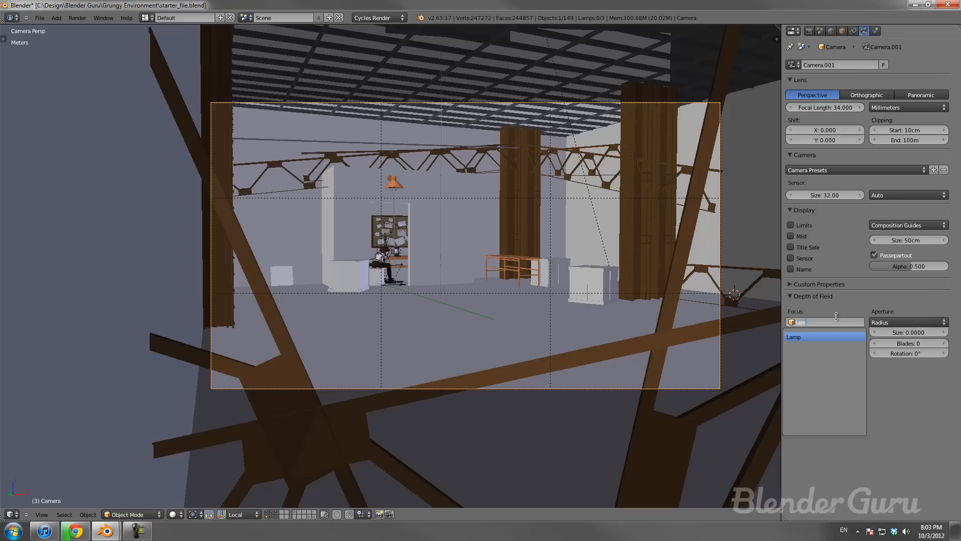
pyautogui.click(801, 337)
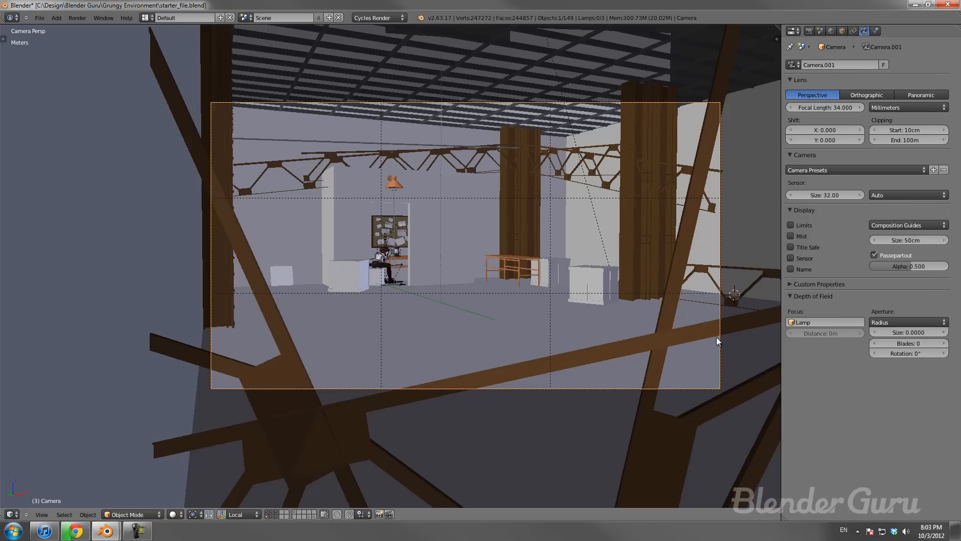
# Step: Switch the camera's depth of field aperture type to F/stop
pyautogui.click(898, 322)
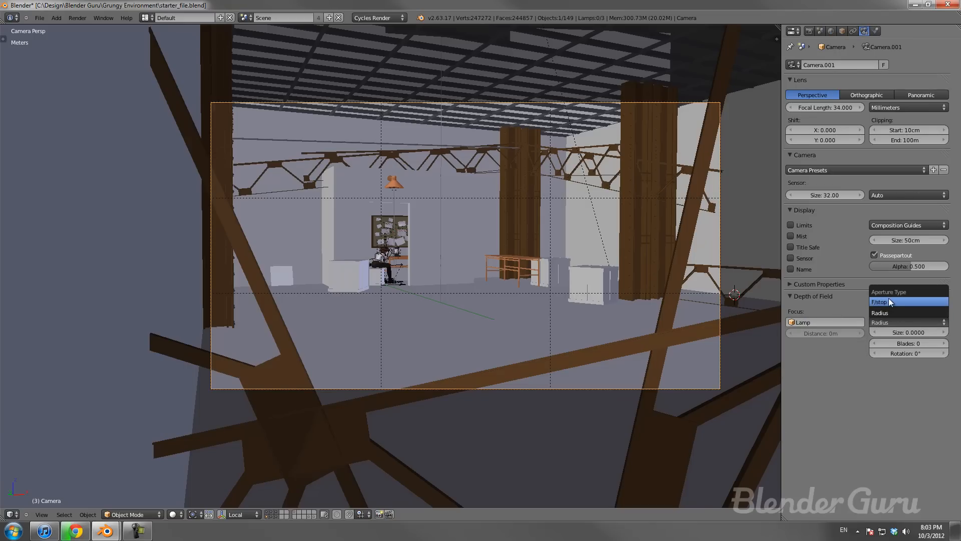
pyautogui.click(888, 299)
pyautogui.click(917, 333)
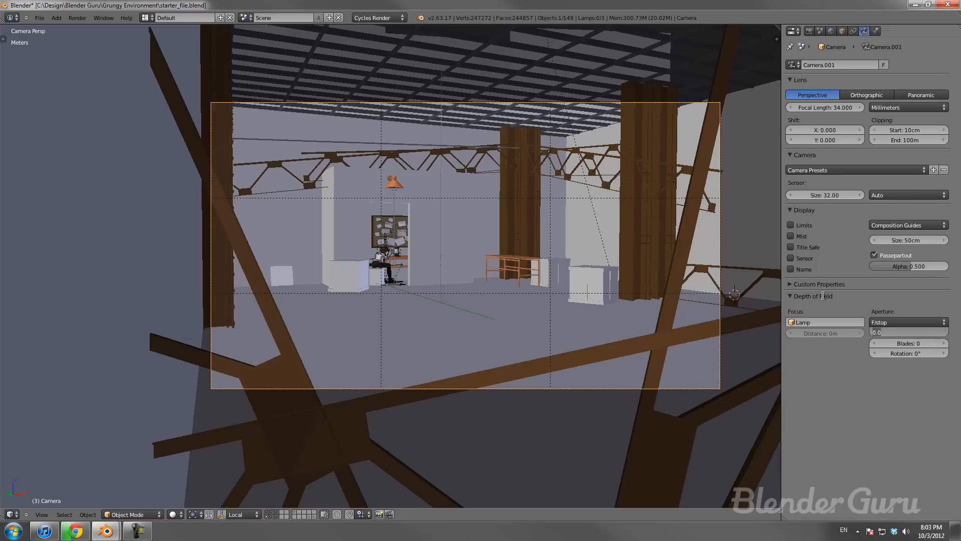
pyautogui.click(893, 322)
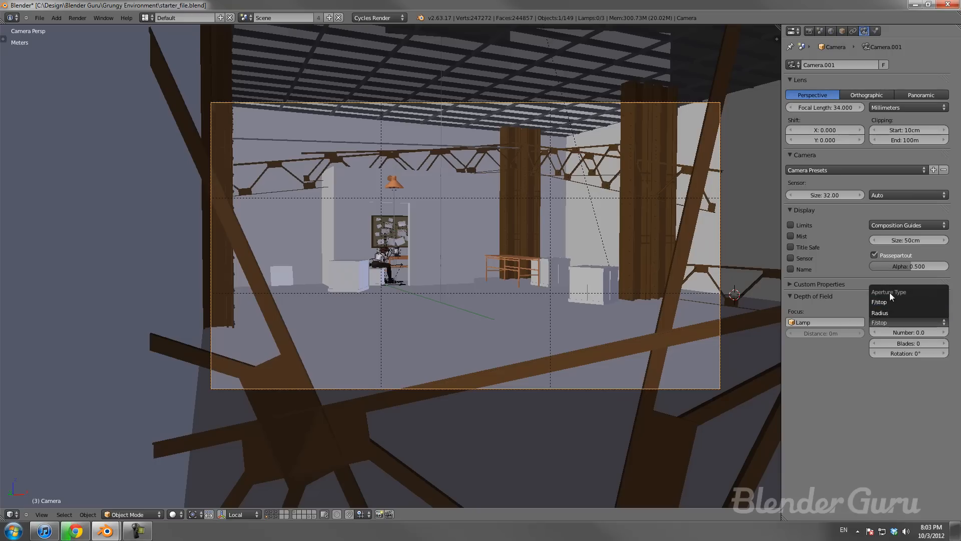
# Step: Set the camera's f-stop number to 1.4 and return to the solid camera view
pyautogui.press('KP_5')
pyautogui.press('KP_7')
pyautogui.scroll(-6, 487, 263)
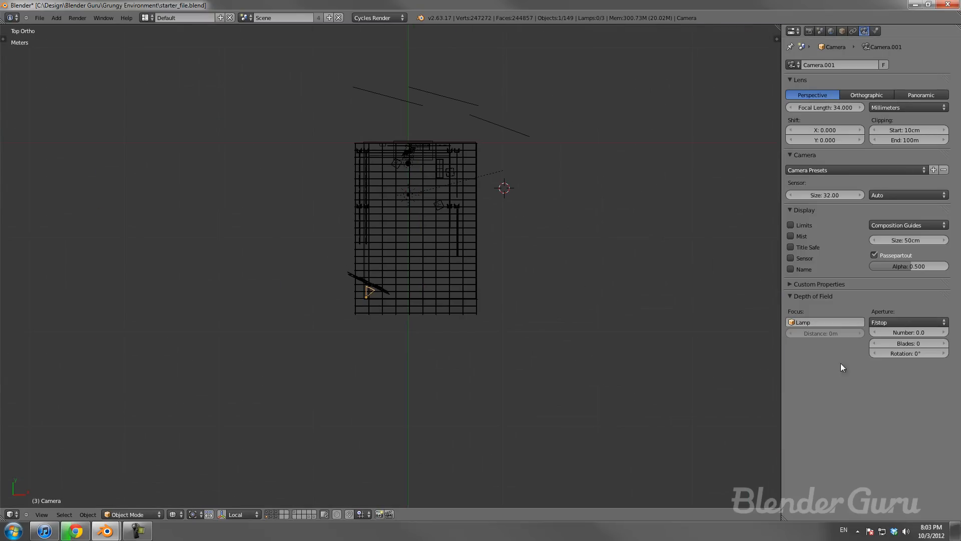
pyautogui.click(906, 331)
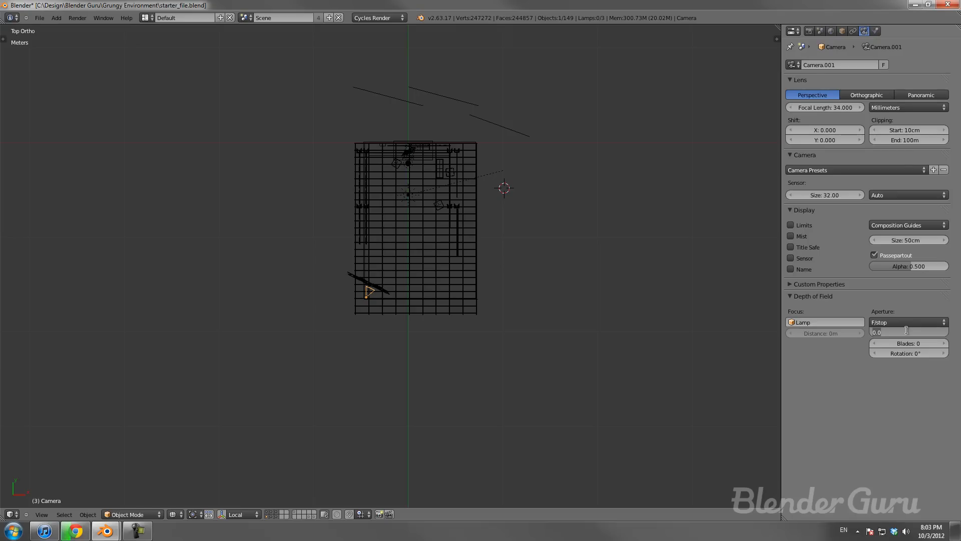
pyautogui.write('2.1')
pyautogui.press('Return')
pyautogui.click(905, 333)
pyautogui.write('1.4')
pyautogui.press('Return')
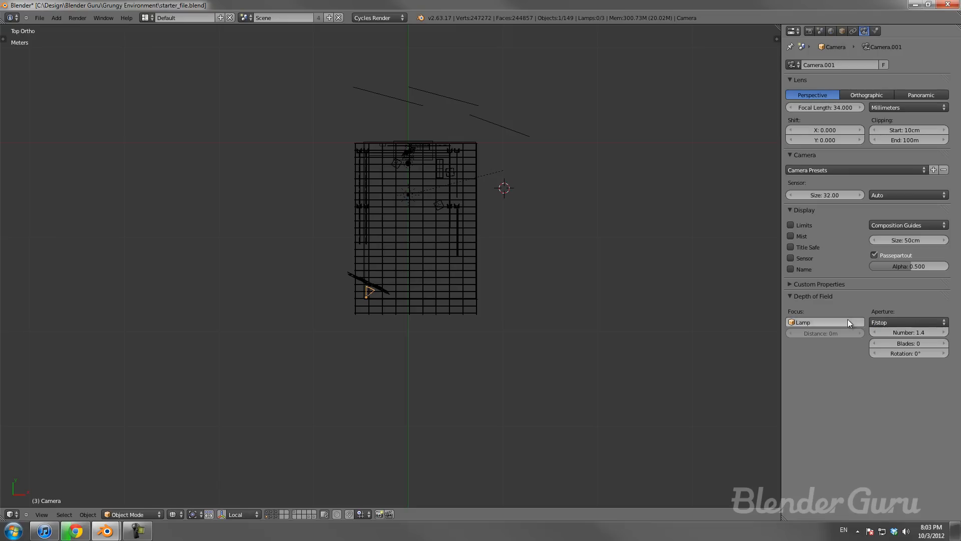
pyautogui.press('KP_0')
pyautogui.press('z')
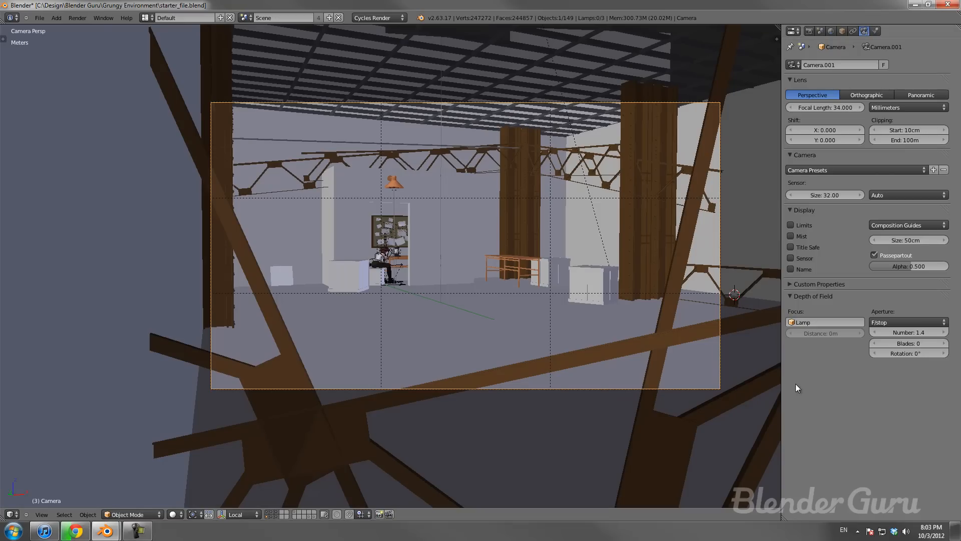
# Step: Bring up the scene's render settings and save the scene as a new file named tutorial.blend
pyautogui.click(812, 32)
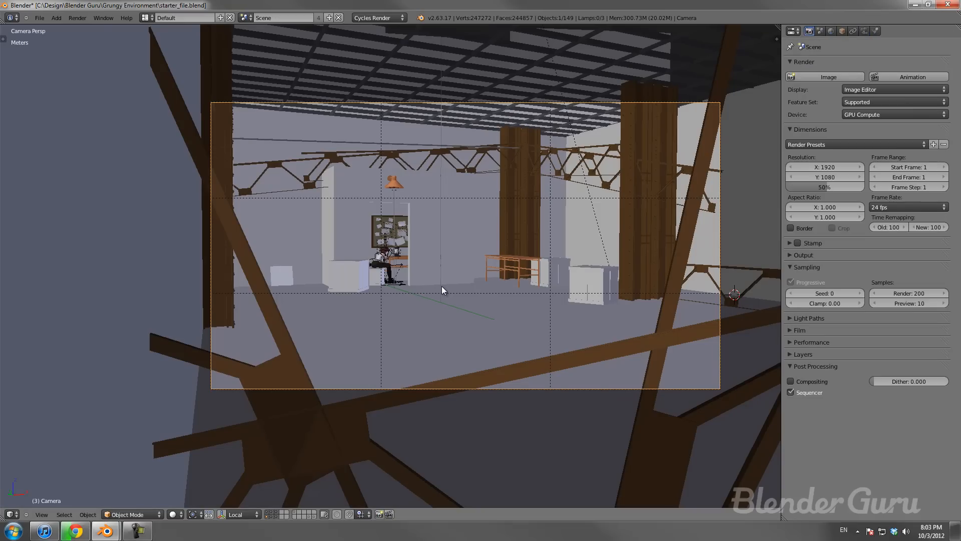
pyautogui.hotkey('ctrl', 'shift', 's')
pyautogui.click(201, 56)
pyautogui.write('tutorial')
pyautogui.press('Return')
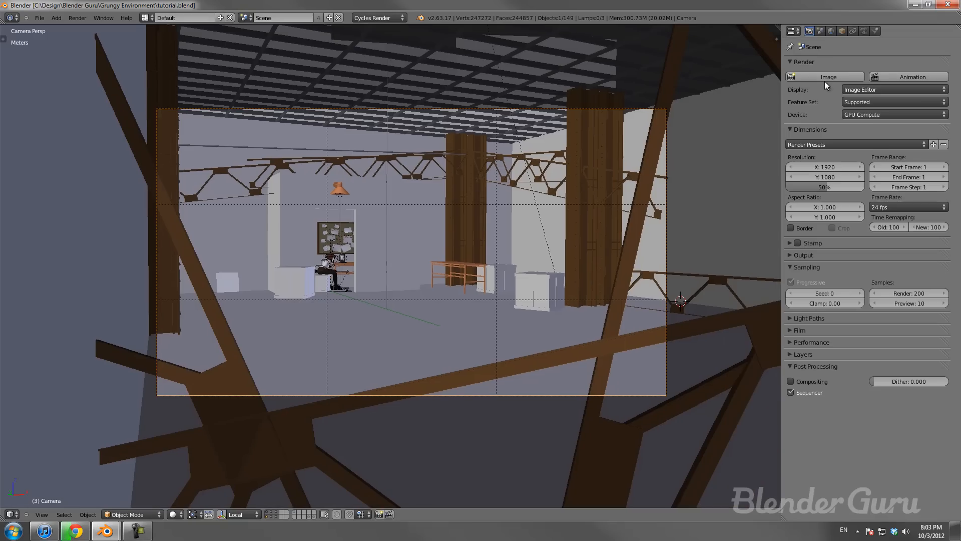
# Step: Render the image, look closely at the doorway and table, and return to the 3D view
pyautogui.click(821, 77)
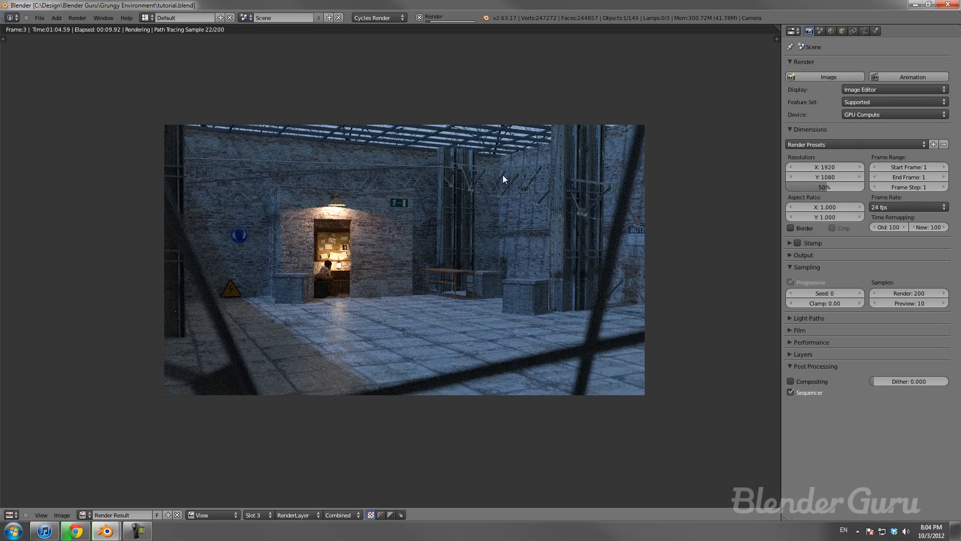
pyautogui.scroll(4, 506, 302)
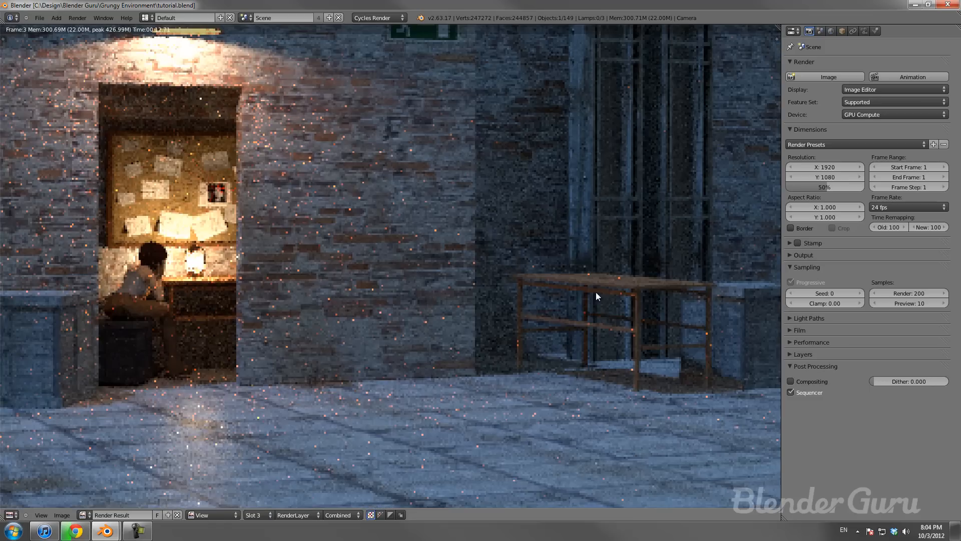
pyautogui.press('Escape')
# Step: Select the table beside the rear column and flip it upside down with a free trackball rotation
pyautogui.rightClick(485, 272)
pyautogui.scroll(4, 484, 273)
pyautogui.press('r')
pyautogui.press('r')
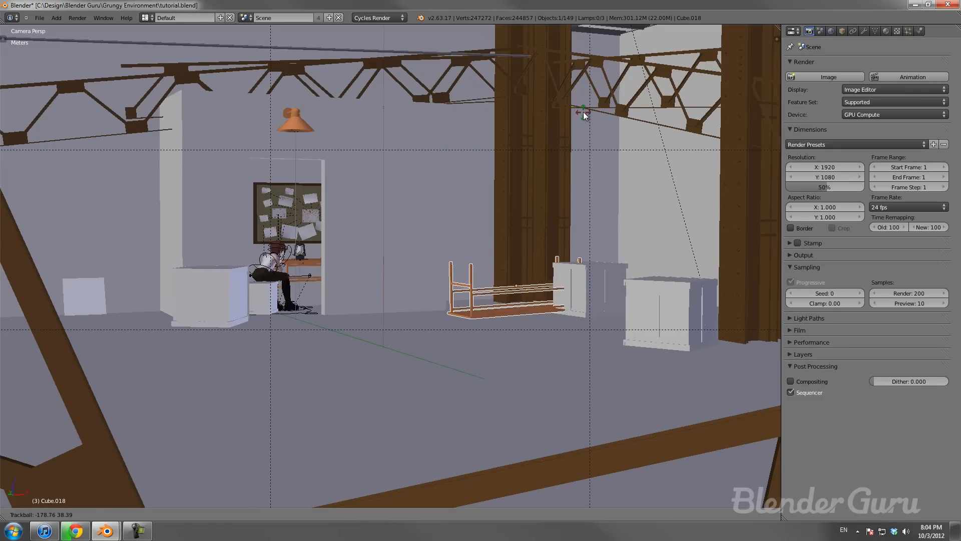
pyautogui.click(584, 110)
# Step: Turn the upturned table in top view so it lies at an angle near the neighbouring crate
pyautogui.press('KP_7')
pyautogui.press('z')
pyautogui.scroll(5, 512, 262)
pyautogui.press('r')
pyautogui.click(418, 221)
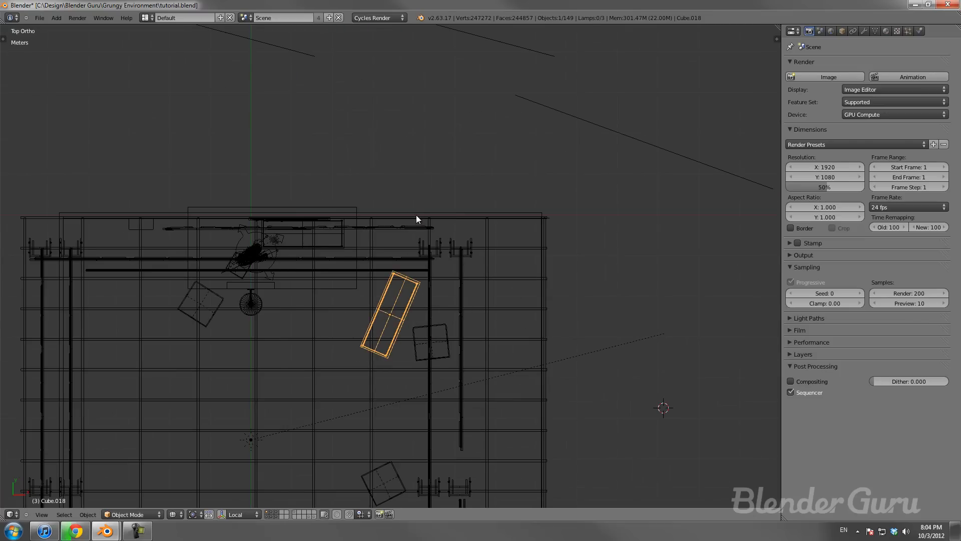
pyautogui.scroll(-2, 418, 206)
# Step: Find the Screencast Keys addon in the user preferences, enable it, and close the preferences
pyautogui.click(40, 17)
pyautogui.click(80, 114)
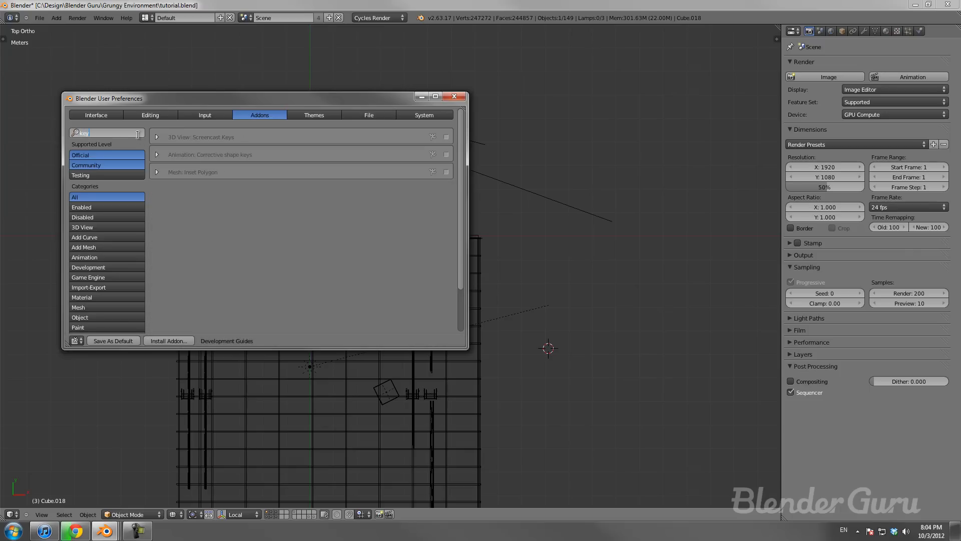
pyautogui.write('screen')
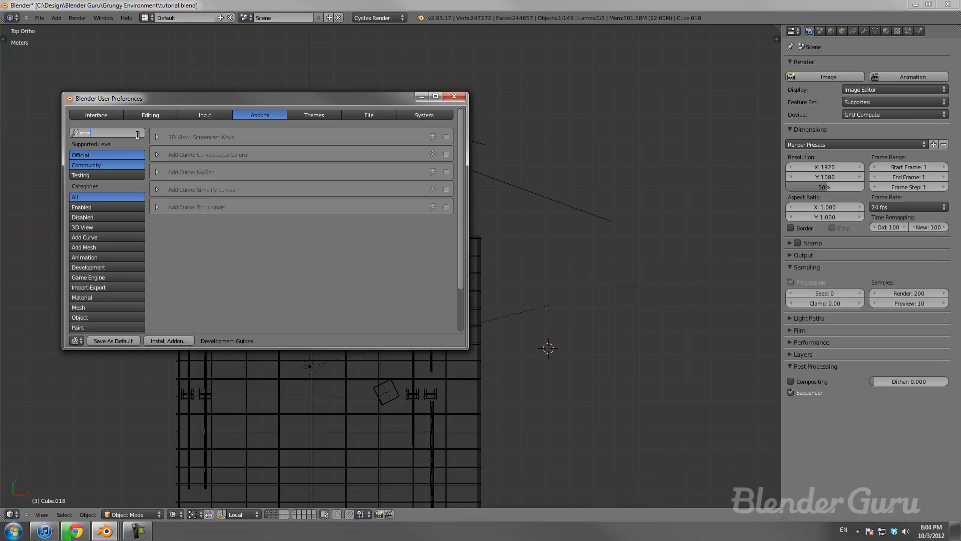
pyautogui.click(446, 135)
pyautogui.click(446, 137)
pyautogui.click(454, 96)
# Step: Start the Screencast Keys display in the 3D view and hide the view properties again
pyautogui.scroll(-2, 612, 215)
pyautogui.press('n')
pyautogui.scroll(-10, 737, 184)
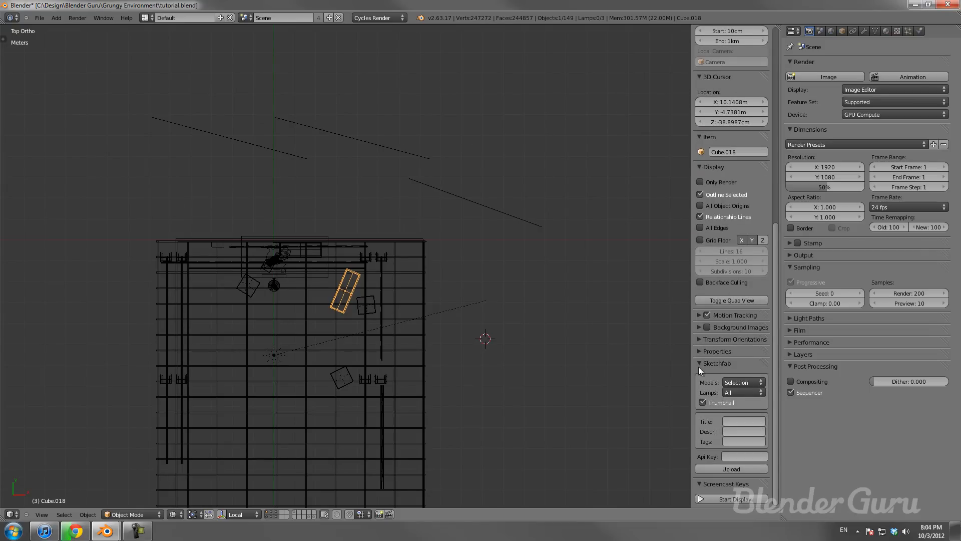
pyautogui.click(700, 363)
pyautogui.click(721, 391)
pyautogui.scroll(-2, 725, 395)
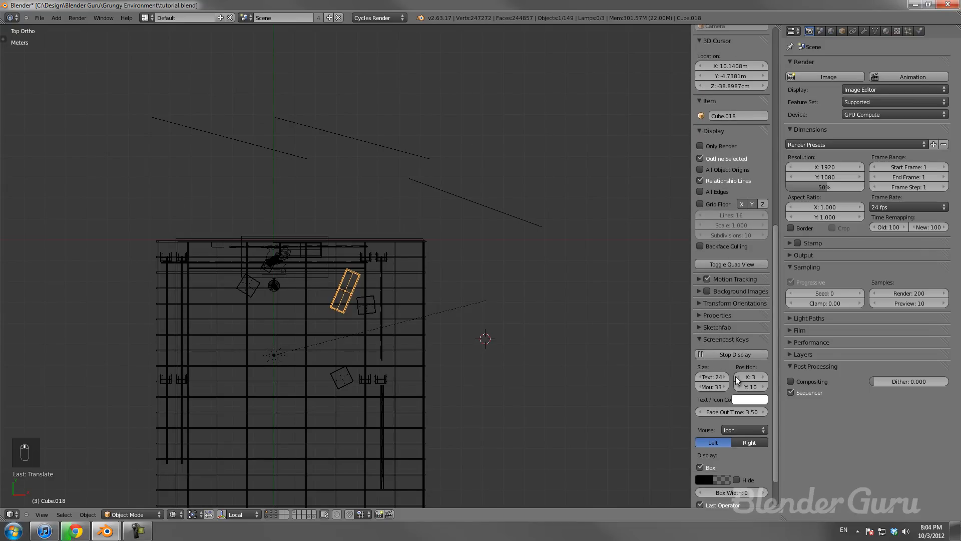
pyautogui.press('n')
pyautogui.scroll(-1, 250, 406)
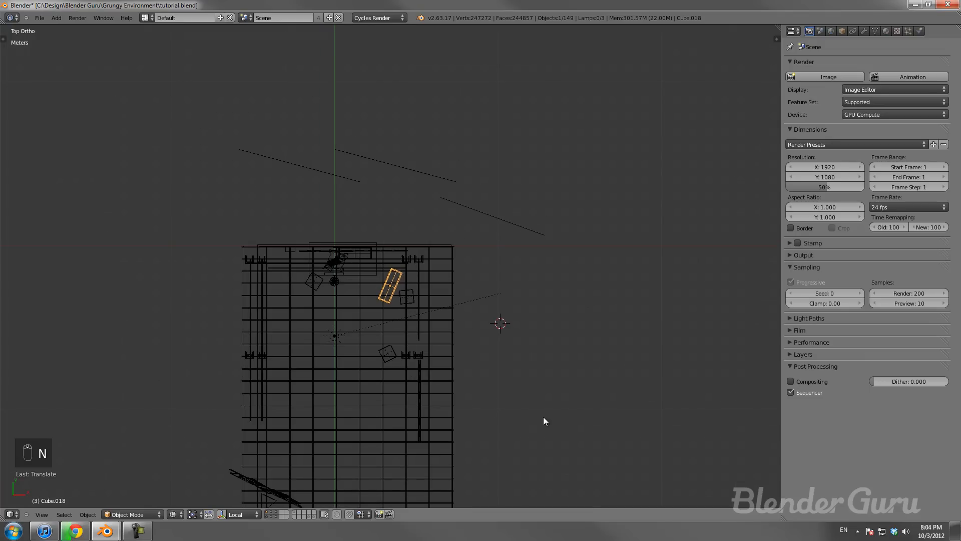
pyautogui.press('n')
pyautogui.press('n')
# Step: Tilt the upturned table slightly from the camera view with a free trackball rotation
pyautogui.moveTo(224, 421); pyautogui.dragTo(395, 277, button='middle')
pyautogui.press('KP_0')
pyautogui.press('z')
pyautogui.press('r')
pyautogui.press('r')
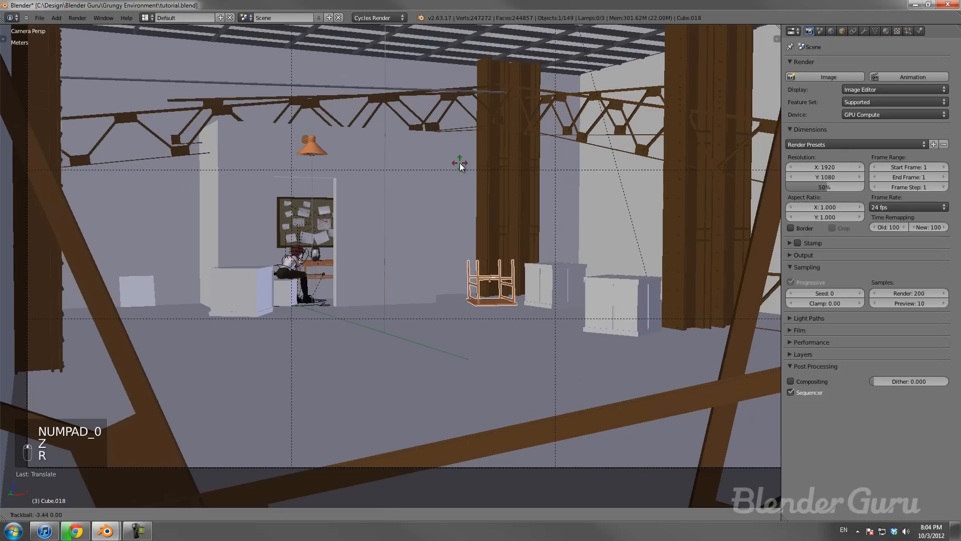
pyautogui.click(460, 166)
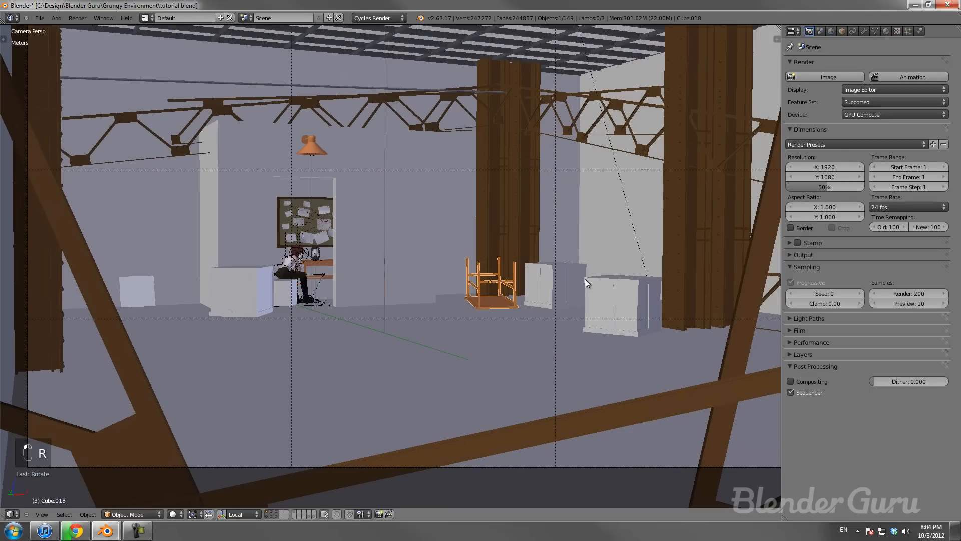
# Step: Rotate the table in top and right side views to tip it over onto its side
pyautogui.press('KP_7')
pyautogui.press('z')
pyautogui.press('r')
pyautogui.press('KP_3')
pyautogui.click(516, 356)
pyautogui.moveTo(517, 358); pyautogui.dragTo(432, 259, button='middle')
pyautogui.press('KP_3')
pyautogui.press('r')
pyautogui.click(398, 359)
pyautogui.moveTo(398, 359); pyautogui.dragTo(527, 335, button='middle')
# Step: Turn the tipped table in top view so its tabletop faces the room, and check it from the camera
pyautogui.press('KP_7')
pyautogui.press('r')
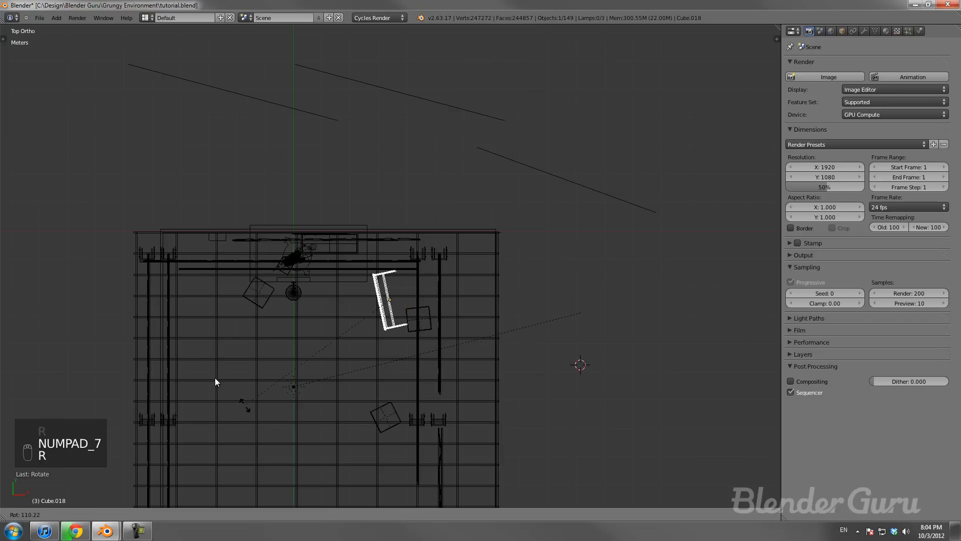
pyautogui.click(210, 346)
pyautogui.press('KP_7')
pyautogui.press('r')
pyautogui.click(525, 369)
pyautogui.press('KP_0')
pyautogui.press('z')
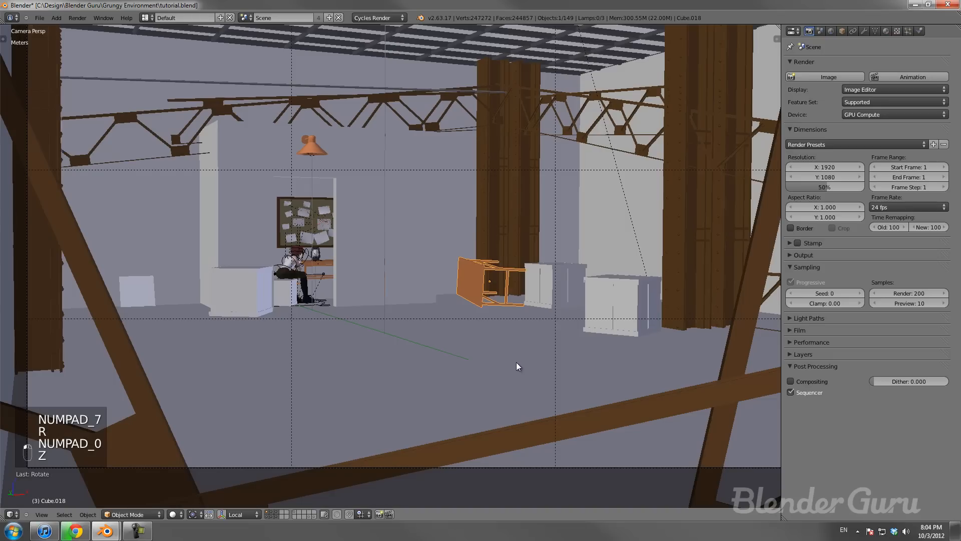
# Step: Fine-tune the overturned table's rotation from the camera and right side views so it rests on the floor
pyautogui.press('r')
pyautogui.click(530, 352)
pyautogui.press('KP_3')
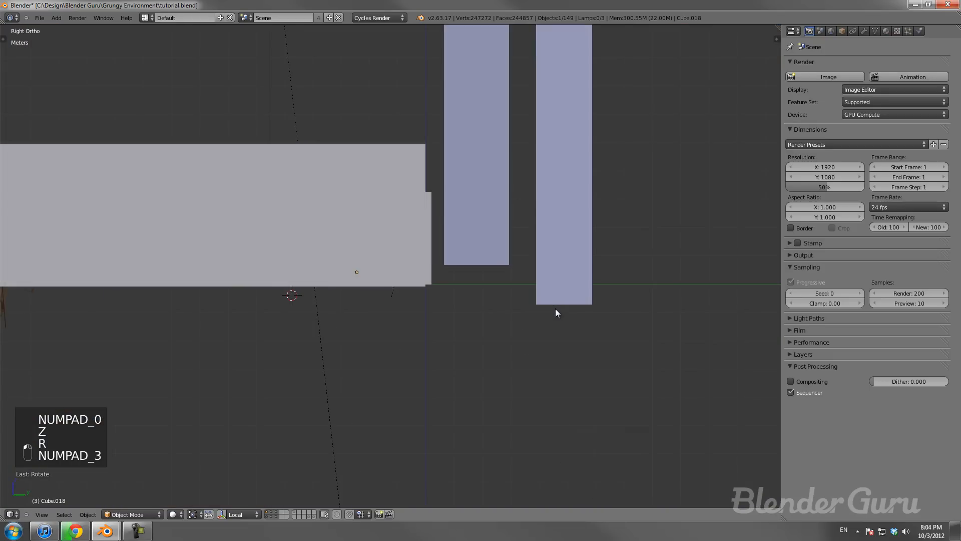
pyautogui.press('z')
pyautogui.press('r')
pyautogui.click(558, 301)
pyautogui.press('KP_0')
pyautogui.press('z')
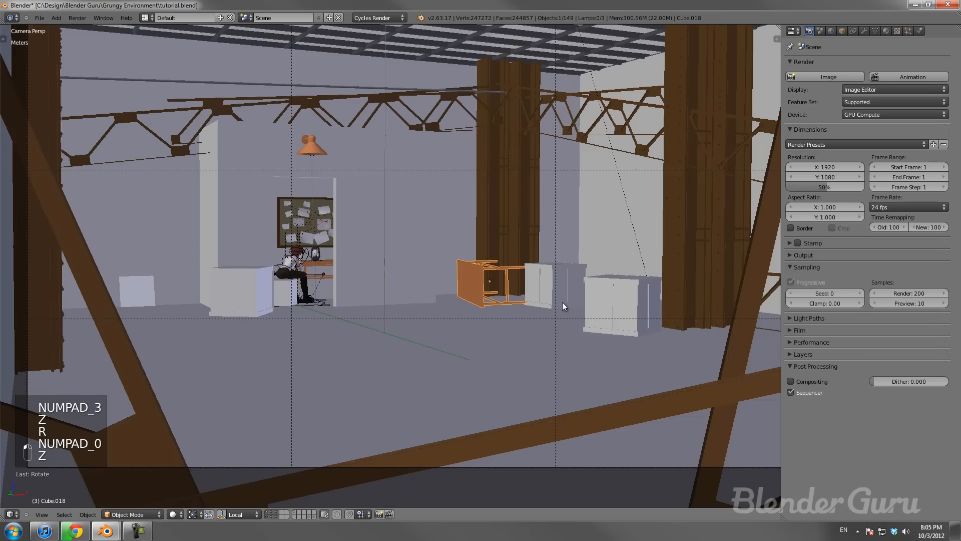
# Step: Compare the overturned table in the camera view with the last render
pyautogui.scroll(-3, 530, 293)
pyautogui.scroll(3, 435, 263)
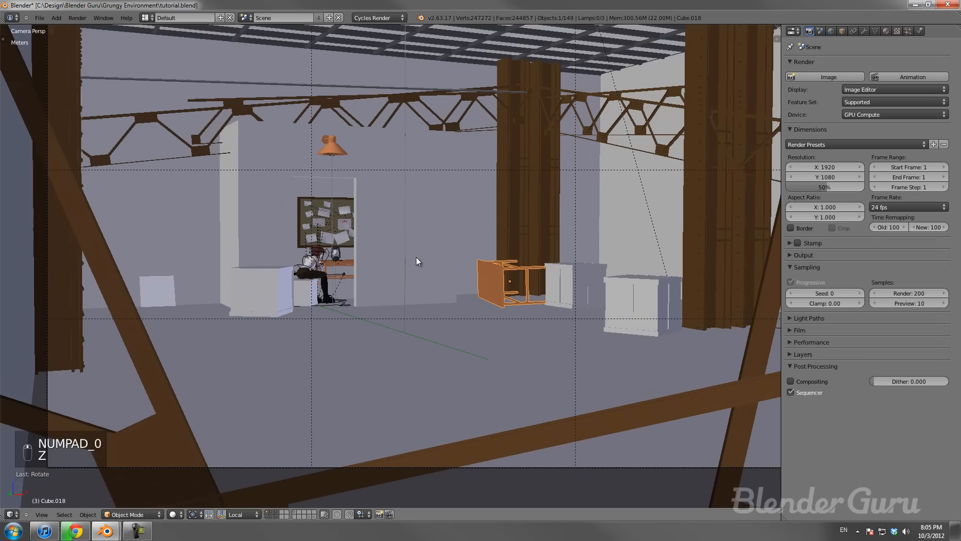
pyautogui.press('F11')
pyautogui.scroll(-7, 469, 287)
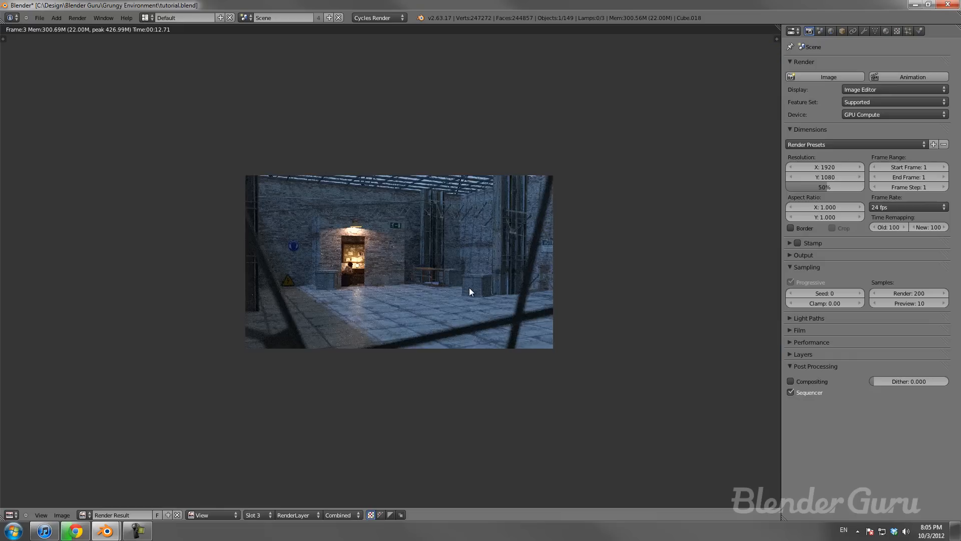
pyautogui.scroll(3, 472, 288)
pyautogui.press('F11')
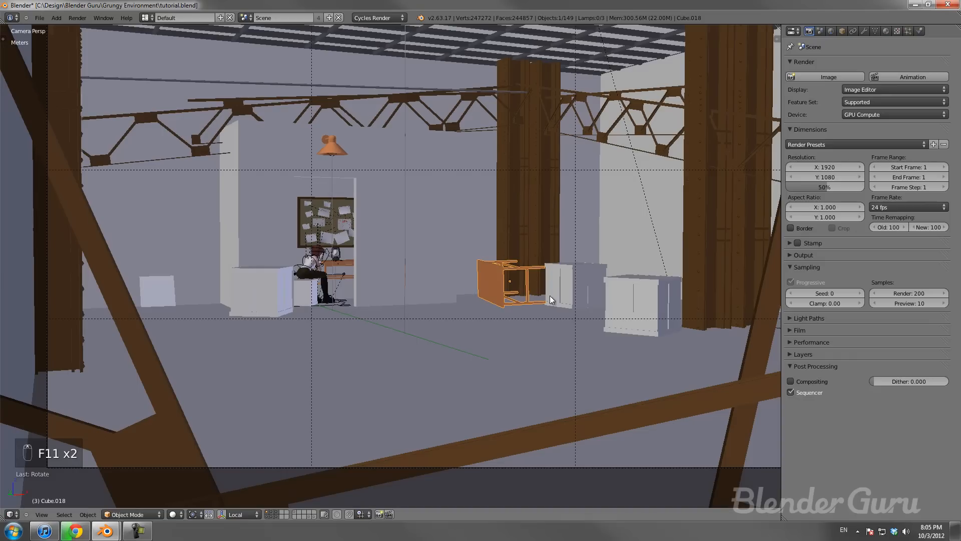
# Step: Select the roof beams, examine their layout from above and in top wireframe view, and clear the selection
pyautogui.scroll(-3, 370, 246)
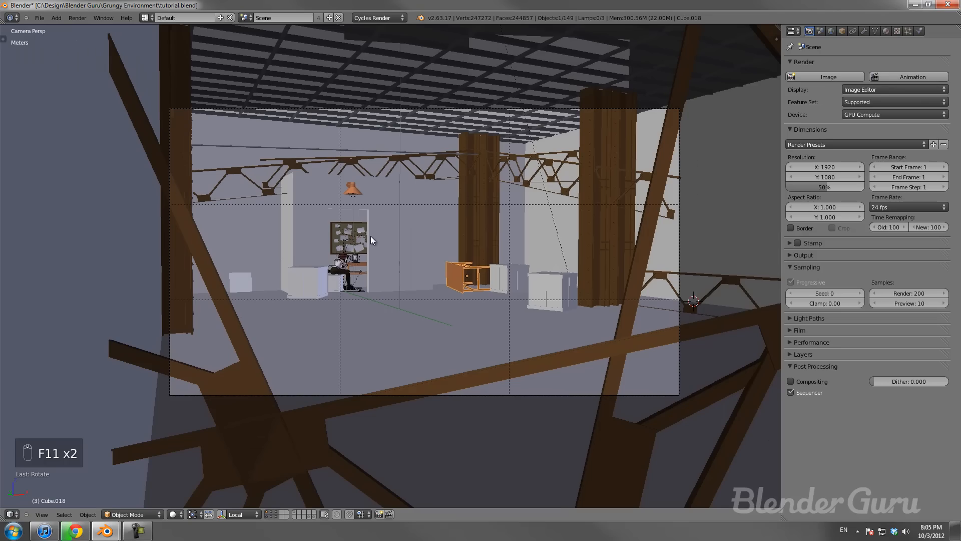
pyautogui.rightClick(417, 83)
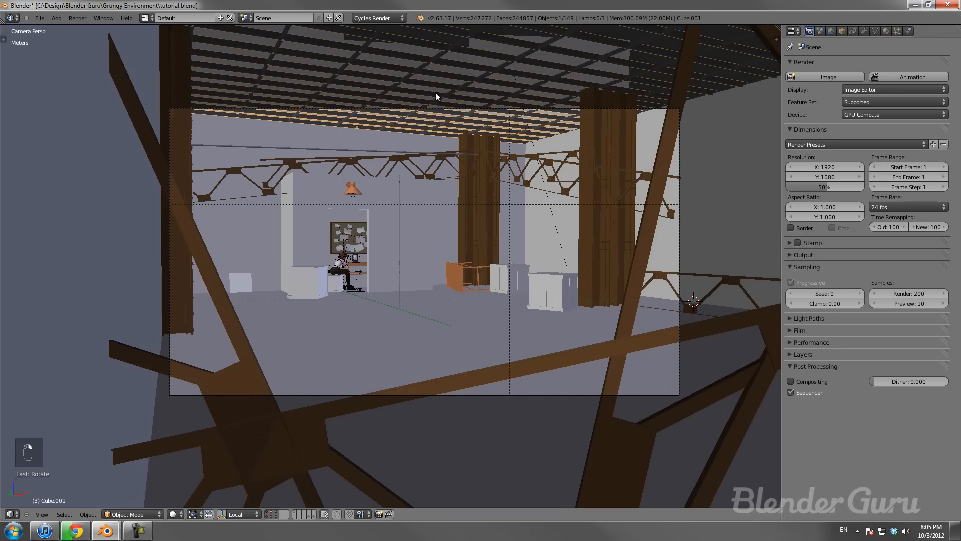
pyautogui.moveTo(430, 99); pyautogui.dragTo(422, 155, button='middle')
pyautogui.scroll(2, 425, 214)
pyautogui.moveTo(425, 214); pyautogui.dragTo(277, 101, button='middle')
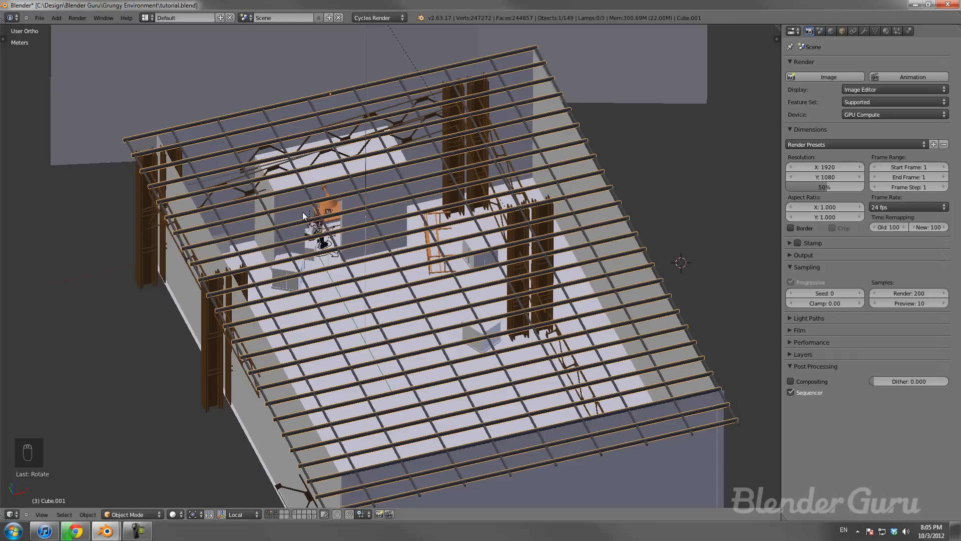
pyautogui.press('KP_7')
pyautogui.press('z')
pyautogui.press('a')
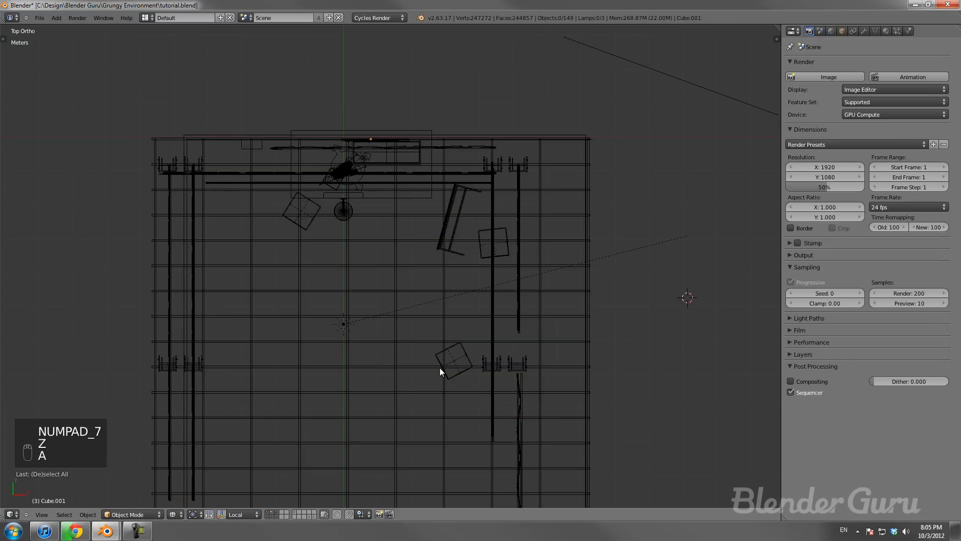
pyautogui.scroll(-4, 440, 367)
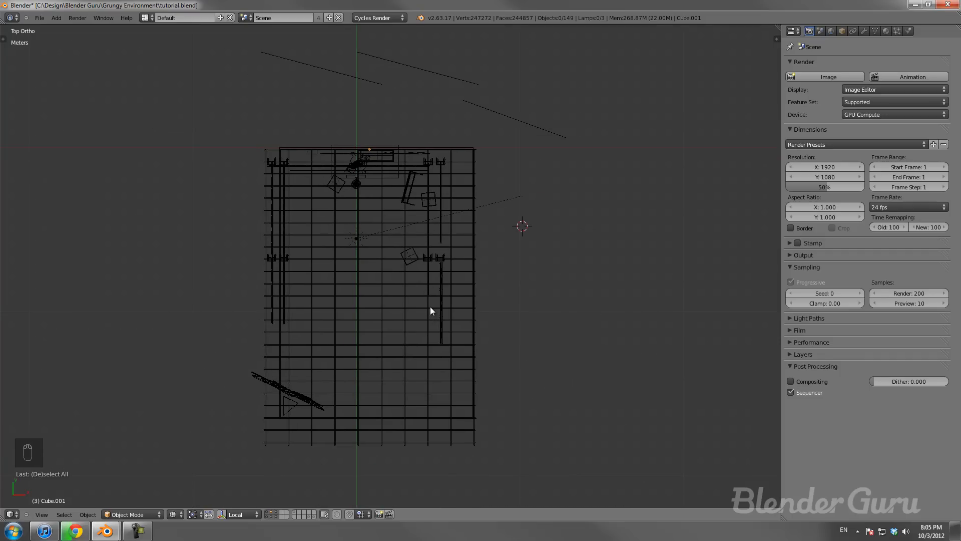
pyautogui.scroll(3, 431, 306)
pyautogui.keyDown('shift'); pyautogui.moveTo(411, 258); pyautogui.dragTo(448, 142, button='middle'); pyautogui.keyUp('shift')
pyautogui.scroll(2, 433, 311)
pyautogui.moveTo(379, 295); pyautogui.dragTo(433, 323, button='middle')
pyautogui.press('KP_7')
pyautogui.scroll(-2, 432, 320)
# Step: Select the crosswise roof beams and snap the 3D cursor to their origin
pyautogui.rightClick(370, 255)
pyautogui.hotkey('shift', 's')
pyautogui.click(381, 275)
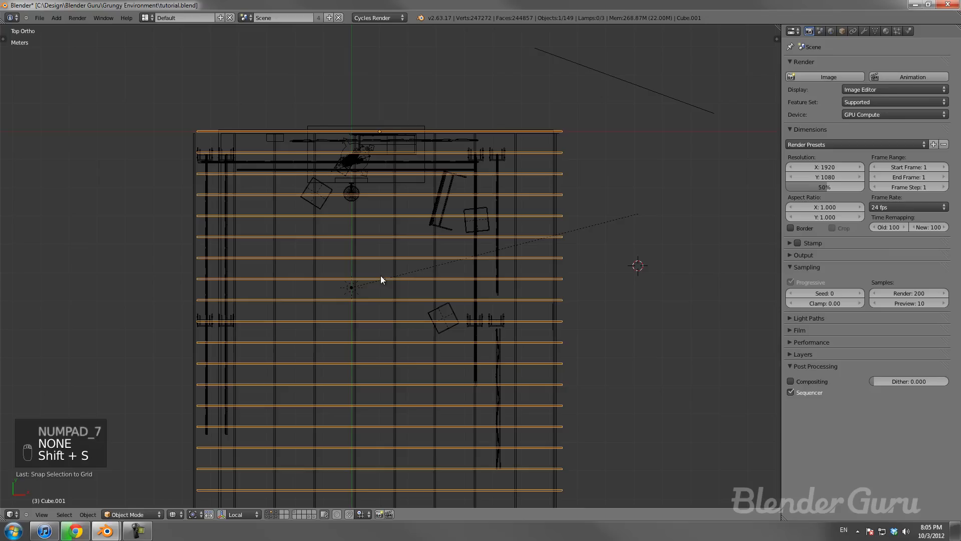
pyautogui.hotkey('ctrl', 'z')
pyautogui.hotkey('shift', 's')
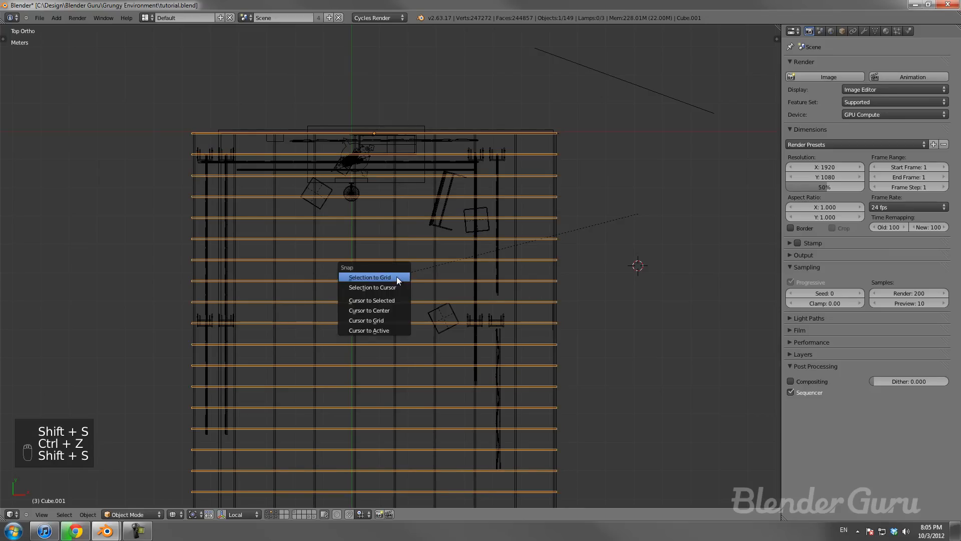
pyautogui.click(380, 300)
pyautogui.moveTo(408, 149); pyautogui.dragTo(395, 135, button='middle')
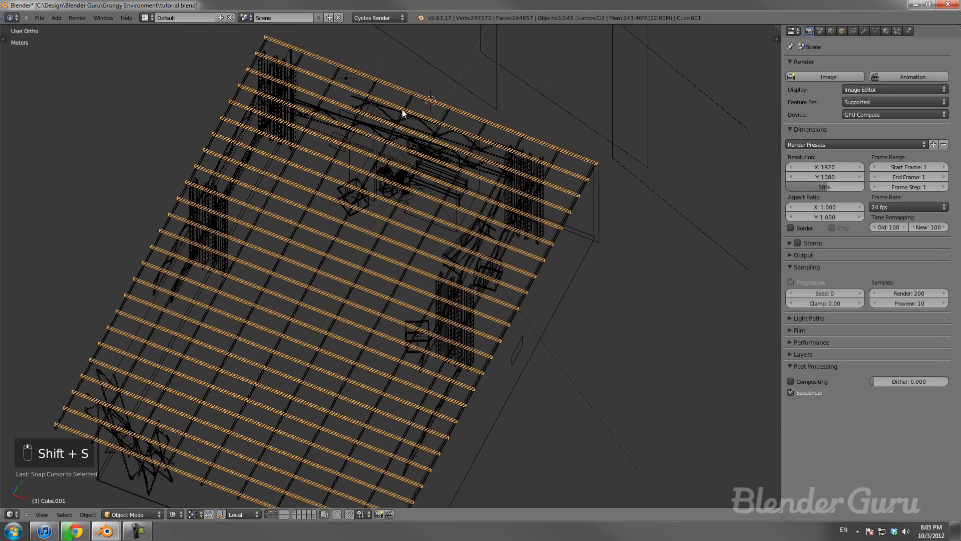
# Step: Add a plane in top view and move it over the roof grid, left of centre near the crate
pyautogui.press('KP_7')
pyautogui.hotkey('shift', 'a')
pyautogui.moveTo(429, 139)
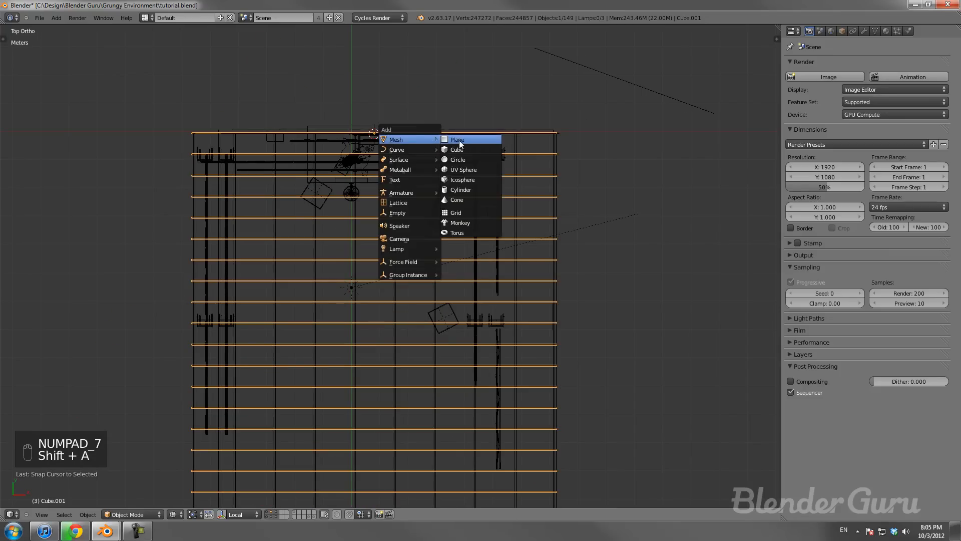
pyautogui.click(459, 144)
pyautogui.scroll(8, 362, 303)
pyautogui.press('g')
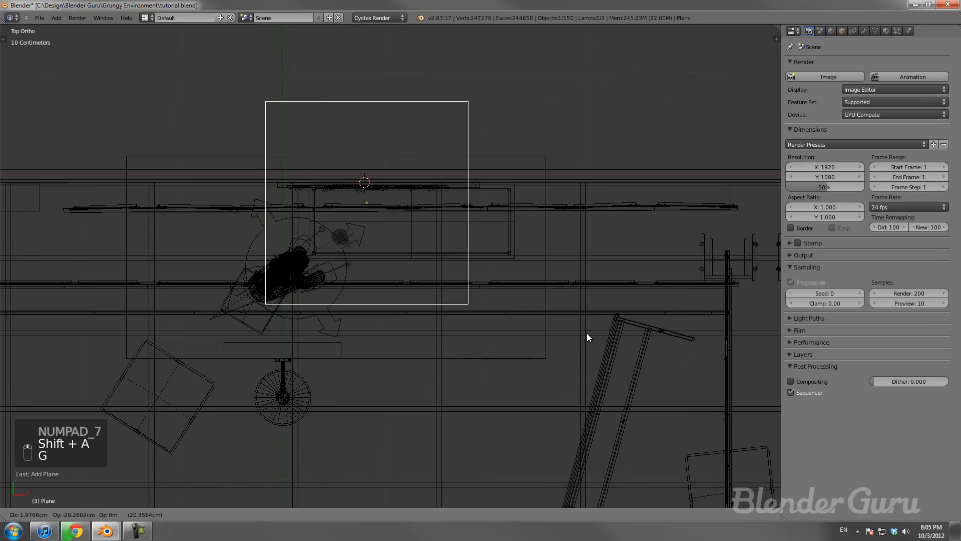
pyautogui.click(367, 403)
pyautogui.scroll(-3, 364, 360)
pyautogui.keyDown('shift'); pyautogui.moveTo(375, 186); pyautogui.dragTo(466, 143, button='middle'); pyautogui.keyUp('shift')
pyautogui.press('g')
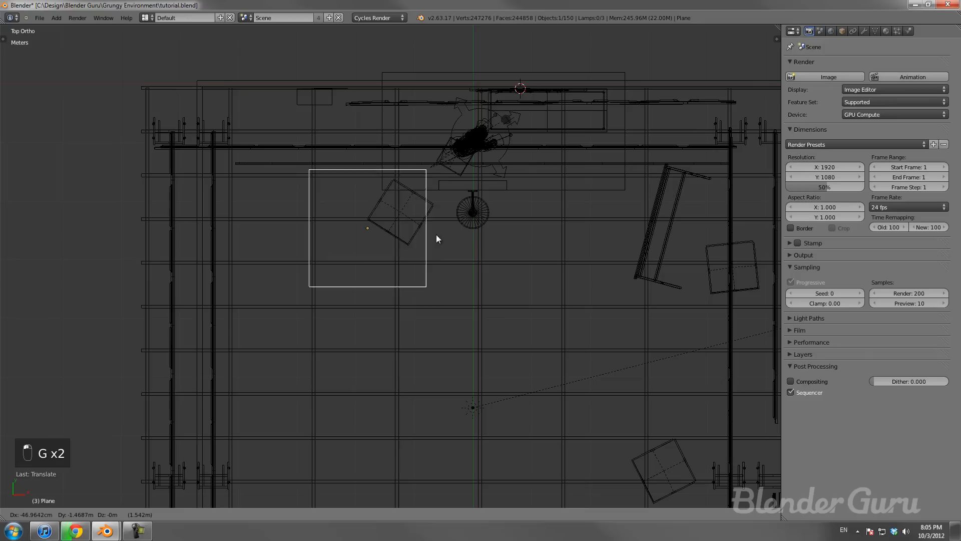
pyautogui.click(428, 284)
# Step: Scale the plane down to the width of one beam bay and shrink it along Y to about 0.54
pyautogui.press('s')
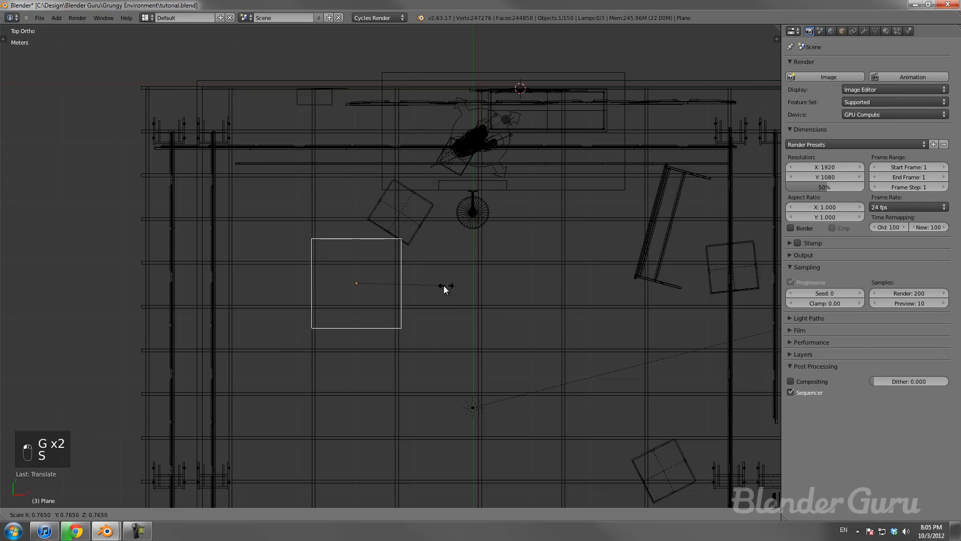
pyautogui.click(440, 285)
pyautogui.press('g')
pyautogui.click(453, 287)
pyautogui.press('s')
pyautogui.click(449, 289)
pyautogui.press('s')
pyautogui.press('y')
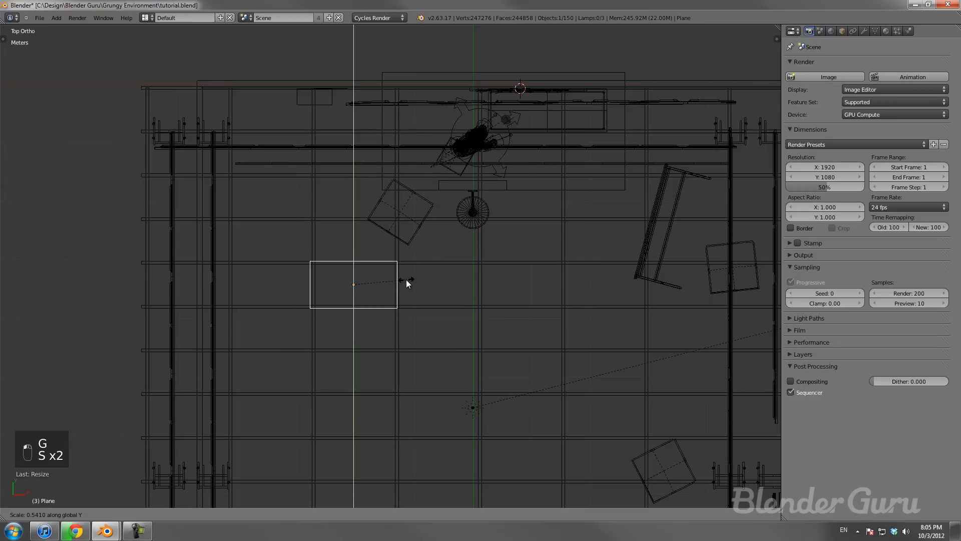
pyautogui.click(407, 279)
# Step: Raise the plane about 7 cm along Z so it sits on top of the roof beams
pyautogui.moveTo(419, 304)
pyautogui.mouseDown(button='middle')
pyautogui.moveTo(445, 245)
pyautogui.moveTo(486, 227)
pyautogui.mouseUp(button='middle')
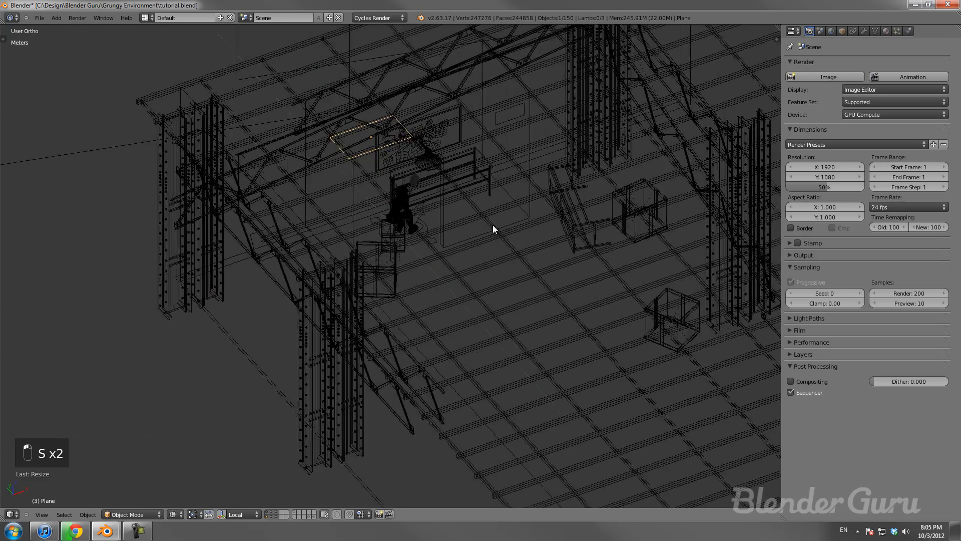
pyautogui.press('z')
pyautogui.scroll(3, 451, 180)
pyautogui.press('g')
pyautogui.press('z')
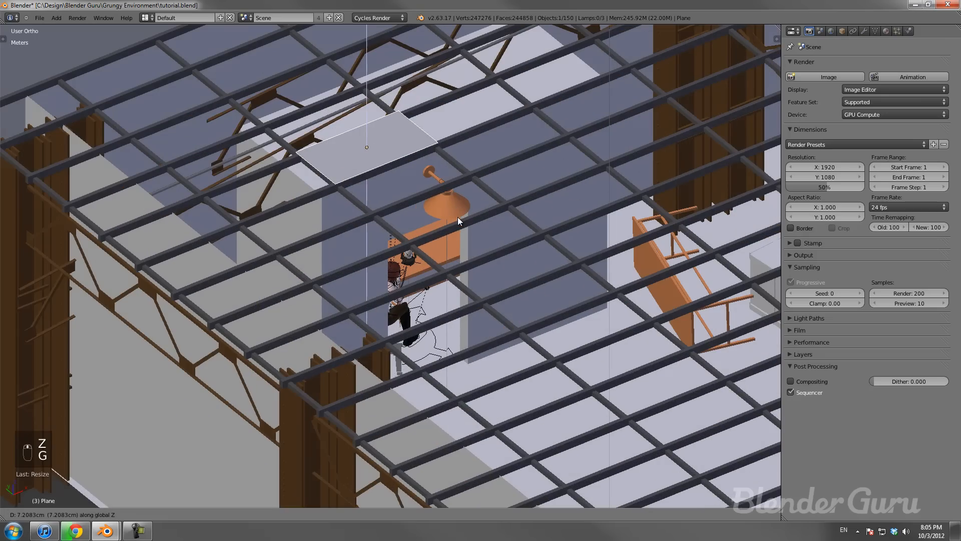
pyautogui.click(459, 217)
# Step: Duplicate the roof panel in top view, tilt the copy slightly and place it beside the hanging lamp, diagonally behind the original
pyautogui.moveTo(458, 218); pyautogui.dragTo(302, 187, button='middle')
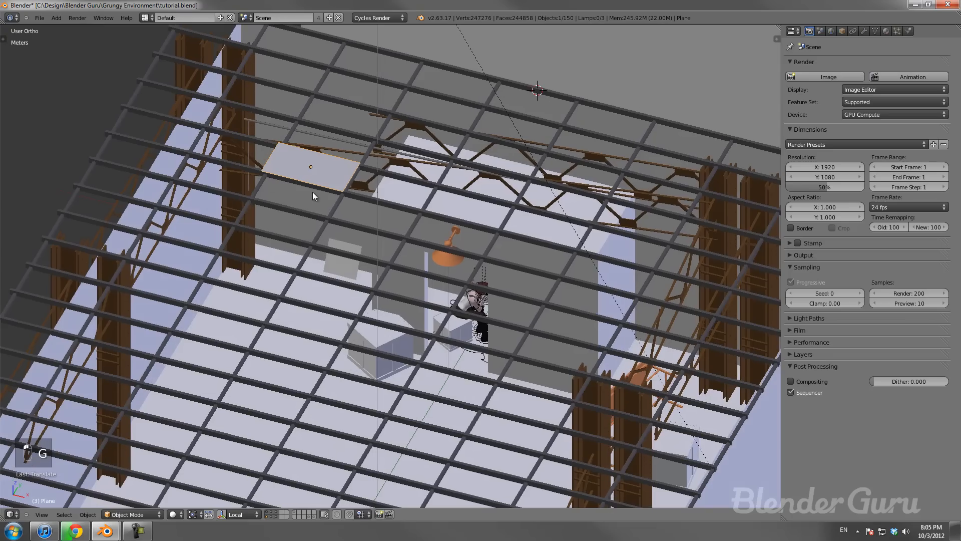
pyautogui.press('KP_7')
pyautogui.press('z')
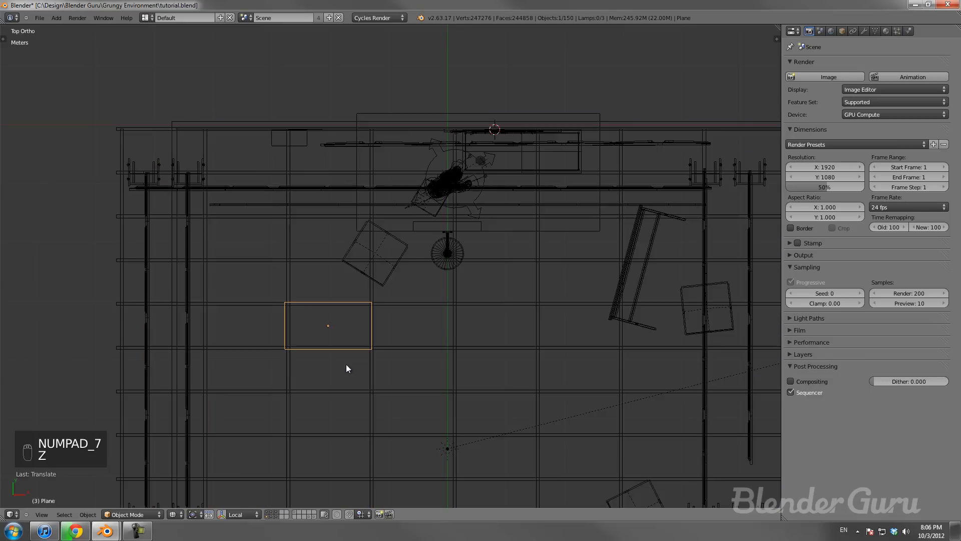
pyautogui.scroll(-3, 382, 345)
pyautogui.press('z')
pyautogui.scroll(2, 386, 331)
pyautogui.keyDown('shift'); pyautogui.moveTo(402, 300); pyautogui.dragTo(424, 255, button='middle'); pyautogui.keyUp('shift')
pyautogui.hotkey('shift', 'd')
pyautogui.click(497, 302)
pyautogui.press('r')
pyautogui.click(488, 304)
pyautogui.press('g')
pyautogui.click(455, 273)
pyautogui.press('r')
pyautogui.click(476, 260)
# Step: Duplicate the panel to the left of the first copy, rotate it counterclockwise and shift it towards the left truss
pyautogui.hotkey('shift', 'd')
pyautogui.click(391, 259)
pyautogui.press('r')
pyautogui.click(412, 224)
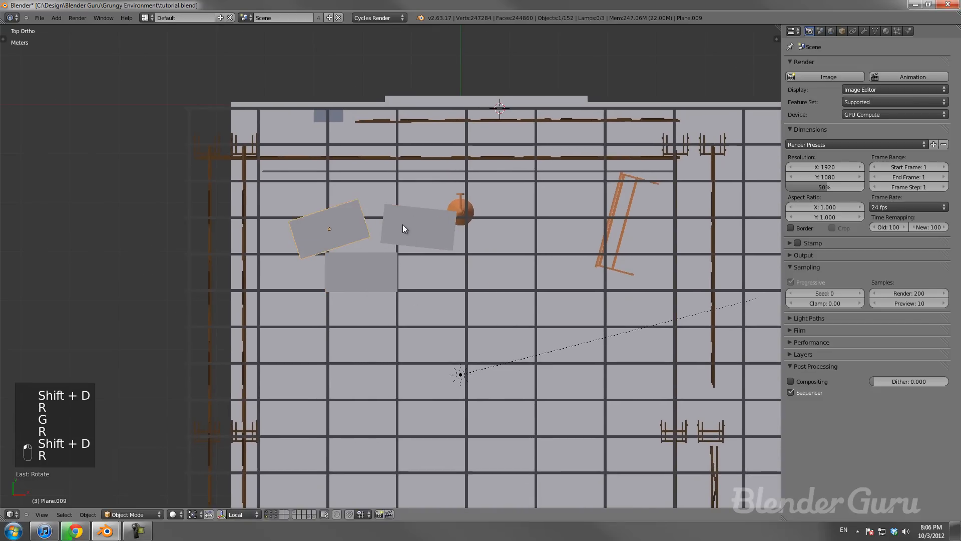
pyautogui.press('g')
pyautogui.click(385, 236)
# Step: Place another rotated panel copy in the rear left corner of the roof, just in front of the back truss
pyautogui.hotkey('shift', 'd')
pyautogui.click(391, 178)
pyautogui.press('r')
pyautogui.click(395, 217)
pyautogui.press('g')
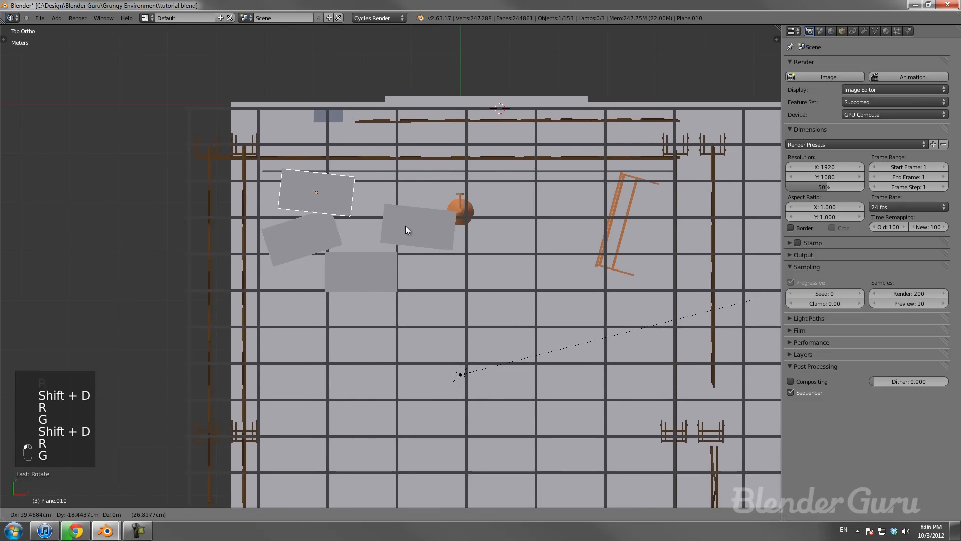
pyautogui.click(403, 229)
# Step: Add two more rotated panel copies, one along the back truss beside the corner panel and one by the left truss in front of the original
pyautogui.hotkey('shift', 'd')
pyautogui.click(480, 220)
pyautogui.press('r')
pyautogui.click(501, 187)
pyautogui.press('g')
pyautogui.click(504, 202)
pyautogui.hotkey('shift', 'd')
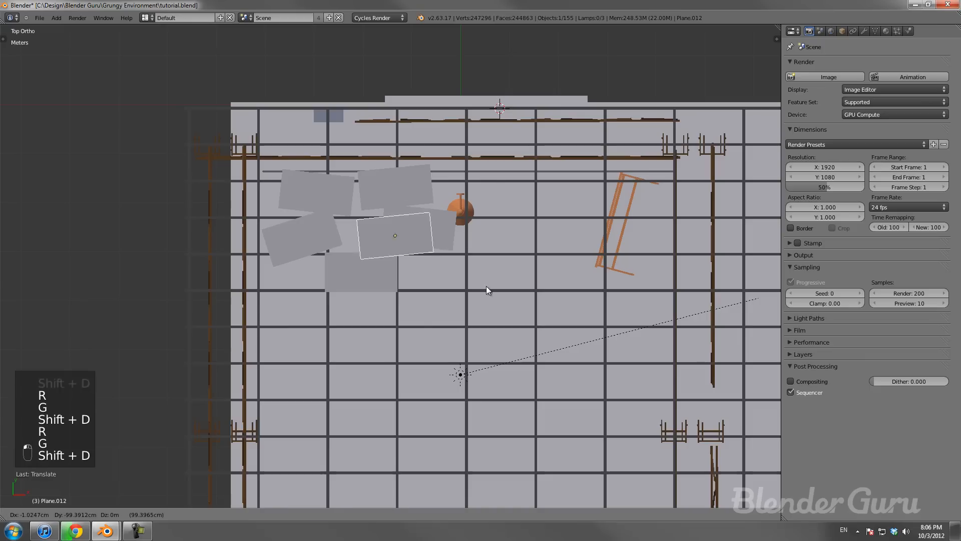
pyautogui.click(395, 331)
pyautogui.press('r')
pyautogui.click(380, 317)
# Step: Duplicate the front left panel to its right, tilt the copy clockwise and adjust its position
pyautogui.hotkey('shift', 'd')
pyautogui.click(511, 339)
pyautogui.press('r')
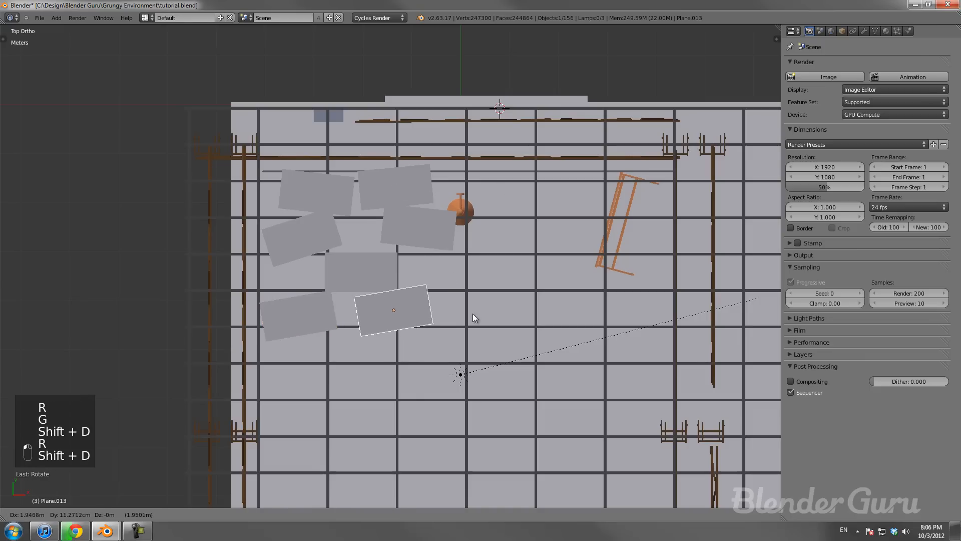
pyautogui.click(505, 349)
pyautogui.press('g')
pyautogui.click(484, 353)
# Step: Place a slightly rotated panel copy diagonally behind and to the right of the front row's second panel
pyautogui.hotkey('shift', 'd')
pyautogui.click(533, 338)
pyautogui.press('r')
pyautogui.click(542, 317)
pyautogui.press('g')
pyautogui.click(545, 311)
# Step: Duplicate the panel further back and right, rotate it slightly and shift it against the panel beside the lamp
pyautogui.hotkey('shift', 'd')
pyautogui.click(577, 274)
pyautogui.press('r')
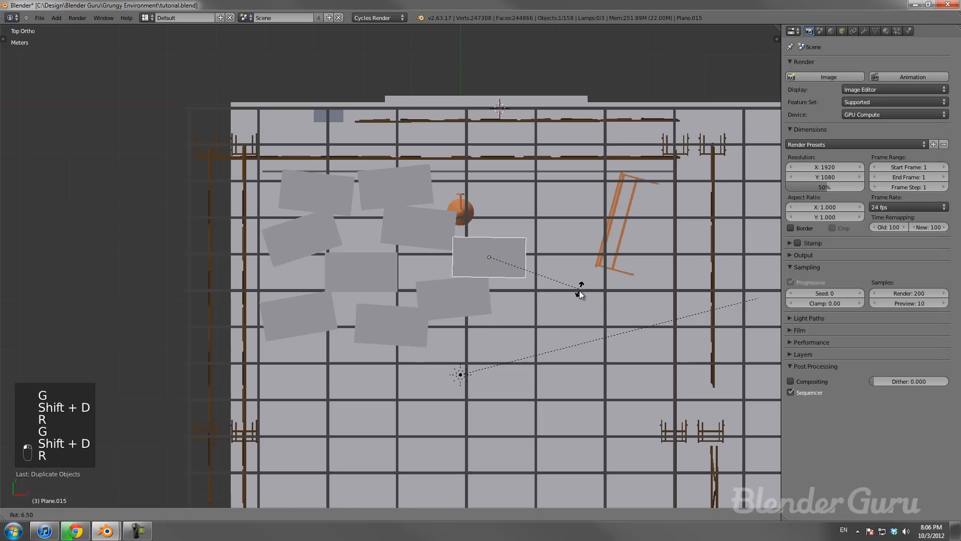
pyautogui.click(579, 290)
pyautogui.press('g')
pyautogui.click(576, 284)
pyautogui.press('g')
pyautogui.click(580, 272)
# Step: Add two rotated panel copies at the rear of the roof, one right of the hanging lamp and one over it
pyautogui.hotkey('shift', 'd')
pyautogui.click(595, 255)
pyautogui.press('r')
pyautogui.click(604, 250)
pyautogui.hotkey('shift', 'd')
pyautogui.click(560, 225)
pyautogui.press('r')
pyautogui.click(521, 248)
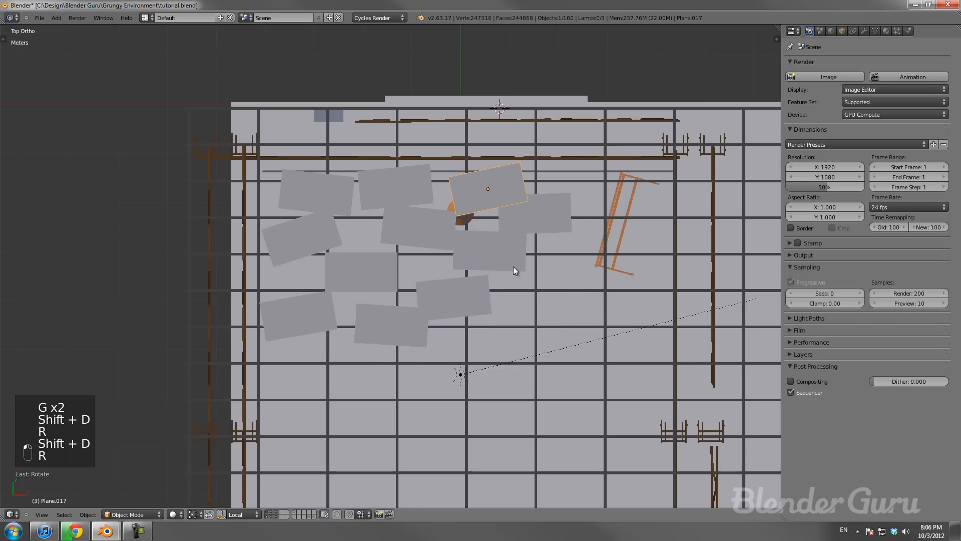
# Step: Place a rotated panel copy at the front of the cluster, just behind the scene's lamp object
pyautogui.scroll(-2, 521, 247)
pyautogui.hotkey('shift', 'd')
pyautogui.click(450, 262)
pyautogui.press('r')
pyautogui.click(495, 272)
pyautogui.press('g')
pyautogui.click(494, 272)
# Step: Extend the cluster's right side with two panel copies, rotating the front one and adjusting the position of the one behind it
pyautogui.hotkey('shift', 'd')
pyautogui.click(542, 248)
pyautogui.press('r')
pyautogui.click(529, 219)
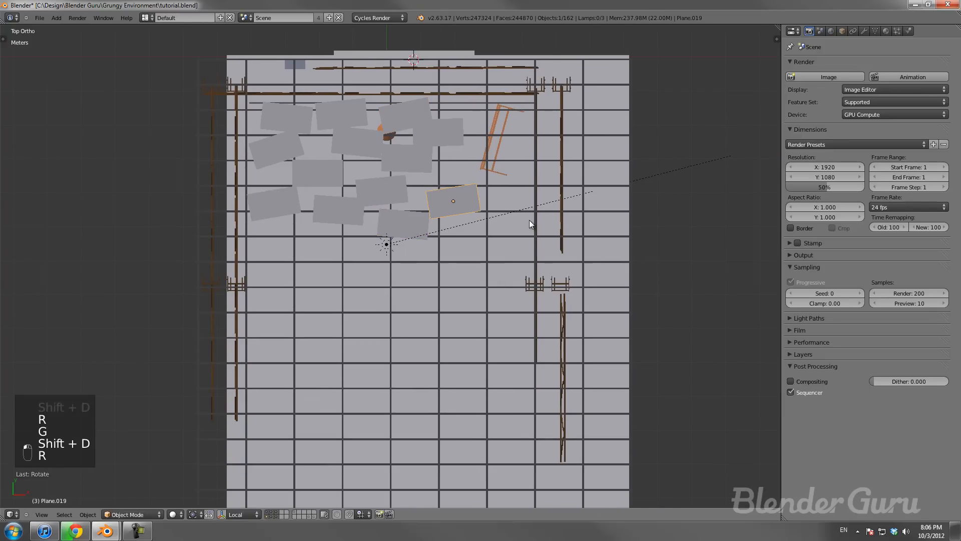
pyautogui.hotkey('shift', 'd')
pyautogui.click(541, 193)
pyautogui.press('g')
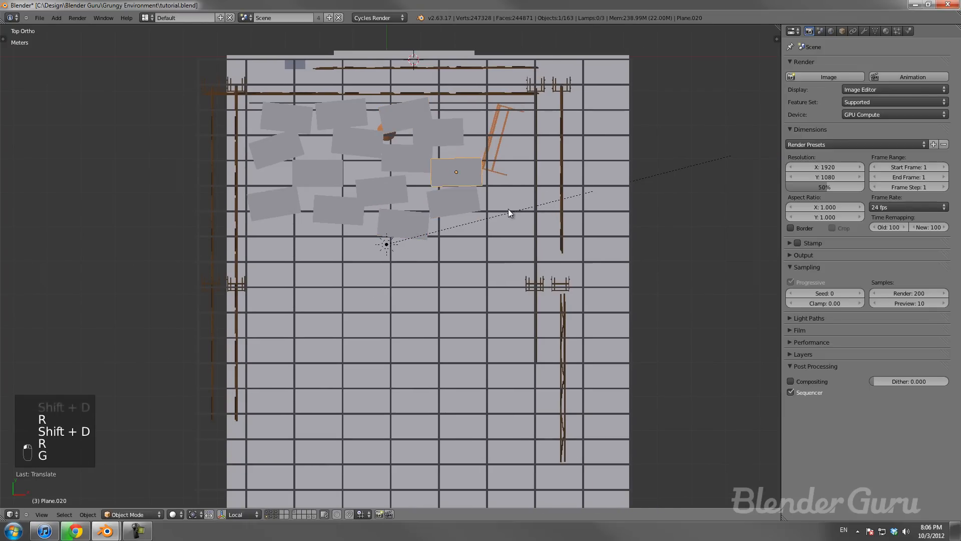
pyautogui.click(521, 210)
# Step: Add two rotated panel copies, one over the overturned table and one beside the lamp object at the front of the cluster
pyautogui.hotkey('shift', 'd')
pyautogui.click(541, 181)
pyautogui.press('r')
pyautogui.click(563, 140)
pyautogui.hotkey('shift', 'd')
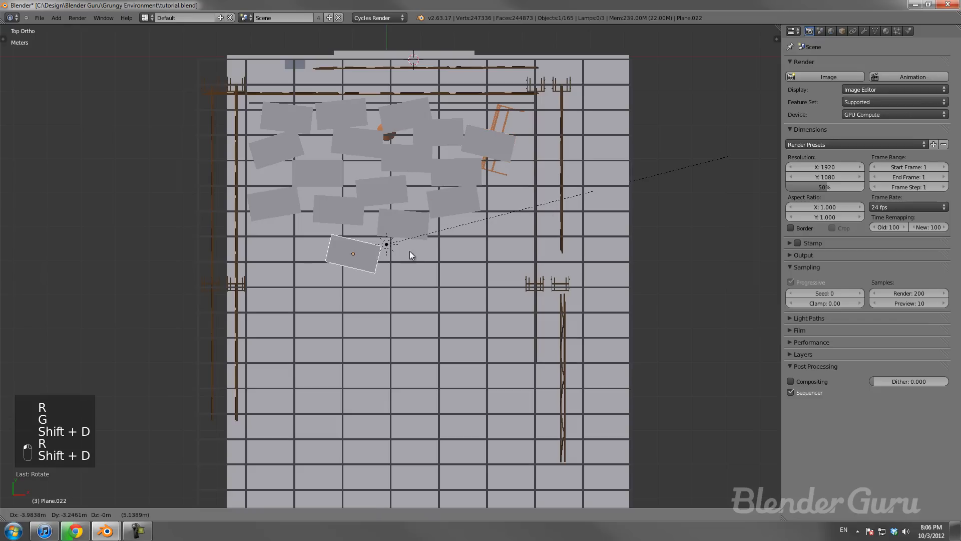
pyautogui.click(412, 239)
pyautogui.press('r')
pyautogui.click(421, 203)
pyautogui.press('g')
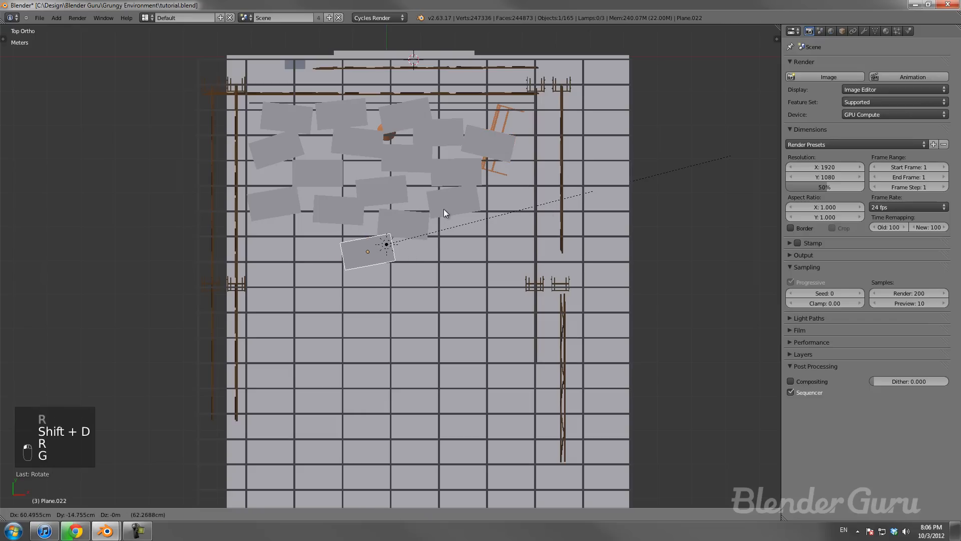
pyautogui.click(443, 209)
# Step: Continue the front row towards the left wall with three panel copies, rotating and repositioning the first one
pyautogui.hotkey('shift', 'd')
pyautogui.click(376, 213)
pyautogui.press('r')
pyautogui.click(391, 226)
pyautogui.press('g')
pyautogui.click(394, 228)
pyautogui.hotkey('shift', 'd')
pyautogui.click(357, 240)
pyautogui.hotkey('shift', 'd')
pyautogui.click(338, 221)
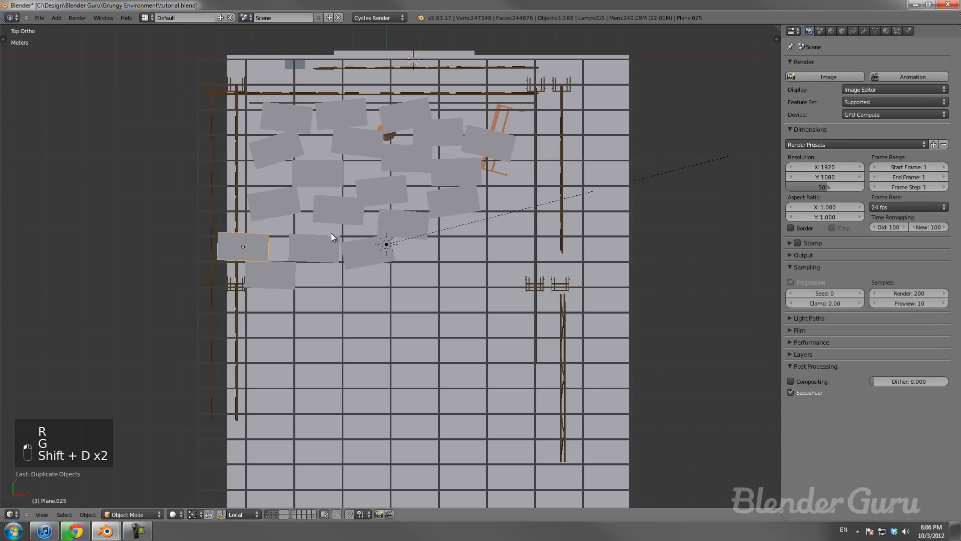
# Step: Duplicate a panel onto the roof's left edge beside the original plane and rotate it slightly
pyautogui.hotkey('shift', 'd')
pyautogui.click(333, 151)
pyautogui.press('r')
pyautogui.click(279, 207)
# Step: Duplicate the panel across the roof and move the copy onto the far right edge
pyautogui.hotkey('shift', 'd')
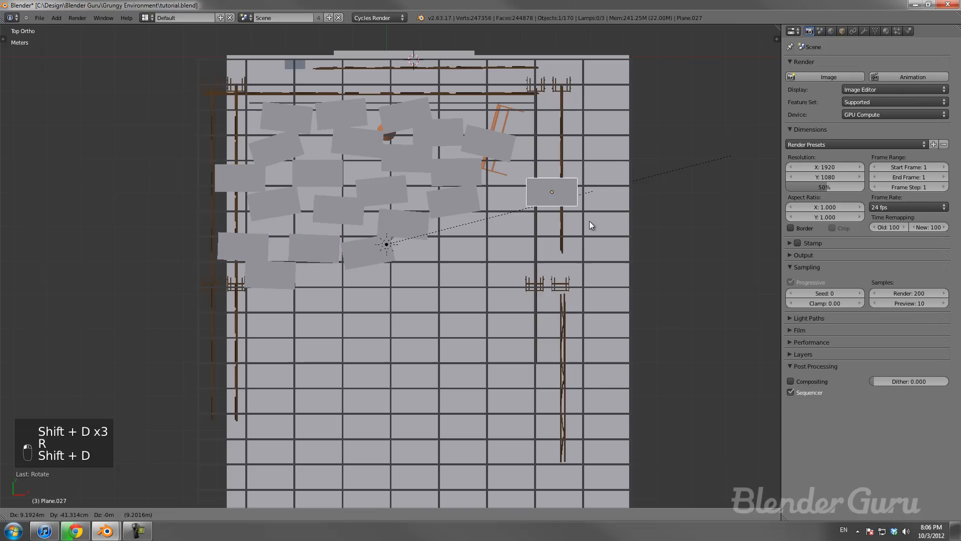
pyautogui.click(604, 206)
pyautogui.moveTo(577, 232); pyautogui.dragTo(461, 209, button='middle')
pyautogui.scroll(-1, 581, 196)
pyautogui.press('g')
pyautogui.middleClick(598, 195)
pyautogui.click(599, 195)
# Step: Duplicate the right-edge panel further forward along the edge in top view and rotate it slightly counterclockwise
pyautogui.press('KP_7')
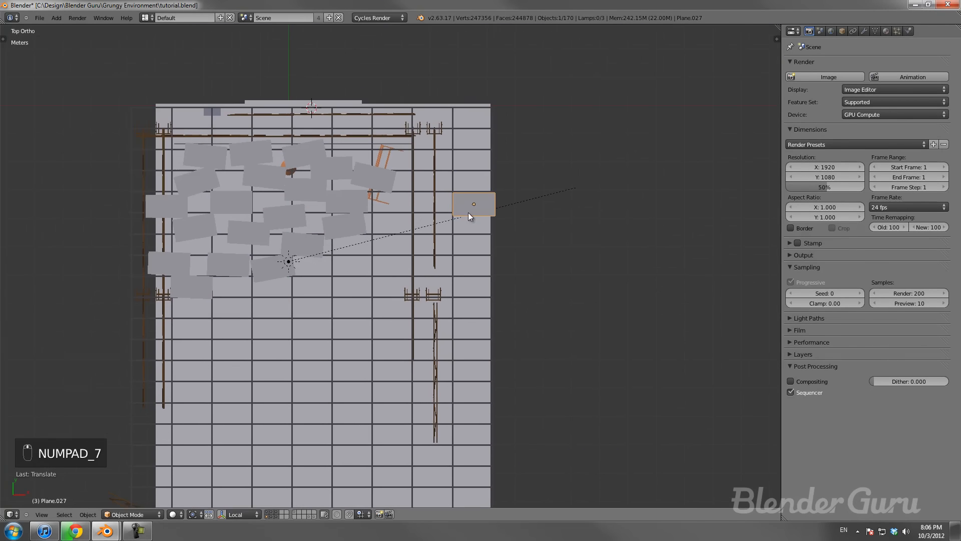
pyautogui.scroll(4, 461, 210)
pyautogui.hotkey('shift', 'd')
pyautogui.click(484, 241)
pyautogui.press('r')
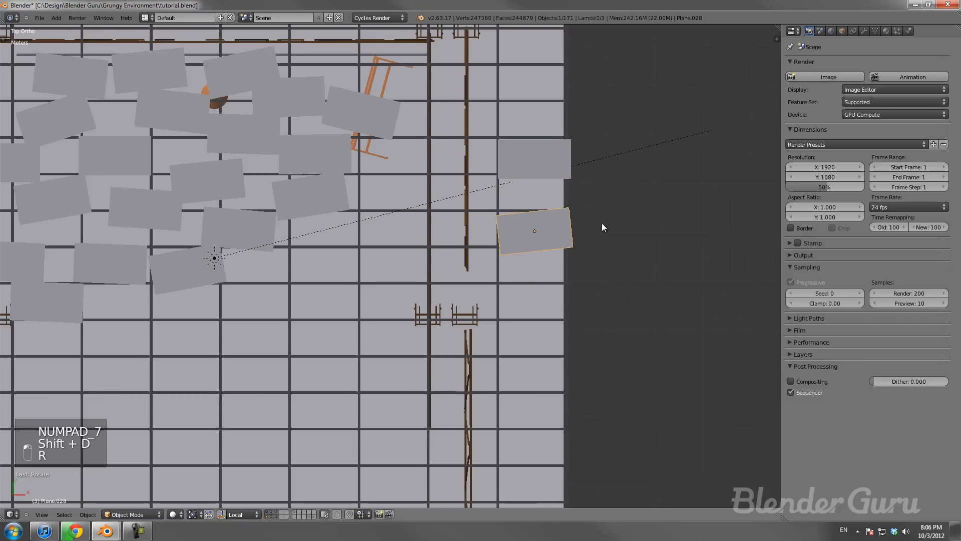
pyautogui.click(602, 220)
# Step: Continue the right-edge row forward with two more panel copies, tilting them slightly clockwise
pyautogui.keyDown('shift'); pyautogui.moveTo(602, 221); pyautogui.dragTo(576, 131, button='middle'); pyautogui.keyUp('shift')
pyautogui.hotkey('shift', 'd')
pyautogui.click(587, 202)
pyautogui.press('r')
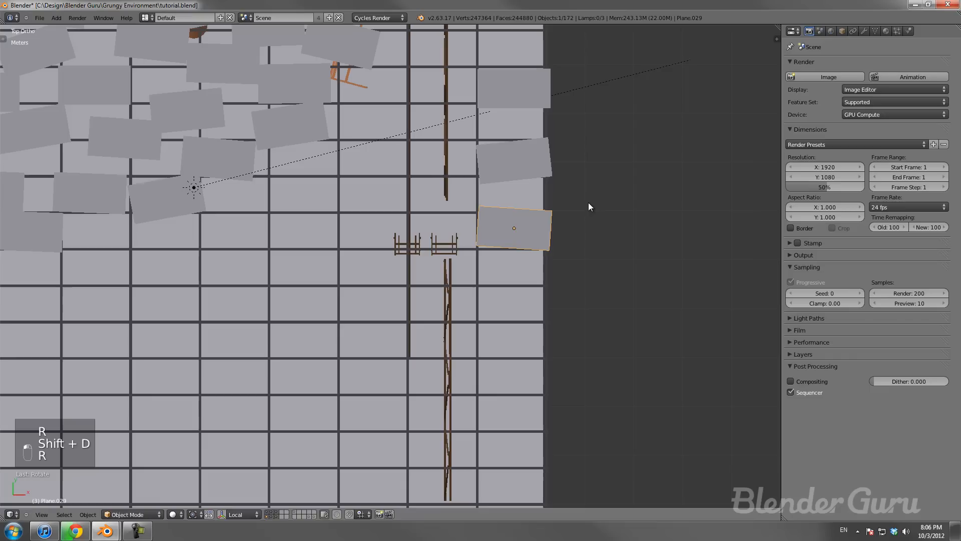
pyautogui.click(587, 202)
pyautogui.hotkey('shift', 'd')
pyautogui.middleClick(578, 273)
pyautogui.click(579, 275)
pyautogui.keyDown('shift'); pyautogui.moveTo(560, 226); pyautogui.dragTo(508, 114, button='middle'); pyautogui.keyUp('shift')
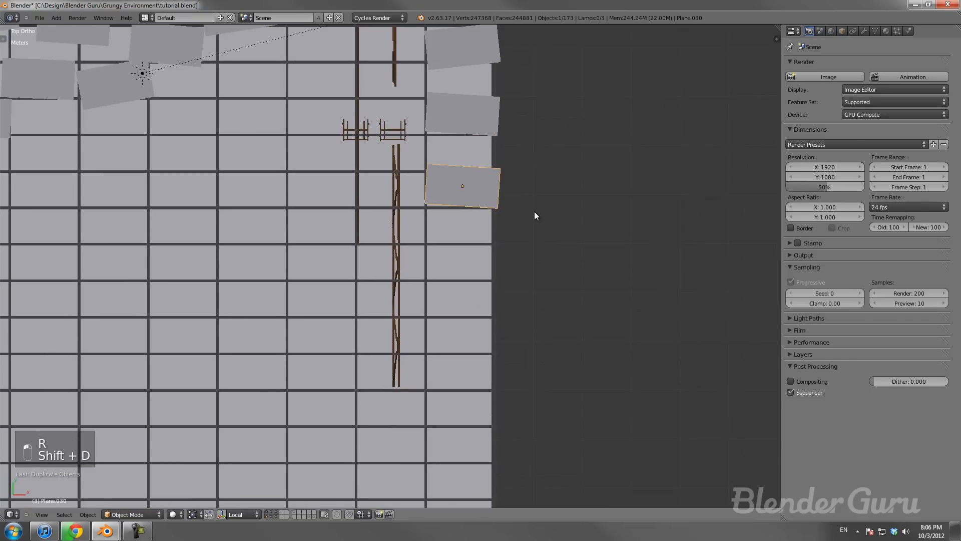
# Step: Duplicate the frontmost right-edge panel and move the copy inward between the last two panels of that row
pyautogui.scroll(-2, 531, 212)
pyautogui.keyDown('shift'); pyautogui.moveTo(511, 210); pyautogui.dragTo(515, 259, button='middle'); pyautogui.keyUp('shift')
pyautogui.hotkey('shift', 'd')
pyautogui.click(507, 233)
pyautogui.press('g')
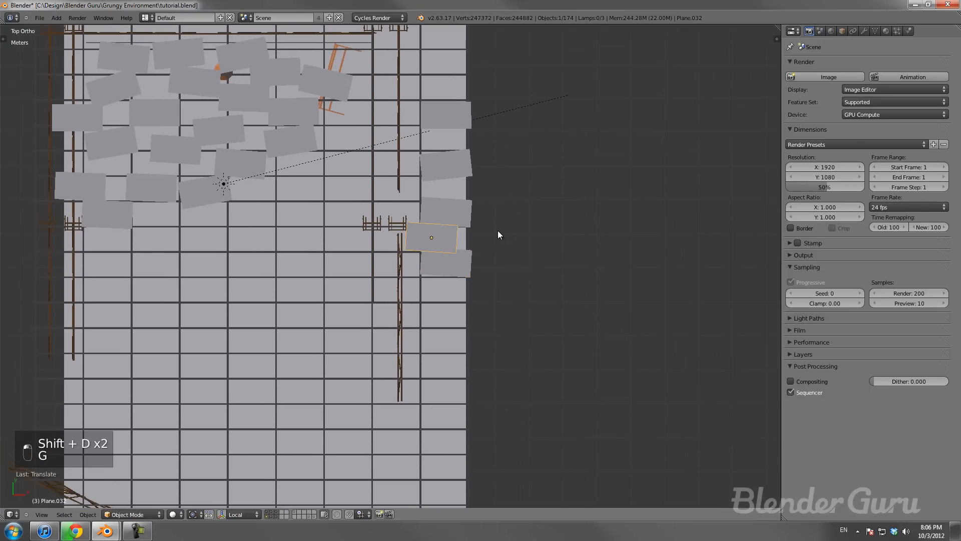
# Step: Duplicate the selected panel and place the copy farther back, just inside the right-edge row
pyautogui.click(497, 231)
pyautogui.hotkey('shift', 'd')
pyautogui.click(479, 156)
pyautogui.press('g')
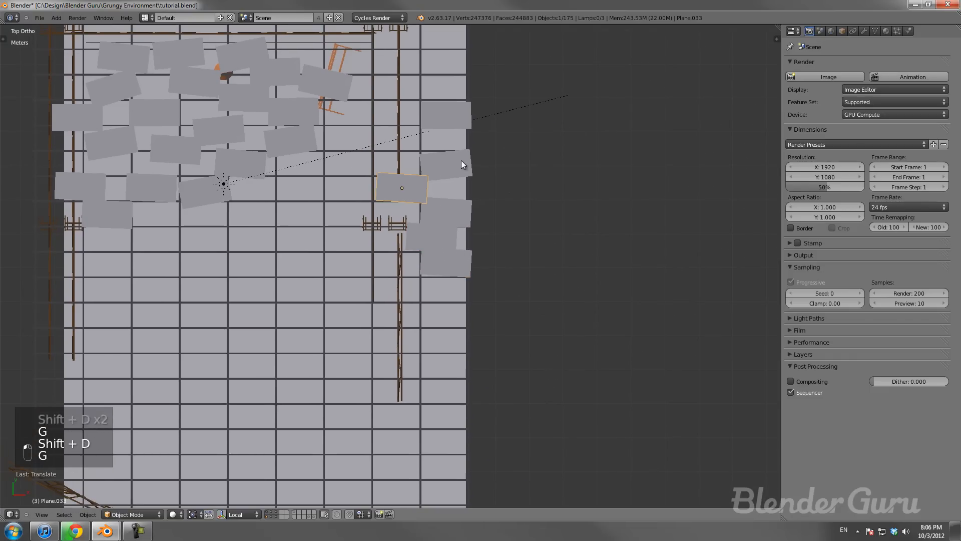
pyautogui.click(461, 160)
# Step: Add two more panel copies farther back along the inner row, tilting them counterclockwise
pyautogui.hotkey('shift', 'd')
pyautogui.click(456, 108)
pyautogui.press('r')
pyautogui.click(474, 108)
pyautogui.hotkey('shift', 'd')
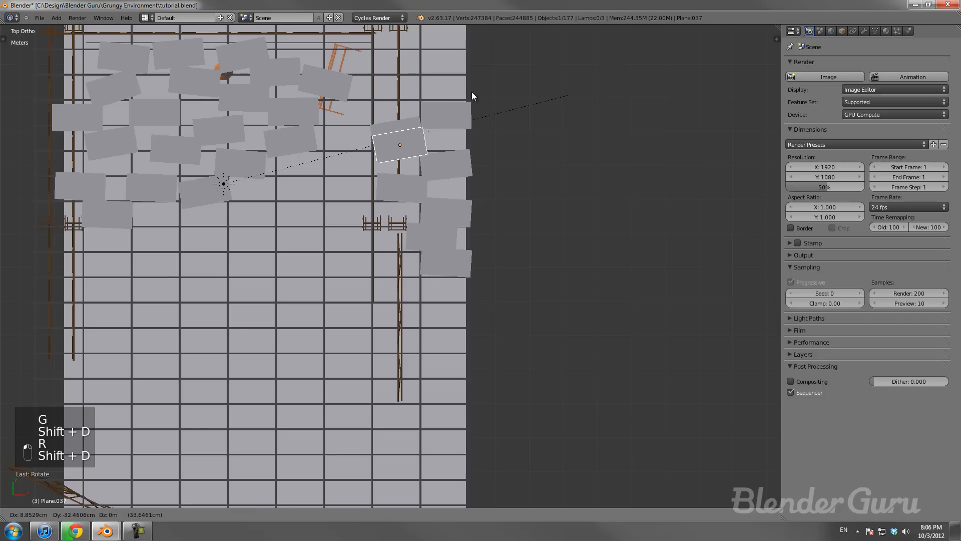
pyautogui.click(467, 58)
# Step: Select the two tilted inner-row panels together and duplicate them forward and left towards the roof's middle
pyautogui.keyDown('shift'); pyautogui.rightClick(420, 141); pyautogui.keyUp('shift')
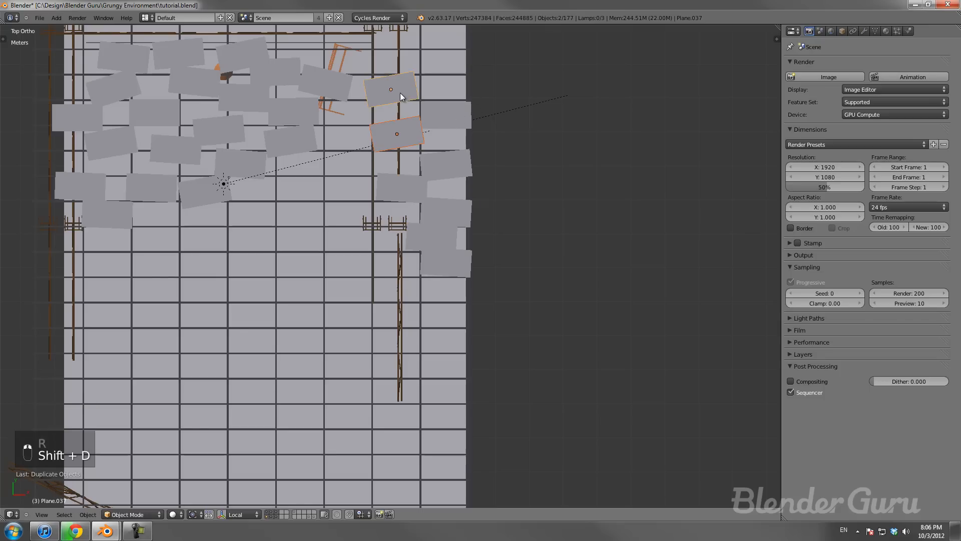
pyautogui.hotkey('shift', 'd')
pyautogui.click(344, 170)
# Step: Extend the selection to seven panels across the middle of the roof and duplicate the group forward
pyautogui.keyDown('shift'); pyautogui.rightClick(274, 149); pyautogui.keyUp('shift')
pyautogui.keyDown('shift'); pyautogui.rightClick(208, 188); pyautogui.keyUp('shift')
pyautogui.press('b')
pyautogui.moveTo(158, 110); pyautogui.dragTo(238, 130)
pyautogui.hotkey('shift', 'd')
pyautogui.press('r')
pyautogui.click(257, 54)
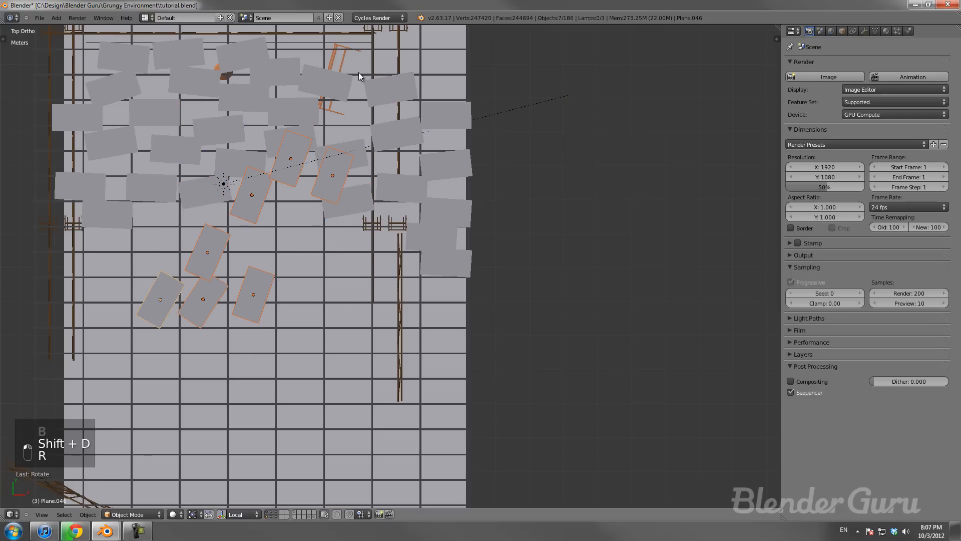
pyautogui.hotkey('ctrl', 'z')
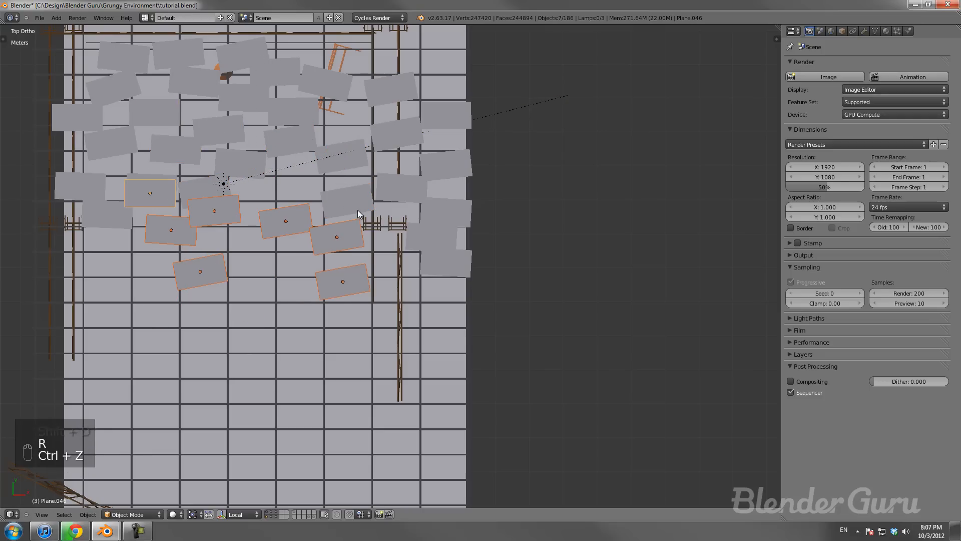
# Step: Move the seven-panel group in front of the covered area and duplicate it forward towards the right side
pyautogui.press('g')
pyautogui.click(364, 245)
pyautogui.hotkey('shift', 'd')
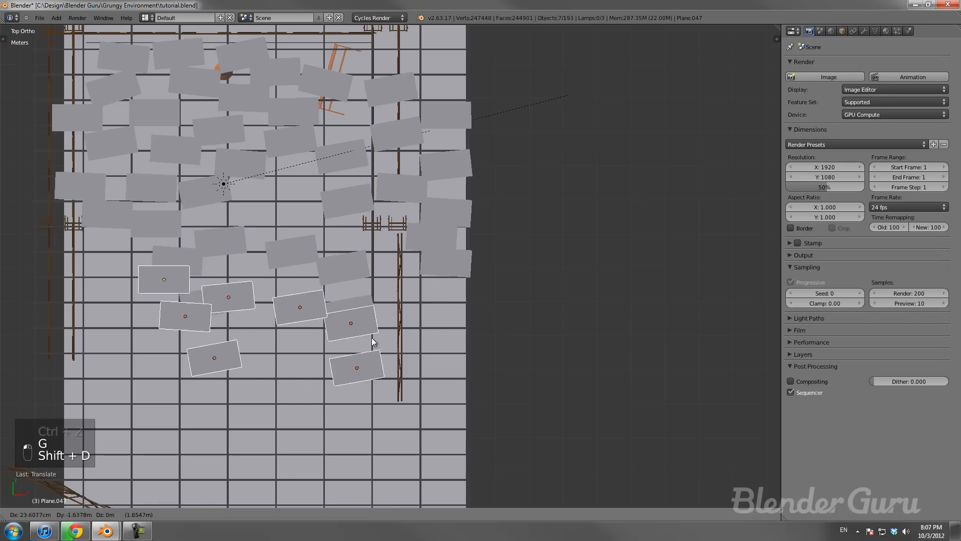
pyautogui.click(431, 310)
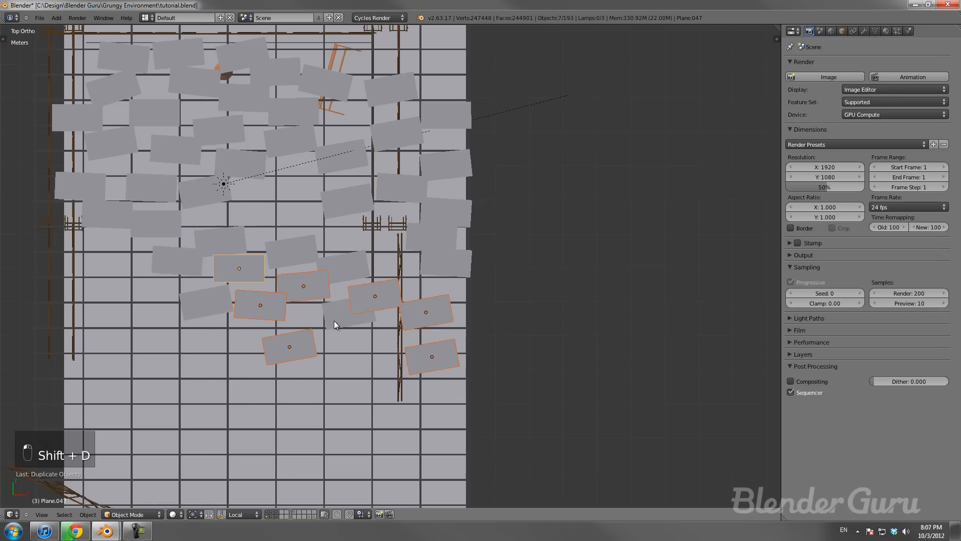
# Step: Duplicate the seven-panel group again towards the front left and save the file
pyautogui.hotkey('shift', 'd')
pyautogui.click(315, 353)
pyautogui.hotkey('ctrl', 's')
pyautogui.click(331, 349)
# Step: Duplicate the seven-panel group twice, placing one copy farther front right and one back over the left-middle area
pyautogui.scroll(-1, 331, 346)
pyautogui.keyDown('shift'); pyautogui.moveTo(321, 295); pyautogui.dragTo(369, 243, button='middle'); pyautogui.keyUp('shift')
pyautogui.hotkey('shift', 'd')
pyautogui.click(425, 304)
pyautogui.hotkey('shift', 'd')
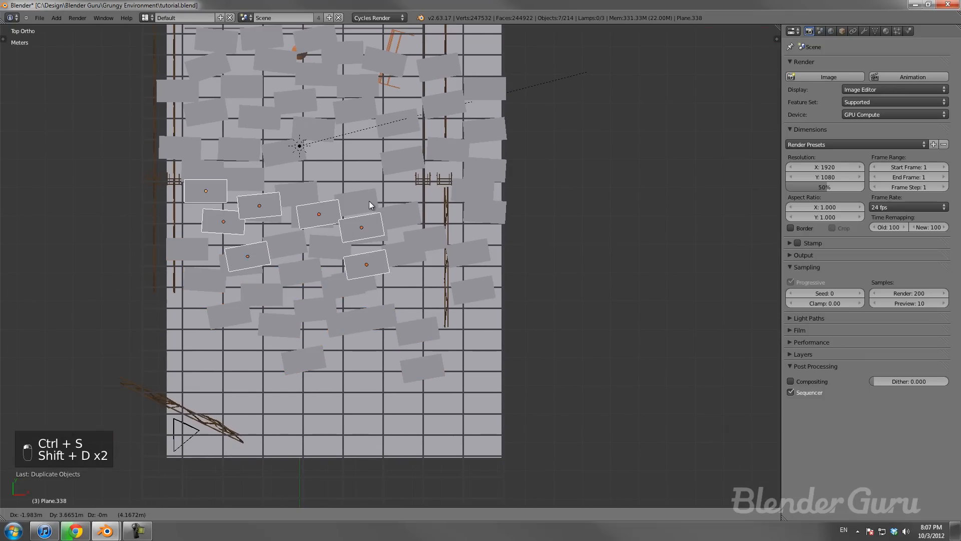
pyautogui.click(359, 212)
# Step: Duplicate the seven-panel group three more times over the middle right, the front left and the front-right corner
pyautogui.hotkey('shift', 'd')
pyautogui.click(456, 167)
pyautogui.scroll(-2, 450, 175)
pyautogui.hotkey('shift', 'd')
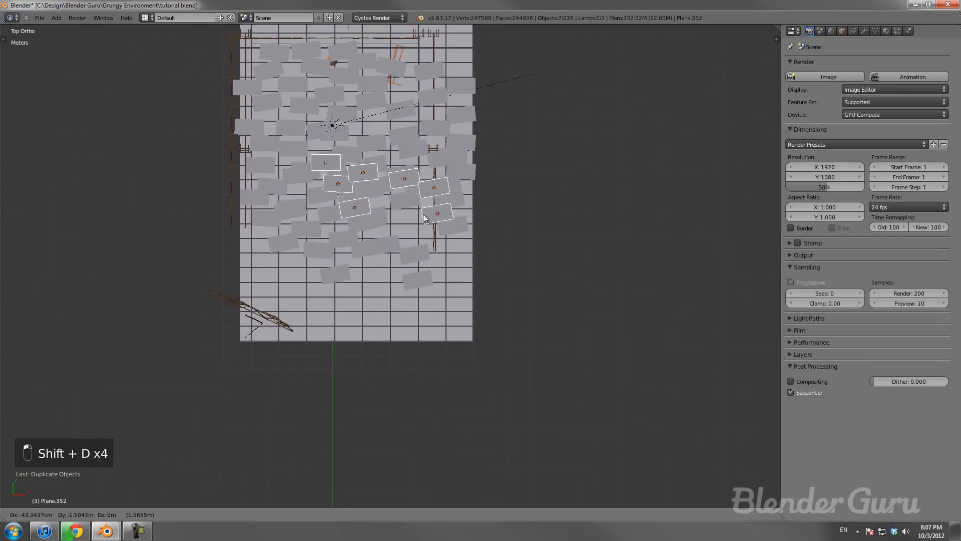
pyautogui.click(370, 285)
pyautogui.hotkey('shift', 'd')
pyautogui.click(467, 291)
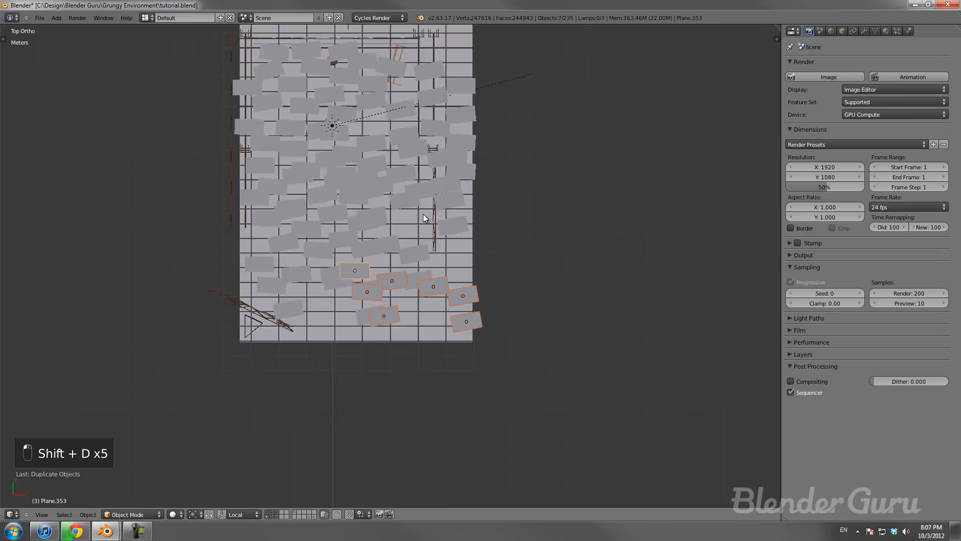
# Step: Select a single panel from an angled view and duplicate it along one axis onto an open part of the roof
pyautogui.scroll(-1, 423, 214)
pyautogui.moveTo(404, 277); pyautogui.dragTo(441, 295, button='middle')
pyautogui.scroll(3, 359, 249)
pyautogui.rightClick(441, 296)
pyautogui.hotkey('shift', 'd')
pyautogui.middleClick(445, 302)
pyautogui.click(399, 279)
# Step: Duplicate the single panel again and slide the copy along separate axes towards the roof's back-right corner
pyautogui.hotkey('shift', 'd')
pyautogui.middleClick(404, 271)
pyautogui.click(435, 238)
pyautogui.press('g')
pyautogui.middleClick(423, 234)
pyautogui.click(334, 199)
# Step: Start filling the roof's back edge with three panel copies near the back-right corner, each moved along one axis
pyautogui.hotkey('shift', 'd')
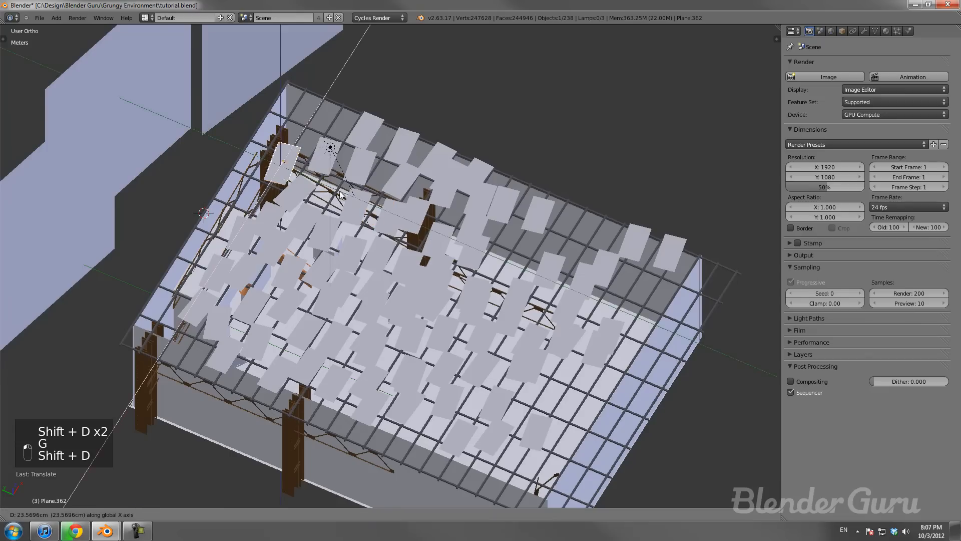
pyautogui.middleClick(340, 190)
pyautogui.click(357, 169)
pyautogui.hotkey('shift', 'd')
pyautogui.middleClick(349, 166)
pyautogui.click(335, 159)
pyautogui.hotkey('shift', 'd')
pyautogui.middleClick(327, 171)
pyautogui.click(297, 234)
# Step: Continue the back-edge row with three more panel copies, reaching the back-left corner
pyautogui.hotkey('shift', 'd')
pyautogui.middleClick(290, 244)
pyautogui.click(277, 265)
pyautogui.hotkey('shift', 'd')
pyautogui.middleClick(258, 294)
pyautogui.click(243, 324)
pyautogui.hotkey('shift', 'd')
pyautogui.middleClick(224, 342)
pyautogui.click(214, 354)
# Step: Select a panel over the back-middle area and duplicate it along one axis towards the right edge
pyautogui.moveTo(296, 317); pyautogui.dragTo(336, 244, button='middle')
pyautogui.rightClick(304, 218)
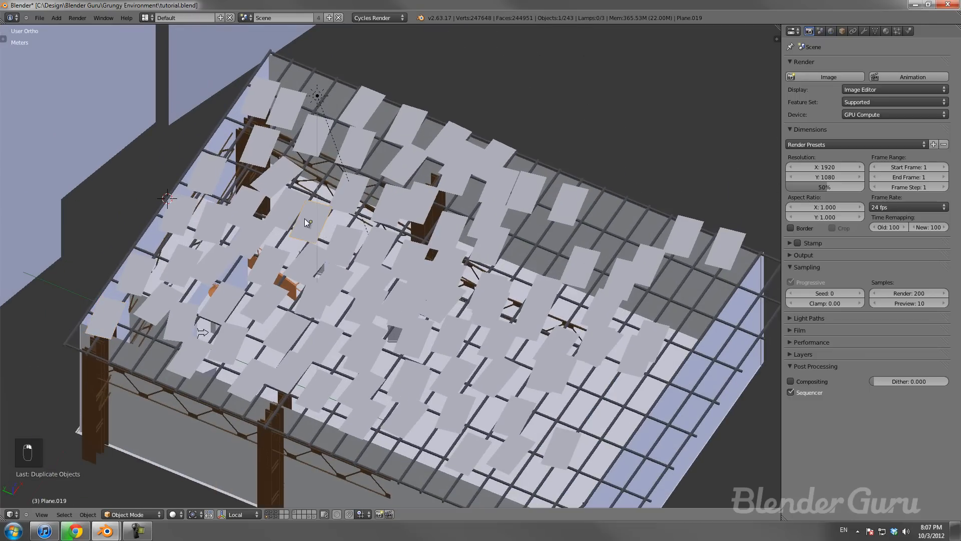
pyautogui.hotkey('shift', 'd')
pyautogui.middleClick(312, 202)
pyautogui.click(320, 184)
# Step: Nudge the new back-middle panel along single axes so it covers the gap between its neighbours
pyautogui.press('g')
pyautogui.middleClick(309, 180)
pyautogui.click(301, 179)
pyautogui.press('g')
pyautogui.middleClick(305, 174)
pyautogui.click(312, 173)
pyautogui.press('g')
pyautogui.middleClick(312, 173)
pyautogui.click(315, 171)
# Step: Duplicate the panel along the global X axis towards the right edge and adjust the copy's position
pyautogui.hotkey('shift', 'd')
pyautogui.middleClick(356, 200)
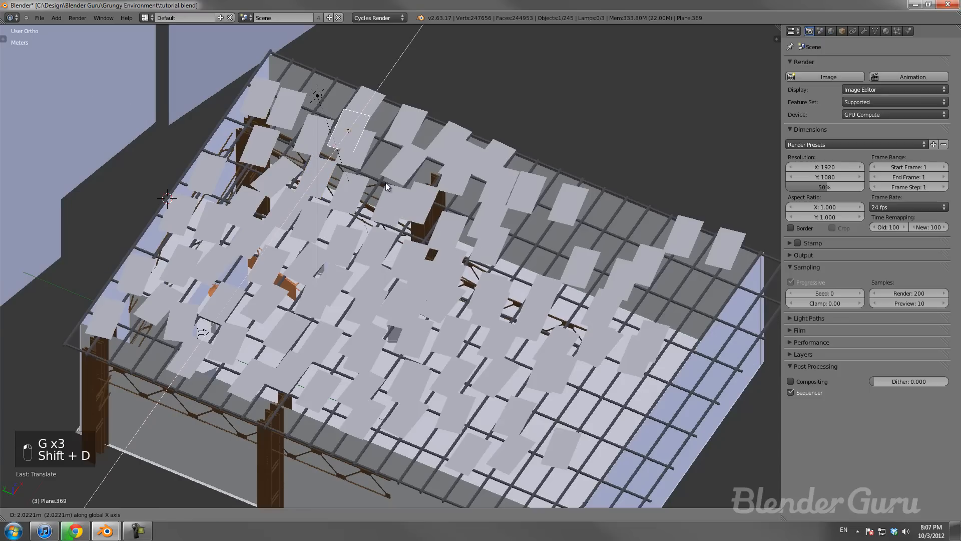
pyautogui.click(407, 167)
pyautogui.press('g')
pyautogui.middleClick(389, 160)
pyautogui.click(386, 149)
# Step: Add two more panel copies, moving each along one axis towards the front of the roof
pyautogui.keyDown('shift'); pyautogui.moveTo(411, 181); pyautogui.dragTo(424, 230, button='middle'); pyautogui.keyUp('shift')
pyautogui.hotkey('shift', 'd')
pyautogui.middleClick(436, 245)
pyautogui.click(414, 232)
pyautogui.scroll(-2, 428, 243)
pyautogui.hotkey('shift', 'd')
pyautogui.middleClick(503, 261)
pyautogui.click(615, 314)
# Step: Duplicate the panel near the roof's front end and reposition the copy over a gap
pyautogui.keyDown('shift'); pyautogui.moveTo(591, 296); pyautogui.dragTo(522, 258, button='middle'); pyautogui.keyUp('shift')
pyautogui.scroll(2, 525, 250)
pyautogui.hotkey('shift', 'd')
pyautogui.middleClick(553, 226)
pyautogui.click(536, 251)
pyautogui.press('g')
pyautogui.click(509, 247)
# Step: Add two panel copies near the front, sliding one forward and the other towards the left edge
pyautogui.keyDown('shift'); pyautogui.moveTo(475, 234); pyautogui.dragTo(435, 230, button='middle'); pyautogui.keyUp('shift')
pyautogui.hotkey('shift', 'd')
pyautogui.middleClick(458, 243)
pyautogui.click(548, 276)
pyautogui.hotkey('shift', 'd')
pyautogui.middleClick(529, 305)
pyautogui.click(500, 357)
# Step: Duplicate the front panel twice, sliding the last copy about 4.15 m along global X towards the right edge
pyautogui.keyDown('shift'); pyautogui.moveTo(501, 357); pyautogui.dragTo(460, 257, button='middle'); pyautogui.keyUp('shift')
pyautogui.hotkey('shift', 'd')
pyautogui.middleClick(478, 265)
pyautogui.click(478, 265)
pyautogui.hotkey('shift', 'd')
pyautogui.middleClick(527, 218)
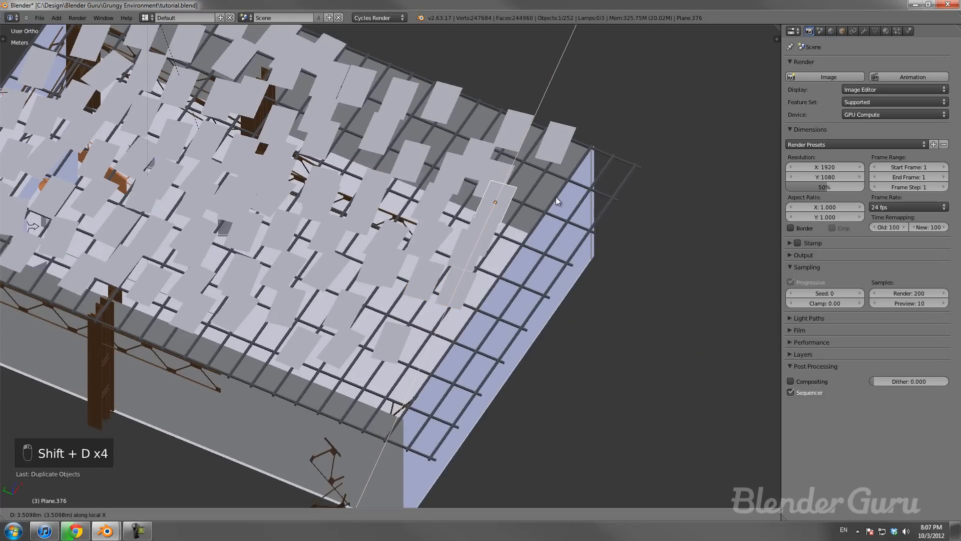
pyautogui.middleClick(556, 196)
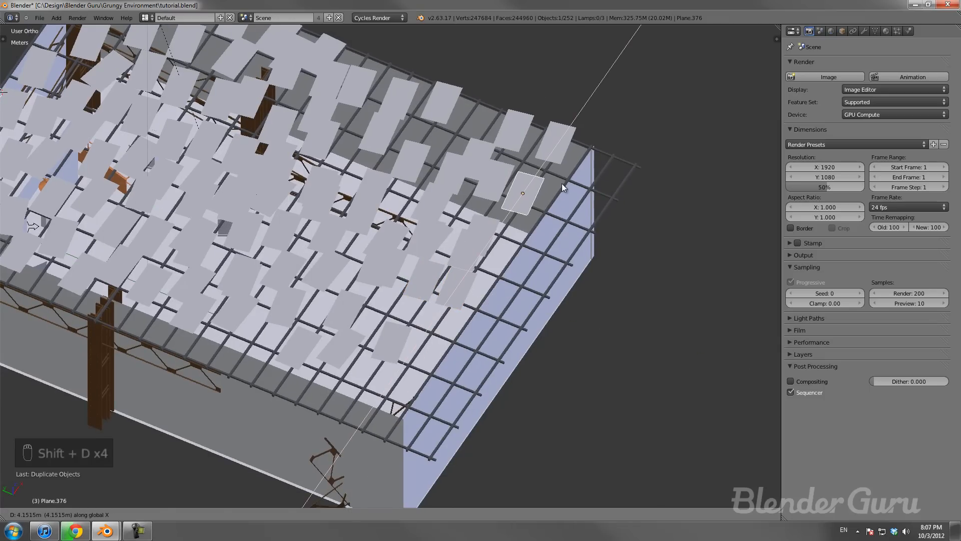
pyautogui.click(561, 182)
# Step: Duplicate the front-right panel and place the copy farther back over the open beams on the right side
pyautogui.keyDown('shift'); pyautogui.moveTo(541, 189); pyautogui.dragTo(567, 317, button='middle'); pyautogui.keyUp('shift')
pyautogui.hotkey('shift', 'd')
pyautogui.click(455, 278)
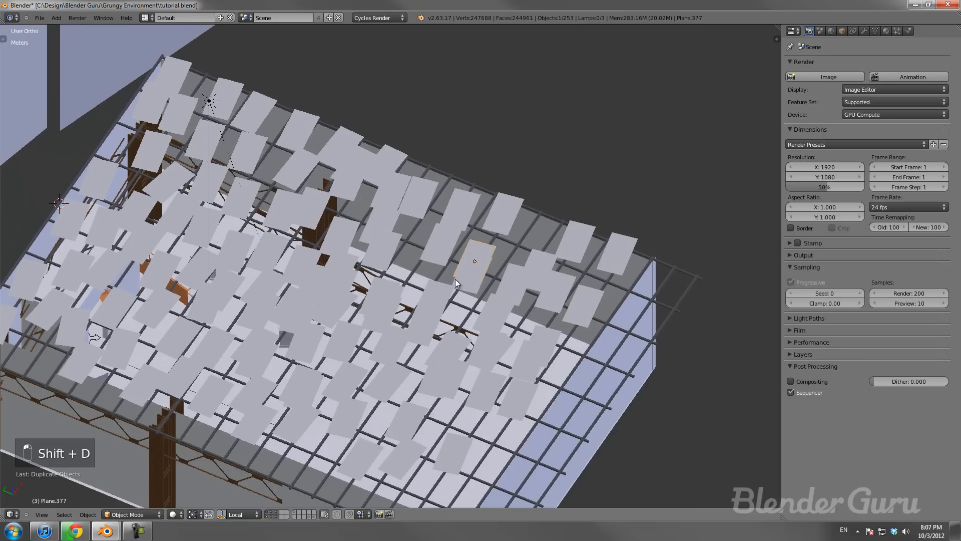
# Step: Rotate the new panel slightly clockwise in top view and move it over a gap in the right half
pyautogui.press('KP_7')
pyautogui.keyDown('shift'); pyautogui.moveTo(483, 306); pyautogui.dragTo(485, 213, button='middle'); pyautogui.keyUp('shift')
pyautogui.press('r')
pyautogui.click(465, 233)
pyautogui.press('g')
pyautogui.click(420, 200)
# Step: Scatter four copies of the clockwise-tilted panel over gaps in the front half, working towards the left edge
pyautogui.hotkey('shift', 'd')
pyautogui.click(431, 285)
pyautogui.hotkey('shift', 'd')
pyautogui.click(371, 290)
pyautogui.hotkey('shift', 'd')
pyautogui.click(227, 340)
pyautogui.hotkey('shift', 'd')
pyautogui.click(163, 374)
# Step: Add two more tilted panel copies, one on the left edge and one farther inward in the front half
pyautogui.hotkey('shift', 'd')
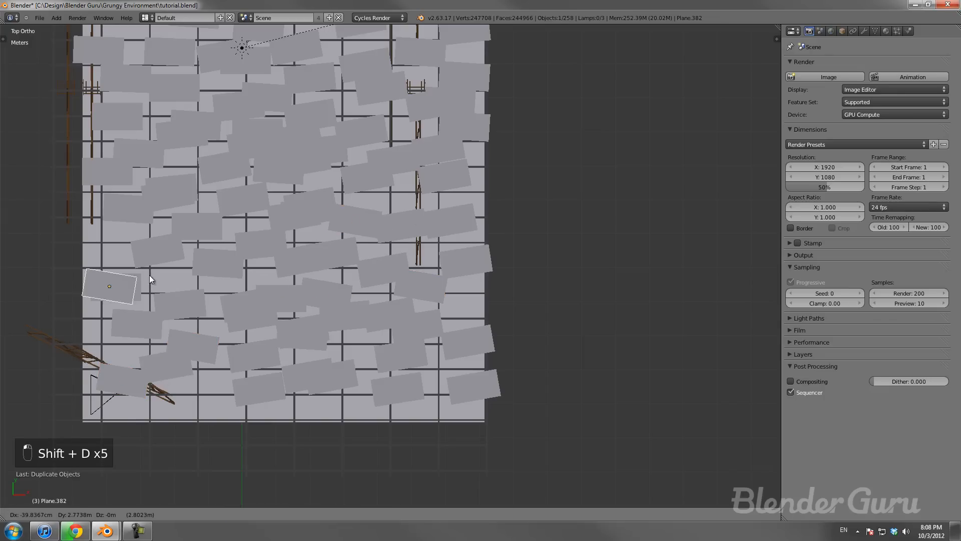
pyautogui.click(149, 244)
pyautogui.hotkey('shift', 'd')
pyautogui.click(239, 278)
# Step: Scatter three more tilted panel copies over the back half: left side, near the back-left corner and the centre
pyautogui.scroll(-3, 250, 273)
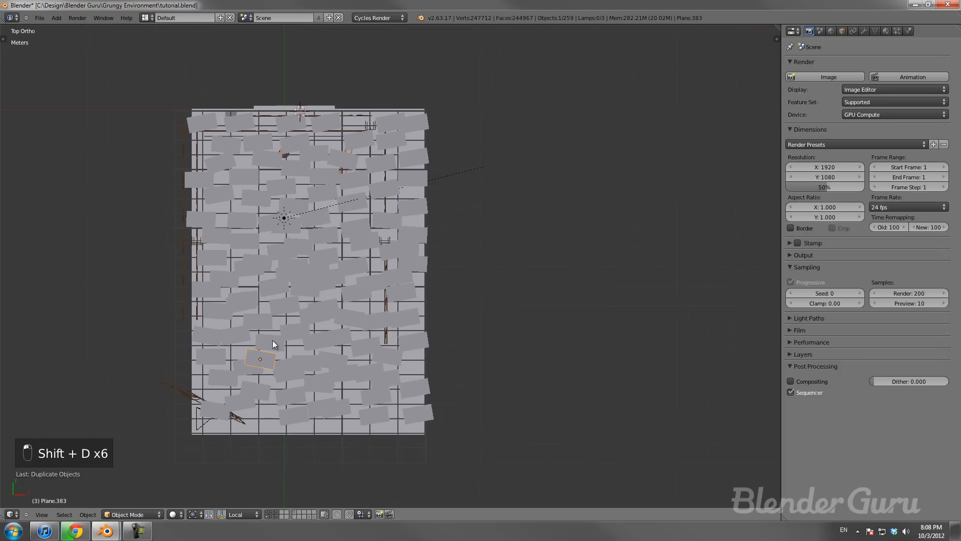
pyautogui.scroll(2, 206, 270)
pyautogui.hotkey('shift', 'd')
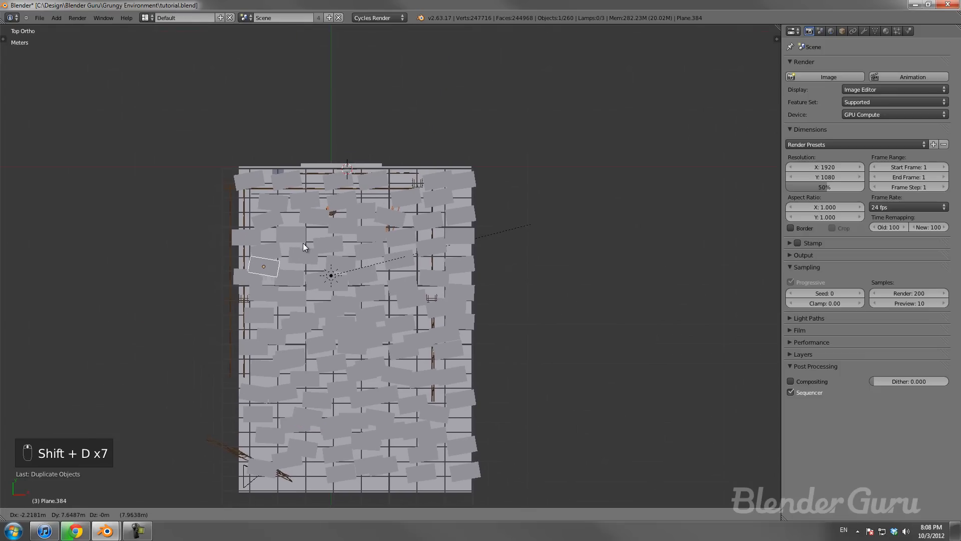
pyautogui.click(302, 242)
pyautogui.scroll(2, 303, 242)
pyautogui.hotkey('shift', 'd')
pyautogui.click(224, 143)
pyautogui.hotkey('shift', 'd')
pyautogui.click(410, 254)
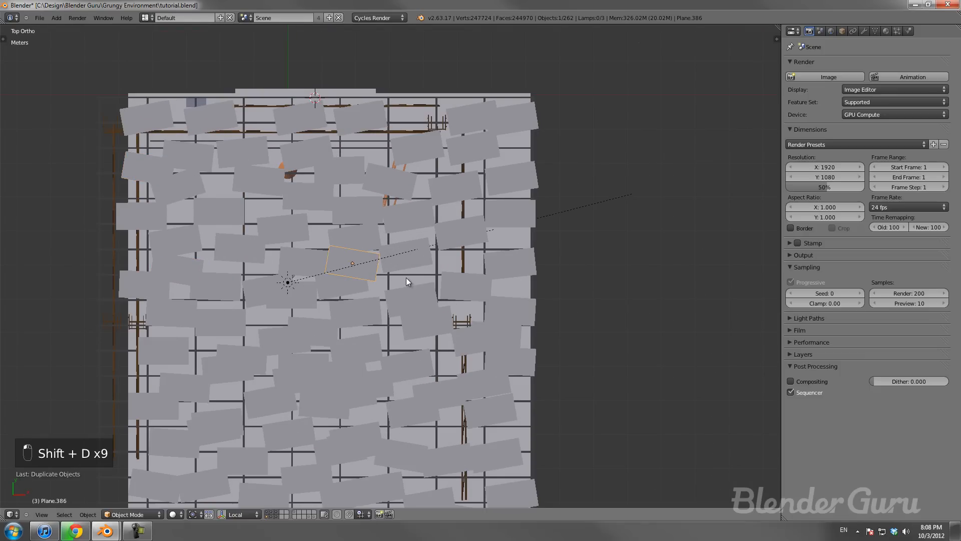
# Step: Deselect all panels, switch to the camera view and select the camera
pyautogui.scroll(-1, 406, 275)
pyautogui.press('a')
pyautogui.press('KP_0')
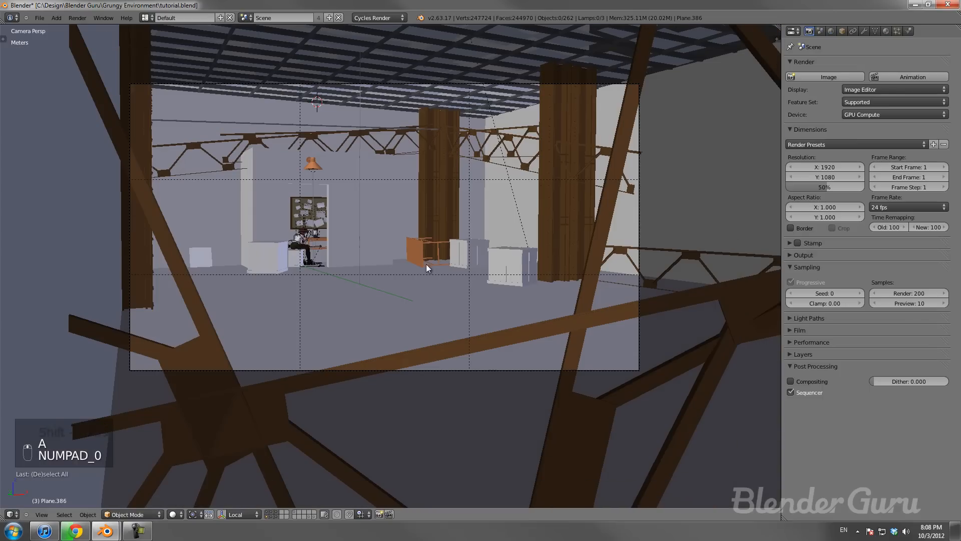
pyautogui.rightClick(639, 282)
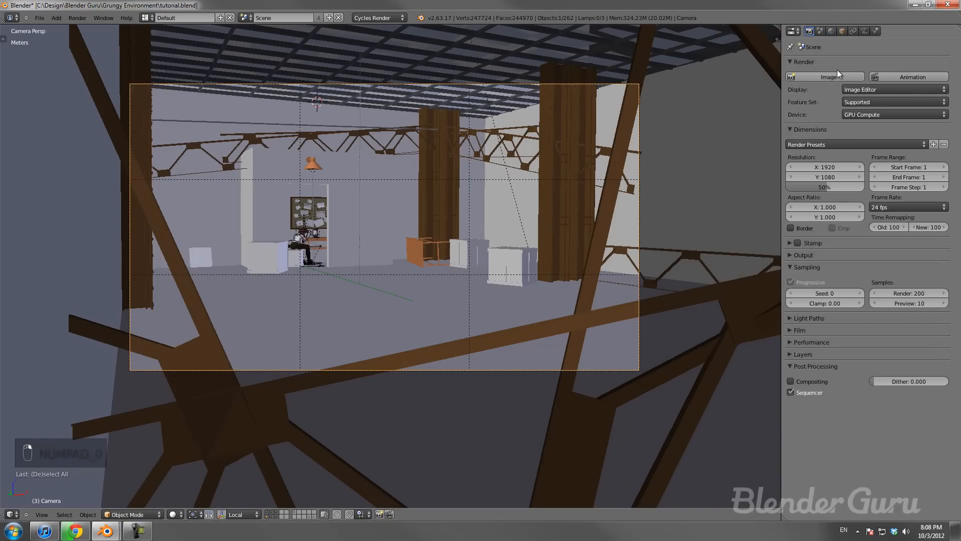
# Step: Save the file and render the scene as a still image
pyautogui.hotkey('ctrl', 's')
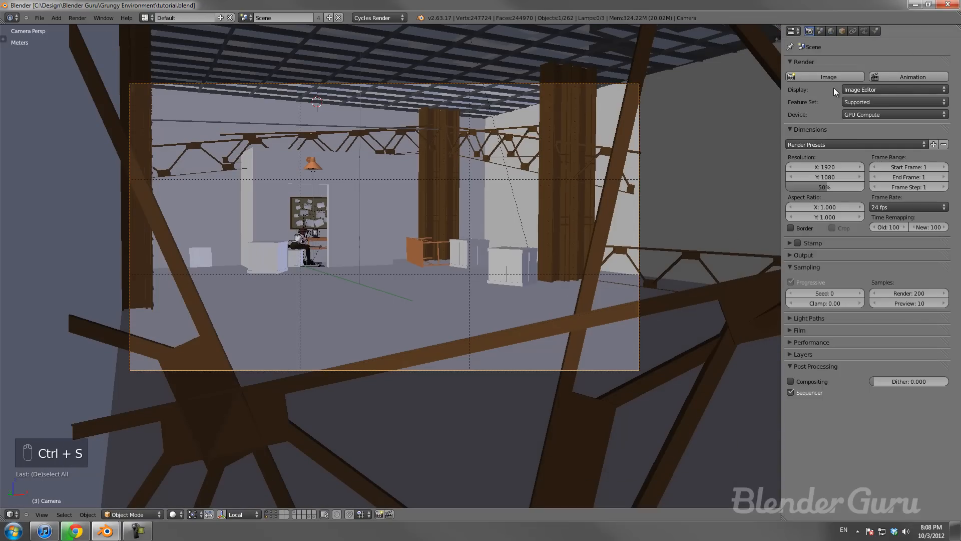
pyautogui.click(831, 77)
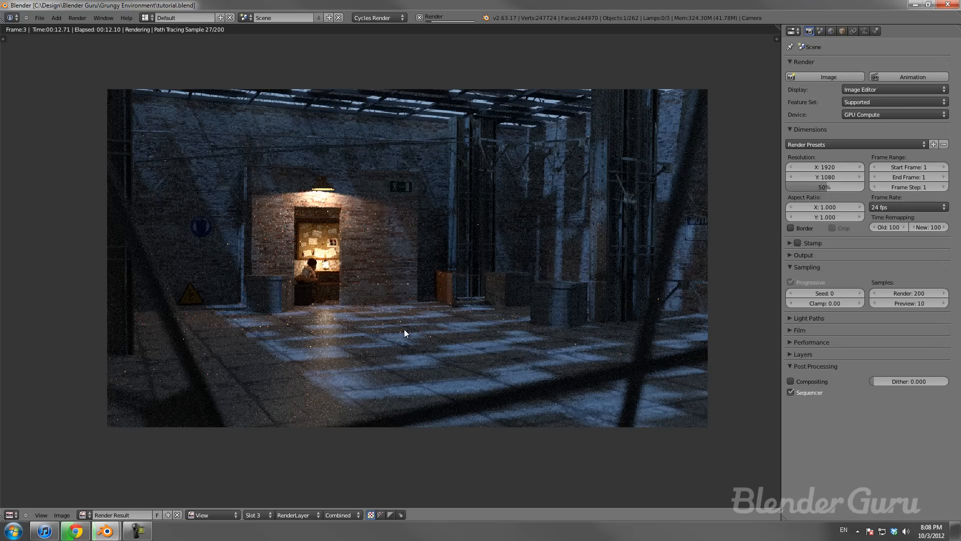
# Step: Stop the render, return to the solid view above the roof and move one panel near the roof's centre
pyautogui.press('Escape')
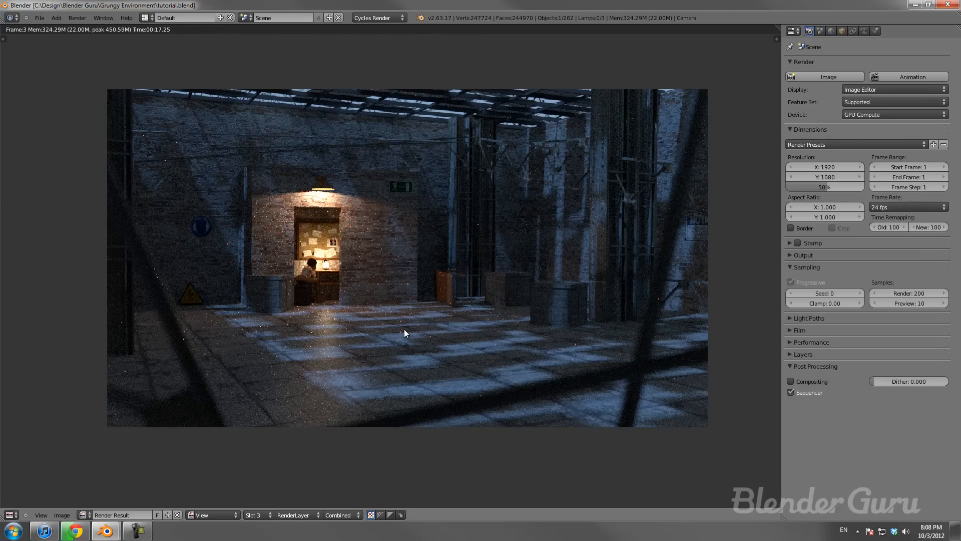
pyautogui.press('Escape')
pyautogui.moveTo(404, 329); pyautogui.dragTo(404, 329, button='middle')
pyautogui.rightClick(415, 145)
pyautogui.press('z')
pyautogui.press('z')
pyautogui.rightClick(485, 328)
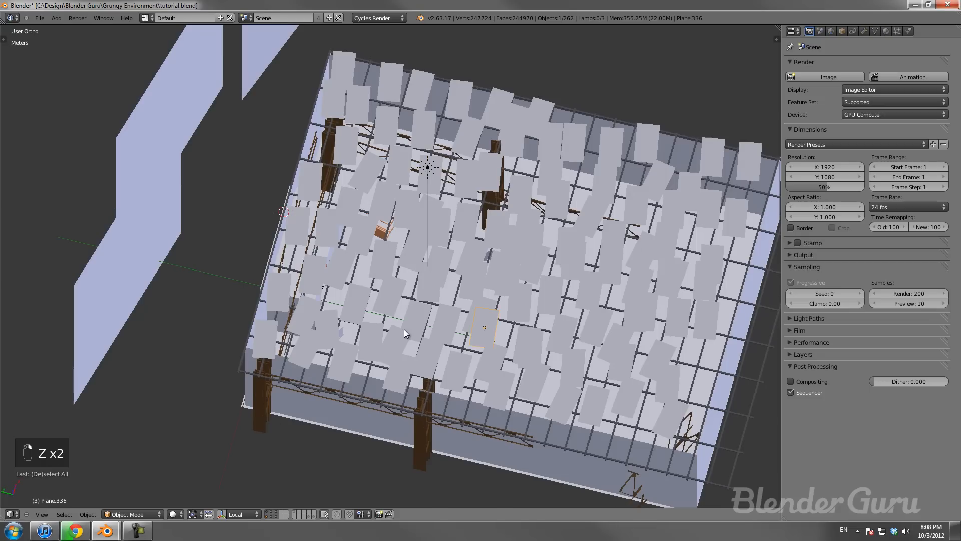
pyautogui.press('g')
pyautogui.click(506, 332)
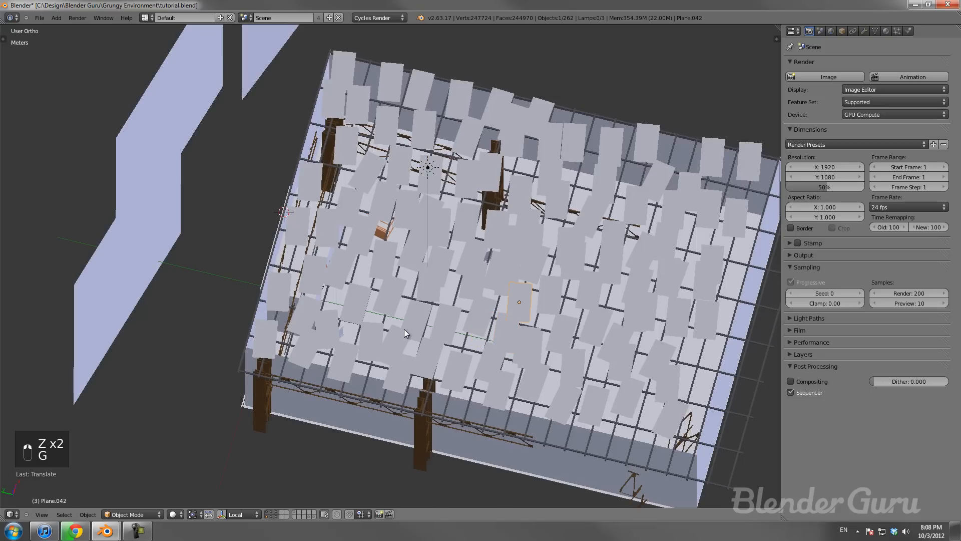
# Step: Add three more panel copies over gaps in the roof's middle and left areas
pyautogui.hotkey('shift', 'd')
pyautogui.hotkey('shift', 'd')
pyautogui.rightClick(403, 329)
pyautogui.hotkey('shift', 'd')
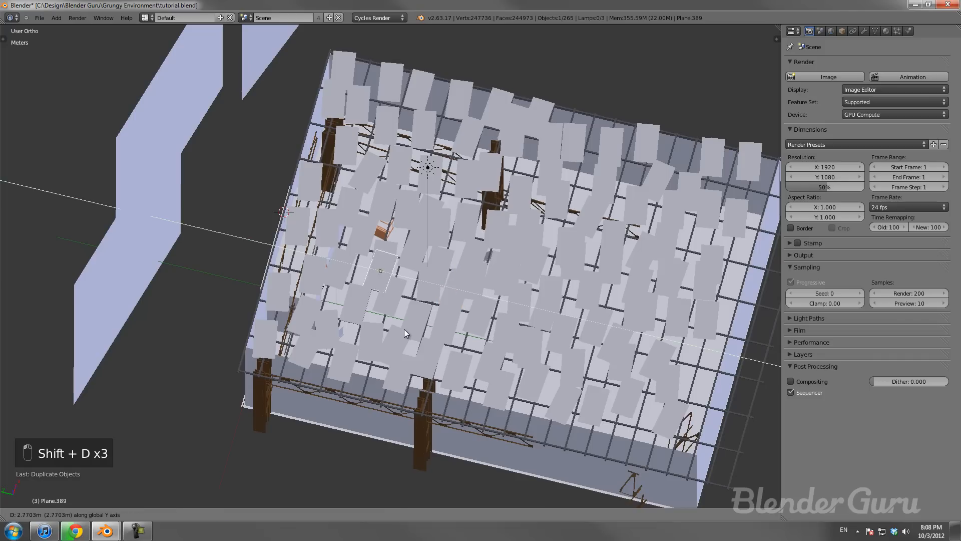
pyautogui.click(404, 329)
# Step: Deselect all panels, switch to the camera view, then save the file and render the scene
pyautogui.press('a')
pyautogui.press('KP_0')
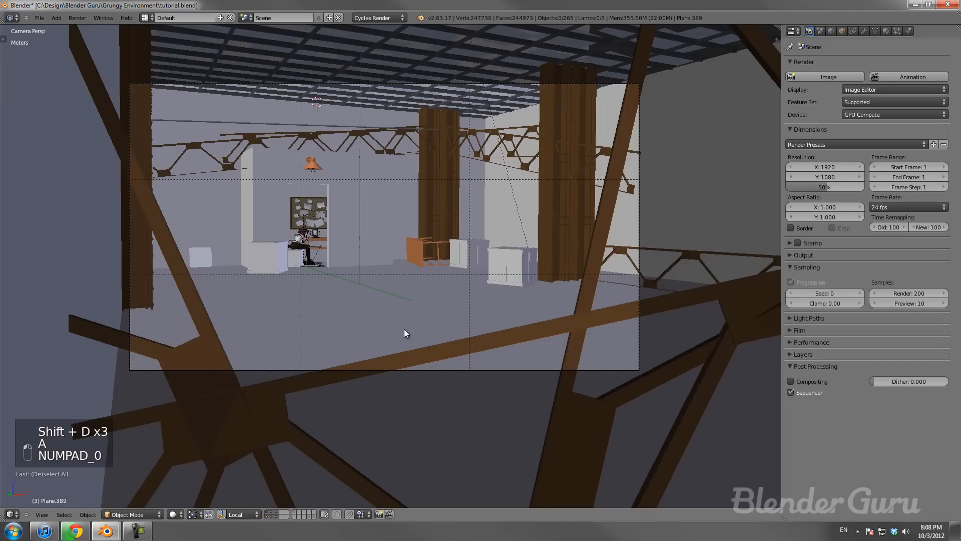
pyautogui.hotkey('ctrl', 's')
pyautogui.click(404, 331)
pyautogui.press('F12')
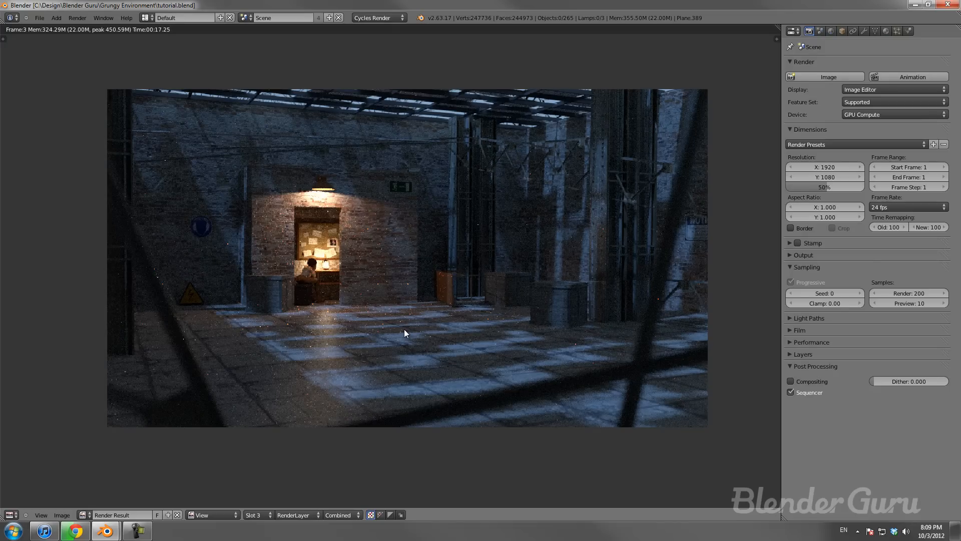
pyautogui.press('Escape')
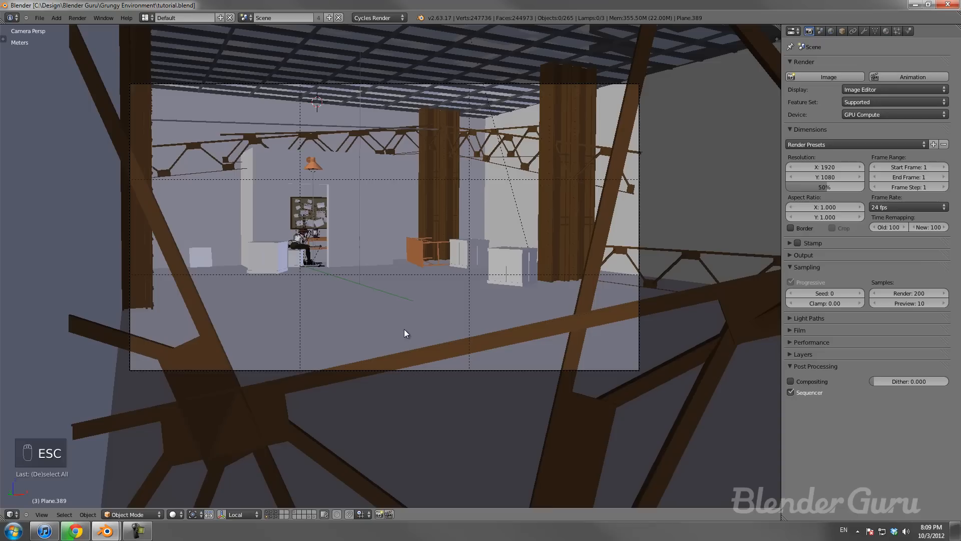
pyautogui.hotkey('ctrl', 's')
pyautogui.rightClick(404, 330)
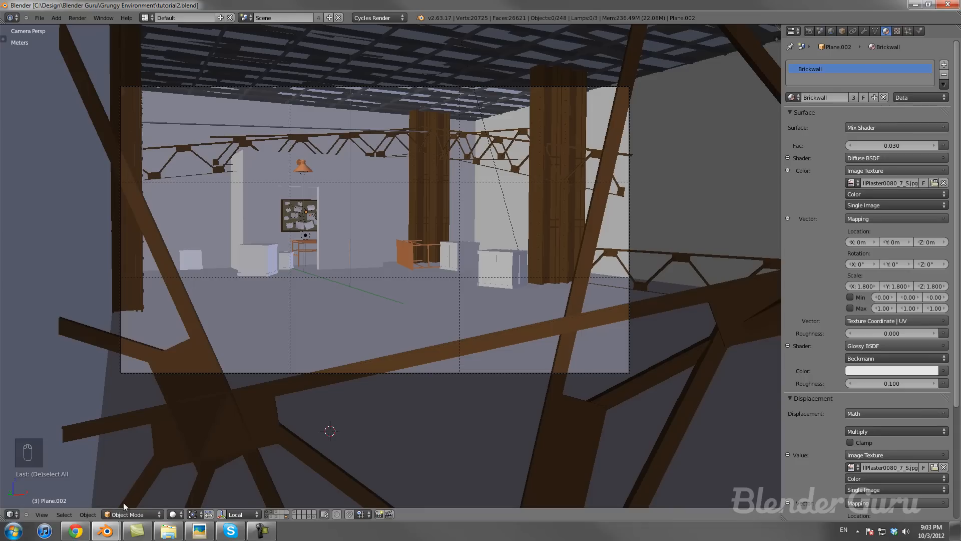
# Step: Switch to the browser and examine the Grungemaps textures in the Grunge category on CGTextures
pyautogui.click(76, 532)
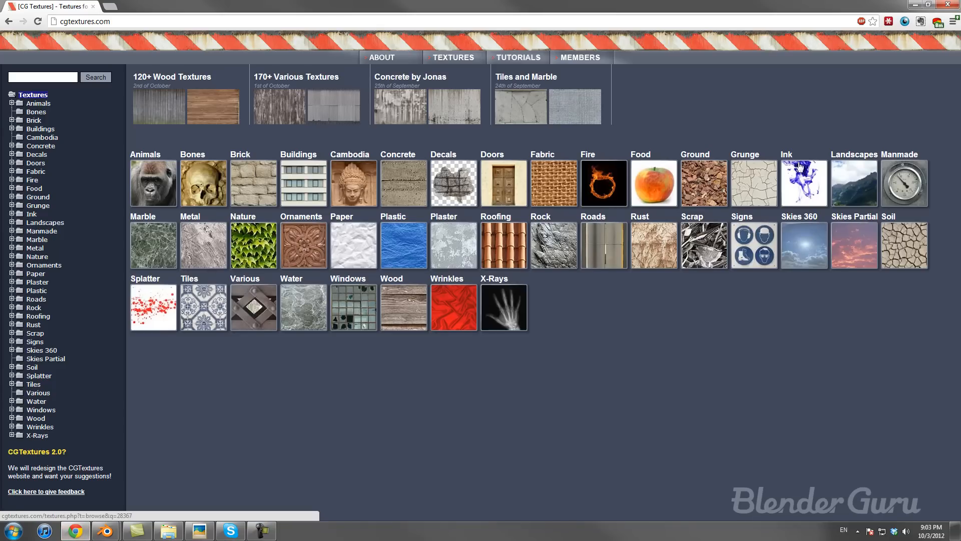
pyautogui.click(769, 179)
pyautogui.click(387, 147)
pyautogui.click(565, 144)
pyautogui.click(642, 144)
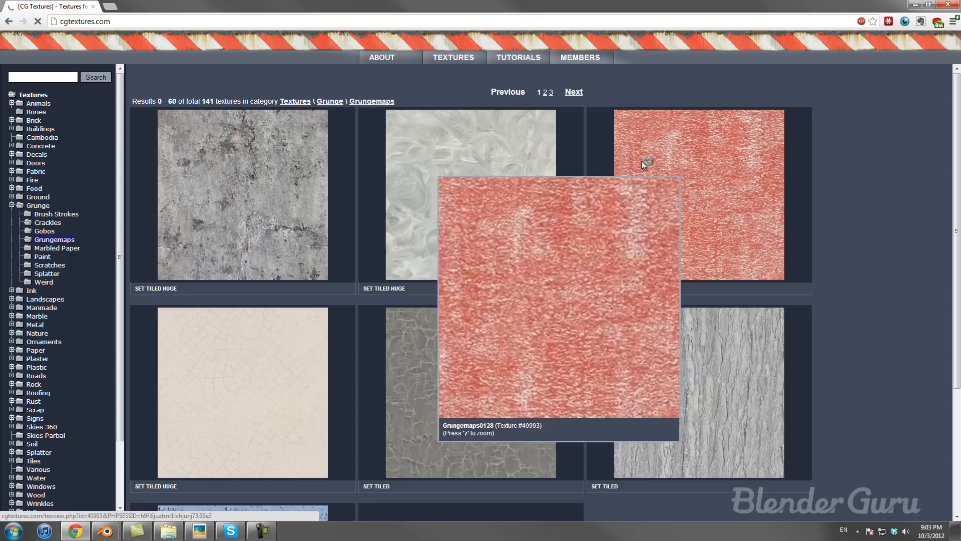
pyautogui.scroll(-3, 826, 233)
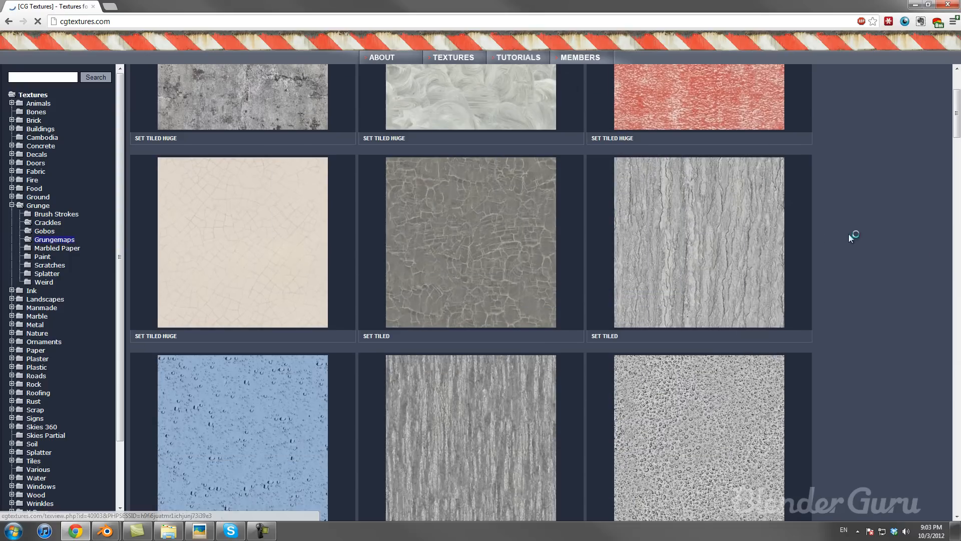
pyautogui.scroll(-4, 855, 182)
pyautogui.scroll(-10, 894, 259)
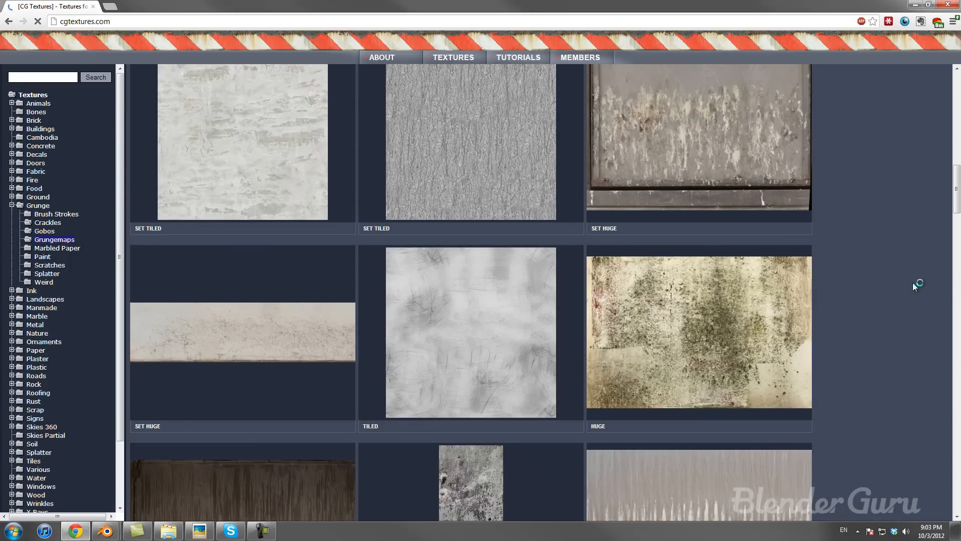
pyautogui.moveTo(708, 328)
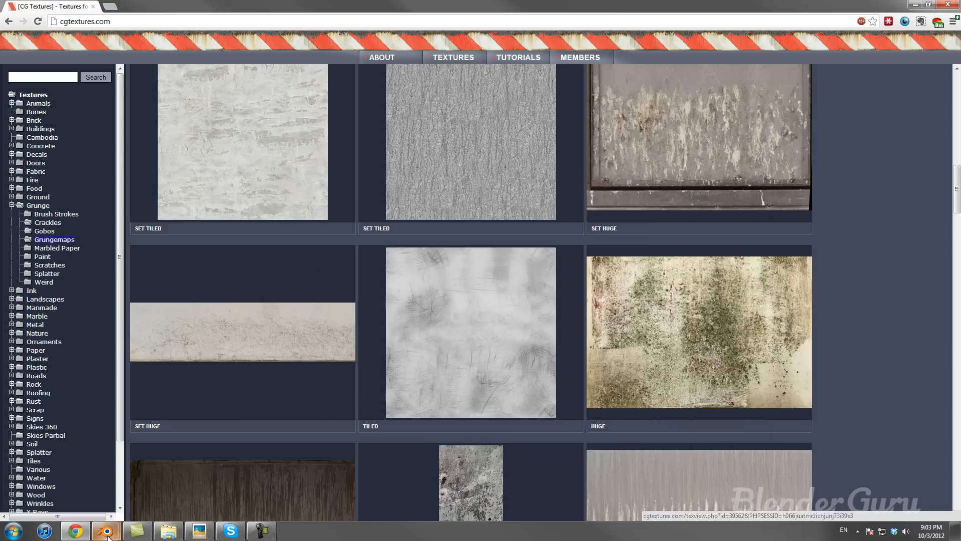
pyautogui.moveTo(105, 531)
pyautogui.click(97, 485)
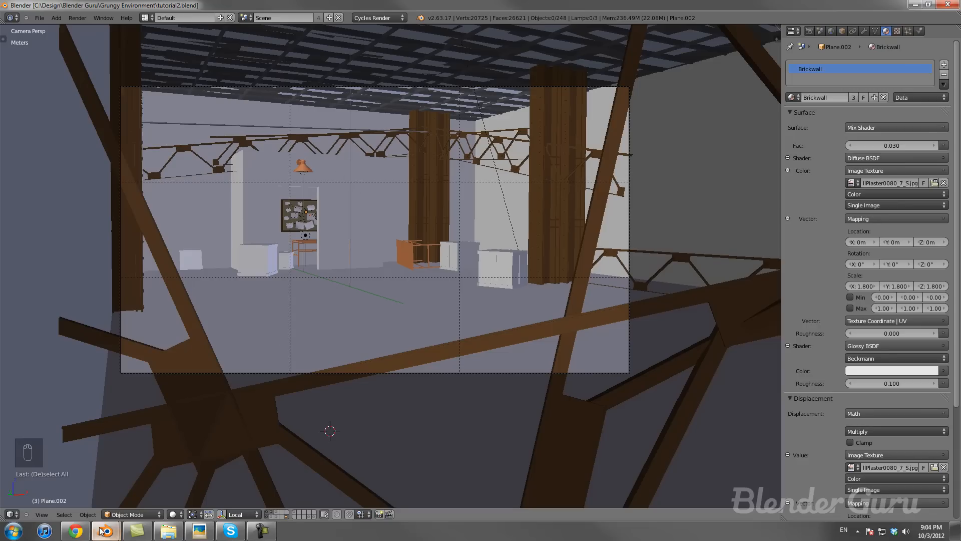
# Step: Return to CGTextures in the browser and open the Leaking textures within the Decals category
pyautogui.click(75, 531)
pyautogui.click(8, 21)
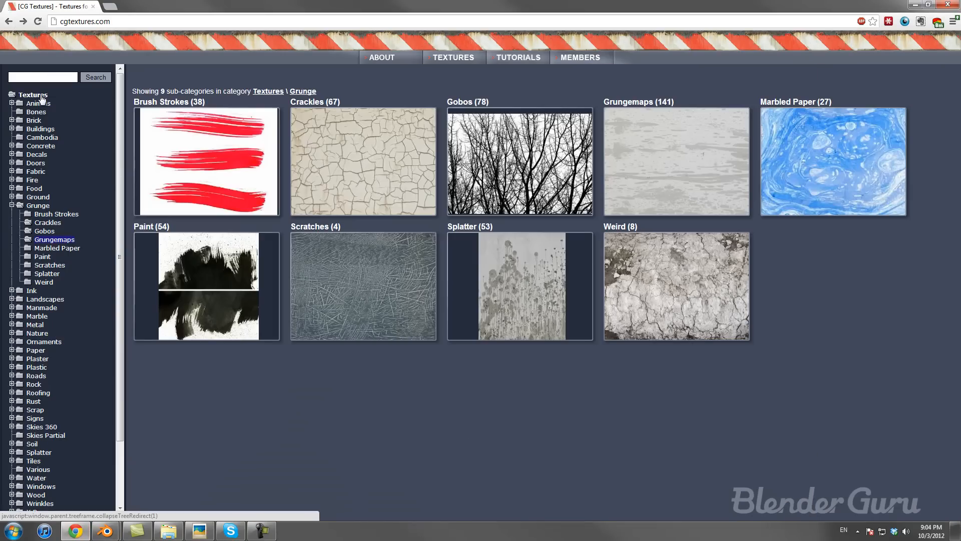
pyautogui.click(42, 97)
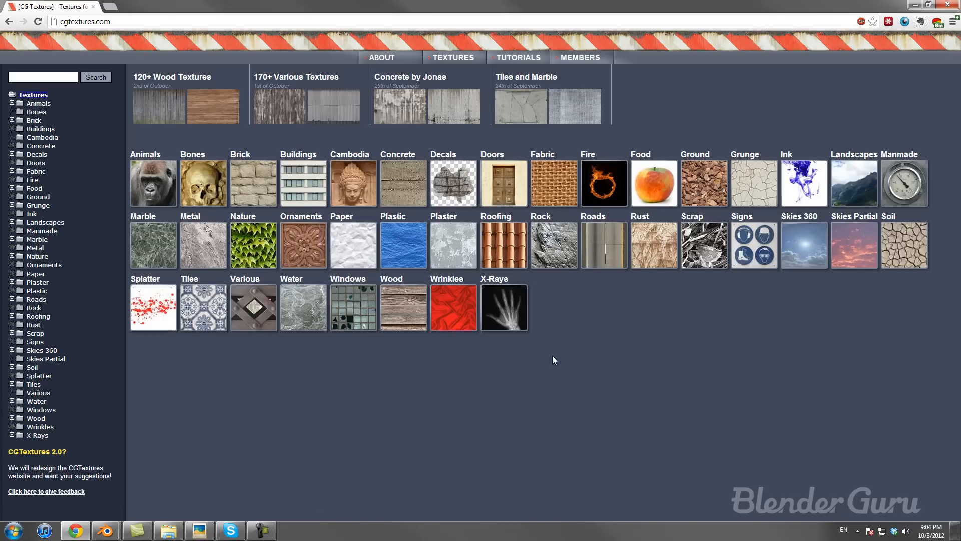
pyautogui.click(440, 158)
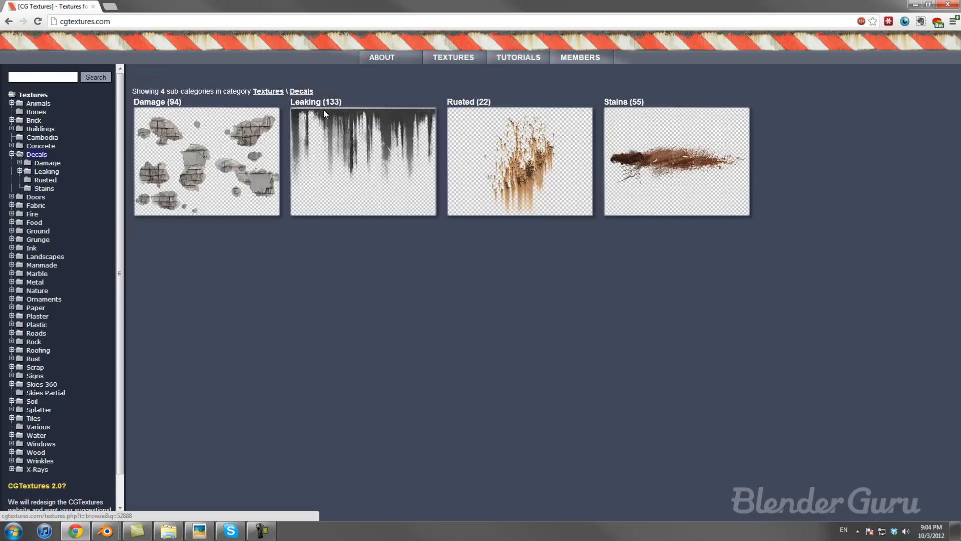
pyautogui.click(362, 146)
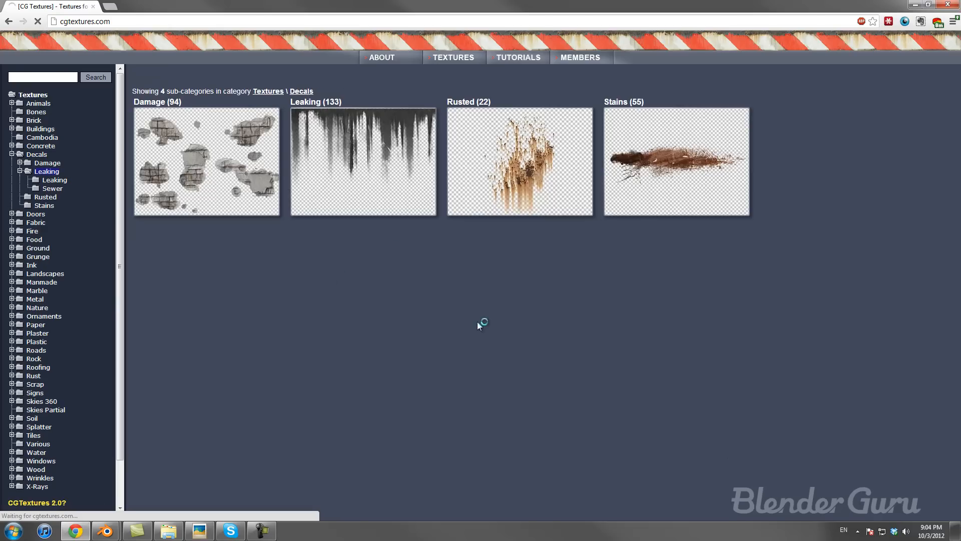
pyautogui.click(199, 131)
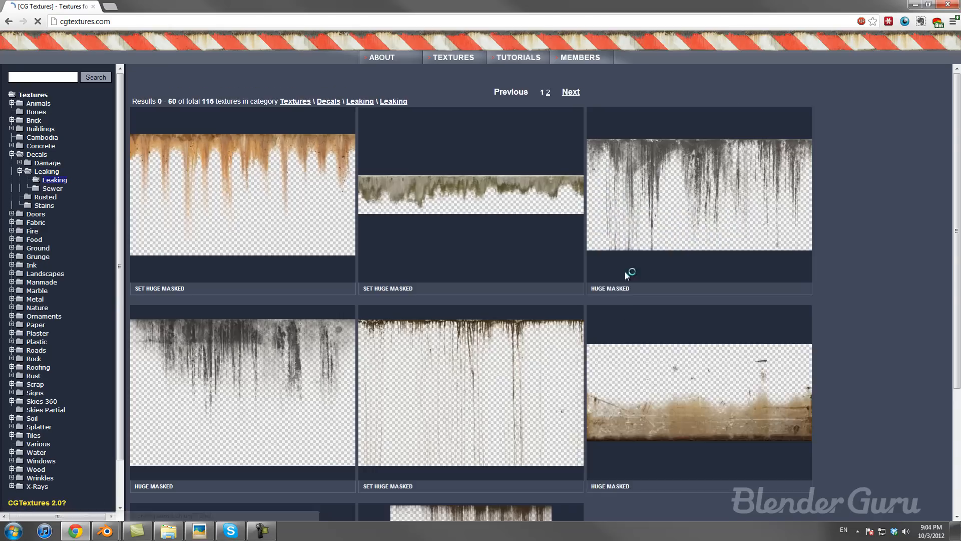
# Step: Examine the masked leaking decals for stains that suit the warehouse walls
pyautogui.scroll(-7, 913, 172)
pyautogui.scroll(-10, 899, 168)
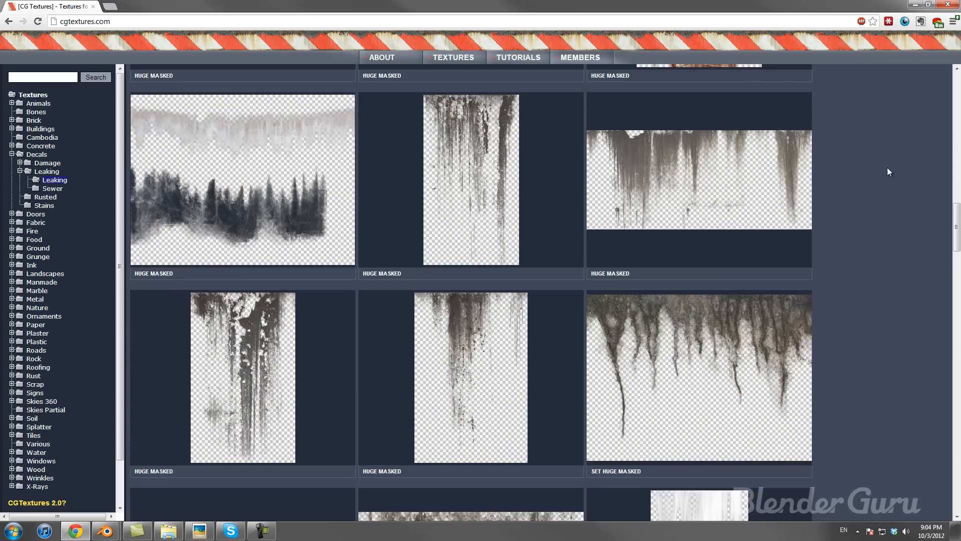
pyautogui.scroll(-12, 864, 169)
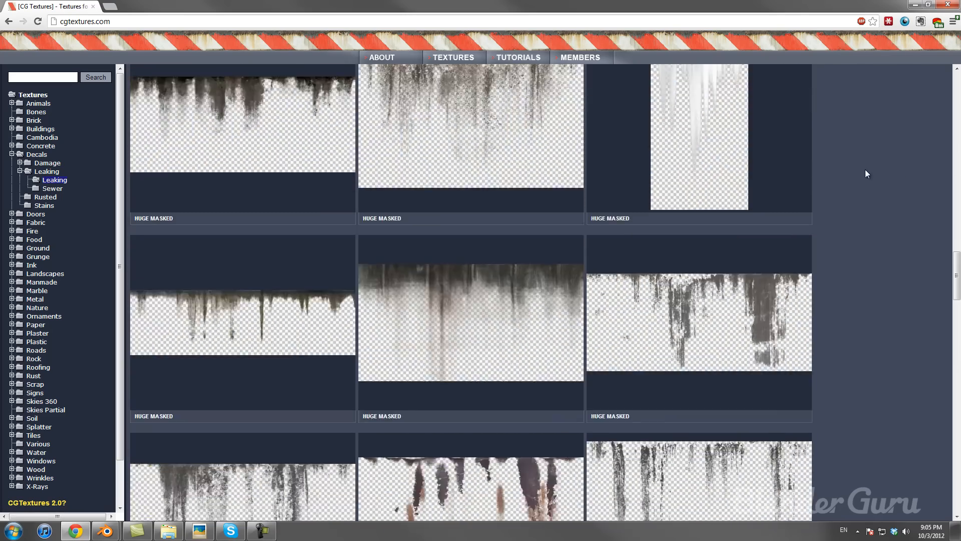
pyautogui.scroll(11, 868, 189)
pyautogui.scroll(20, 868, 189)
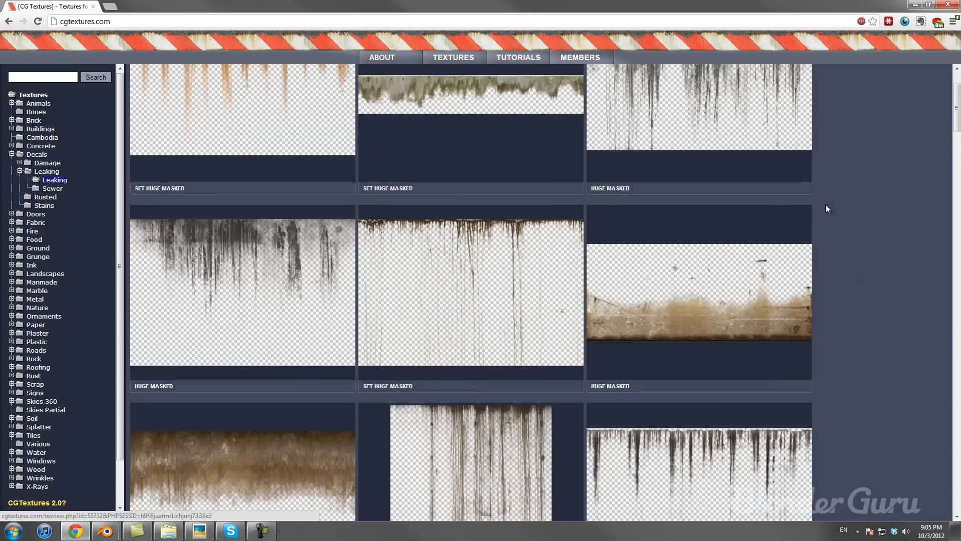
pyautogui.scroll(2, 800, 200)
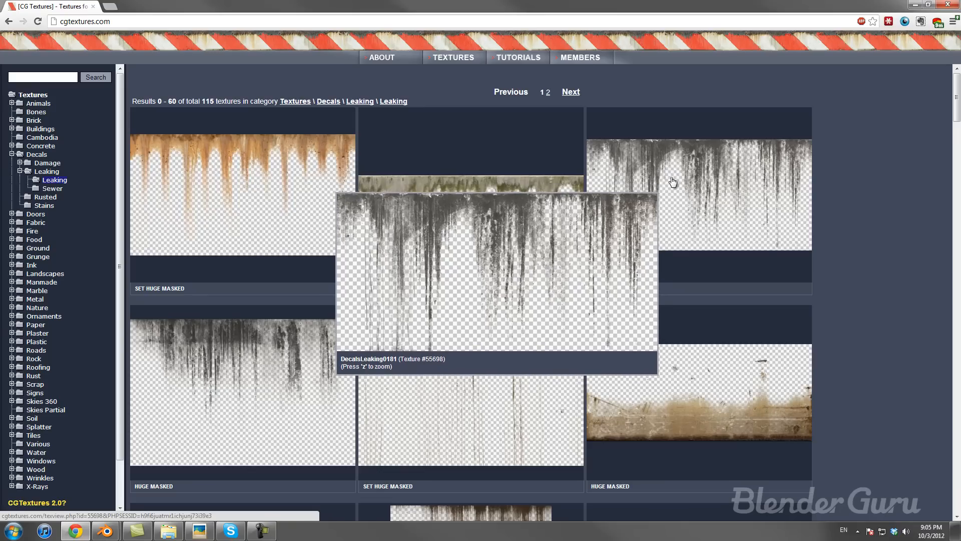
pyautogui.scroll(-8, 856, 226)
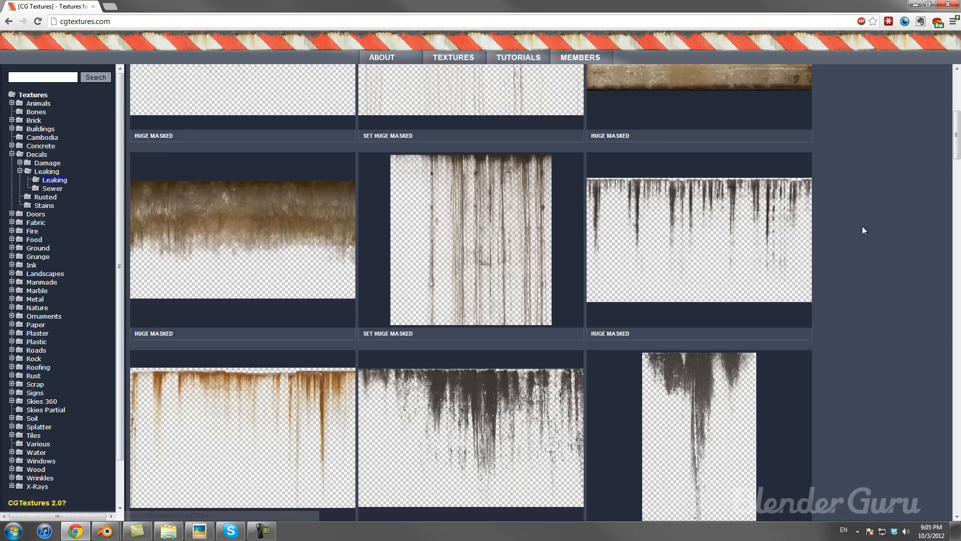
pyautogui.scroll(-6, 872, 224)
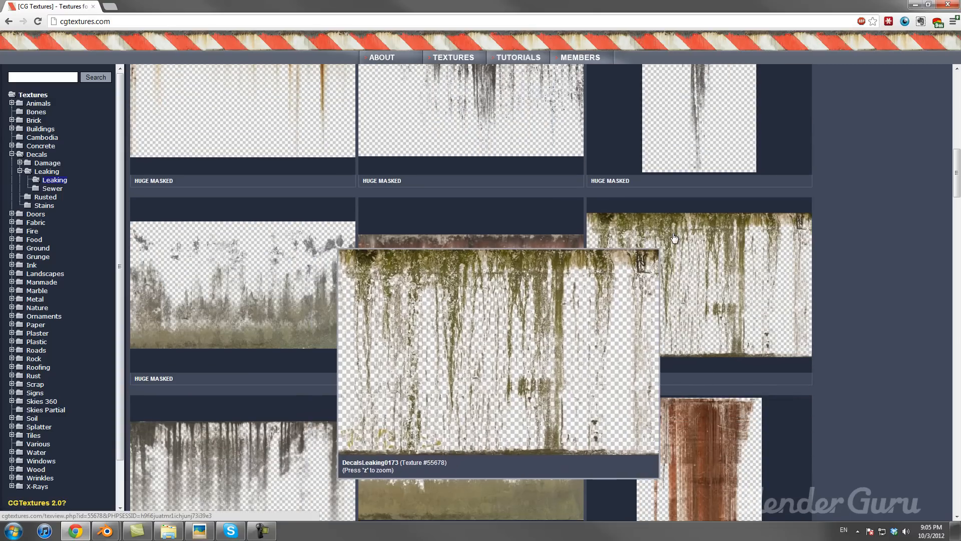
# Step: Switch to the image viewer and look through the leak decals DecalsLeaking0196_1_M.png and DecalsLeaking0173_1_M.png
pyautogui.hotkey('alt', 'Tab')
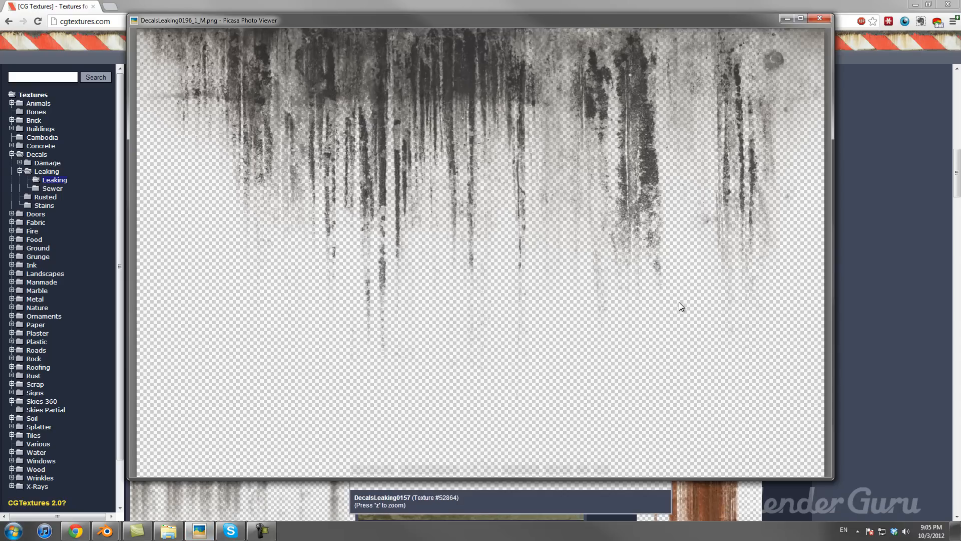
pyautogui.press('Left')
pyautogui.press('Left')
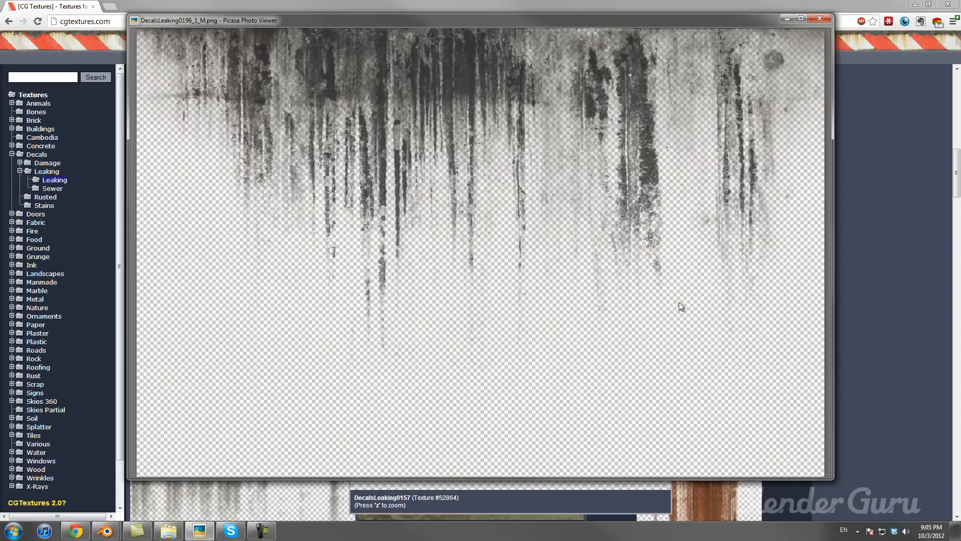
pyautogui.press('Right')
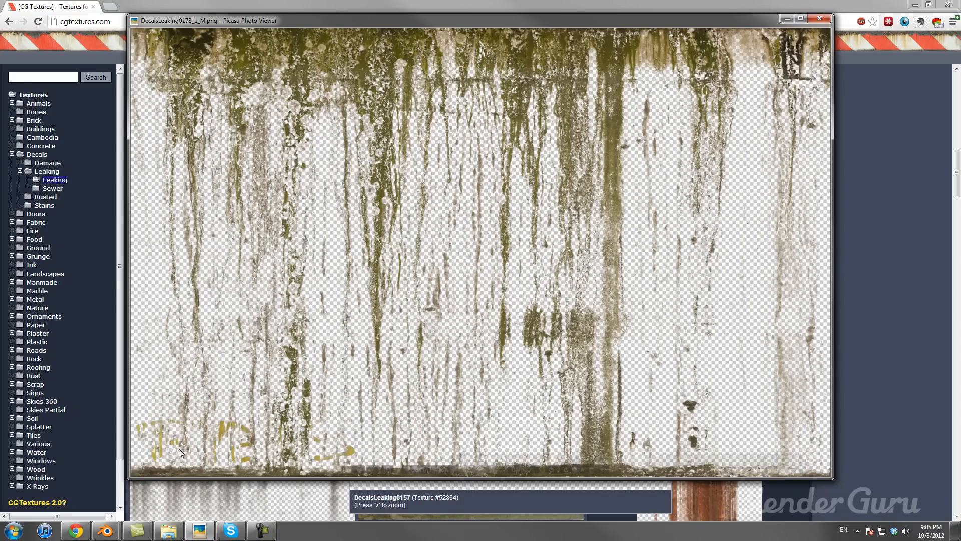
# Step: Switch to Blender, view the warehouse from outside and select the long brick side wall
pyautogui.click(64, 476)
pyautogui.rightClick(334, 199)
pyautogui.scroll(3, 335, 199)
pyautogui.scroll(-3, 335, 199)
pyautogui.moveTo(369, 222); pyautogui.dragTo(441, 228, button='middle')
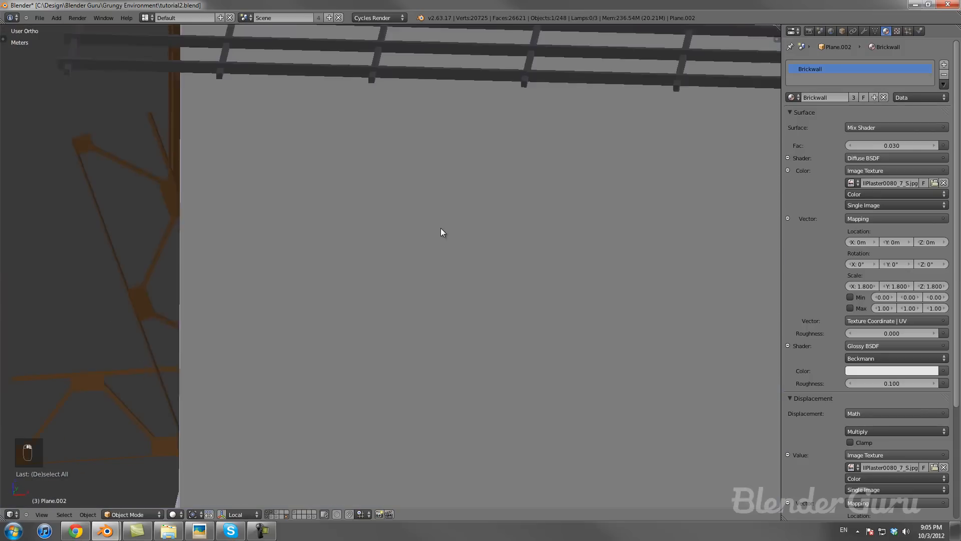
pyautogui.scroll(-5, 440, 232)
pyautogui.moveTo(478, 262)
pyautogui.mouseDown(button='middle')
pyautogui.moveTo(455, 275)
pyautogui.moveTo(419, 273)
pyautogui.moveTo(472, 294)
pyautogui.moveTo(368, 285)
pyautogui.moveTo(475, 266)
pyautogui.moveTo(404, 264)
pyautogui.moveTo(489, 261)
pyautogui.mouseUp(button='middle')
pyautogui.rightClick(389, 267)
pyautogui.rightClick(404, 245)
pyautogui.press('Tab')
pyautogui.press('Tab')
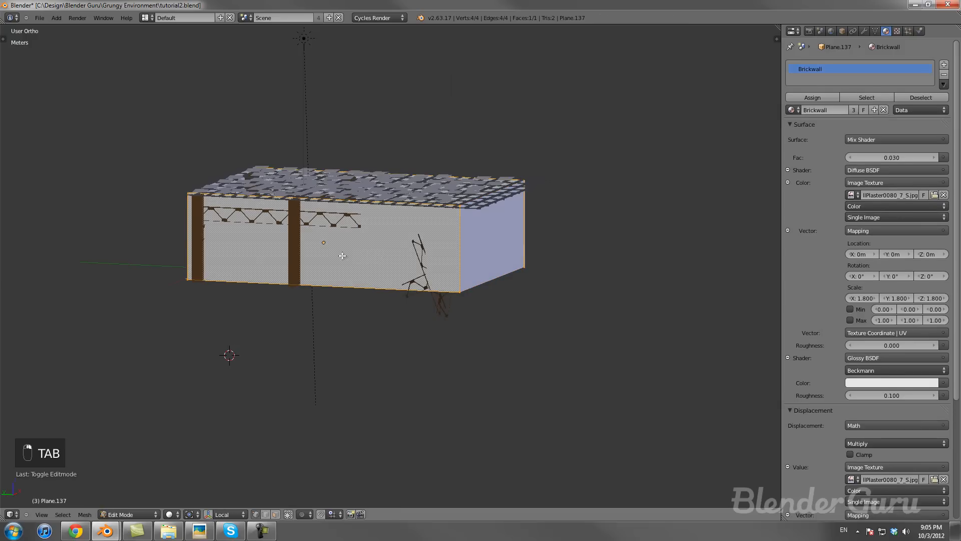
# Step: Split the 3D view side by side, make the new area a UV/Image Editor and unlink the Render Result image
pyautogui.moveTo(779, 25); pyautogui.dragTo(310, 55)
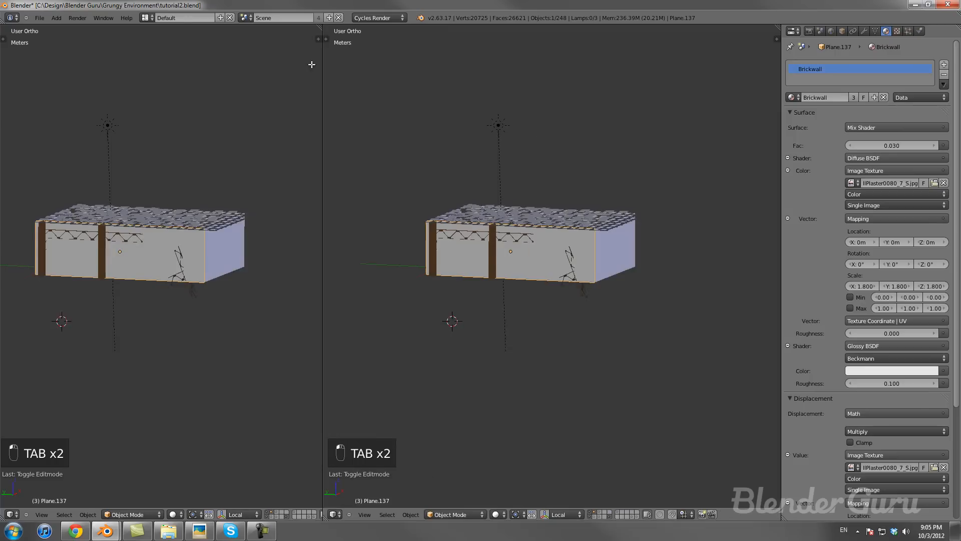
pyautogui.click(323, 514)
pyautogui.click(340, 449)
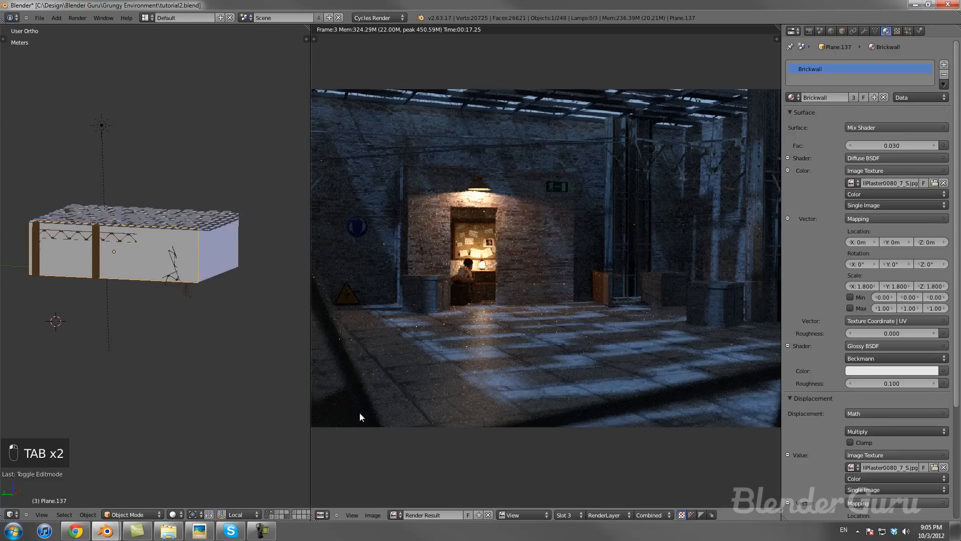
pyautogui.click(488, 515)
# Step: Check the UV layouts of the long side wall and the small doorway room's brick walls in Edit Mode
pyautogui.press('Tab')
pyautogui.scroll(-3, 533, 323)
pyautogui.moveTo(549, 313); pyautogui.dragTo(436, 313, button='middle')
pyautogui.scroll(-1, 522, 312)
pyautogui.moveTo(99, 284); pyautogui.dragTo(177, 292, button='middle')
pyautogui.press('Tab')
pyautogui.rightClick(60, 284)
pyautogui.press('Tab')
pyautogui.scroll(3, 406, 281)
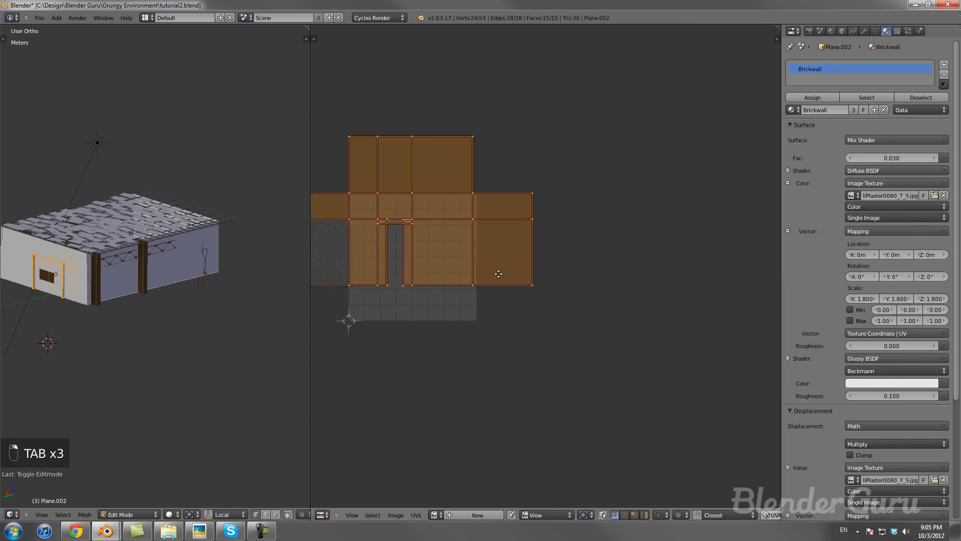
# Step: Check the UV layouts of the remaining outer brick walls in Edit Mode
pyautogui.keyDown('shift'); pyautogui.moveTo(121, 280); pyautogui.dragTo(142, 292, button='middle'); pyautogui.keyUp('shift')
pyautogui.press('Tab')
pyautogui.rightClick(212, 295)
pyautogui.moveTo(212, 294); pyautogui.dragTo(163, 289, button='middle')
pyautogui.press('Tab')
pyautogui.press('Tab')
pyautogui.rightClick(185, 303)
pyautogui.press('Tab')
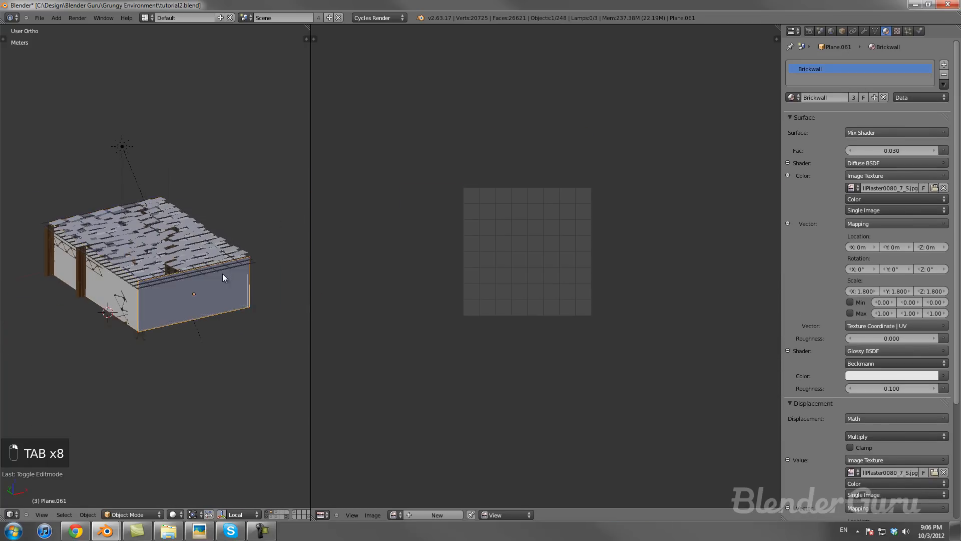
pyautogui.press('Tab')
# Step: Display the scene as wireframe and select the brick walls of the small doorway room
pyautogui.moveTo(222, 274); pyautogui.dragTo(135, 284, button='middle')
pyautogui.scroll(4, 140, 280)
pyautogui.moveTo(185, 261); pyautogui.dragTo(116, 256, button='middle')
pyautogui.moveTo(198, 254); pyautogui.dragTo(244, 246, button='middle')
pyautogui.press('z')
pyautogui.rightClick(126, 231)
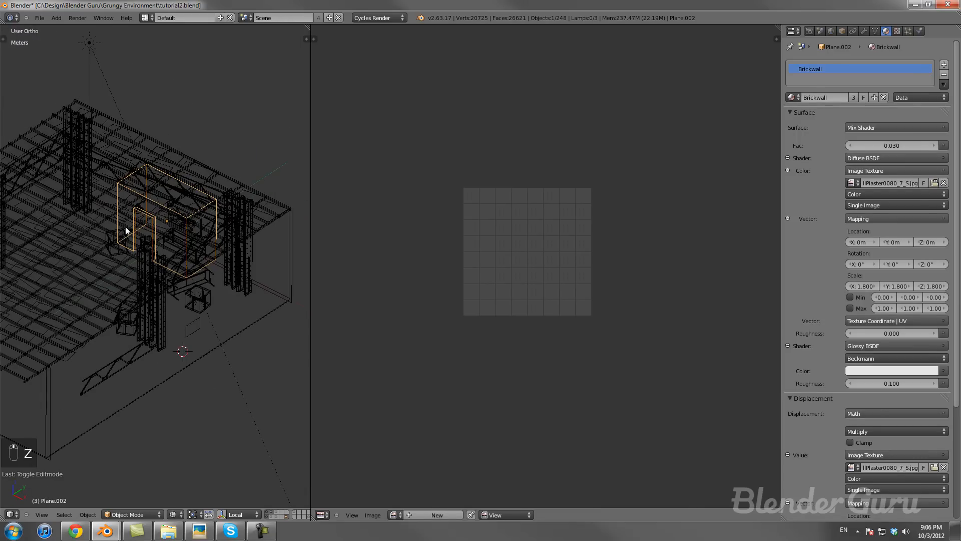
# Step: Examine the UV layout of the doorway room's walls around the door opening and compare it with the camera view
pyautogui.press('Tab')
pyautogui.scroll(3, 457, 219)
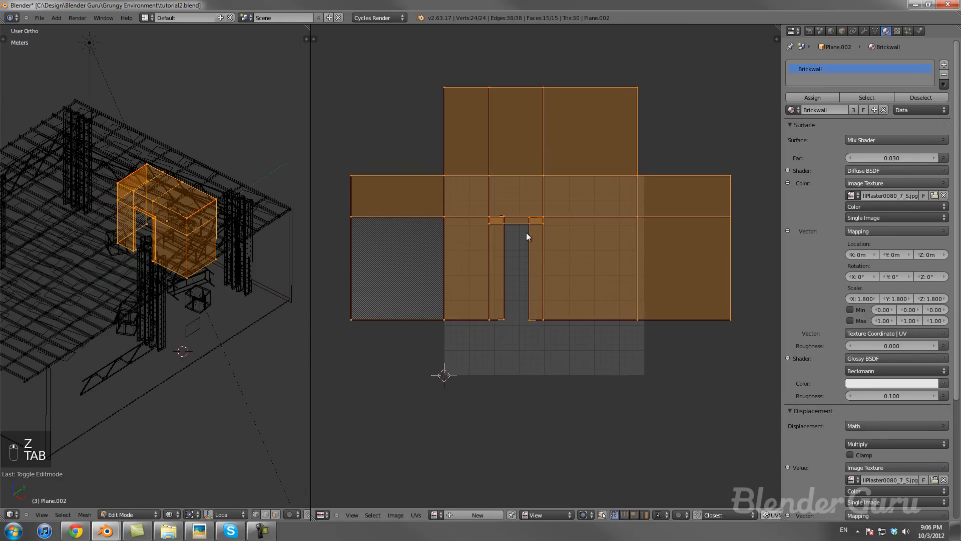
pyautogui.moveTo(626, 267); pyautogui.dragTo(628, 296, button='middle')
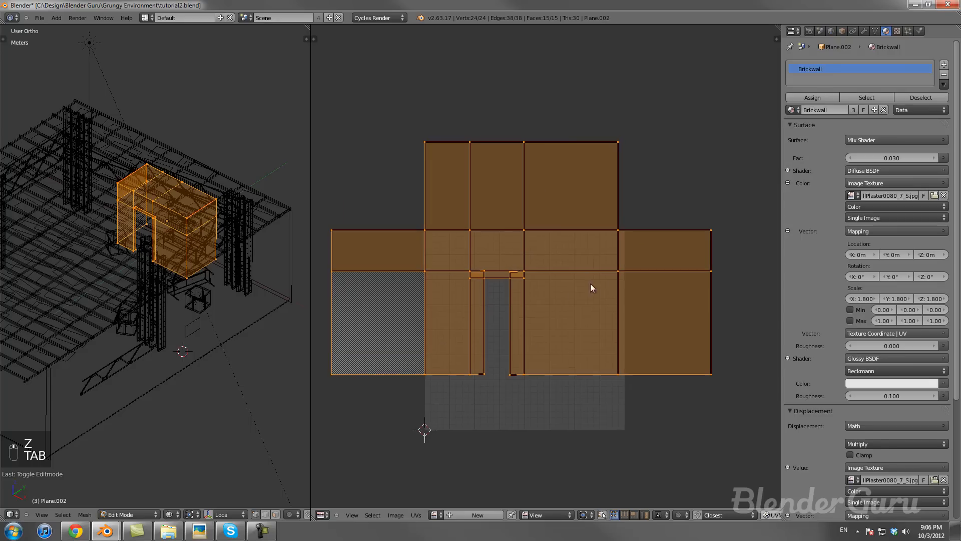
pyautogui.scroll(3, 566, 292)
pyautogui.moveTo(566, 292); pyautogui.dragTo(746, 293, button='middle')
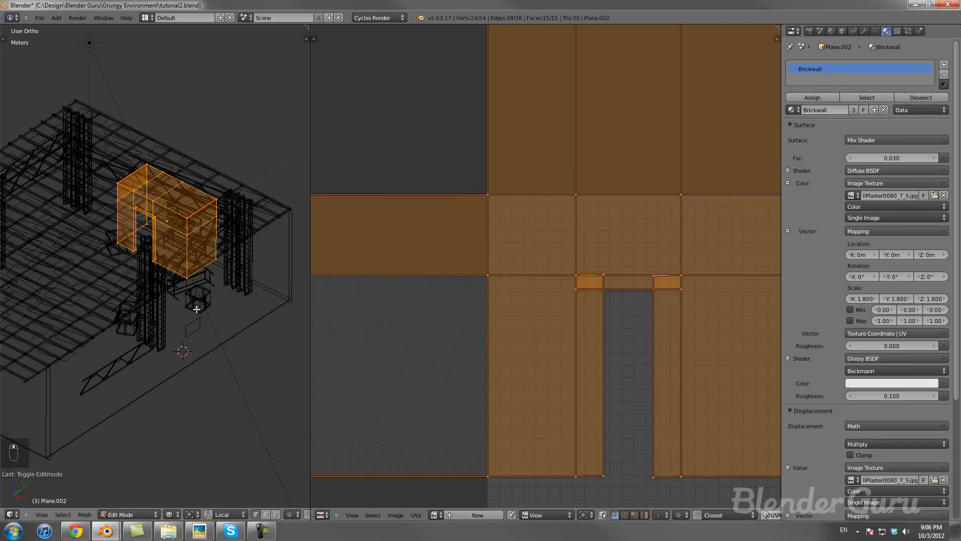
pyautogui.press('Tab')
pyautogui.press('Tab')
pyautogui.scroll(-3, 205, 281)
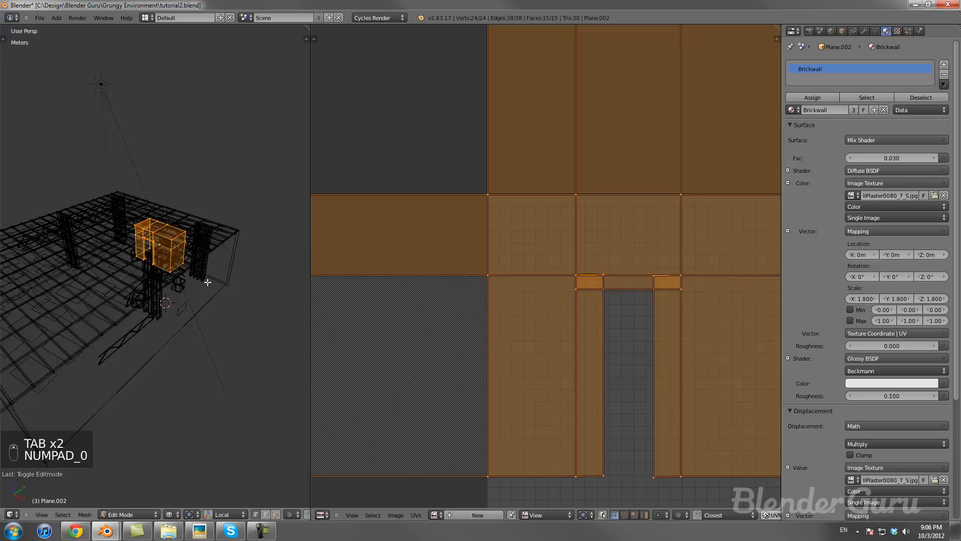
pyautogui.press('KP_0')
pyautogui.scroll(3, 197, 281)
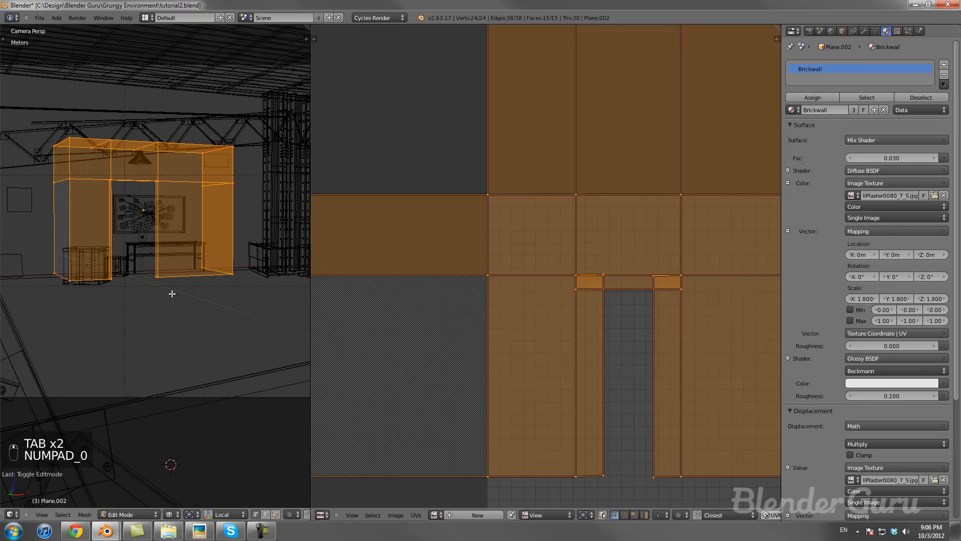
pyautogui.scroll(-4, 543, 353)
pyautogui.moveTo(555, 352); pyautogui.dragTo(445, 290, button='middle')
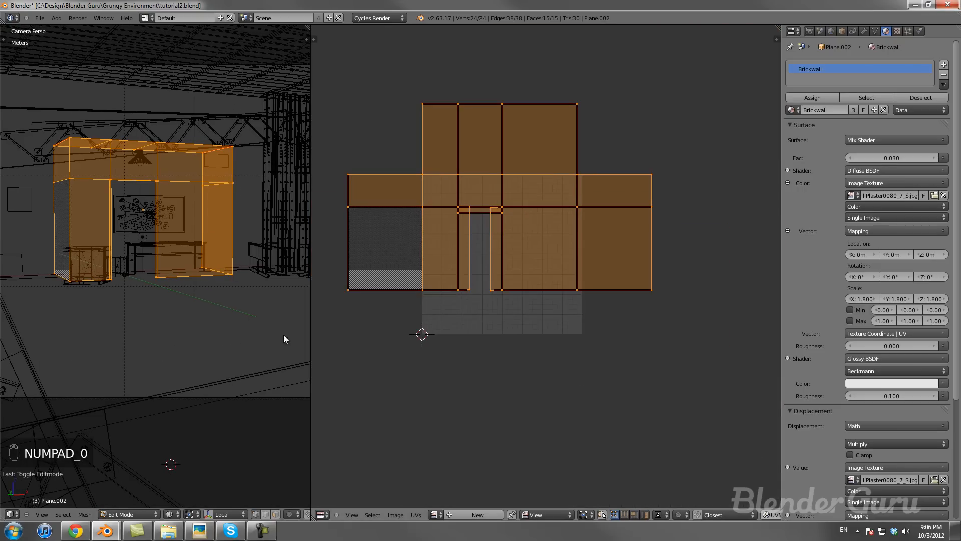
# Step: Leave Edit Mode and change the UV/Image Editor area to the Node Editor showing the Brickwall material
pyautogui.press('Tab')
pyautogui.click(322, 515)
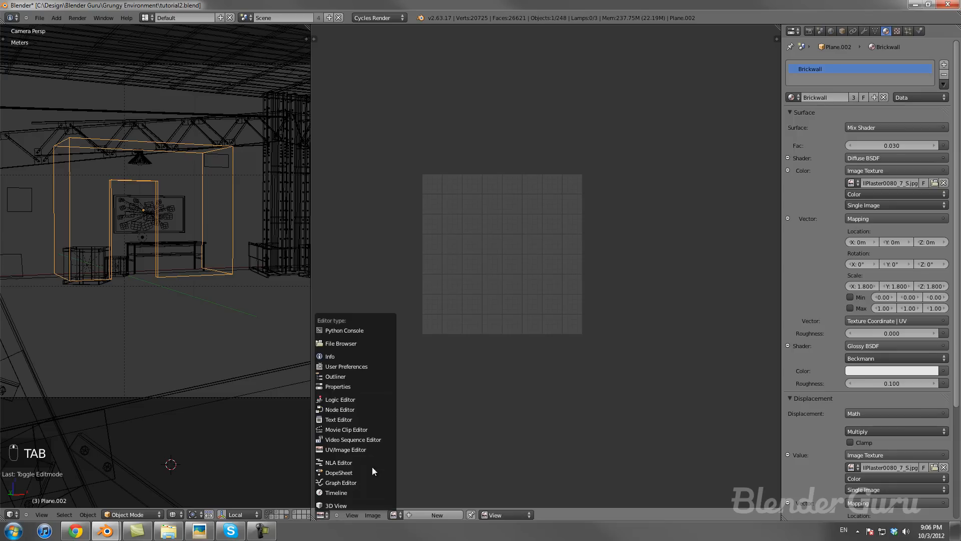
pyautogui.click(339, 409)
pyautogui.scroll(-6, 563, 304)
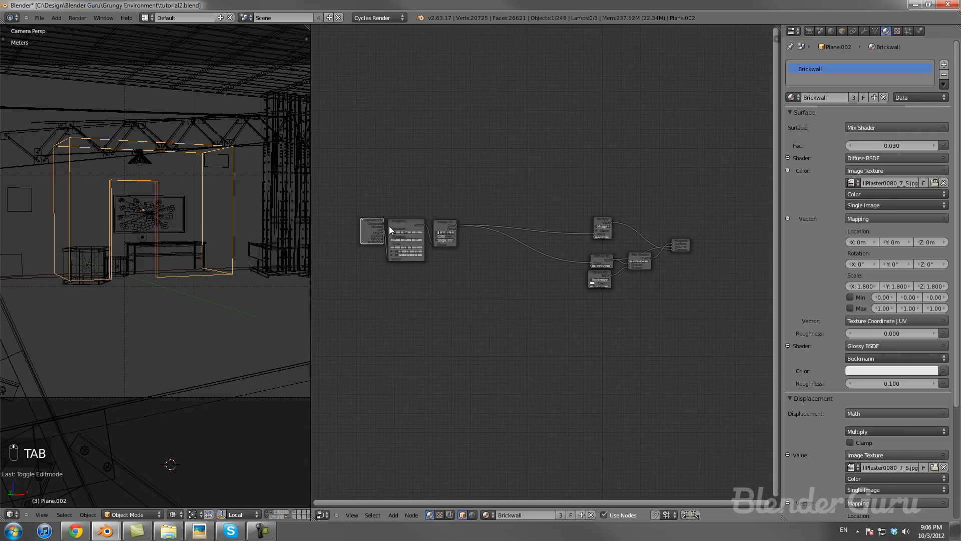
# Step: Tidy the Brickwall node tree by repositioning the Image Texture, Diffuse, Glossy, Mix Shader and Material Output nodes
pyautogui.moveTo(442, 224)
pyautogui.mouseDown()
pyautogui.moveTo(446, 200)
pyautogui.moveTo(443, 216)
pyautogui.mouseUp()
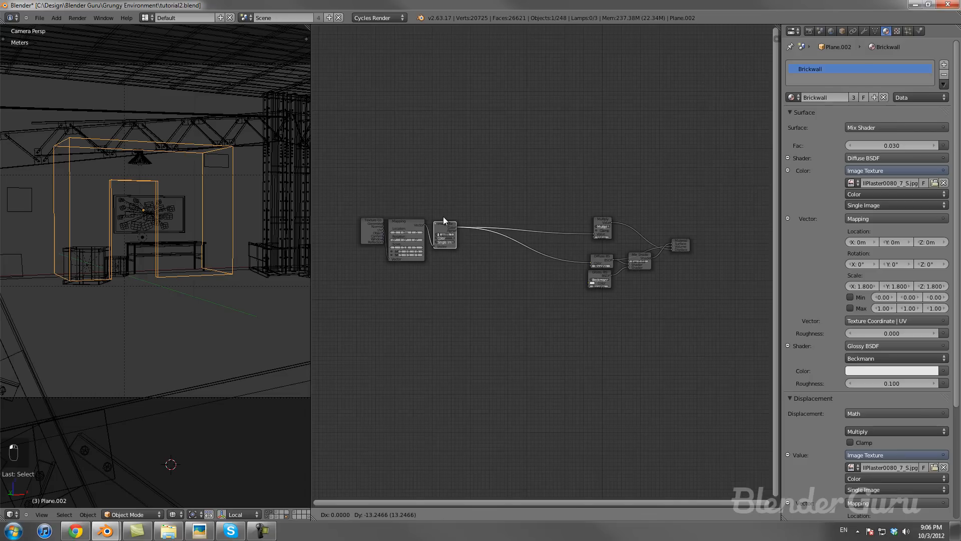
pyautogui.moveTo(505, 231); pyautogui.dragTo(436, 239, button='middle')
pyautogui.scroll(6, 481, 250)
pyautogui.moveTo(519, 266)
pyautogui.mouseDown()
pyautogui.moveTo(527, 248)
pyautogui.moveTo(511, 263)
pyautogui.mouseUp()
pyautogui.moveTo(520, 297); pyautogui.dragTo(514, 297)
pyautogui.moveTo(597, 265); pyautogui.dragTo(592, 265)
pyautogui.moveTo(657, 250); pyautogui.dragTo(599, 248)
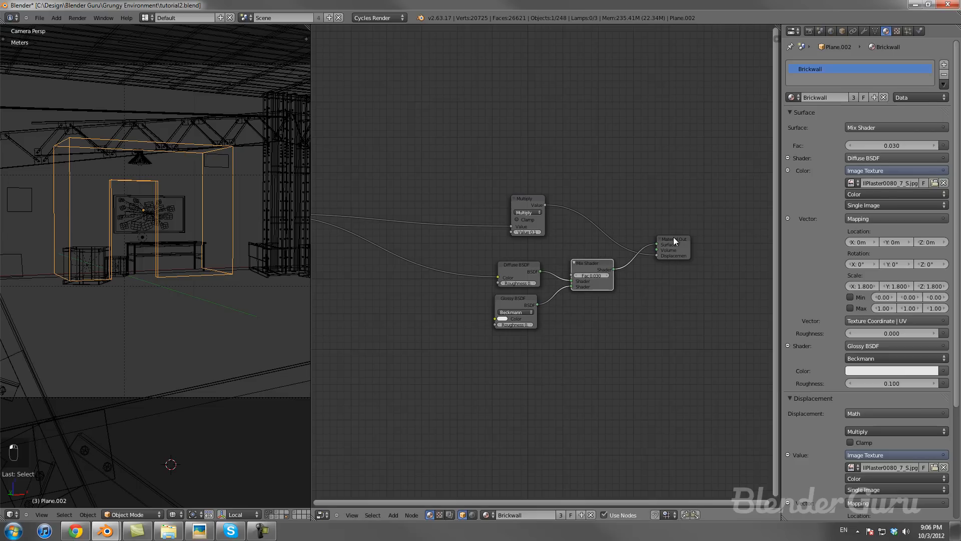
pyautogui.scroll(-1, 133, 195)
pyautogui.scroll(-2, 425, 299)
pyautogui.moveTo(433, 296); pyautogui.dragTo(583, 298, button='middle')
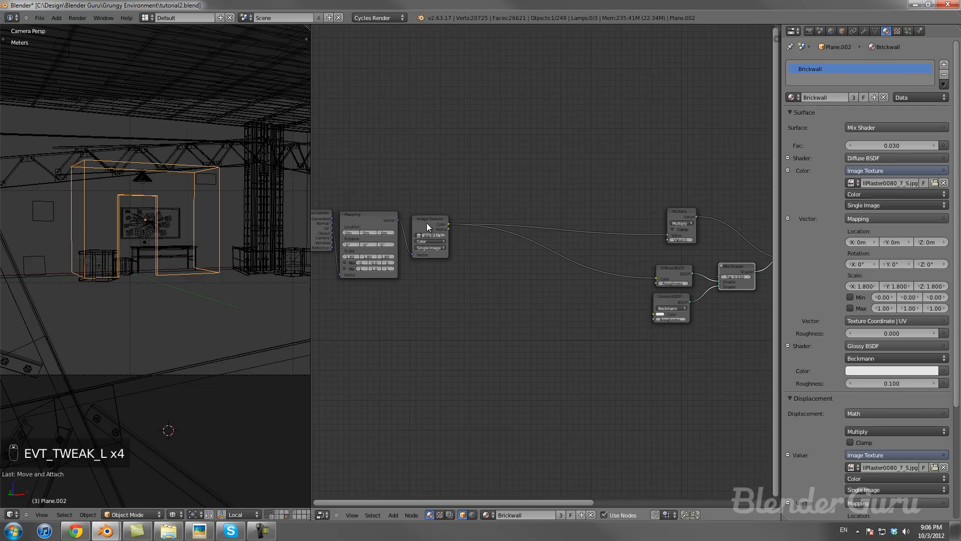
pyautogui.moveTo(430, 218)
pyautogui.mouseDown()
pyautogui.moveTo(431, 194)
pyautogui.moveTo(430, 206)
pyautogui.mouseUp()
pyautogui.moveTo(668, 270); pyautogui.dragTo(663, 269)
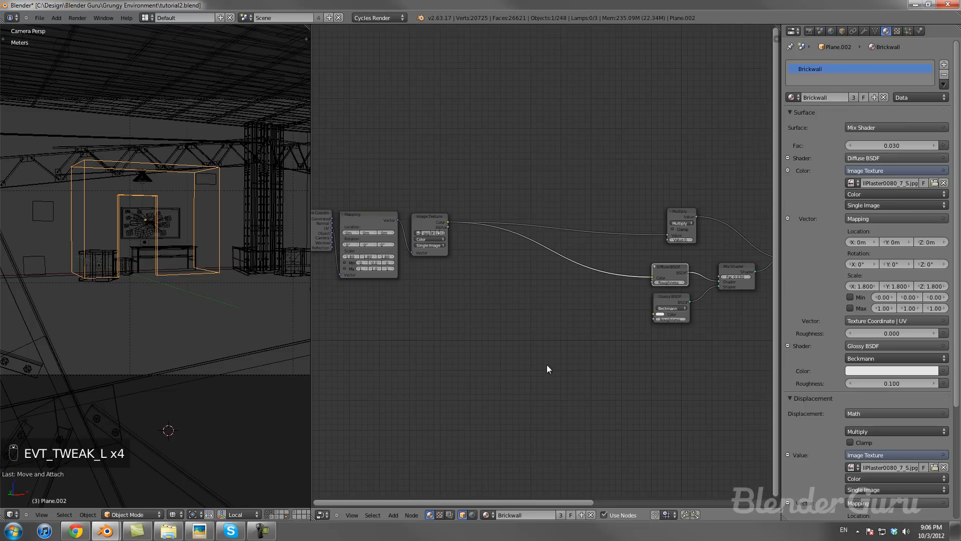
# Step: Add an Image Texture node just below the brick wall's existing Image Texture node
pyautogui.scroll(1, 473, 301)
pyautogui.hotkey('shift', 'a')
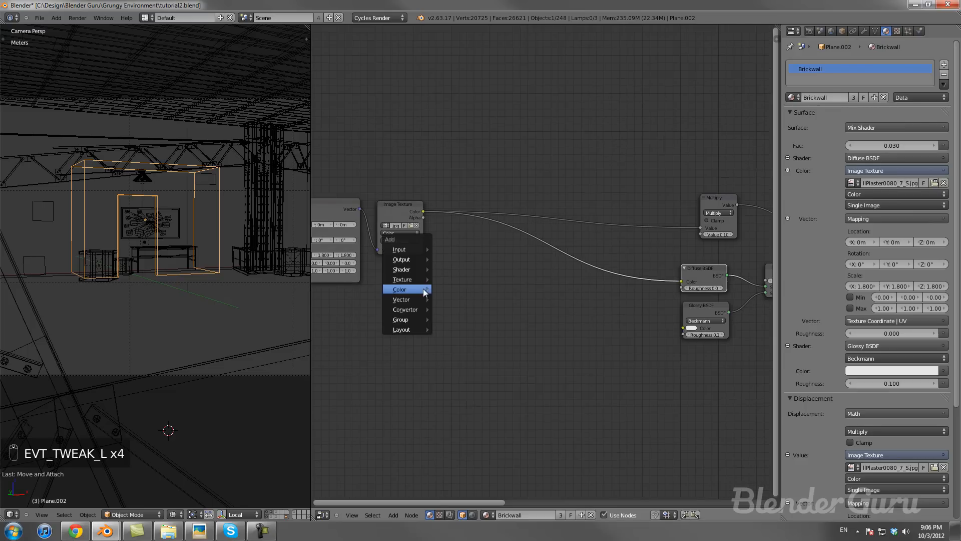
pyautogui.moveTo(405, 279)
pyautogui.click(453, 285)
pyautogui.click(455, 322)
# Step: Load DecalsLeaking0196_1_M.png from the Textures folder into the new Image Texture node, browsing the files as sorted thumbnails
pyautogui.click(426, 300)
pyautogui.click(35, 142)
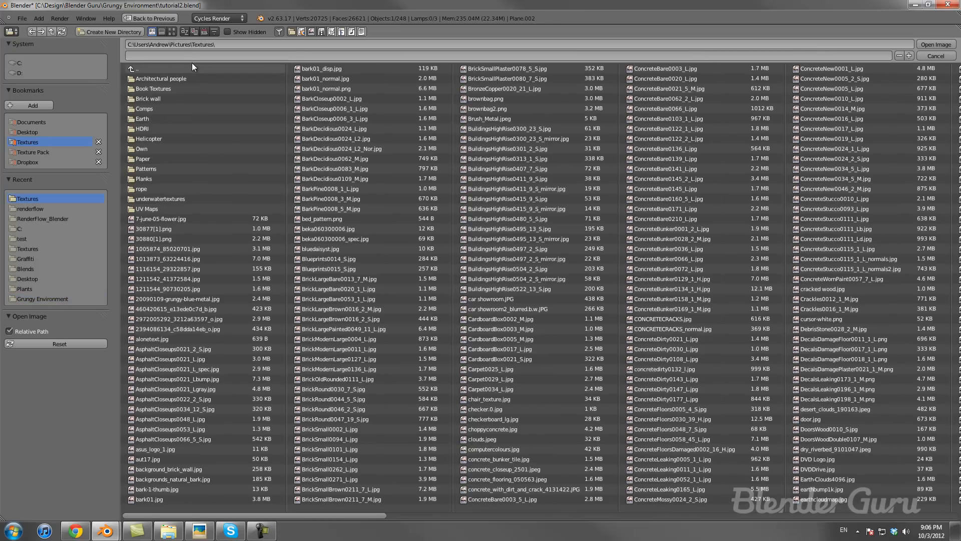
pyautogui.click(172, 32)
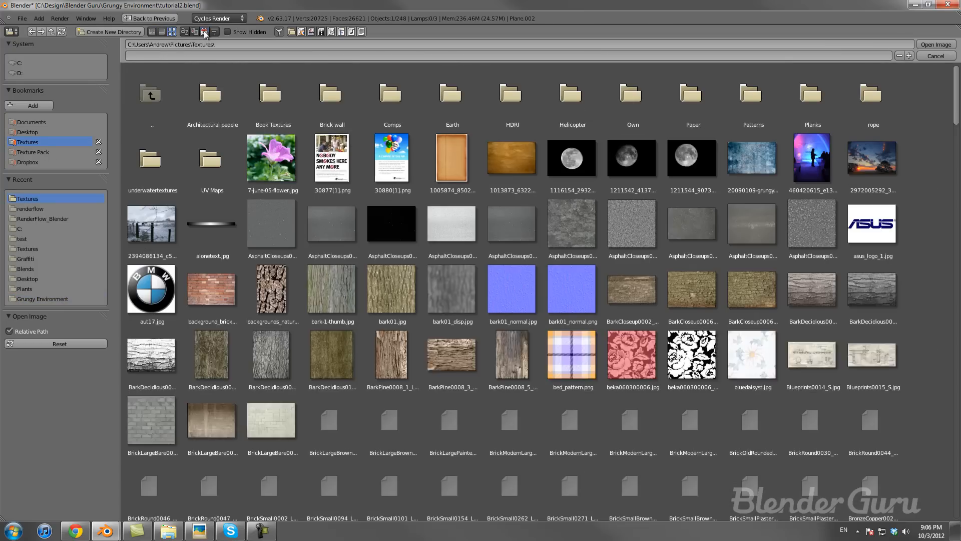
pyautogui.click(204, 32)
pyautogui.click(271, 160)
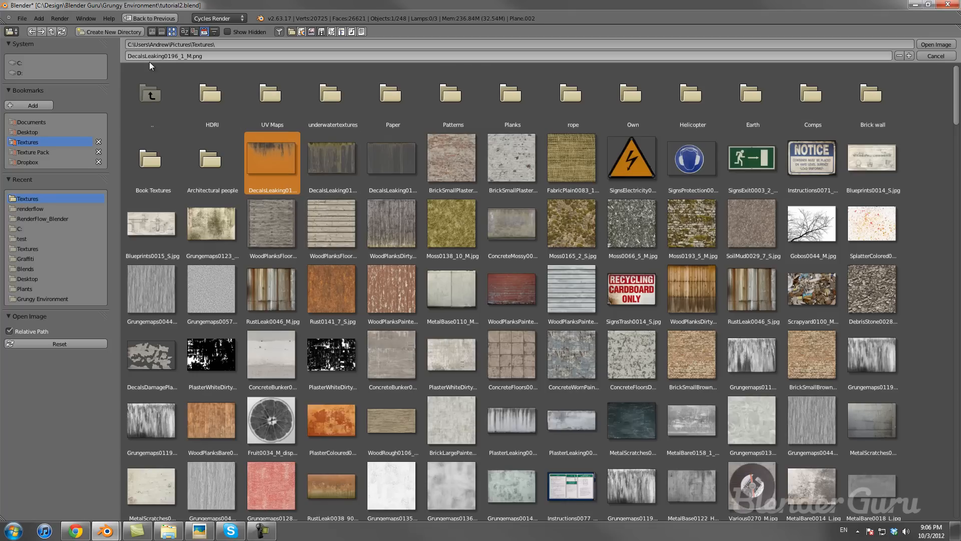
pyautogui.click(935, 45)
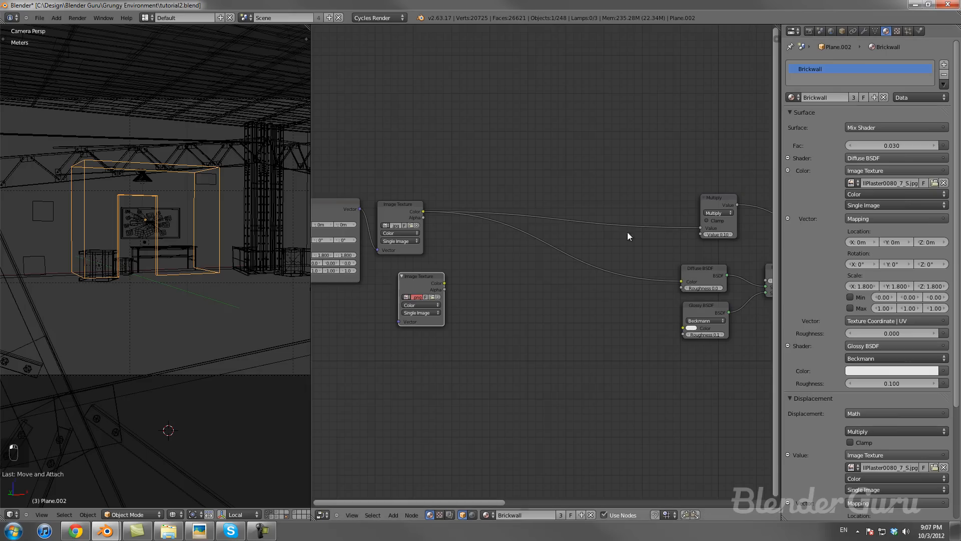
# Step: View the leak decal image in Picasa Photo Viewer and return to Blender
pyautogui.click(200, 532)
pyautogui.click(199, 531)
pyautogui.click(199, 532)
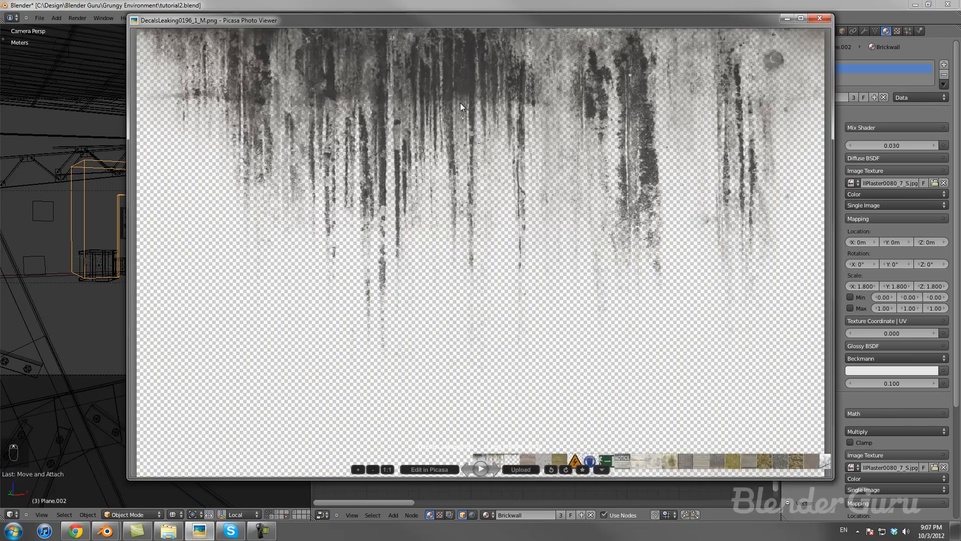
pyautogui.click(433, 5)
# Step: Check the image file assigned to the decal's Image Texture node and accept DecalsLeaking0196_1_M.png again
pyautogui.scroll(-5, 432, 245)
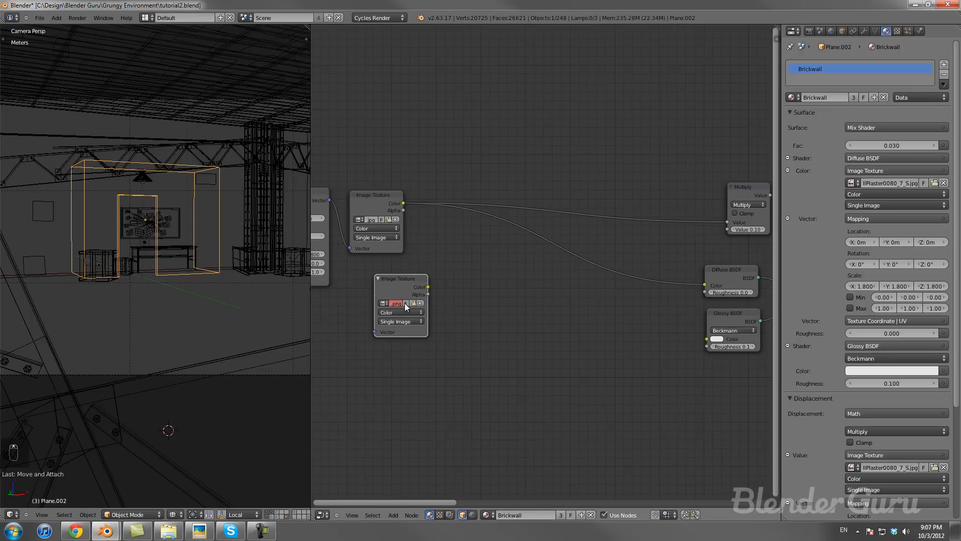
pyautogui.scroll(3, 420, 306)
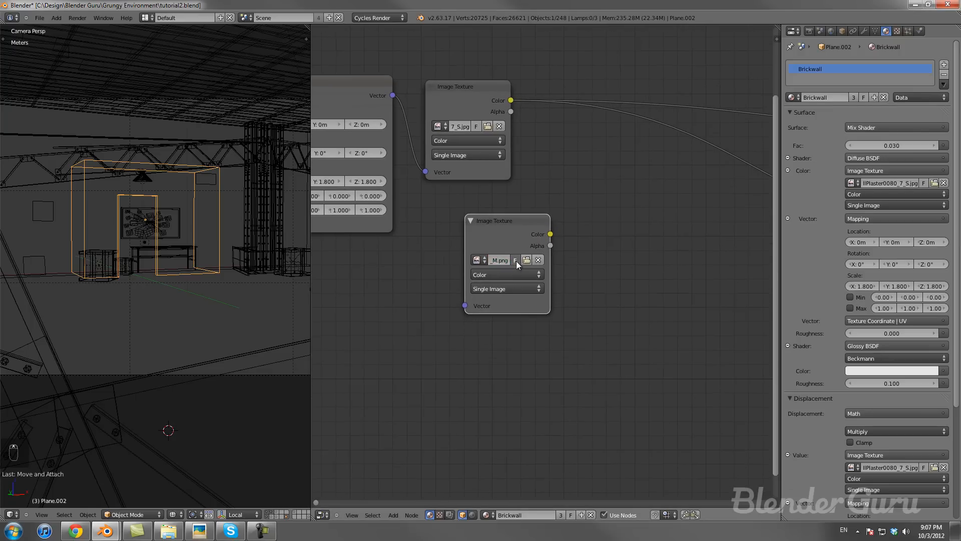
pyautogui.click(525, 259)
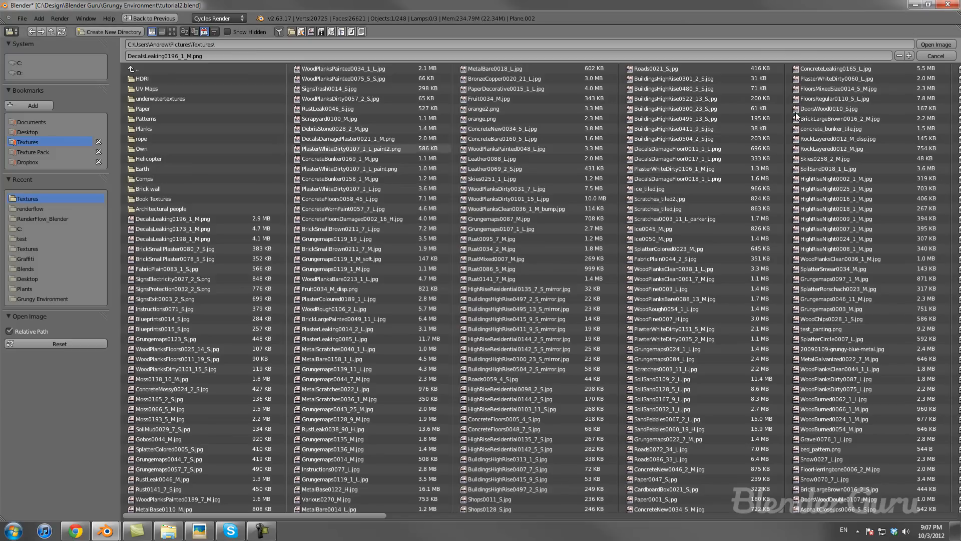
pyautogui.click(935, 44)
pyautogui.scroll(-3, 620, 209)
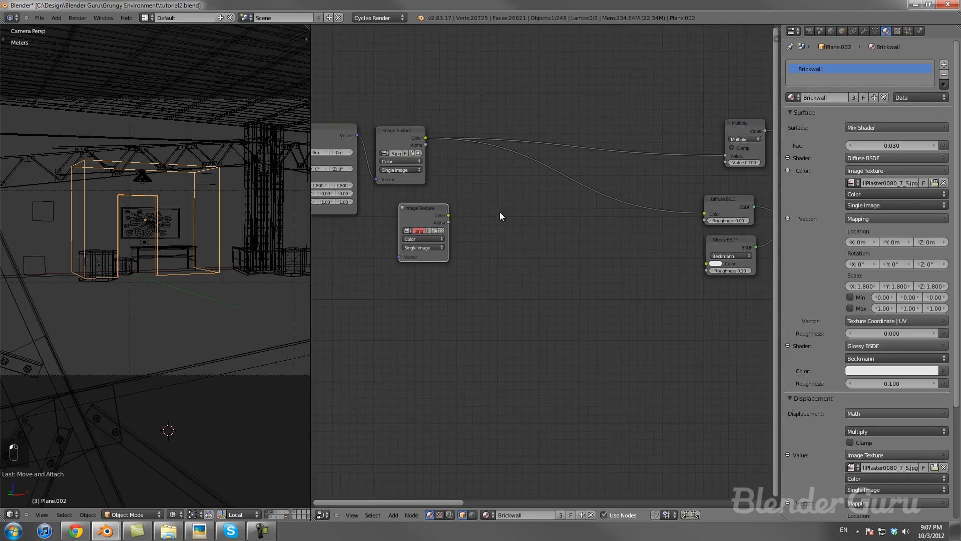
# Step: Add a Mix colour node on the link between the brick Image Texture and the Diffuse BSDF, placed beside the textures
pyautogui.hotkey('shift', 'a')
pyautogui.moveTo(501, 215)
pyautogui.press('Escape')
pyautogui.hotkey('shift', 'a')
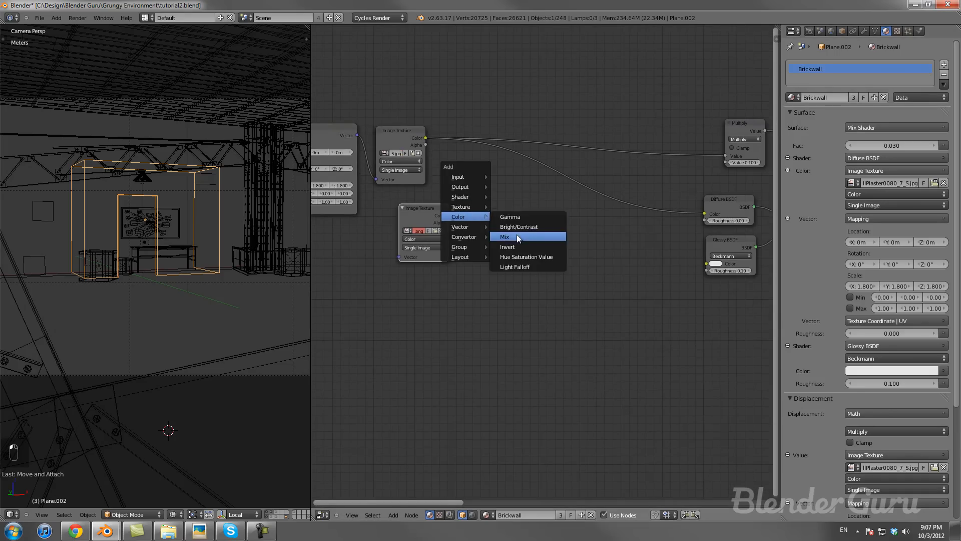
pyautogui.click(515, 234)
pyautogui.press('g')
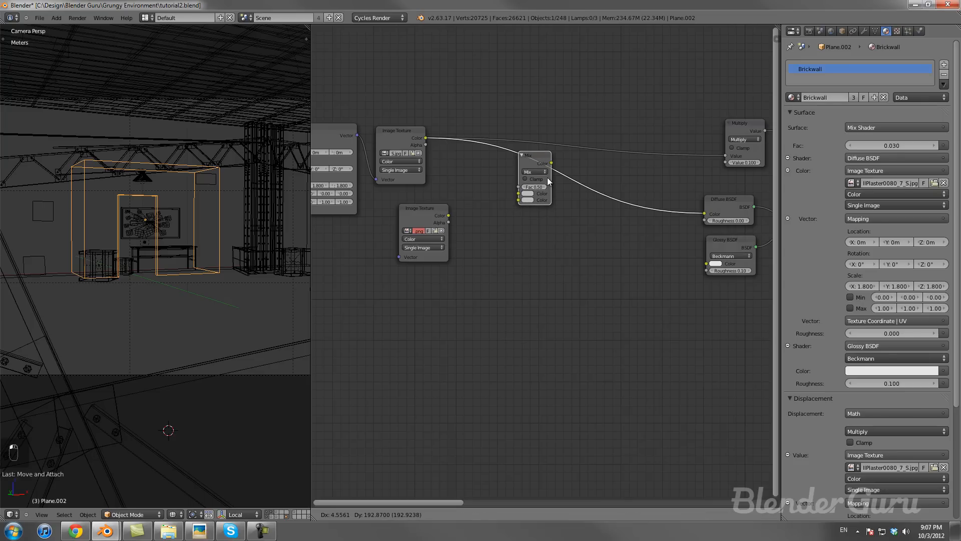
pyautogui.click(547, 177)
pyautogui.press('g')
pyautogui.click(498, 239)
# Step: Connect the decal texture's Color to the Mix node's Color2 and its Alpha to Fac, aligning both texture nodes
pyautogui.moveTo(389, 131); pyautogui.dragTo(398, 123)
pyautogui.moveTo(419, 215); pyautogui.dragTo(403, 215)
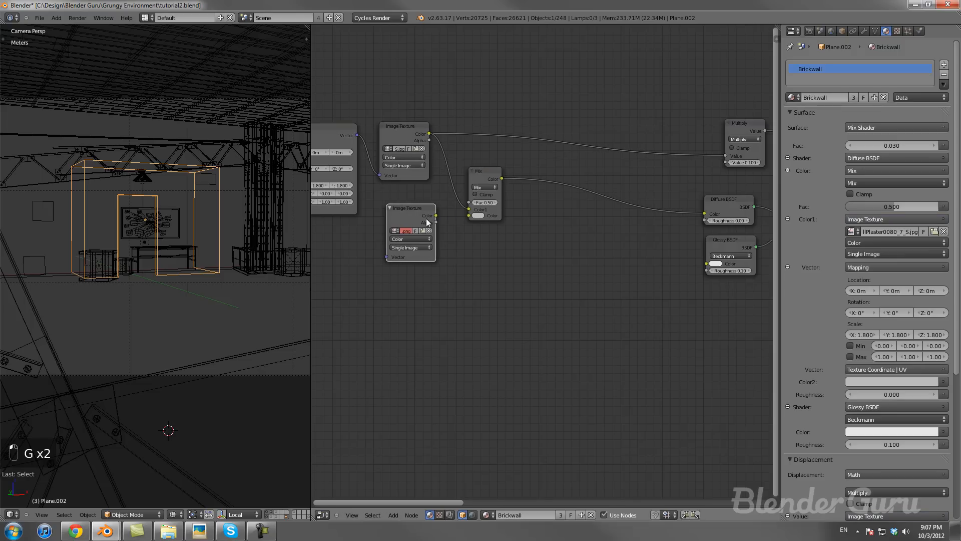
pyautogui.moveTo(467, 215)
pyautogui.mouseDown()
pyautogui.moveTo(447, 218)
pyautogui.moveTo(469, 204)
pyautogui.mouseUp()
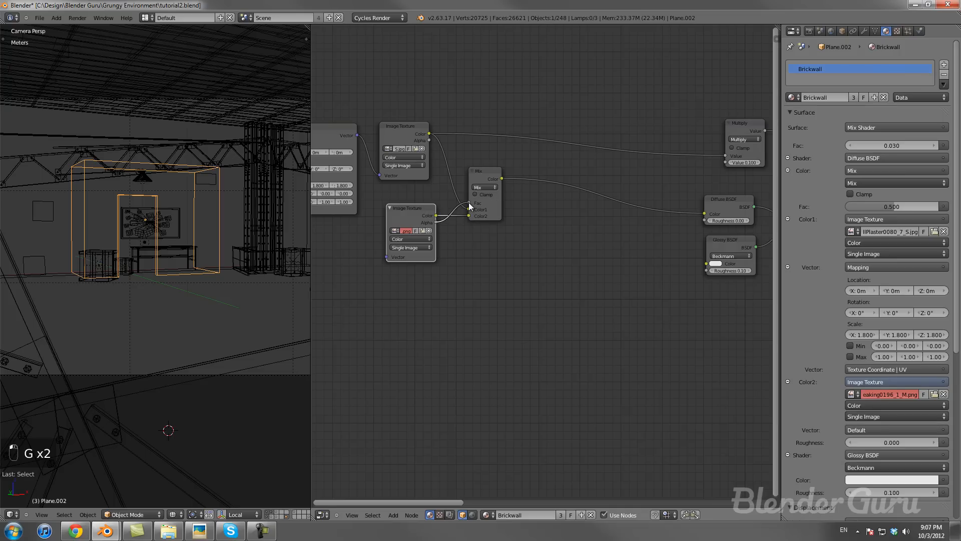
pyautogui.moveTo(406, 215); pyautogui.dragTo(405, 206)
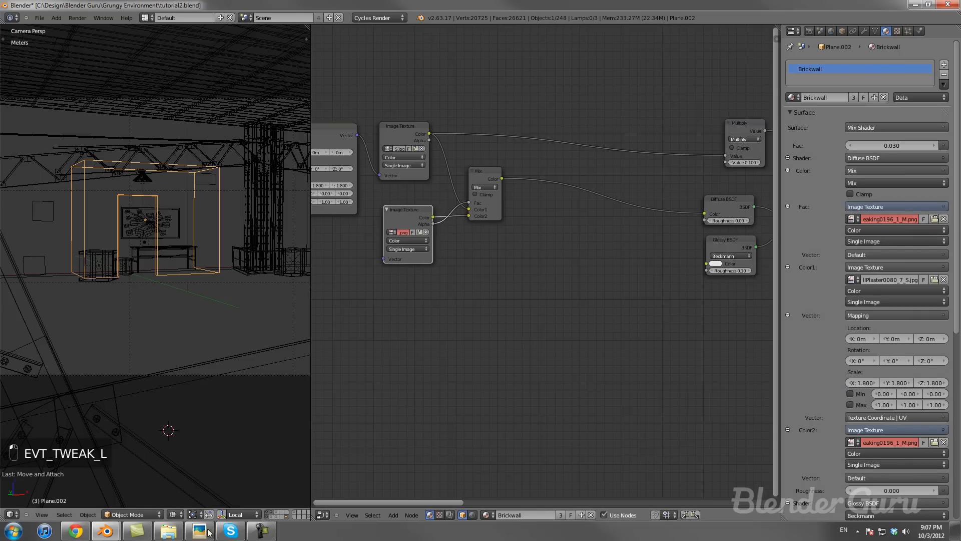
# Step: Inspect the decal's transparent areas in Picasa Photo Viewer and recheck the Alpha link to the Mix node's Fac
pyautogui.click(200, 531)
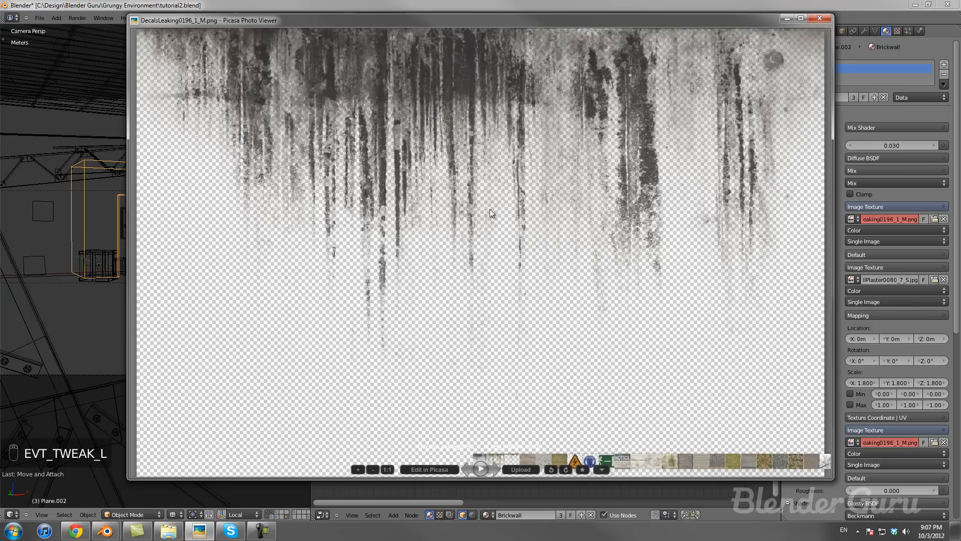
pyautogui.press('Escape')
pyautogui.moveTo(468, 203)
pyautogui.mouseDown()
pyautogui.moveTo(461, 209)
pyautogui.moveTo(473, 202)
pyautogui.mouseUp()
pyautogui.scroll(-2, 586, 226)
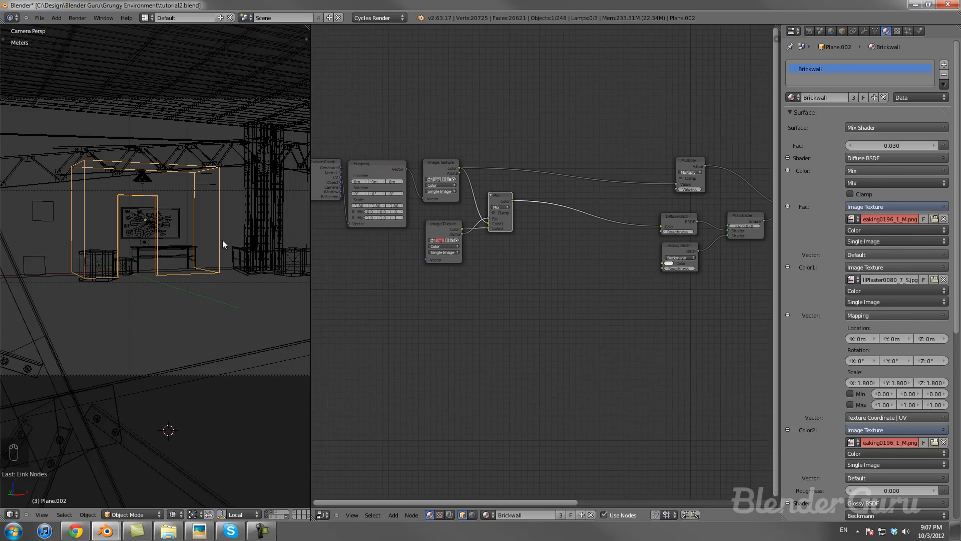
# Step: Move the doorway room's walls to another layer, display only that layer with the lamp and roof panel layer, and save the file
pyautogui.press('m')
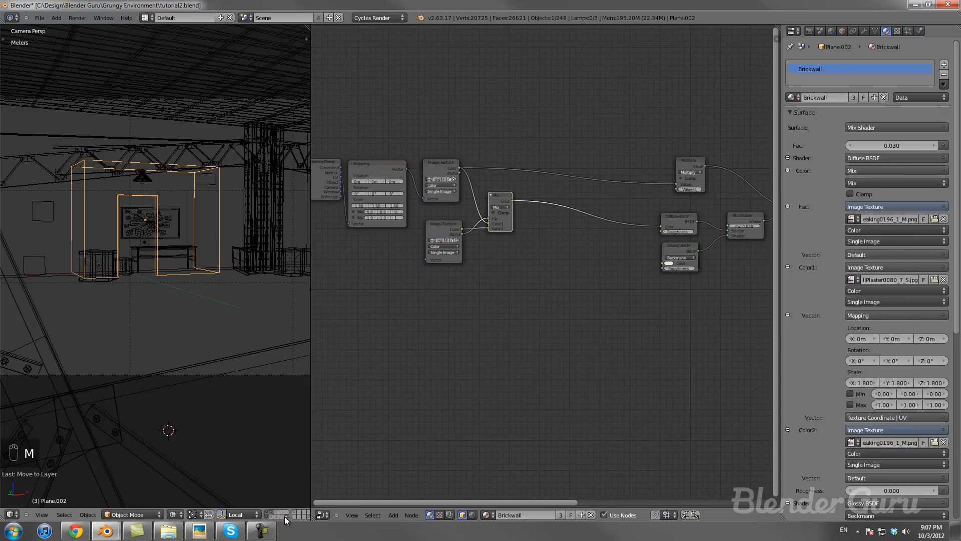
pyautogui.click(285, 516)
pyautogui.keyDown('shift'); pyautogui.click(267, 516); pyautogui.keyUp('shift')
pyautogui.scroll(-3, 210, 440)
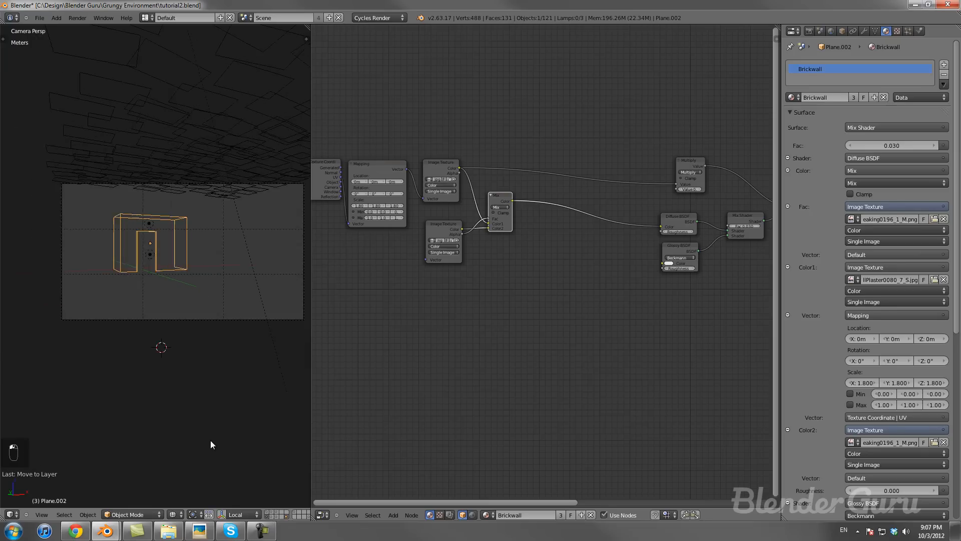
pyautogui.scroll(3, 211, 443)
pyautogui.hotkey('ctrl', 's')
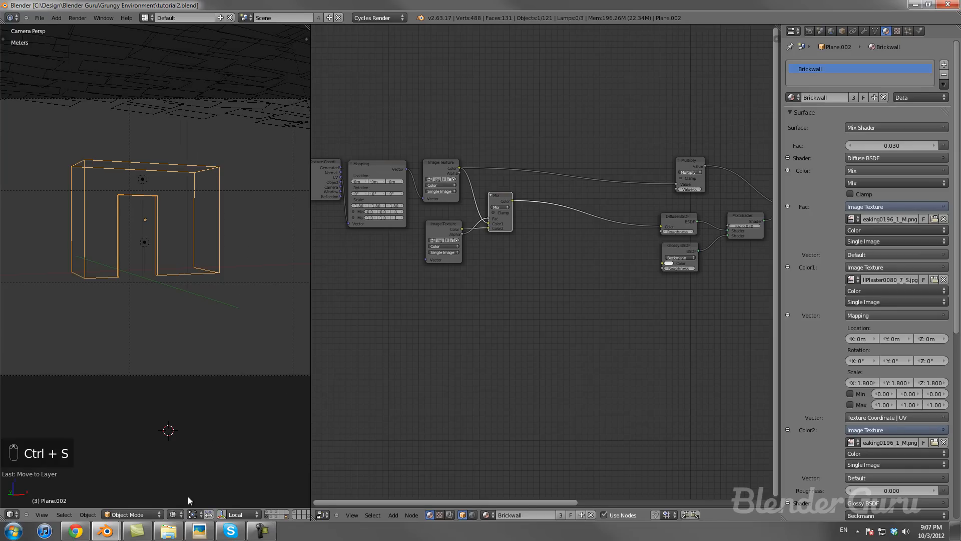
# Step: Preview the walls in Rendered shading and compare the brick with the decal Mix node bypassed and reconnected
pyautogui.click(172, 514)
pyautogui.click(193, 452)
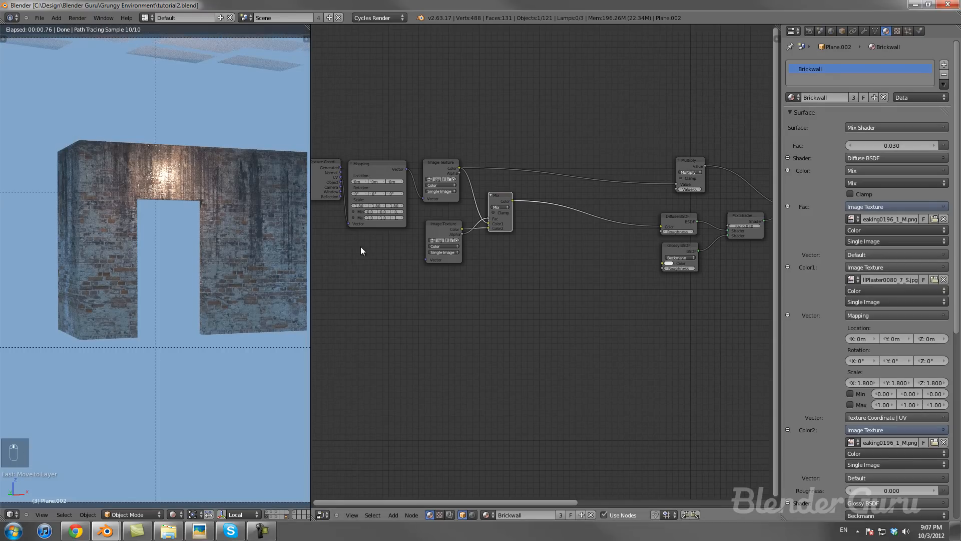
pyautogui.moveTo(489, 223); pyautogui.dragTo(661, 227)
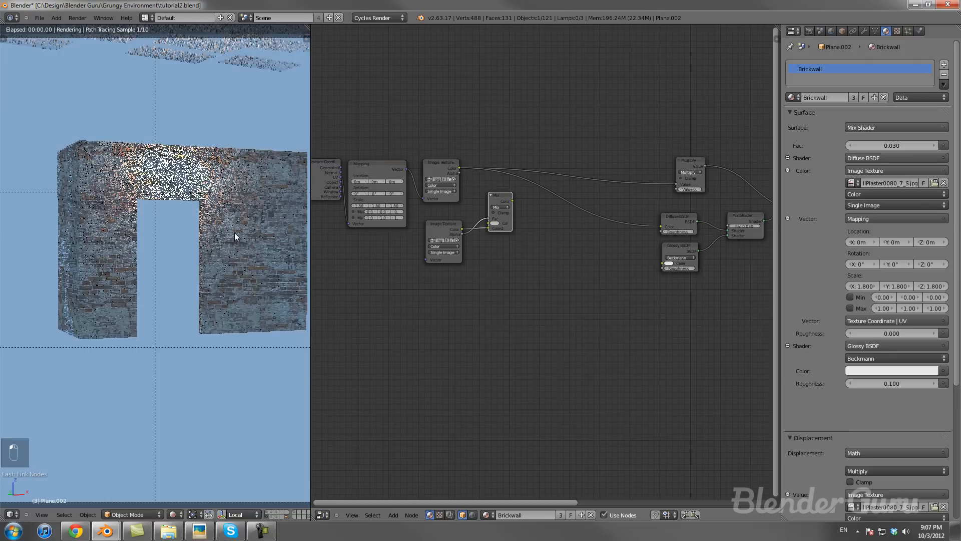
pyautogui.moveTo(460, 168); pyautogui.dragTo(661, 226)
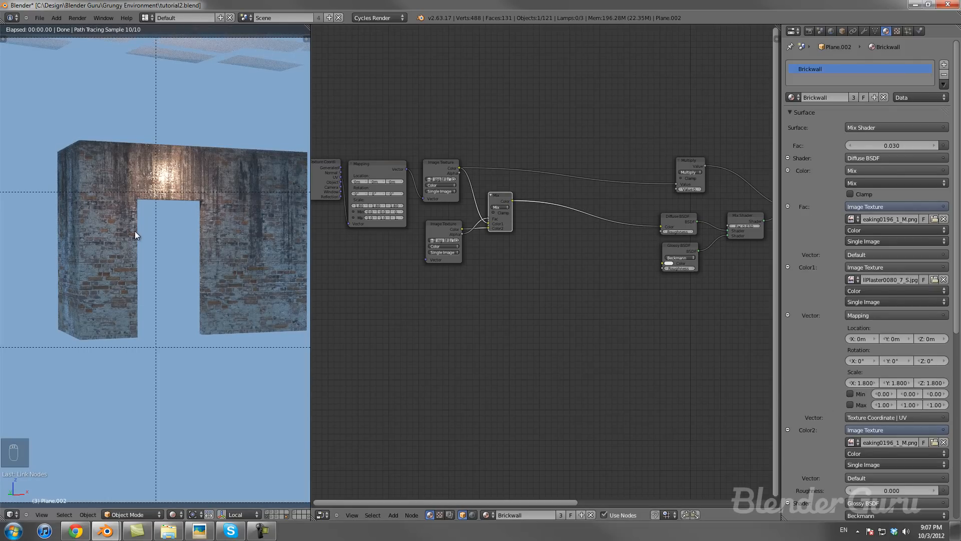
# Step: Duplicate the decal Image Texture node below the original and load DecalsLeaking0173_1_M.png from the Textures folder into it
pyautogui.scroll(2, 482, 295)
pyautogui.rightClick(403, 220)
pyautogui.hotkey('shift', 'd')
pyautogui.click(409, 293)
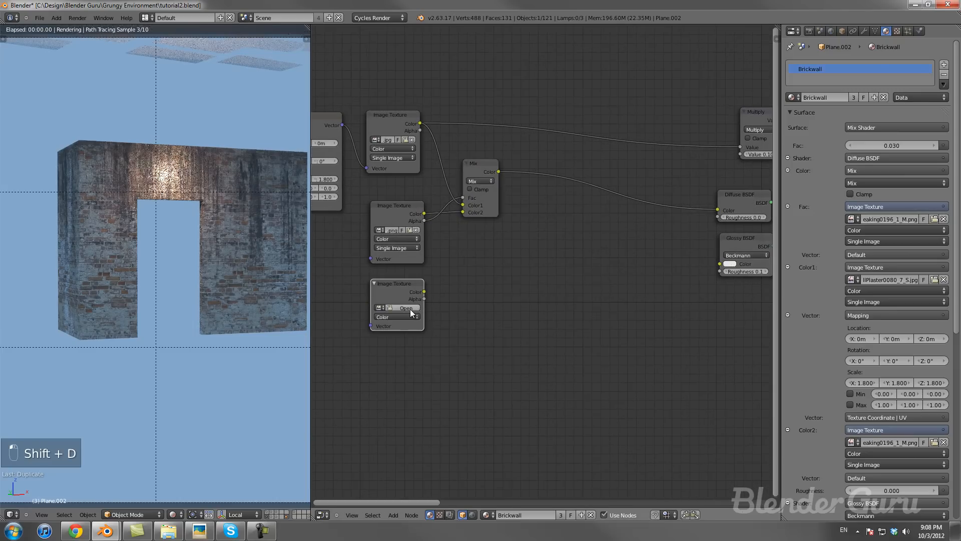
pyautogui.click(410, 307)
pyautogui.click(38, 141)
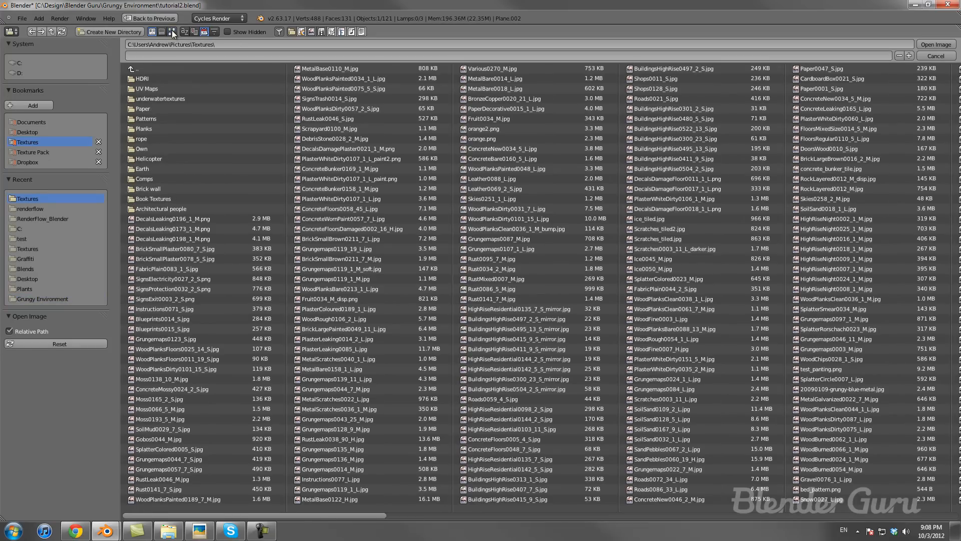
pyautogui.click(172, 31)
pyautogui.click(335, 158)
pyautogui.doubleClick(374, 141)
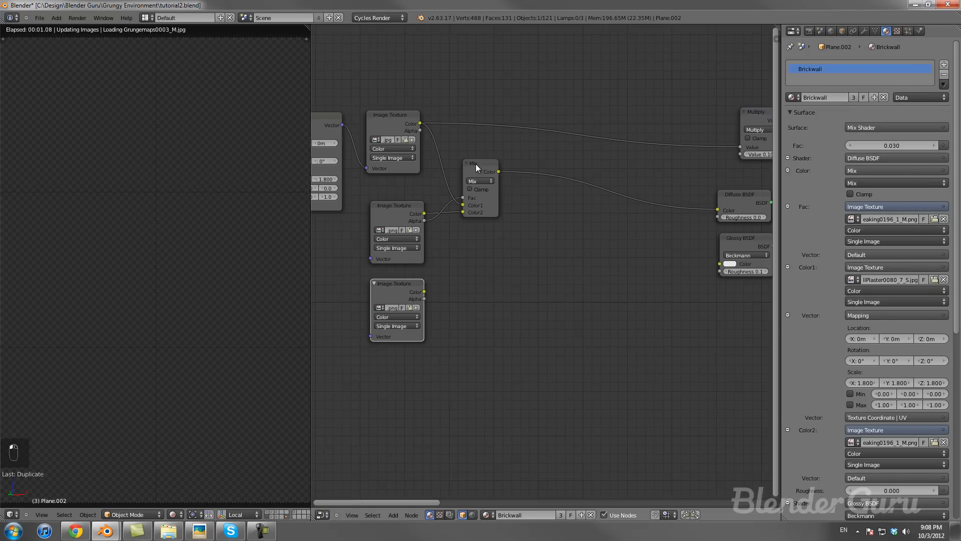
# Step: Duplicate the Mix node into the link before the Diffuse BSDF, connecting the new decal's Color to Color2 and Alpha to Fac
pyautogui.hotkey('shift', 'd')
pyautogui.click(605, 174)
pyautogui.moveTo(424, 292); pyautogui.dragTo(593, 221)
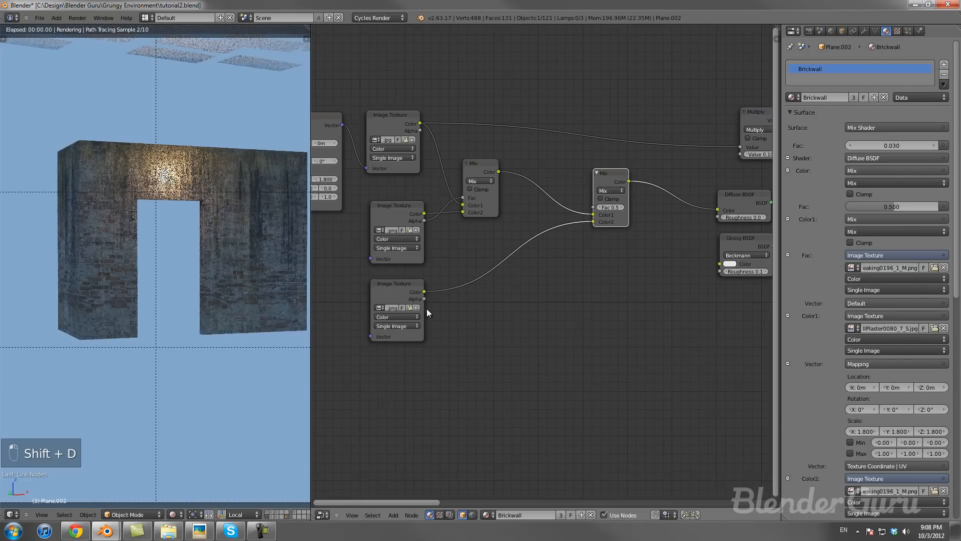
pyautogui.moveTo(424, 299); pyautogui.dragTo(593, 208)
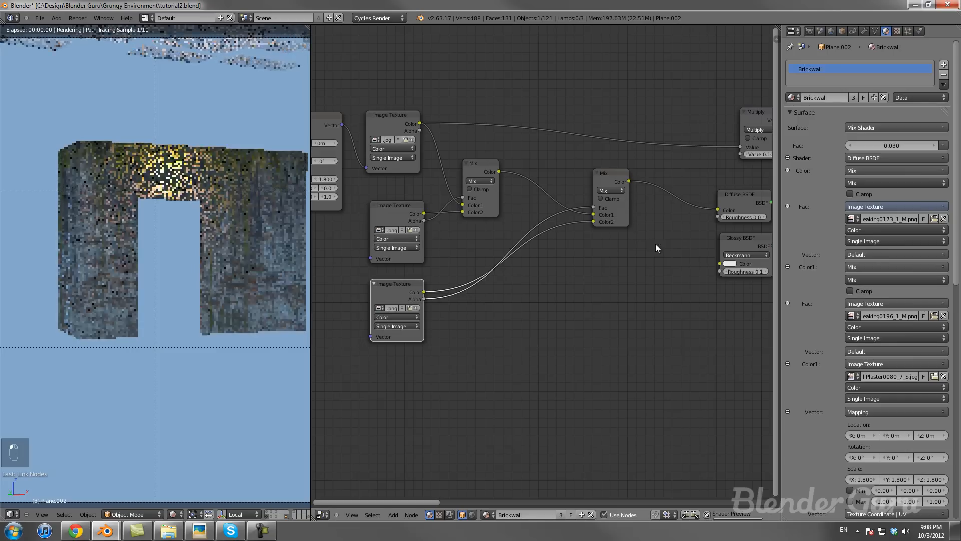
# Step: Display the layer with the rest of the warehouse and examine the mixed decals on the walls in the rendered camera view
pyautogui.scroll(-3, 263, 247)
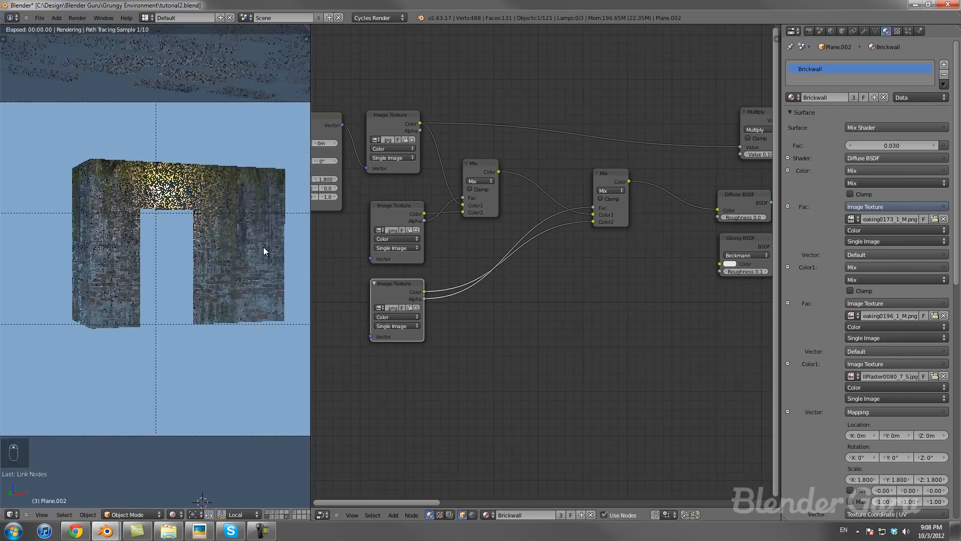
pyautogui.keyDown('shift'); pyautogui.click(272, 515); pyautogui.keyUp('shift')
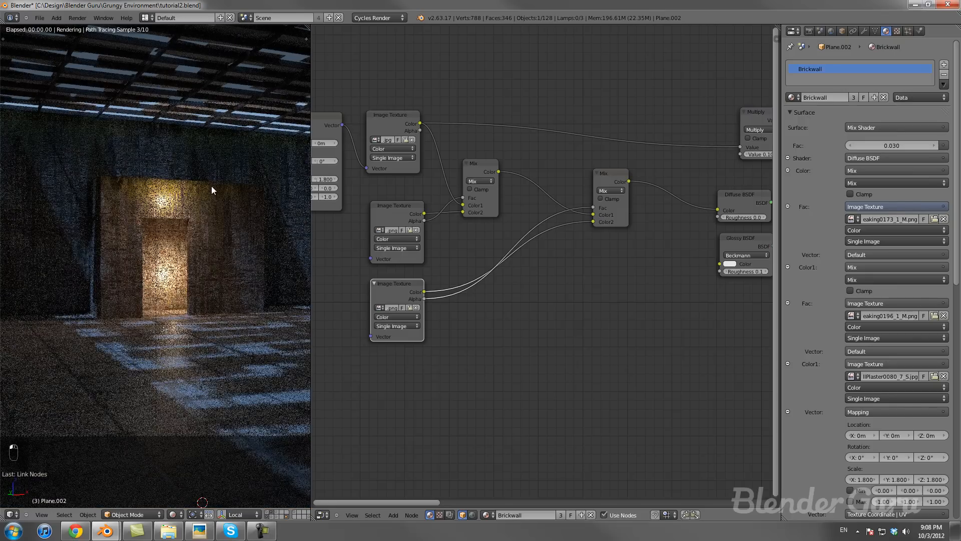
pyautogui.keyDown('shift'); pyautogui.moveTo(214, 189); pyautogui.dragTo(124, 214, button='middle'); pyautogui.keyUp('shift')
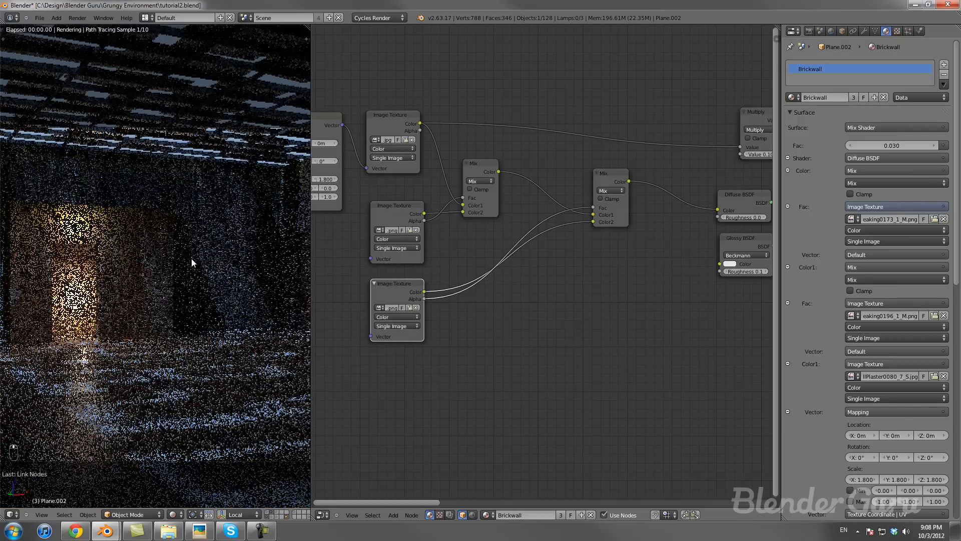
pyautogui.scroll(-1, 193, 260)
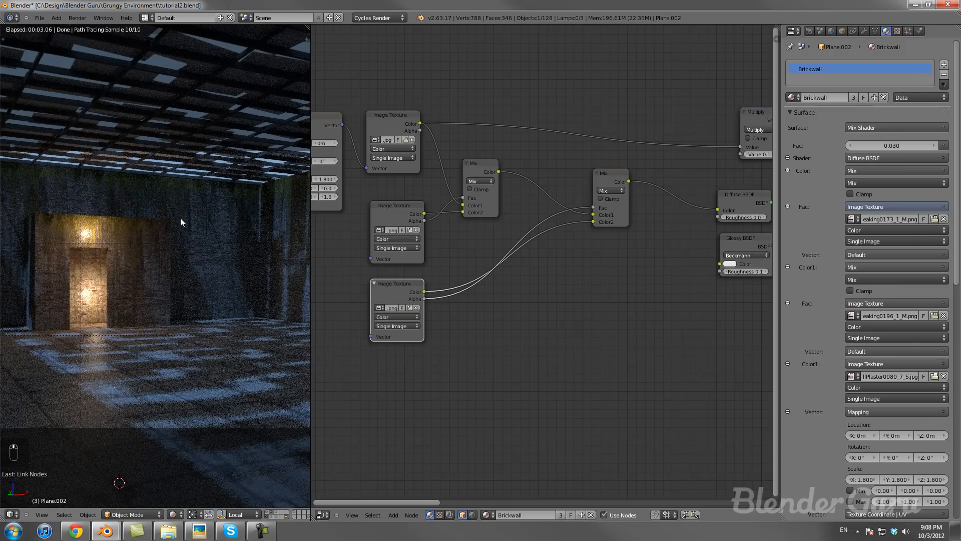
pyautogui.scroll(-1, 183, 314)
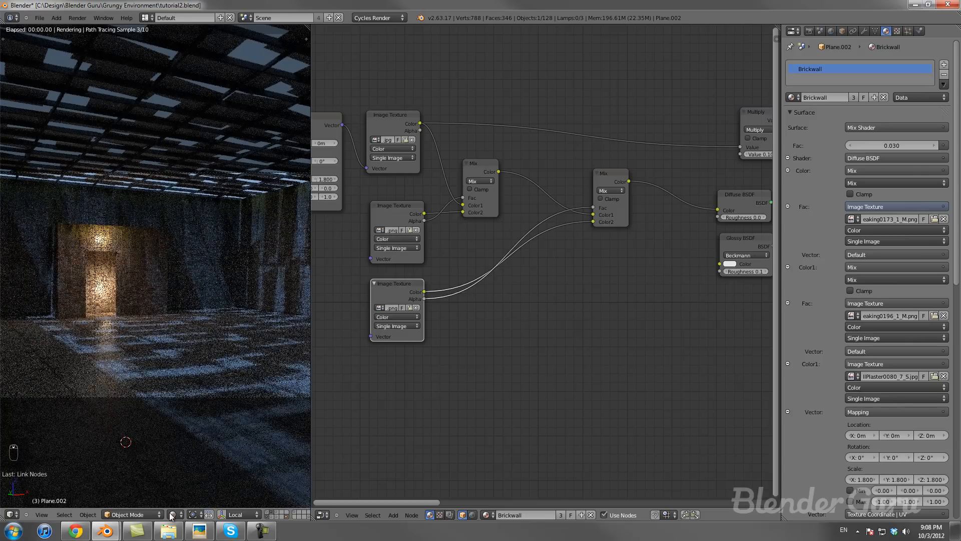
# Step: Switch the viewport to wireframe and show the back wall's UV layout over the decal image in the UV/Image Editor
pyautogui.click(182, 514)
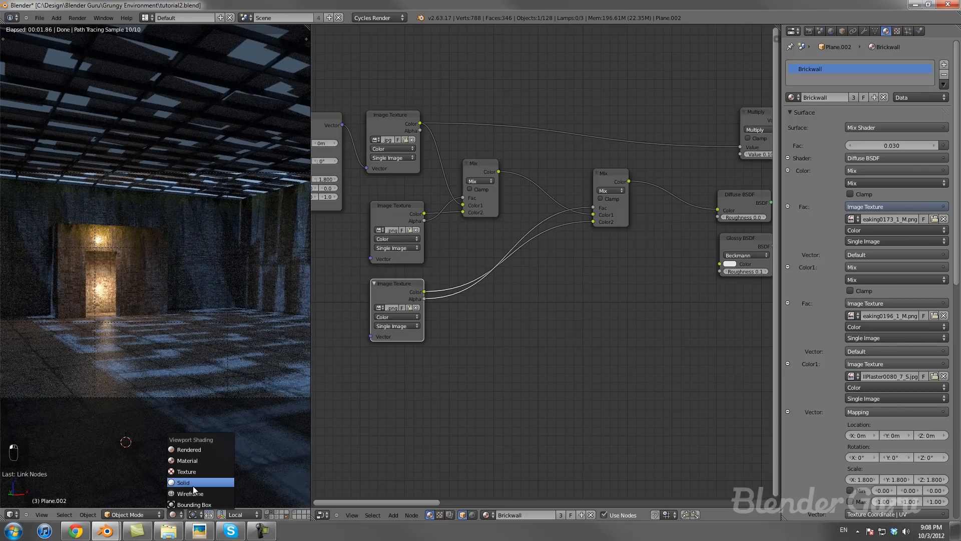
pyautogui.click(193, 486)
pyautogui.rightClick(191, 261)
pyautogui.click(321, 515)
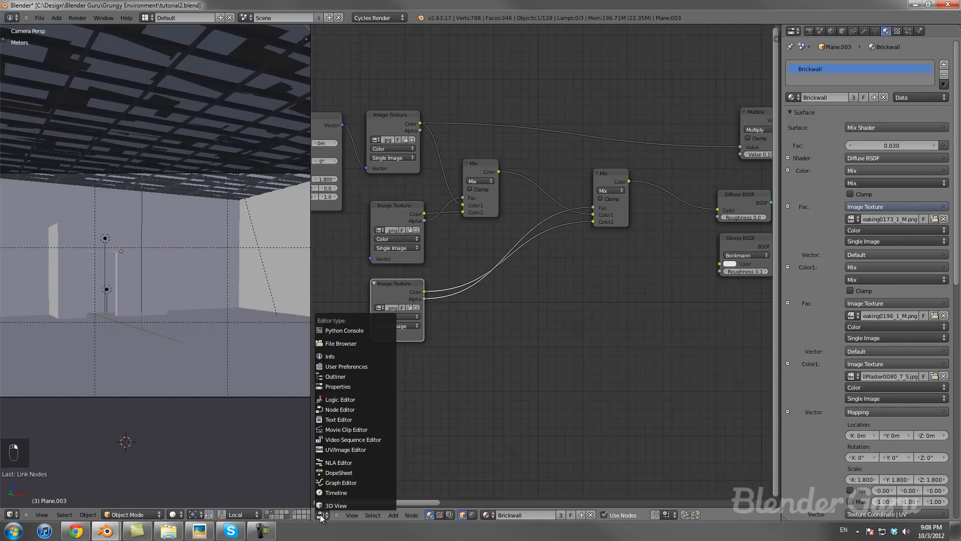
pyautogui.click(346, 449)
pyautogui.press('z')
pyautogui.press('Tab')
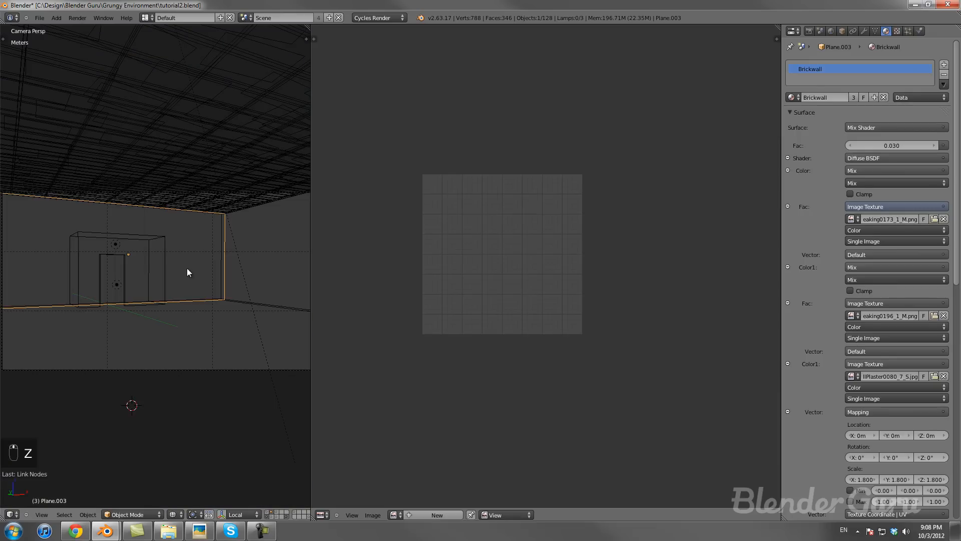
pyautogui.scroll(-1, 430, 236)
pyautogui.rightClick(452, 194)
pyautogui.scroll(-6, 590, 235)
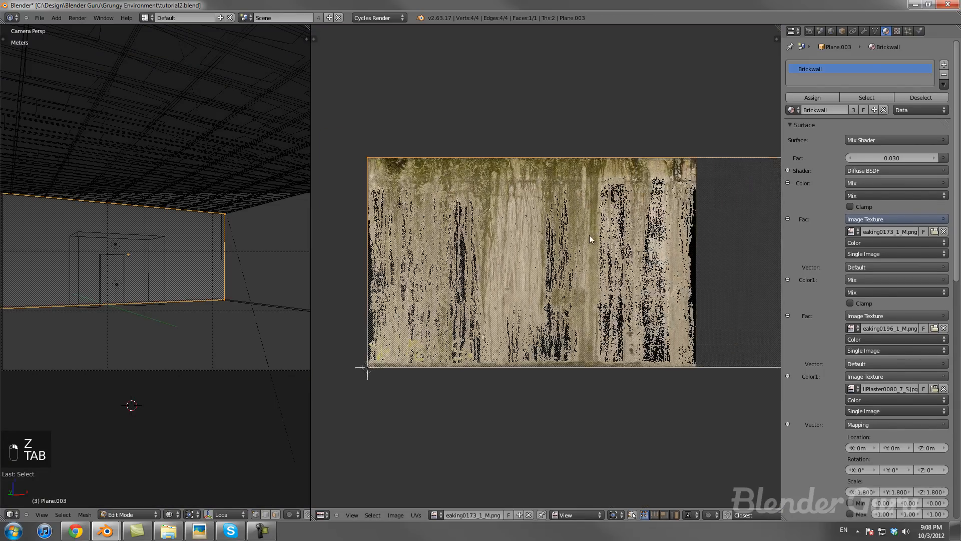
pyautogui.scroll(-7, 533, 228)
pyautogui.scroll(3, 629, 245)
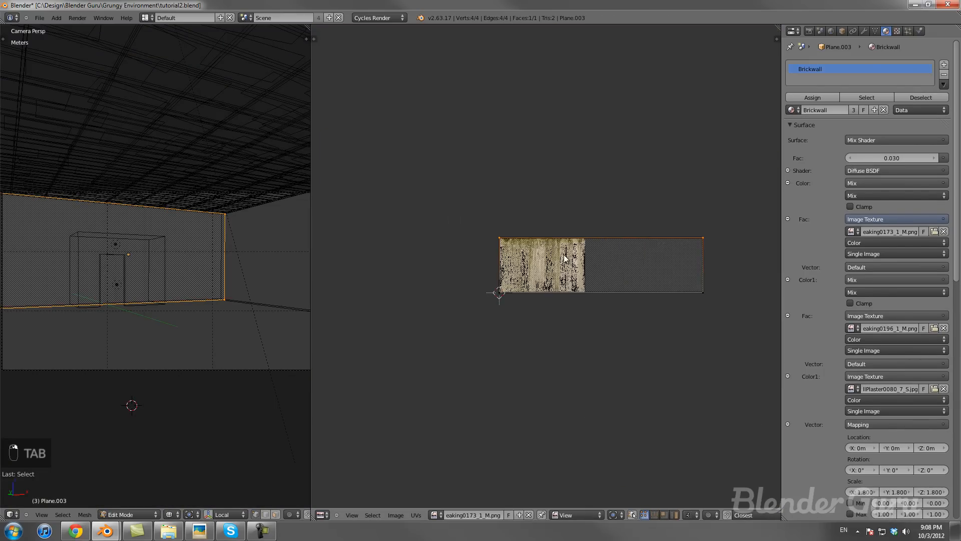
pyautogui.scroll(-5, 285, 514)
# Step: Examine how the upper corners of the back wall's UVs line up with the top edge of the decal image
pyautogui.click(633, 515)
pyautogui.rightClick(703, 252)
pyautogui.keyDown('shift'); pyautogui.rightClick(499, 247); pyautogui.keyUp('shift')
pyautogui.moveTo(197, 275); pyautogui.dragTo(158, 249, button='middle')
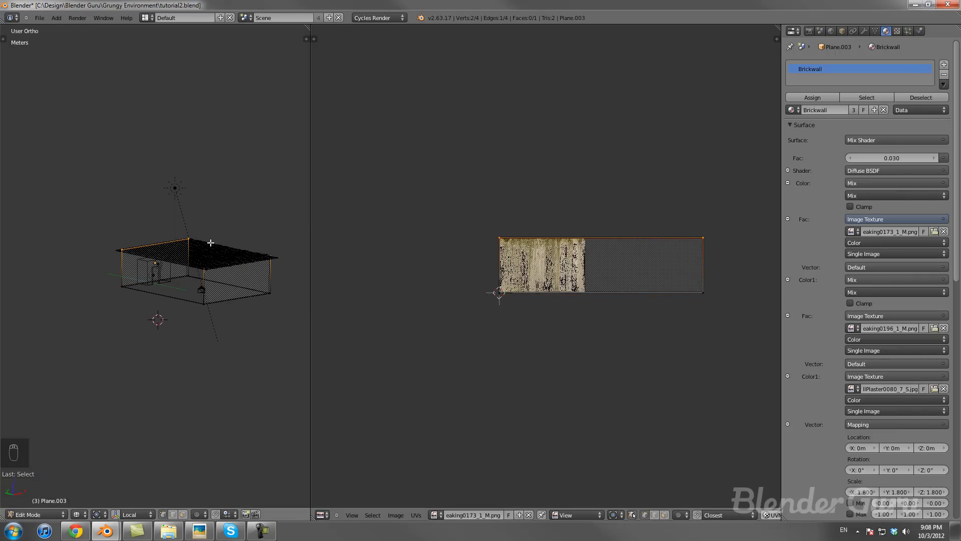
pyautogui.scroll(2, 514, 252)
pyautogui.rightClick(475, 223)
pyautogui.scroll(2, 479, 225)
pyautogui.moveTo(480, 226); pyautogui.dragTo(558, 279, button='middle')
pyautogui.scroll(1, 558, 279)
pyautogui.scroll(3, 557, 282)
pyautogui.scroll(2, 551, 224)
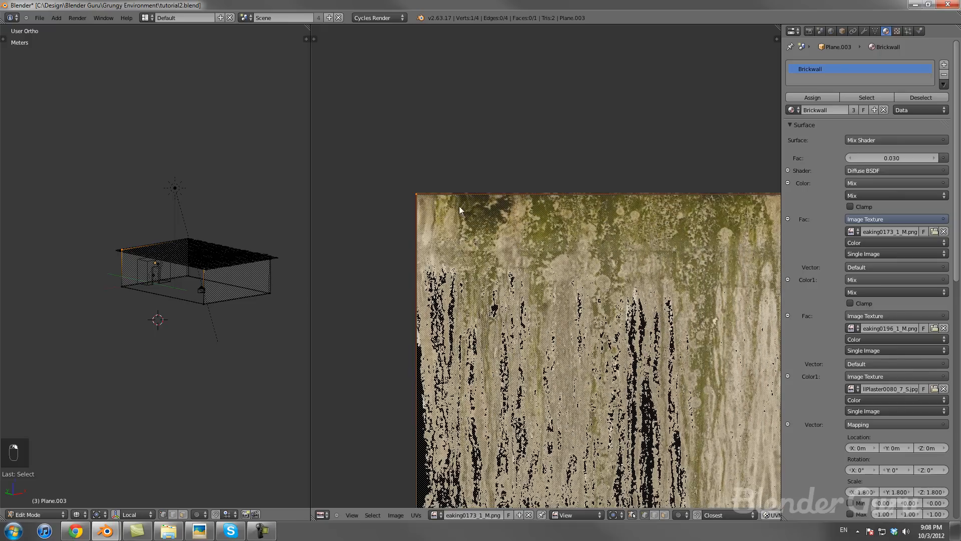
pyautogui.scroll(-7, 514, 242)
pyautogui.scroll(2, 535, 271)
pyautogui.scroll(-5, 665, 268)
# Step: Try lowering the back wall's upper UV edge below the top of the decal image, and undo the move
pyautogui.keyDown('shift'); pyautogui.rightClick(729, 268); pyautogui.keyUp('shift')
pyautogui.press('g')
pyautogui.click(704, 297)
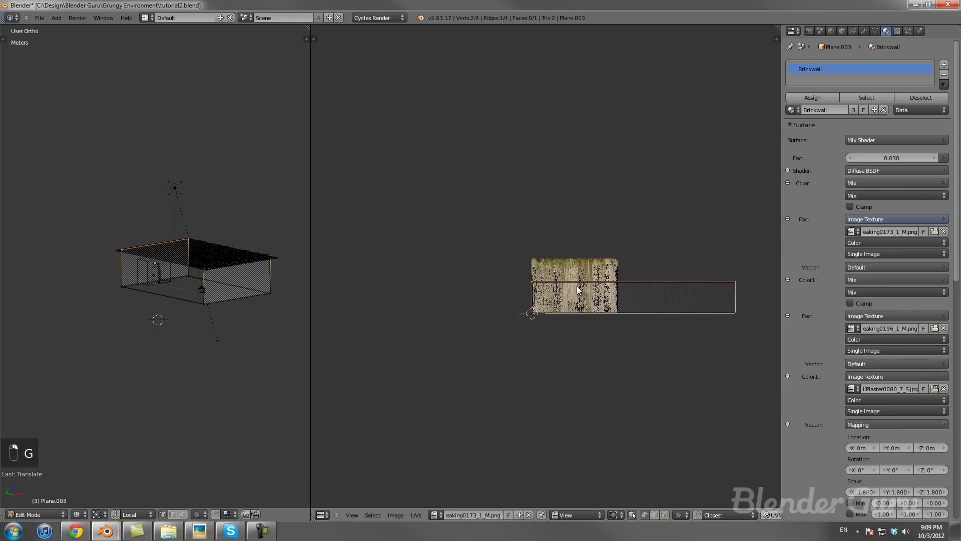
pyautogui.scroll(2, 585, 300)
pyautogui.press('Escape')
pyautogui.hotkey('ctrl', 'z')
# Step: Examine the doorway room's UV layout against the decal image in Edit Mode, and return to Object Mode
pyautogui.scroll(10, 210, 271)
pyautogui.press('Tab')
pyautogui.rightClick(146, 289)
pyautogui.press('Tab')
pyautogui.scroll(2, 433, 277)
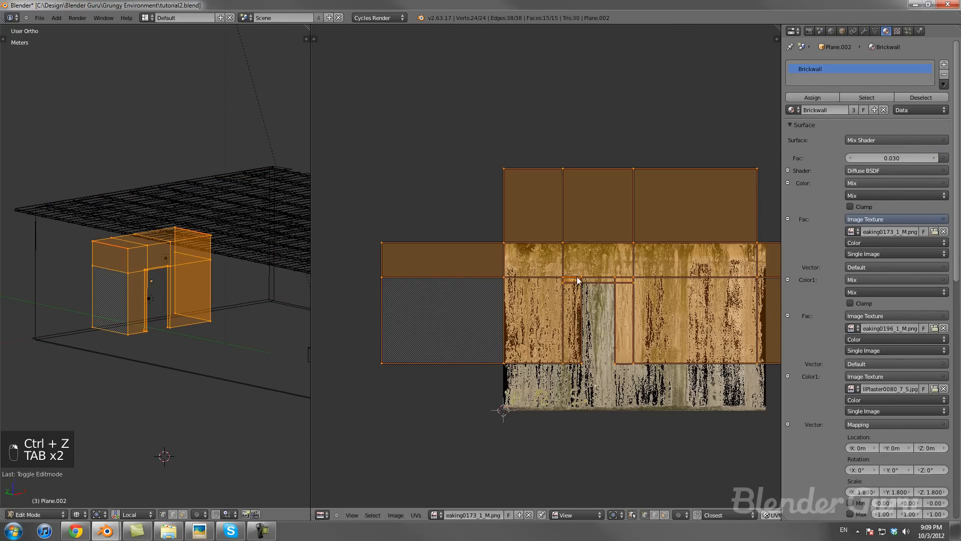
pyautogui.scroll(2, 617, 290)
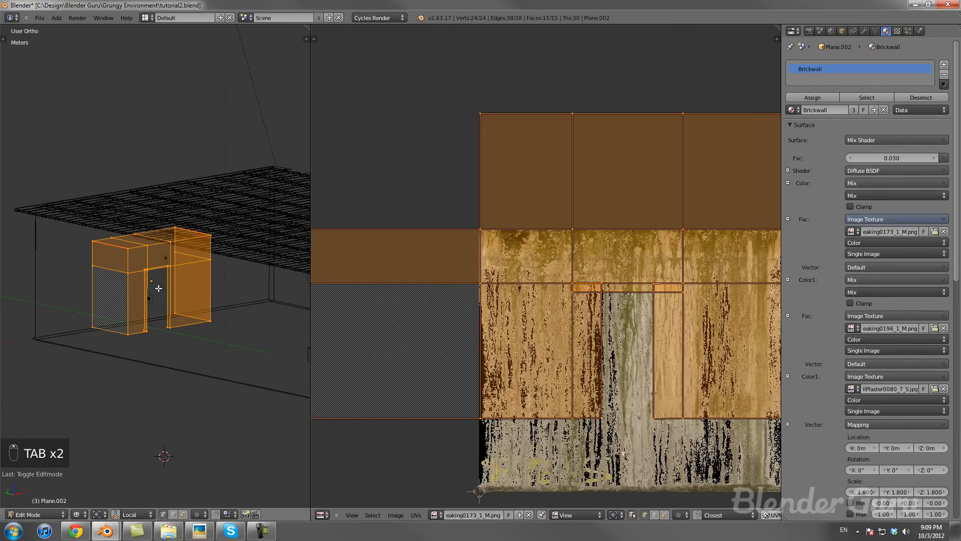
pyautogui.scroll(-4, 649, 299)
pyautogui.scroll(3, 560, 228)
pyautogui.press('Tab')
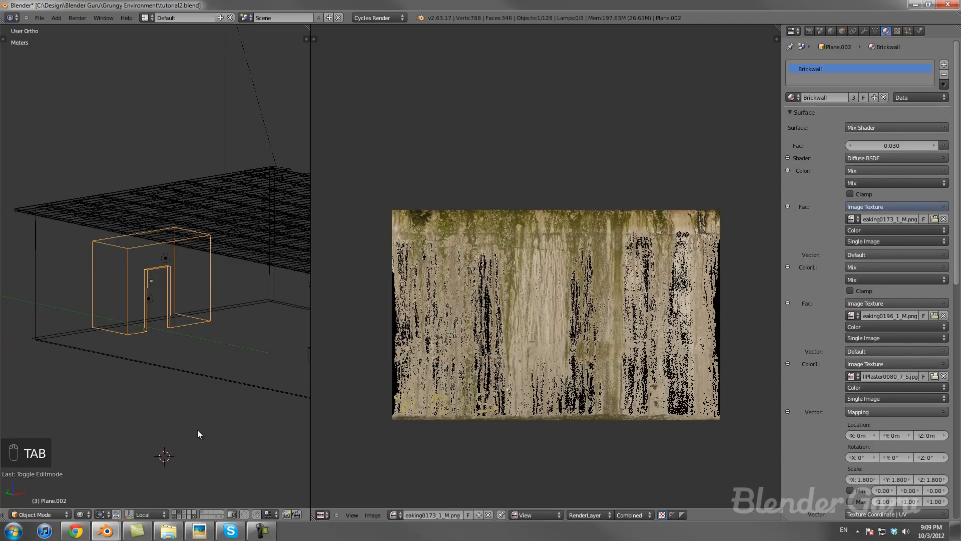
# Step: Turn the image editor area into a 3D View and examine the doorway room through the camera in Rendered shading
pyautogui.click(322, 515)
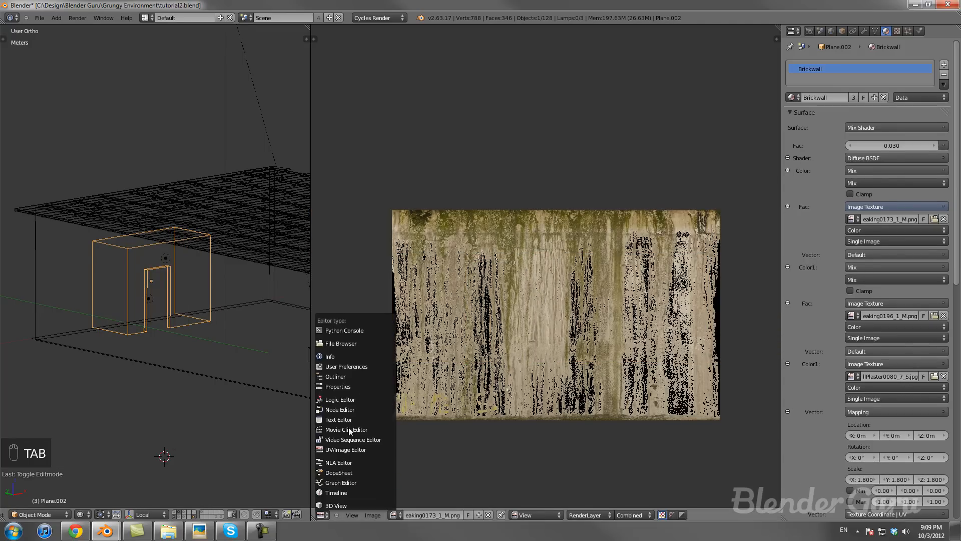
pyautogui.click(342, 506)
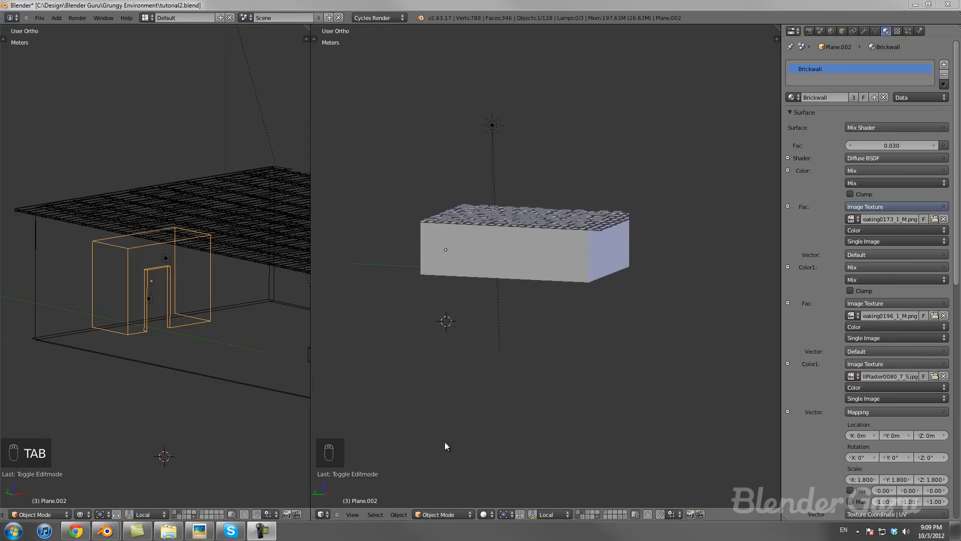
pyautogui.click(423, 440)
pyautogui.click(483, 514)
pyautogui.click(499, 449)
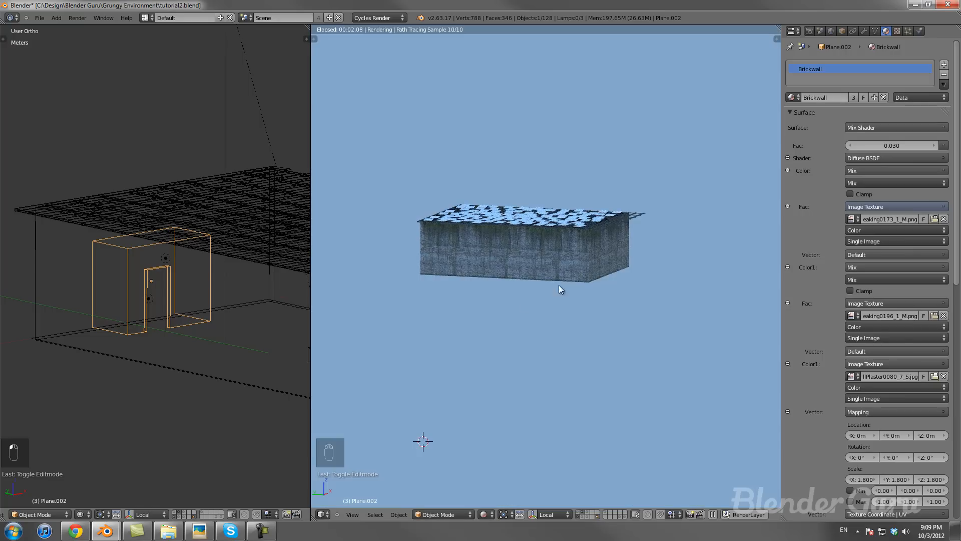
pyautogui.press('KP_0')
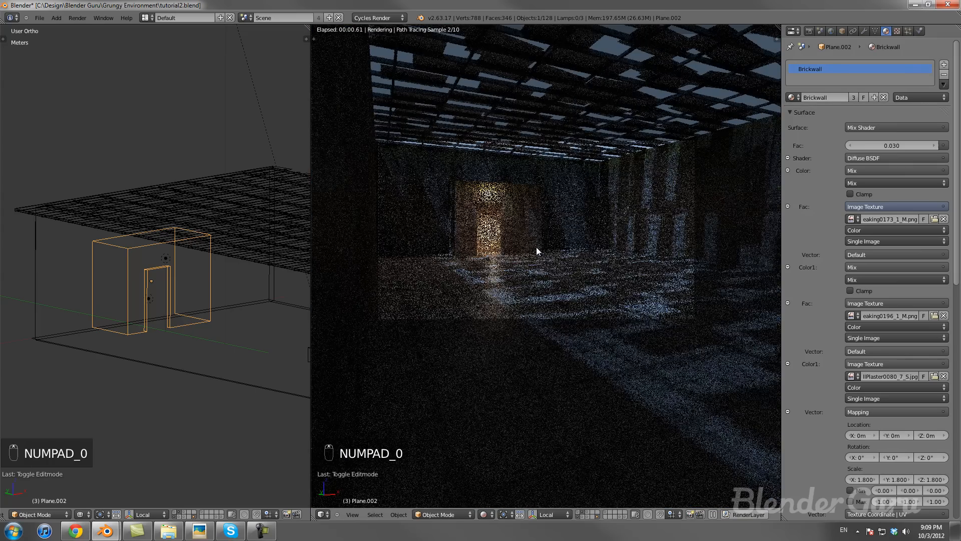
pyautogui.scroll(5, 536, 247)
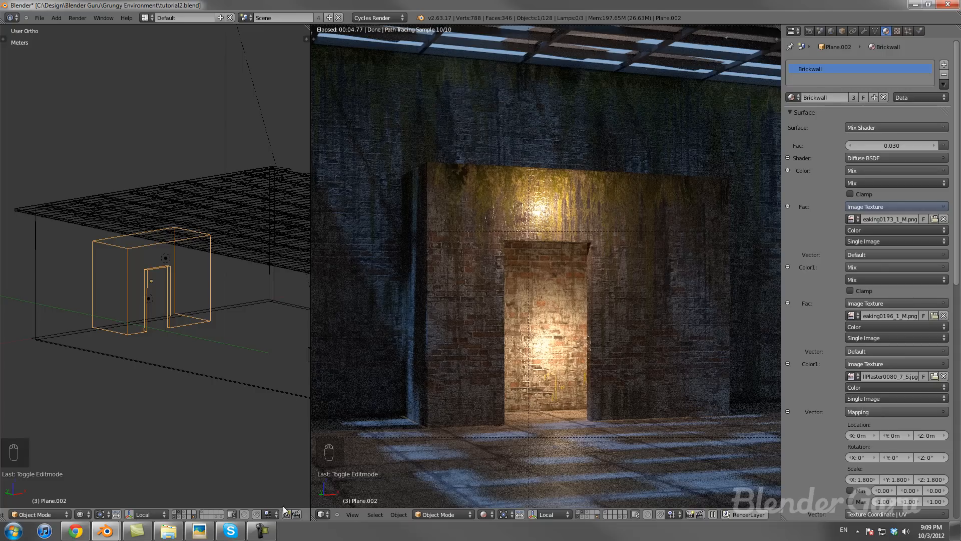
# Step: Return to the Brickwall material's nodes and connect the second decal's Alpha to the Mix Shader's Fac
pyautogui.click(322, 516)
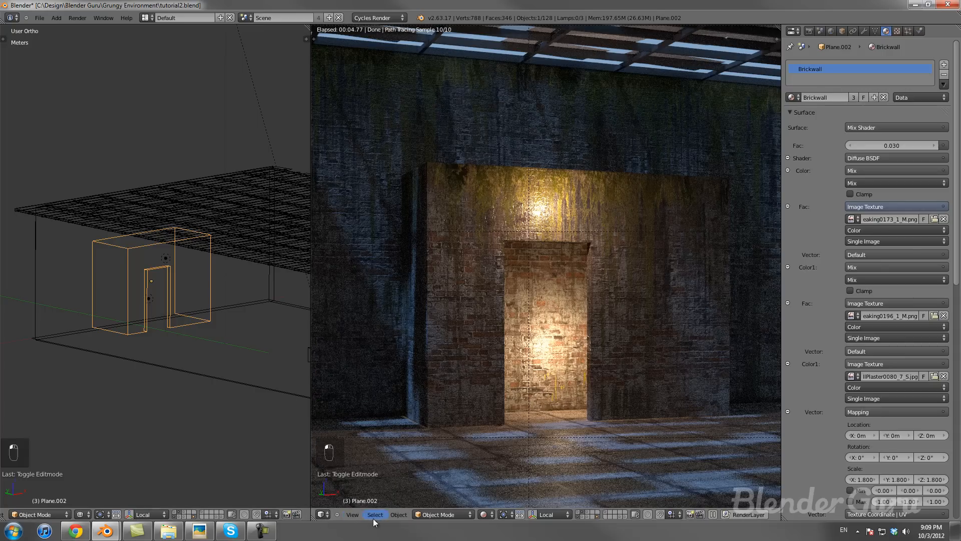
pyautogui.click(322, 515)
pyautogui.click(351, 409)
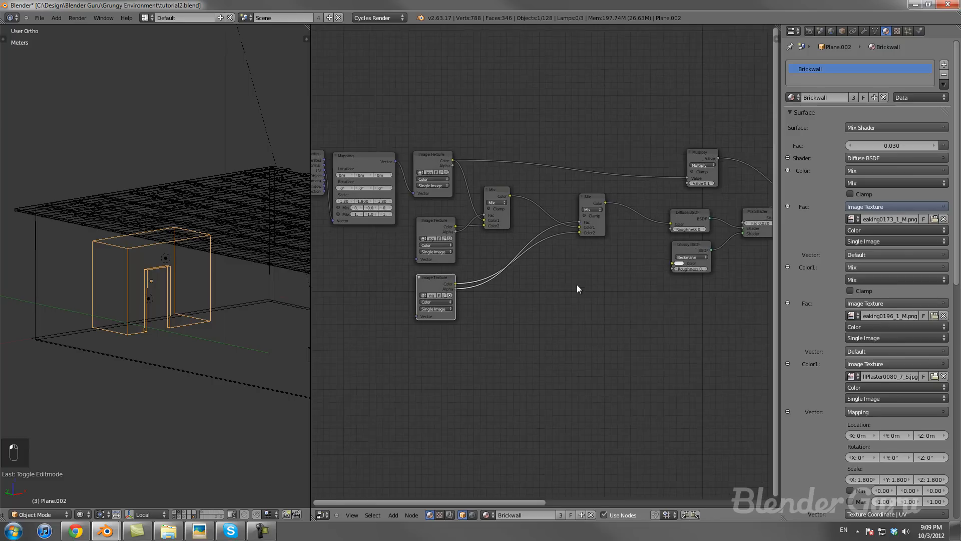
pyautogui.scroll(-1, 589, 271)
pyautogui.moveTo(589, 271); pyautogui.dragTo(528, 315, button='middle')
pyautogui.scroll(-1, 527, 315)
pyautogui.moveTo(527, 243); pyautogui.dragTo(513, 261)
pyautogui.rightClick(512, 261)
pyautogui.click(405, 320)
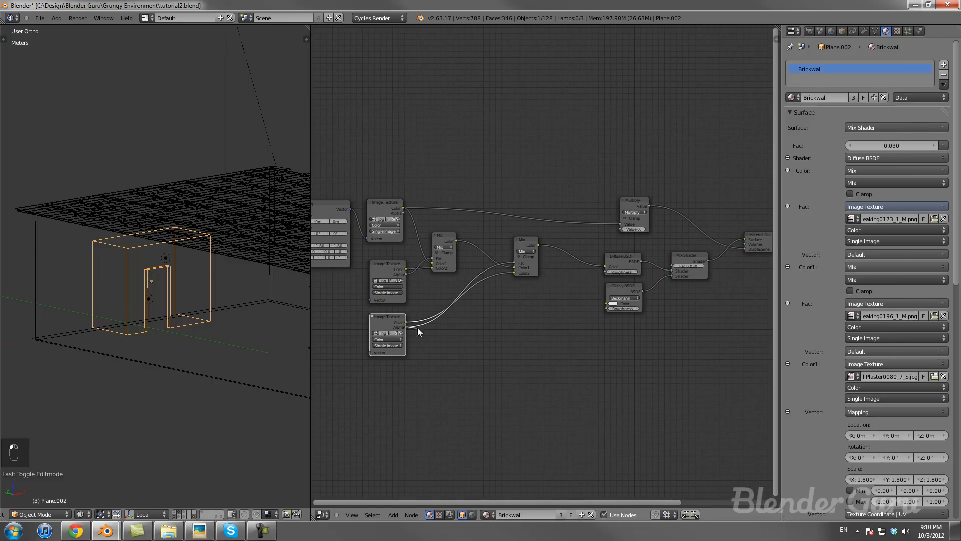
pyautogui.moveTo(456, 329); pyautogui.dragTo(669, 265)
pyautogui.moveTo(695, 280); pyautogui.dragTo(536, 304, button='middle')
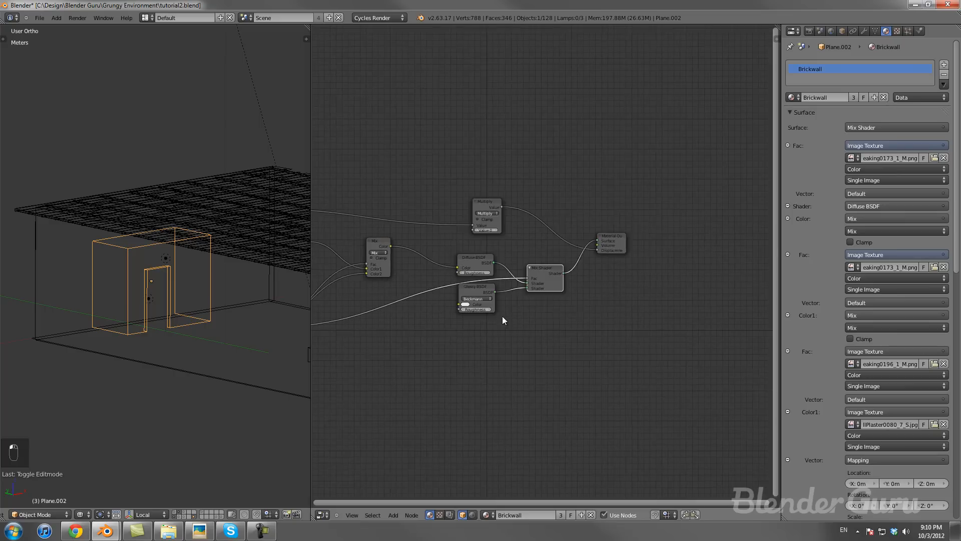
# Step: Disconnect the second decal's Alpha from the Mix Shader's Fac
pyautogui.scroll(3, 499, 335)
pyautogui.scroll(4, 495, 332)
pyautogui.moveTo(458, 314); pyautogui.dragTo(489, 264, button='middle')
pyautogui.moveTo(428, 198); pyautogui.dragTo(432, 192)
pyautogui.moveTo(428, 269); pyautogui.dragTo(434, 280)
pyautogui.moveTo(574, 231); pyautogui.dragTo(538, 257)
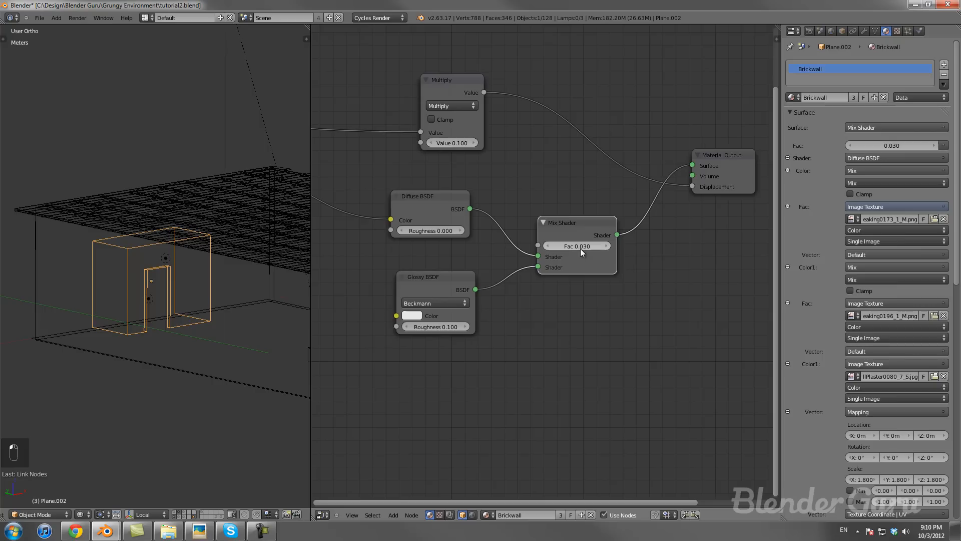
# Step: Reconnect the second decal's Alpha to the Mix Shader's Fac and check its Diffuse and Glossy inputs
pyautogui.scroll(-5, 582, 244)
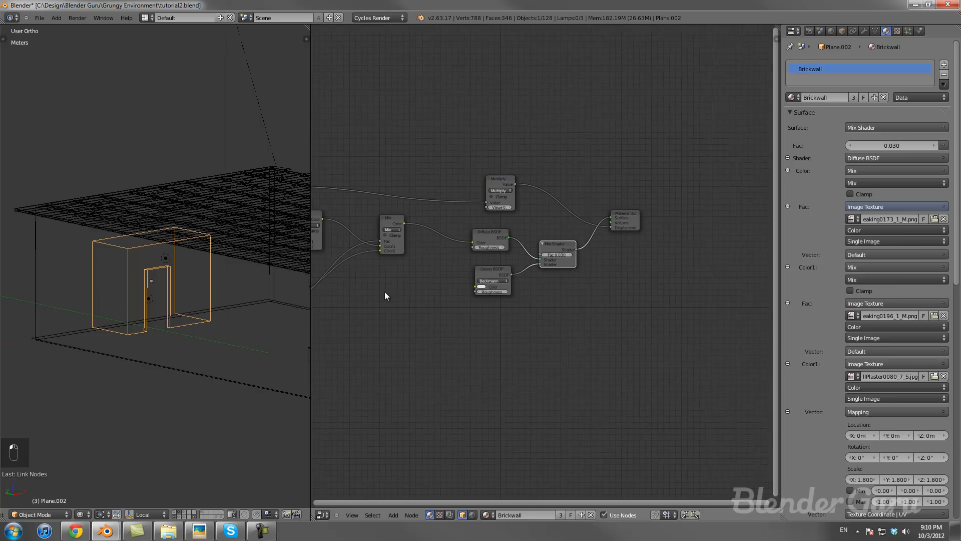
pyautogui.moveTo(387, 284); pyautogui.dragTo(618, 244)
pyautogui.scroll(2, 632, 265)
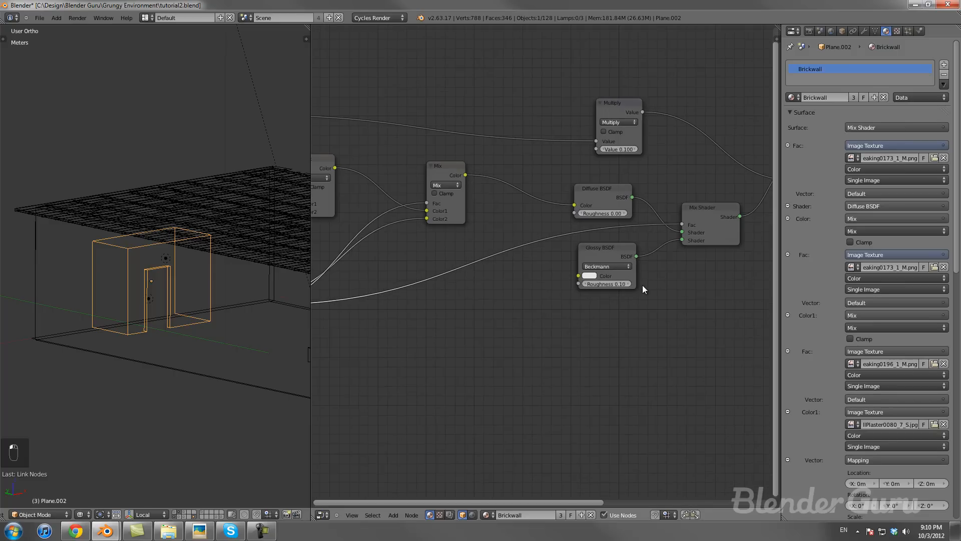
pyautogui.scroll(1, 584, 294)
pyautogui.moveTo(584, 294); pyautogui.dragTo(582, 295, button='middle')
pyautogui.click(615, 231)
pyautogui.click(524, 197)
pyautogui.click(631, 218)
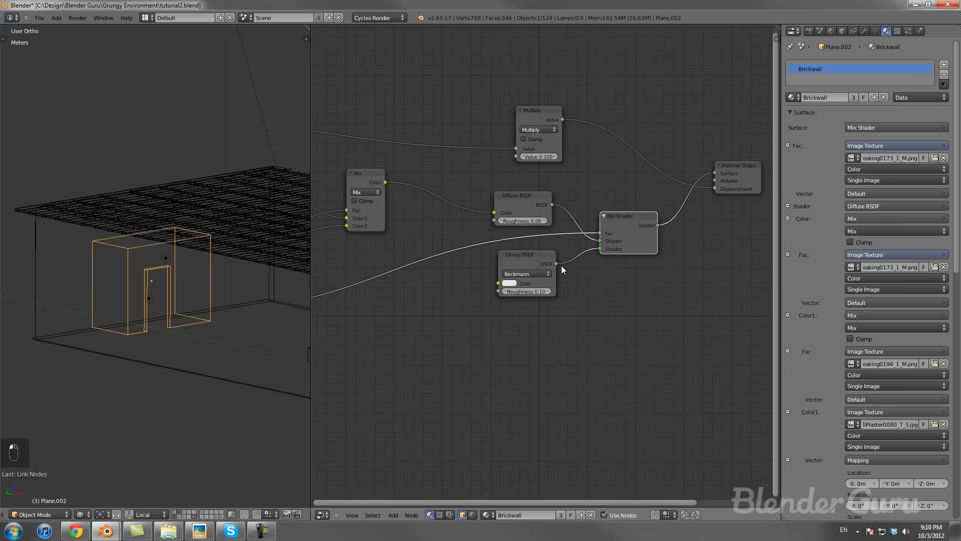
# Step: Move the Glossy BSDF node slightly away from the Mix Shader and switch the 3D viewport to camera view
pyautogui.moveTo(394, 292); pyautogui.dragTo(407, 292)
pyautogui.moveTo(524, 256); pyautogui.dragTo(515, 256)
pyautogui.scroll(3, 180, 352)
pyautogui.press('KP_0')
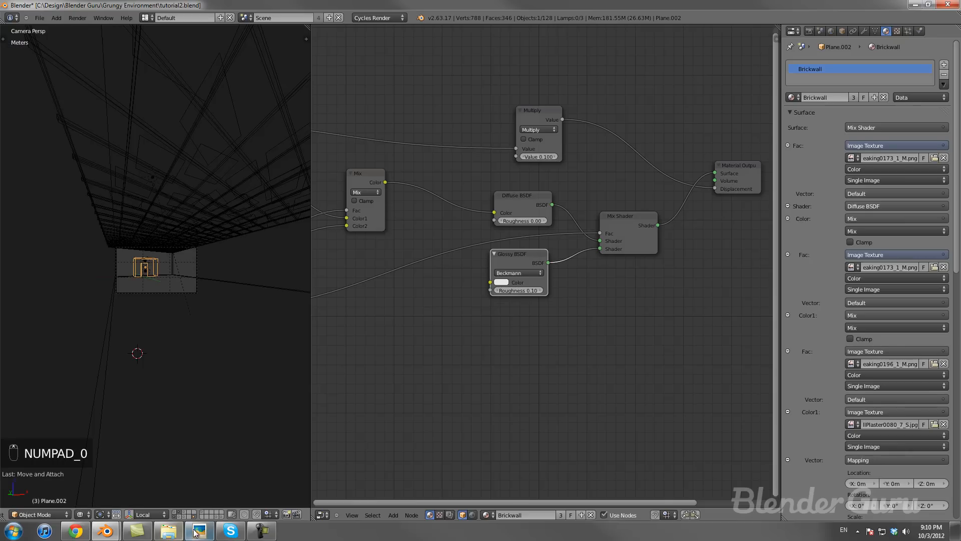
# Step: Switch the 3D viewport to Rendered shading and frame the doorway wall
pyautogui.click(83, 514)
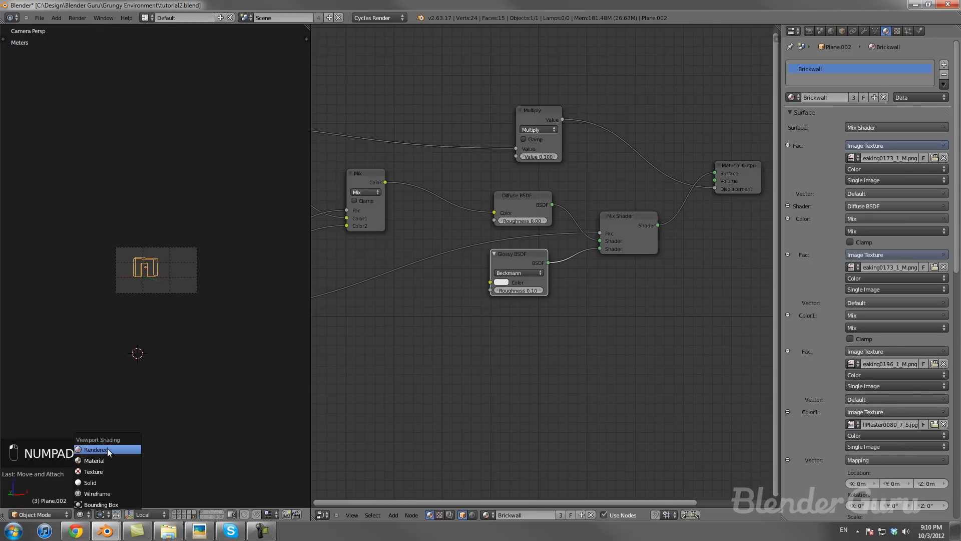
pyautogui.click(107, 448)
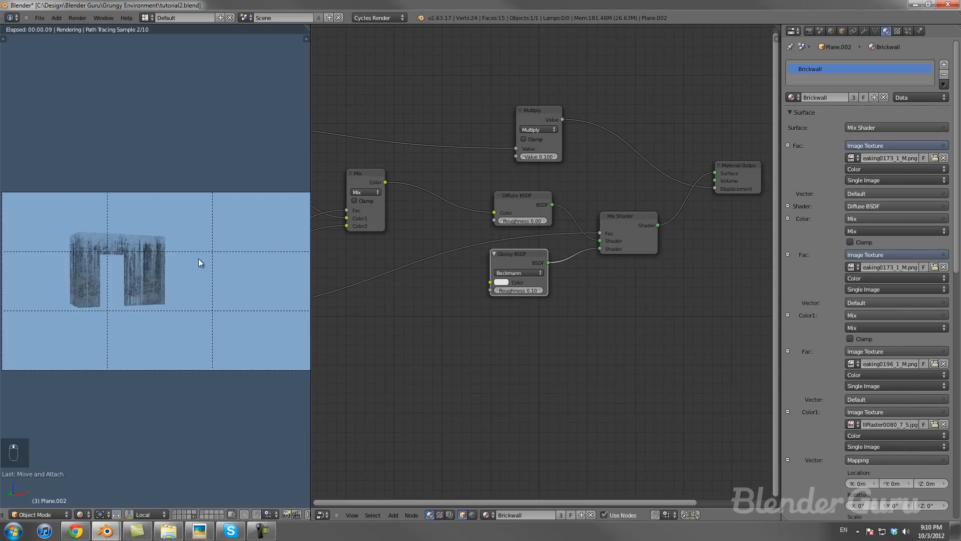
pyautogui.keyDown('shift'); pyautogui.moveTo(129, 272); pyautogui.dragTo(194, 259, button='middle'); pyautogui.keyUp('shift')
pyautogui.scroll(3, 194, 260)
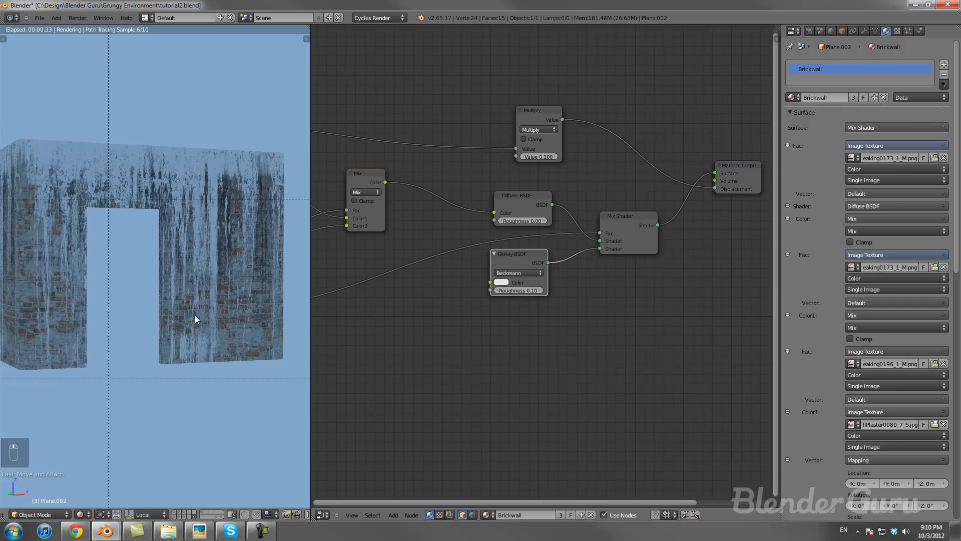
# Step: Show the additional scene layers with the lamp and ceiling panels and check the highlight above the doorway in the rendered preview
pyautogui.keyDown('shift'); pyautogui.click(175, 511); pyautogui.keyUp('shift')
pyautogui.keyDown('shift'); pyautogui.click(175, 511); pyautogui.keyUp('shift')
pyautogui.keyDown('shift'); pyautogui.click(176, 515); pyautogui.keyUp('shift')
pyautogui.scroll(4, 150, 210)
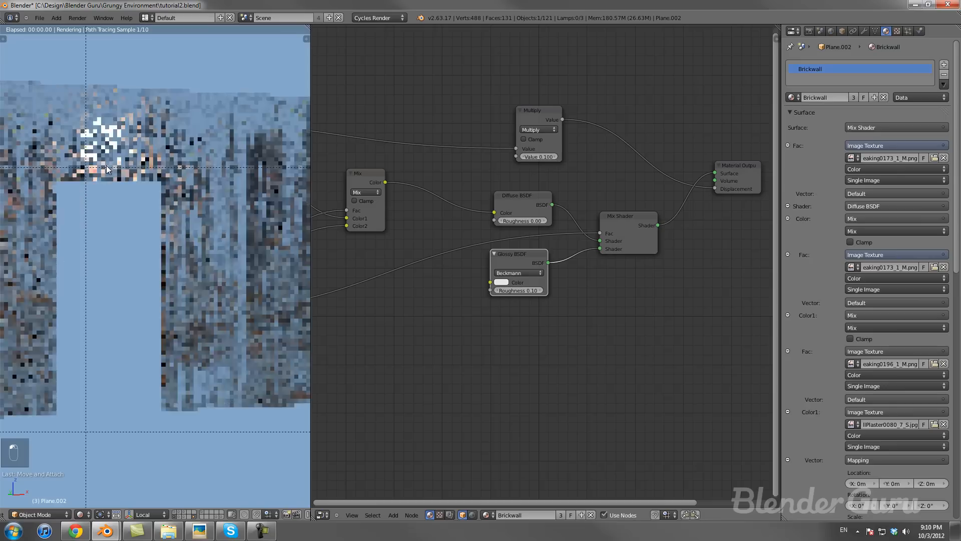
pyautogui.keyDown('shift'); pyautogui.moveTo(179, 246); pyautogui.dragTo(198, 294, button='middle'); pyautogui.keyUp('shift')
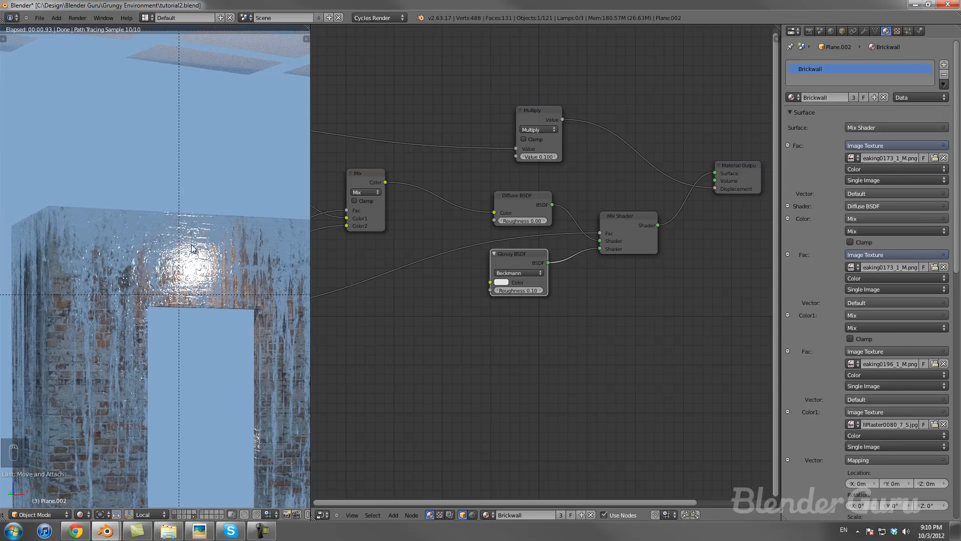
pyautogui.scroll(-1, 587, 323)
# Step: Add a color Mix node and insert it on the link from the second decal's Alpha to the Mix Shader's Fac
pyautogui.moveTo(585, 324); pyautogui.dragTo(616, 309, button='middle')
pyautogui.scroll(-3, 449, 281)
pyautogui.scroll(-2, 133, 300)
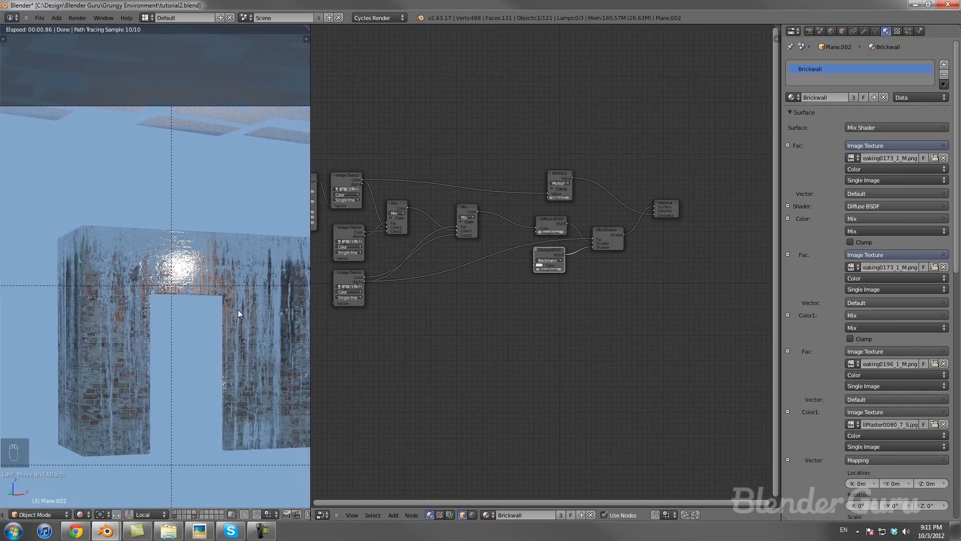
pyautogui.scroll(1, 479, 298)
pyautogui.scroll(1, 486, 288)
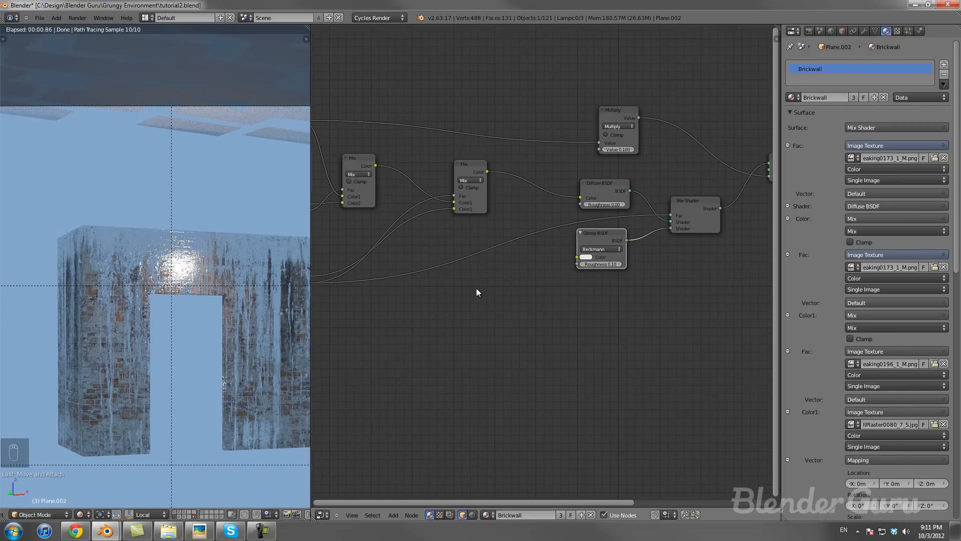
pyautogui.hotkey('shift', 'a')
pyautogui.moveTo(477, 290)
pyautogui.click(515, 311)
pyautogui.press('g')
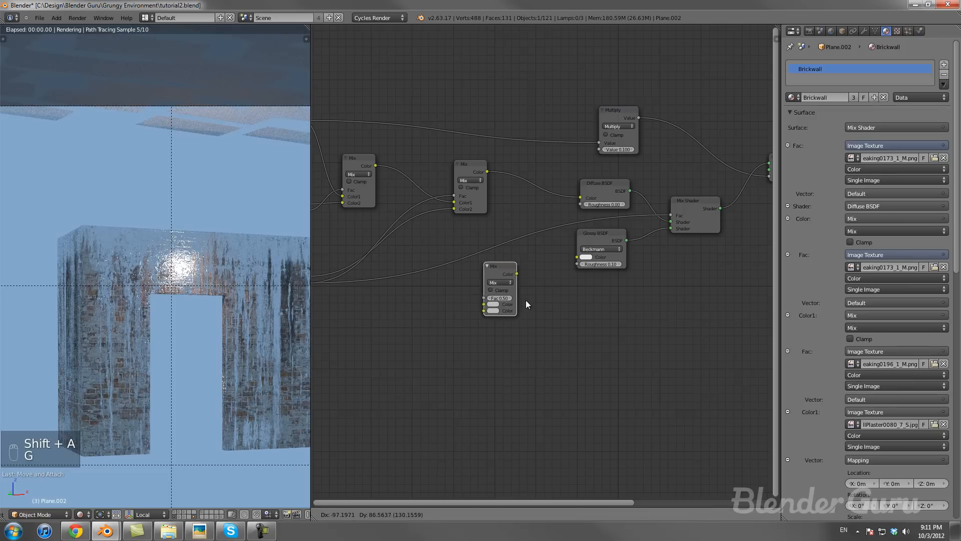
pyautogui.click(520, 287)
pyautogui.scroll(2, 475, 320)
# Step: Set the new Mix node's Color2 to black and its Fac to 0.800
pyautogui.click(453, 284)
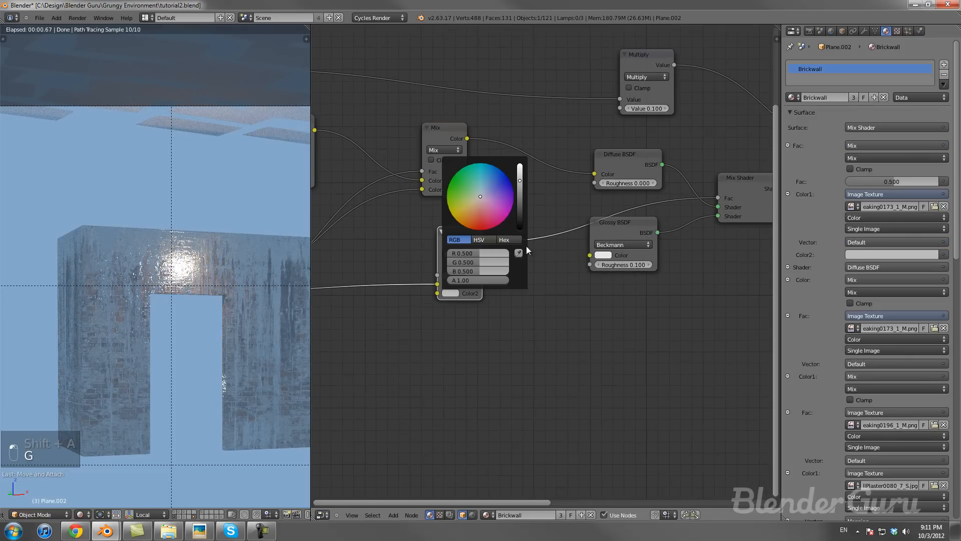
pyautogui.moveTo(518, 213); pyautogui.dragTo(519, 229)
pyautogui.click(449, 275)
pyautogui.moveTo(449, 274); pyautogui.dragTo(470, 279)
pyautogui.scroll(1, 464, 351)
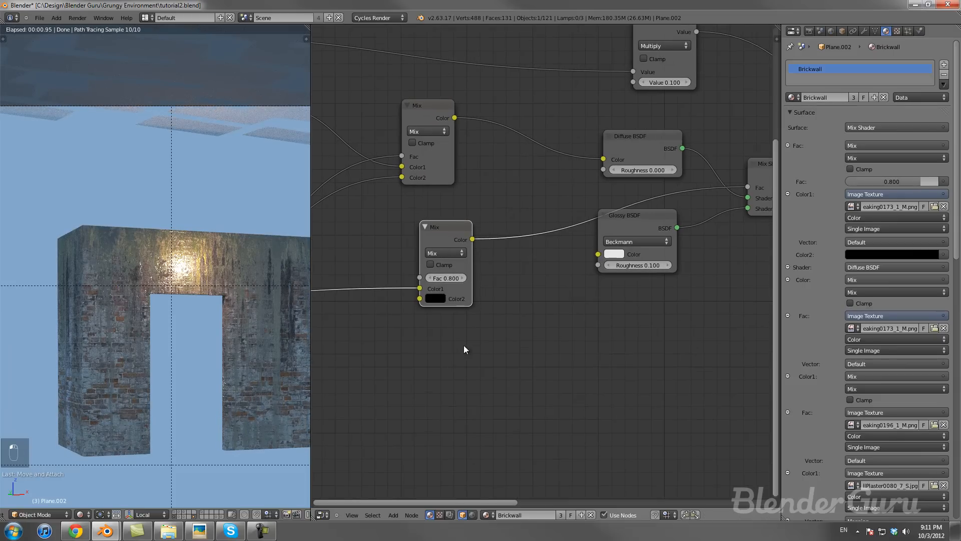
# Step: Raise the new Mix node's Fac to 0.900 for a weaker gloss
pyautogui.click(456, 281)
pyautogui.click(453, 277)
pyautogui.press('Return')
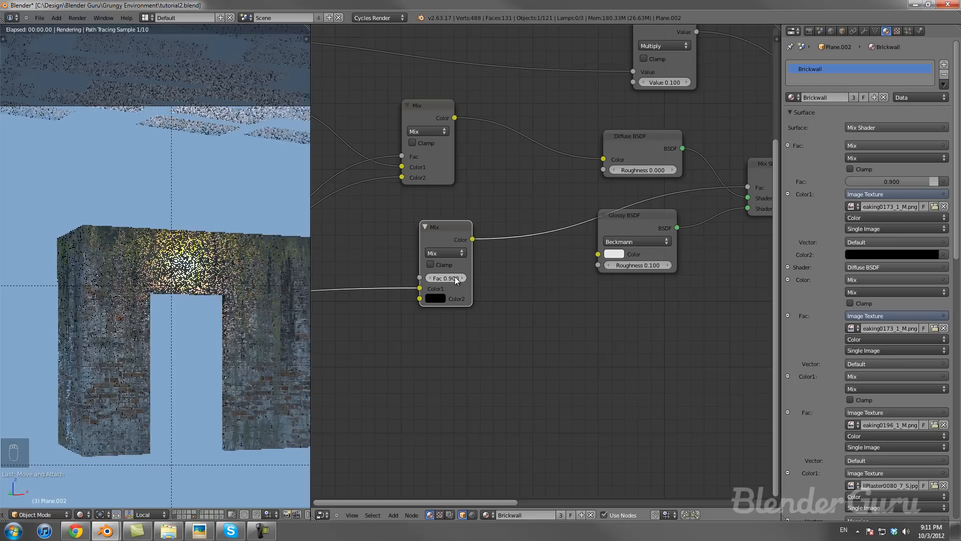
# Step: Examine the reduced glossy reflections on the wall above the doorway, both close up and from farther away
pyautogui.scroll(3, 255, 329)
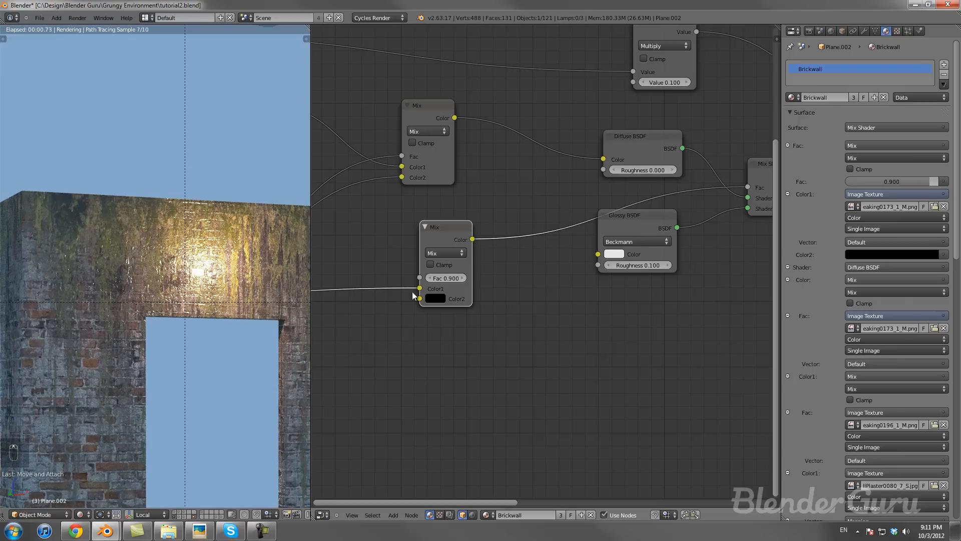
pyautogui.scroll(1, 280, 299)
pyautogui.scroll(-2, 505, 289)
pyautogui.moveTo(532, 258); pyautogui.dragTo(483, 309, button='middle')
pyautogui.scroll(-1, 233, 295)
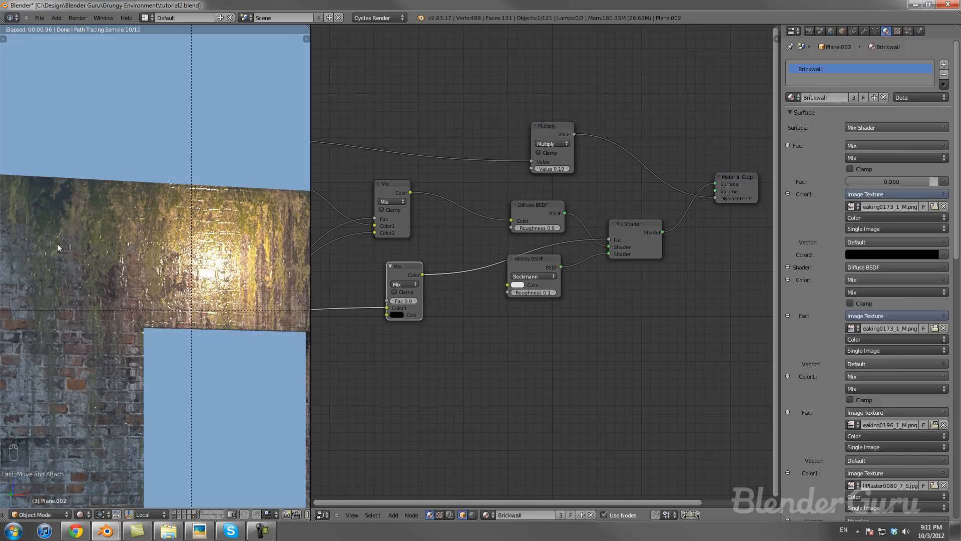
pyautogui.scroll(-1, 102, 308)
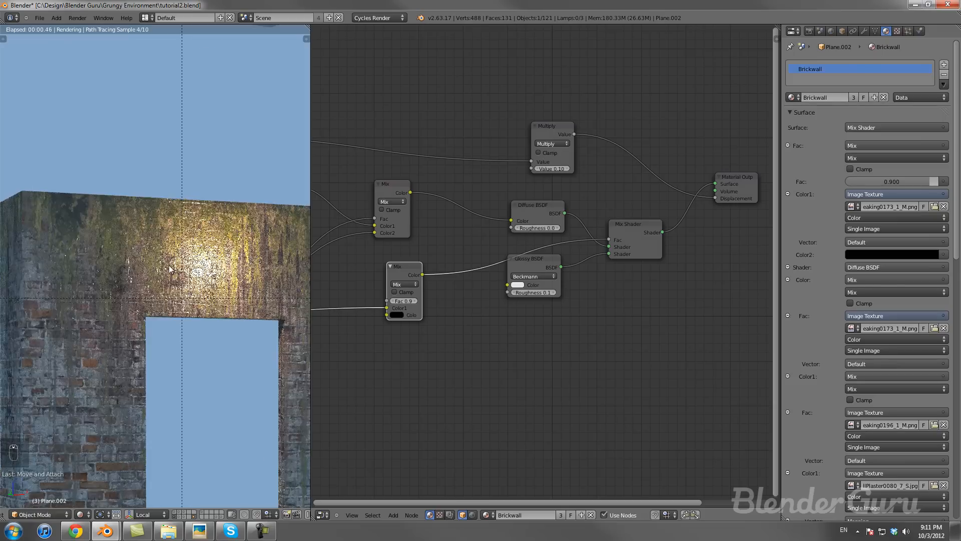
pyautogui.scroll(-2, 105, 312)
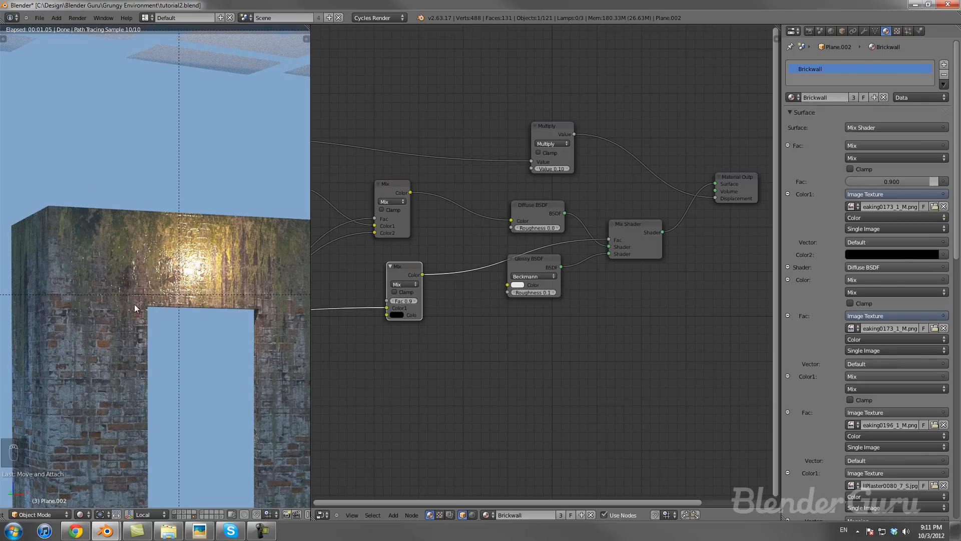
pyautogui.scroll(-2, 145, 363)
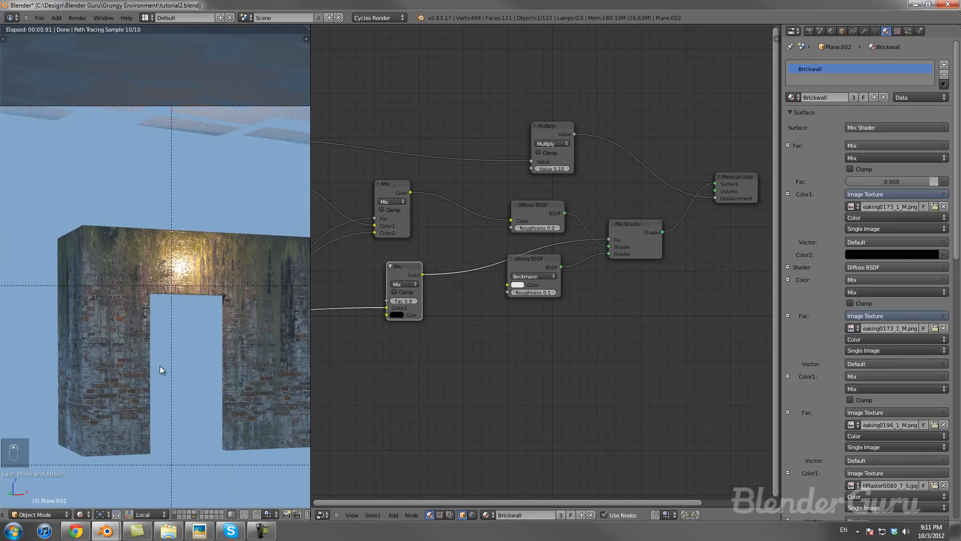
pyautogui.scroll(-3, 500, 347)
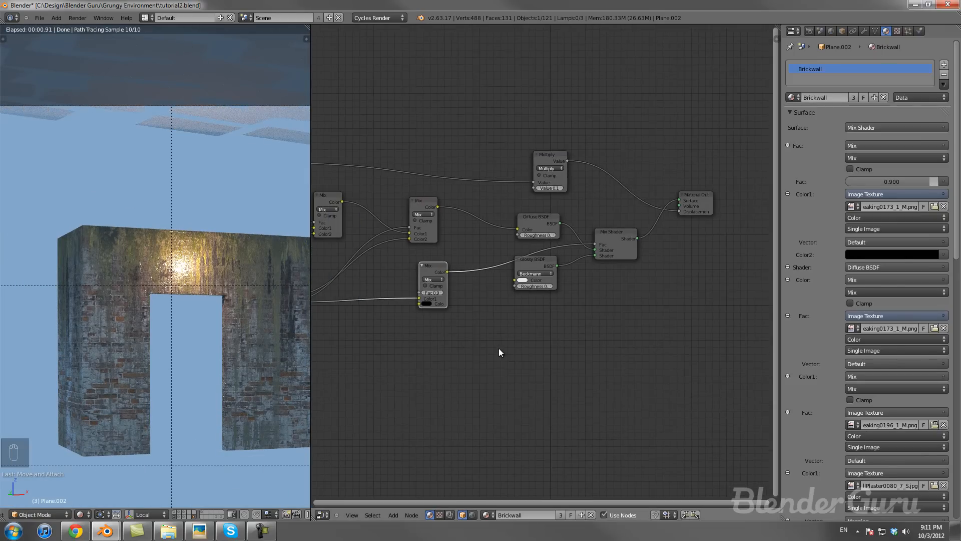
# Step: Try driving the displacement Multiply node's Value with the new Mix node's Color output and inspect the wall surface up close
pyautogui.moveTo(600, 319); pyautogui.dragTo(515, 338, button='middle')
pyautogui.scroll(1, 501, 290)
pyautogui.moveTo(354, 296); pyautogui.dragTo(444, 293, button='middle')
pyautogui.moveTo(444, 294); pyautogui.dragTo(480, 220)
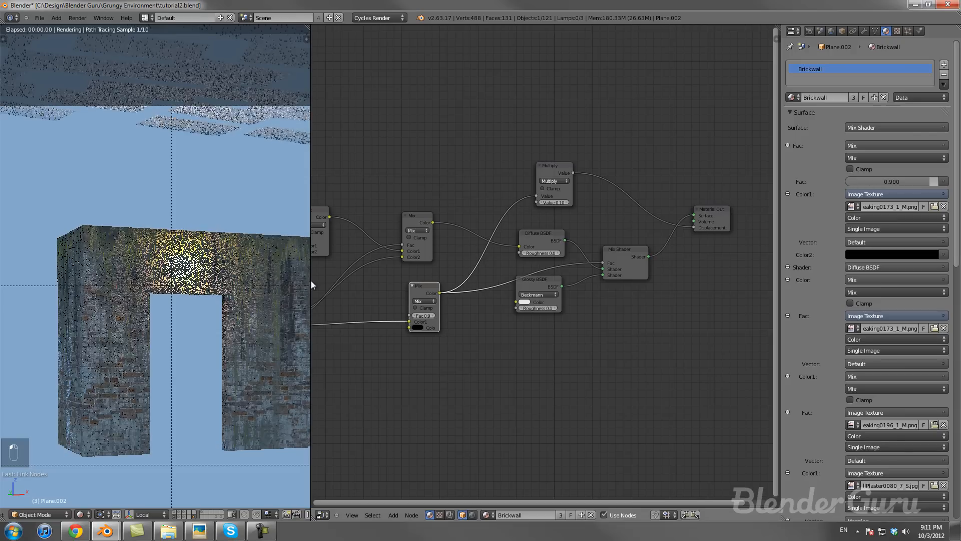
pyautogui.scroll(3, 261, 296)
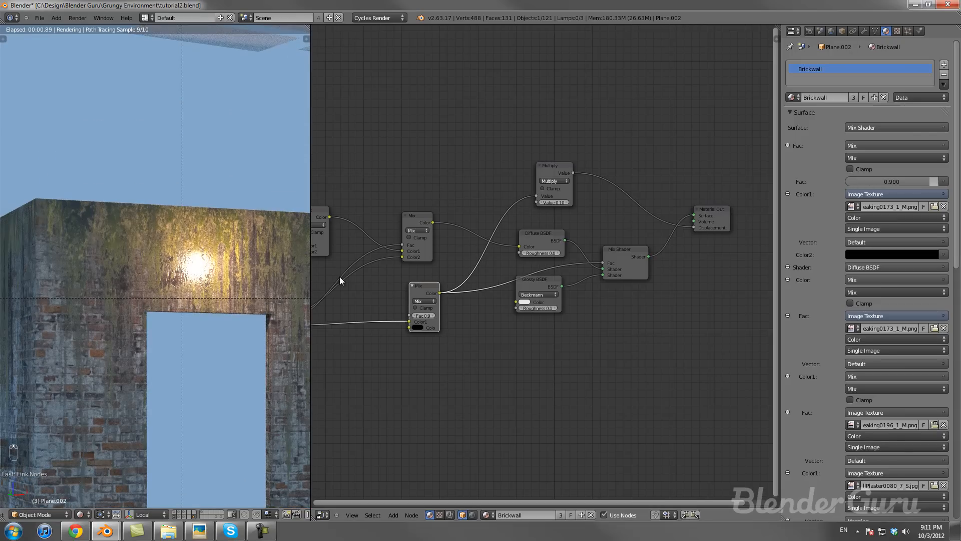
pyautogui.scroll(3, 192, 308)
pyautogui.scroll(1, 192, 305)
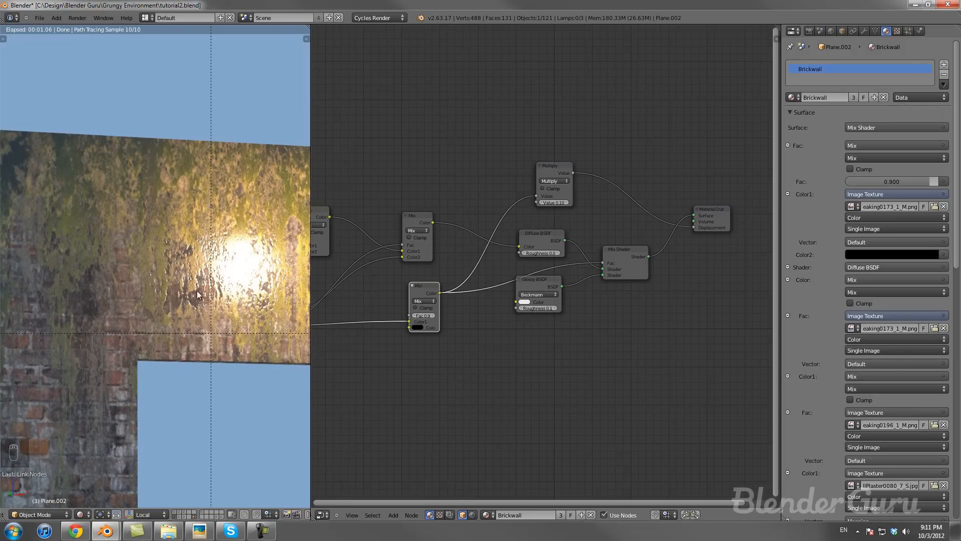
# Step: Reconnect the brick Image Texture's Color to the Multiply node's Value in place of the Mix node's output
pyautogui.scroll(-2, 431, 239)
pyautogui.moveTo(430, 235); pyautogui.dragTo(453, 243, button='middle')
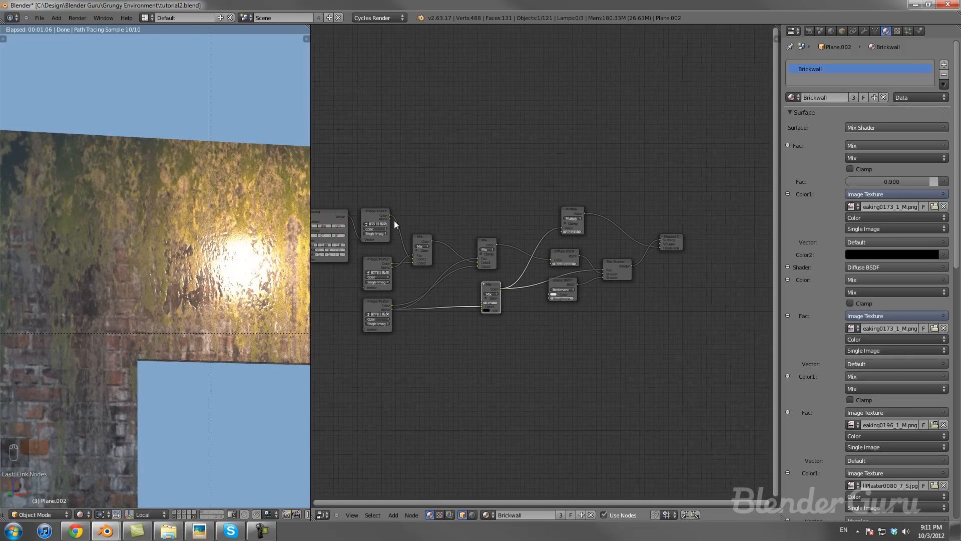
pyautogui.moveTo(390, 215); pyautogui.dragTo(543, 233)
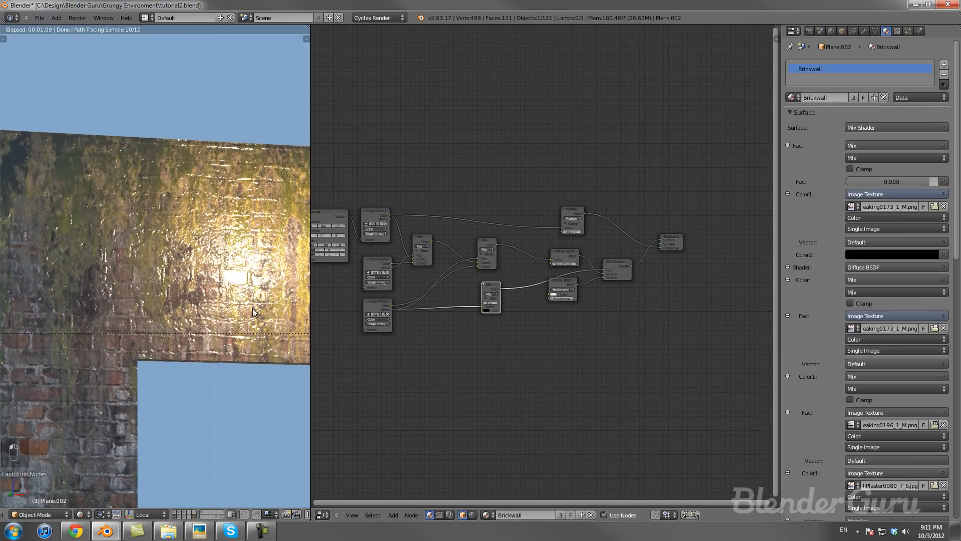
# Step: Zoom back out from the wall and return the 3D viewport to Solid shading
pyautogui.scroll(-4, 253, 326)
pyautogui.scroll(-1, 489, 349)
pyautogui.scroll(-2, 196, 361)
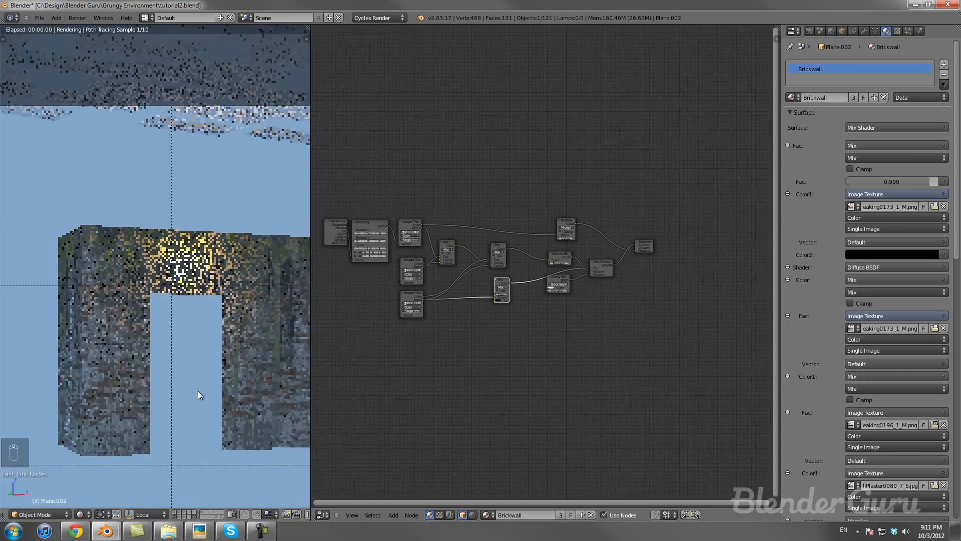
pyautogui.click(81, 514)
pyautogui.click(119, 481)
pyautogui.scroll(-3, 198, 350)
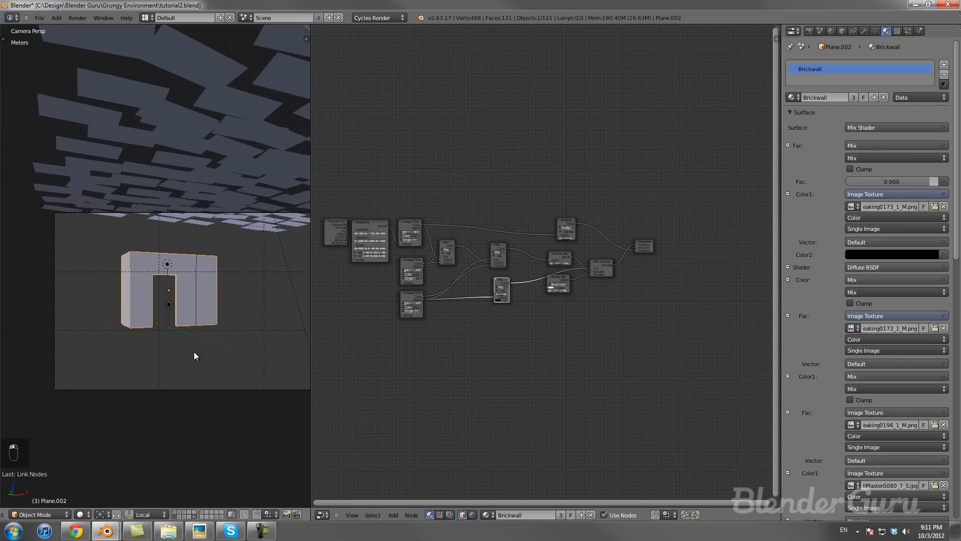
# Step: Make the remaining scene layers visible to bring back the full warehouse with its furniture, walls and floor
pyautogui.keyDown('shift'); pyautogui.click(179, 512); pyautogui.keyUp('shift')
pyautogui.scroll(1, 180, 367)
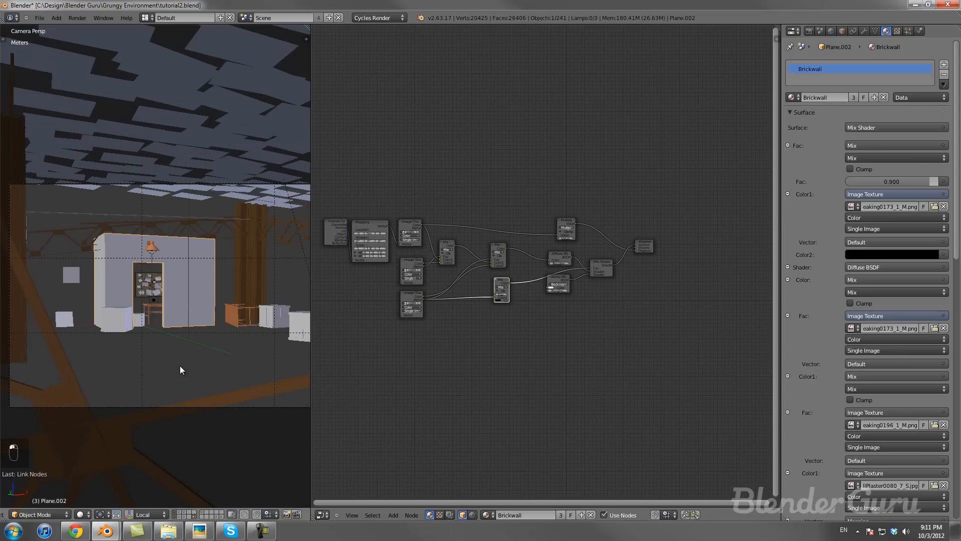
pyautogui.keyDown('shift'); pyautogui.click(184, 512); pyautogui.keyUp('shift')
pyautogui.keyDown('shift'); pyautogui.click(186, 516); pyautogui.keyUp('shift')
pyautogui.keyDown('shift'); pyautogui.click(182, 516); pyautogui.keyUp('shift')
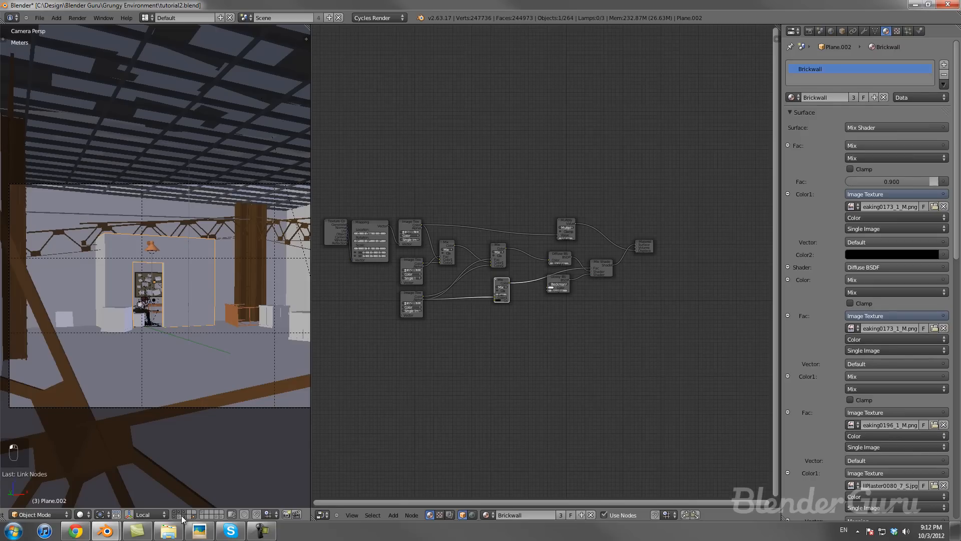
# Step: Save the file and render a still image of the scene at the current render settings
pyautogui.hotkey('ctrl', 's')
pyautogui.hotkey('ctrl', 's')
pyautogui.click(808, 31)
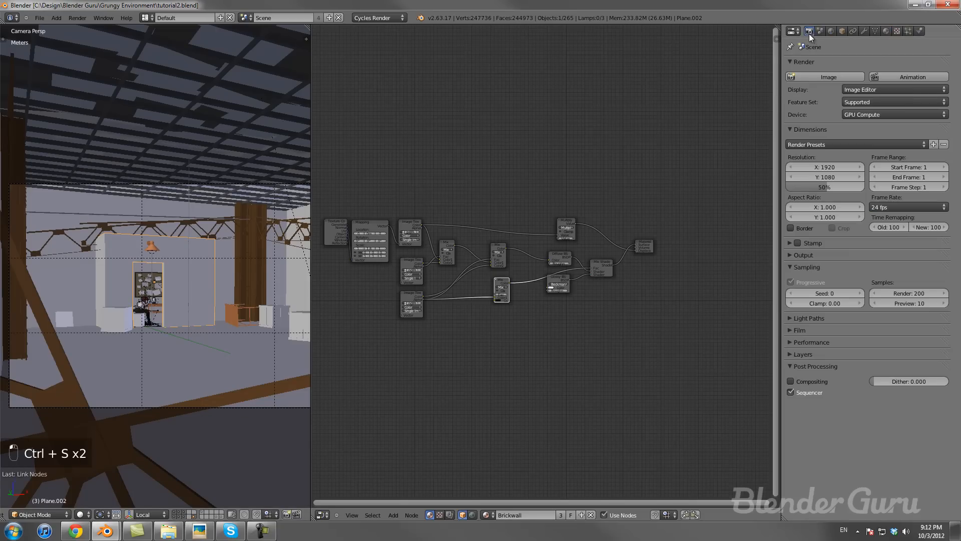
pyautogui.click(821, 76)
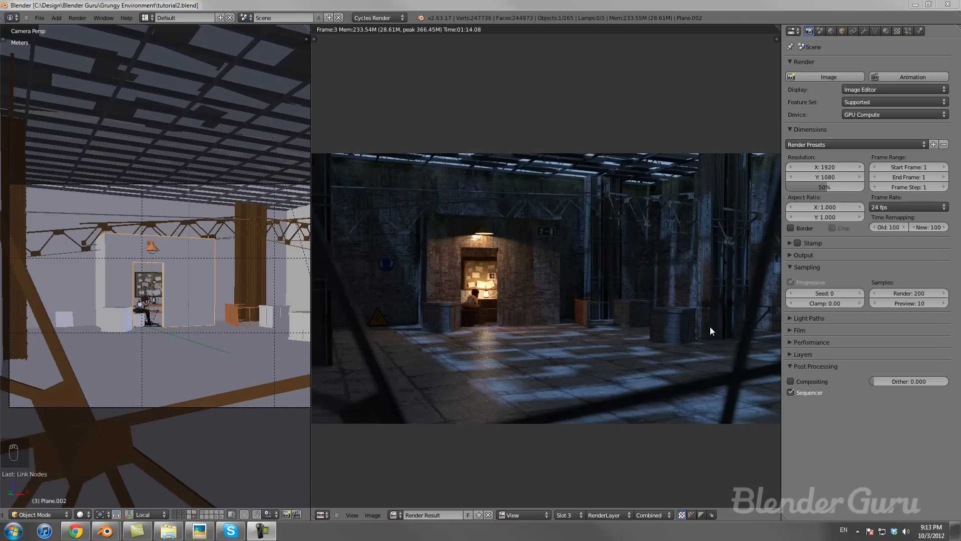
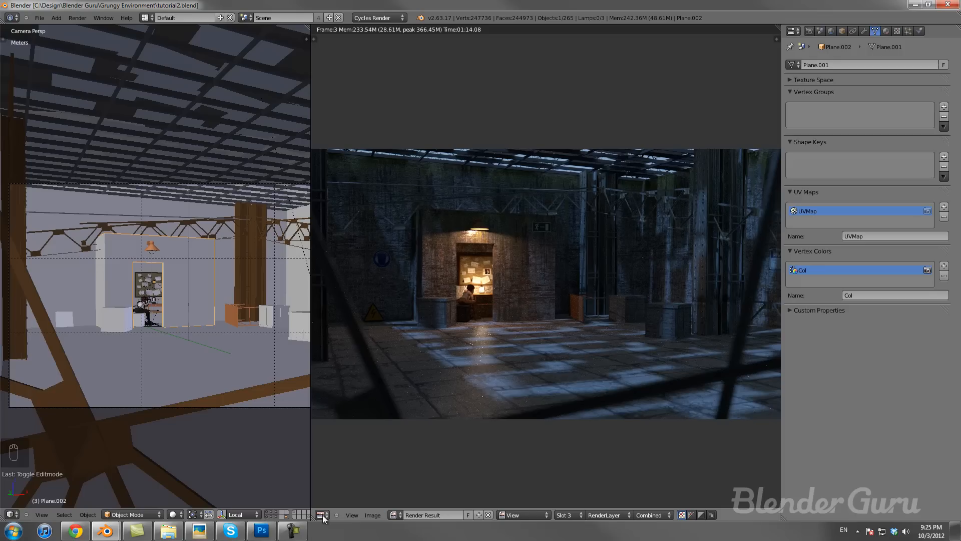
# Step: Clear the render result from the image editor and enter Edit Mode on the wall to show its UV layout
pyautogui.press('Escape')
pyautogui.press('Escape')
pyautogui.press('Escape')
pyautogui.click(489, 515)
pyautogui.scroll(2, 170, 301)
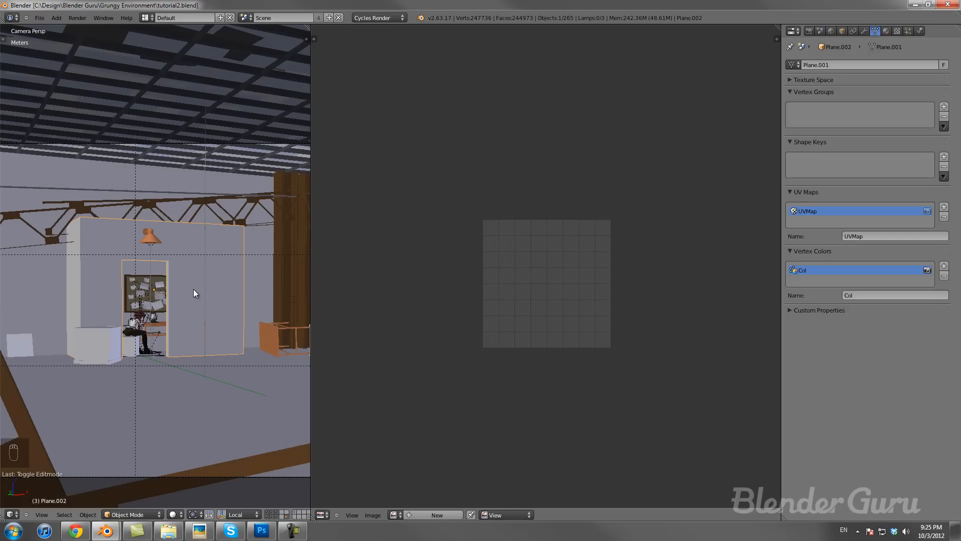
pyautogui.press('Tab')
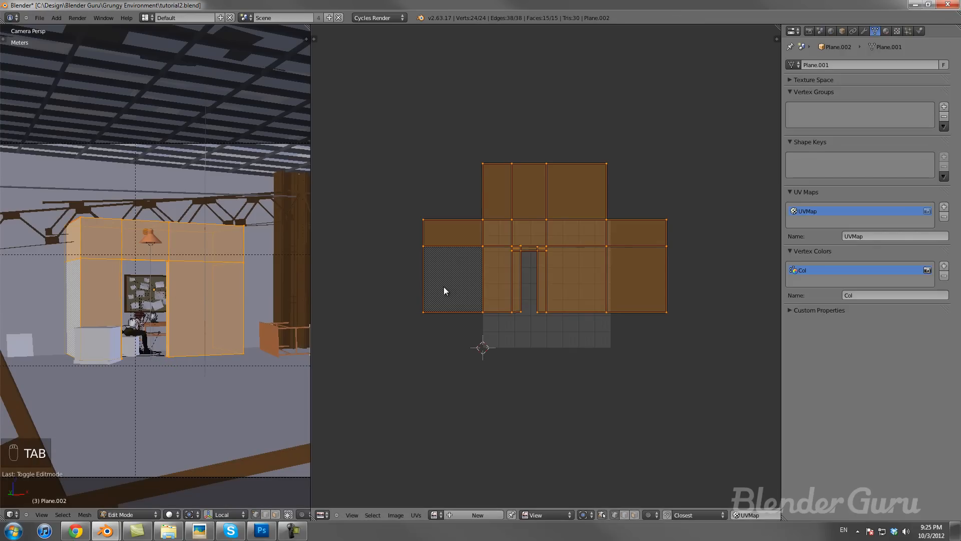
pyautogui.scroll(2, 670, 234)
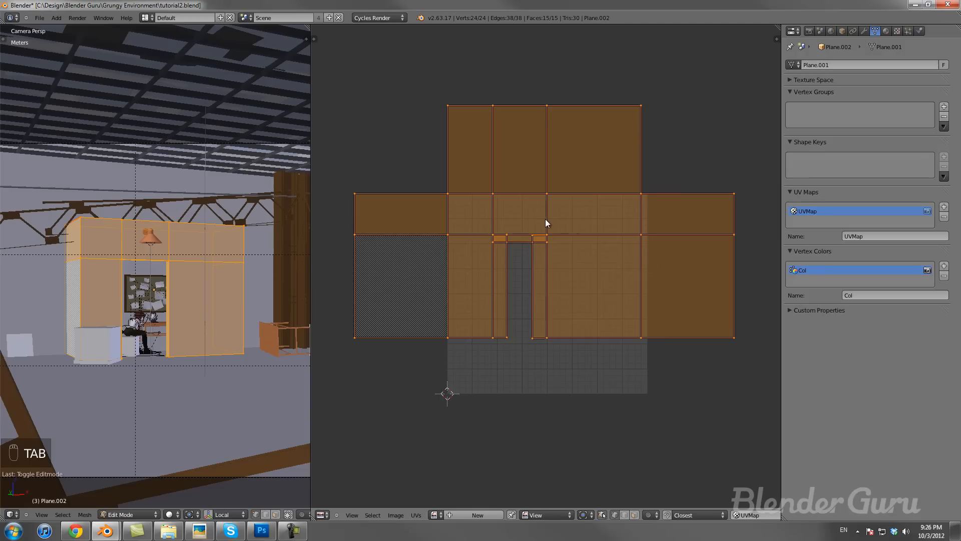
# Step: Deselect all of the wall's geometry and add a second UV map named Graffiti
pyautogui.rightClick(510, 239)
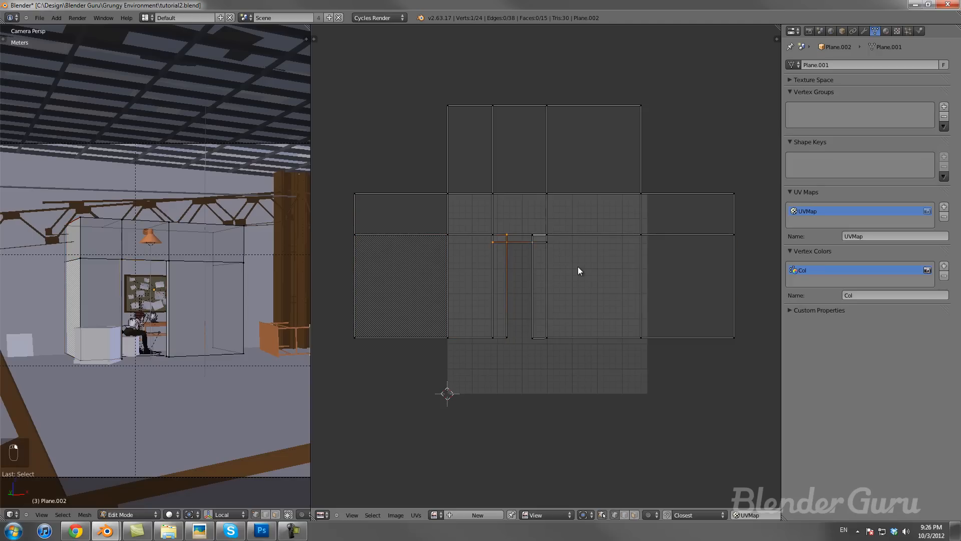
pyautogui.press('a')
pyautogui.click(944, 208)
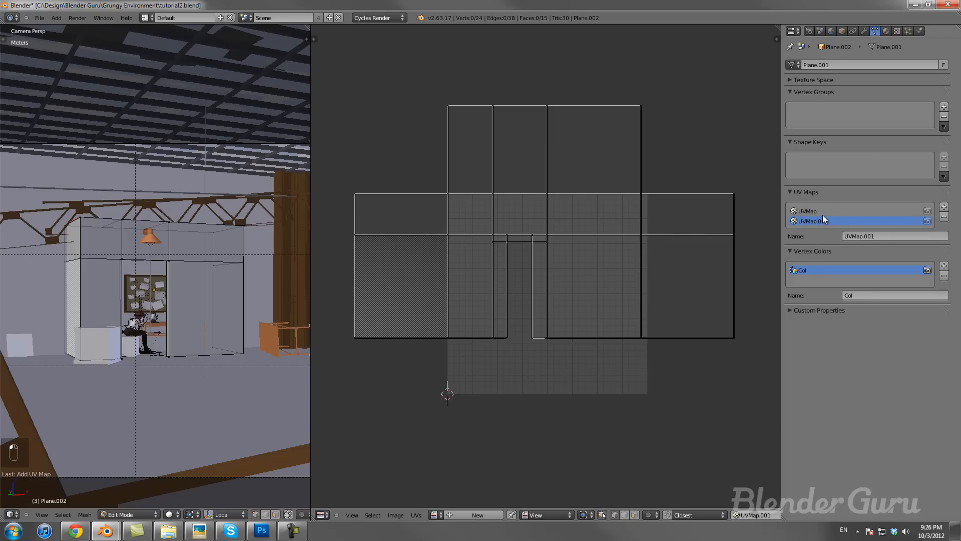
pyautogui.click(869, 236)
pyautogui.write('Graffiti')
pyautogui.press('Return')
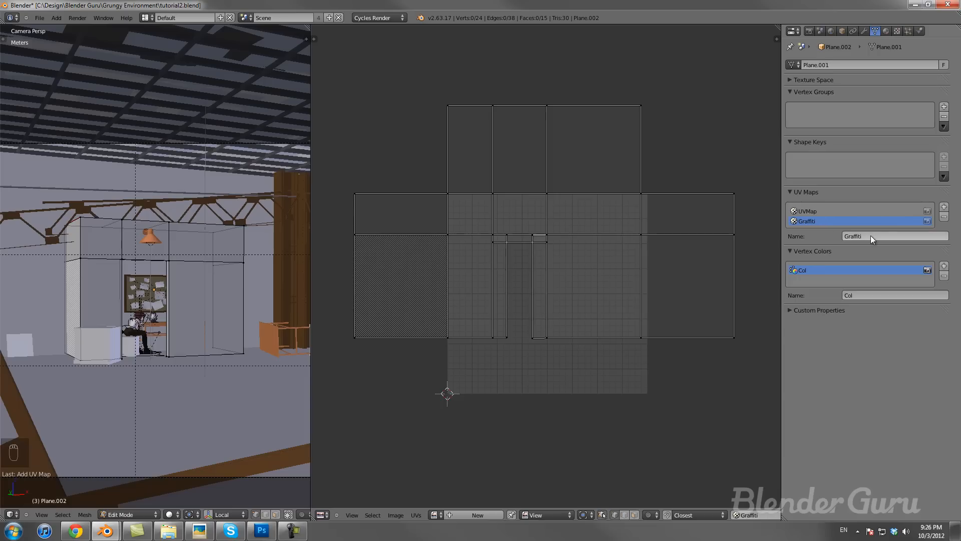
# Step: Select all of the wall's UVs in the Graffiti map and move them down along Y onto the grid's lower edge
pyautogui.press('a')
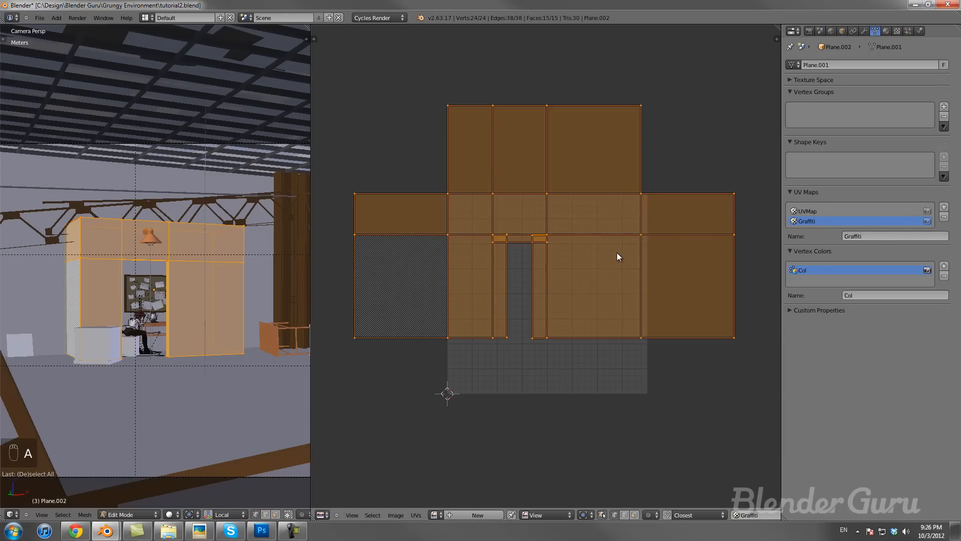
pyautogui.press('g')
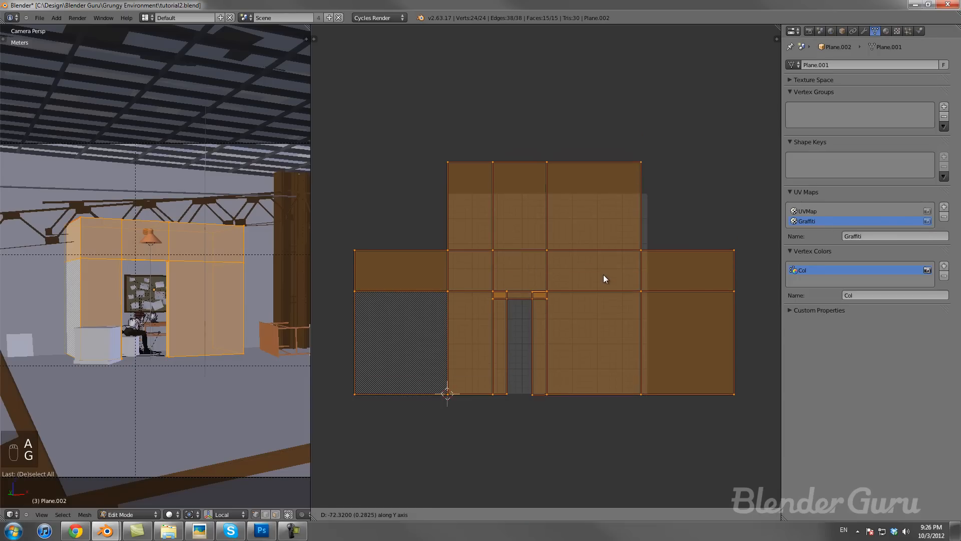
pyautogui.click(603, 274)
# Step: Nudge the wall's UVs slightly along X and Y so the front face sits centred on the UV grid with its base aligned
pyautogui.moveTo(603, 271); pyautogui.dragTo(620, 192, button='middle')
pyautogui.scroll(2, 544, 182)
pyautogui.press('g')
pyautogui.click(554, 184)
pyautogui.scroll(-1, 555, 184)
pyautogui.press('g')
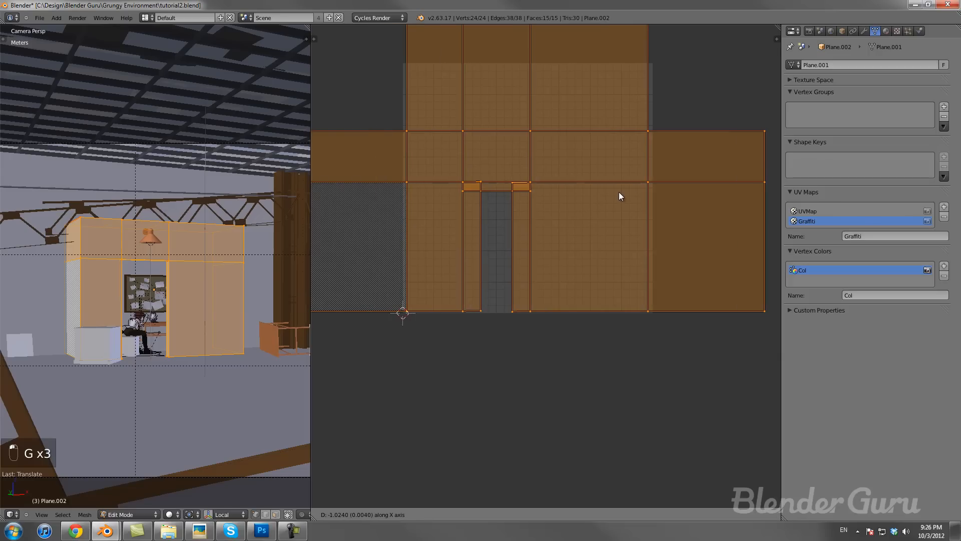
pyautogui.press('y')
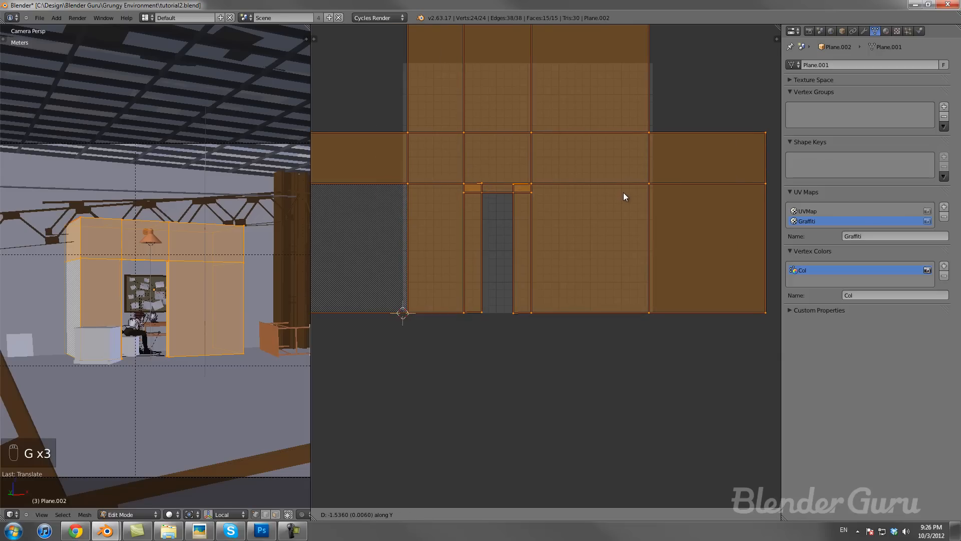
pyautogui.click(624, 193)
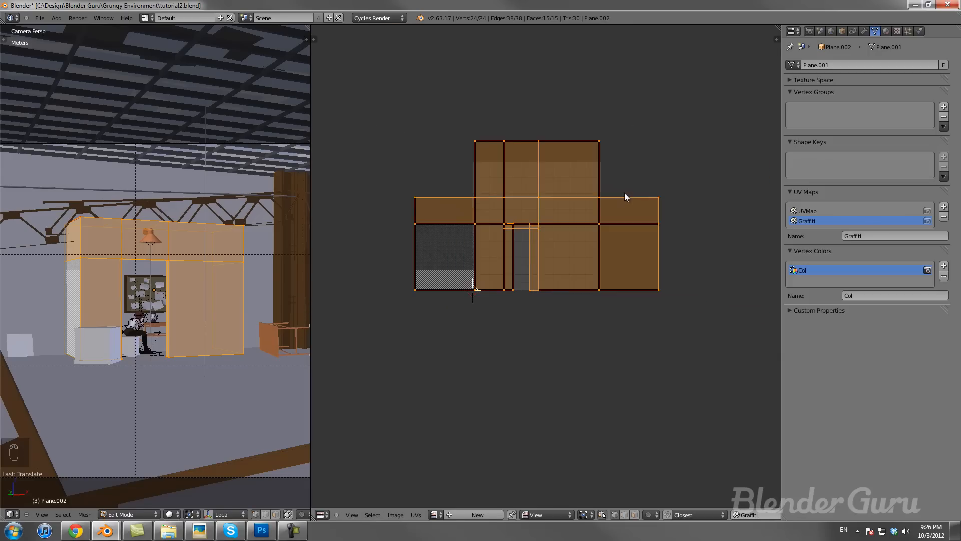
# Step: Switch back and forth between the UVMap and Graffiti maps to compare their layouts, ending on Graffiti
pyautogui.press('Tab')
pyautogui.press('Tab')
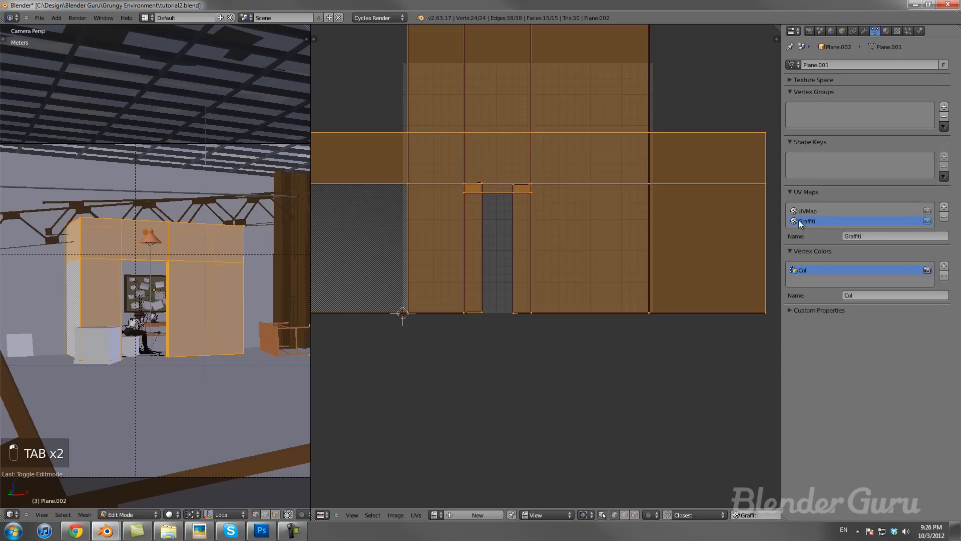
pyautogui.click(805, 211)
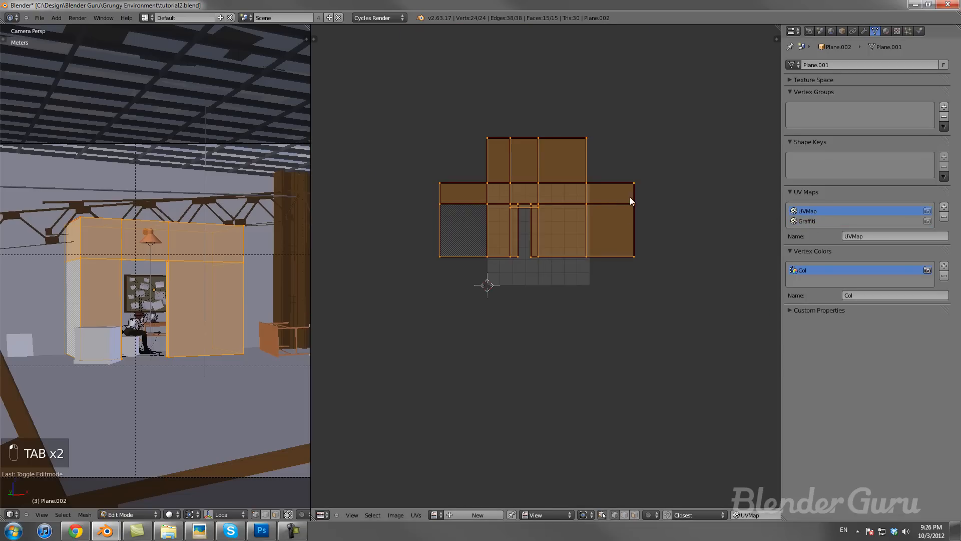
pyautogui.click(816, 221)
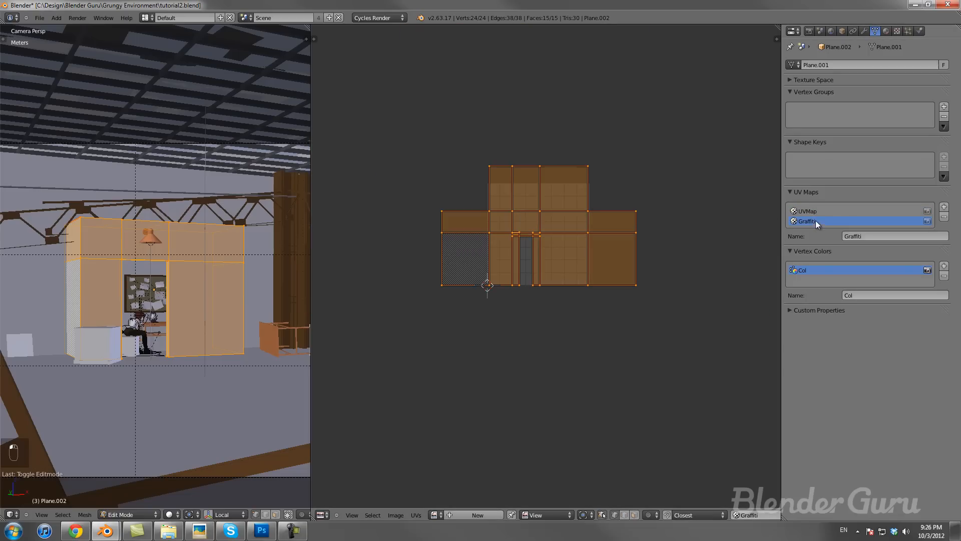
pyautogui.click(818, 213)
pyautogui.click(815, 219)
pyautogui.click(816, 212)
pyautogui.click(818, 219)
pyautogui.click(822, 213)
pyautogui.click(818, 222)
# Step: Export the Graffiti UV layout over UVLayout.png in the Textures\Graffiti\Tutorial folder, and return the wall to Object Mode
pyautogui.scroll(4, 603, 248)
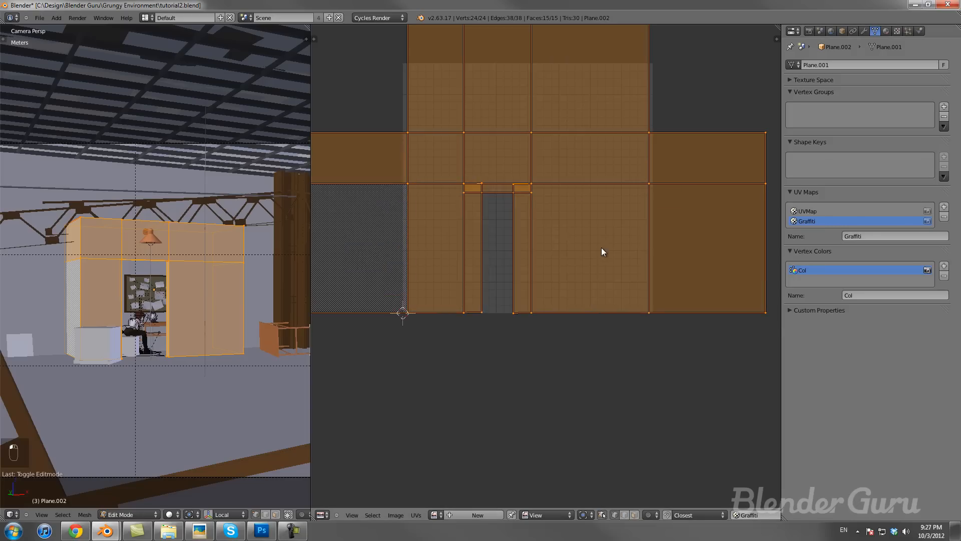
pyautogui.moveTo(591, 249); pyautogui.dragTo(613, 265, button='middle')
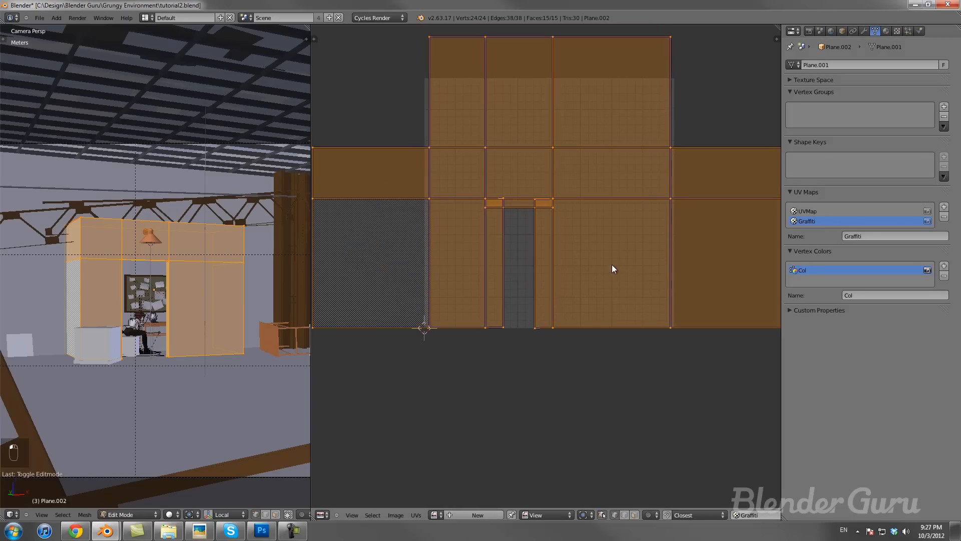
pyautogui.click(415, 515)
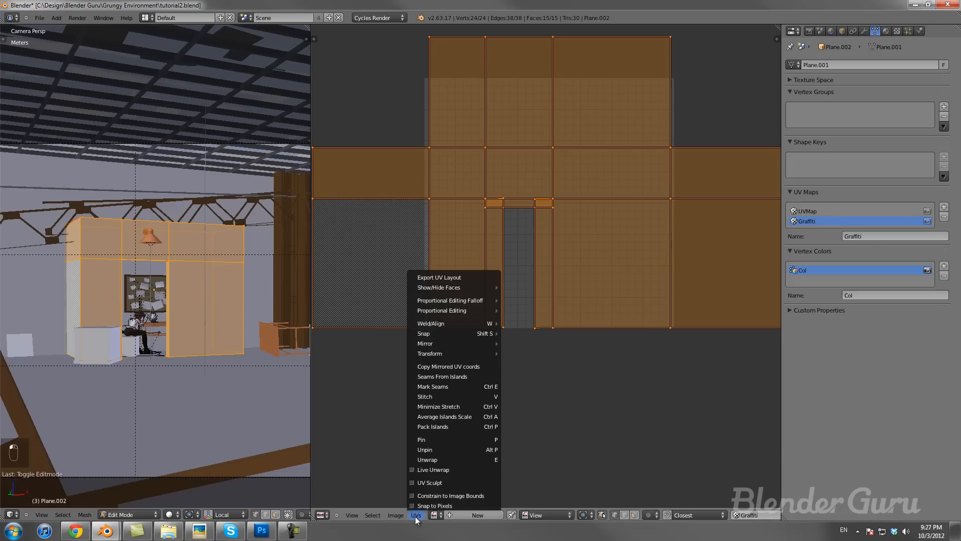
pyautogui.click(446, 278)
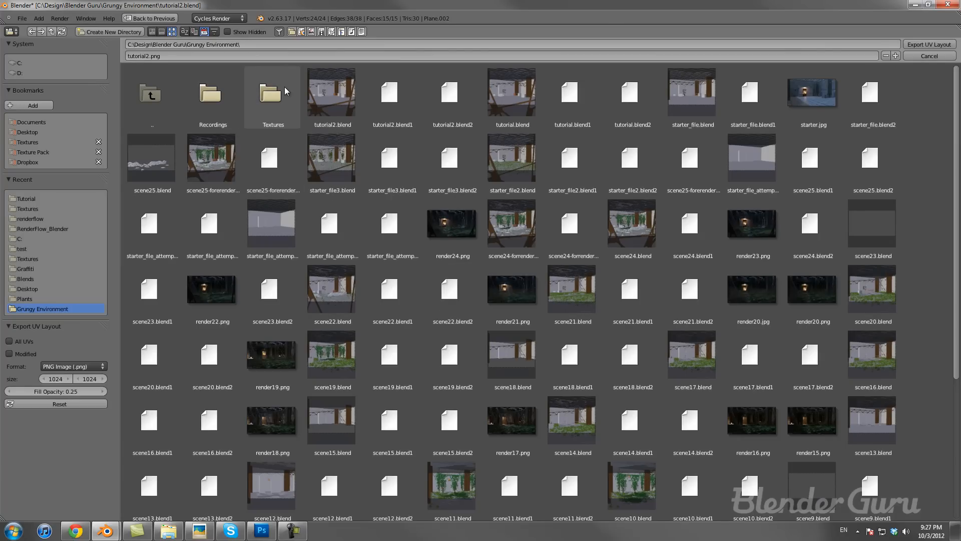
pyautogui.click(270, 95)
pyautogui.click(225, 97)
pyautogui.click(210, 95)
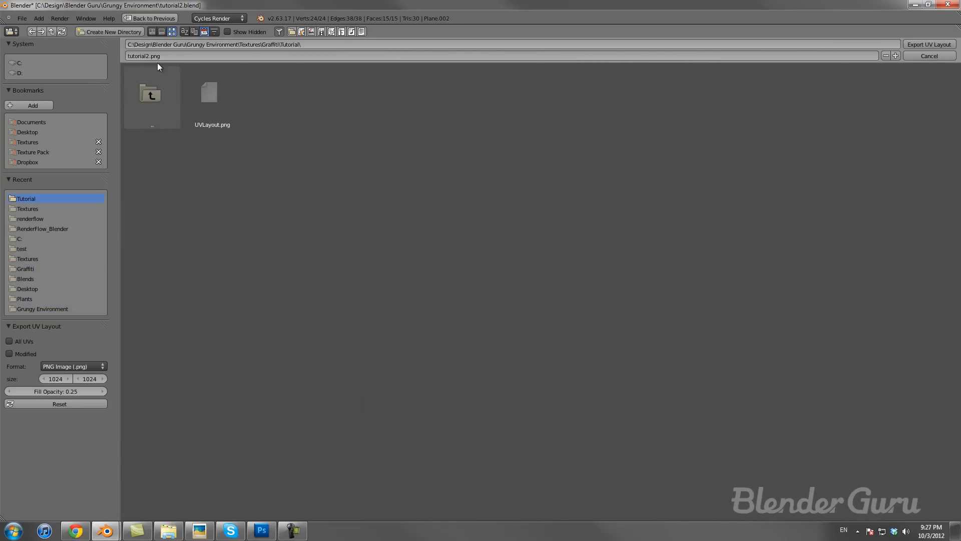
pyautogui.click(207, 95)
pyautogui.click(929, 44)
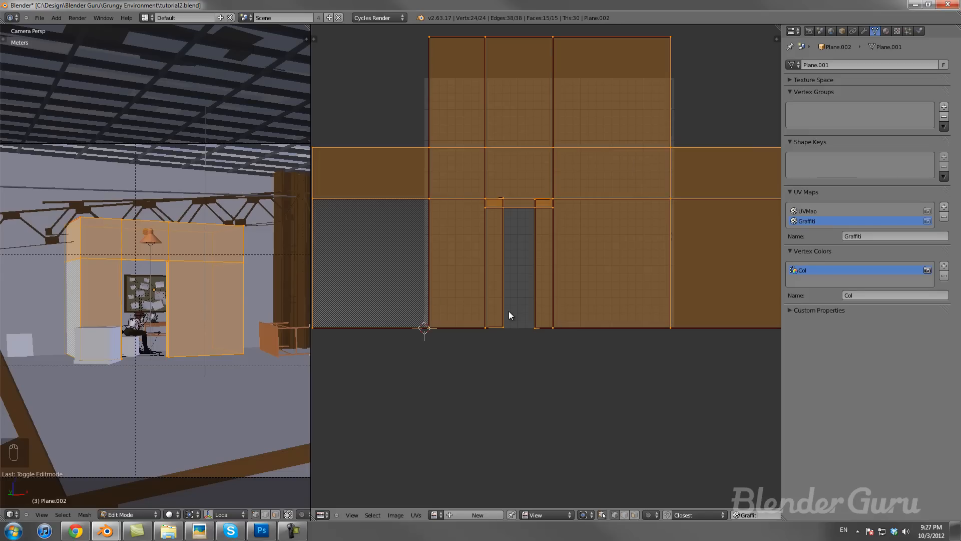
pyautogui.press('Tab')
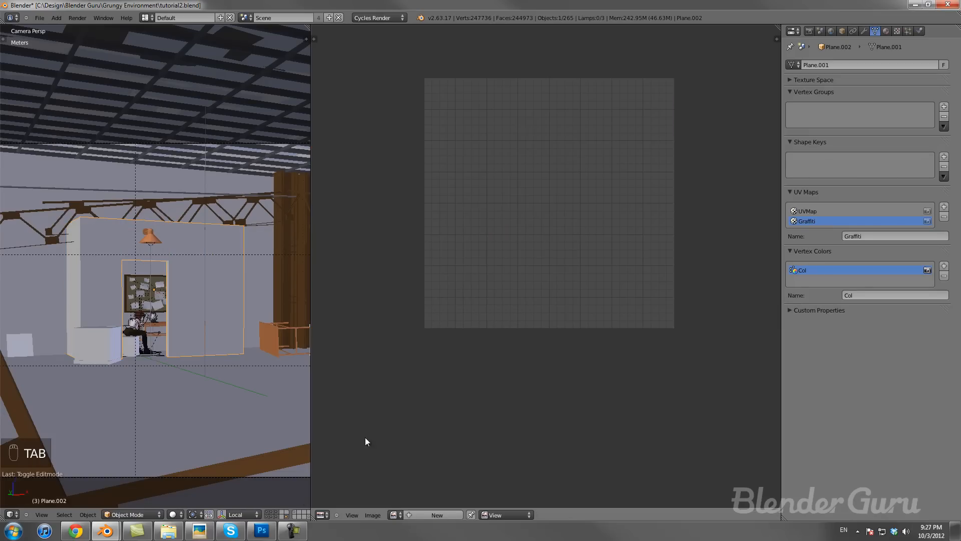
# Step: Switch to Photoshop and open the UVLayout image from the Tutorial folder
pyautogui.click(261, 531)
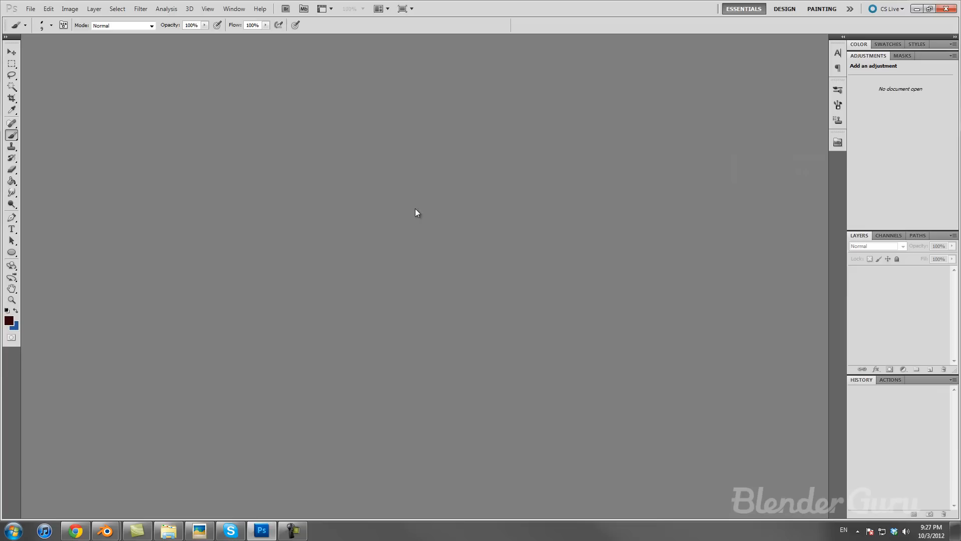
pyautogui.click(31, 9)
pyautogui.click(38, 30)
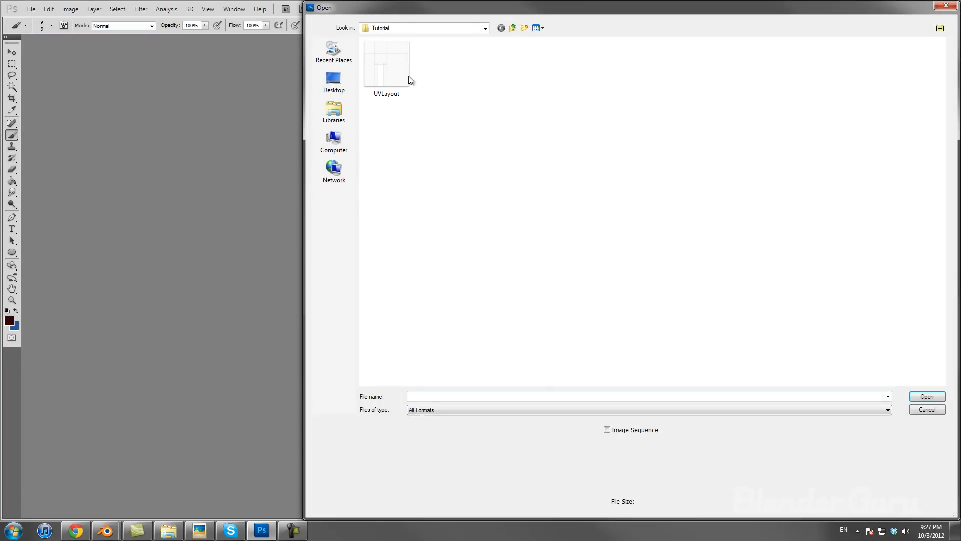
pyautogui.doubleClick(415, 85)
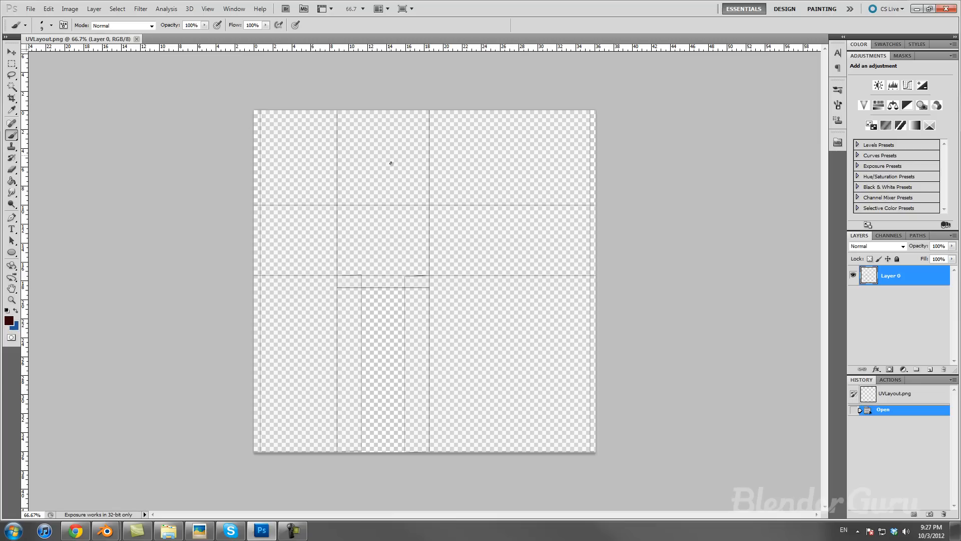
# Step: Check which lines belong to the UV layout by toggling Layer 0's visibility, and add a new layer above it
pyautogui.click(853, 275)
pyautogui.click(853, 275)
pyautogui.click(853, 275)
pyautogui.click(854, 275)
pyautogui.click(853, 276)
pyautogui.click(854, 276)
pyautogui.click(853, 276)
pyautogui.click(853, 276)
pyautogui.click(927, 369)
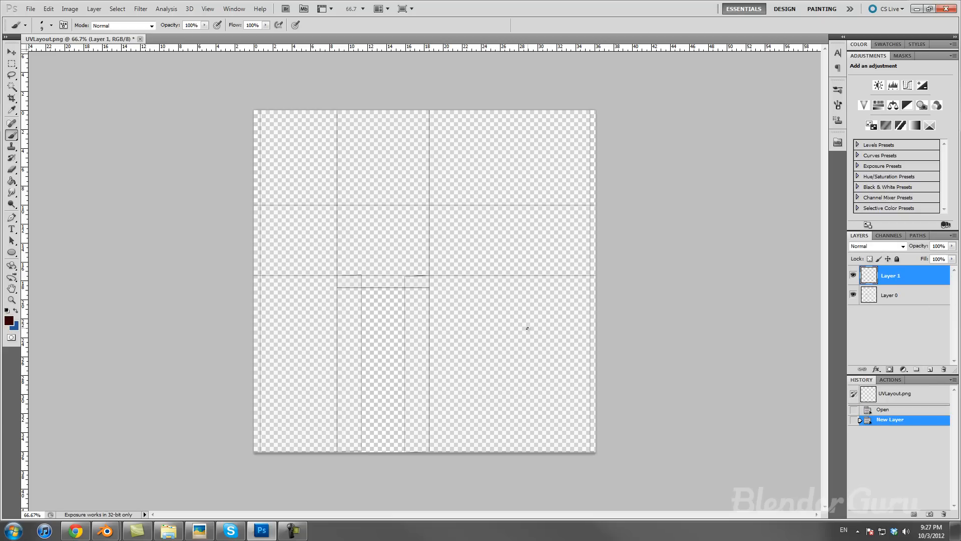
pyautogui.moveTo(492, 361)
pyautogui.mouseDown()
pyautogui.moveTo(505, 318)
pyautogui.moveTo(525, 346)
pyautogui.moveTo(504, 364)
pyautogui.moveTo(532, 382)
pyautogui.mouseUp()
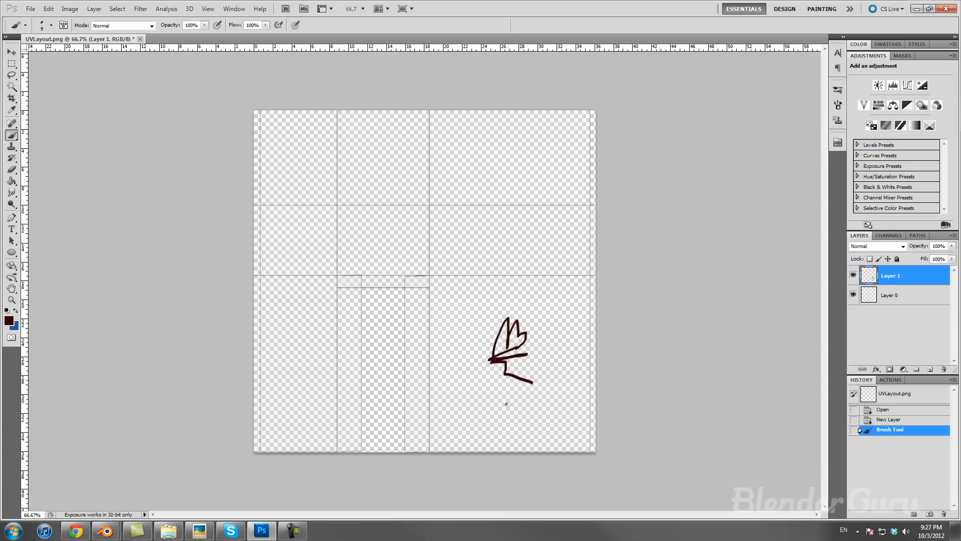
pyautogui.hotkey('ctrl', 'z')
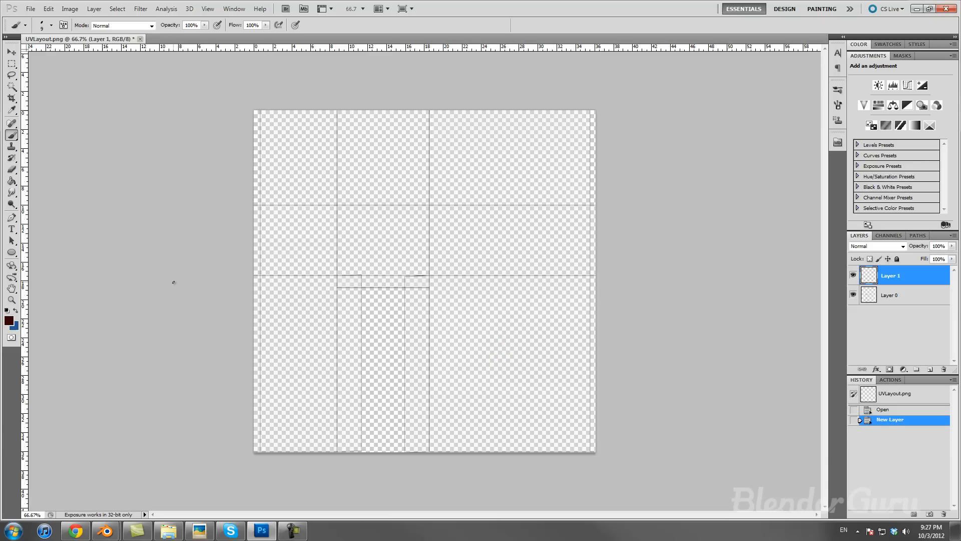
pyautogui.hotkey('ctrl', 'z')
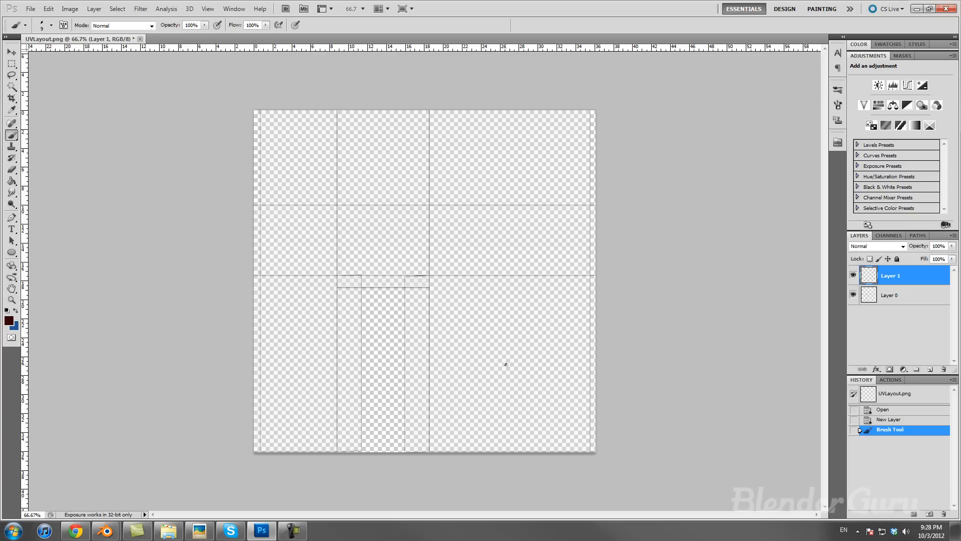
# Step: Brush a dark red graffiti scrawl of a first name and "WAZ ERE!!" with underlines in the layout's lower-right wall area
pyautogui.moveTo(500, 379)
pyautogui.mouseDown()
pyautogui.moveTo(521, 387)
pyautogui.moveTo(523, 370)
pyautogui.moveTo(522, 385)
pyautogui.moveTo(531, 386)
pyautogui.mouseUp()
pyautogui.moveTo(534, 375); pyautogui.dragTo(556, 383)
pyautogui.moveTo(557, 373)
pyautogui.mouseDown()
pyautogui.moveTo(566, 374)
pyautogui.moveTo(576, 345)
pyautogui.mouseUp()
pyautogui.moveTo(504, 395)
pyautogui.mouseDown()
pyautogui.moveTo(523, 403)
pyautogui.moveTo(561, 382)
pyautogui.moveTo(568, 395)
pyautogui.mouseUp()
pyautogui.moveTo(508, 423)
pyautogui.mouseDown()
pyautogui.moveTo(525, 444)
pyautogui.moveTo(523, 429)
pyautogui.mouseUp()
pyautogui.moveTo(512, 421); pyautogui.dragTo(534, 409)
pyautogui.moveTo(529, 425)
pyautogui.mouseDown()
pyautogui.moveTo(548, 435)
pyautogui.moveTo(560, 400)
pyautogui.moveTo(569, 412)
pyautogui.mouseUp()
pyautogui.moveTo(569, 419); pyautogui.dragTo(570, 426)
pyautogui.moveTo(575, 380); pyautogui.dragTo(581, 424)
pyautogui.moveTo(535, 452)
pyautogui.mouseDown()
pyautogui.moveTo(559, 435)
pyautogui.moveTo(539, 445)
pyautogui.mouseUp()
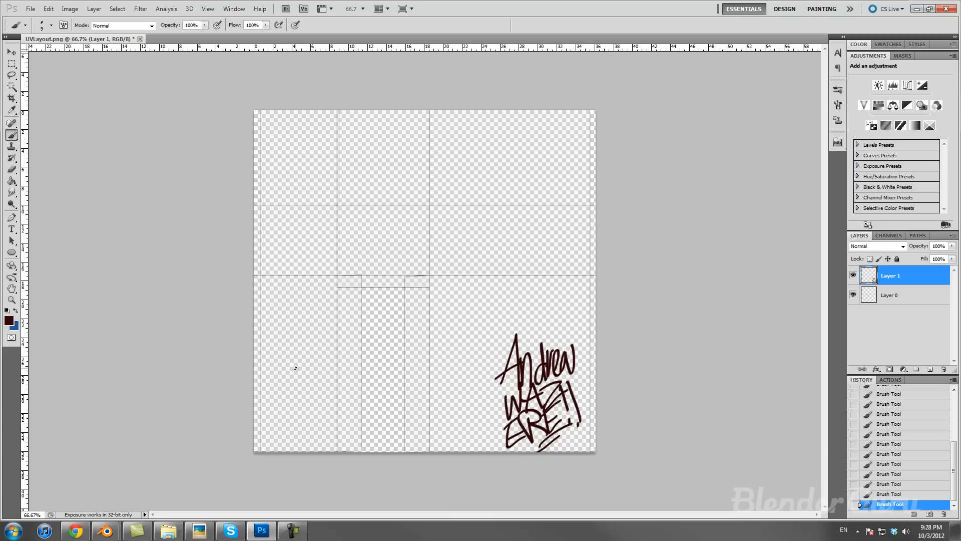
# Step: Set the foreground color to a bright red
pyautogui.click(15, 311)
pyautogui.press('x')
pyautogui.click(9, 320)
pyautogui.click(331, 344)
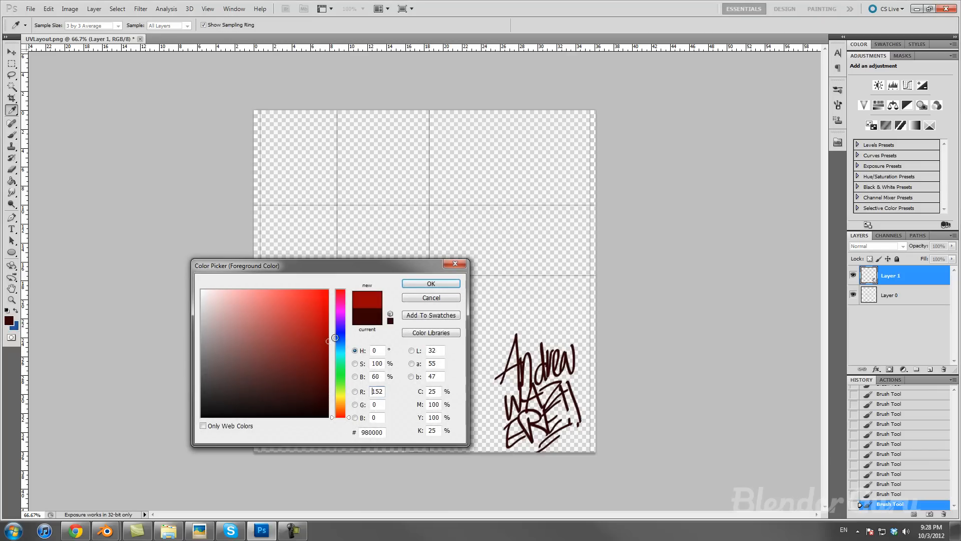
pyautogui.click(436, 284)
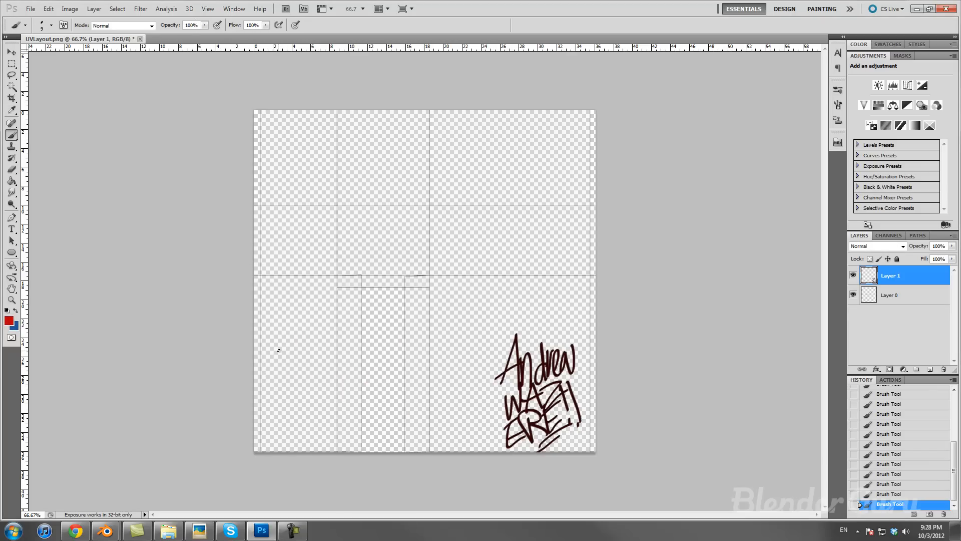
# Step: Brush "THE END IZ NEAR" in red across the wall area at the layout's lower-left
pyautogui.moveTo(262, 361)
pyautogui.mouseDown()
pyautogui.moveTo(289, 338)
pyautogui.moveTo(276, 377)
pyautogui.mouseUp()
pyautogui.moveTo(283, 343); pyautogui.dragTo(278, 376)
pyautogui.moveTo(277, 368)
pyautogui.mouseDown()
pyautogui.moveTo(292, 360)
pyautogui.moveTo(292, 379)
pyautogui.mouseUp()
pyautogui.moveTo(296, 341)
pyautogui.mouseDown()
pyautogui.moveTo(316, 360)
pyautogui.moveTo(309, 352)
pyautogui.mouseUp()
pyautogui.moveTo(293, 351); pyautogui.dragTo(315, 330)
pyautogui.moveTo(272, 385)
pyautogui.mouseDown()
pyautogui.moveTo(265, 400)
pyautogui.moveTo(284, 396)
pyautogui.mouseUp()
pyautogui.moveTo(264, 396); pyautogui.dragTo(287, 379)
pyautogui.moveTo(283, 401)
pyautogui.mouseDown()
pyautogui.moveTo(295, 379)
pyautogui.moveTo(302, 386)
pyautogui.moveTo(281, 428)
pyautogui.mouseUp()
pyautogui.moveTo(284, 406); pyautogui.dragTo(316, 405)
pyautogui.moveTo(271, 449)
pyautogui.mouseDown()
pyautogui.moveTo(286, 423)
pyautogui.moveTo(283, 447)
pyautogui.mouseUp()
pyautogui.moveTo(289, 445); pyautogui.dragTo(313, 413)
pyautogui.moveTo(300, 435); pyautogui.dragTo(332, 442)
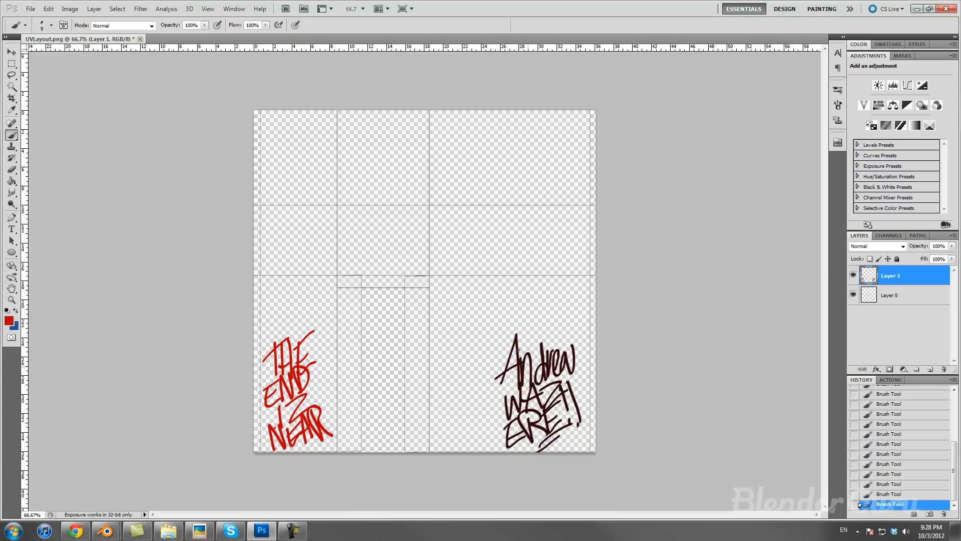
# Step: Swap to the blue color and paint a large crowned graffiti tag between the doorway and the dark red scrawl
pyautogui.press('x')
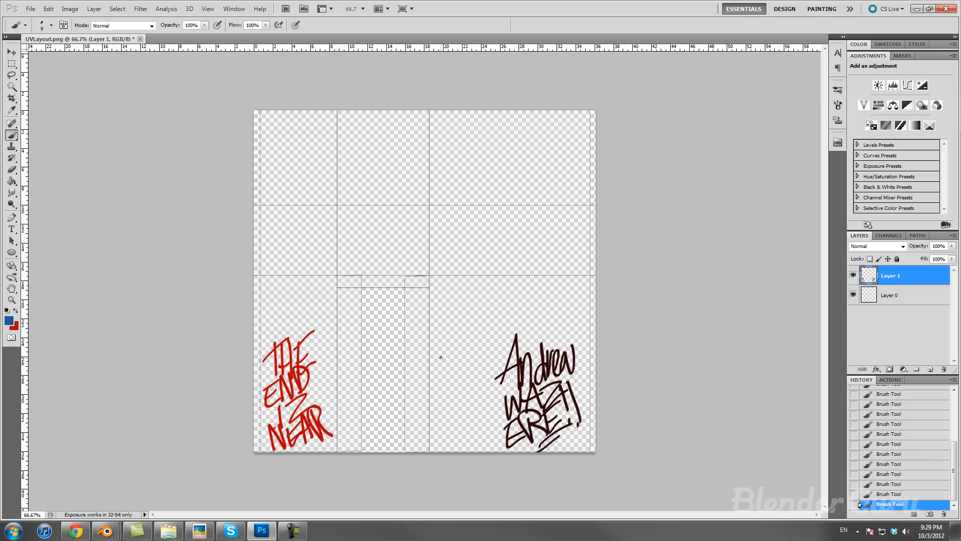
pyautogui.moveTo(440, 348); pyautogui.dragTo(444, 397)
pyautogui.moveTo(437, 353)
pyautogui.mouseDown()
pyautogui.moveTo(436, 391)
pyautogui.moveTo(435, 376)
pyautogui.mouseUp()
pyautogui.hotkey('ctrl', 'z')
pyautogui.moveTo(456, 333); pyautogui.dragTo(472, 329)
pyautogui.moveTo(475, 336)
pyautogui.mouseDown()
pyautogui.moveTo(498, 367)
pyautogui.moveTo(507, 345)
pyautogui.moveTo(493, 321)
pyautogui.mouseUp()
pyautogui.moveTo(461, 393); pyautogui.dragTo(501, 369)
pyautogui.moveTo(479, 316)
pyautogui.mouseDown()
pyautogui.moveTo(453, 330)
pyautogui.moveTo(500, 302)
pyautogui.moveTo(457, 297)
pyautogui.moveTo(480, 295)
pyautogui.moveTo(469, 312)
pyautogui.moveTo(446, 288)
pyautogui.moveTo(474, 269)
pyautogui.mouseUp()
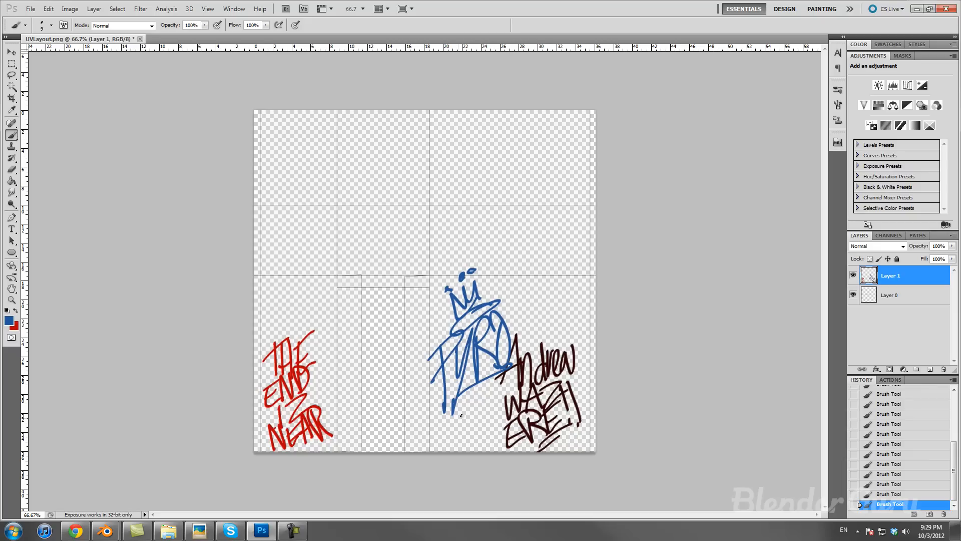
pyautogui.click(853, 297)
pyautogui.click(852, 297)
pyautogui.moveTo(447, 288); pyautogui.dragTo(450, 285)
# Step: Darken the red swatch color and return to blue as the foreground color
pyautogui.press('x')
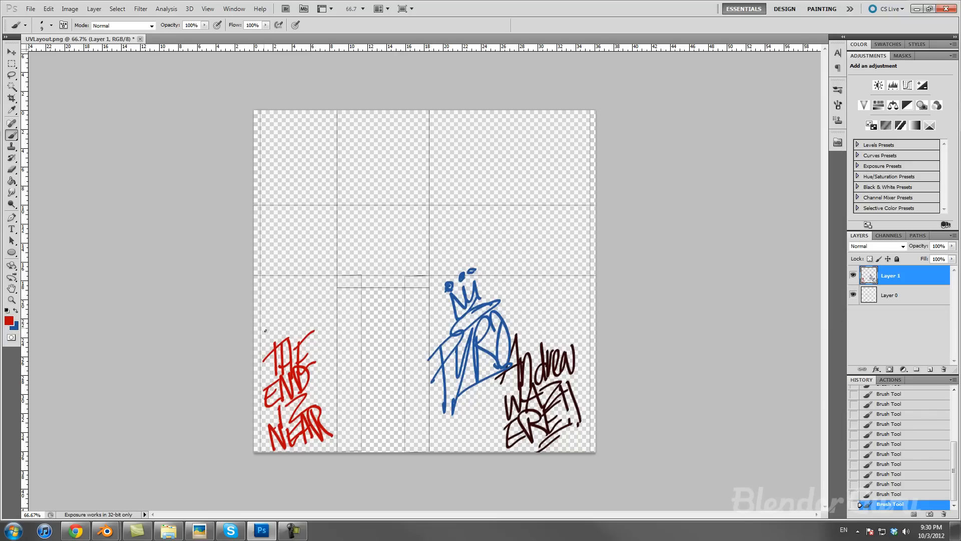
pyautogui.click(9, 321)
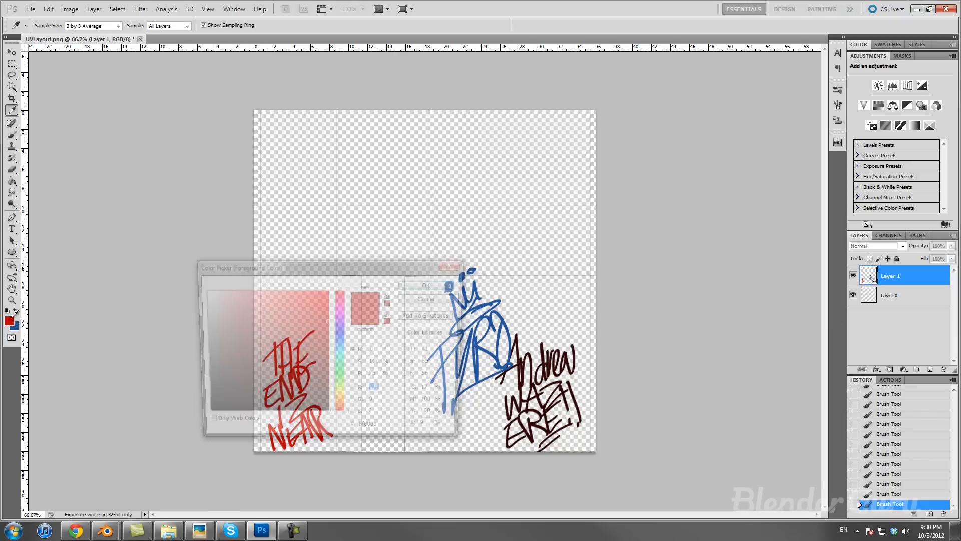
pyautogui.click(328, 354)
pyautogui.click(422, 284)
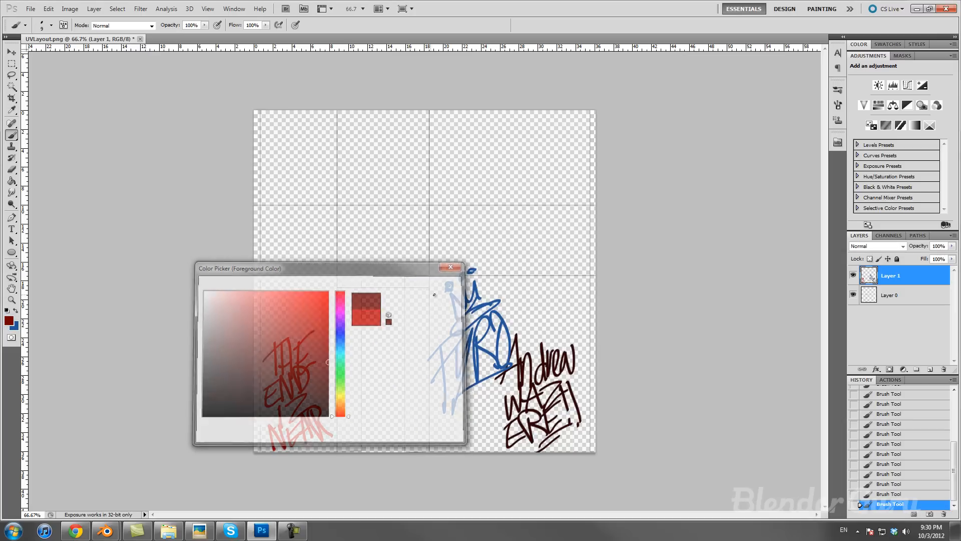
pyautogui.press('x')
# Step: Add short blue paint drips running down from the letters and crown of the blue tag
pyautogui.moveTo(453, 412); pyautogui.dragTo(452, 422)
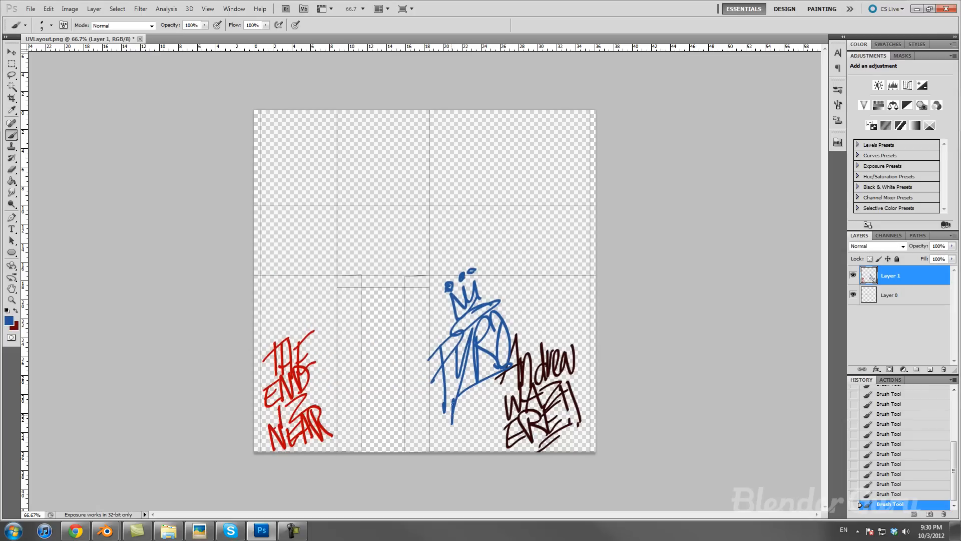
pyautogui.moveTo(505, 377); pyautogui.dragTo(507, 368)
pyautogui.moveTo(453, 311); pyautogui.dragTo(449, 288)
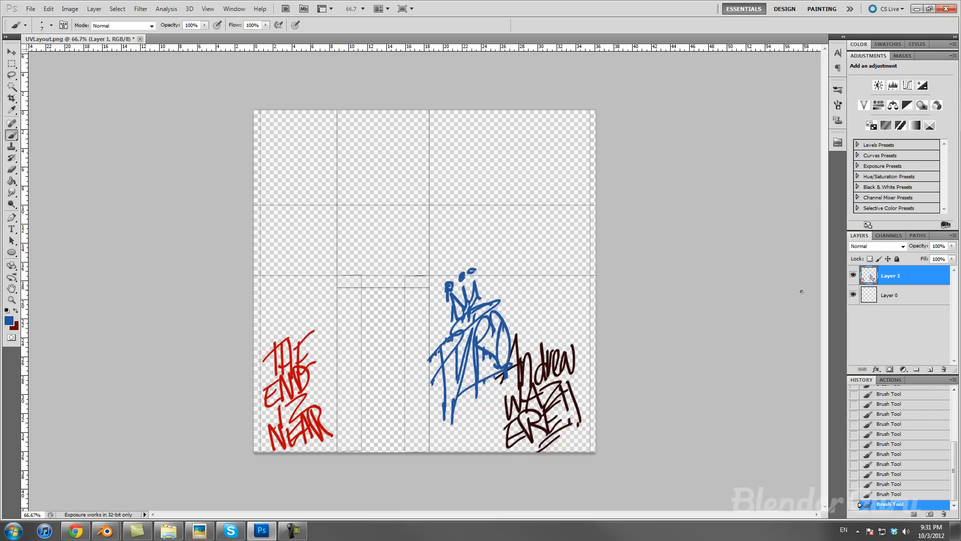
# Step: Hide the UV layout layer and save the artwork as a non-interlaced PNG named graffiti
pyautogui.click(852, 295)
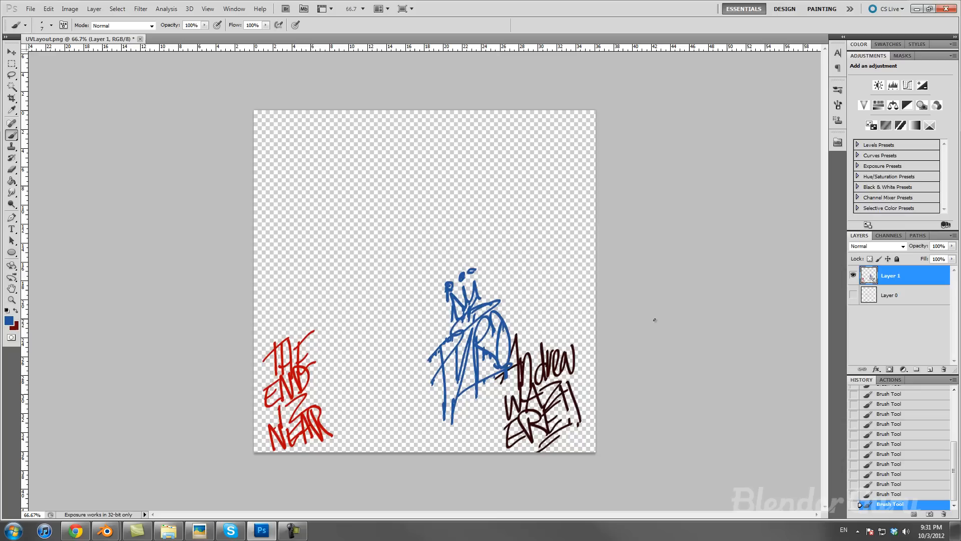
pyautogui.click(30, 9)
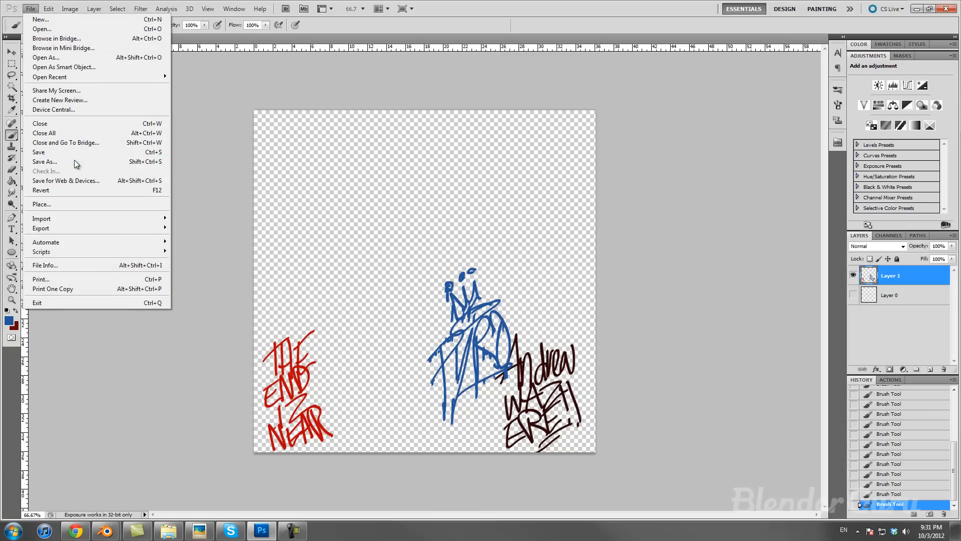
pyautogui.click(77, 161)
pyautogui.click(443, 396)
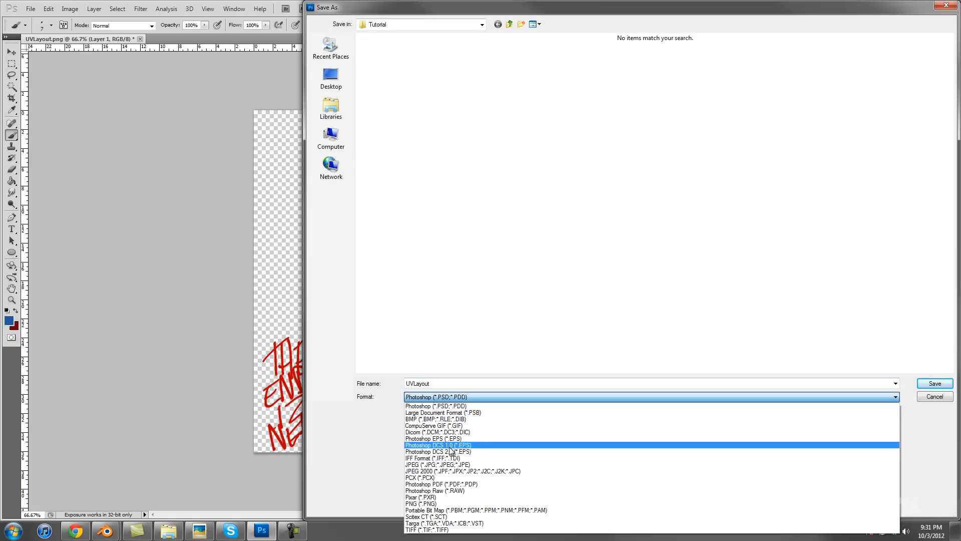
pyautogui.click(434, 504)
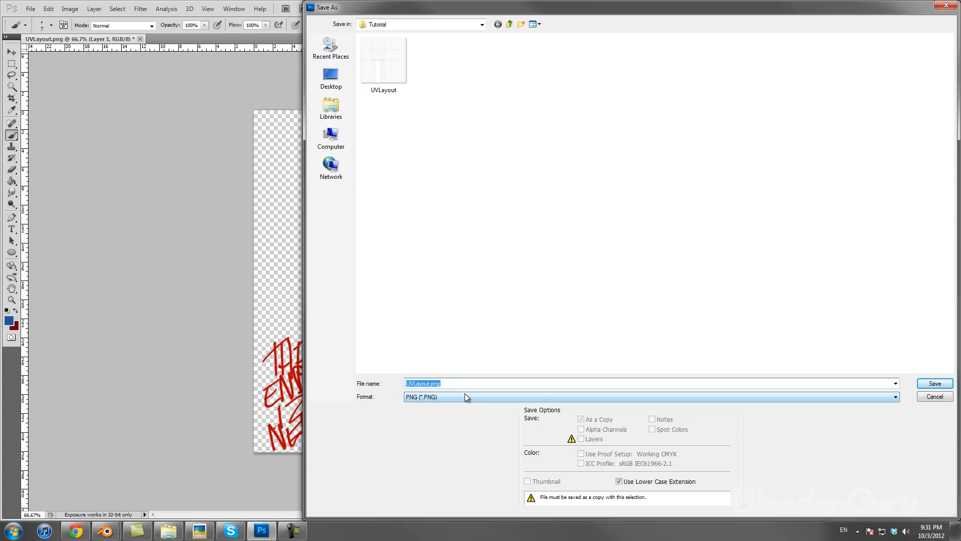
pyautogui.write('graffiti')
pyautogui.press('Return')
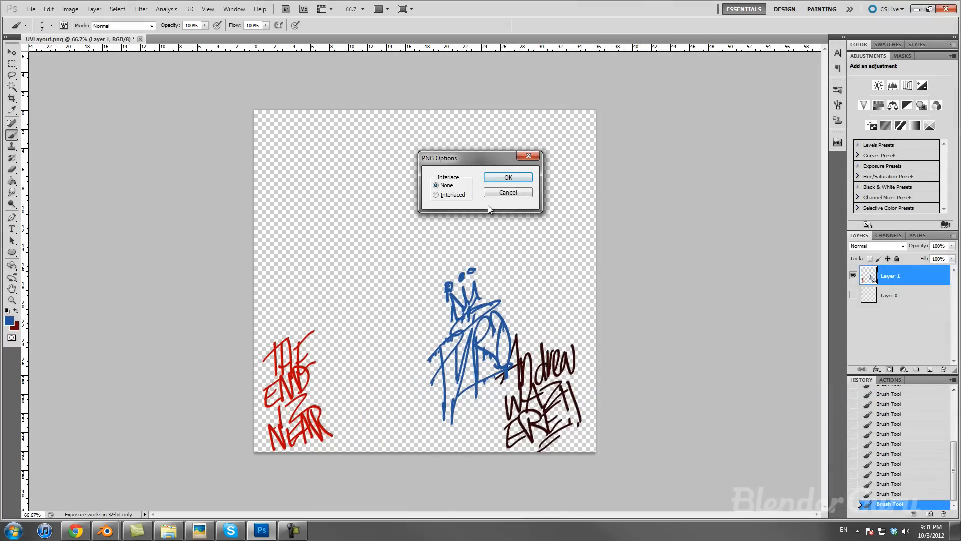
pyautogui.click(493, 178)
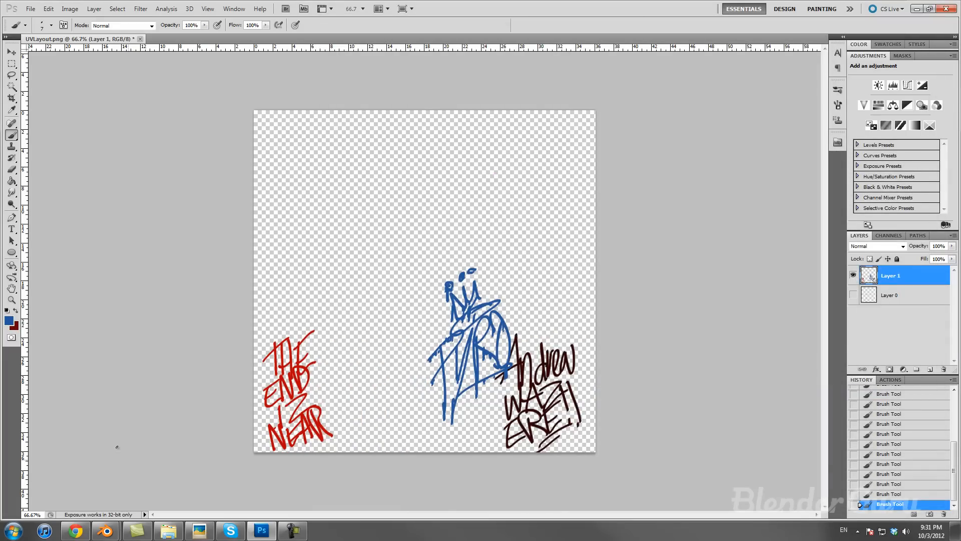
# Step: Switch to Blender, put the wall in Edit Mode and open graffiti.png behind its UV layout
pyautogui.moveTo(105, 530)
pyautogui.click(68, 485)
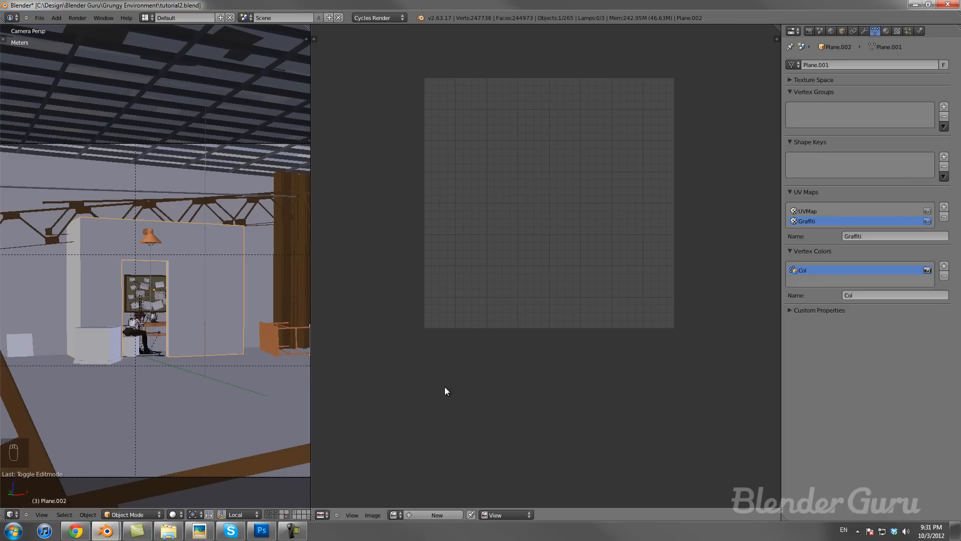
pyautogui.press('Tab')
pyautogui.press('Tab')
pyautogui.press('Tab')
pyautogui.click(404, 515)
pyautogui.click(413, 494)
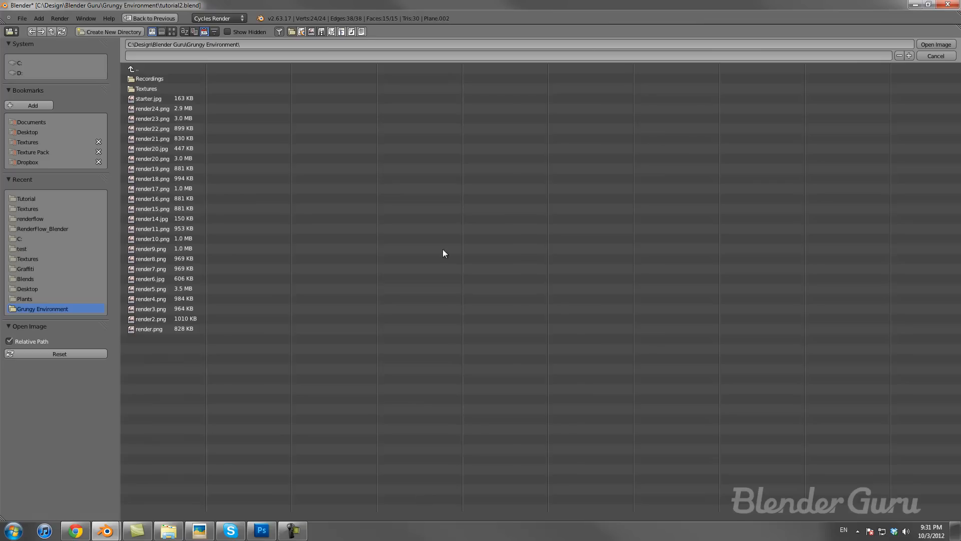
pyautogui.click(148, 89)
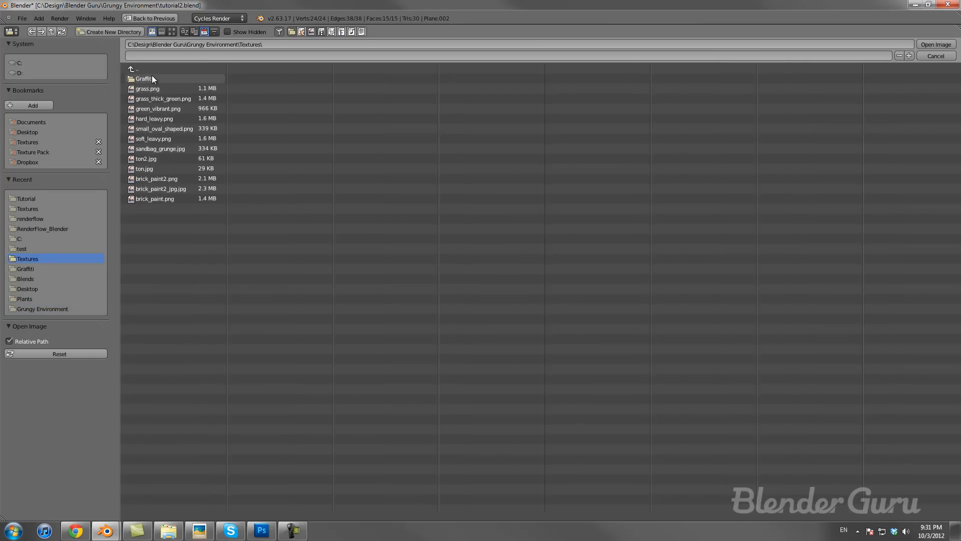
pyautogui.click(152, 79)
pyautogui.doubleClick(168, 79)
# Step: Display the graffiti image with color and alpha transparency, check it against the UVs, and return the wall to Object Mode
pyautogui.scroll(-6, 542, 303)
pyautogui.scroll(-11, 695, 513)
pyautogui.scroll(-1, 597, 506)
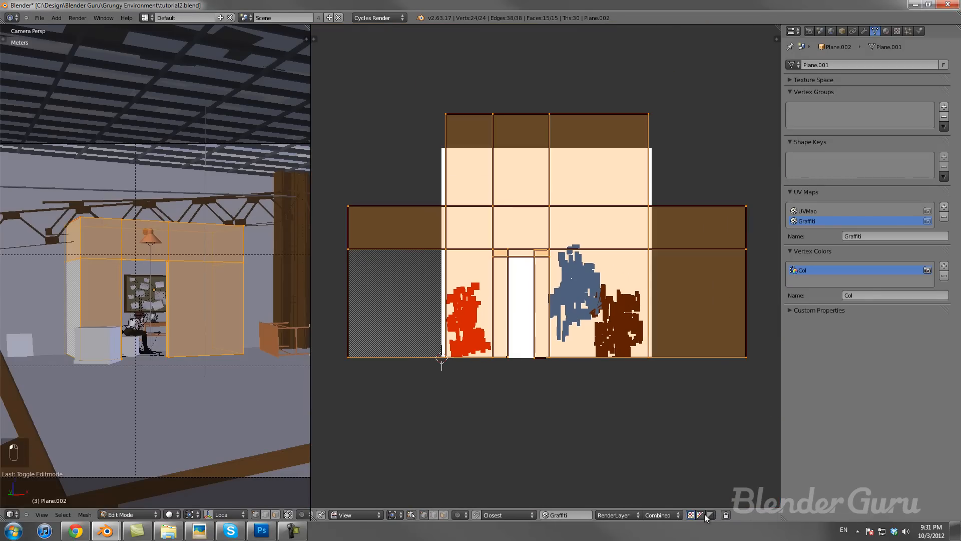
pyautogui.click(704, 513)
pyautogui.scroll(3, 622, 389)
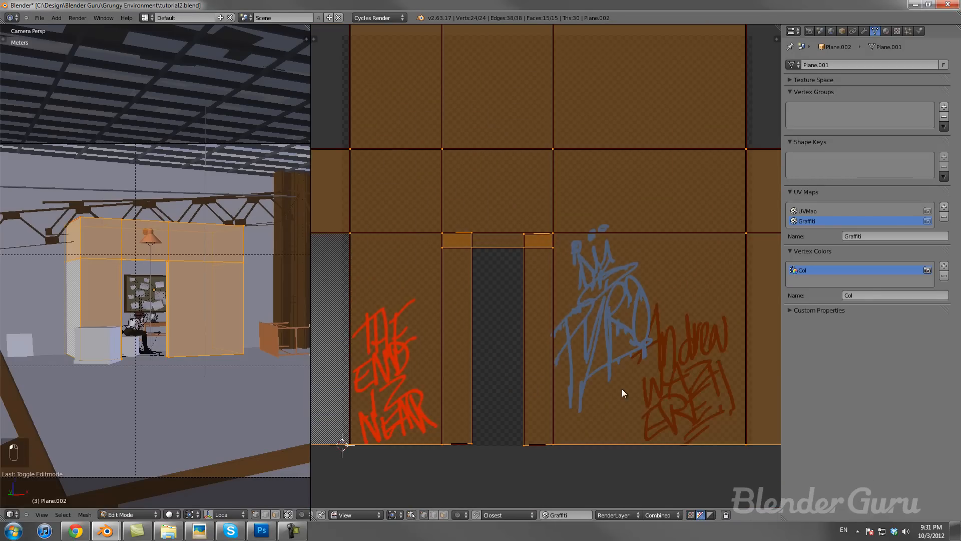
pyautogui.press('Tab')
pyautogui.scroll(-3, 545, 286)
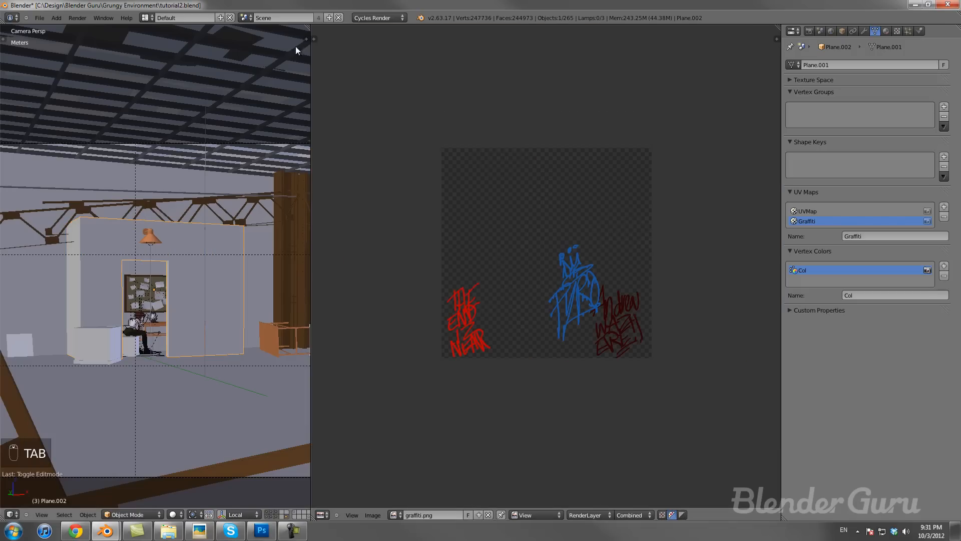
# Step: Change the image editor to the Node Editor and move the Glossy BSDF node down below the Mix Shader
pyautogui.click(321, 514)
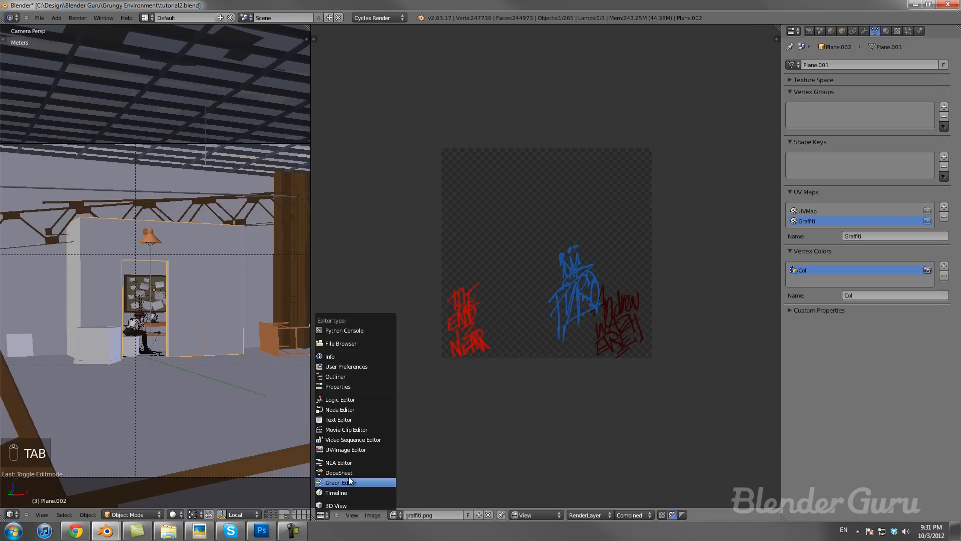
pyautogui.click(352, 409)
pyautogui.scroll(5, 516, 301)
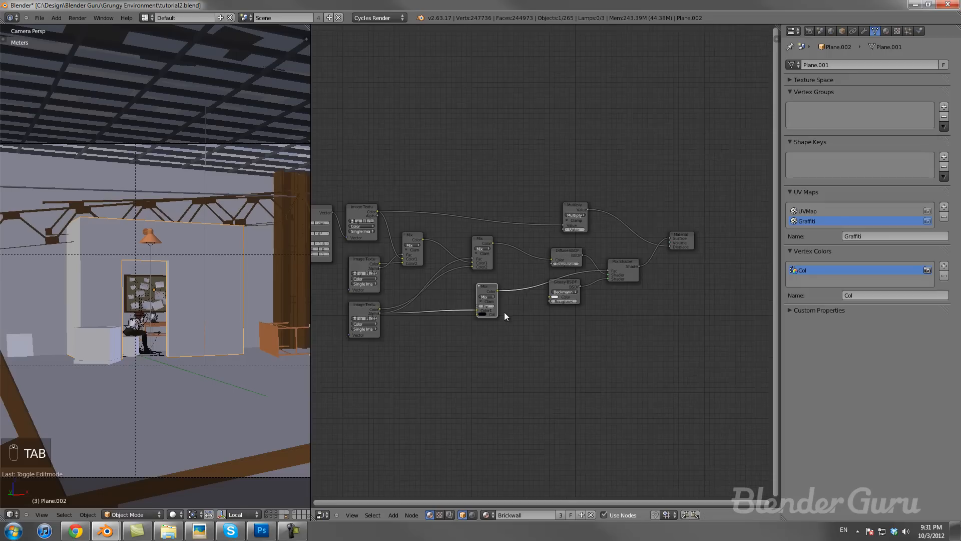
pyautogui.rightClick(630, 244)
pyautogui.press('g')
pyautogui.click(667, 315)
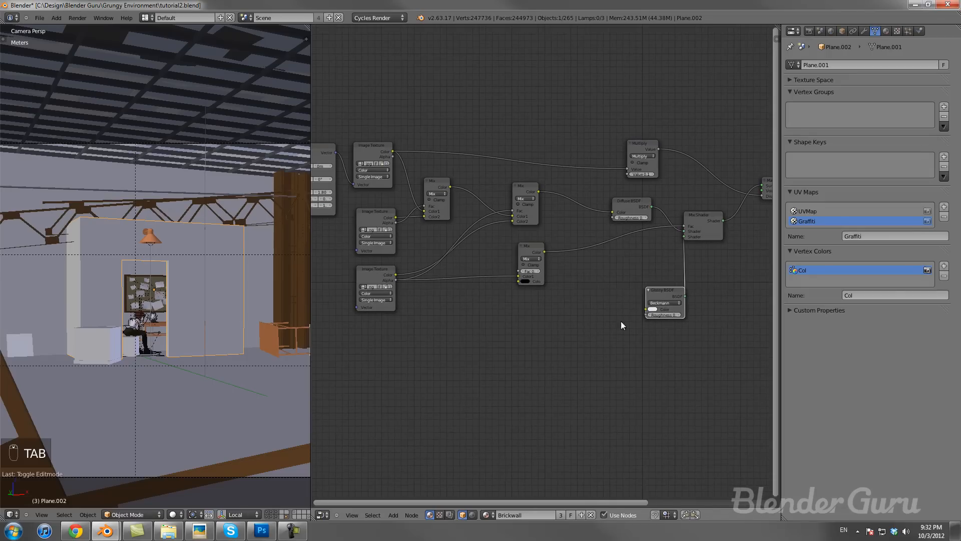
# Step: Move the lower Mix node and the Diffuse BSDF node close to the Mix Shader to free space in the Brickwall tree
pyautogui.scroll(-2, 633, 317)
pyautogui.moveTo(617, 328); pyautogui.dragTo(629, 304, button='middle')
pyautogui.scroll(3, 521, 280)
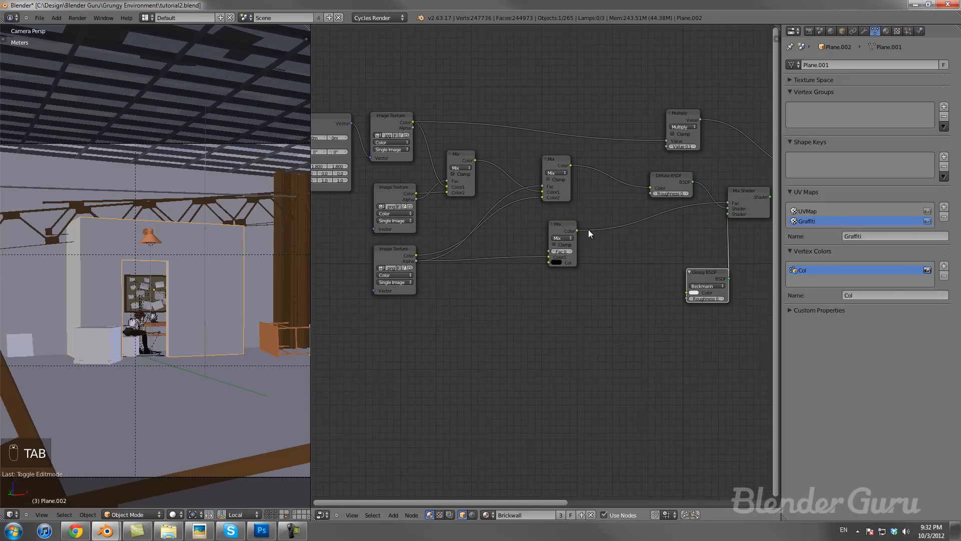
pyautogui.rightClick(562, 227)
pyautogui.press('g')
pyautogui.click(685, 229)
pyautogui.rightClick(690, 182)
pyautogui.press('g')
pyautogui.click(706, 196)
# Step: Move the two lower Image Texture nodes and their two Mix nodes toward the Diffuse BSDF to free space beside the brick texture
pyautogui.rightClick(555, 163)
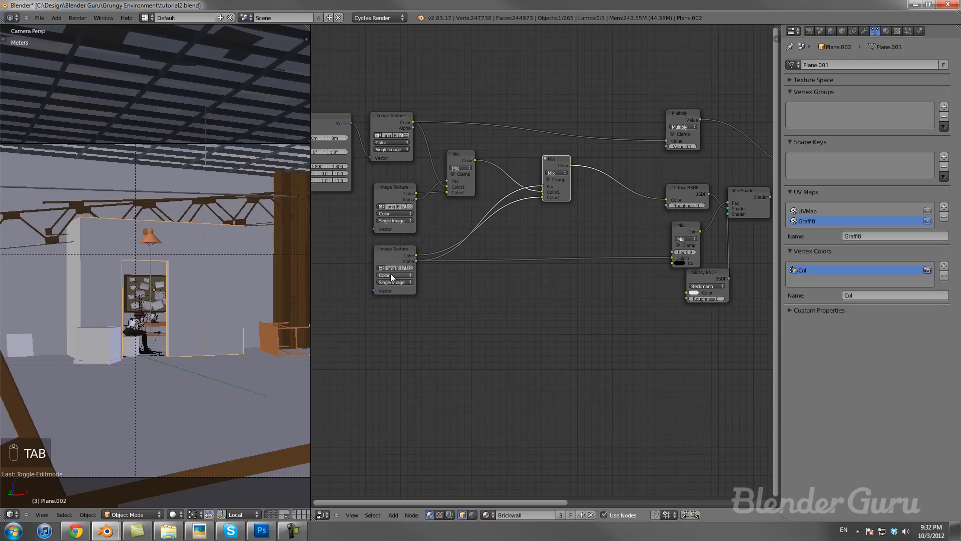
pyautogui.rightClick(402, 254)
pyautogui.keyDown('shift'); pyautogui.rightClick(398, 200); pyautogui.keyUp('shift')
pyautogui.keyDown('shift'); pyautogui.rightClick(460, 168); pyautogui.keyUp('shift')
pyautogui.keyDown('shift'); pyautogui.rightClick(553, 172); pyautogui.keyUp('shift')
pyautogui.press('g')
pyautogui.click(676, 260)
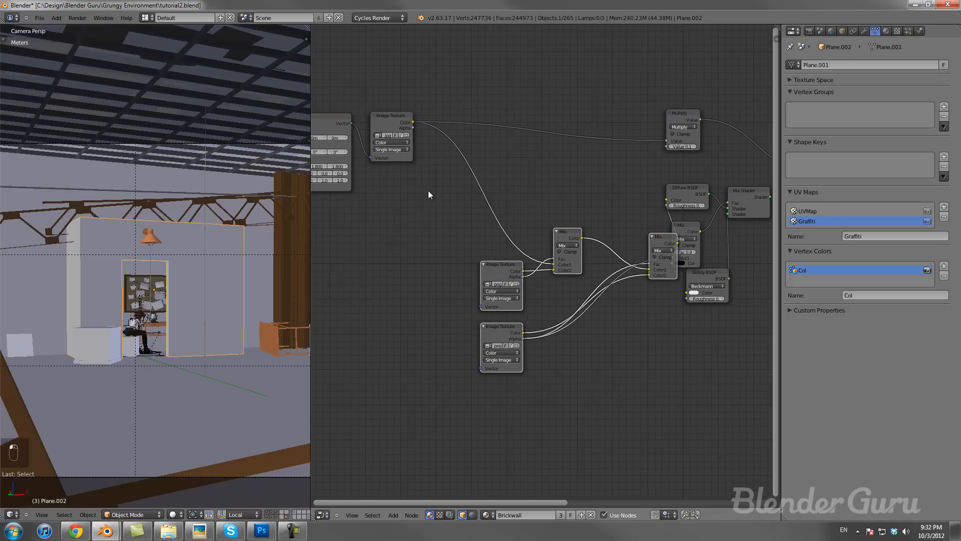
pyautogui.press('g')
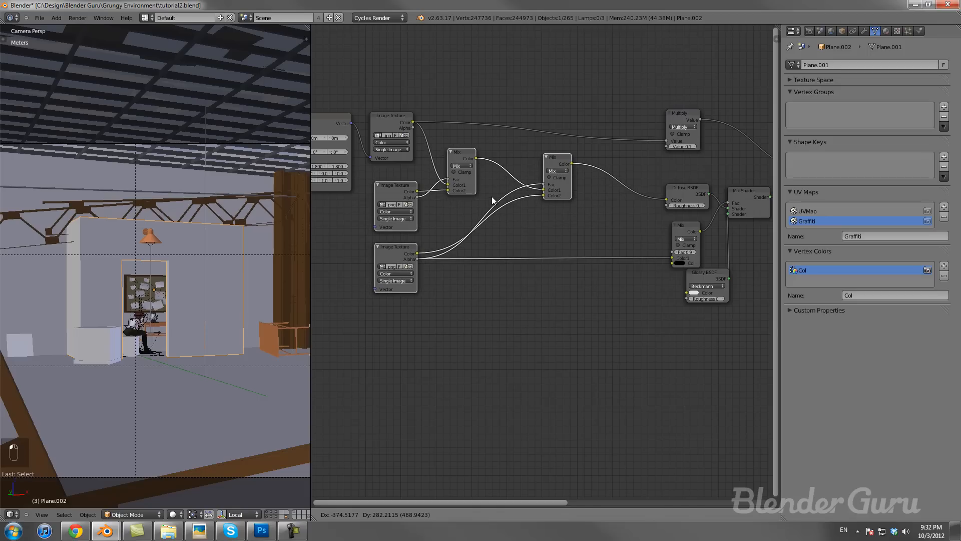
pyautogui.click(492, 197)
pyautogui.press('g')
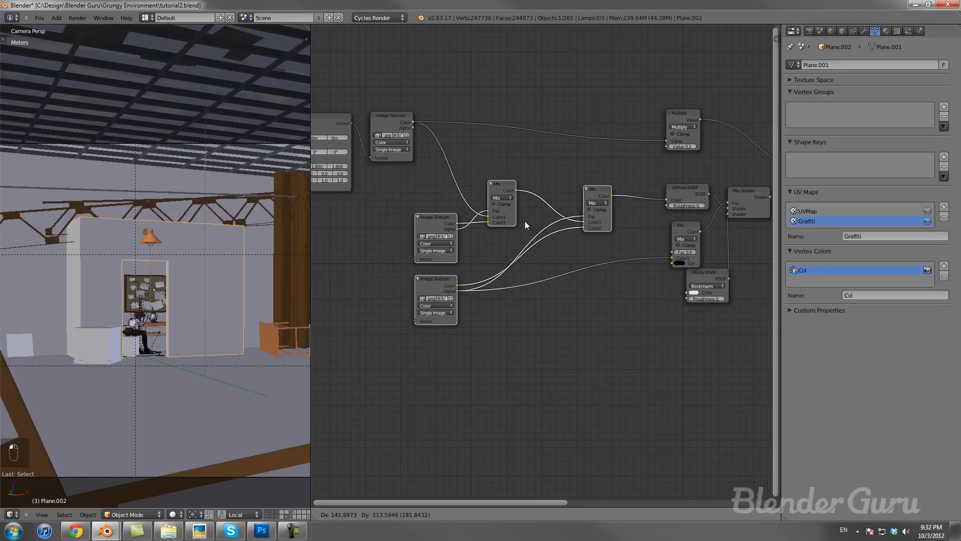
pyautogui.click(557, 224)
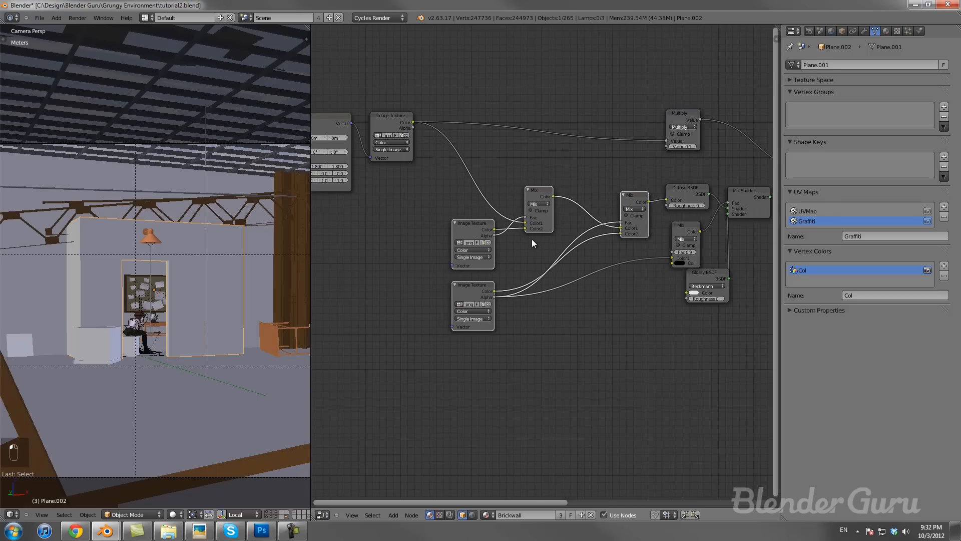
pyautogui.press('g')
pyautogui.click(532, 254)
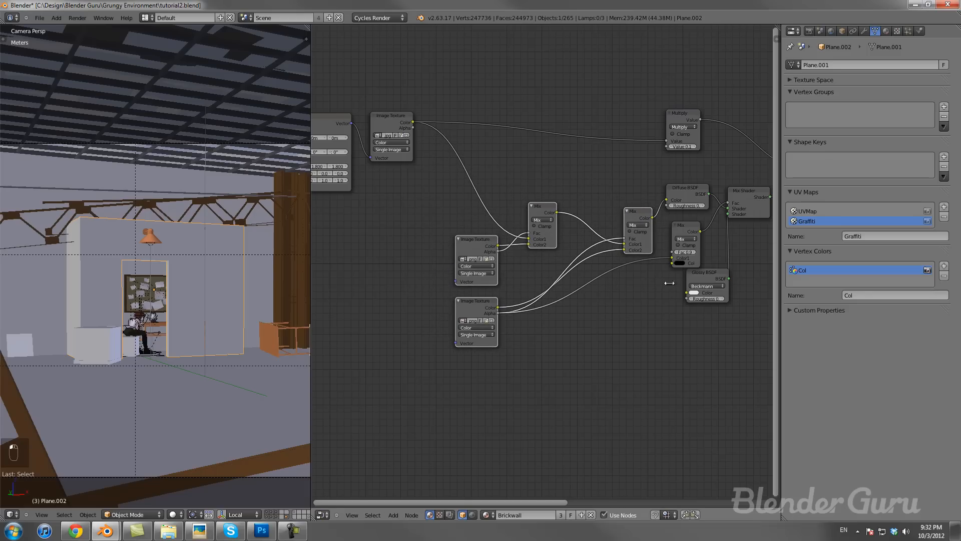
# Step: Add an Image Texture node below the brick Image Texture in the Brickwall node tree
pyautogui.scroll(2, 435, 238)
pyautogui.hotkey('shift', 'a')
pyautogui.moveTo(383, 229)
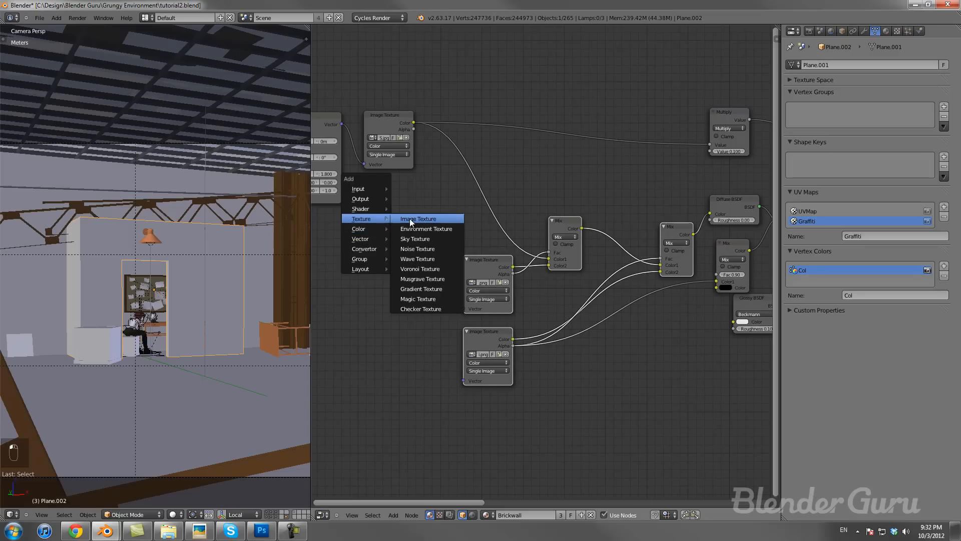
pyautogui.click(411, 220)
pyautogui.click(379, 249)
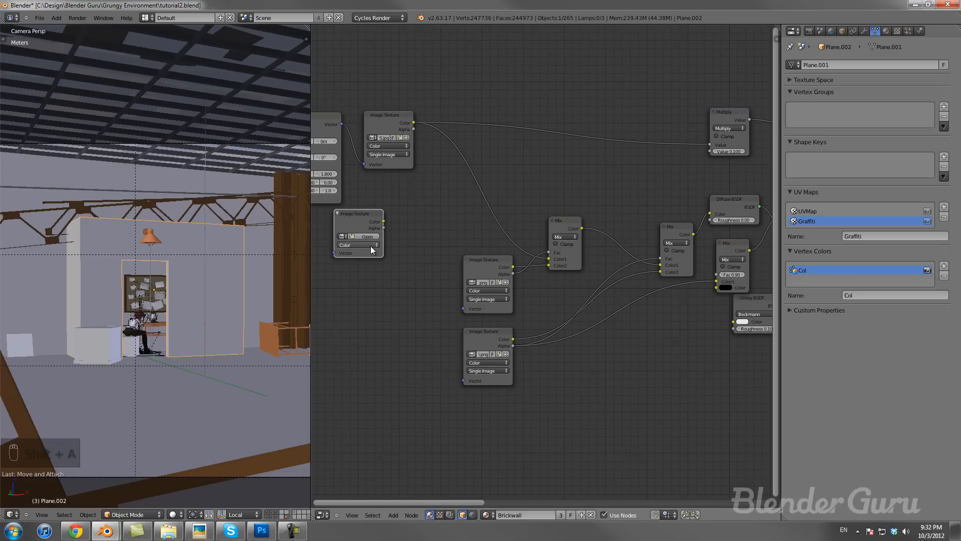
pyautogui.moveTo(378, 249); pyautogui.dragTo(483, 257, button='middle')
pyautogui.scroll(4, 471, 255)
# Step: Load graffiti.png from the Textures\Graffiti\Tutorial folder into the new Image Texture node
pyautogui.click(429, 238)
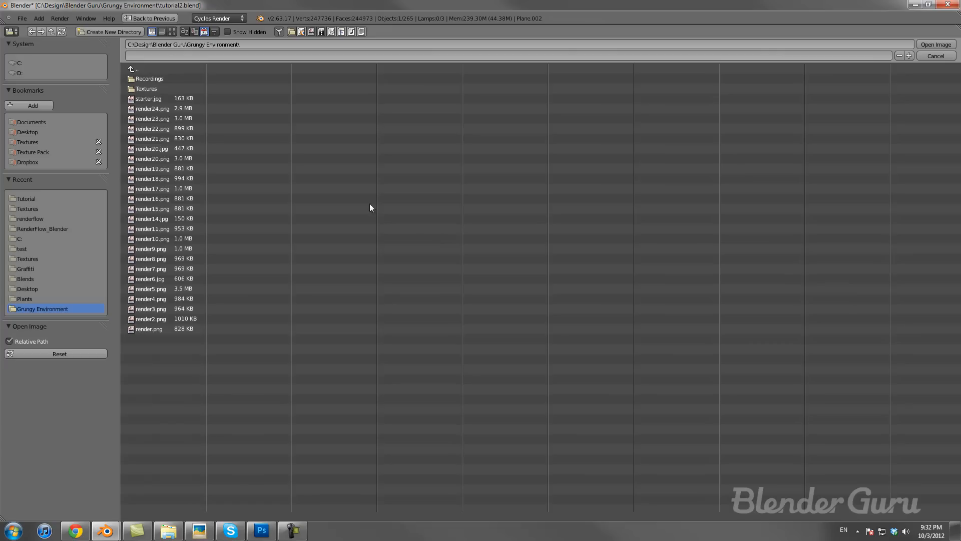
pyautogui.click(173, 80)
pyautogui.click(143, 69)
pyautogui.click(147, 87)
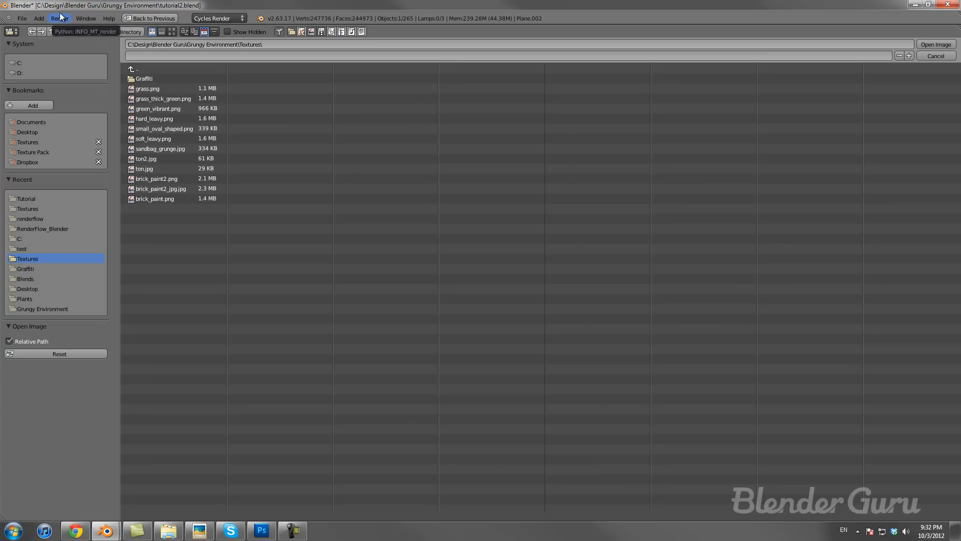
pyautogui.doubleClick(150, 78)
pyautogui.doubleClick(151, 77)
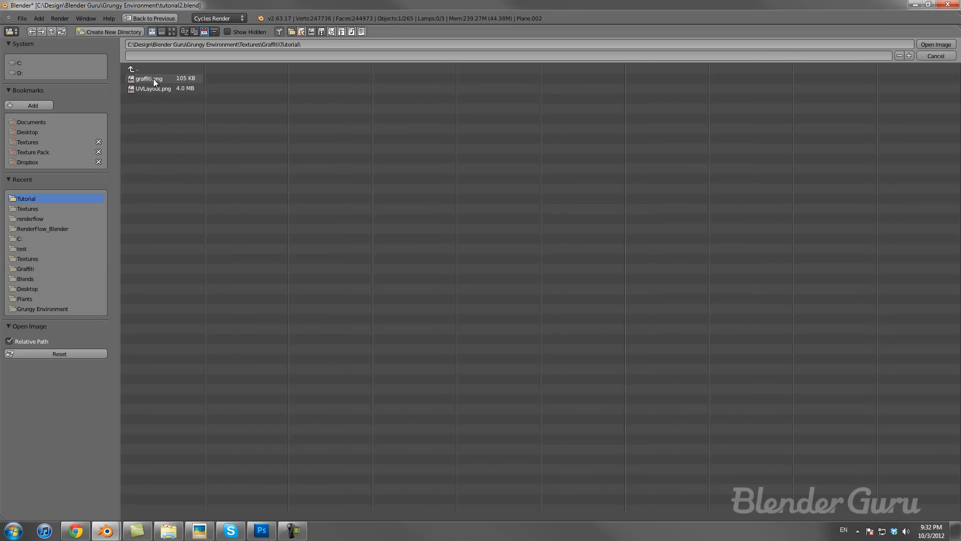
pyautogui.doubleClick(158, 78)
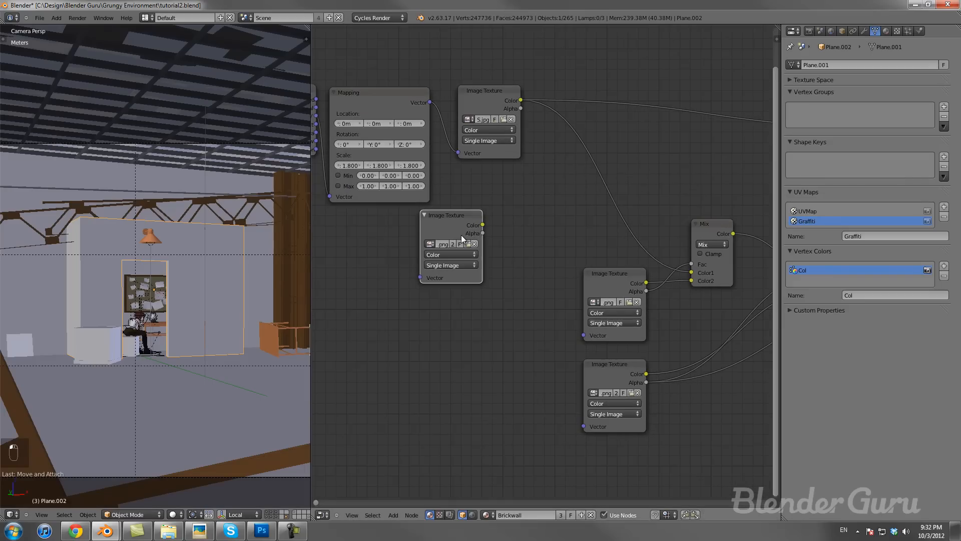
# Step: Insert a Mix color node after the brick texture and link the graffiti texture's Color to Color2 and its Alpha to Fac
pyautogui.click(461, 227)
pyautogui.hotkey('shift', 'a')
pyautogui.moveTo(505, 249)
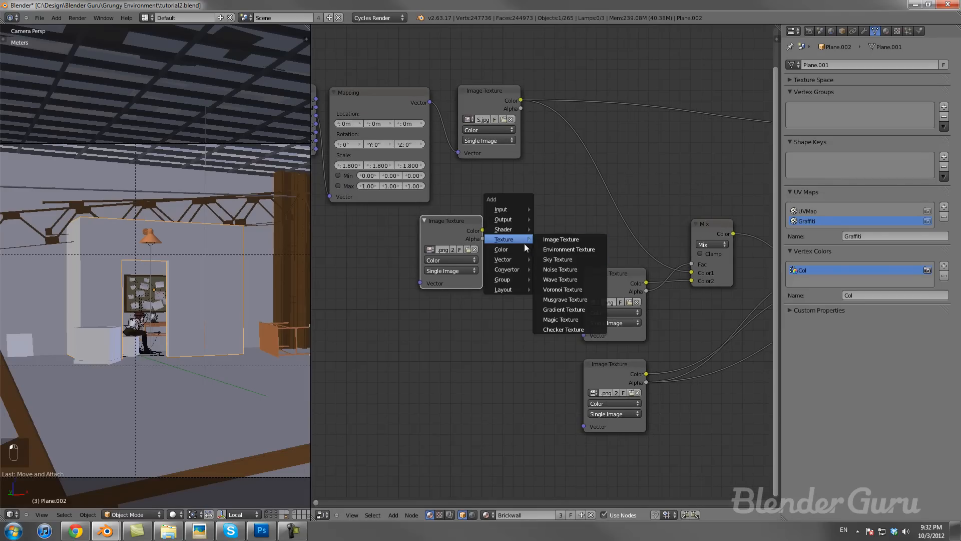
pyautogui.click(548, 269)
pyautogui.click(566, 225)
pyautogui.moveTo(482, 230); pyautogui.dragTo(575, 178)
pyautogui.click(593, 140)
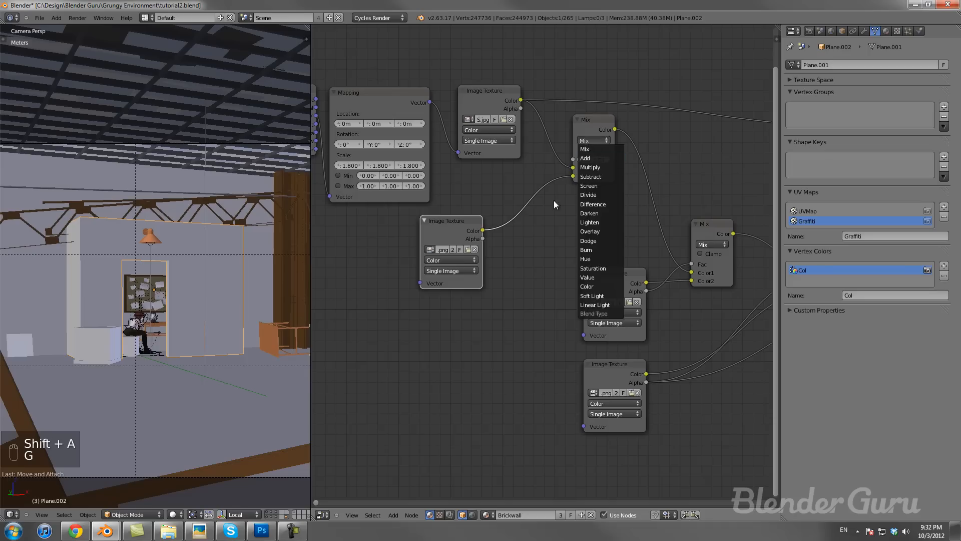
pyautogui.moveTo(482, 239); pyautogui.dragTo(573, 160)
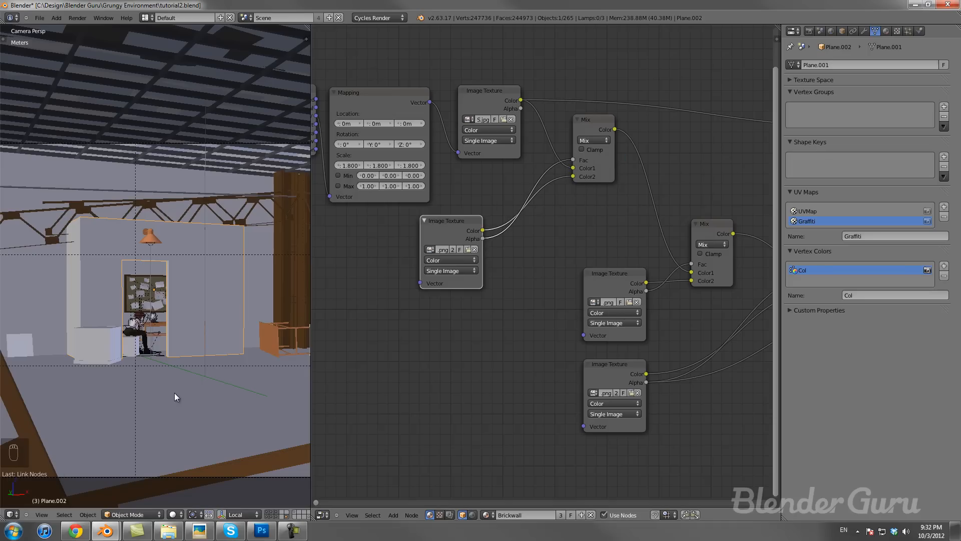
# Step: Check the transparent graffiti artwork in Photoshop, then return to Blender and place the graffiti texture node directly beneath the brick texture node
pyautogui.click(265, 535)
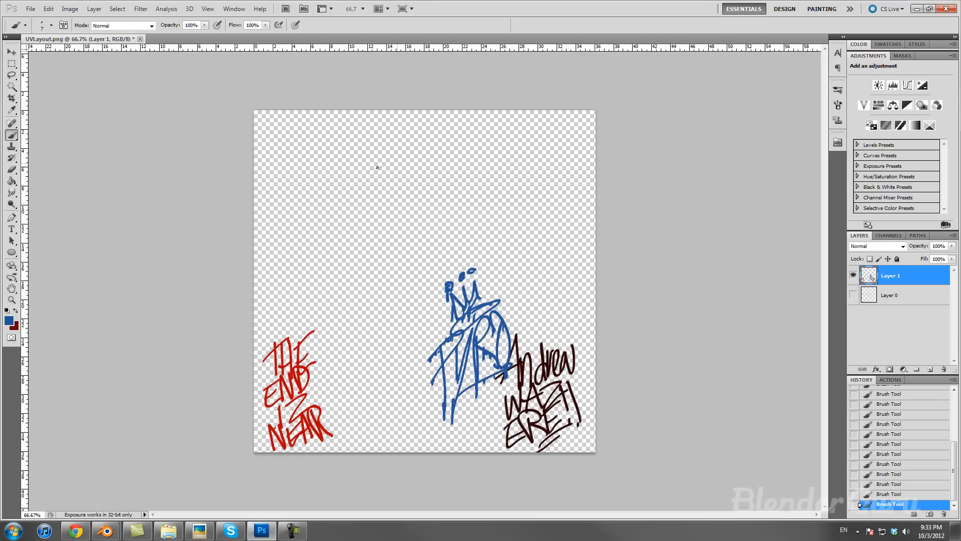
pyautogui.hotkey('alt', 'Tab')
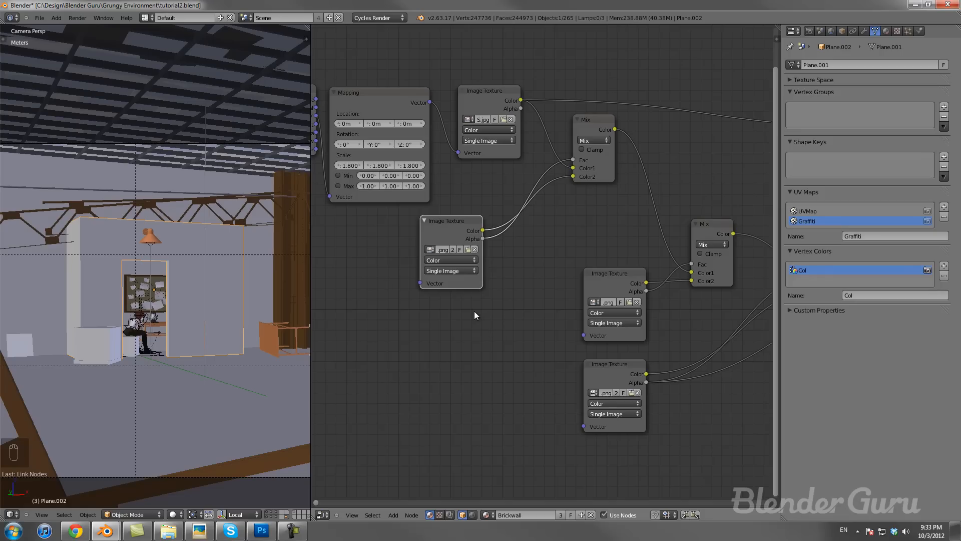
pyautogui.moveTo(470, 230); pyautogui.dragTo(509, 178)
pyautogui.scroll(2, 490, 299)
pyautogui.moveTo(389, 220); pyautogui.dragTo(386, 221)
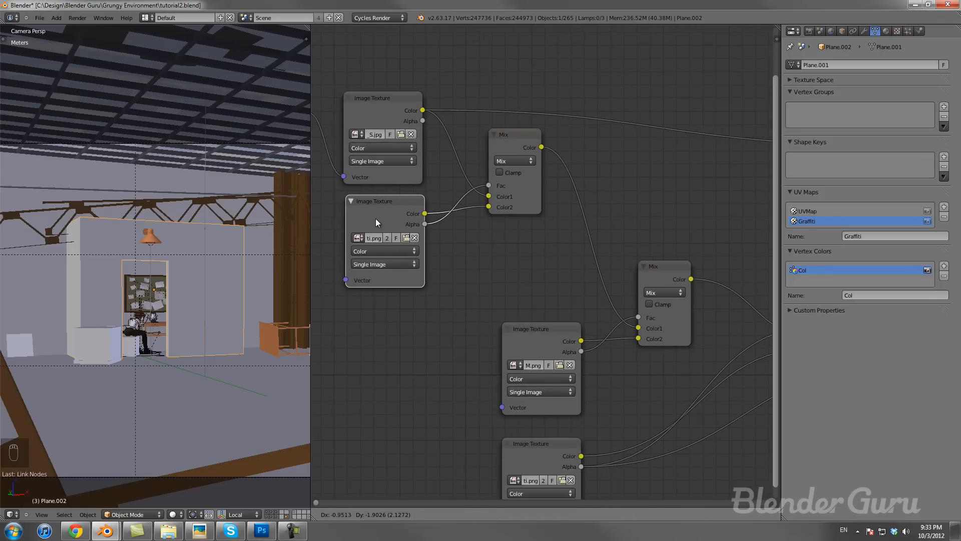
pyautogui.scroll(-2, 620, 298)
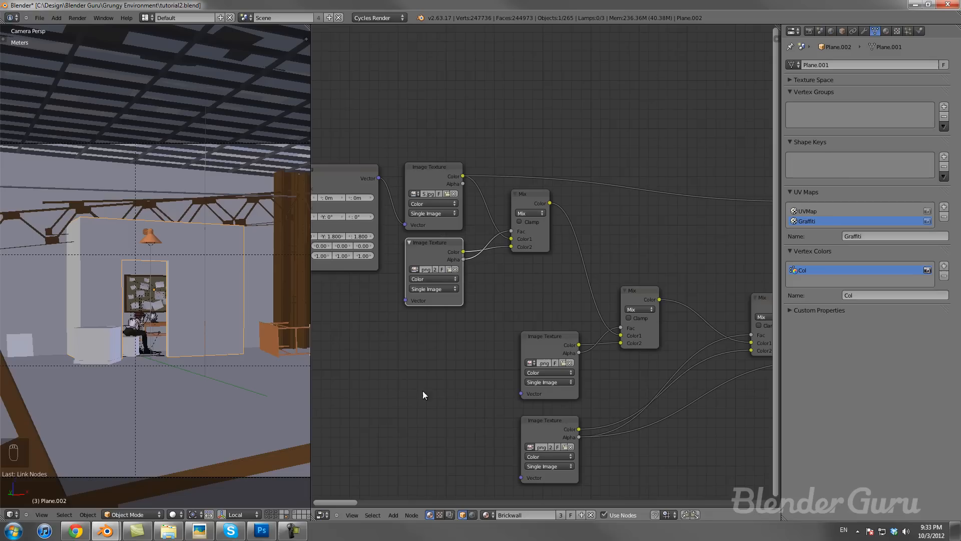
# Step: Limit the 3D view to the layers holding the brick wall, the ceiling panels and the lights
pyautogui.click(173, 514)
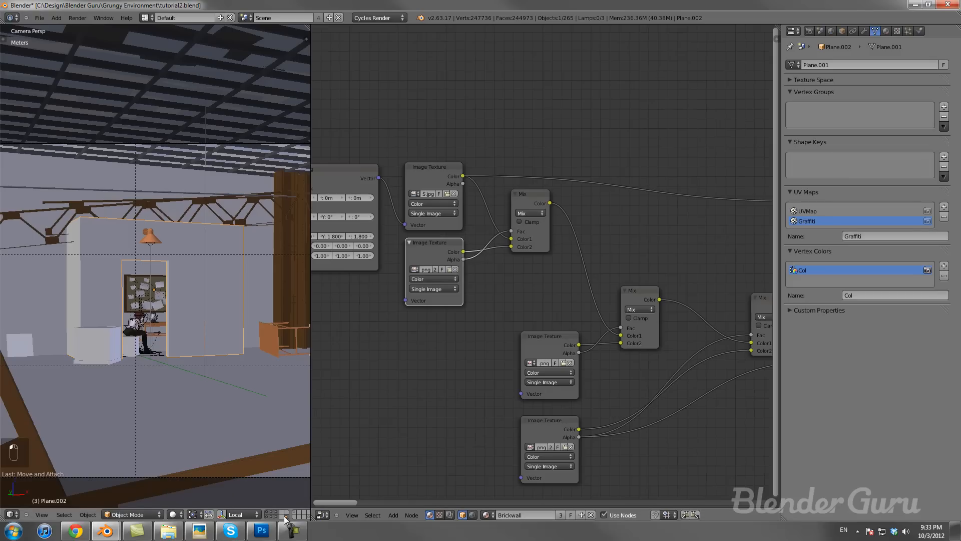
pyautogui.click(286, 516)
pyautogui.click(277, 516)
pyautogui.click(282, 515)
pyautogui.click(285, 516)
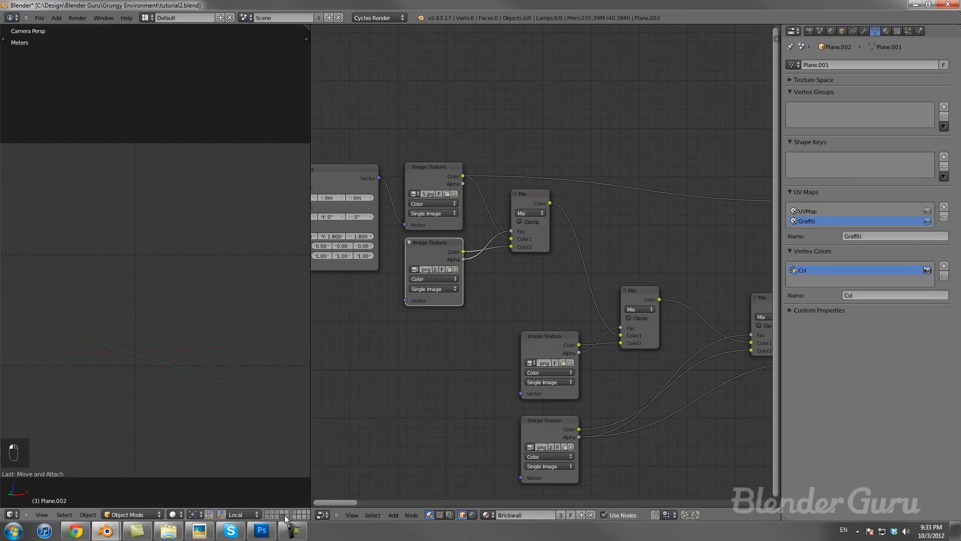
pyautogui.click(283, 516)
pyautogui.keyDown('shift'); pyautogui.click(269, 516); pyautogui.keyUp('shift')
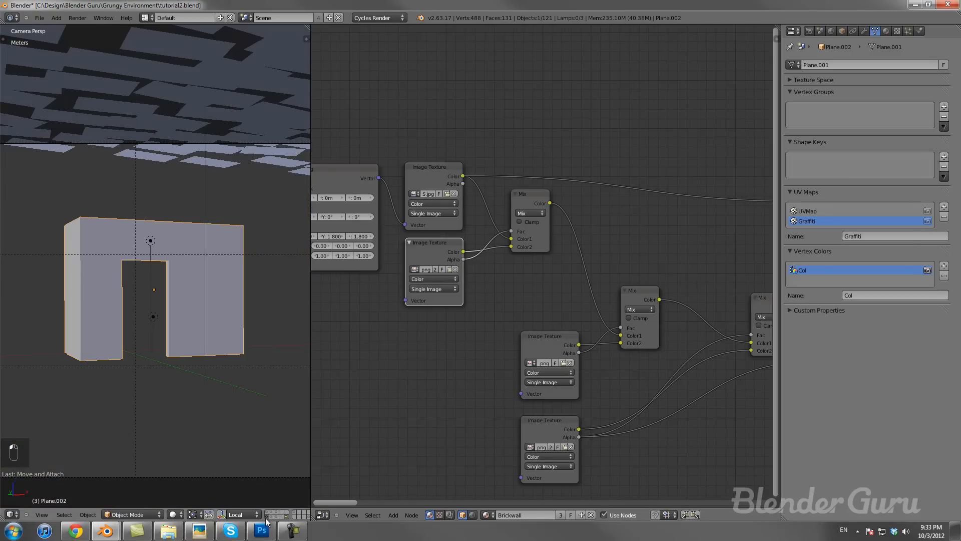
# Step: Switch the camera view to Rendered shading and save over tutorial2.blend
pyautogui.click(173, 514)
pyautogui.click(196, 449)
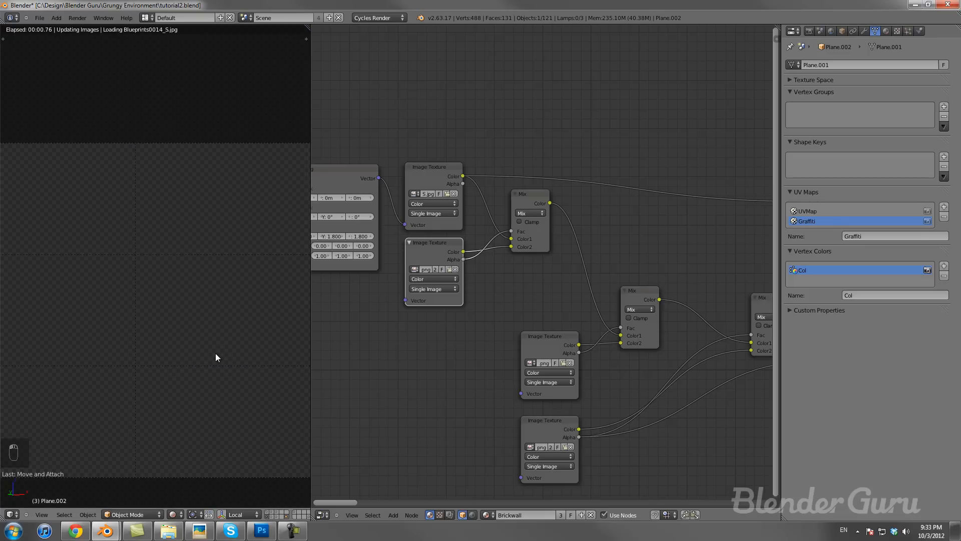
pyautogui.hotkey('ctrl', 's')
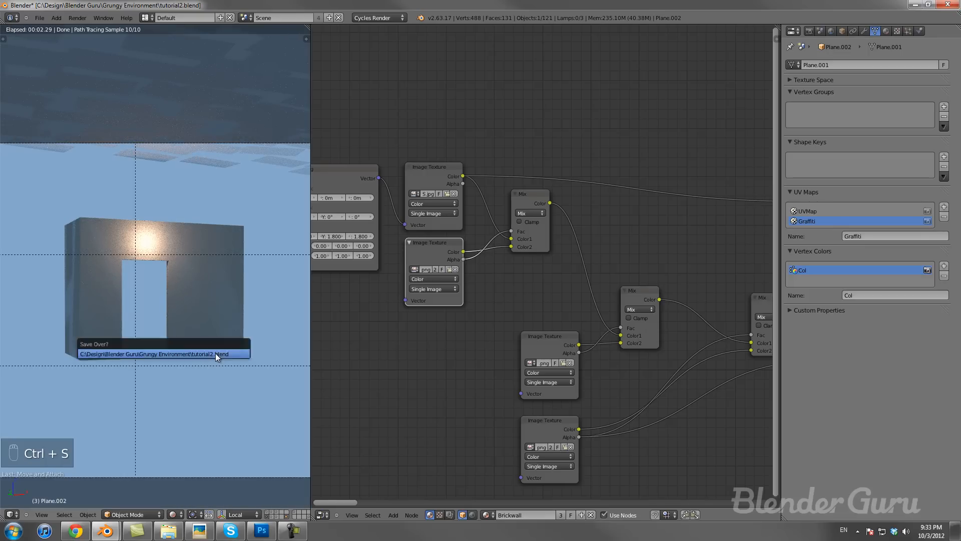
# Step: Examine the Brickwall node tree, checking how the brick and graffiti textures feed the new Mix node
pyautogui.scroll(-1, 611, 272)
pyautogui.scroll(-2, 610, 275)
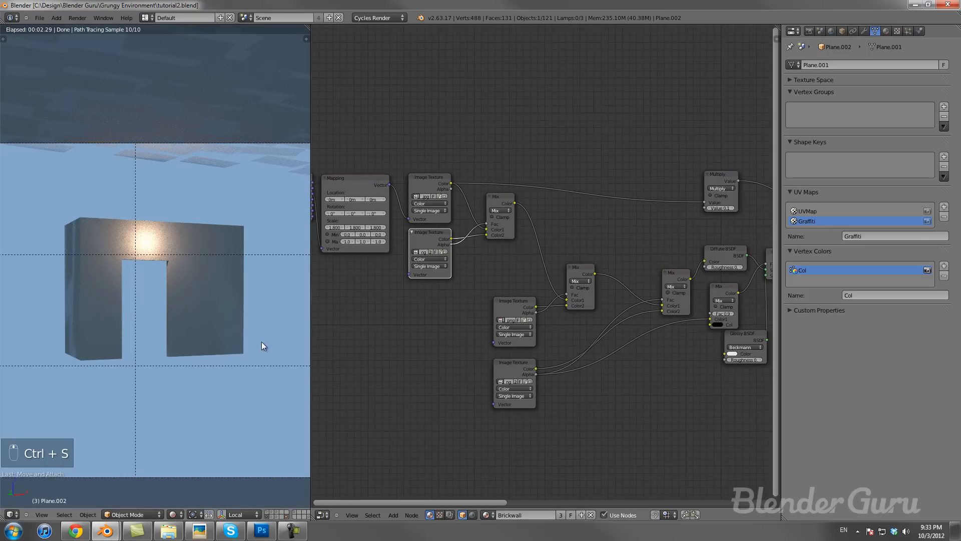
pyautogui.scroll(5, 454, 270)
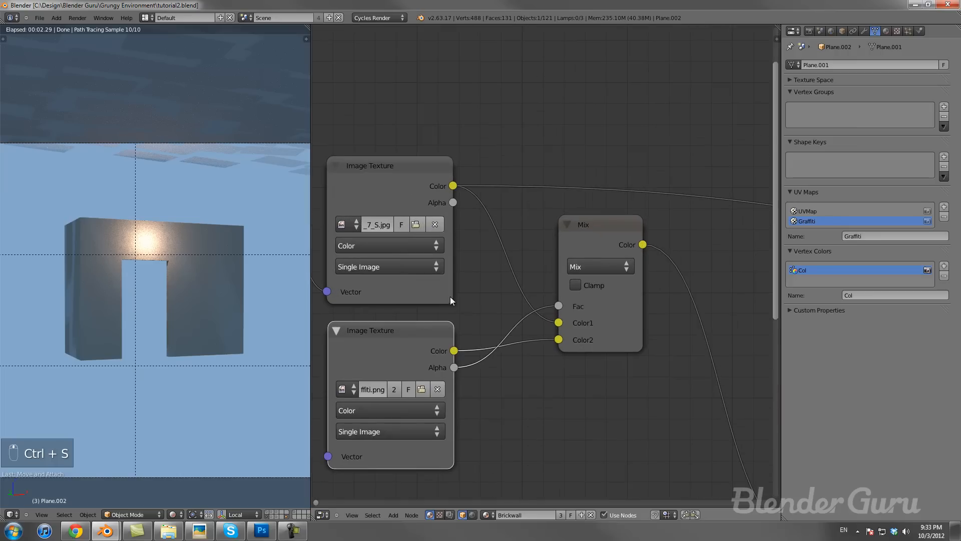
pyautogui.scroll(-3, 580, 371)
pyautogui.scroll(1, 448, 247)
pyautogui.scroll(-2, 425, 280)
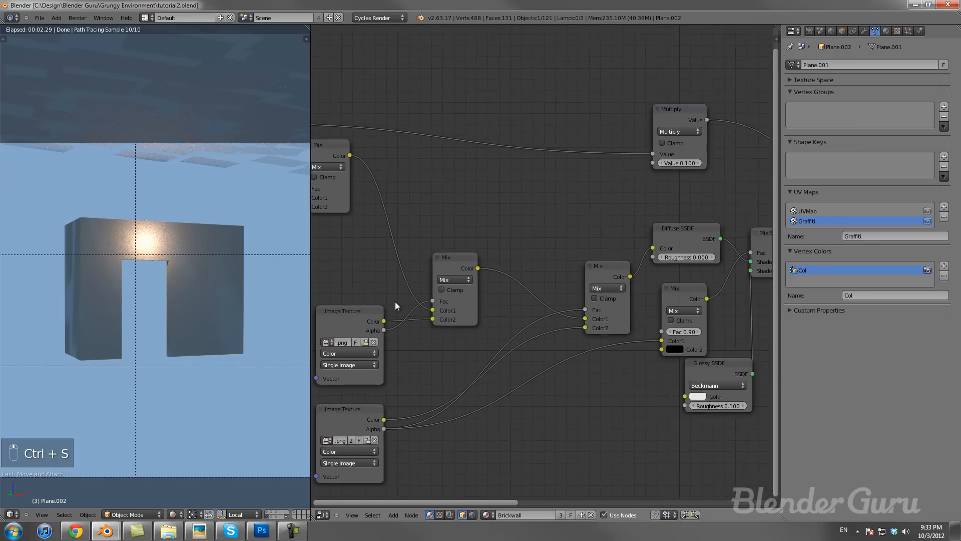
pyautogui.scroll(4, 496, 295)
pyautogui.moveTo(510, 278); pyautogui.dragTo(510, 268)
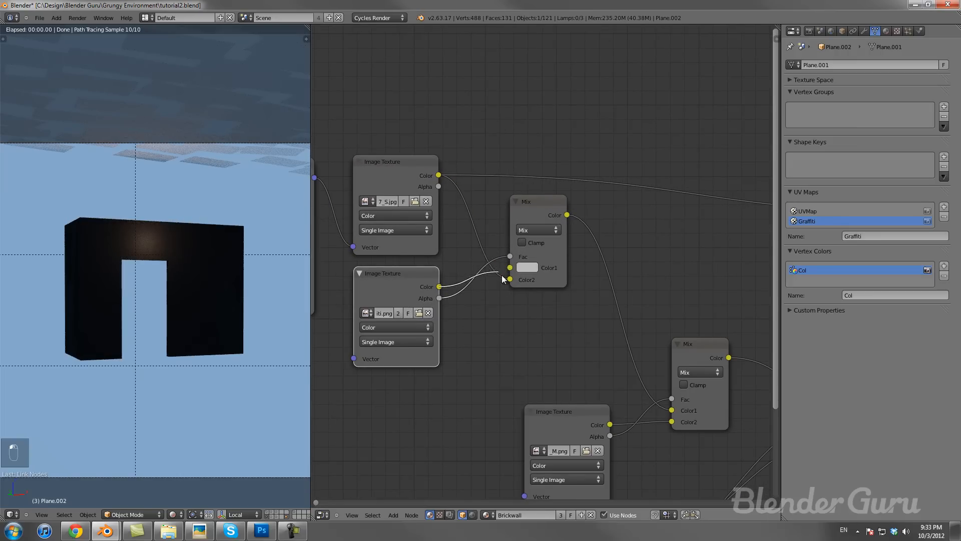
pyautogui.moveTo(441, 319); pyautogui.dragTo(537, 294, button='middle')
pyautogui.scroll(4, 548, 296)
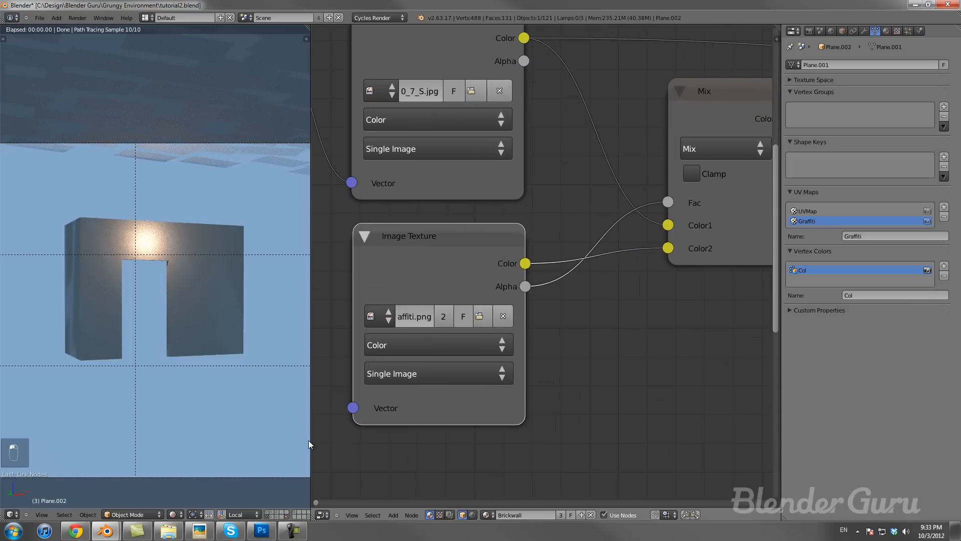
pyautogui.scroll(-5, 485, 396)
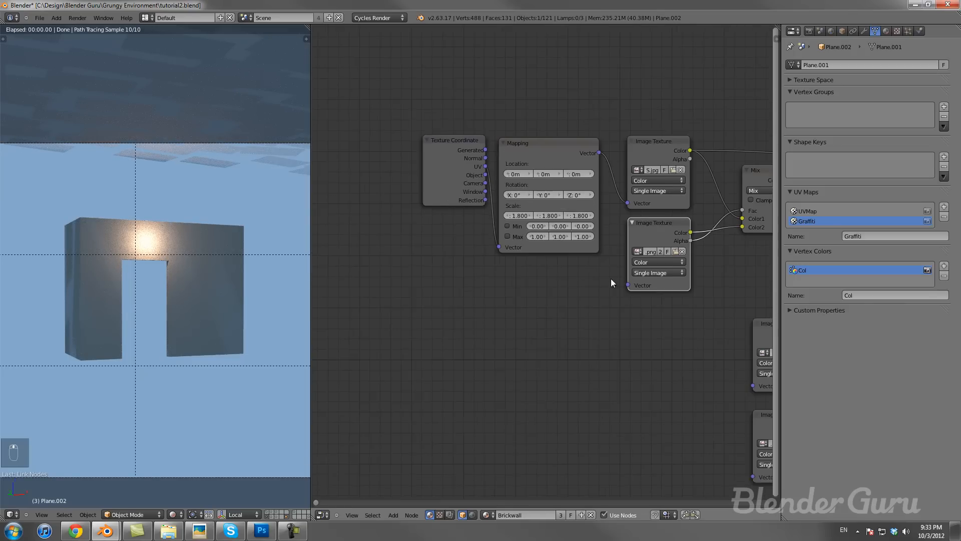
# Step: Make UVMap the wall's active UV map for rendering and shift the Texture Coordinate and Mapping nodes away from the image textures
pyautogui.moveTo(439, 187); pyautogui.dragTo(431, 185)
pyautogui.moveTo(516, 151); pyautogui.dragTo(513, 147)
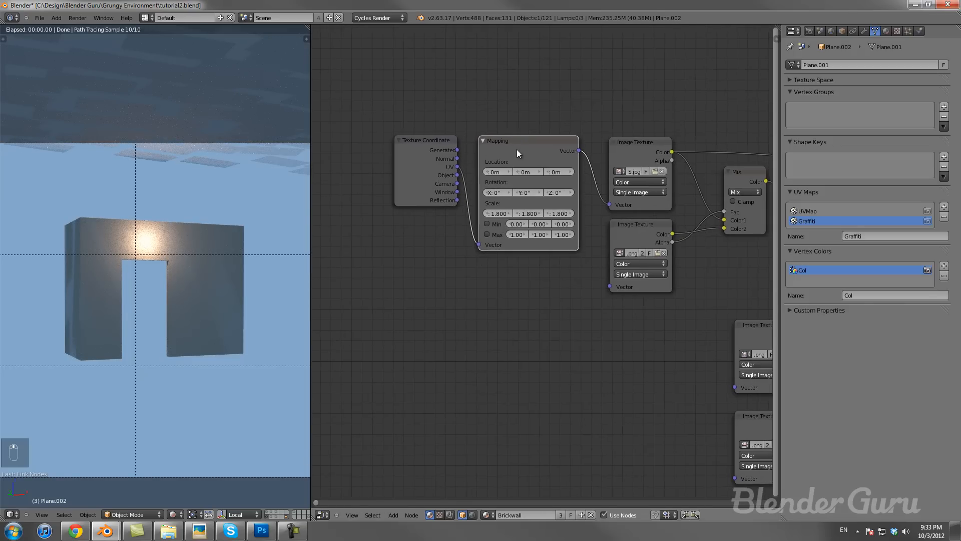
pyautogui.click(845, 213)
pyautogui.click(926, 211)
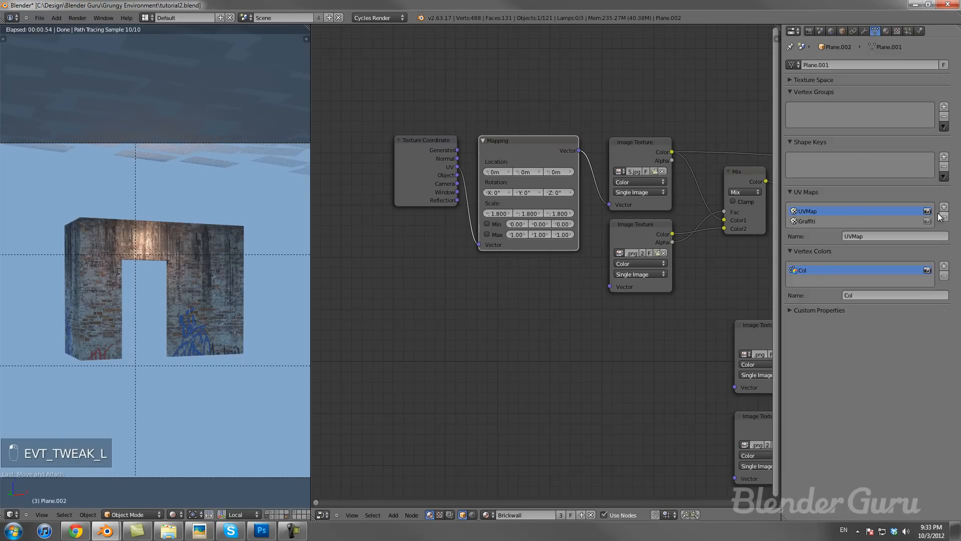
pyautogui.moveTo(421, 171); pyautogui.dragTo(444, 174)
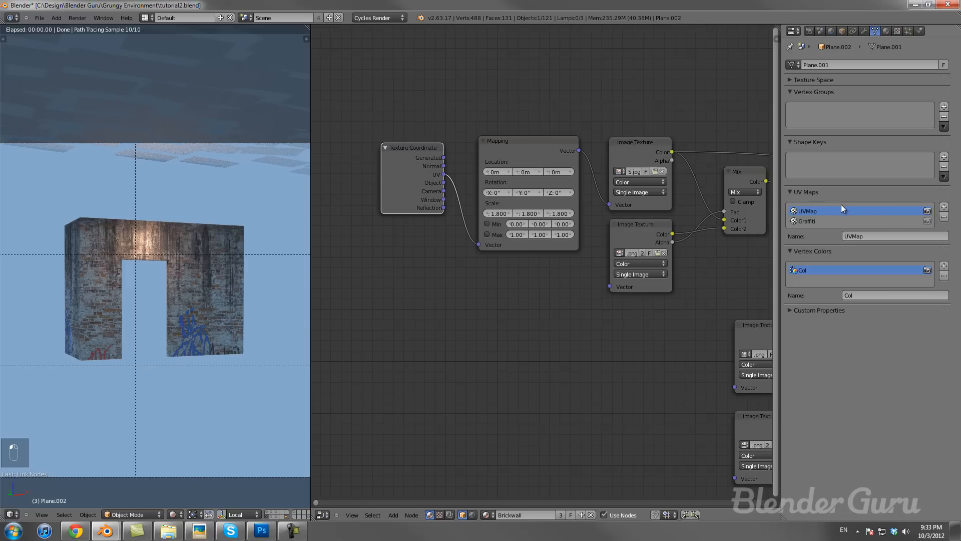
# Step: Compare the rendered wall using the Graffiti UV map against UVMap, leaving UVMap active for rendering
pyautogui.click(927, 222)
pyautogui.click(927, 222)
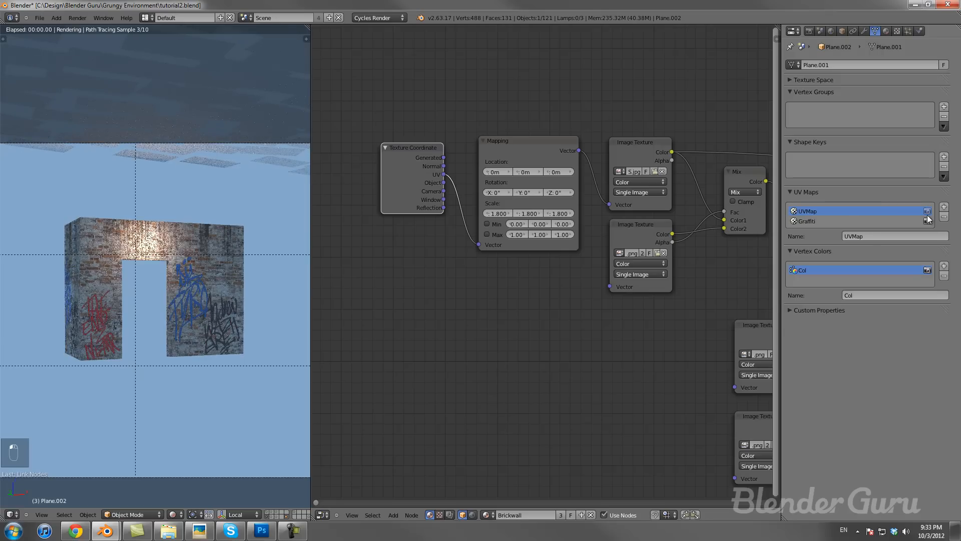
pyautogui.click(928, 212)
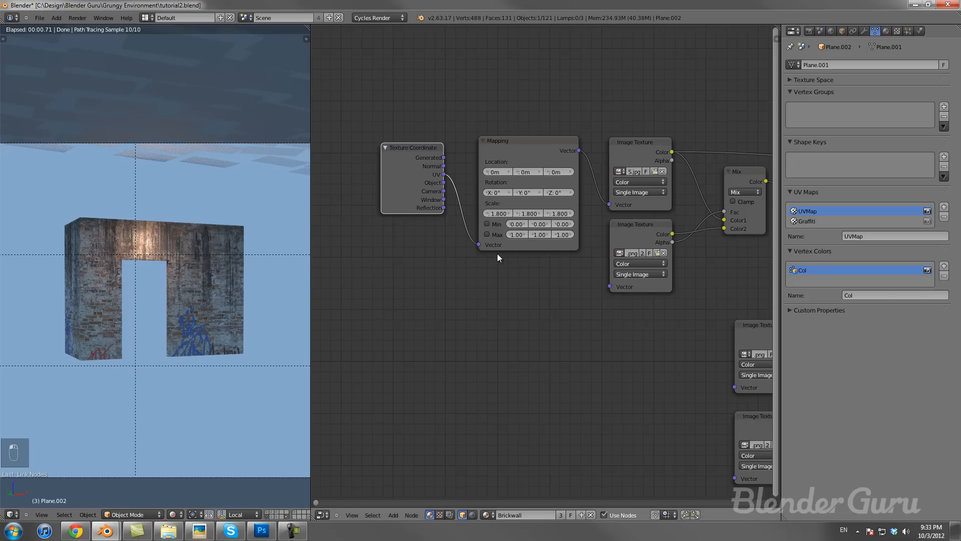
# Step: Add an Attribute node beside the graffiti Image Texture node in the Brickwall material and set its name to Graffiti
pyautogui.scroll(2, 596, 302)
pyautogui.moveTo(642, 233); pyautogui.dragTo(644, 247)
pyautogui.click(809, 221)
pyautogui.click(811, 213)
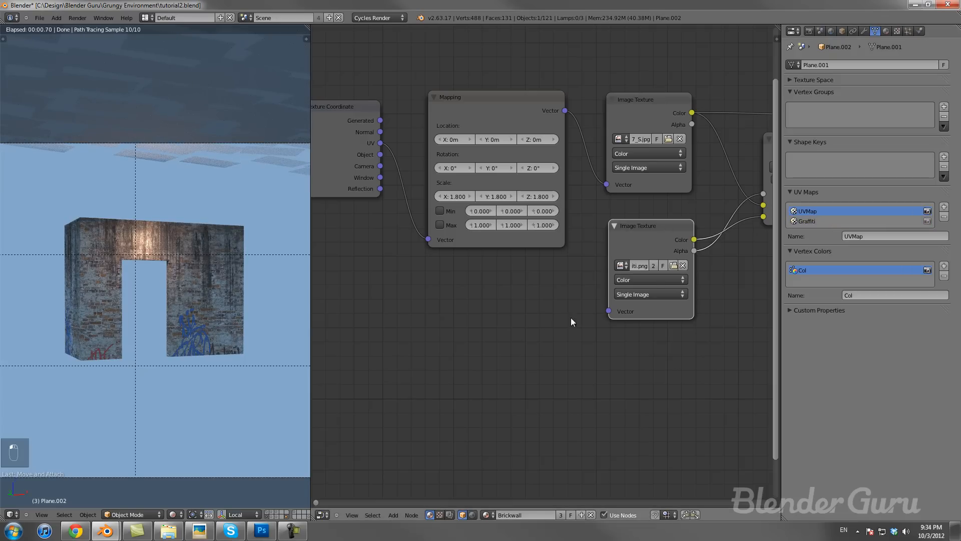
pyautogui.hotkey('shift', 'a')
pyautogui.moveTo(473, 271)
pyautogui.click(509, 303)
pyautogui.click(473, 302)
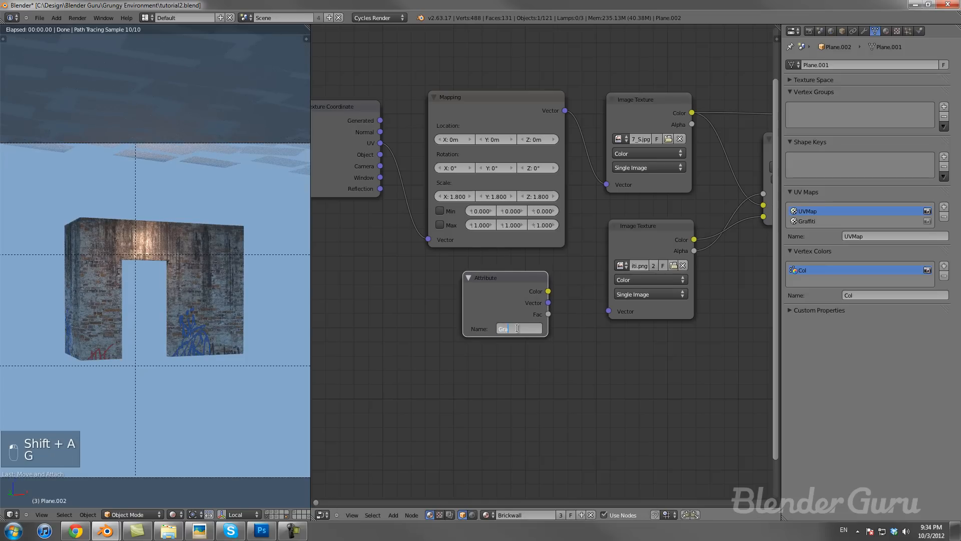
pyautogui.press('Return')
# Step: Link the Attribute node's Vector output to the graffiti Image Texture's Vector input and check the rendered wall up close
pyautogui.click(832, 222)
pyautogui.click(829, 210)
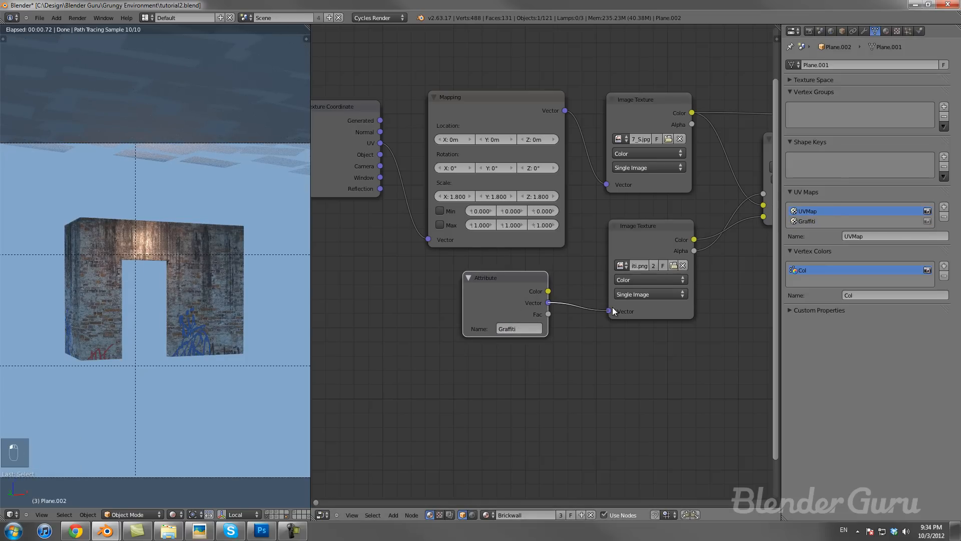
pyautogui.moveTo(611, 307); pyautogui.dragTo(609, 311)
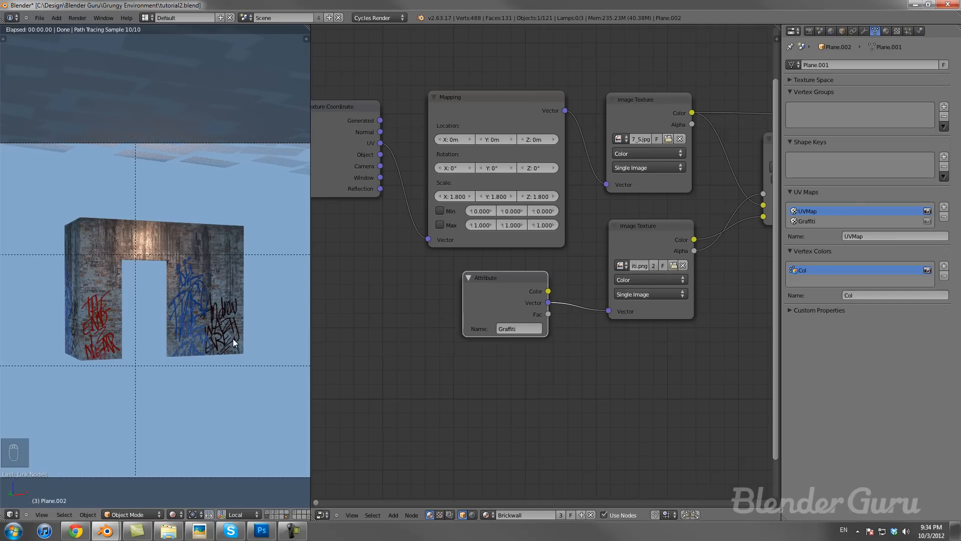
pyautogui.scroll(5, 214, 342)
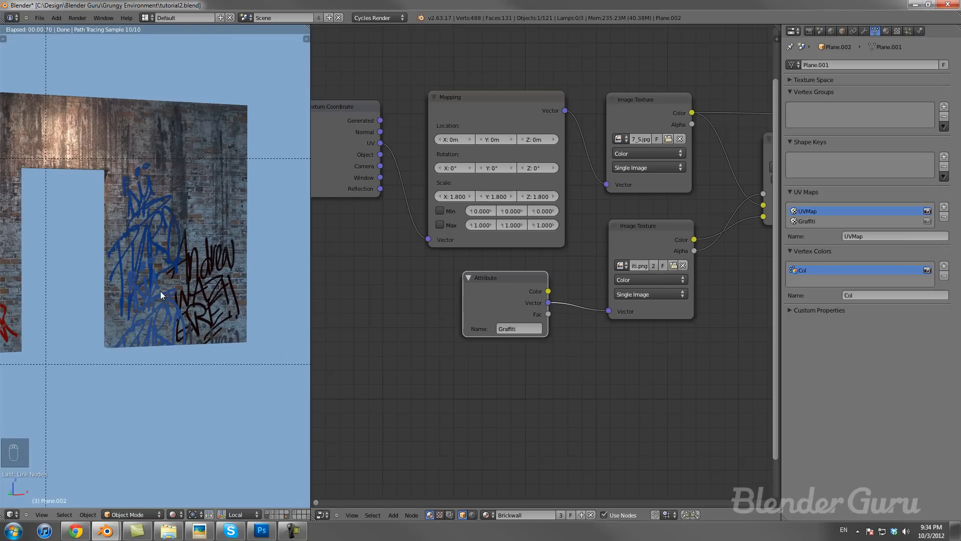
pyautogui.scroll(-5, 223, 322)
pyautogui.scroll(-1, 499, 316)
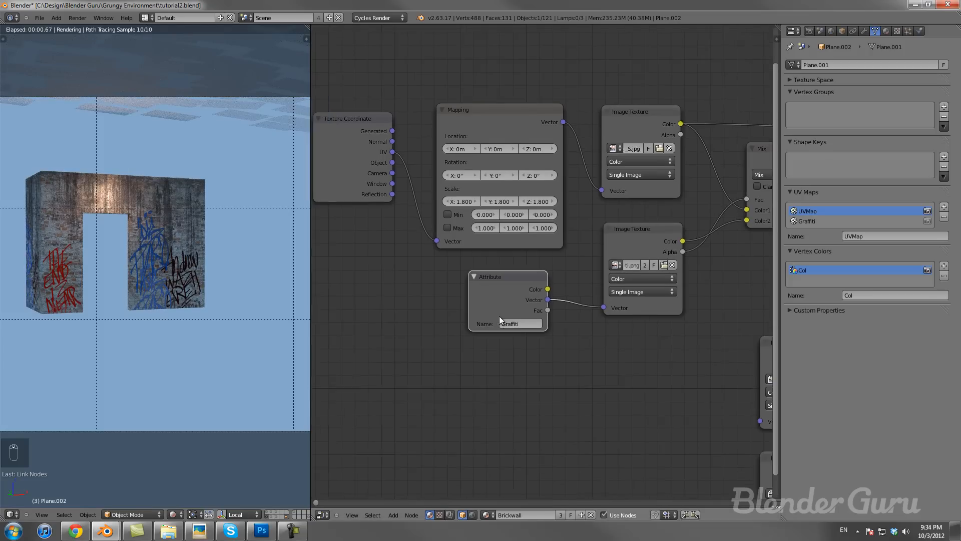
# Step: Detach the UV link from the Mapping node and reconnect the Texture Coordinate's UV output to its Vector input
pyautogui.scroll(-1, 499, 316)
pyautogui.moveTo(444, 242); pyautogui.dragTo(600, 303)
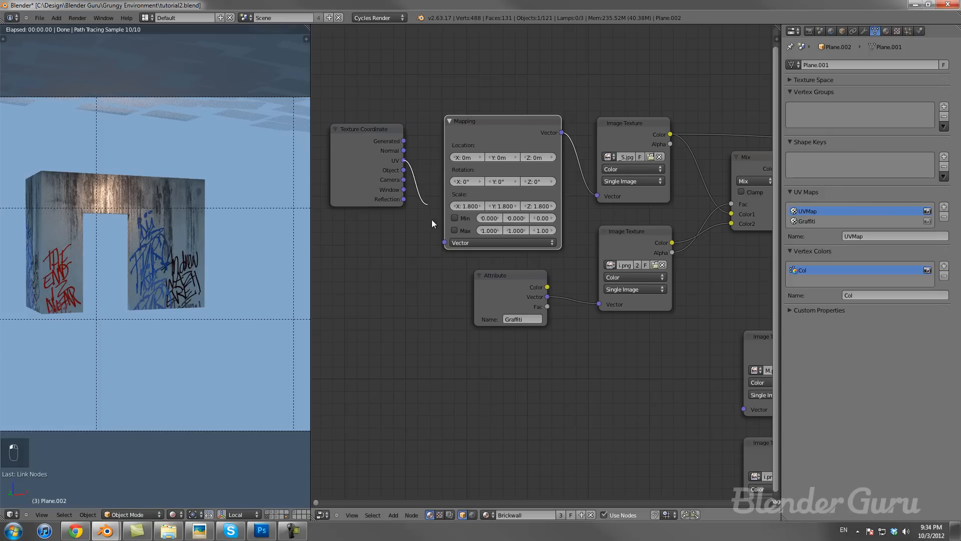
pyautogui.moveTo(404, 161); pyautogui.dragTo(444, 242)
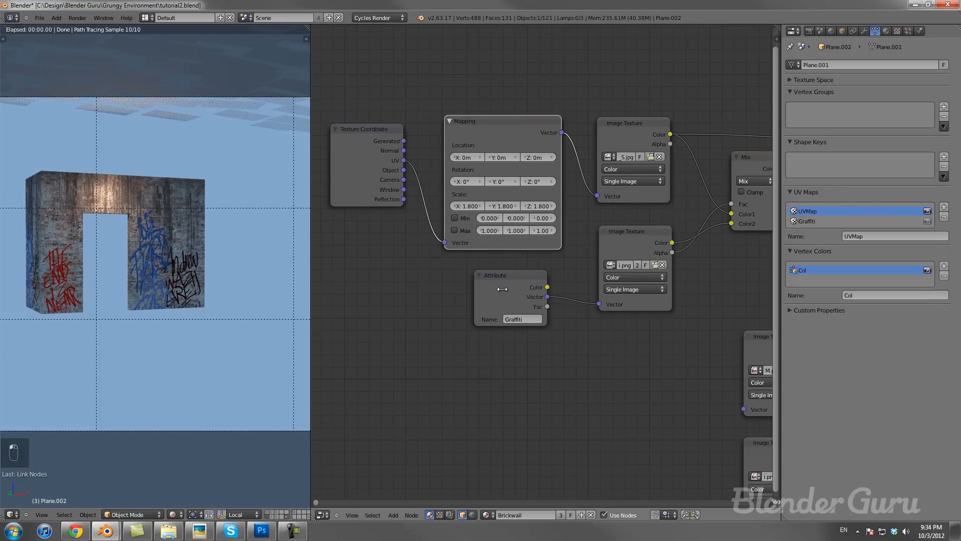
# Step: Reposition the Attribute node and the graffiti Image Texture node below the brick texture's nodes
pyautogui.rightClick(383, 170)
pyautogui.moveTo(500, 298)
pyautogui.mouseDown()
pyautogui.moveTo(509, 274)
pyautogui.moveTo(500, 291)
pyautogui.mouseUp()
pyautogui.moveTo(631, 243); pyautogui.dragTo(623, 282)
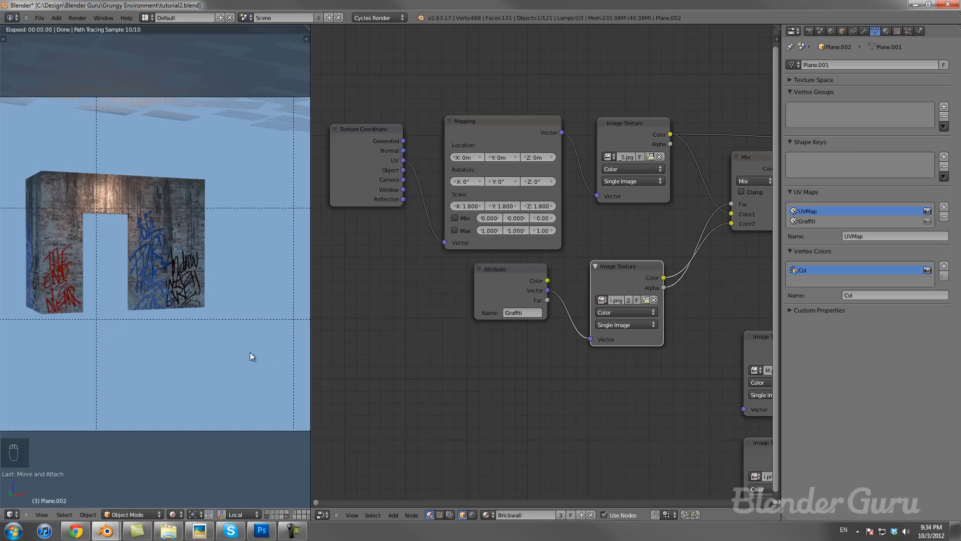
# Step: Switch the camera view to Solid shading and save over tutorial2.blend
pyautogui.scroll(-1, 209, 347)
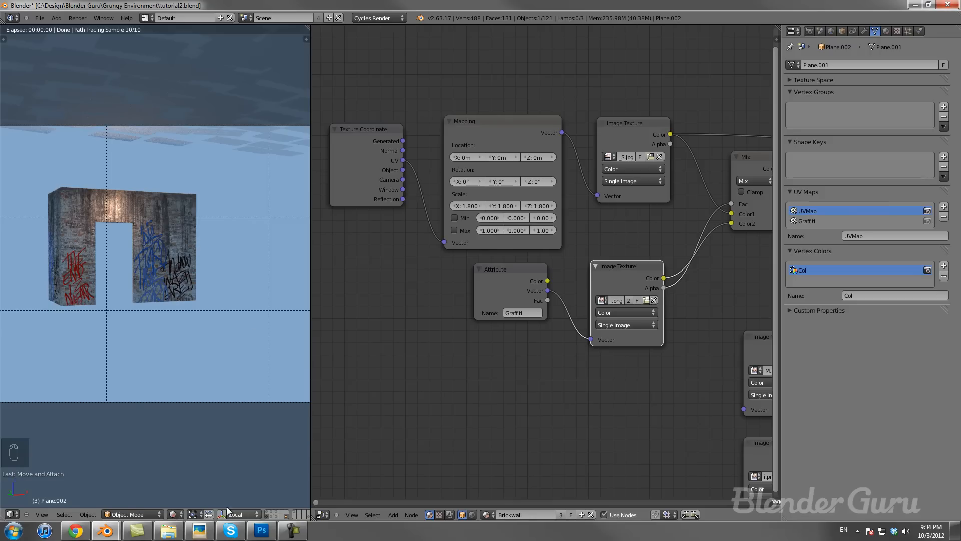
pyautogui.click(176, 514)
pyautogui.click(196, 480)
pyautogui.hotkey('ctrl', 's')
pyautogui.click(200, 318)
# Step: Show the other scene layers so the rest of the warehouse appears around the doorway wall
pyautogui.scroll(-5, 236, 493)
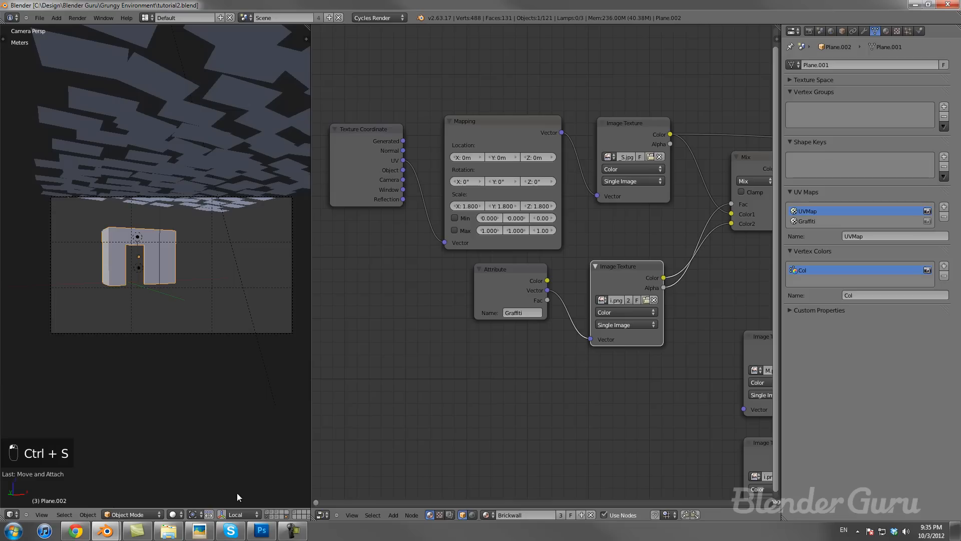
pyautogui.keyDown('shift'); pyautogui.click(266, 511); pyautogui.keyUp('shift')
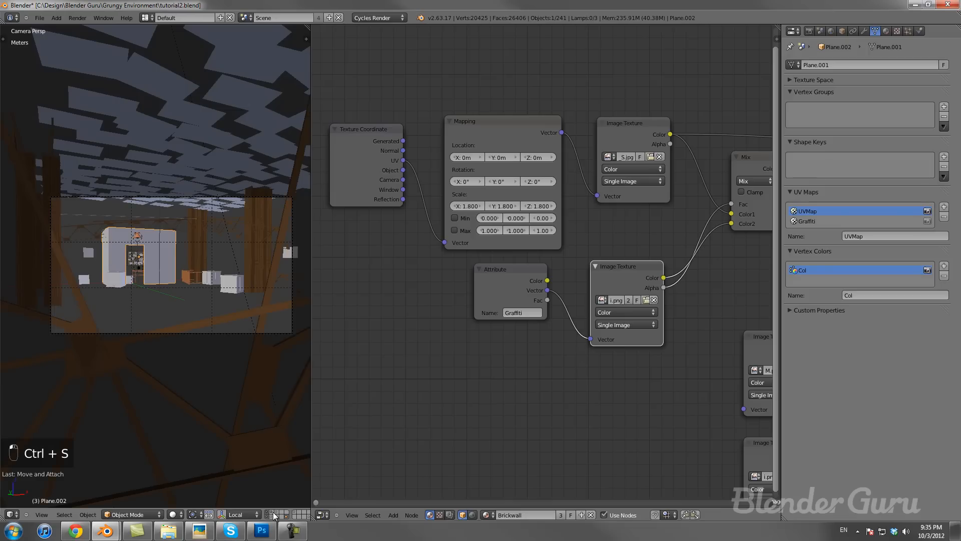
pyautogui.keyDown('shift'); pyautogui.click(274, 512); pyautogui.keyUp('shift')
# Step: Examine the warehouse's outer walls from outside the camera, selecting them together in wireframe
pyautogui.rightClick(185, 252)
pyautogui.rightClick(184, 253)
pyautogui.press('z')
pyautogui.moveTo(184, 252)
pyautogui.mouseDown(button='middle')
pyautogui.moveTo(221, 298)
pyautogui.moveTo(215, 271)
pyautogui.mouseUp(button='middle')
pyautogui.scroll(-9, 152, 267)
pyautogui.press('z')
pyautogui.keyDown('shift'); pyautogui.rightClick(143, 274); pyautogui.keyUp('shift')
pyautogui.keyDown('shift'); pyautogui.rightClick(224, 274); pyautogui.keyUp('shift')
pyautogui.keyDown('shift'); pyautogui.rightClick(234, 277); pyautogui.keyUp('shift')
pyautogui.press('z')
pyautogui.scroll(3, 240, 248)
pyautogui.scroll(6, 161, 336)
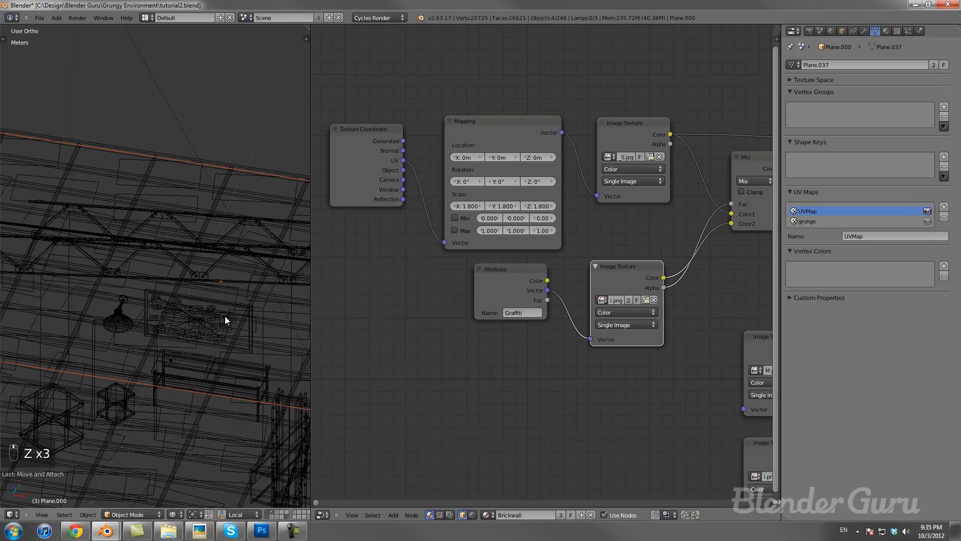
# Step: Return to the camera view, select the doorway wall and review its Brickwall material and UV maps
pyautogui.press('KP_0')
pyautogui.press('z')
pyautogui.rightClick(150, 272)
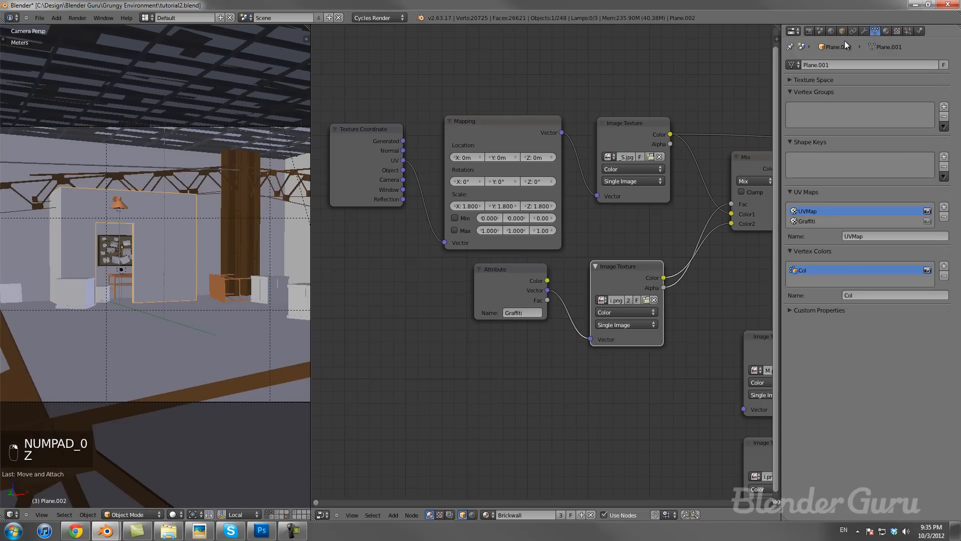
pyautogui.click(886, 31)
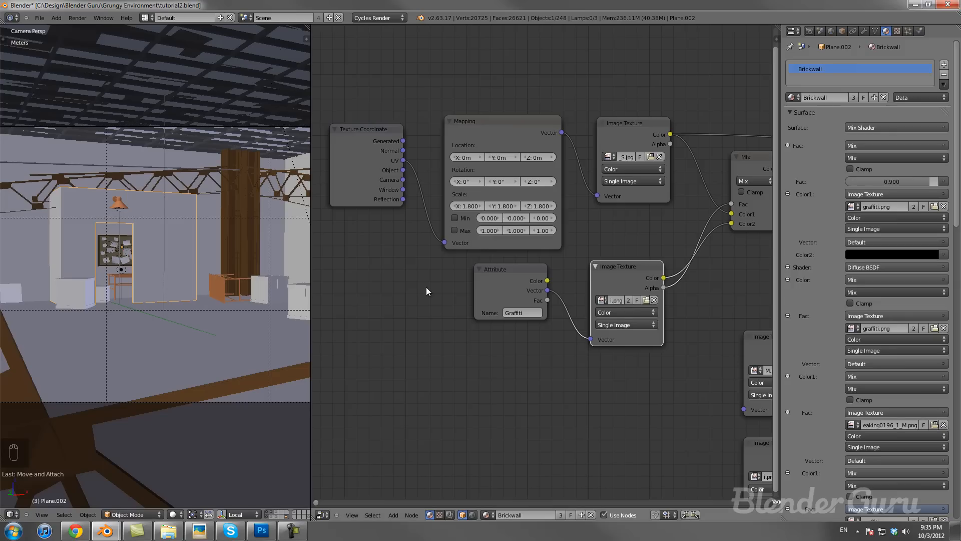
pyautogui.scroll(-2, 429, 290)
pyautogui.scroll(3, 195, 286)
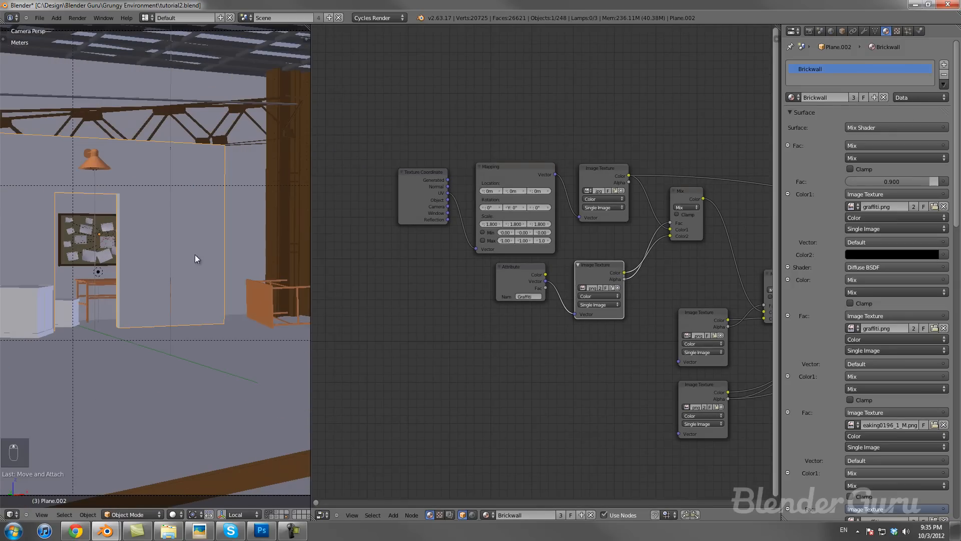
pyautogui.click(875, 31)
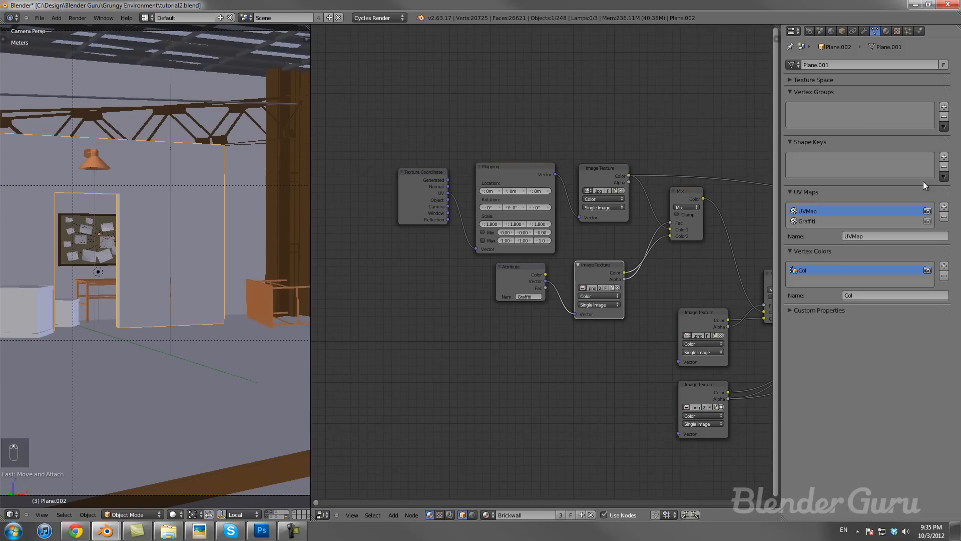
pyautogui.click(809, 221)
pyautogui.scroll(-4, 283, 233)
# Step: Select the large back wall behind the doorway wall and check which UV maps it has
pyautogui.rightClick(206, 240)
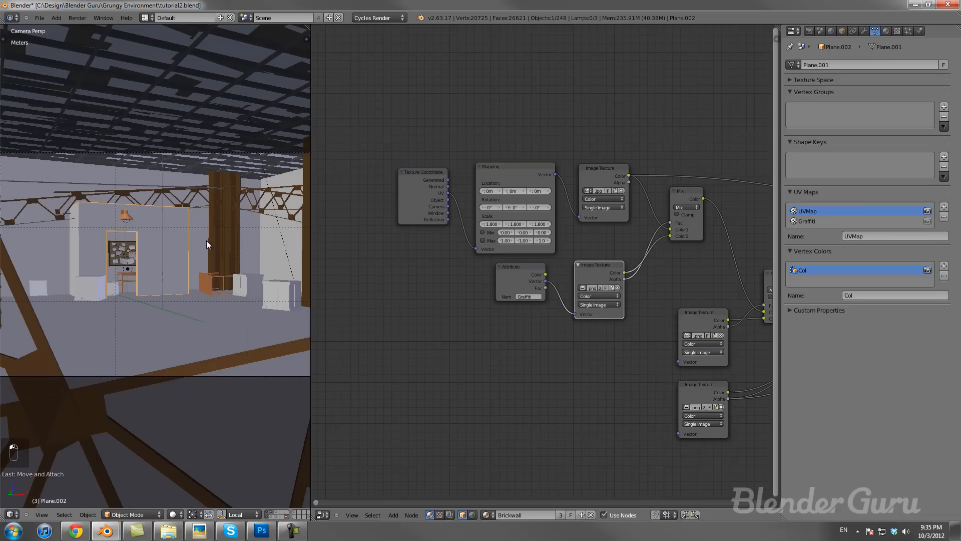
pyautogui.rightClick(205, 240)
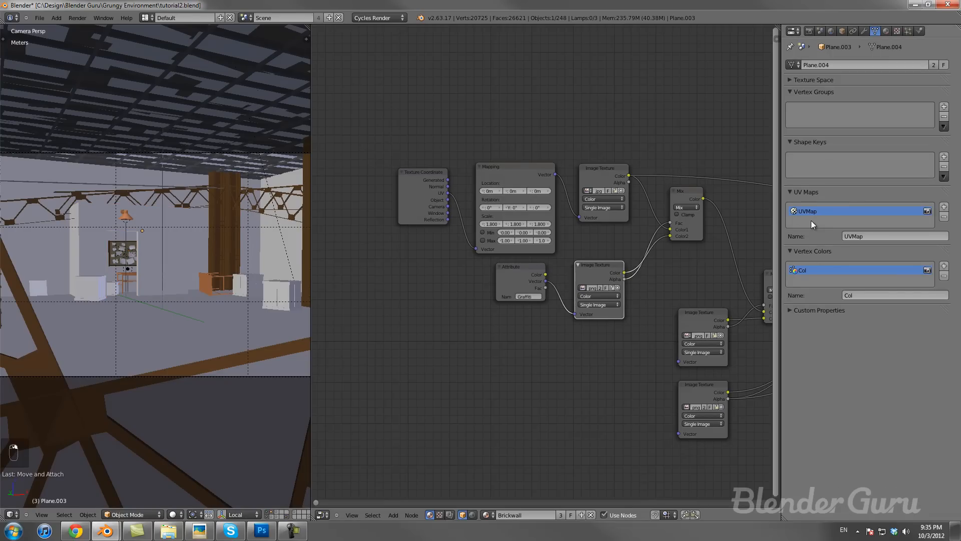
pyautogui.press('z')
pyautogui.press('z')
pyautogui.press('z')
pyautogui.rightClick(191, 230)
pyautogui.press('z')
pyautogui.rightClick(201, 240)
pyautogui.press('z')
pyautogui.press('z')
pyautogui.press('z')
pyautogui.press('z')
# Step: Preview the whole warehouse in Rendered shading and return the camera view to Wireframe
pyautogui.click(173, 514)
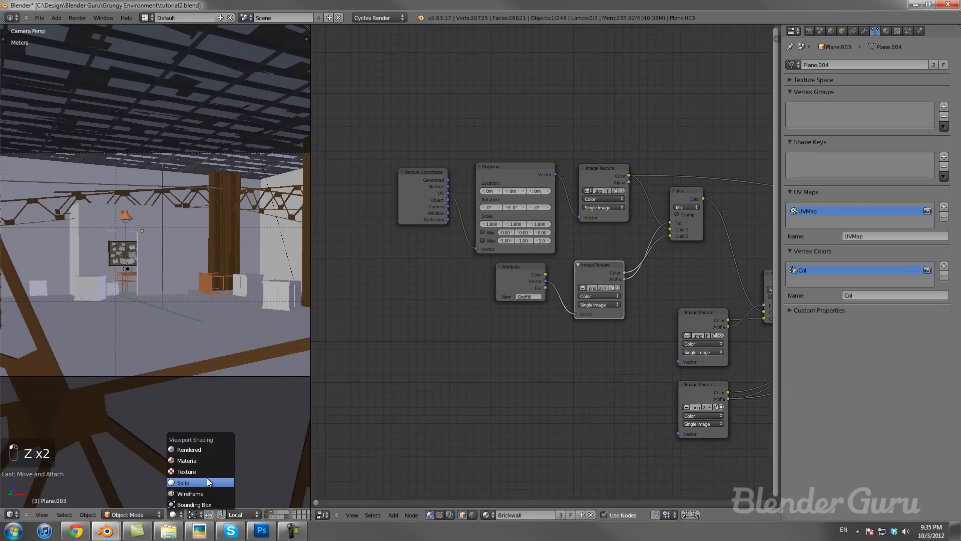
pyautogui.click(200, 451)
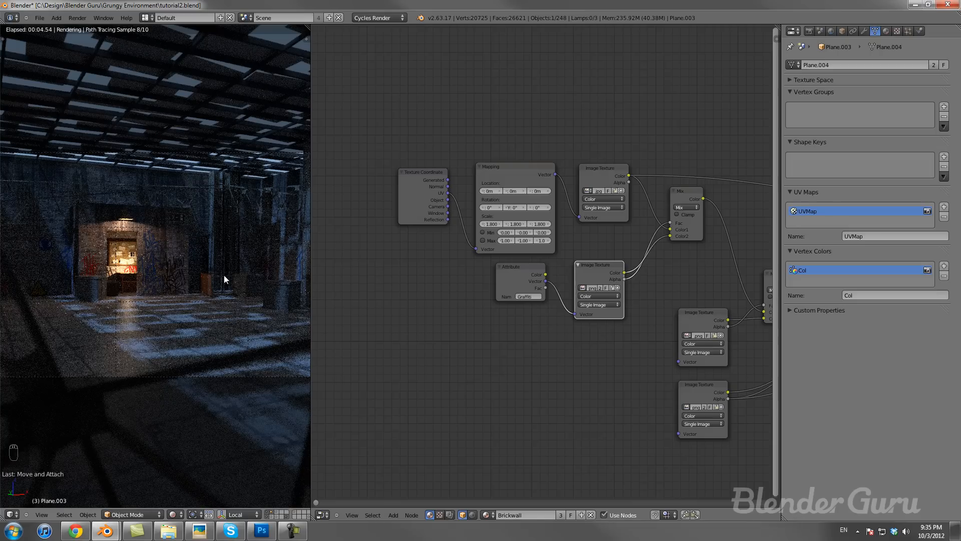
pyautogui.moveTo(420, 195)
pyautogui.mouseDown()
pyautogui.moveTo(416, 187)
pyautogui.moveTo(417, 202)
pyautogui.mouseUp()
pyautogui.scroll(4, 546, 303)
pyautogui.click(173, 514)
pyautogui.click(205, 453)
pyautogui.press('z')
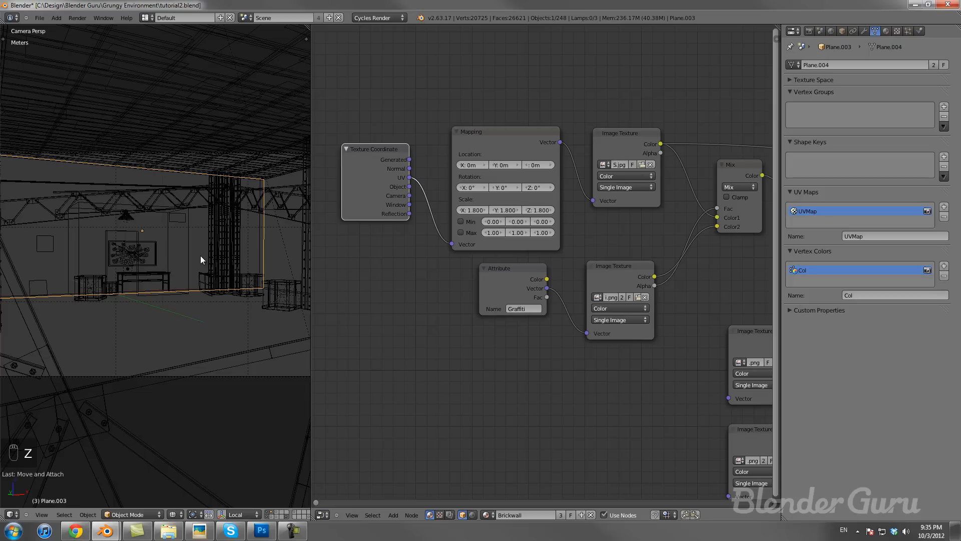
# Step: Add a second UV map to the large back wall and name it Graffiti
pyautogui.moveTo(506, 288); pyautogui.dragTo(515, 293)
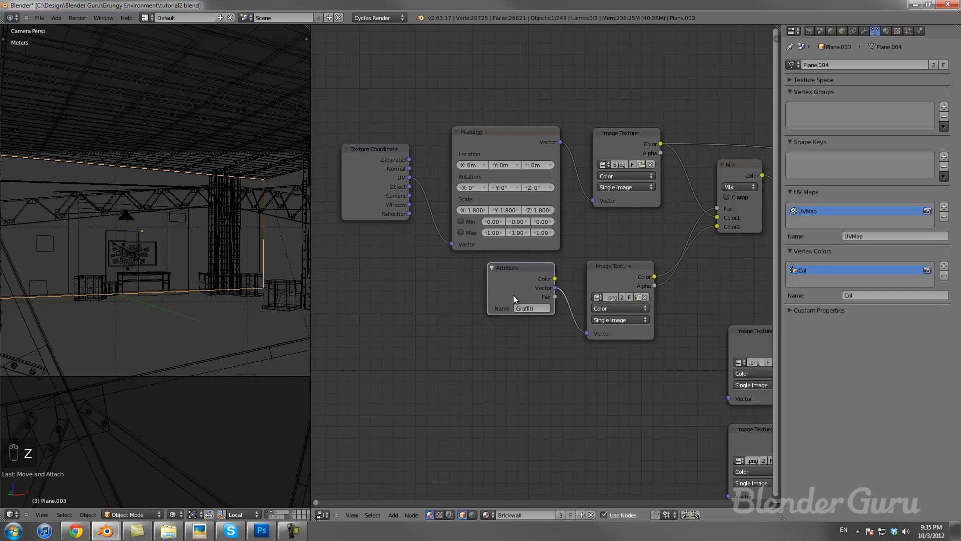
pyautogui.click(943, 207)
pyautogui.click(890, 234)
pyautogui.write('Graffi')
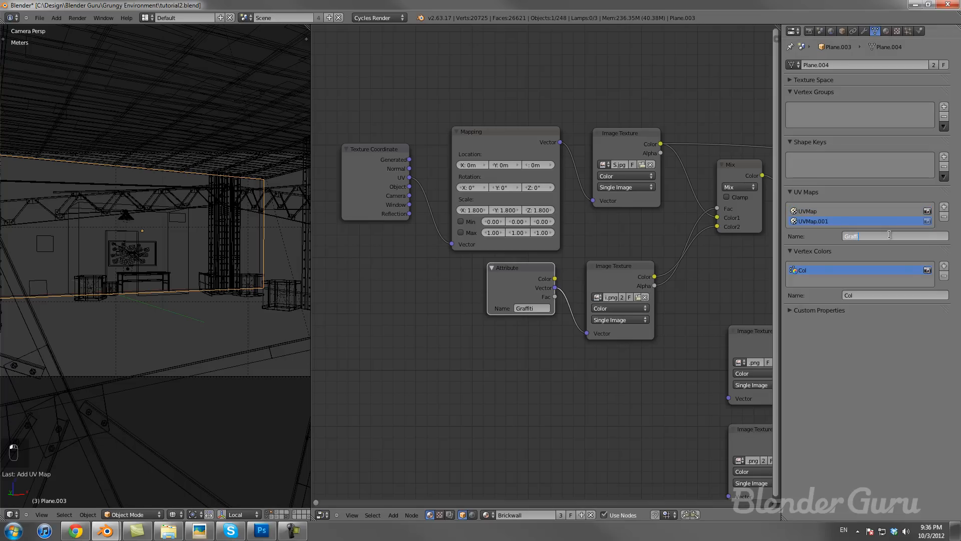
pyautogui.write('ti')
pyautogui.press('Return')
# Step: Select the right-hand side wall and replace its grunge UV map with a new one named Graffiti
pyautogui.scroll(-2, 324, 257)
pyautogui.scroll(-2, 265, 261)
pyautogui.press('z')
pyautogui.rightClick(239, 254)
pyautogui.press('z')
pyautogui.click(944, 217)
pyautogui.click(876, 236)
pyautogui.click(944, 206)
pyautogui.click(944, 207)
pyautogui.click(888, 236)
pyautogui.write('Graffiti')
pyautogui.press('Return')
# Step: Switch the node editor to the UV/Image Editor and inspect the side wall's Graffiti UV layout over graffiti.png
pyautogui.press('Tab')
pyautogui.press('Tab')
pyautogui.click(323, 514)
pyautogui.click(385, 448)
pyautogui.scroll(-4, 484, 332)
pyautogui.press('Tab')
pyautogui.scroll(1, 575, 316)
pyautogui.scroll(-5, 608, 316)
pyautogui.moveTo(609, 315); pyautogui.dragTo(582, 322, button='middle')
pyautogui.scroll(3, 606, 313)
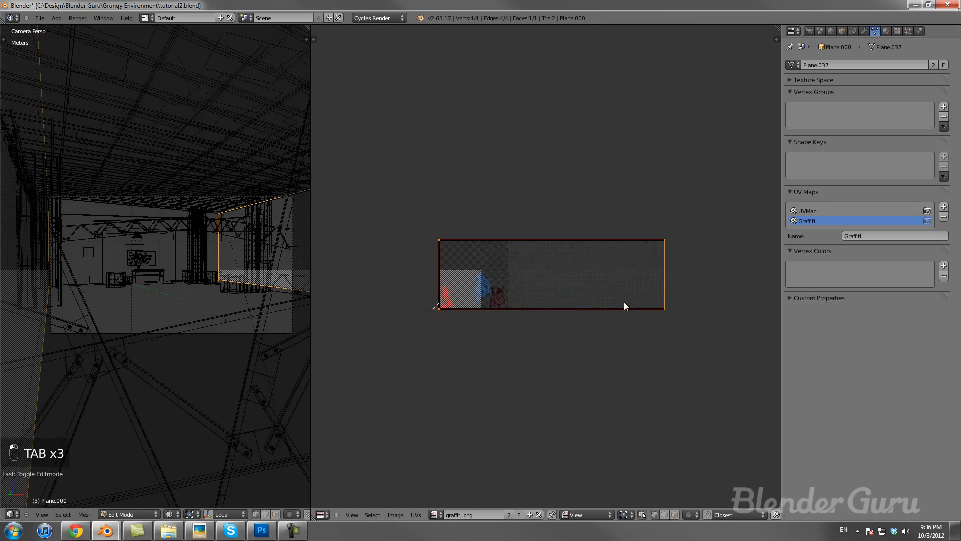
pyautogui.press('g')
pyautogui.rightClick(592, 304)
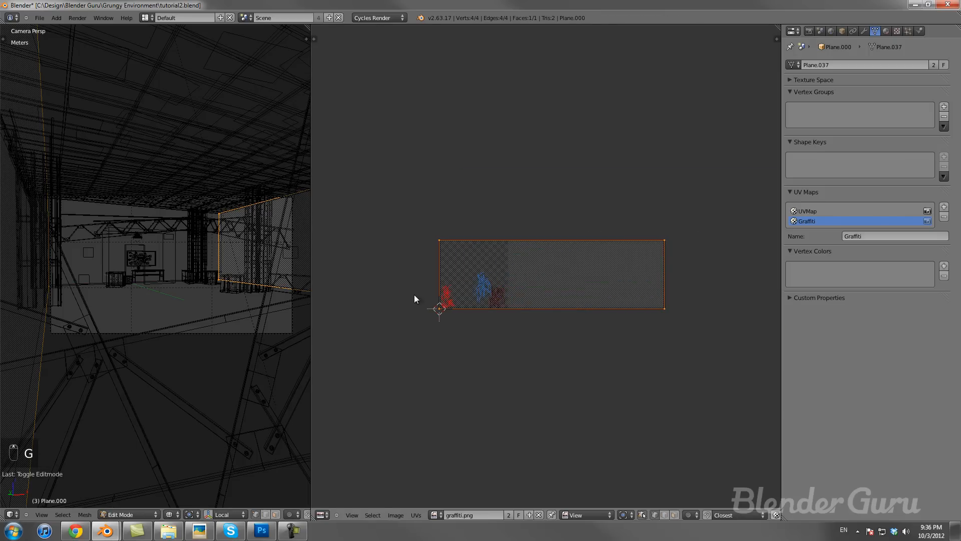
# Step: Leave Edit Mode on the side wall, select the large back wall and check its Graffiti UV layout
pyautogui.press('Tab')
pyautogui.press('z')
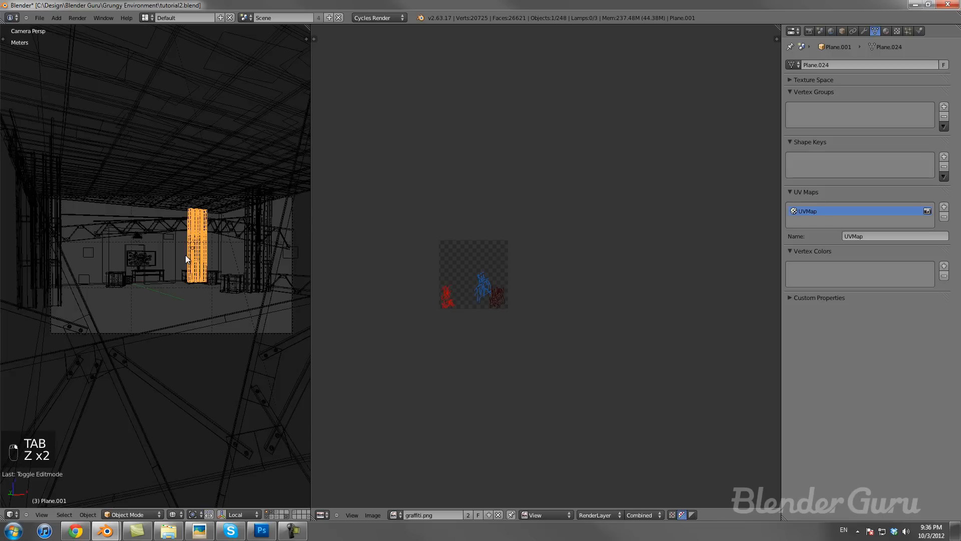
pyautogui.press('z')
pyautogui.rightClick(184, 254)
pyautogui.press('z')
pyautogui.press('Tab')
pyautogui.press('Tab')
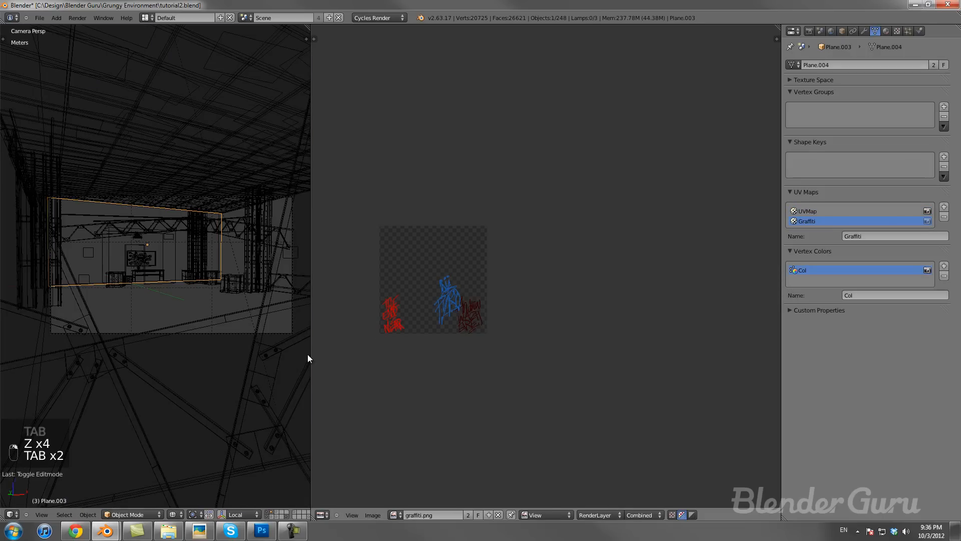
# Step: Switch the camera view to Rendered shading and save over tutorial2.blend
pyautogui.click(173, 514)
pyautogui.click(202, 449)
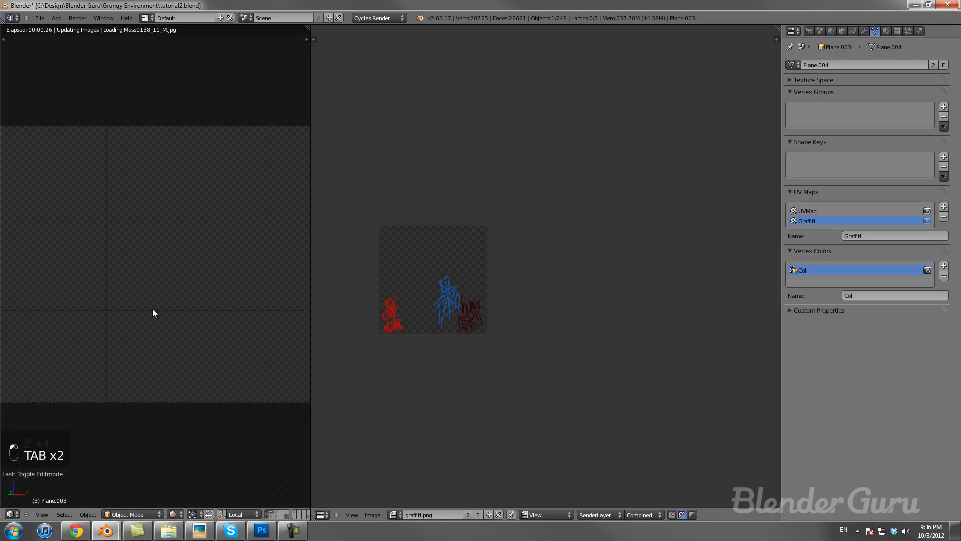
pyautogui.hotkey('ctrl', 's')
pyautogui.click(154, 308)
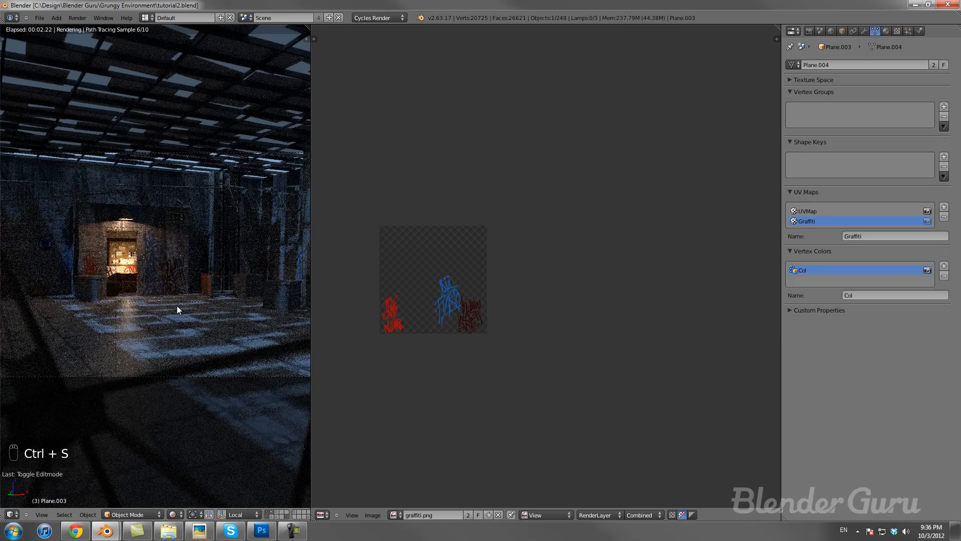
# Step: Examine how the graffiti renders on the doorway wall, back wall and side wall across the warehouse
pyautogui.scroll(2, 171, 305)
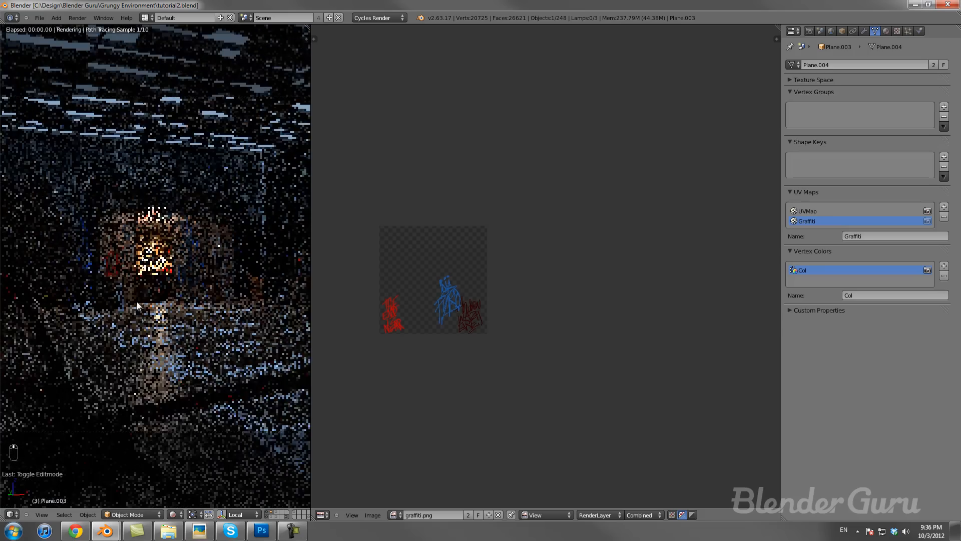
pyautogui.moveTo(137, 301); pyautogui.dragTo(275, 301, button='middle')
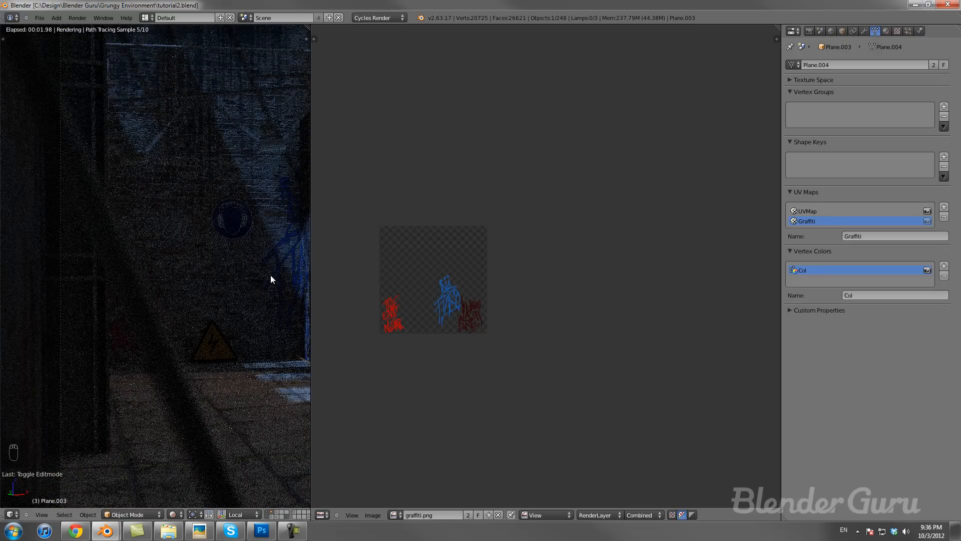
pyautogui.press('KP_0')
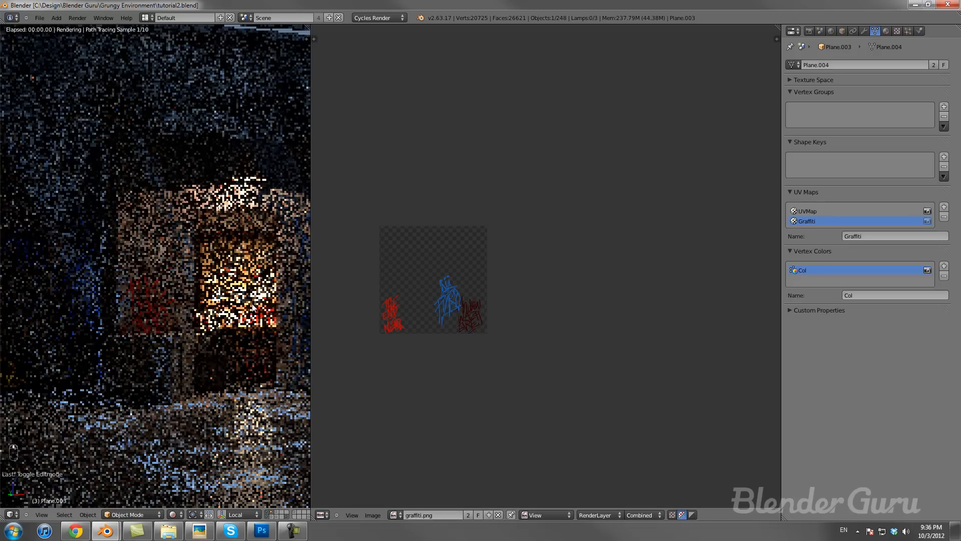
pyautogui.press('KP_0')
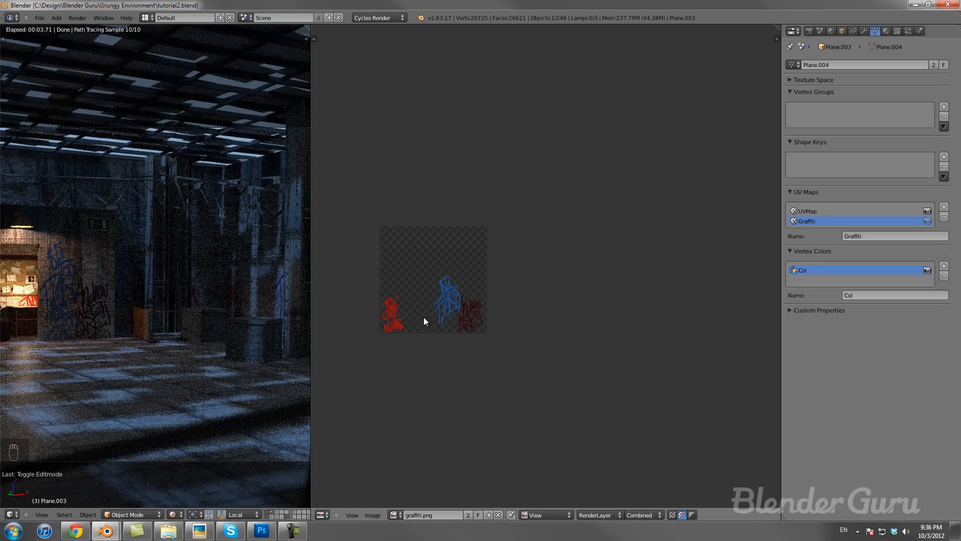
pyautogui.moveTo(267, 323); pyautogui.dragTo(152, 287, button='middle')
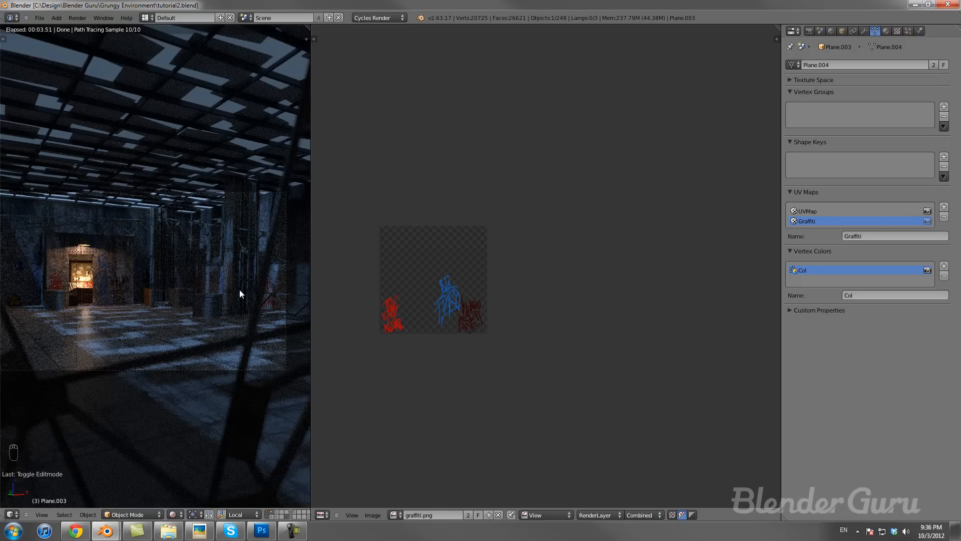
# Step: Return the camera view to Solid shading and save over tutorial2.blend
pyautogui.click(173, 515)
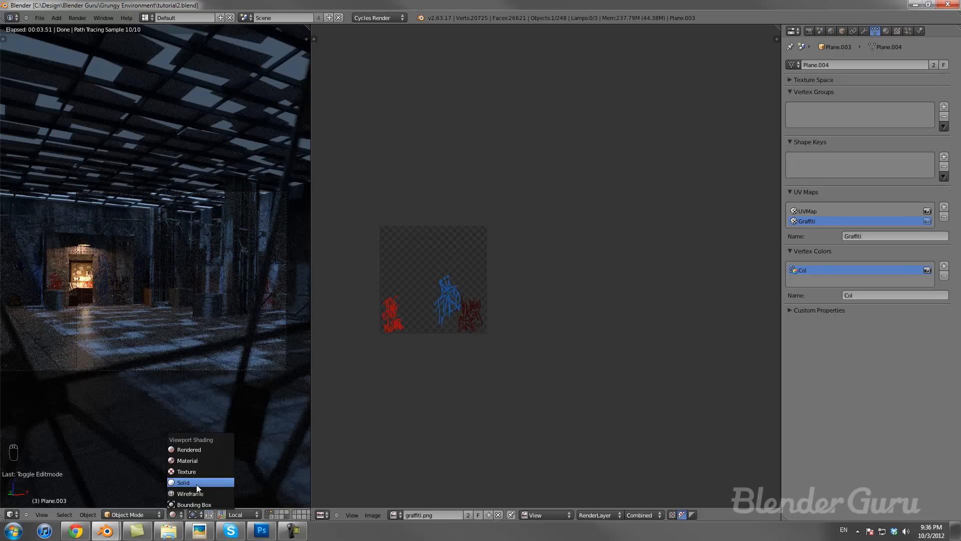
pyautogui.click(197, 485)
pyautogui.hotkey('ctrl', 's')
pyautogui.click(190, 382)
pyautogui.rightClick(173, 347)
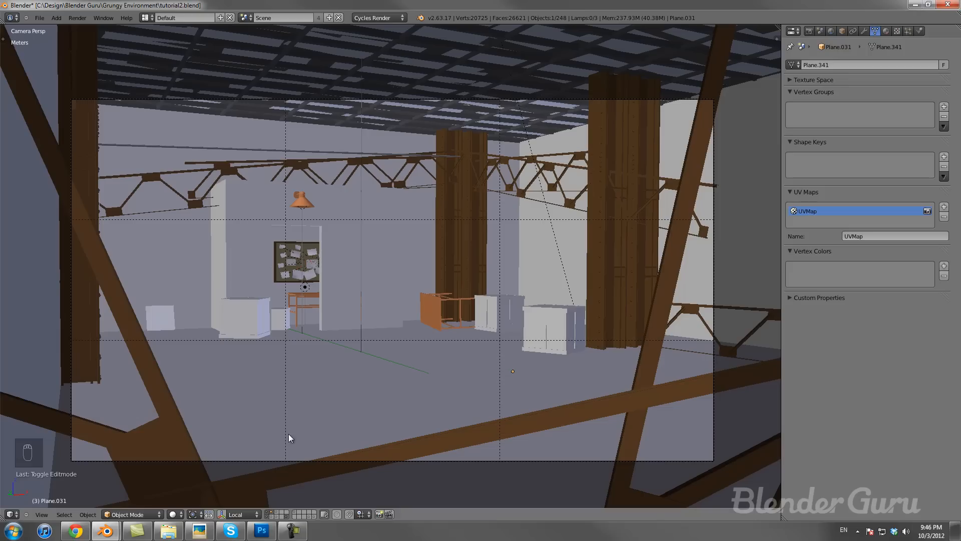
# Step: Switch to an empty layer in top view with the 3D cursor reset to the scene centre
pyautogui.click(284, 515)
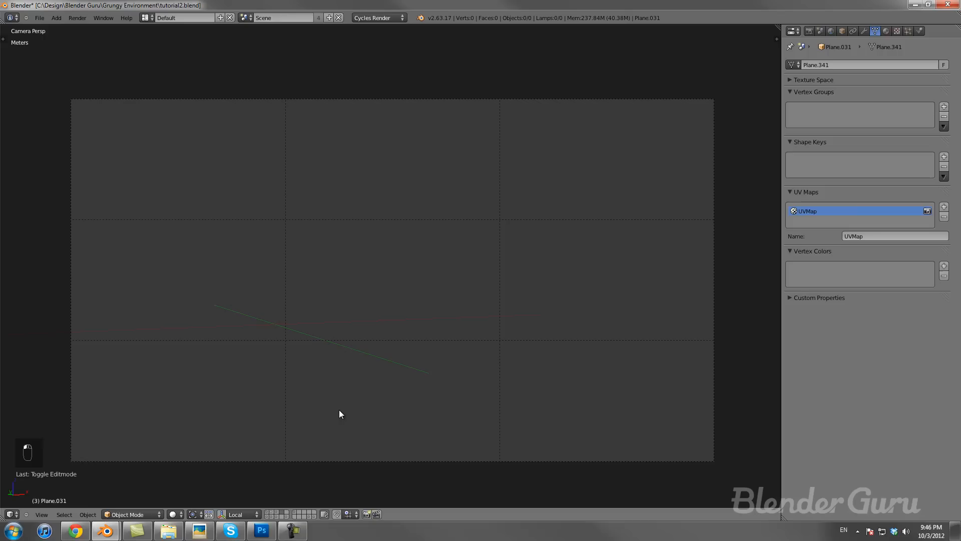
pyautogui.hotkey('shift', 'c')
pyautogui.press('KP_7')
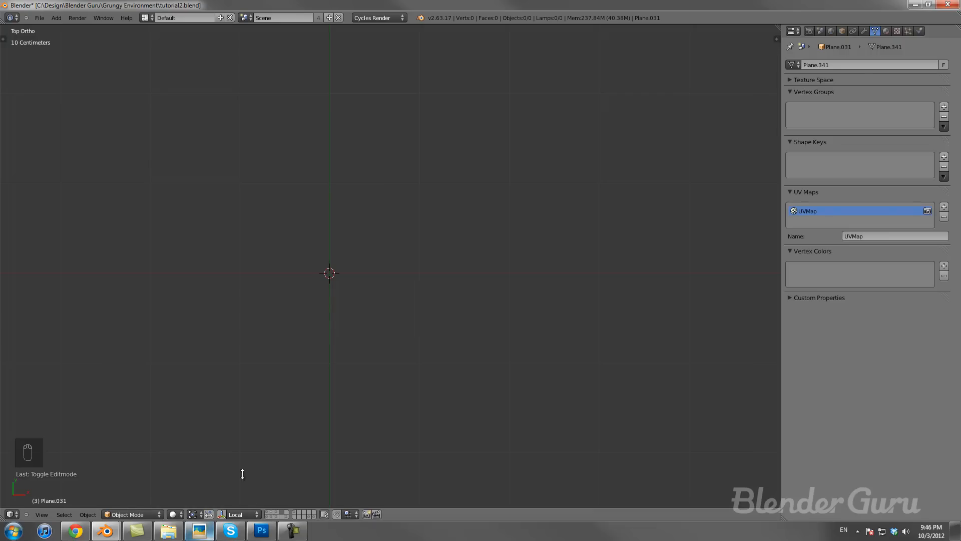
# Step: Split the 3D view vertically and turn the new half into a UV/Image Editor
pyautogui.moveTo(776, 38); pyautogui.dragTo(389, 77)
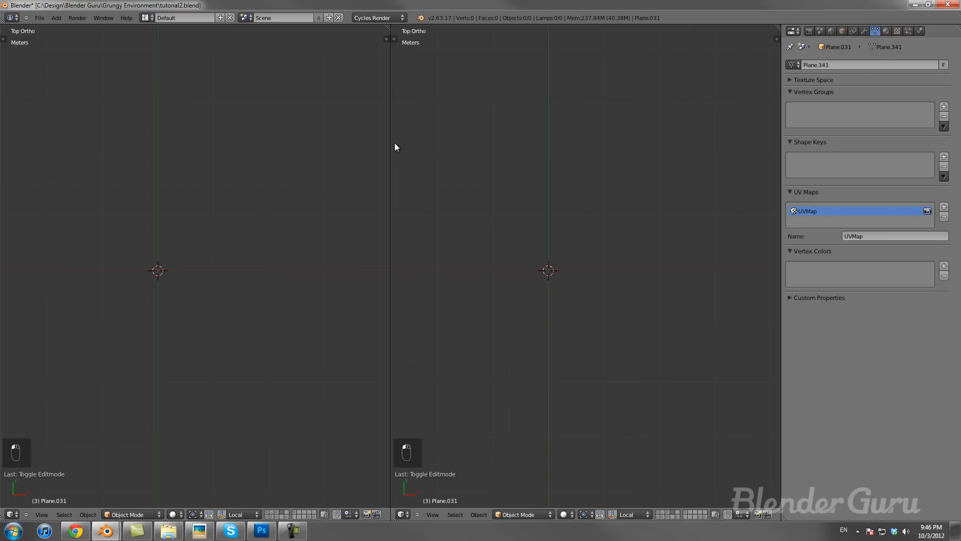
pyautogui.click(403, 514)
pyautogui.click(403, 514)
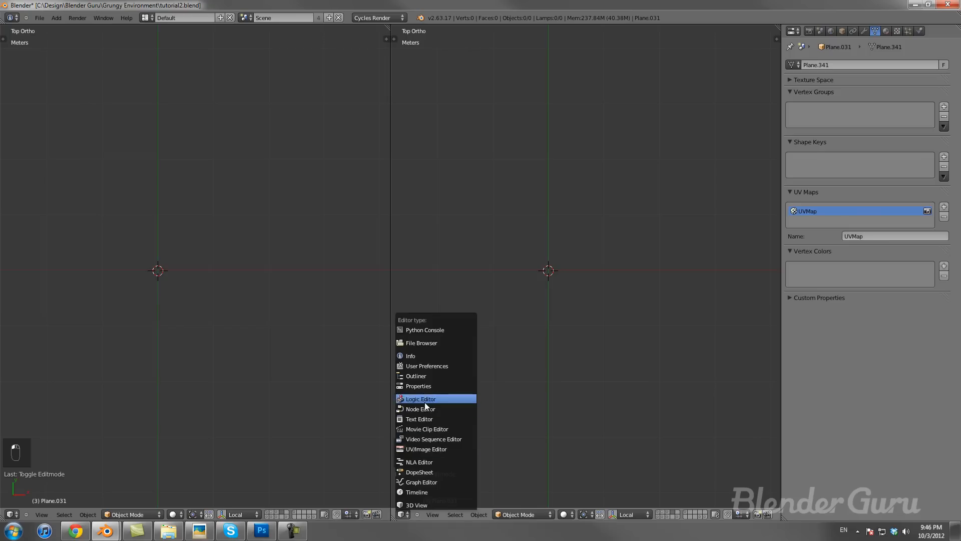
pyautogui.click(425, 447)
pyautogui.click(569, 515)
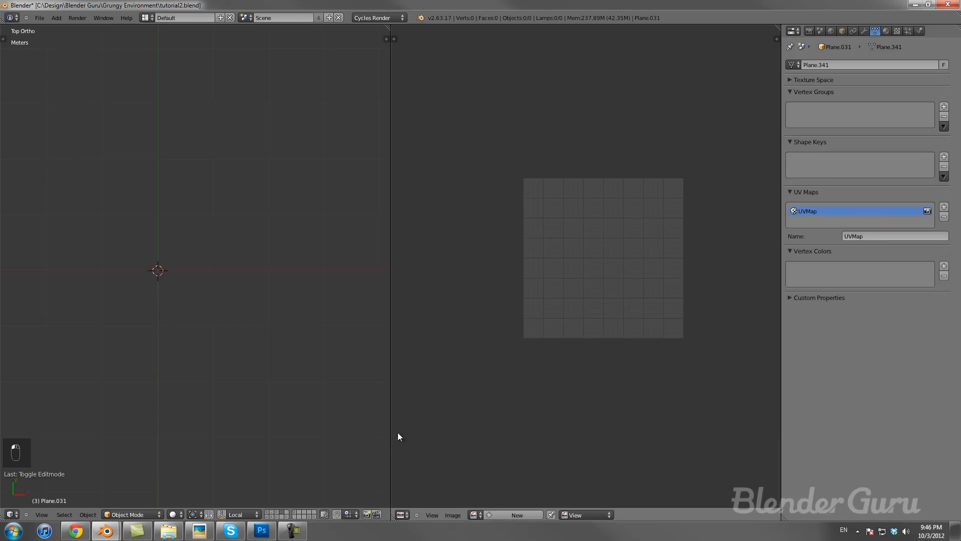
# Step: Load the Scrapyard0100_M.jpg photo from the file explorer into the image editor and inspect its debris up close
pyautogui.click(168, 531)
pyautogui.moveTo(508, 5); pyautogui.dragTo(960, 120)
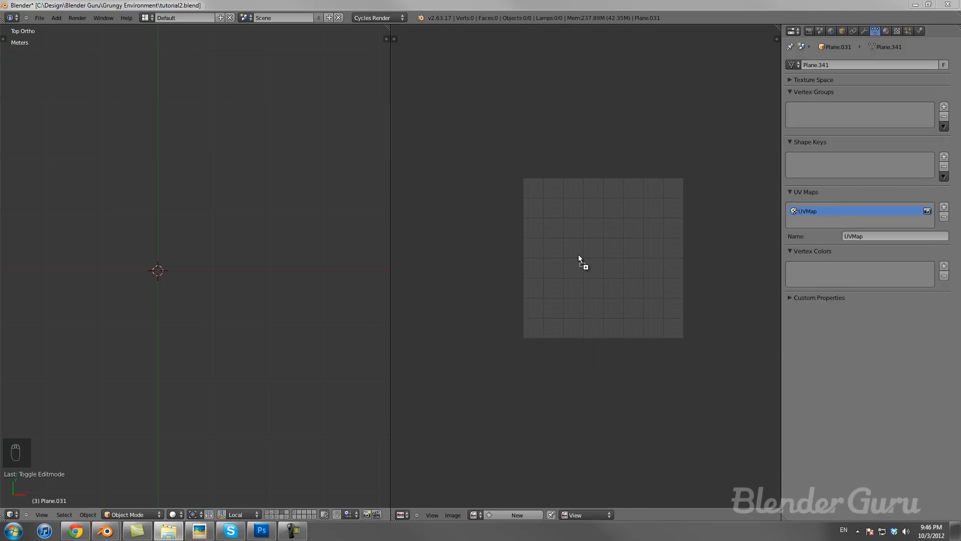
pyautogui.moveTo(596, 259); pyautogui.dragTo(669, 318)
pyautogui.press('Home')
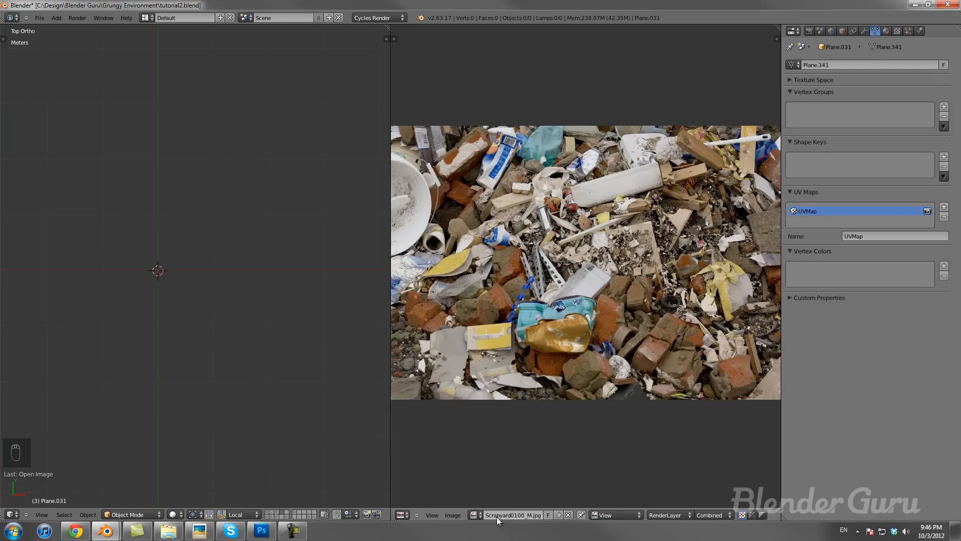
pyautogui.scroll(2, 581, 357)
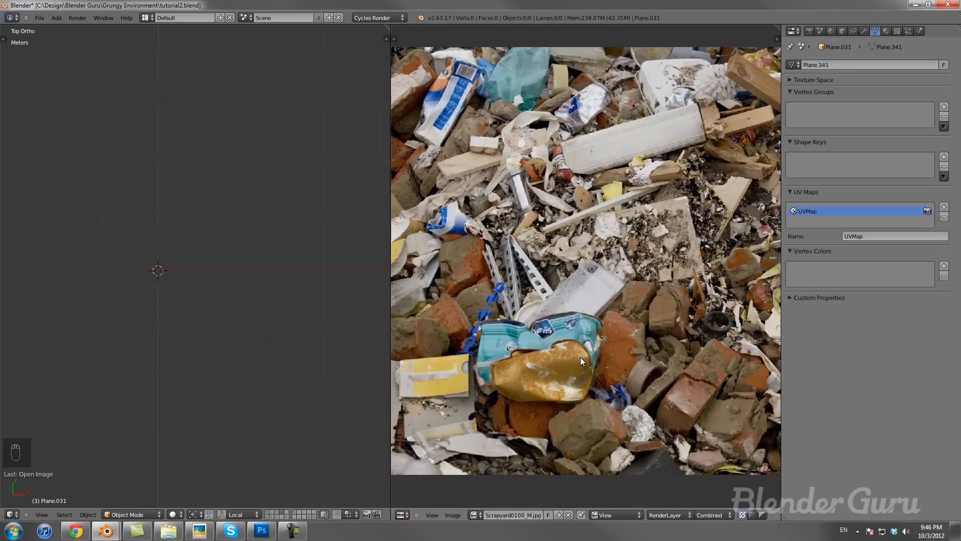
pyautogui.scroll(1, 566, 340)
pyautogui.moveTo(549, 311); pyautogui.dragTo(621, 306, button='middle')
pyautogui.scroll(-3, 578, 315)
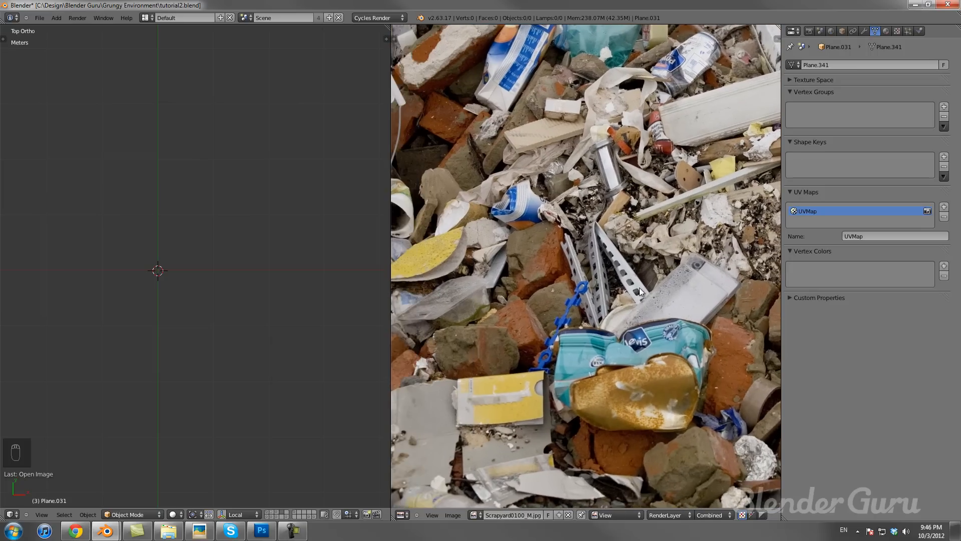
# Step: Add a cube at the 3D cursor, scale it down and narrow it along X into a strip
pyautogui.scroll(5, 161, 305)
pyautogui.keyDown('shift'); pyautogui.moveTo(185, 301); pyautogui.dragTo(241, 302, button='middle'); pyautogui.keyUp('shift')
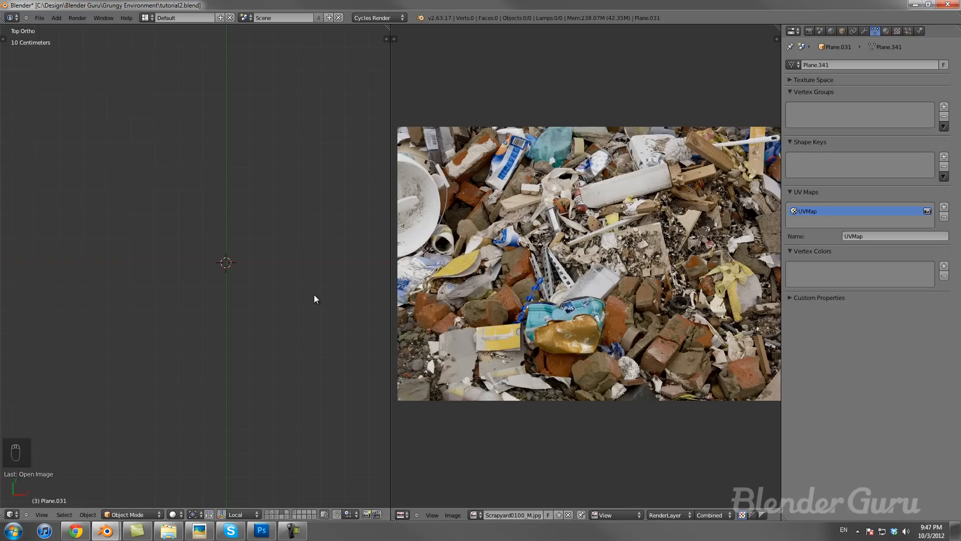
pyautogui.scroll(3, 290, 300)
pyautogui.keyDown('shift'); pyautogui.moveTo(301, 285); pyautogui.dragTo(205, 288, button='middle'); pyautogui.keyUp('shift')
pyautogui.hotkey('shift', 'a')
pyautogui.moveTo(204, 285)
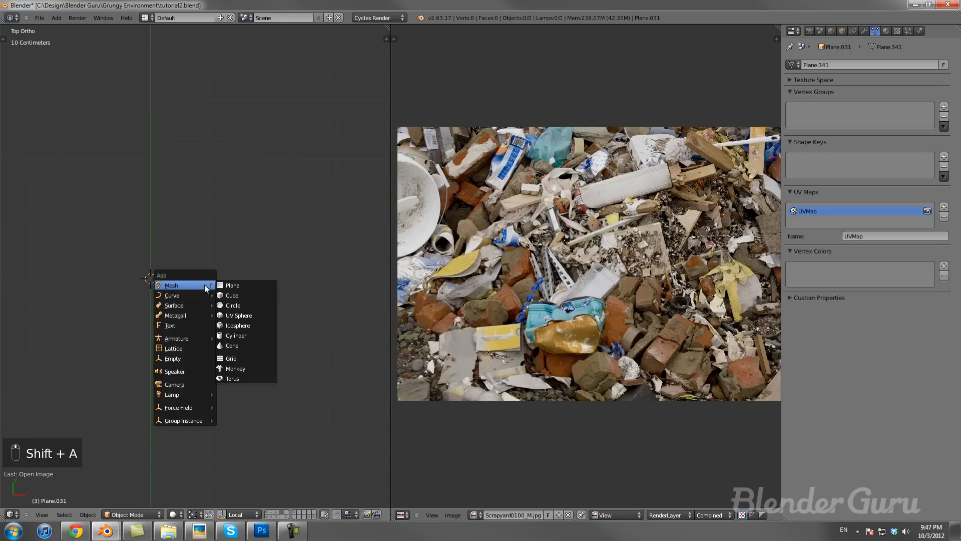
pyautogui.click(241, 297)
pyautogui.press('s')
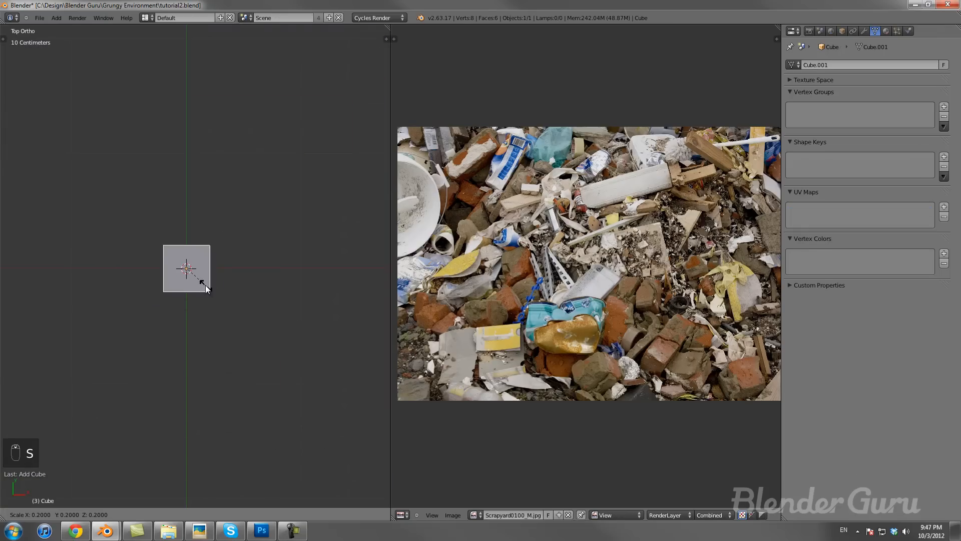
pyautogui.press('s')
pyautogui.press('x')
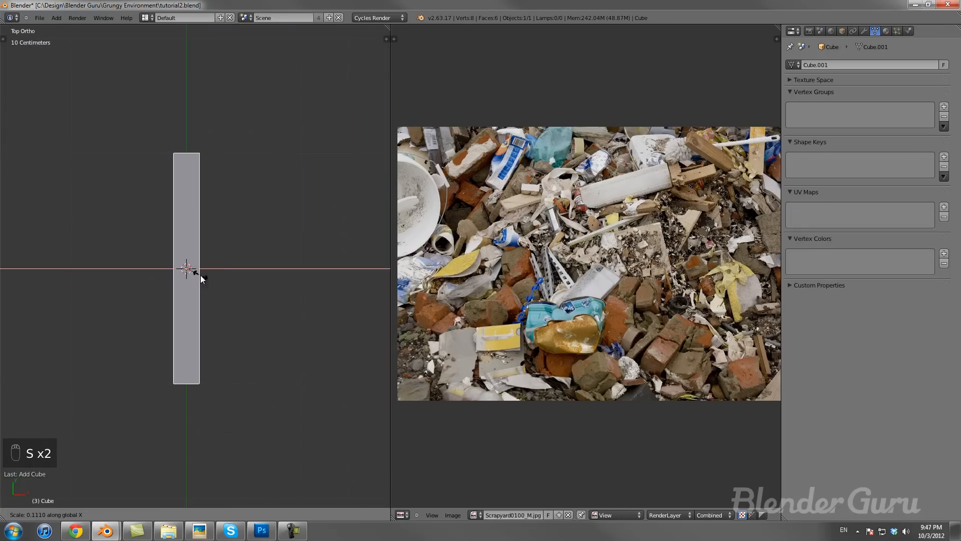
pyautogui.click(190, 273)
# Step: Resize the strip in front view and flatten it along Z into a thin plank
pyautogui.press('KP_1')
pyautogui.scroll(-6, 215, 103)
pyautogui.press('s')
pyautogui.click(212, 217)
pyautogui.scroll(4, 212, 217)
pyautogui.press('s')
pyautogui.press('z')
pyautogui.click(218, 188)
pyautogui.scroll(2, 219, 188)
pyautogui.keyDown('shift'); pyautogui.moveTo(218, 188); pyautogui.dragTo(216, 353, button='middle'); pyautogui.keyUp('shift')
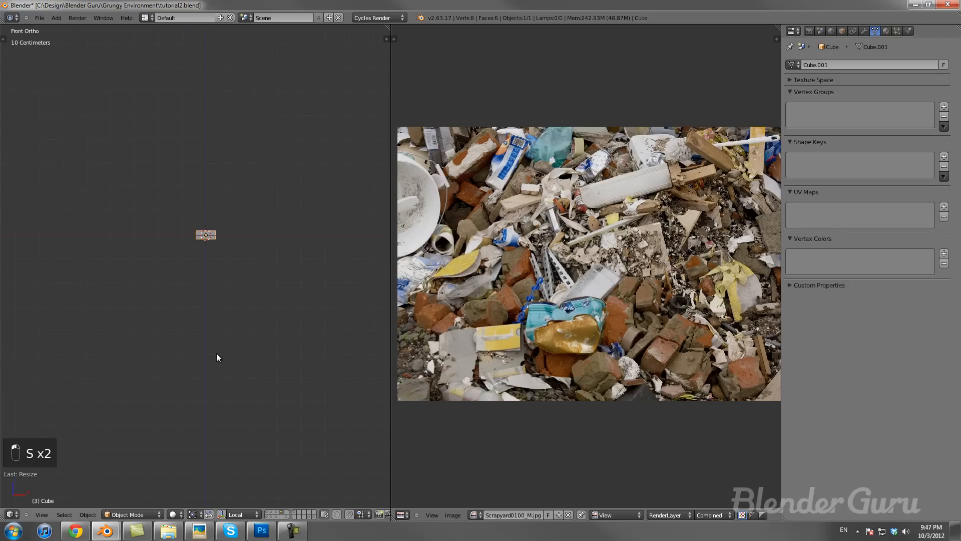
pyautogui.press('s')
pyautogui.click(280, 298)
# Step: Shorten the plank along Y in top view
pyautogui.press('KP_7')
pyautogui.press('s')
pyautogui.press('y')
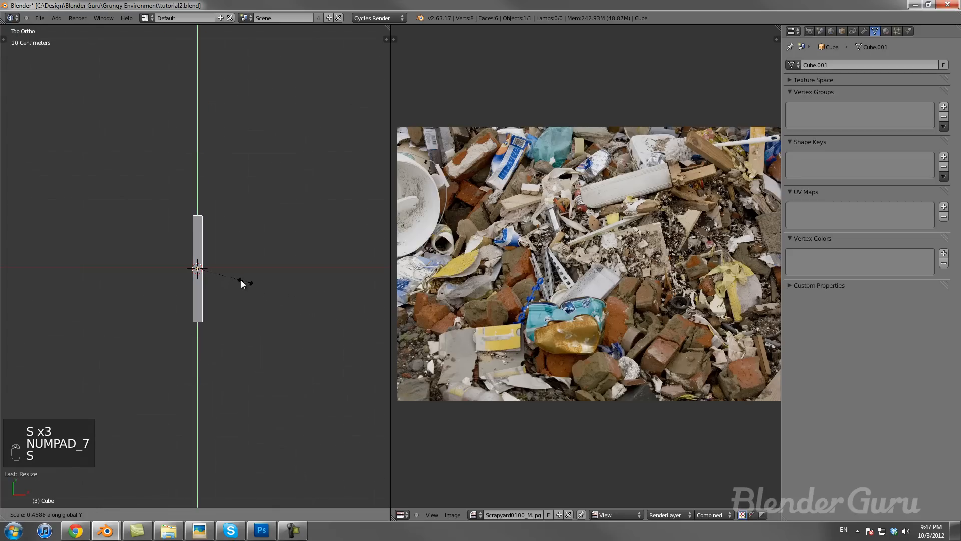
pyautogui.click(258, 287)
pyautogui.scroll(-3, 257, 288)
pyautogui.keyDown('shift'); pyautogui.moveTo(258, 287); pyautogui.dragTo(220, 289, button='middle'); pyautogui.keyUp('shift')
pyautogui.scroll(4, 222, 285)
pyautogui.scroll(1, 222, 285)
pyautogui.scroll(3, 259, 255)
# Step: Give the plank a new material named WhiteWood
pyautogui.click(888, 30)
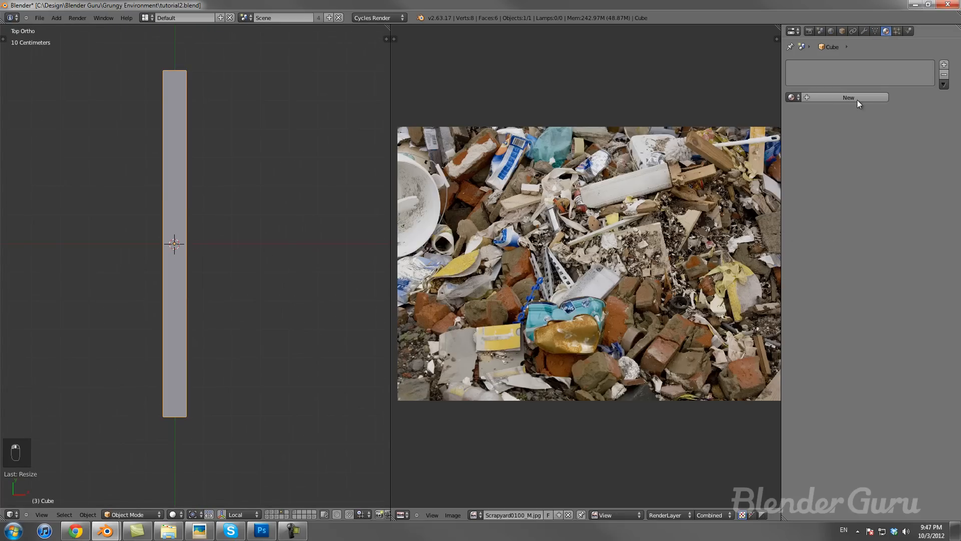
pyautogui.click(859, 97)
pyautogui.click(833, 96)
pyautogui.write('WhiteWood')
pyautogui.press('Return')
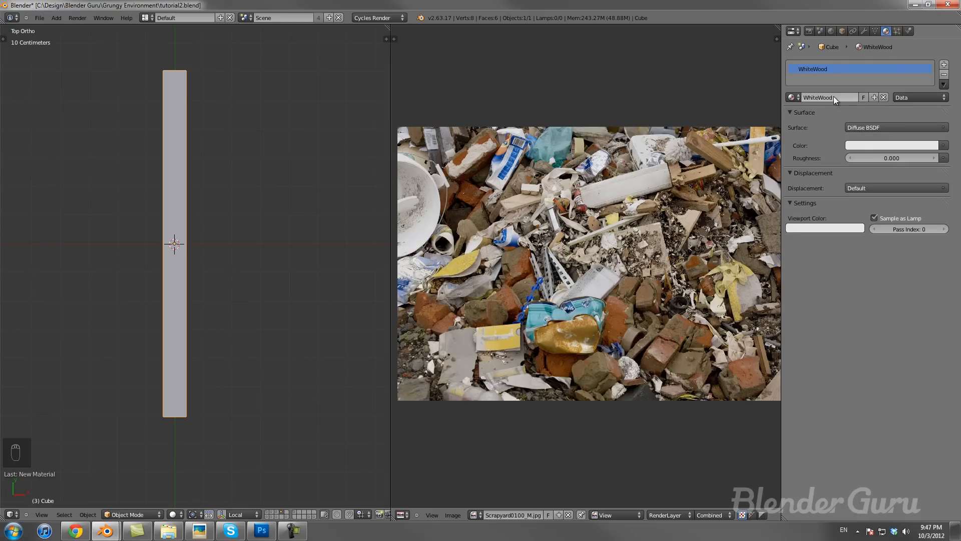
# Step: Move one corner of the plank's far end inward along its length to give it a slanted cut
pyautogui.scroll(-1, 289, 183)
pyautogui.press('Tab')
pyautogui.press('a')
pyautogui.press('b')
pyautogui.moveTo(180, 90); pyautogui.dragTo(211, 153)
pyautogui.press('g')
pyautogui.click(211, 167)
pyautogui.press('Tab')
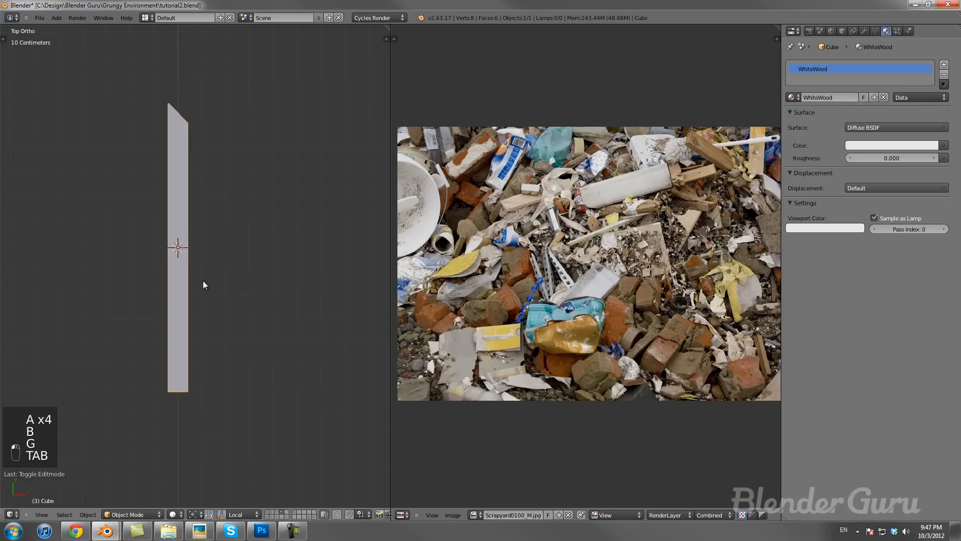
# Step: Narrow the plank's slanted end along X to about half its width
pyautogui.press('Tab')
pyautogui.press('b')
pyautogui.moveTo(155, 92); pyautogui.dragTo(226, 159)
pyautogui.press('s')
pyautogui.press('x')
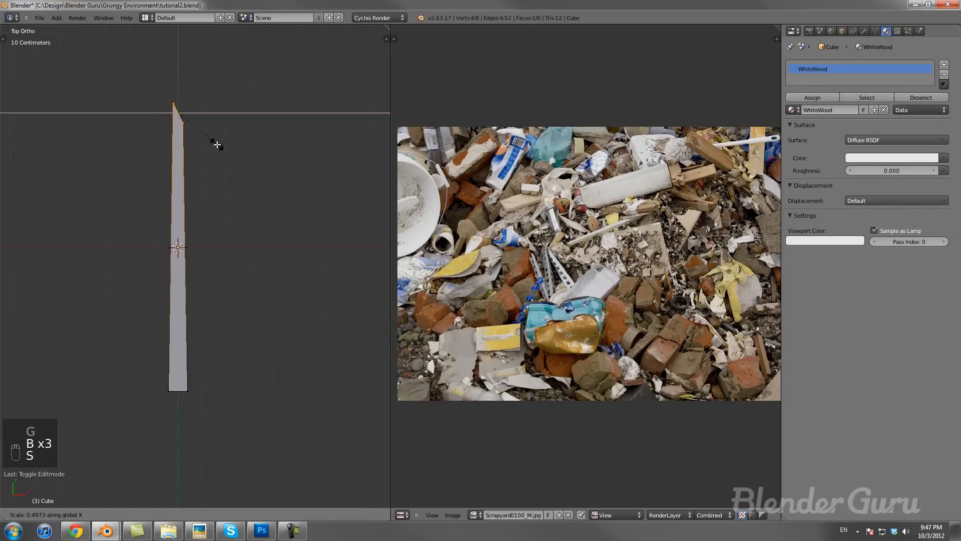
pyautogui.click(217, 145)
pyautogui.press('Tab')
# Step: Duplicate the plank beside the original and widen the copy's slanted end along X
pyautogui.hotkey('shift', 'd')
pyautogui.click(257, 207)
pyautogui.press('Tab')
pyautogui.press('a')
pyautogui.press('a')
pyautogui.press('a')
pyautogui.press('a')
pyautogui.press('b')
pyautogui.moveTo(219, 85); pyautogui.dragTo(277, 169)
pyautogui.press('s')
pyautogui.press('x')
pyautogui.click(288, 171)
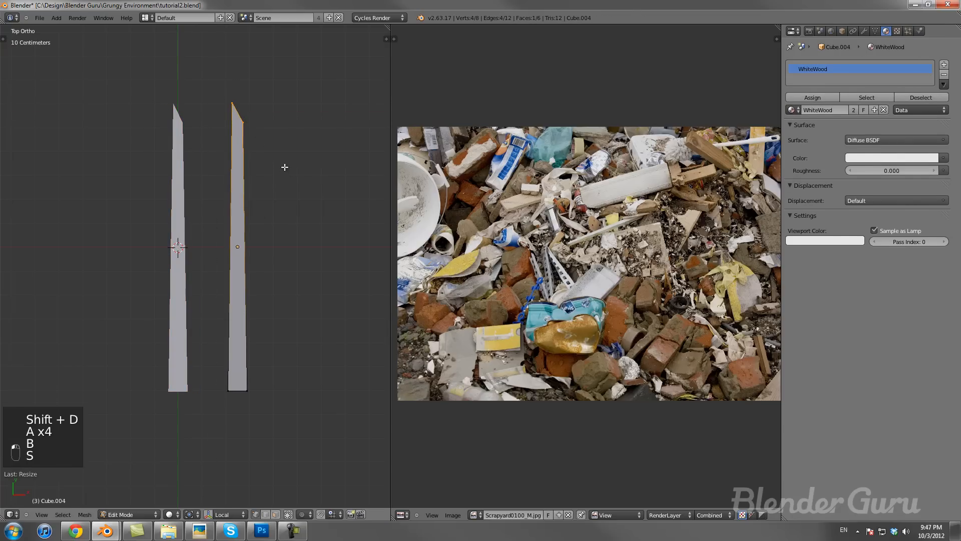
# Step: Pull the copied plank's slanted end in to about half the length and even out its slant
pyautogui.press('a')
pyautogui.press('b')
pyautogui.moveTo(221, 85); pyautogui.dragTo(276, 170)
pyautogui.press('g')
pyautogui.click(281, 314)
pyautogui.press('s')
pyautogui.press('z')
pyautogui.click(236, 280)
# Step: Widen the short plank's upper end along X by a factor of about 1.36
pyautogui.press('a')
pyautogui.press('a')
pyautogui.press('a')
pyautogui.press('b')
pyautogui.moveTo(219, 243); pyautogui.dragTo(267, 289)
pyautogui.press('s')
pyautogui.press('x')
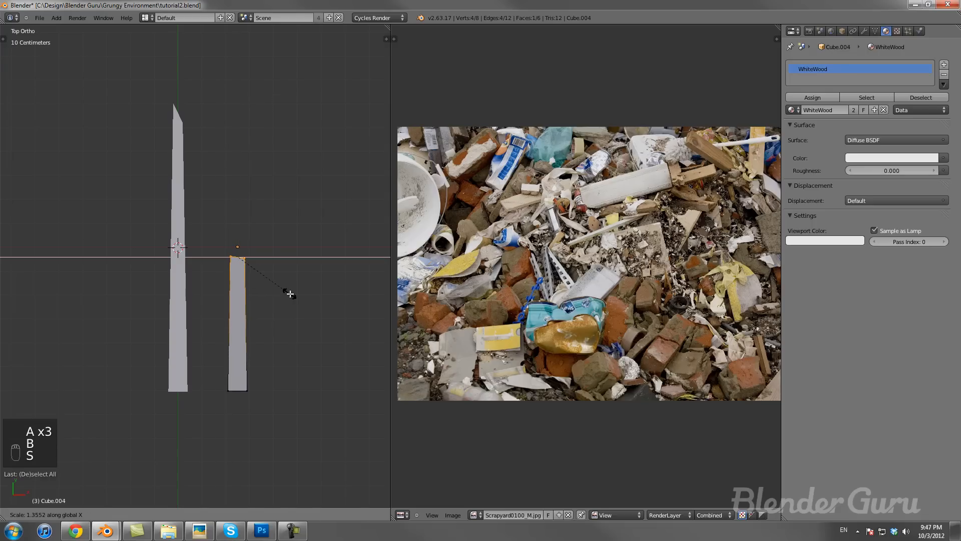
pyautogui.click(290, 295)
# Step: Move the short plank's whole mesh along Y so its origin lies within the plank
pyautogui.press('a')
pyautogui.press('a')
pyautogui.press('g')
pyautogui.press('y')
pyautogui.click(258, 339)
pyautogui.press('Tab')
pyautogui.scroll(-3, 259, 338)
pyautogui.moveTo(259, 337); pyautogui.dragTo(248, 229, button='middle')
# Step: Raise the short plank's mesh along Z in front view so its underside sits at its origin
pyautogui.press('Tab')
pyautogui.scroll(3, 248, 230)
pyautogui.press('KP_1')
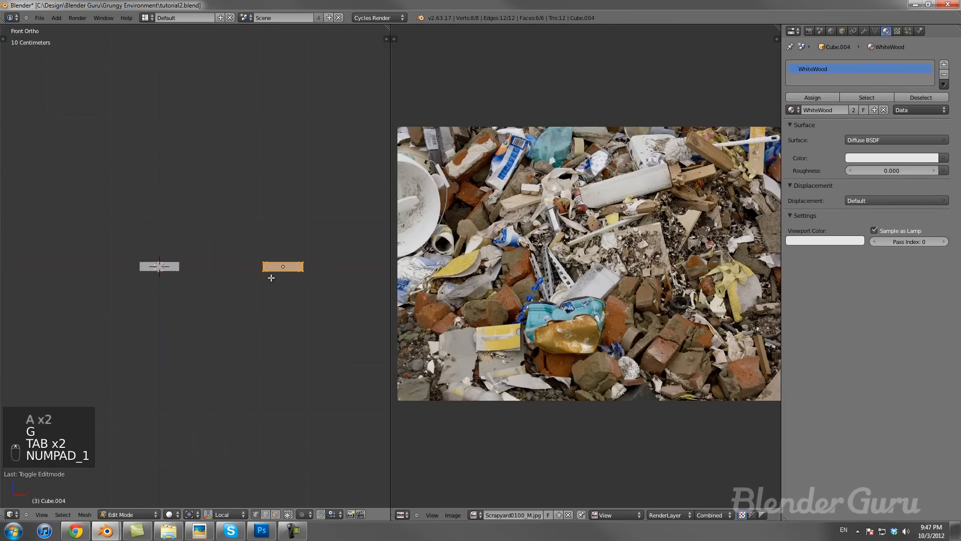
pyautogui.keyDown('shift'); pyautogui.moveTo(255, 273); pyautogui.dragTo(164, 236, button='middle'); pyautogui.keyUp('shift')
pyautogui.scroll(3, 238, 251)
pyautogui.press('g')
pyautogui.press('z')
pyautogui.click(238, 236)
pyautogui.scroll(-3, 265, 226)
pyautogui.press('Tab')
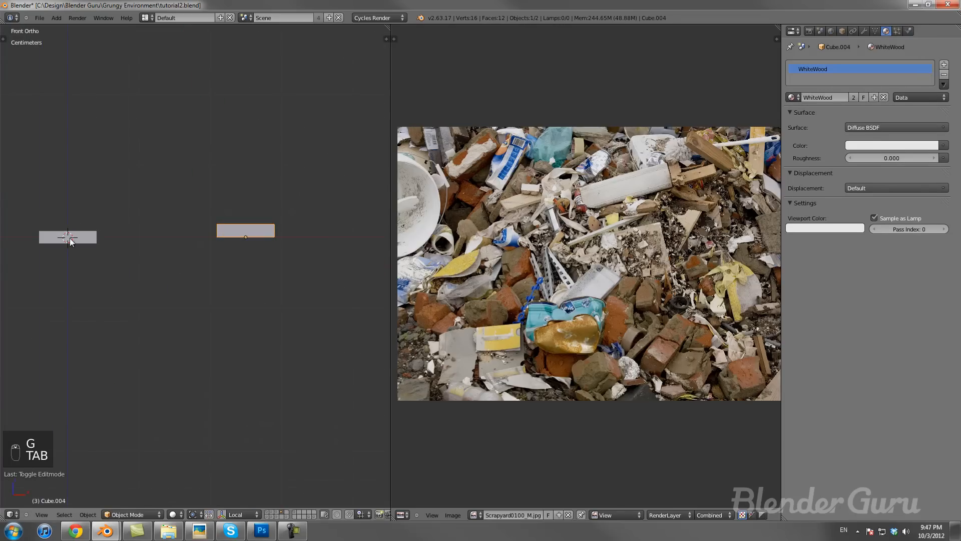
# Step: Raise the long plank's mesh along Z so its underside sits at its origin
pyautogui.rightClick(58, 238)
pyautogui.press('Tab')
pyautogui.scroll(3, 97, 246)
pyautogui.keyDown('shift'); pyautogui.moveTo(97, 247); pyautogui.dragTo(275, 276, button='middle'); pyautogui.keyUp('shift')
pyautogui.scroll(3, 200, 268)
pyautogui.press('a')
pyautogui.press('a')
pyautogui.press('a')
pyautogui.press('a')
pyautogui.press('g')
pyautogui.press('z')
pyautogui.click(188, 235)
pyautogui.scroll(-6, 211, 240)
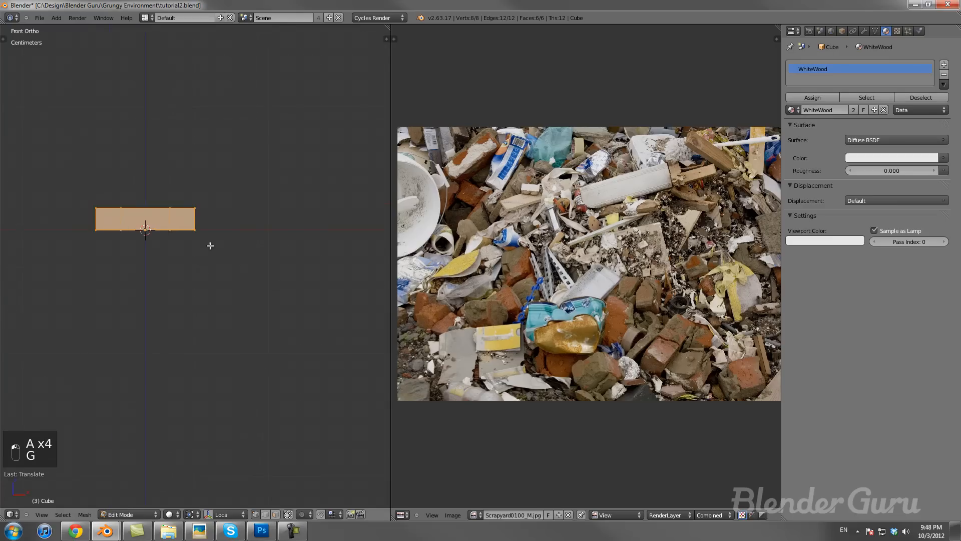
pyautogui.press('Tab')
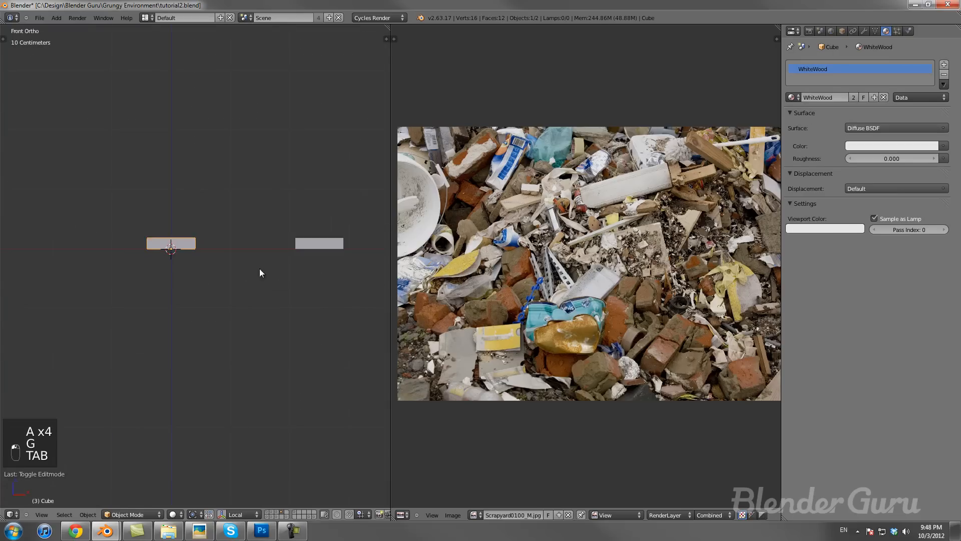
pyautogui.scroll(3, 175, 250)
pyautogui.press('g')
pyautogui.press('z')
pyautogui.rightClick(190, 257)
pyautogui.press('Tab')
pyautogui.press('g')
pyautogui.press('z')
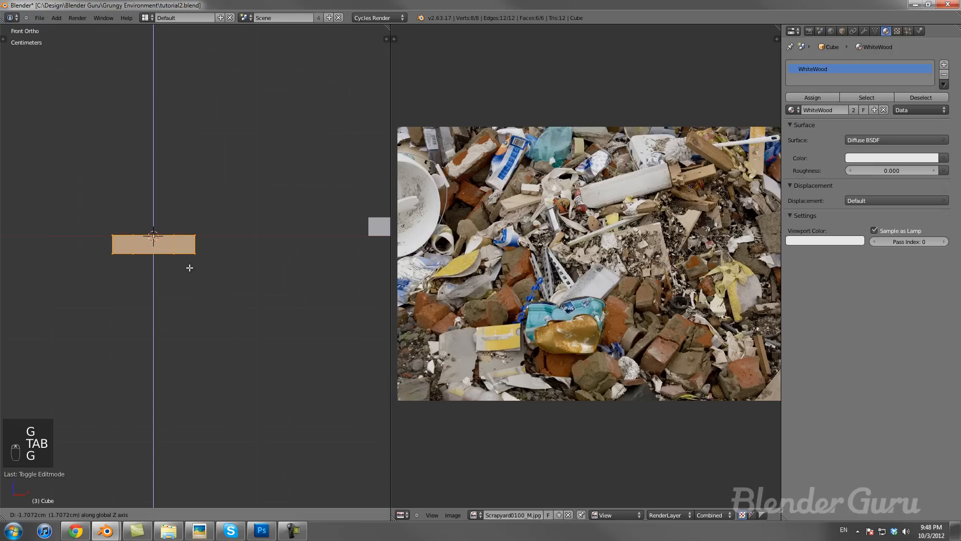
pyautogui.rightClick(189, 268)
pyautogui.press('Tab')
# Step: Select the short plank in top view and snap the 3D cursor to it
pyautogui.scroll(-5, 215, 267)
pyautogui.moveTo(227, 266); pyautogui.dragTo(210, 292, button='middle')
pyautogui.rightClick(269, 283)
pyautogui.scroll(-3, 273, 289)
pyautogui.press('KP_7')
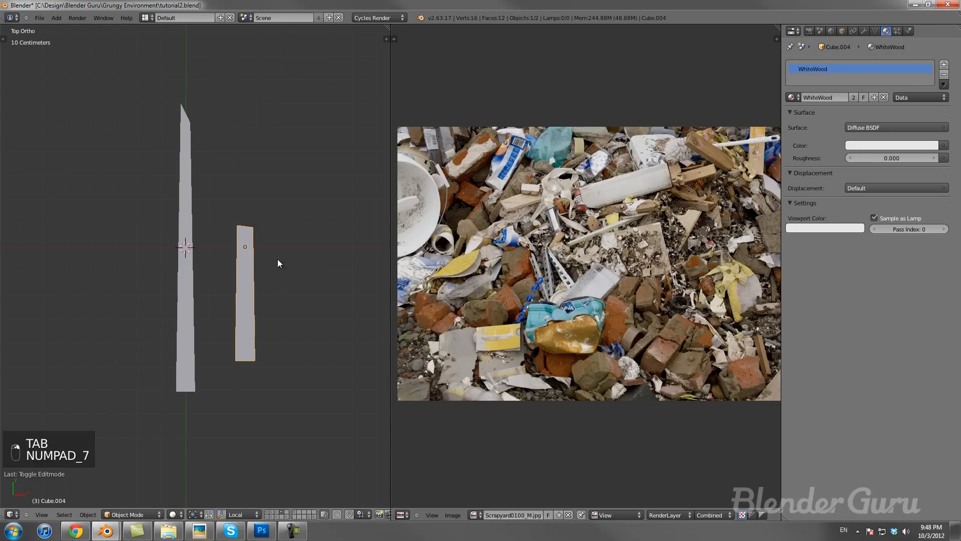
pyautogui.hotkey('shift', 's')
pyautogui.click(234, 275)
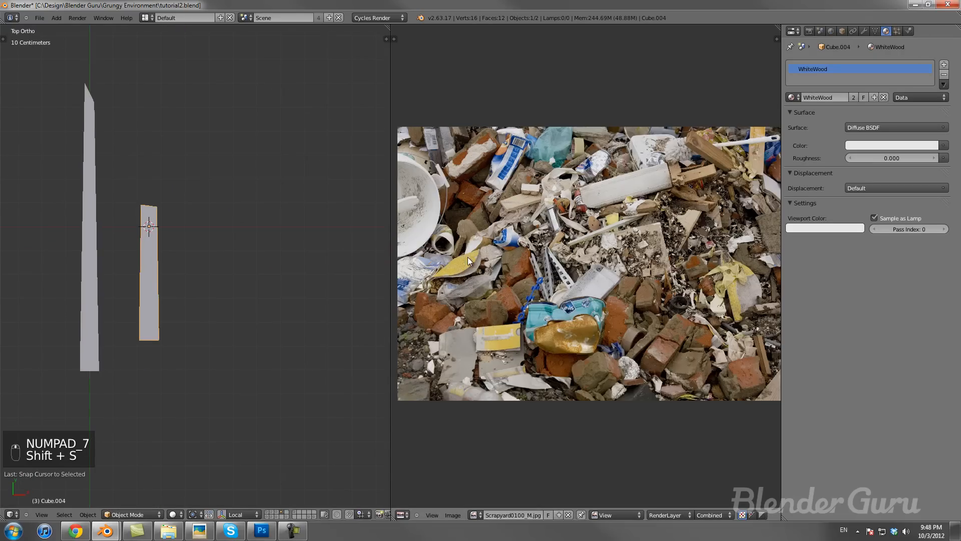
# Step: Add a cube at the 3D cursor, scale it down, and narrow it along X to about the short plank's width
pyautogui.hotkey('shift', 'a')
pyautogui.moveTo(181, 245)
pyautogui.click(208, 254)
pyautogui.scroll(-4, 276, 269)
pyautogui.press('s')
pyautogui.click(187, 247)
pyautogui.scroll(6, 190, 248)
pyautogui.press('s')
pyautogui.press('x')
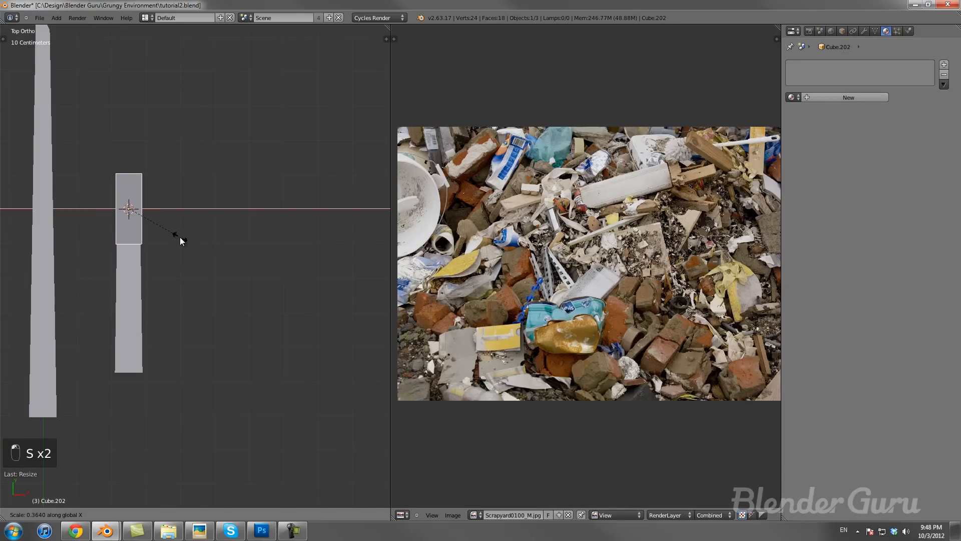
pyautogui.click(182, 238)
# Step: Flatten the new cube along Z and move it along X clear of the short plank
pyautogui.scroll(-3, 205, 258)
pyautogui.moveTo(210, 264); pyautogui.dragTo(328, 296, button='middle')
pyautogui.press('s')
pyautogui.press('z')
pyautogui.click(235, 253)
pyautogui.press('g')
pyautogui.press('x')
pyautogui.click(257, 275)
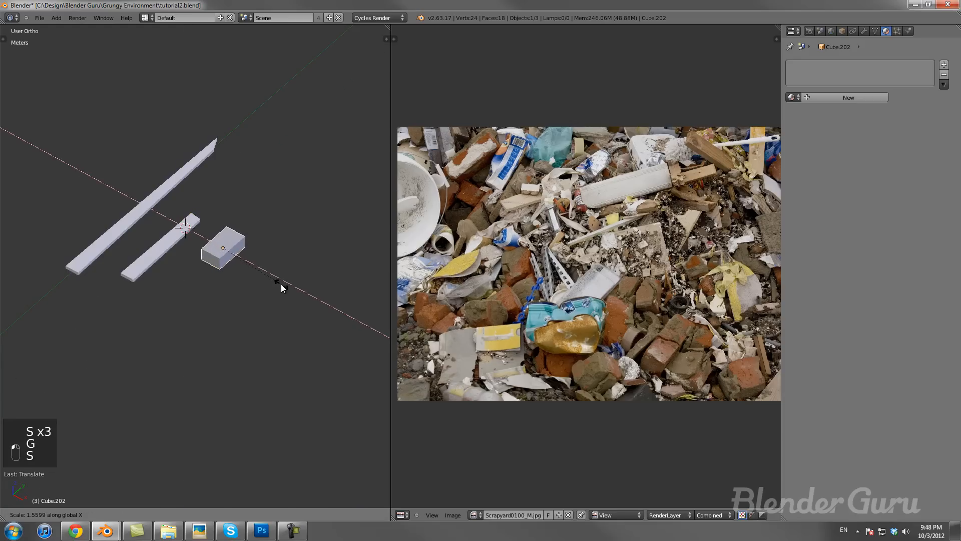
# Step: Widen the block along X and adjust its length along Y to give it the proportions of a brick
pyautogui.click(276, 282)
pyautogui.moveTo(277, 281); pyautogui.dragTo(199, 265, button='middle')
pyautogui.press('s')
pyautogui.press('x')
pyautogui.click(294, 269)
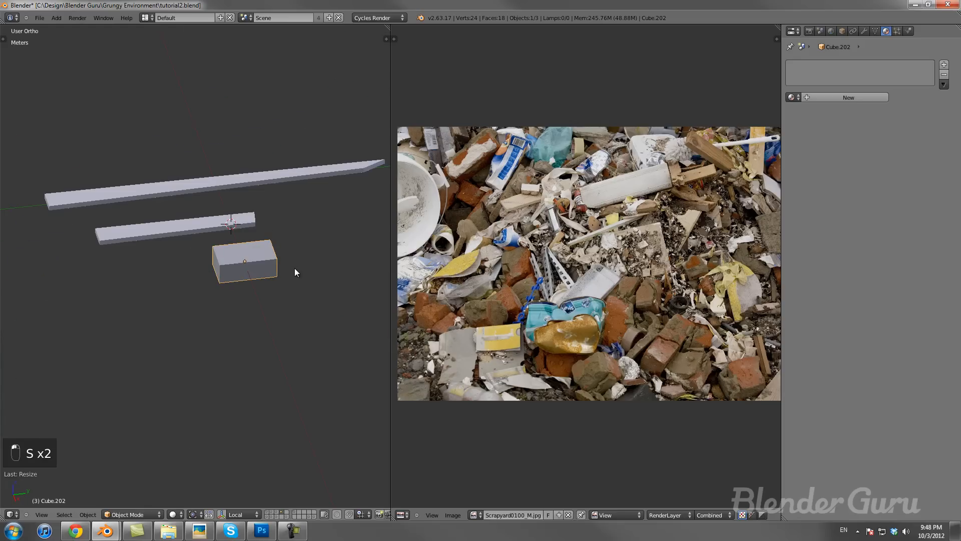
pyautogui.press('s')
pyautogui.press('y')
pyautogui.click(293, 270)
pyautogui.moveTo(292, 271); pyautogui.dragTo(264, 258, button='middle')
pyautogui.press('s')
pyautogui.press('y')
pyautogui.click(236, 275)
# Step: Raise the brick's whole mesh in front view so its underside sits at its origin
pyautogui.press('Tab')
pyautogui.press('g')
pyautogui.click(264, 258)
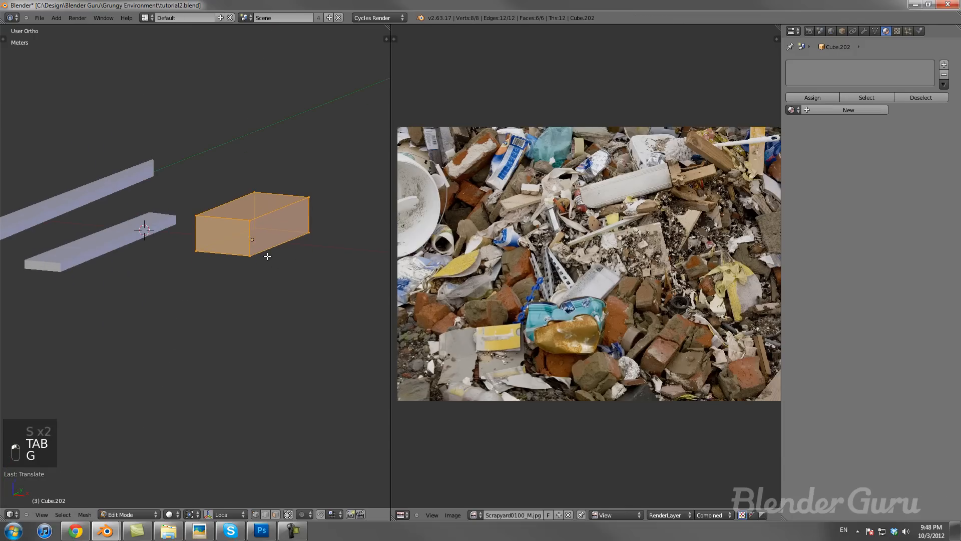
pyautogui.press('KP_1')
pyautogui.scroll(2, 267, 256)
pyautogui.press('g')
pyautogui.middleClick(268, 253)
pyautogui.click(267, 254)
pyautogui.press('Tab')
pyautogui.scroll(-3, 260, 252)
pyautogui.moveTo(256, 251); pyautogui.dragTo(241, 243, button='middle')
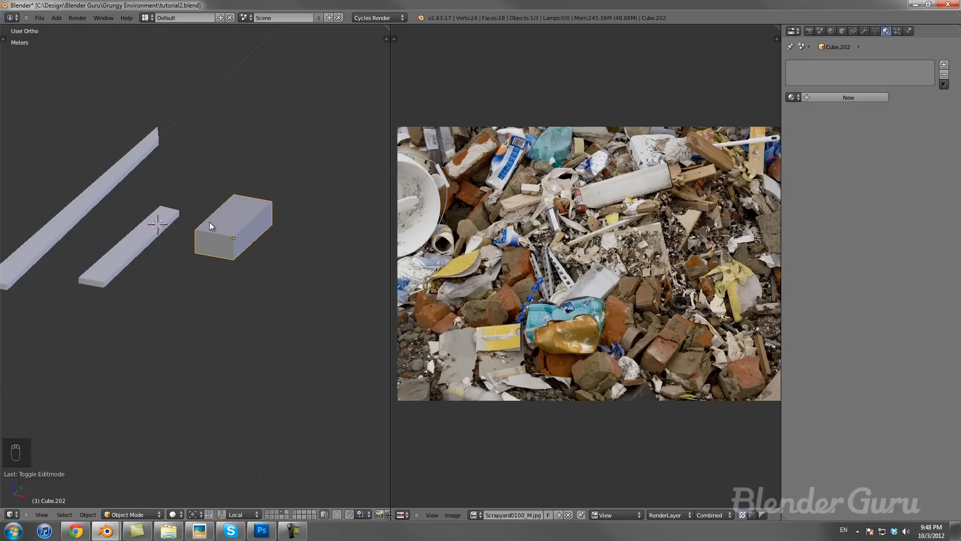
# Step: Give the brick a new material with an orange-brown colour sampled from a brick in the reference photo, and use it as the viewport colour
pyautogui.click(845, 98)
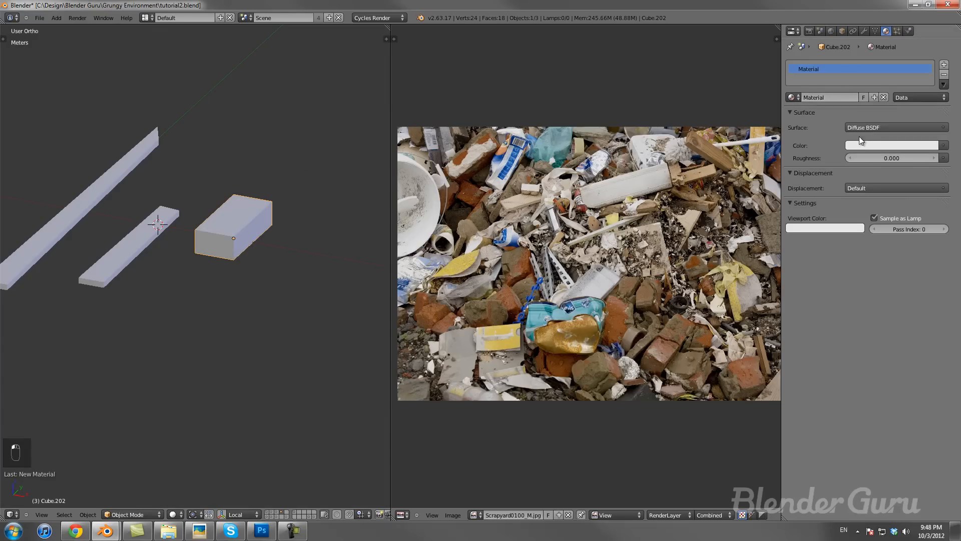
pyautogui.click(872, 147)
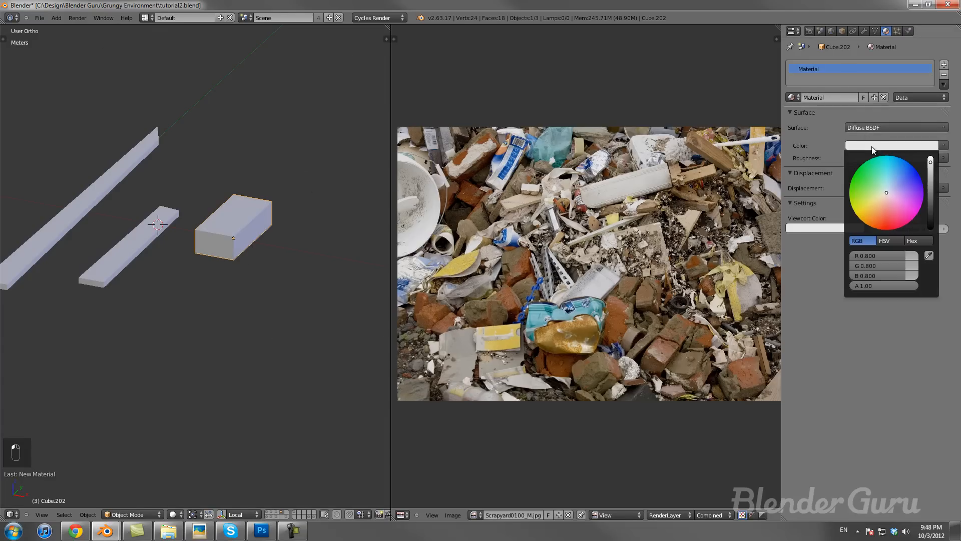
pyautogui.click(931, 255)
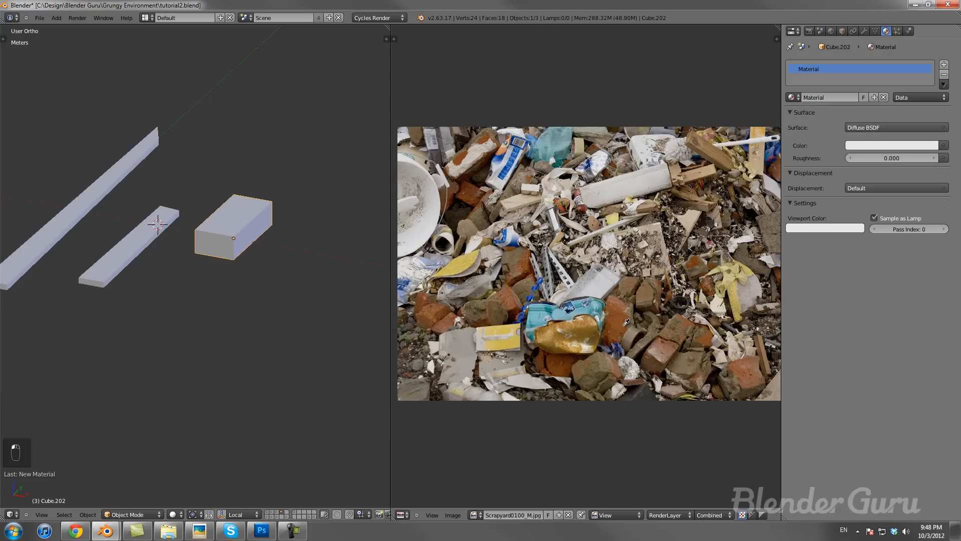
pyautogui.click(628, 323)
pyautogui.click(881, 145)
pyautogui.click(859, 197)
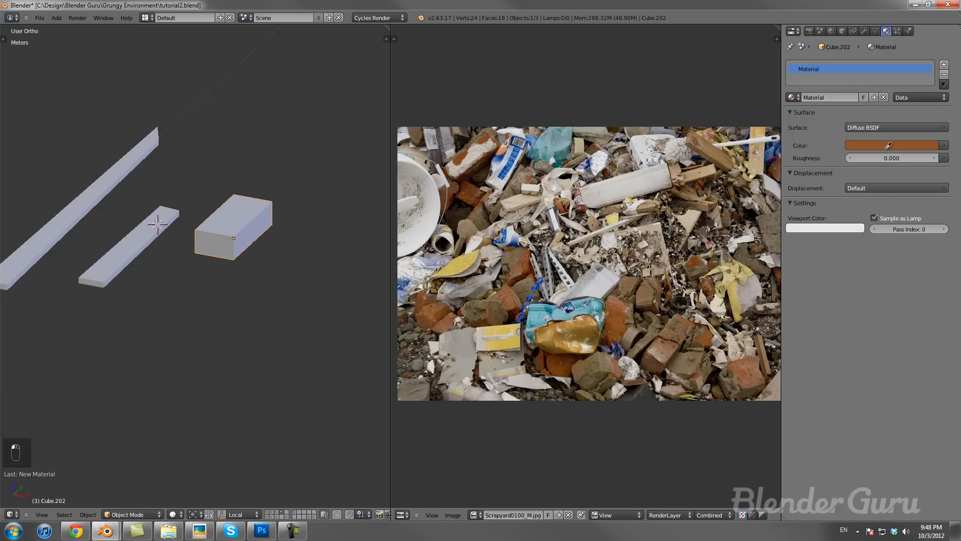
pyautogui.click(886, 148)
pyautogui.press('a')
pyautogui.moveTo(269, 254)
pyautogui.mouseDown(button='middle')
pyautogui.moveTo(252, 243)
pyautogui.moveTo(279, 250)
pyautogui.mouseUp(button='middle')
pyautogui.rightClick(260, 236)
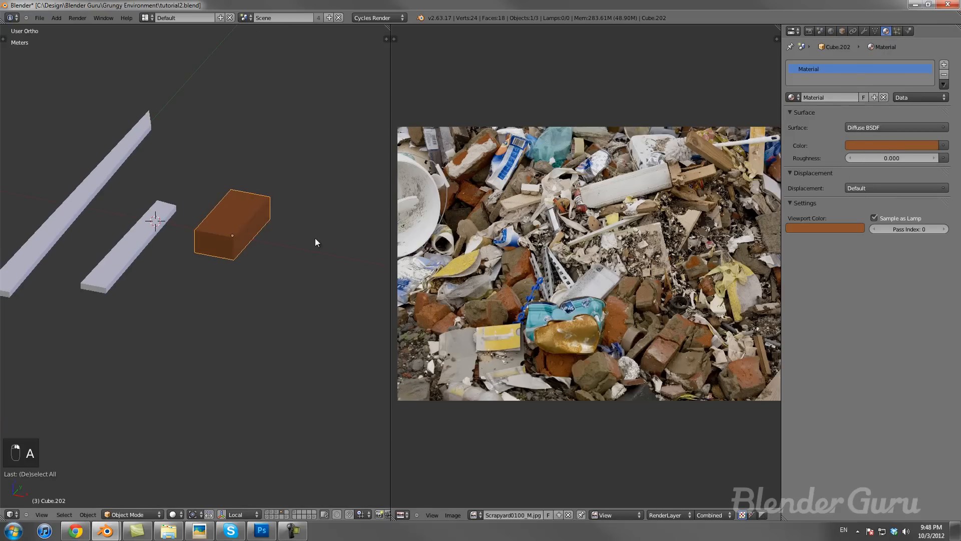
# Step: Add a Bevel modifier to the brick, reduce its width, and apply it
pyautogui.click(864, 31)
pyautogui.click(834, 65)
pyautogui.click(724, 97)
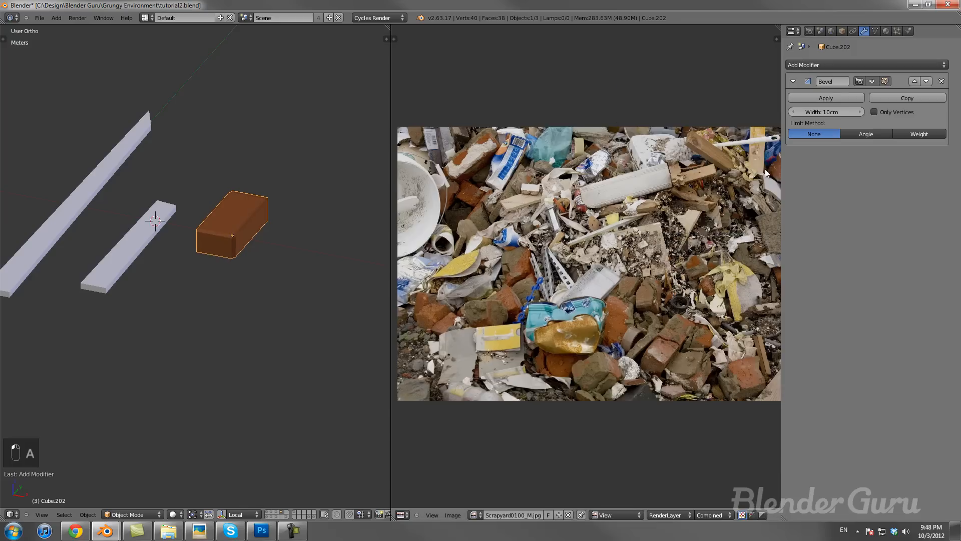
pyautogui.scroll(2, 772, 134)
pyautogui.scroll(3, 300, 245)
pyautogui.moveTo(289, 236); pyautogui.dragTo(257, 238, button='middle')
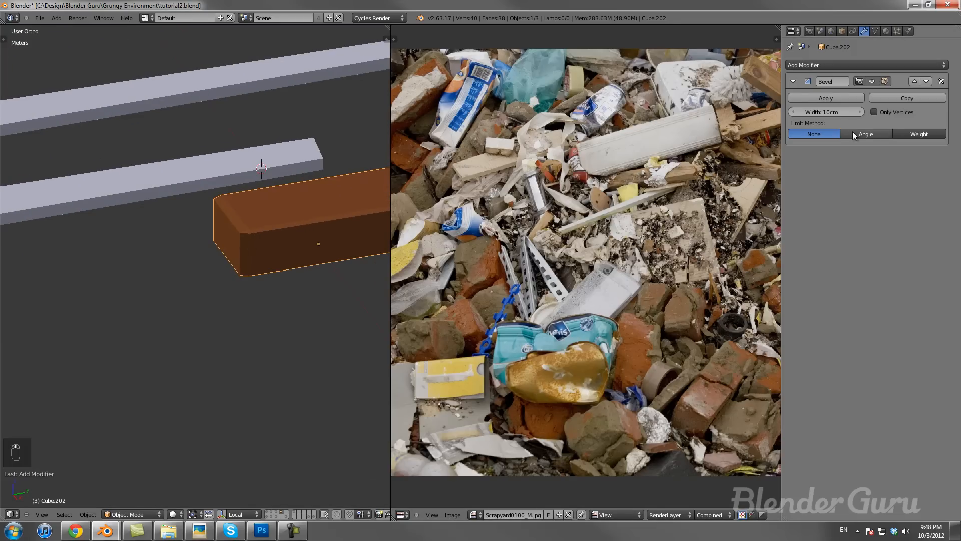
pyautogui.moveTo(833, 111); pyautogui.dragTo(828, 112)
pyautogui.scroll(-4, 293, 242)
pyautogui.click(825, 98)
# Step: Snap the 3D cursor to the brick
pyautogui.moveTo(251, 243); pyautogui.dragTo(219, 269, button='middle')
pyautogui.hotkey('shift', 's')
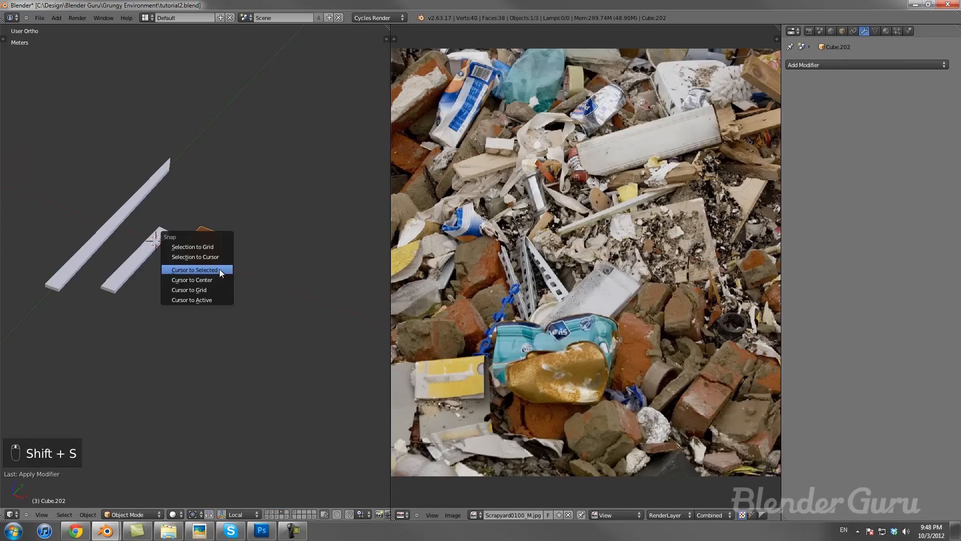
pyautogui.click(219, 269)
# Step: Add a plane in top view for the broken tile fragment in the photo, scale it, and place it beside the brick
pyautogui.hotkey('shift', 'a')
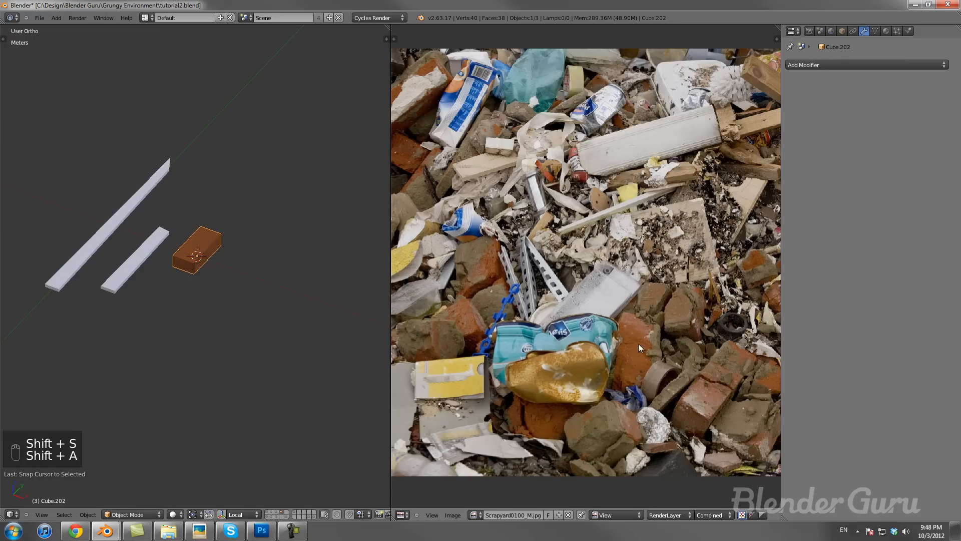
pyautogui.scroll(-2, 666, 340)
pyautogui.scroll(4, 638, 384)
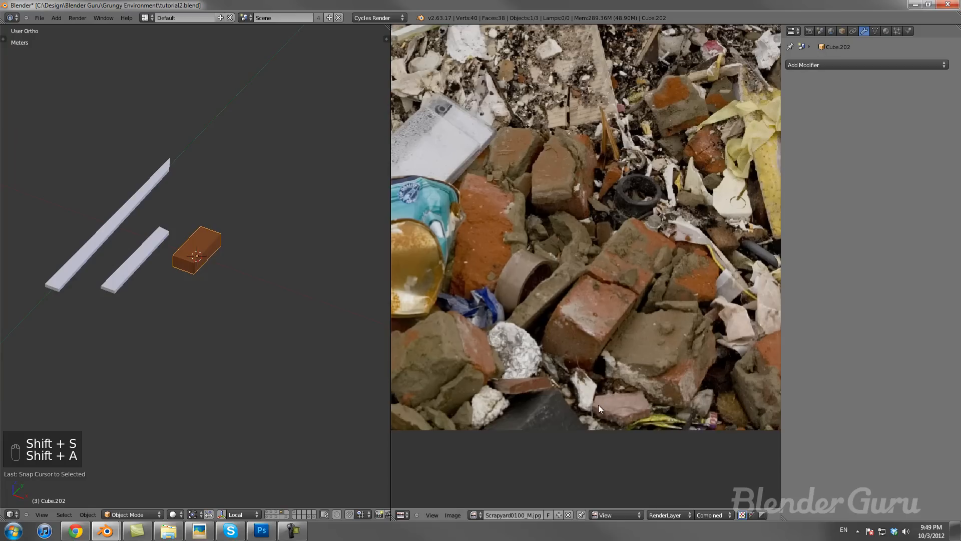
pyautogui.scroll(6, 602, 406)
pyautogui.scroll(1, 504, 282)
pyautogui.moveTo(518, 279); pyautogui.dragTo(599, 266, button='middle')
pyautogui.scroll(-1, 599, 267)
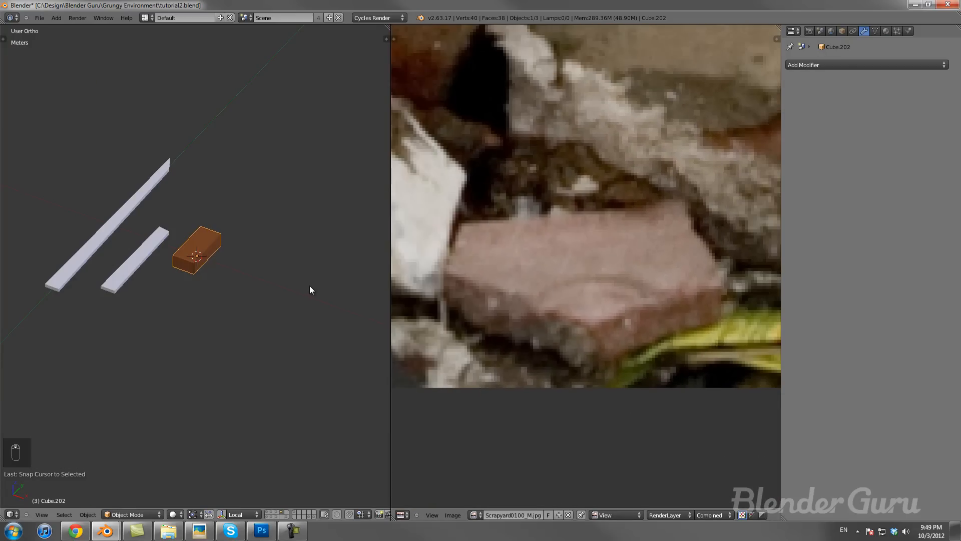
pyautogui.press('KP_7')
pyautogui.hotkey('shift', 'a')
pyautogui.click(332, 284)
pyautogui.press('s')
pyautogui.click(238, 280)
pyautogui.press('g')
pyautogui.click(332, 288)
pyautogui.scroll(4, 331, 290)
# Step: Divide the plane into four quarters with one vertical and one horizontal loop cut
pyautogui.press('Tab')
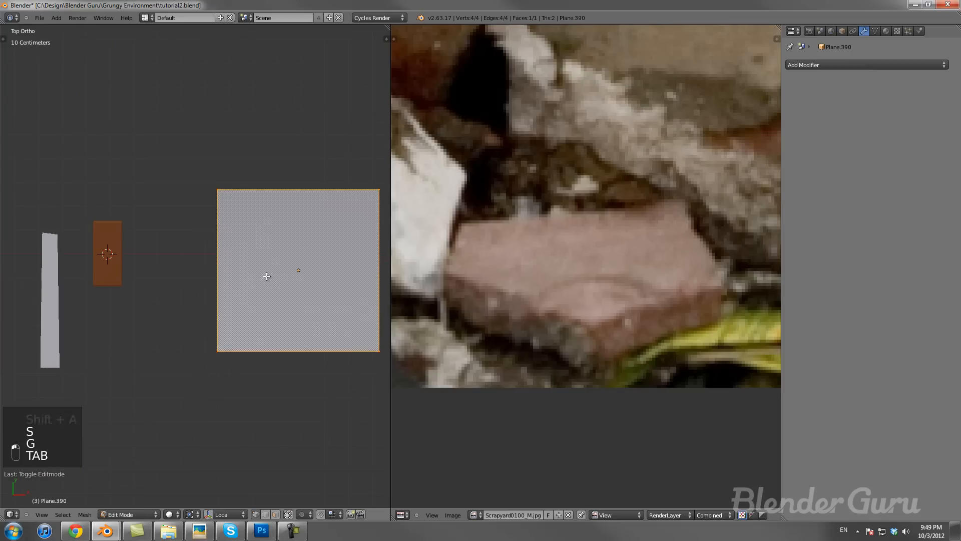
pyautogui.hotkey('ctrl', 'r')
pyautogui.click(298, 223)
pyautogui.click(298, 223)
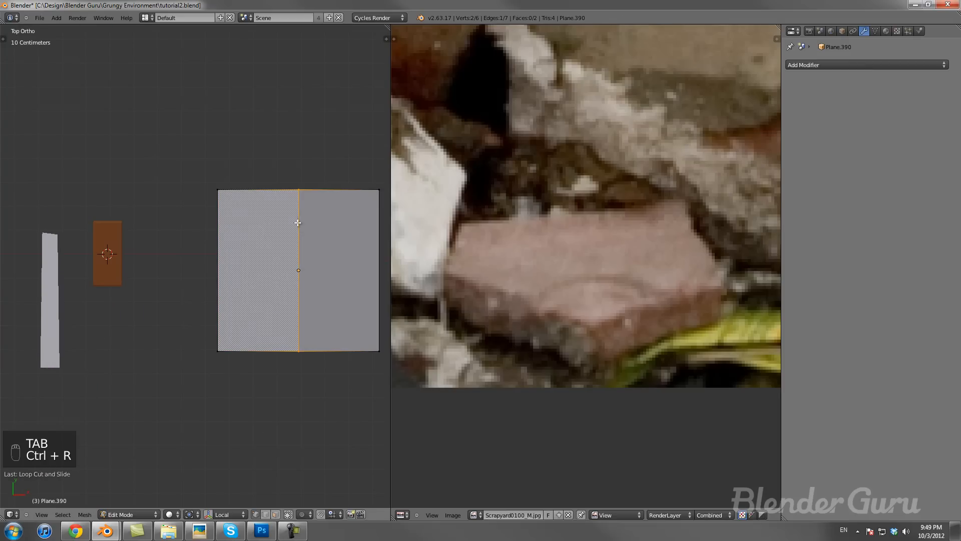
pyautogui.keyDown('shift'); pyautogui.moveTo(316, 259); pyautogui.dragTo(212, 244, button='middle'); pyautogui.keyUp('shift')
pyautogui.hotkey('ctrl', 'r')
pyautogui.click(302, 251)
pyautogui.click(303, 252)
# Step: Move the plane's lower vertices and right middle vertex to form the fragment's angular outline from the photo
pyautogui.scroll(2, 299, 251)
pyautogui.scroll(-2, 195, 260)
pyautogui.rightClick(142, 329)
pyautogui.press('g')
pyautogui.click(181, 297)
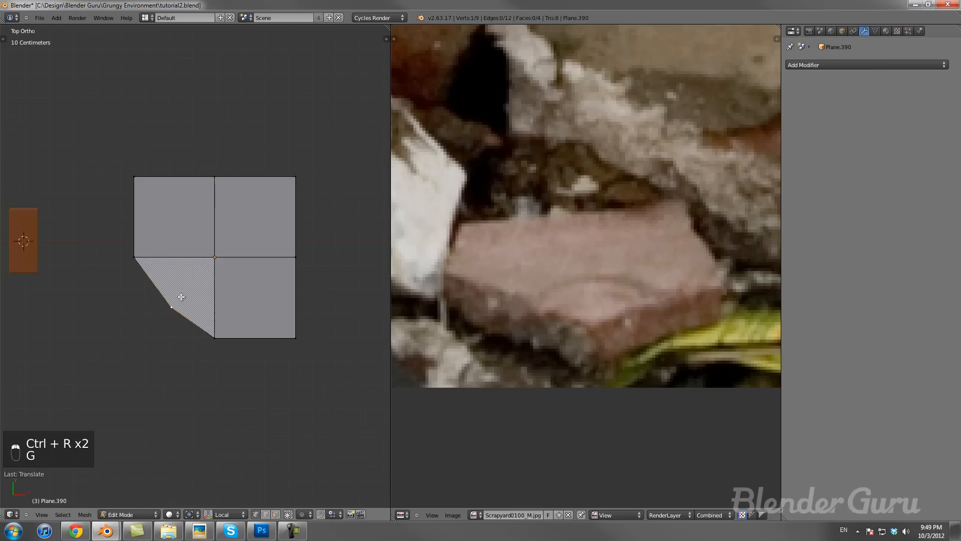
pyautogui.press('g')
pyautogui.click(252, 307)
pyautogui.press('g')
pyautogui.click(294, 282)
pyautogui.rightClick(295, 257)
pyautogui.press('g')
pyautogui.click(322, 234)
# Step: Add a horizontal loop cut across the upper half and adjust its right vertex and the top edge into an uneven outline
pyautogui.hotkey('ctrl', 'r')
pyautogui.click(304, 212)
pyautogui.click(305, 211)
pyautogui.rightClick(305, 209)
pyautogui.press('g')
pyautogui.click(294, 210)
pyautogui.rightClick(209, 183)
pyautogui.press('g')
pyautogui.click(209, 187)
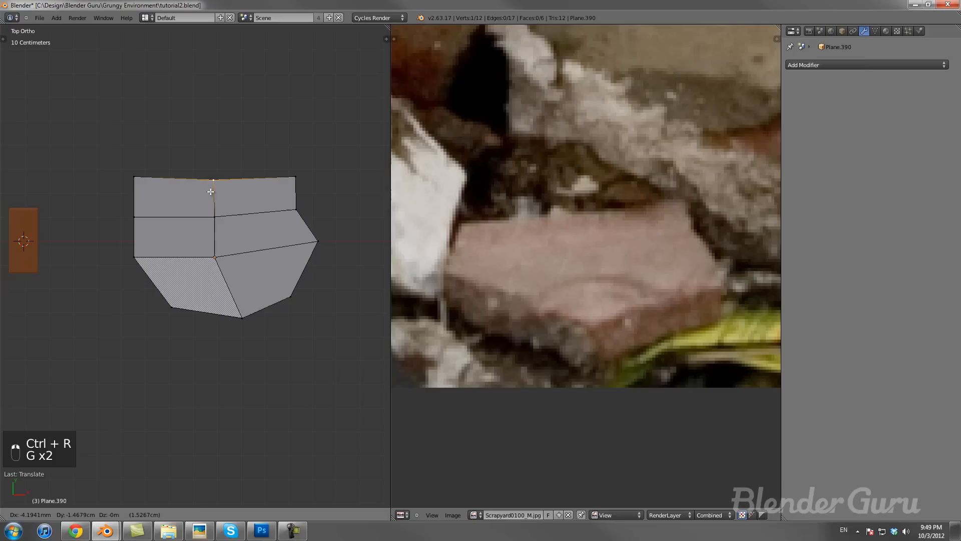
pyautogui.rightClick(136, 178)
pyautogui.press('g')
pyautogui.middleClick(149, 190)
pyautogui.click(149, 190)
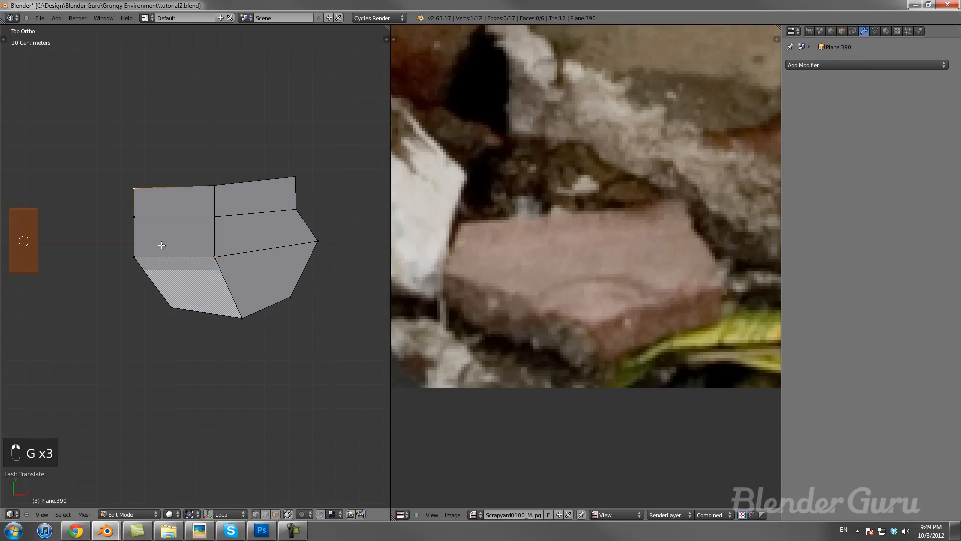
# Step: Scale the finished fragment down in Object Mode and move it along X closer to the brick
pyautogui.press('Tab')
pyautogui.scroll(-4, 212, 283)
pyautogui.moveTo(213, 284); pyautogui.dragTo(159, 179, button='middle')
pyautogui.scroll(4, 190, 215)
pyautogui.moveTo(216, 233); pyautogui.dragTo(250, 309, button='middle')
pyautogui.press('s')
pyautogui.click(239, 272)
pyautogui.press('g')
pyautogui.middleClick(240, 308)
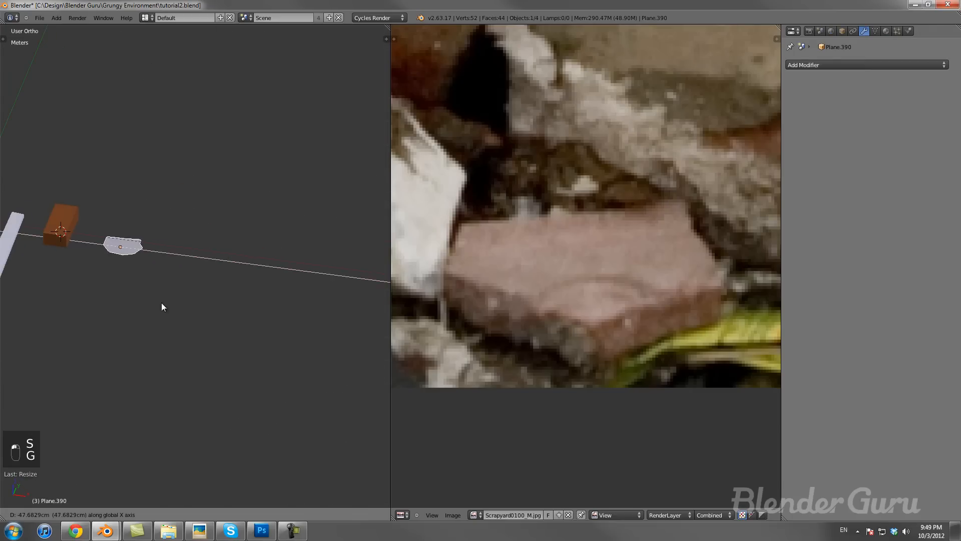
pyautogui.click(160, 302)
pyautogui.keyDown('shift'); pyautogui.moveTo(165, 302); pyautogui.dragTo(245, 305, button='middle'); pyautogui.keyUp('shift')
pyautogui.scroll(9, 245, 305)
pyautogui.scroll(-2, 257, 306)
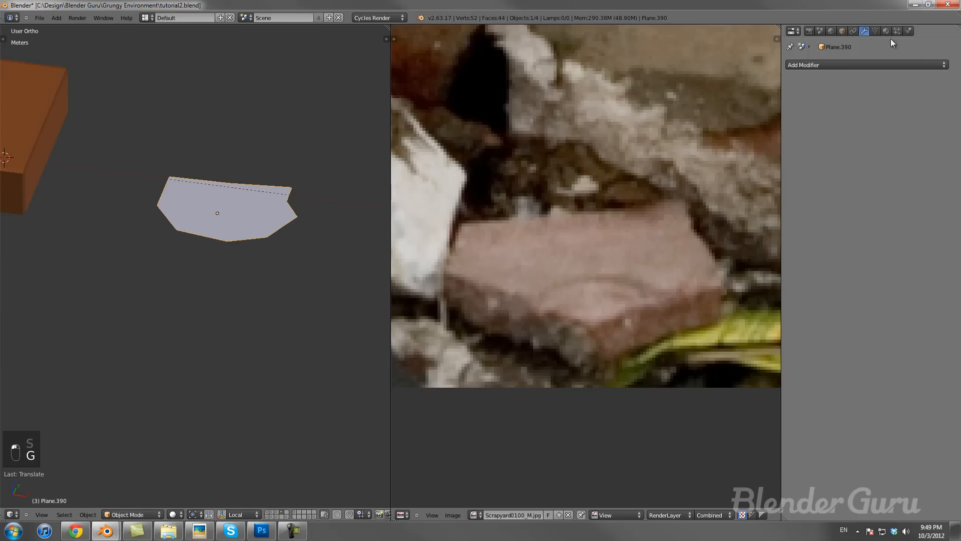
# Step: Add a Solidify modifier to the fragment with an offset of 1 and a thickness of about 27.8 cm
pyautogui.click(817, 65)
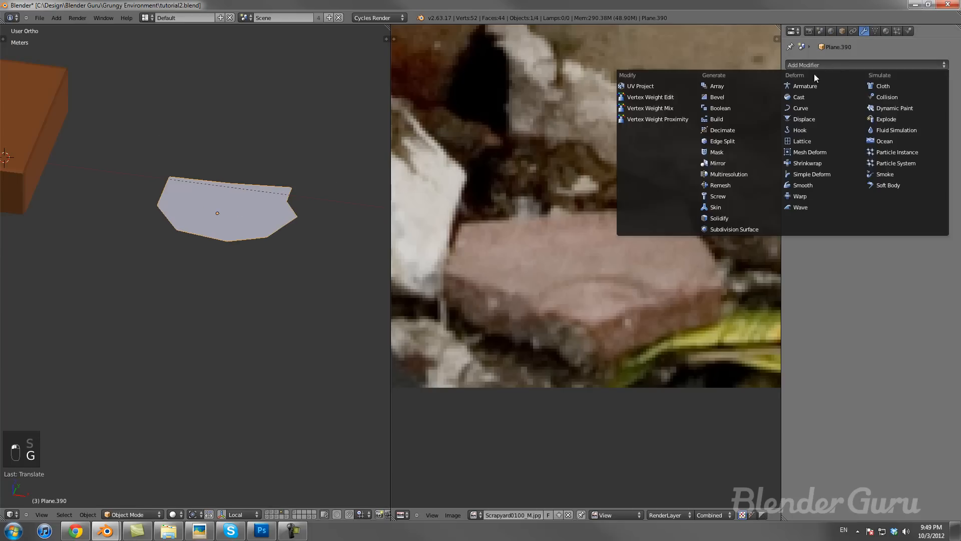
pyautogui.click(721, 218)
pyautogui.moveTo(893, 113); pyautogui.dragTo(951, 112)
pyautogui.scroll(3, 336, 234)
pyautogui.scroll(-2, 301, 230)
pyautogui.moveTo(263, 233); pyautogui.dragTo(268, 216, button='middle')
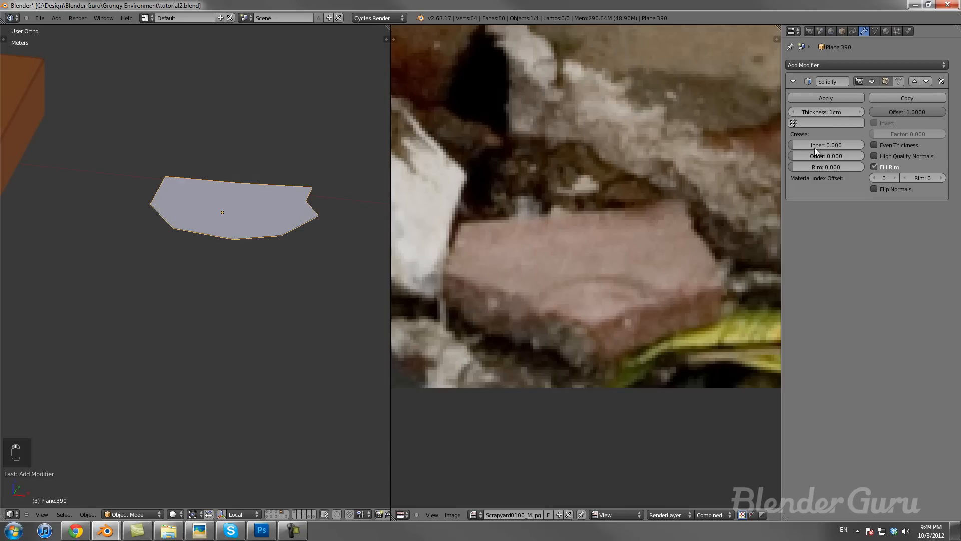
pyautogui.moveTo(835, 112); pyautogui.dragTo(881, 113)
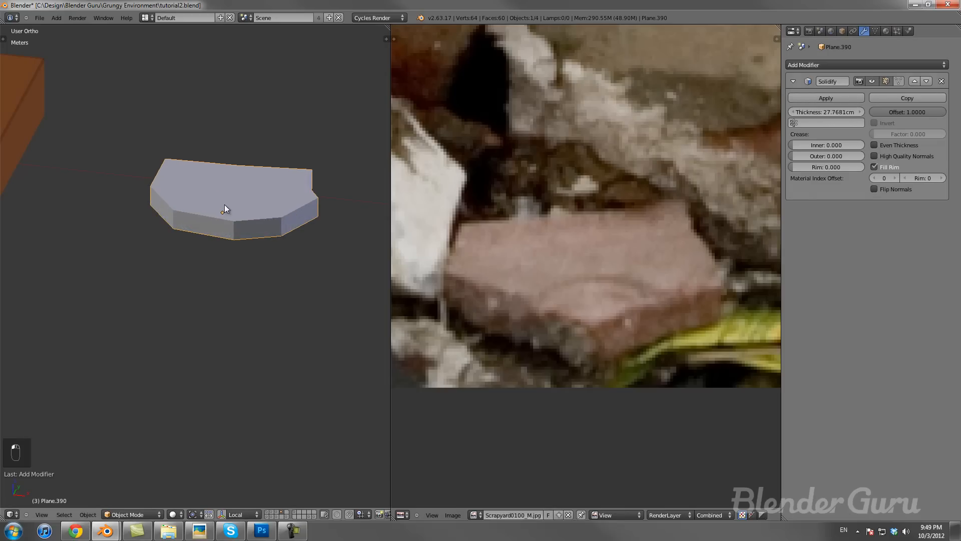
# Step: Reduce the fragment's Solidify thickness to about 19.2 cm, judging it against the brick from several angles
pyautogui.scroll(-3, 193, 200)
pyautogui.moveTo(194, 199); pyautogui.dragTo(223, 232, button='middle')
pyautogui.scroll(-3, 222, 232)
pyautogui.scroll(3, 222, 232)
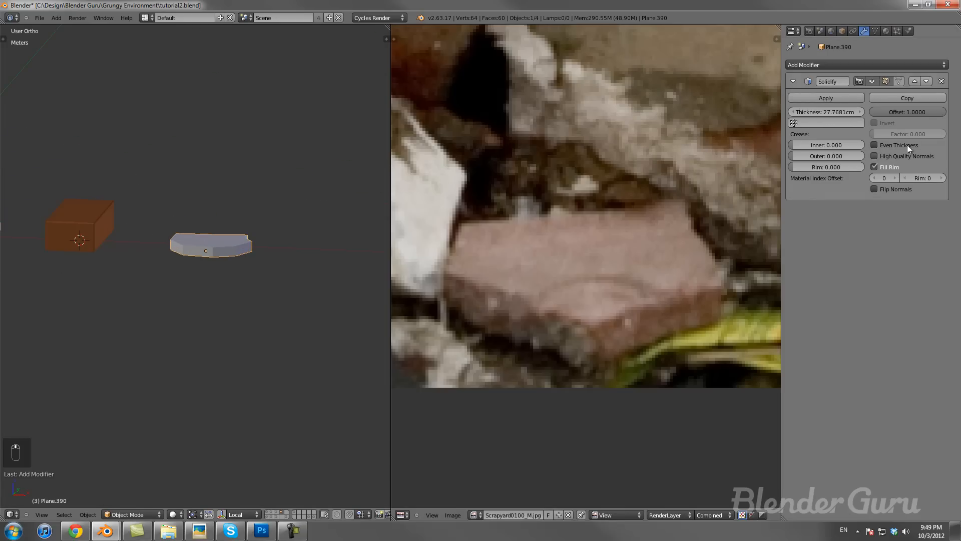
pyautogui.moveTo(837, 114); pyautogui.dragTo(802, 114)
pyautogui.moveTo(214, 265); pyautogui.dragTo(232, 246, button='middle')
pyautogui.scroll(2, 232, 245)
pyautogui.moveTo(854, 116); pyautogui.dragTo(842, 108)
pyautogui.press('KP_2')
pyautogui.press('KP_1')
pyautogui.scroll(2, 217, 235)
pyautogui.scroll(-5, 208, 280)
pyautogui.moveTo(207, 279); pyautogui.dragTo(227, 351, button='middle')
pyautogui.scroll(-4, 193, 303)
pyautogui.scroll(6, 205, 296)
pyautogui.keyDown('shift'); pyautogui.moveTo(187, 322); pyautogui.dragTo(236, 283, button='middle'); pyautogui.keyUp('shift')
pyautogui.press('t')
pyautogui.press('t')
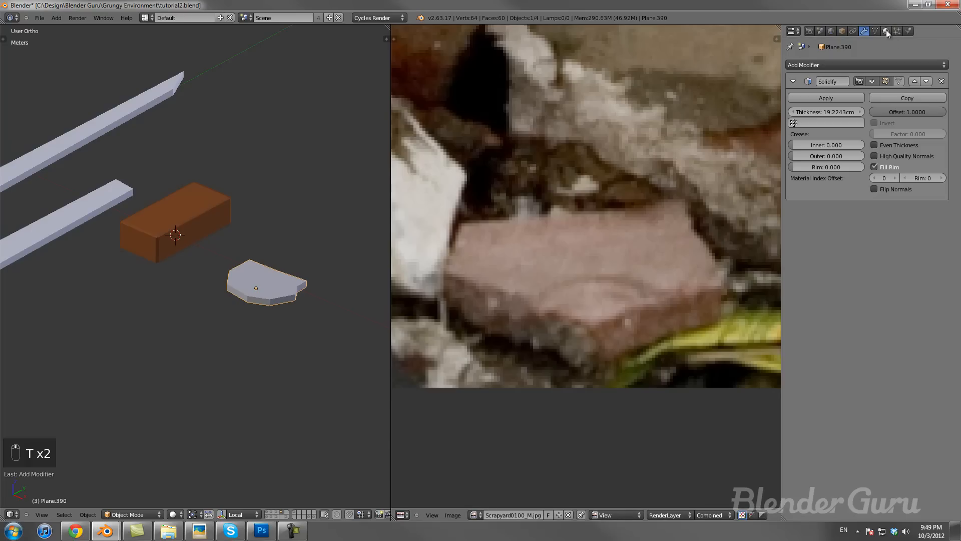
# Step: Rename the brick's orange material as Ceramic
pyautogui.click(886, 31)
pyautogui.rightClick(233, 204)
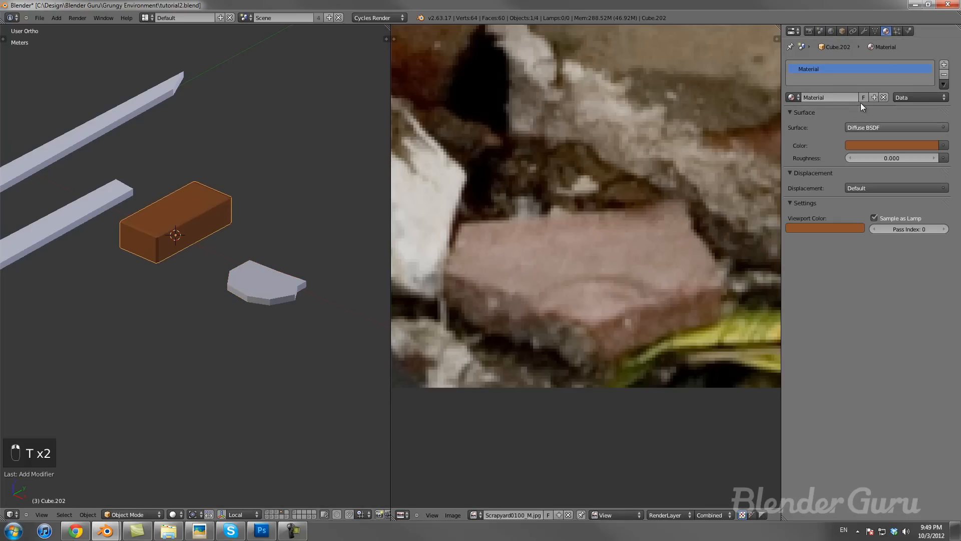
pyautogui.click(846, 95)
pyautogui.write('Ceremaic')
pyautogui.press('Return')
pyautogui.click(838, 95)
pyautogui.write('Ceram')
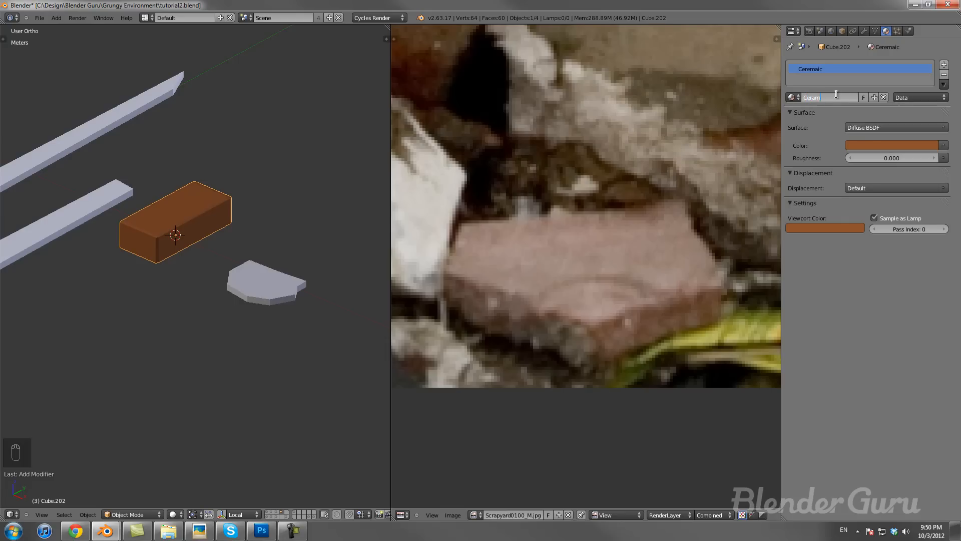
# Step: Assign the existing Ceramic material to the flat fragment
pyautogui.rightClick(263, 283)
pyautogui.click(791, 96)
pyautogui.write('ce')
pyautogui.click(808, 112)
pyautogui.scroll(4, 501, 250)
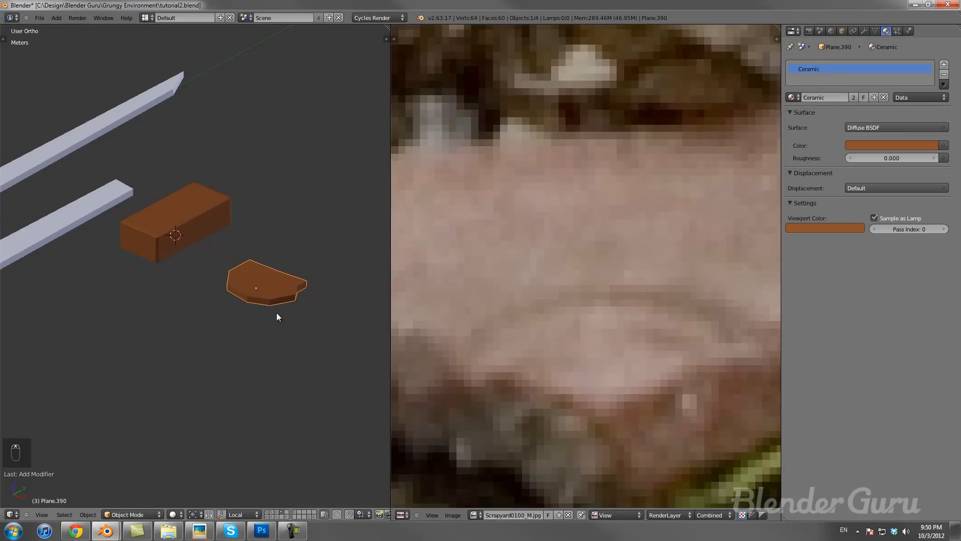
pyautogui.scroll(2, 310, 306)
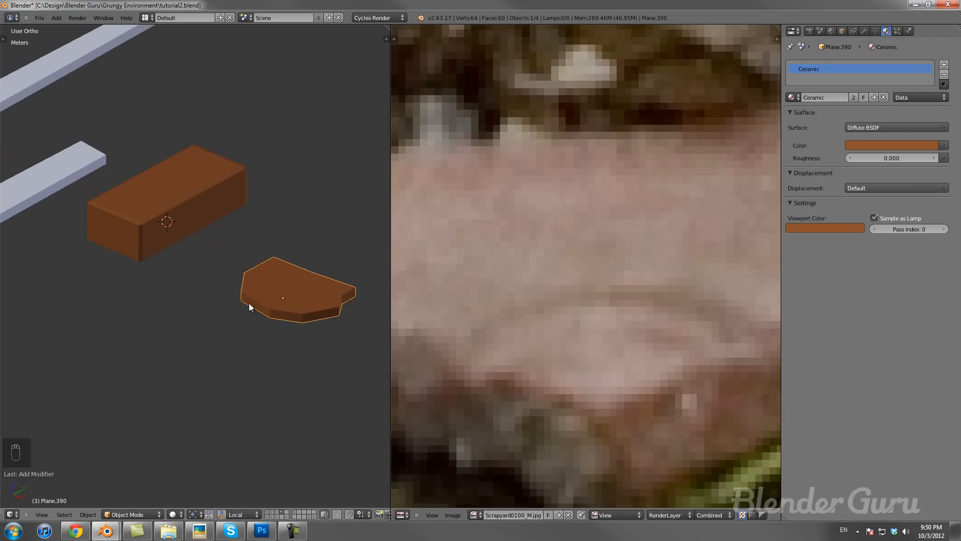
# Step: Add a second material slot to the fragment with a new material named Cement
pyautogui.click(944, 65)
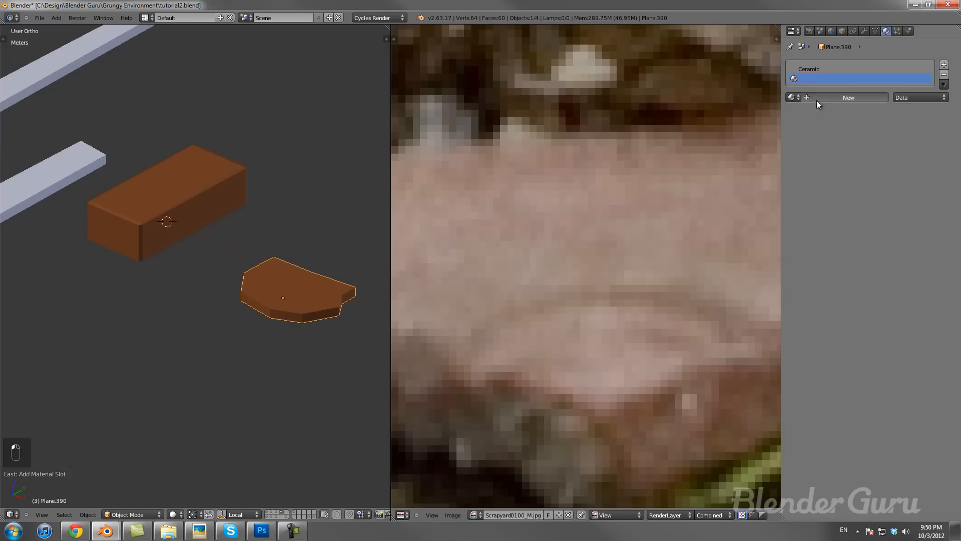
pyautogui.click(814, 98)
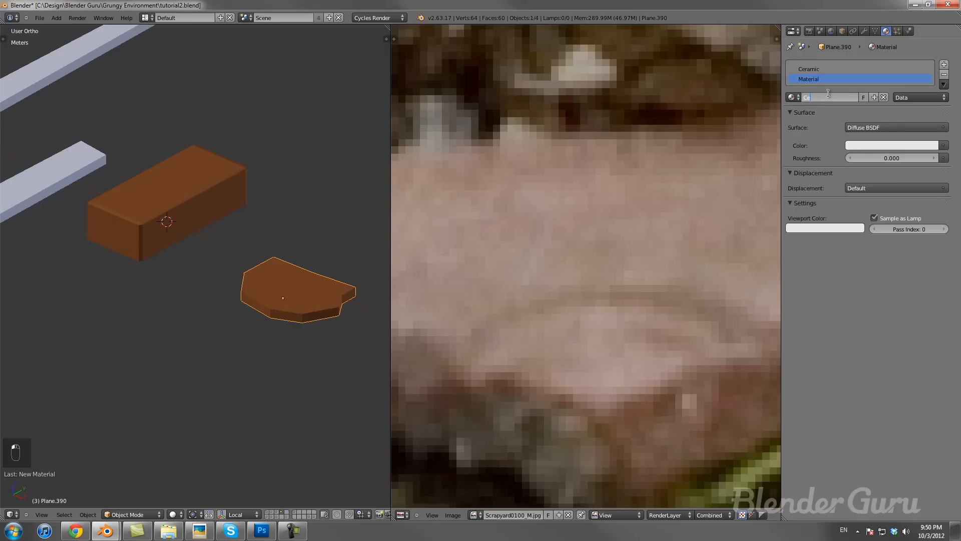
pyautogui.write('Cement')
pyautogui.press('Return')
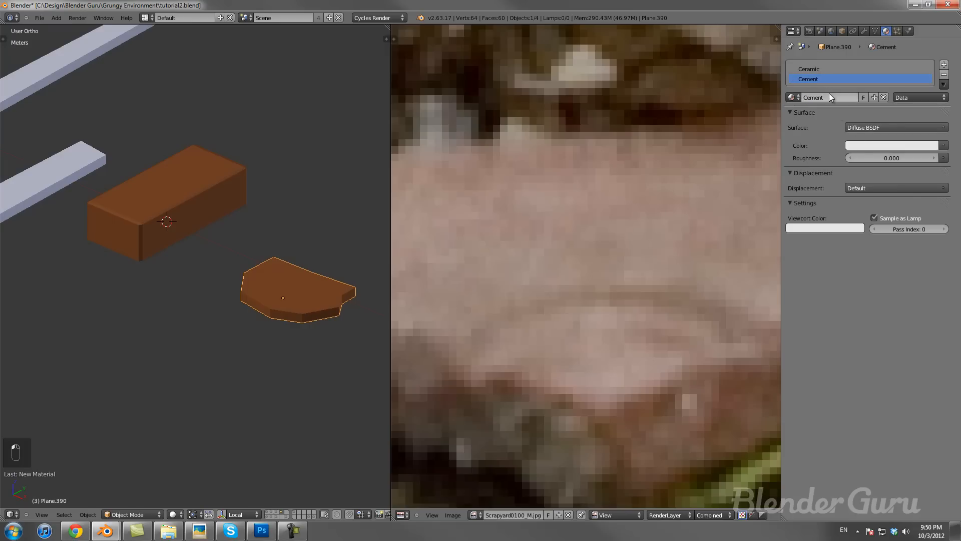
# Step: Darken the Cement material's diffuse color to a mid grey and give its viewport color the same grey
pyautogui.click(895, 146)
pyautogui.moveTo(929, 165); pyautogui.dragTo(932, 184)
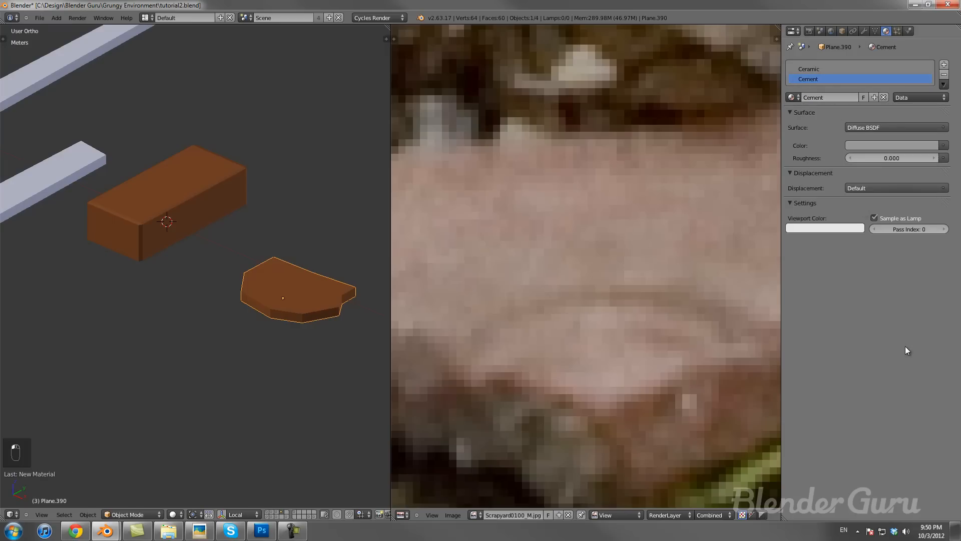
pyautogui.click(856, 227)
pyautogui.click(854, 191)
pyautogui.click(868, 146)
# Step: Set the fragment's Solidify rim material index offset to 1 so its sides use Cement
pyautogui.scroll(-1, 312, 251)
pyautogui.press('a')
pyautogui.scroll(-1, 311, 250)
pyautogui.rightClick(266, 296)
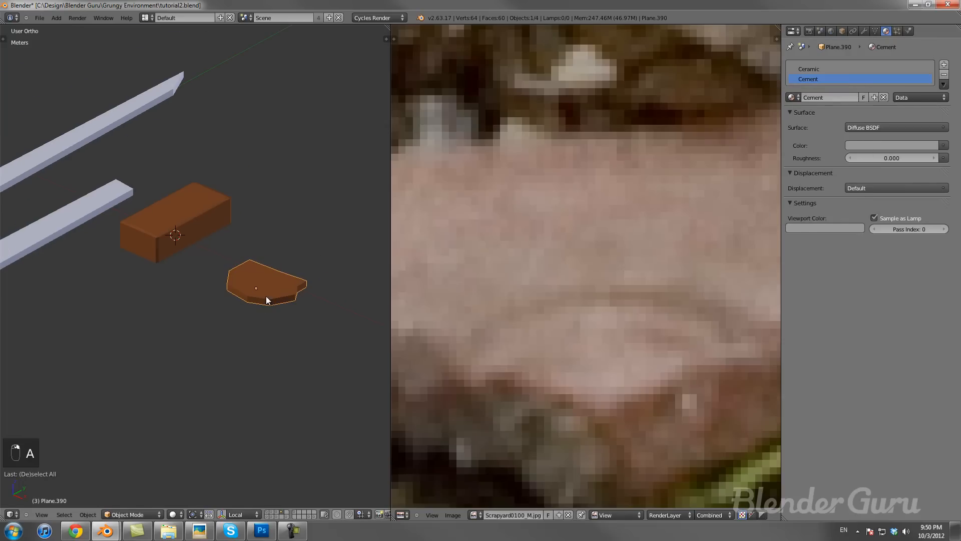
pyautogui.click(863, 31)
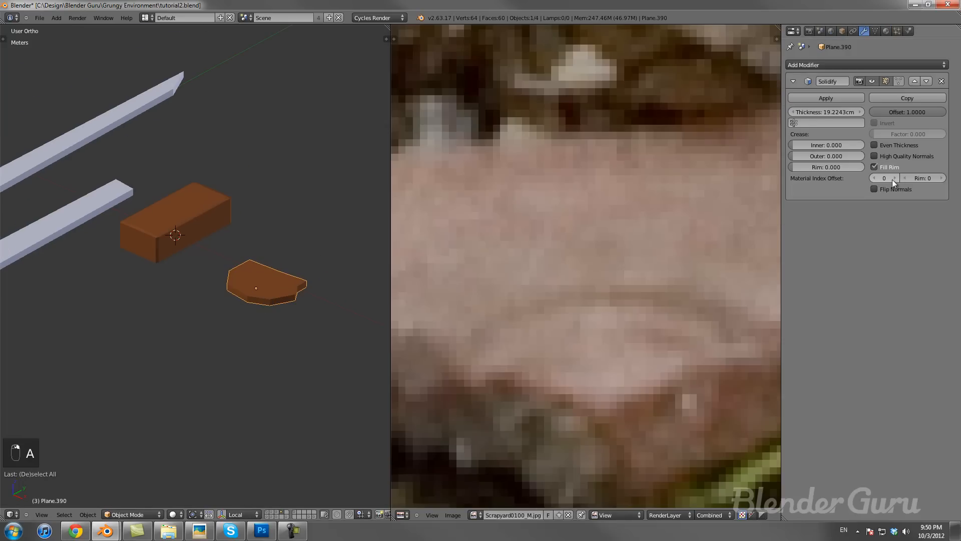
pyautogui.click(939, 179)
# Step: Duplicate the fragment along the X axis and set the copy's Solidify rim material offset to 1
pyautogui.scroll(-4, 270, 342)
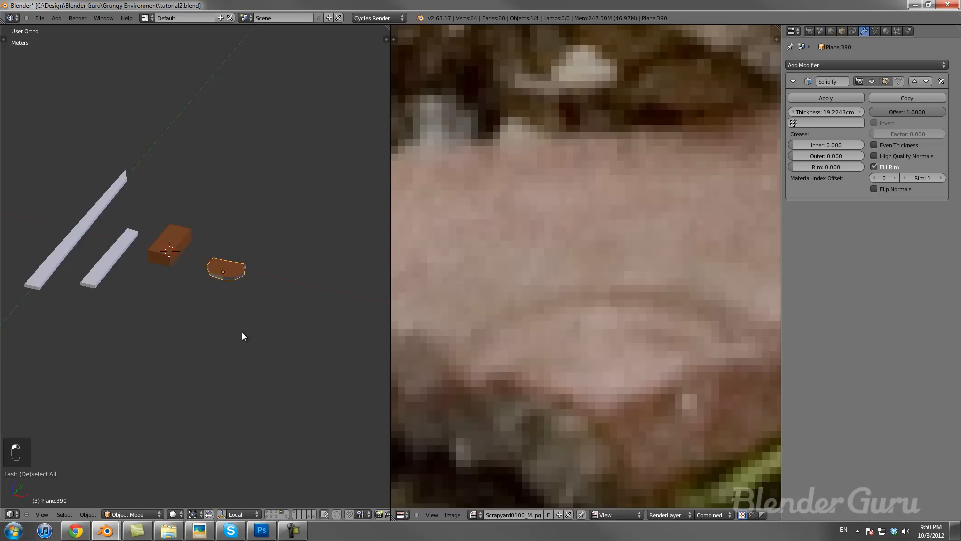
pyautogui.scroll(2, 221, 305)
pyautogui.hotkey('shift', 'd')
pyautogui.press('x')
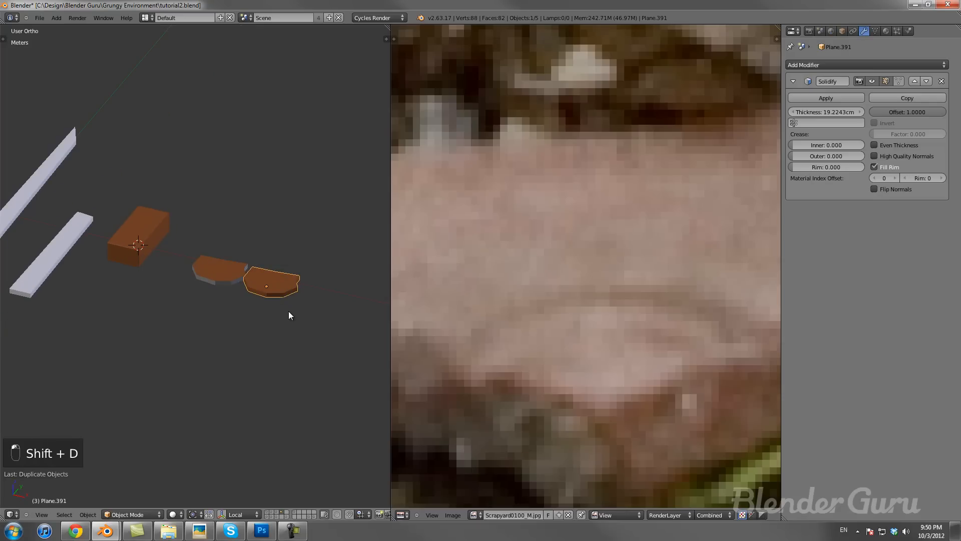
pyautogui.click(301, 319)
pyautogui.click(939, 179)
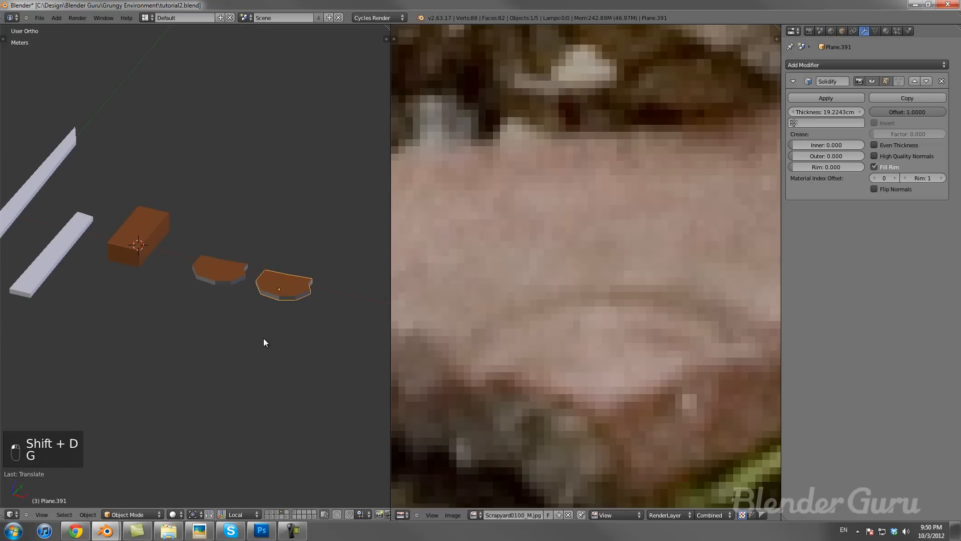
# Step: In top view, move the second fragment's left-side vertices inward to round off that edge
pyautogui.press('KP_7')
pyautogui.press('Tab')
pyautogui.scroll(4, 197, 352)
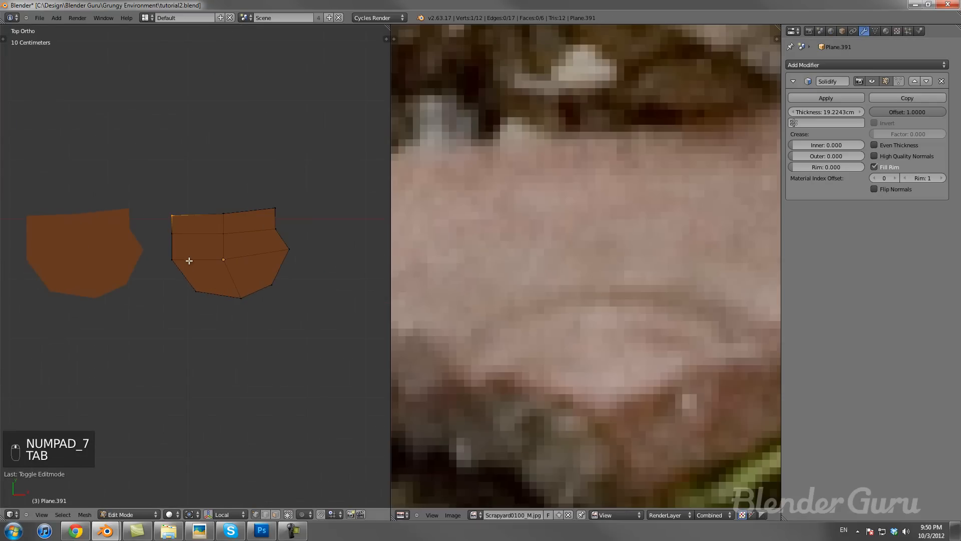
pyautogui.rightClick(188, 261)
pyautogui.press('g')
pyautogui.click(202, 270)
pyautogui.rightClick(212, 292)
pyautogui.rightClick(176, 237)
pyautogui.press('g')
pyautogui.click(194, 252)
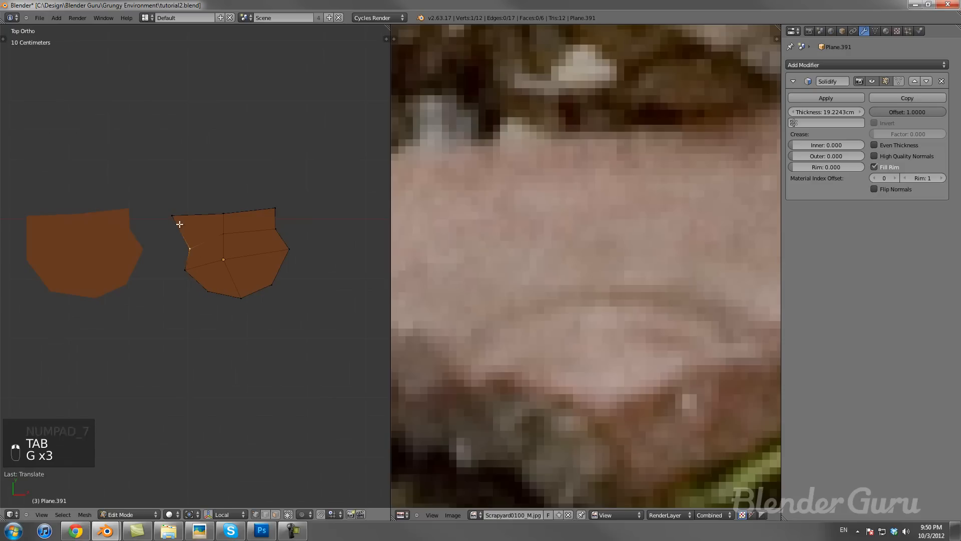
pyautogui.rightClick(178, 221)
pyautogui.press('g')
pyautogui.click(206, 233)
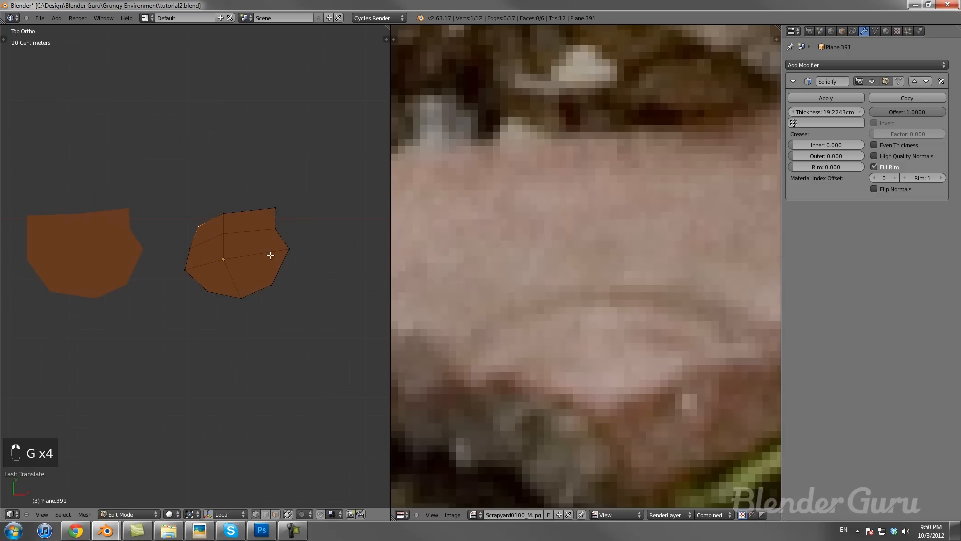
# Step: Pull the second fragment's upper right vertex inward, and move and rotate its lower right vertices to notch the bottom edge
pyautogui.rightClick(277, 214)
pyautogui.press('g')
pyautogui.click(258, 219)
pyautogui.keyDown('shift'); pyautogui.rightClick(253, 301); pyautogui.keyUp('shift')
pyautogui.press('g')
pyautogui.click(268, 273)
pyautogui.press('r')
pyautogui.click(302, 289)
pyautogui.press('Tab')
# Step: Duplicate the reshaped second fragment and place the copy farther from the brick
pyautogui.scroll(-2, 302, 289)
pyautogui.scroll(-3, 300, 294)
pyautogui.moveTo(257, 298); pyautogui.dragTo(245, 266, button='middle')
pyautogui.hotkey('shift', 'd')
pyautogui.click(262, 271)
# Step: In top view, fill out the third fragment's lower notch and push its top middle vertex inward
pyautogui.press('Tab')
pyautogui.press('KP_7')
pyautogui.scroll(5, 270, 274)
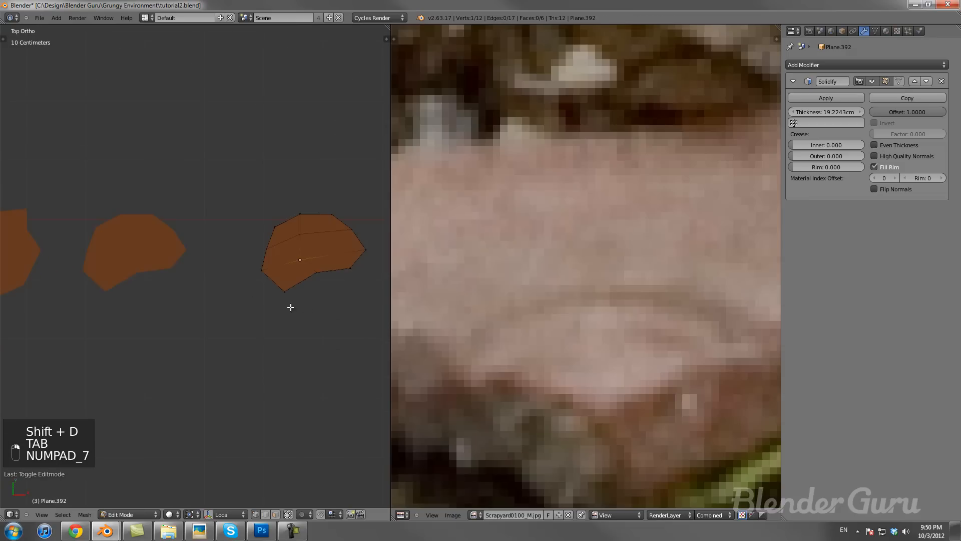
pyautogui.keyDown('shift'); pyautogui.moveTo(307, 311); pyautogui.dragTo(232, 257, button='middle'); pyautogui.keyUp('shift')
pyautogui.press('g')
pyautogui.press('g')
pyautogui.press('g')
pyautogui.press('g')
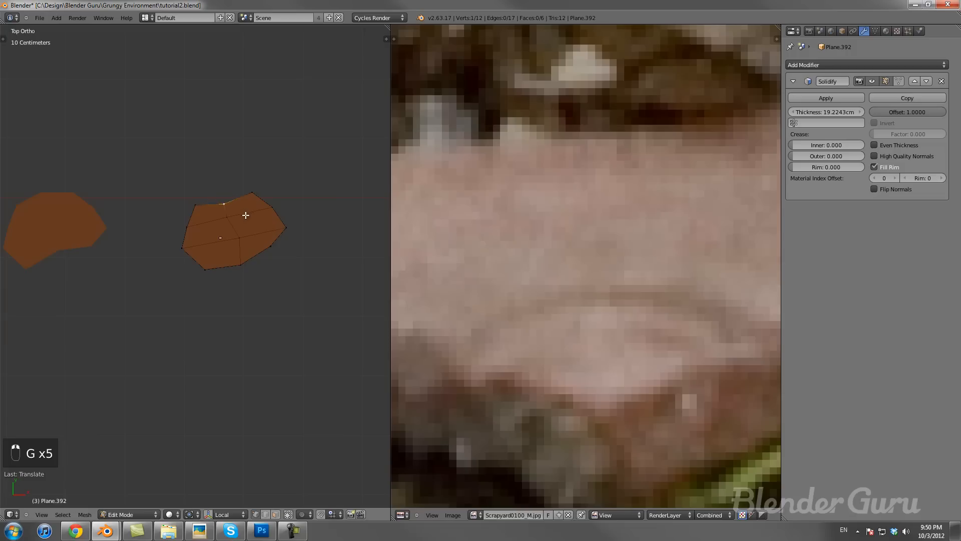
# Step: Adjust the third fragment's remaining upper and lower vertices into an elongated outline
pyautogui.press('g')
pyautogui.click(257, 199)
pyautogui.press('g')
pyautogui.press('g')
pyautogui.middleClick(181, 248)
pyautogui.click(174, 248)
pyautogui.rightClick(207, 266)
pyautogui.press('g')
pyautogui.click(212, 254)
pyautogui.press('Tab')
# Step: Set the third fragment's Solidify rim material offset to 1
pyautogui.scroll(-3, 232, 267)
pyautogui.moveTo(233, 267); pyautogui.dragTo(264, 238, button='middle')
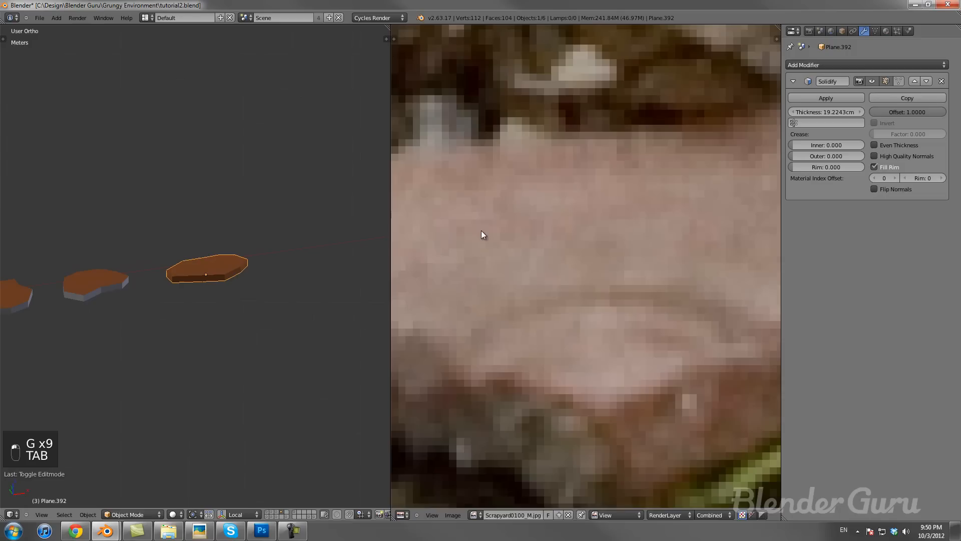
pyautogui.click(941, 178)
pyautogui.moveTo(310, 285); pyautogui.dragTo(218, 316, button='middle')
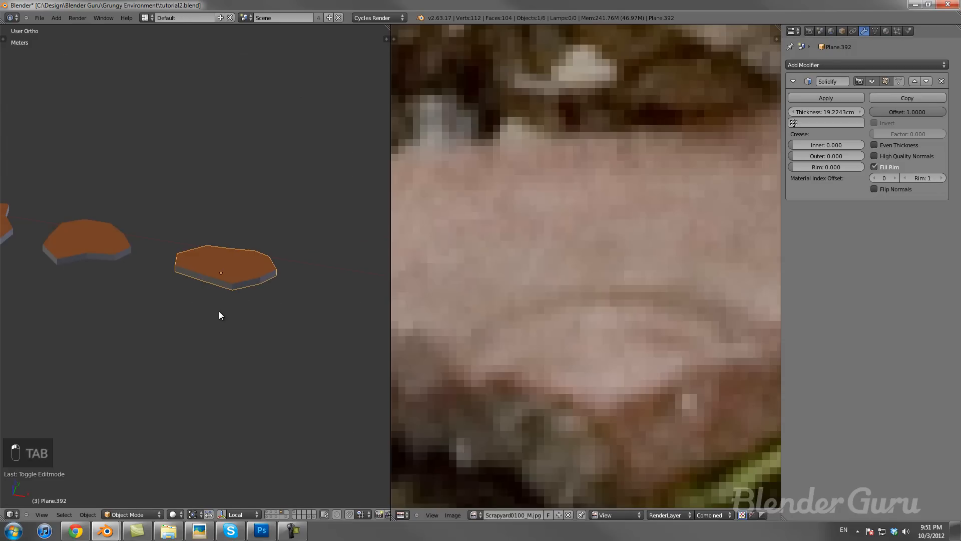
# Step: Duplicate the third fragment in top view and place the copy beside it as the fourth piece
pyautogui.press('KP_7')
pyautogui.hotkey('shift', 'd')
pyautogui.click(239, 298)
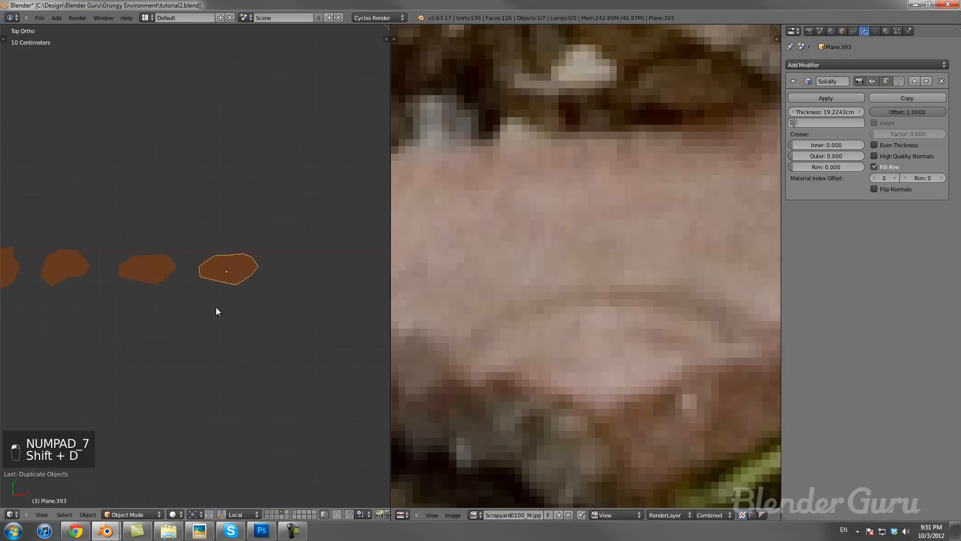
pyautogui.scroll(3, 240, 298)
# Step: Move the fourth fragment's upper left and top edge vertices to make its outline more angular
pyautogui.press('Tab')
pyautogui.press('g')
pyautogui.click(206, 260)
pyautogui.press('g')
pyautogui.click(238, 253)
pyautogui.press('Tab')
pyautogui.press('Tab')
pyautogui.rightClick(241, 262)
pyautogui.press('g')
pyautogui.click(240, 259)
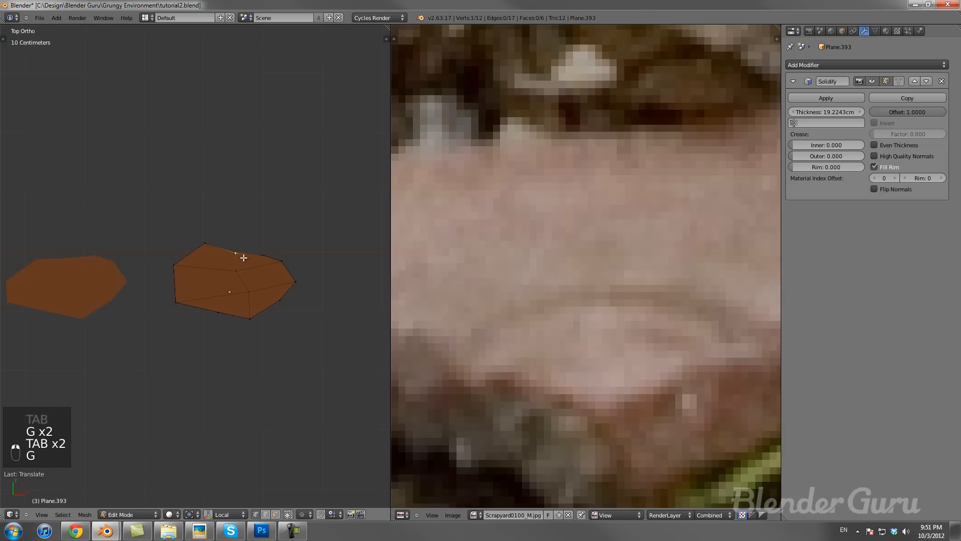
# Step: Move and rotate the fourth fragment's right-side vertices in top view to form a jagged edge
pyautogui.press('Tab')
pyautogui.scroll(-3, 240, 261)
pyautogui.moveTo(235, 268); pyautogui.dragTo(234, 290, button='middle')
pyautogui.press('Tab')
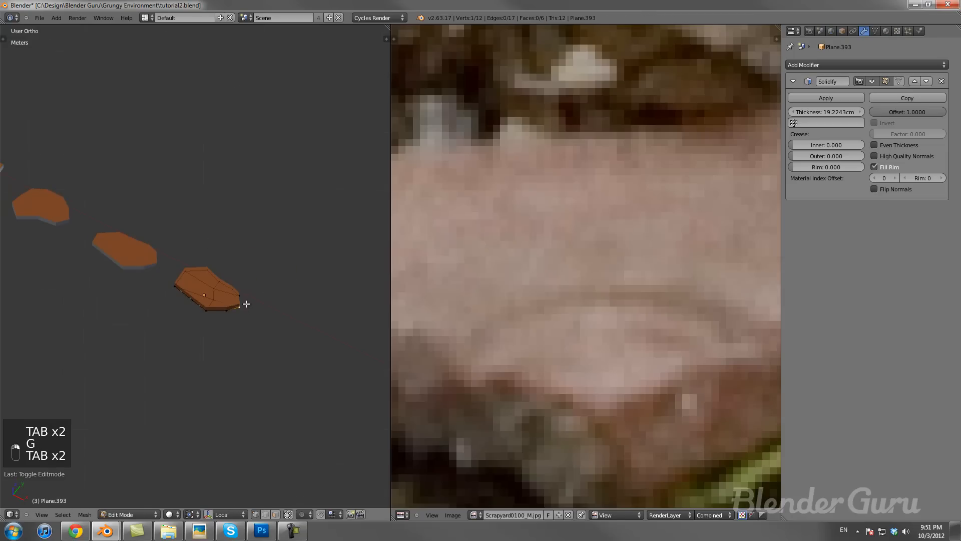
pyautogui.press('KP_8')
pyautogui.press('KP_7')
pyautogui.scroll(4, 247, 301)
pyautogui.keyDown('shift'); pyautogui.rightClick(279, 255); pyautogui.keyUp('shift')
pyautogui.press('g')
pyautogui.click(296, 282)
pyautogui.press('r')
pyautogui.click(309, 313)
pyautogui.press('g')
pyautogui.click(308, 312)
pyautogui.press('Tab')
# Step: Duplicate the fourth fragment along the X axis to create a fifth piece
pyautogui.scroll(-5, 224, 311)
pyautogui.scroll(2, 227, 290)
pyautogui.hotkey('shift', 'd')
pyautogui.press('x')
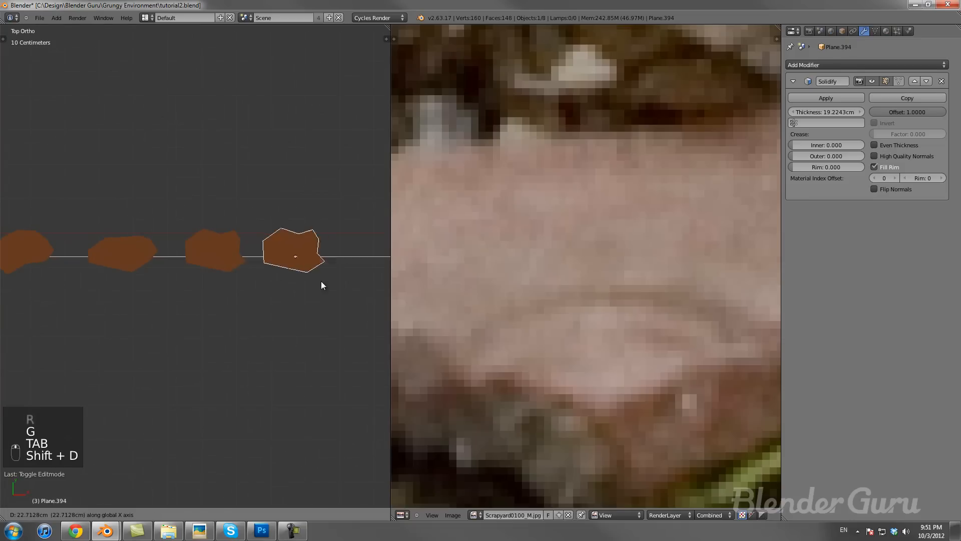
pyautogui.click(310, 285)
# Step: Pull the fifth fragment's bottom middle vertex outward and shift its inner vertices to the left
pyautogui.scroll(4, 227, 296)
pyautogui.keyDown('ctrl'); pyautogui.scroll(-2, 215, 286); pyautogui.keyUp('ctrl')
pyautogui.press('Tab')
pyautogui.press('g')
pyautogui.click(213, 314)
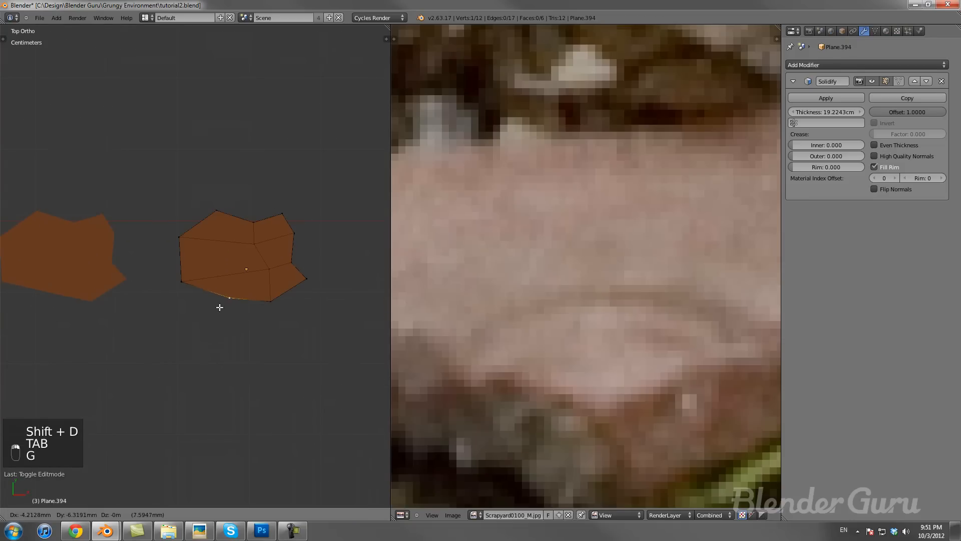
pyautogui.keyDown('shift'); pyautogui.rightClick(258, 249); pyautogui.keyUp('shift')
pyautogui.press('g')
pyautogui.click(232, 257)
# Step: Shift the fifth fragment's top edge vertices to the left to flatten the upper outline
pyautogui.rightClick(254, 223)
pyautogui.press('g')
pyautogui.click(239, 223)
pyautogui.rightClick(215, 213)
pyautogui.press('g')
pyautogui.click(200, 217)
pyautogui.press('g')
pyautogui.click(220, 226)
pyautogui.rightClick(277, 223)
pyautogui.press('g')
pyautogui.click(262, 233)
# Step: Move and rotate the fifth fragment's right-side vertices inward to shorten that edge, and finish editing the mesh
pyautogui.rightClick(296, 235)
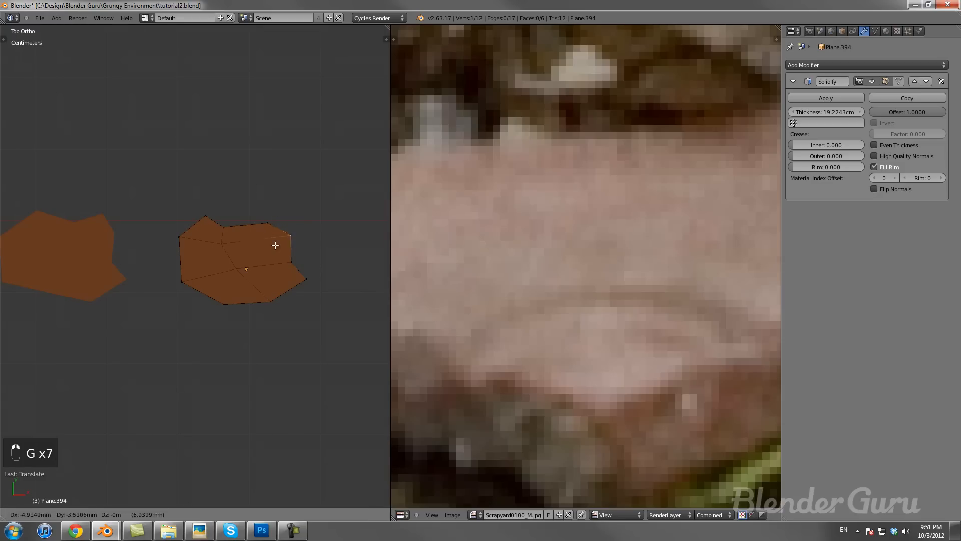
pyautogui.keyDown('shift'); pyautogui.rightClick(306, 278); pyautogui.keyUp('shift')
pyautogui.press('g')
pyautogui.click(285, 278)
pyautogui.press('r')
pyautogui.click(296, 290)
pyautogui.press('g')
pyautogui.click(290, 287)
pyautogui.press('Tab')
# Step: Set the Solidify rim material offset to 1 on the fourth and fifth fragments
pyautogui.scroll(-4, 200, 303)
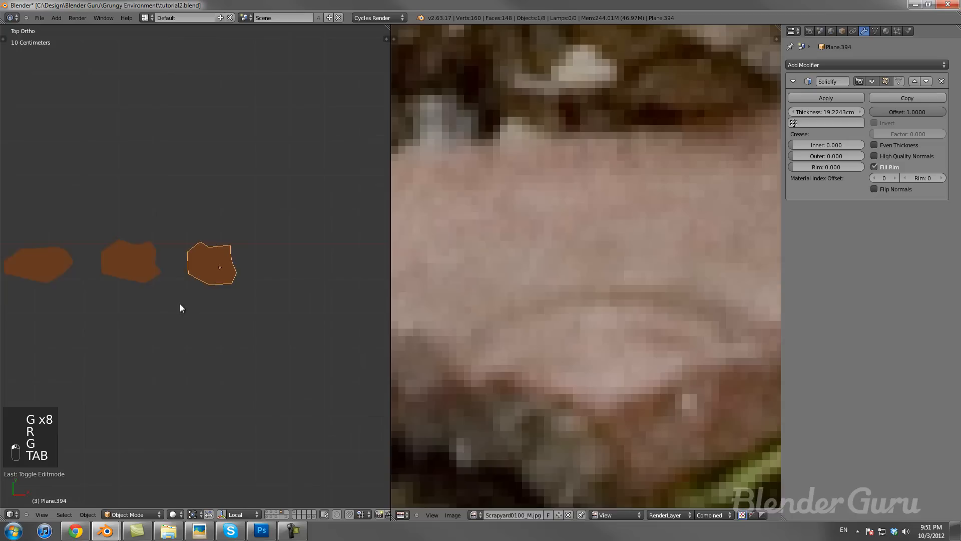
pyautogui.keyDown('shift'); pyautogui.moveTo(197, 303); pyautogui.dragTo(310, 299, button='middle'); pyautogui.keyUp('shift')
pyautogui.scroll(-3, 225, 281)
pyautogui.scroll(-2, 220, 283)
pyautogui.moveTo(232, 294); pyautogui.dragTo(179, 254, button='middle')
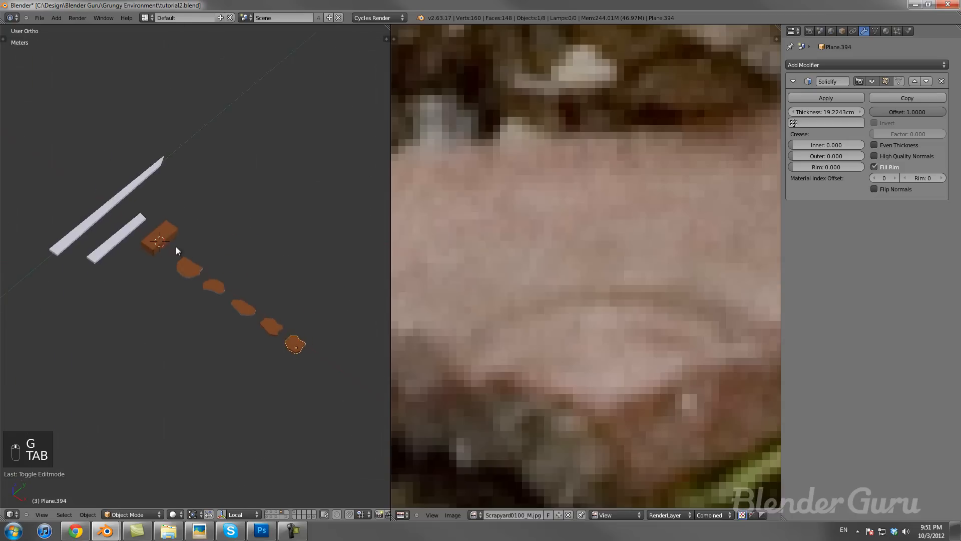
pyautogui.scroll(3, 195, 266)
pyautogui.rightClick(210, 278)
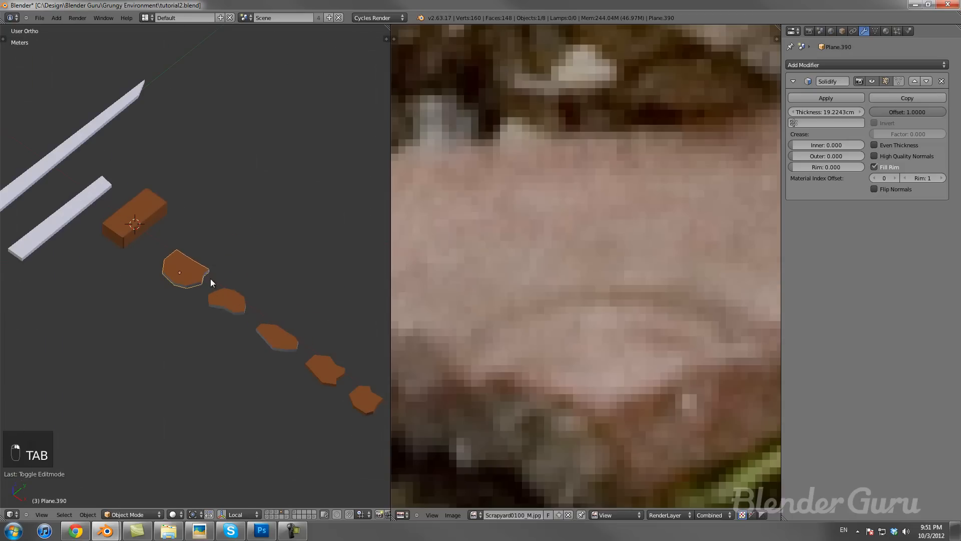
pyautogui.rightClick(318, 379)
pyautogui.keyDown('shift'); pyautogui.moveTo(318, 378); pyautogui.dragTo(257, 329, button='middle'); pyautogui.keyUp('shift')
pyautogui.click(939, 178)
pyautogui.rightClick(314, 347)
pyautogui.scroll(-3, 192, 296)
pyautogui.keyDown('shift'); pyautogui.moveTo(191, 296); pyautogui.dragTo(282, 296, button='middle'); pyautogui.keyUp('shift')
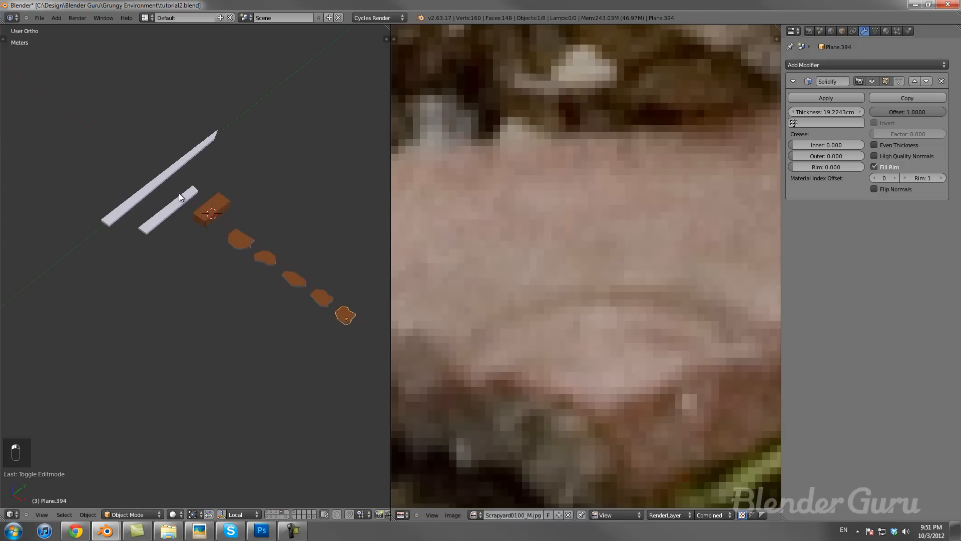
# Step: Duplicate the short plank and place the copy on the far side of the long plank
pyautogui.rightClick(182, 196)
pyautogui.rightClick(204, 209)
pyautogui.keyDown('shift'); pyautogui.moveTo(143, 191); pyautogui.dragTo(207, 294, button='middle'); pyautogui.keyUp('shift')
pyautogui.rightClick(181, 253)
pyautogui.keyDown('shift'); pyautogui.rightClick(190, 281); pyautogui.keyUp('shift')
pyautogui.scroll(3, 233, 307)
pyautogui.rightClick(242, 308)
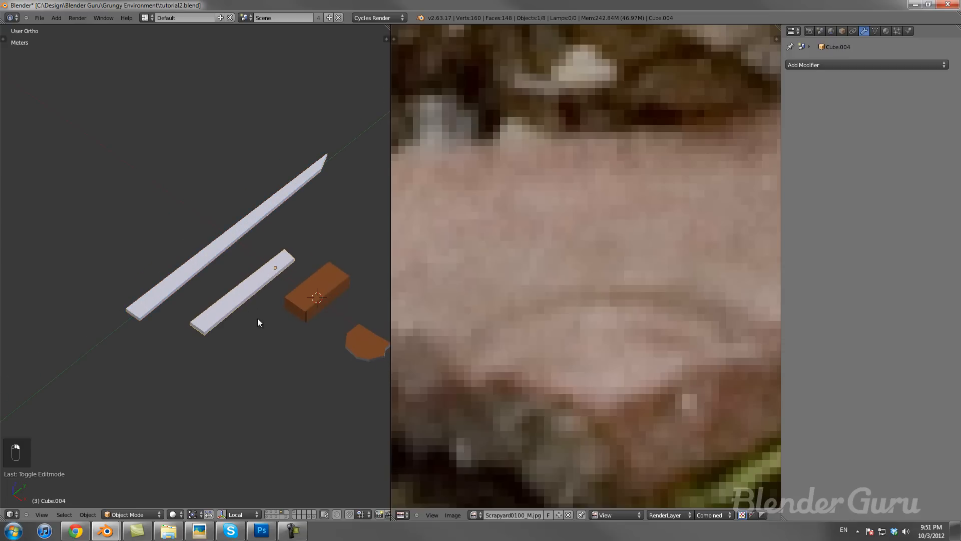
pyautogui.hotkey('shift', 'd')
pyautogui.middleClick(226, 292)
pyautogui.click(171, 243)
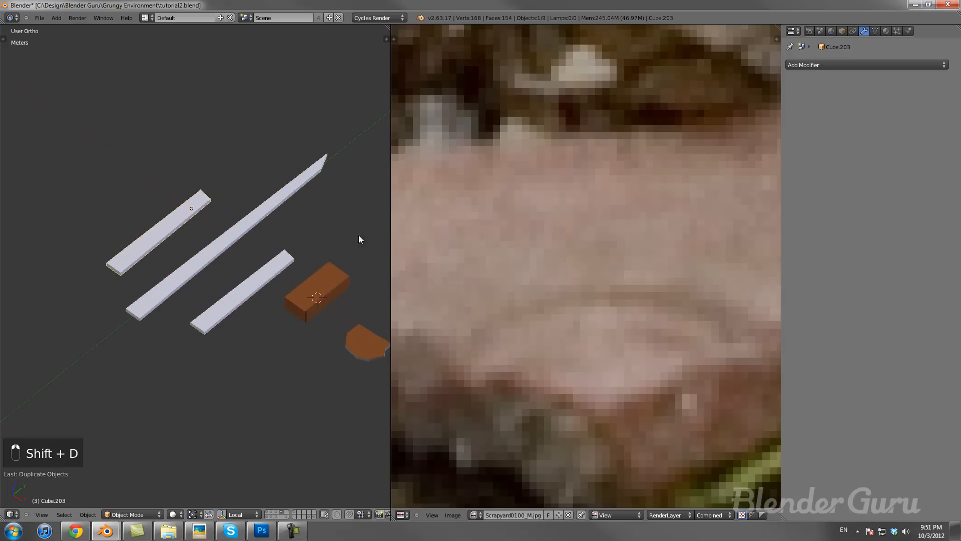
# Step: Assign the Ceramic material to the duplicated plank and clear the selection
pyautogui.click(886, 31)
pyautogui.click(799, 97)
pyautogui.write('cer')
pyautogui.press('Return')
pyautogui.press('a')
pyautogui.scroll(-3, 277, 271)
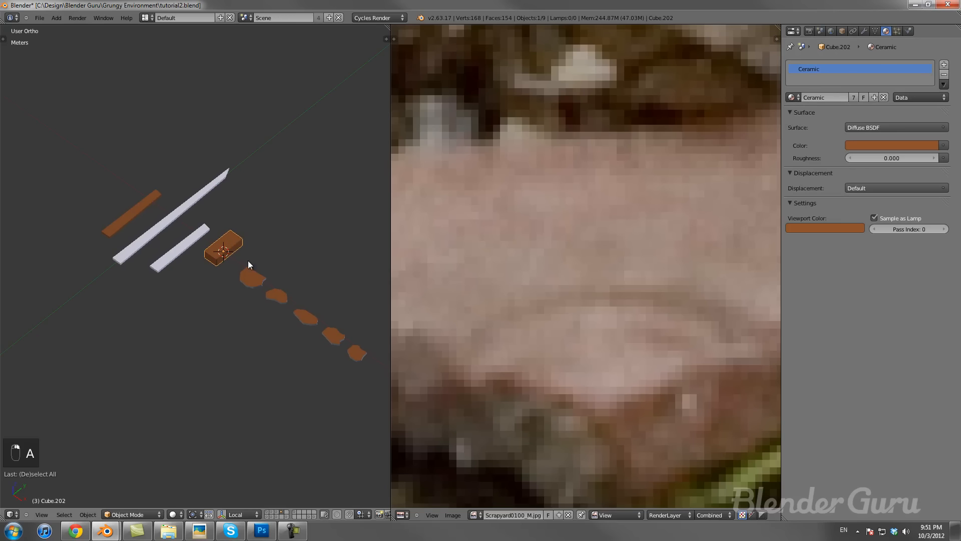
pyautogui.rightClick(265, 286)
# Step: Find the perforated metal rails in the scrapyard photo and add a mesh plane beside the fragments, opened for editing in top view
pyautogui.scroll(-15, 514, 347)
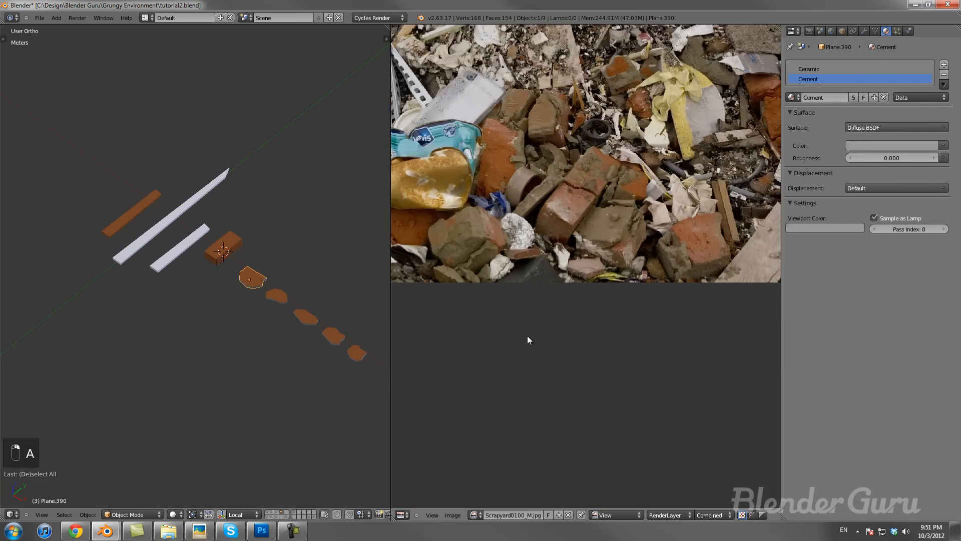
pyautogui.scroll(8, 574, 256)
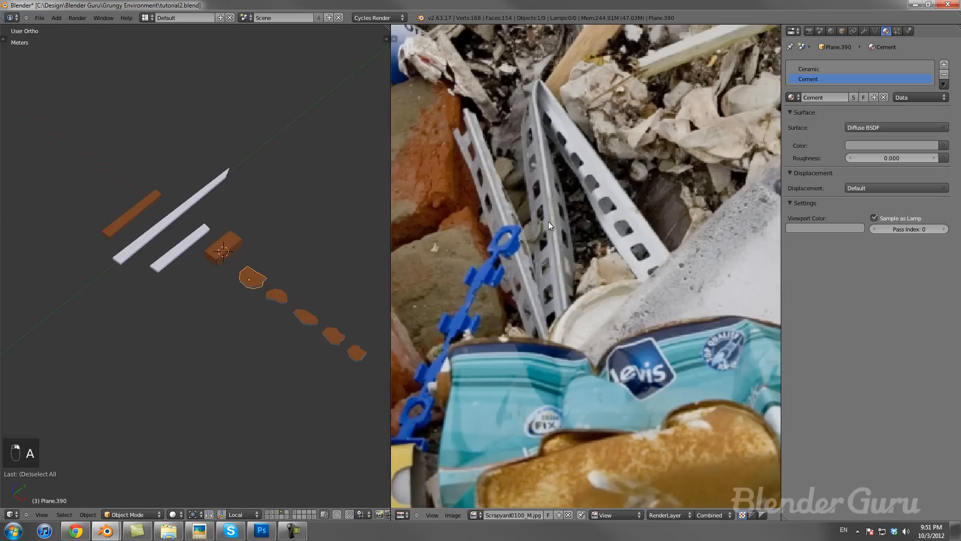
pyautogui.scroll(-3, 263, 302)
pyautogui.rightClick(223, 266)
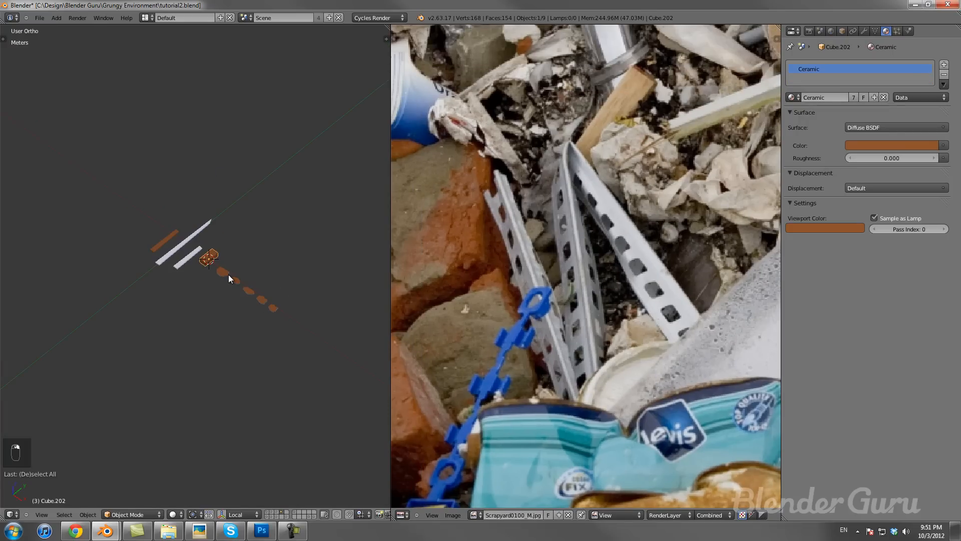
pyautogui.press('KP_7')
pyautogui.click(280, 249)
pyautogui.hotkey('shift', 'a')
pyautogui.moveTo(283, 250)
pyautogui.click(317, 248)
pyautogui.scroll(4, 300, 266)
pyautogui.press('Tab')
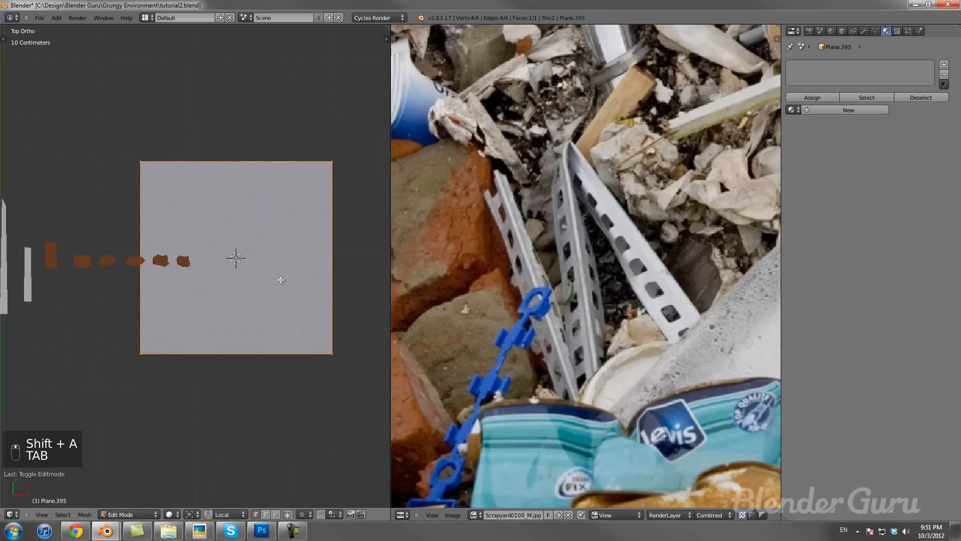
# Step: Divide the plane into a three-by-three grid with two evenly spaced loop cuts in each direction
pyautogui.scroll(-3, 265, 255)
pyautogui.press('a')
pyautogui.press('a')
pyautogui.press('a')
pyautogui.press('a')
pyautogui.moveTo(247, 246); pyautogui.dragTo(272, 189, button='middle')
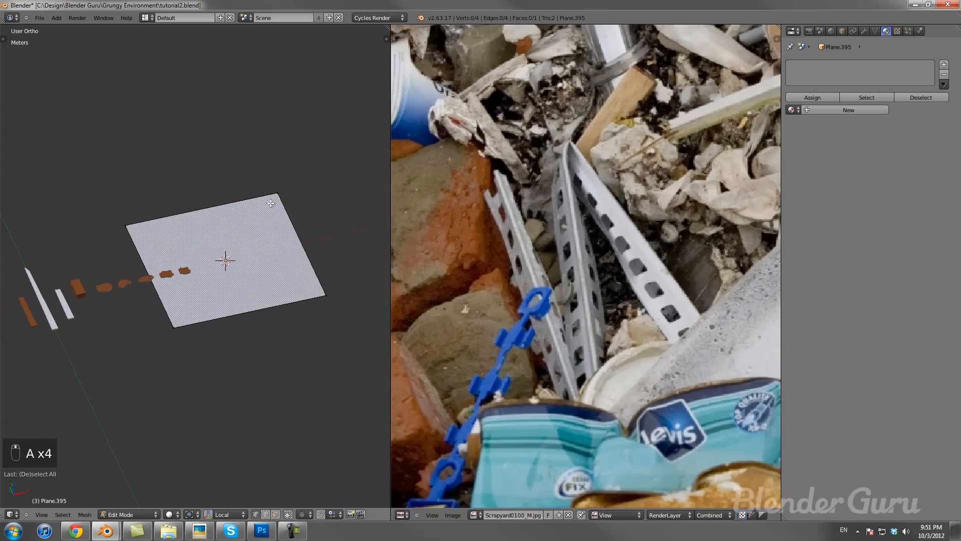
pyautogui.hotkey('ctrl', 'r')
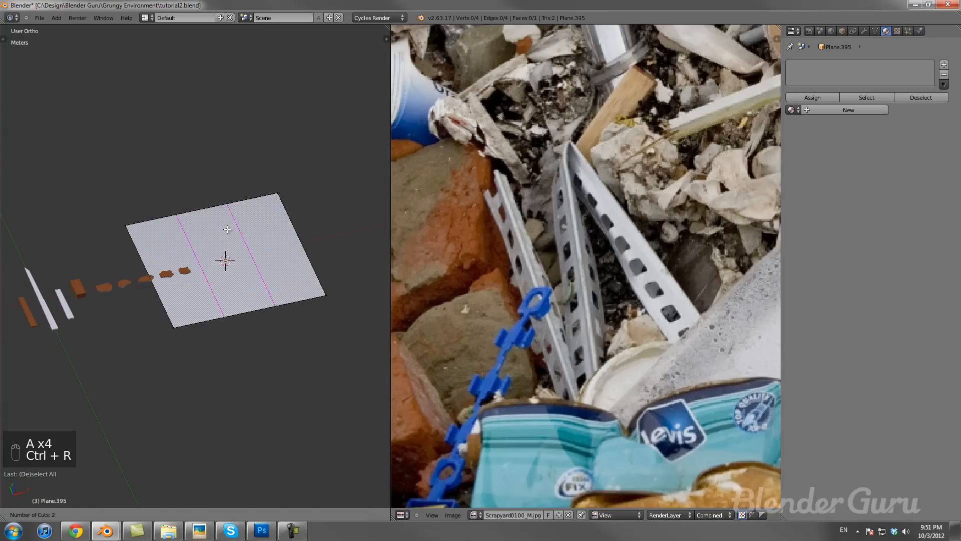
pyautogui.click(228, 230)
pyautogui.hotkey('ctrl', 'r')
pyautogui.click(198, 248)
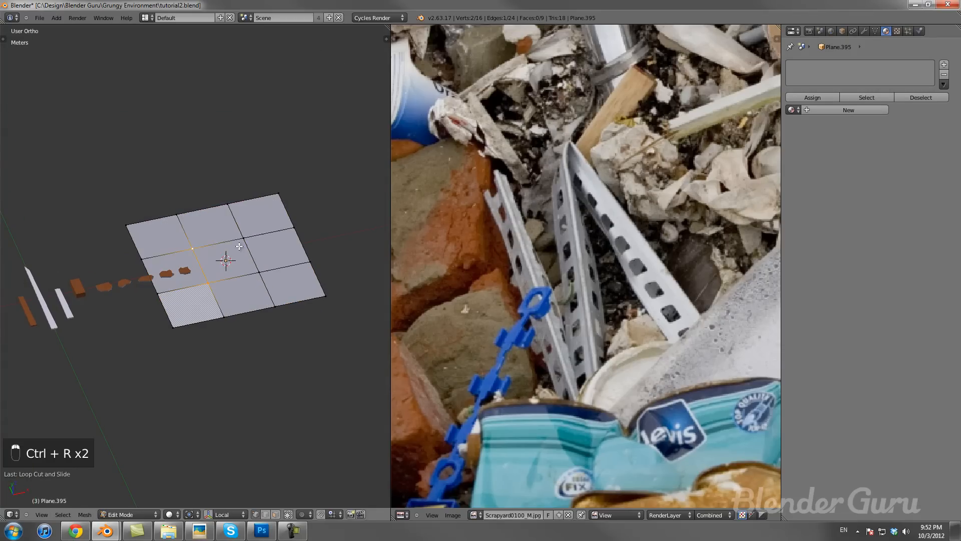
# Step: Delete the plane's centre face and extrude the hole's edge loop slightly downward along Z
pyautogui.press('x')
pyautogui.click(244, 292)
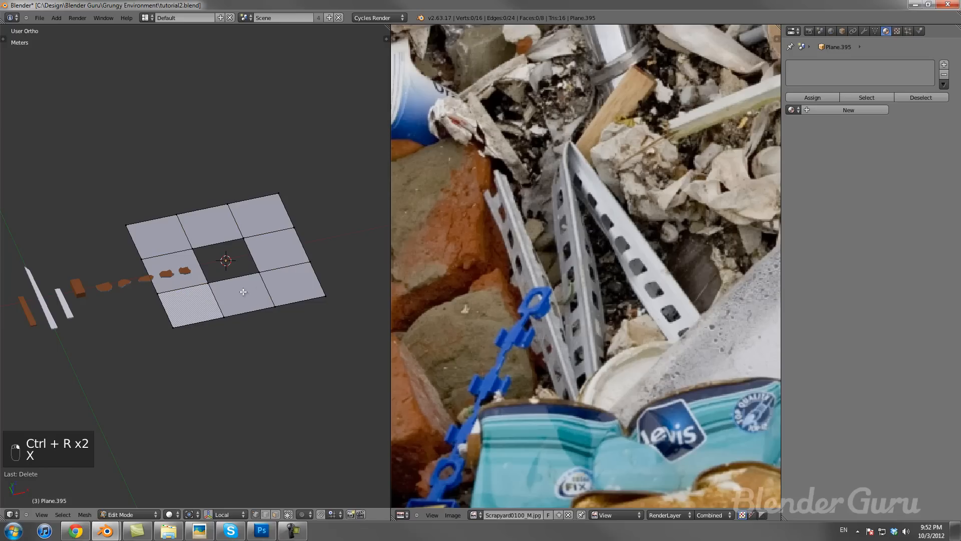
pyautogui.keyDown('alt'); pyautogui.rightClick(220, 278); pyautogui.keyUp('alt')
pyautogui.press('e')
pyautogui.press('z')
pyautogui.click(229, 287)
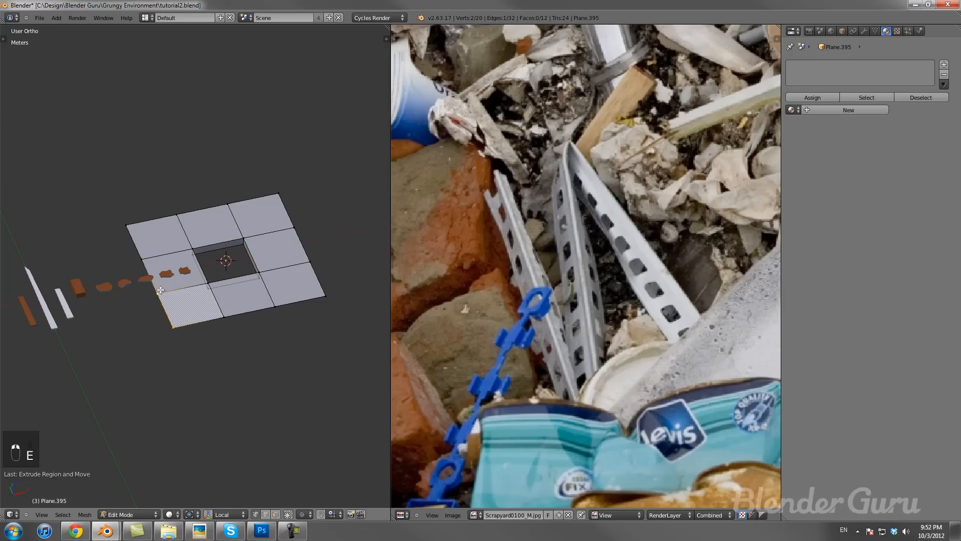
# Step: Extrude the plane's two opposite side edges downward along Z to form the flanges of a channel
pyautogui.keyDown('shift'); pyautogui.rightClick(134, 224); pyautogui.keyUp('shift')
pyautogui.moveTo(142, 223); pyautogui.dragTo(145, 202, button='middle')
pyautogui.press('e')
pyautogui.press('z')
pyautogui.click(156, 255)
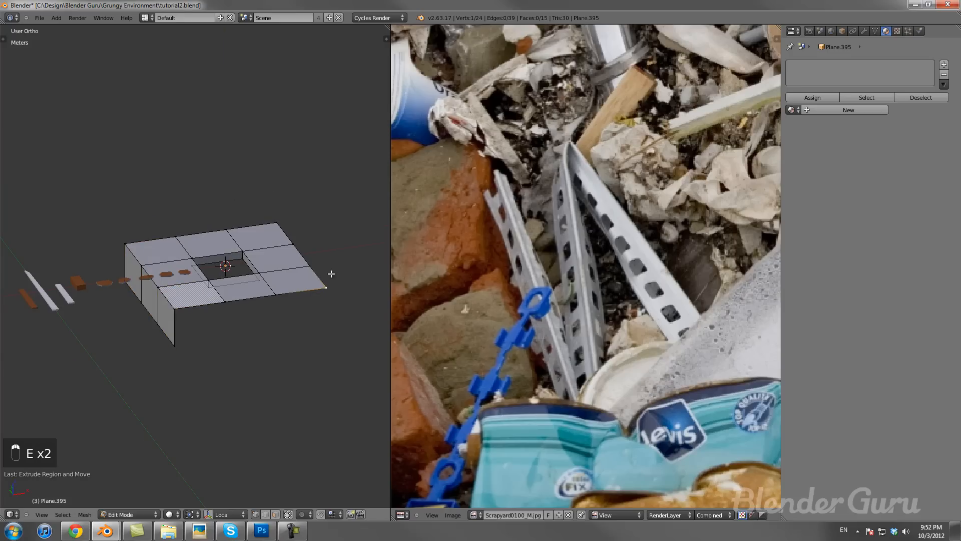
pyautogui.press('e')
pyautogui.press('z')
pyautogui.click(286, 255)
pyautogui.moveTo(285, 257); pyautogui.dragTo(240, 237, button='middle')
pyautogui.press('g')
pyautogui.click(240, 237)
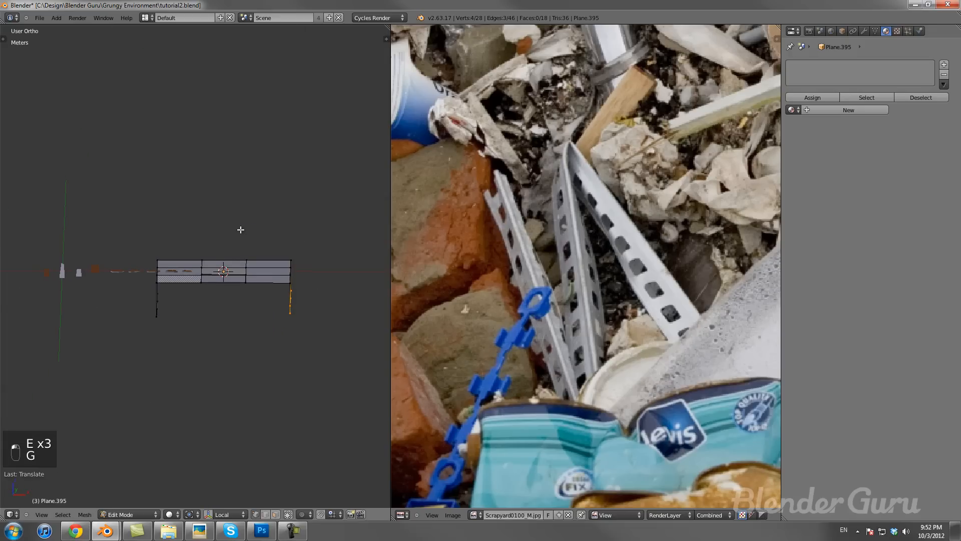
# Step: Level the lower vertices of both flanges, adjust their height along Z, and finish editing the mesh
pyautogui.press('KP_1')
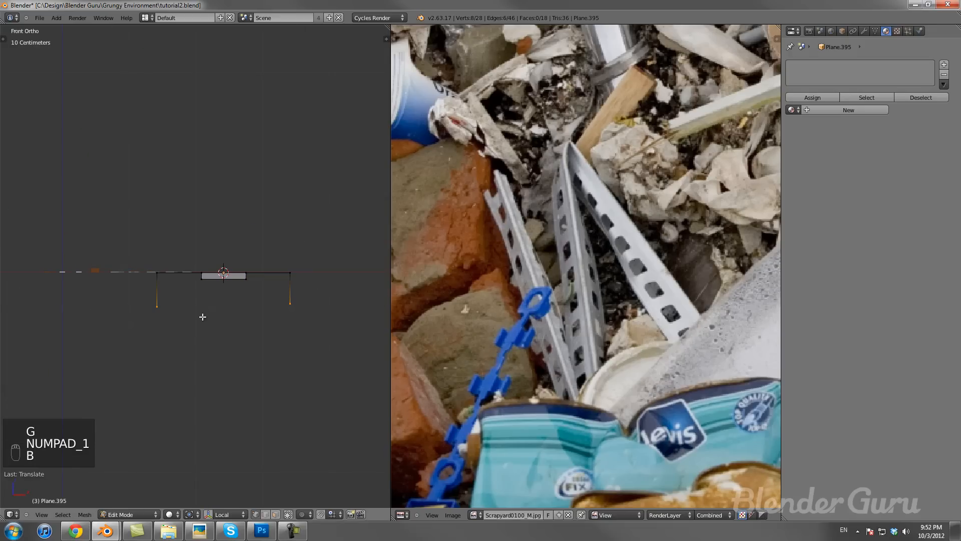
pyautogui.press('b')
pyautogui.moveTo(145, 261); pyautogui.dragTo(201, 316)
pyautogui.press('s')
pyautogui.click(201, 316)
pyautogui.scroll(1, 201, 316)
pyautogui.moveTo(187, 313); pyautogui.dragTo(244, 346, button='middle')
pyautogui.press('g')
pyautogui.press('z')
pyautogui.click(208, 363)
pyautogui.press('Tab')
# Step: Add an Array modifier to the channel piece with a relative offset of 0 on X and 1 on Y
pyautogui.click(866, 31)
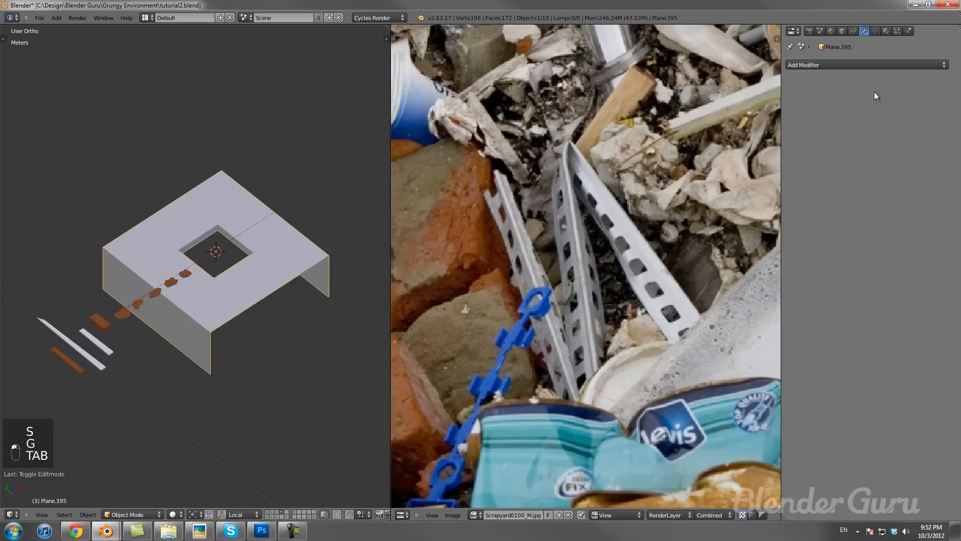
pyautogui.click(839, 65)
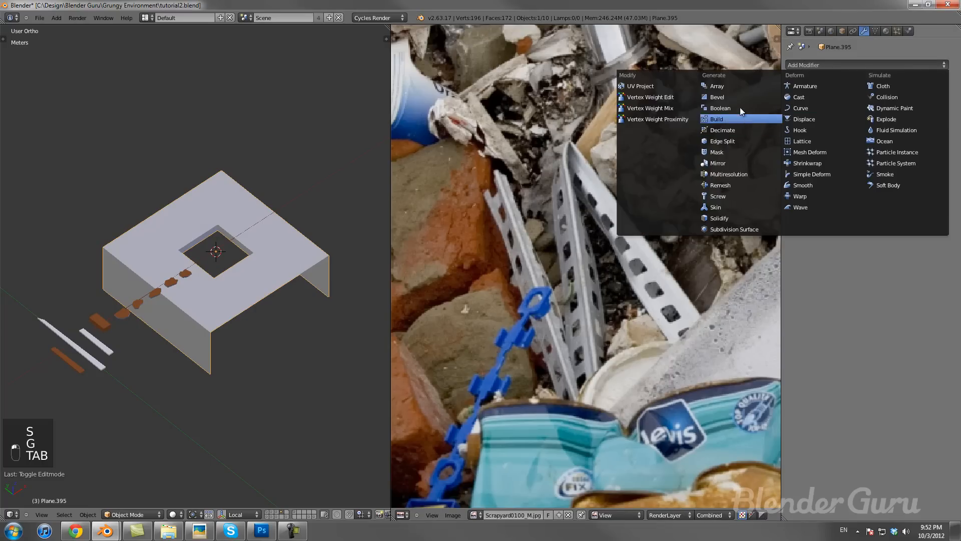
pyautogui.click(733, 87)
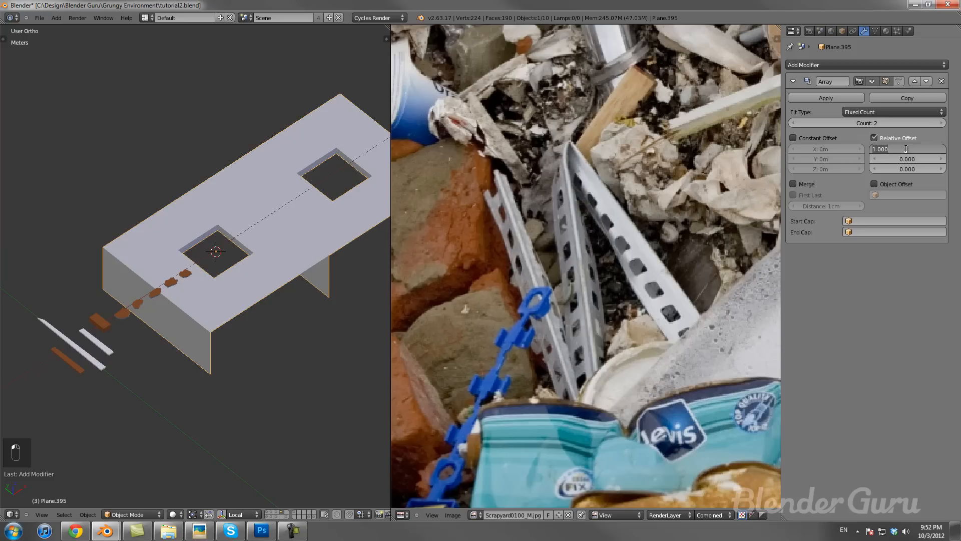
pyautogui.press('Tab')
pyautogui.click(906, 149)
pyautogui.press('Tab')
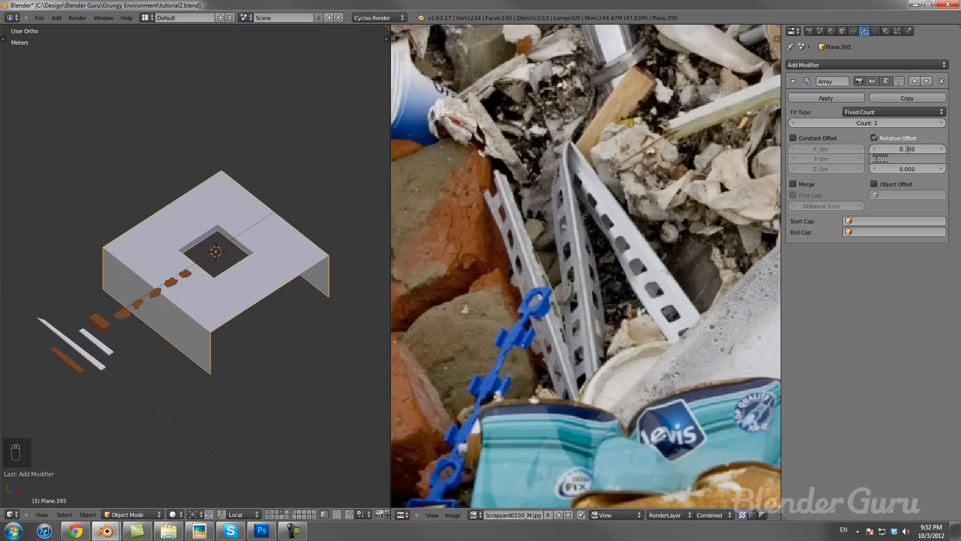
pyautogui.write('1')
pyautogui.press('Return')
pyautogui.scroll(-4, 276, 330)
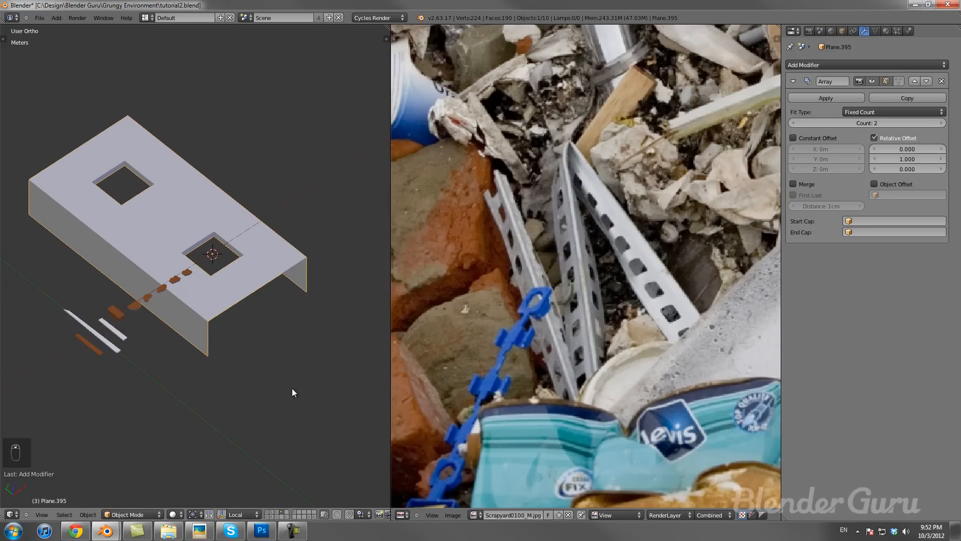
# Step: Move the channel clear of the debris row along X, scale it down, and place it next to the last fragment
pyautogui.scroll(1, 253, 295)
pyautogui.press('KP_7')
pyautogui.moveTo(257, 303); pyautogui.dragTo(251, 281, button='middle')
pyautogui.press('KP_7')
pyautogui.press('g')
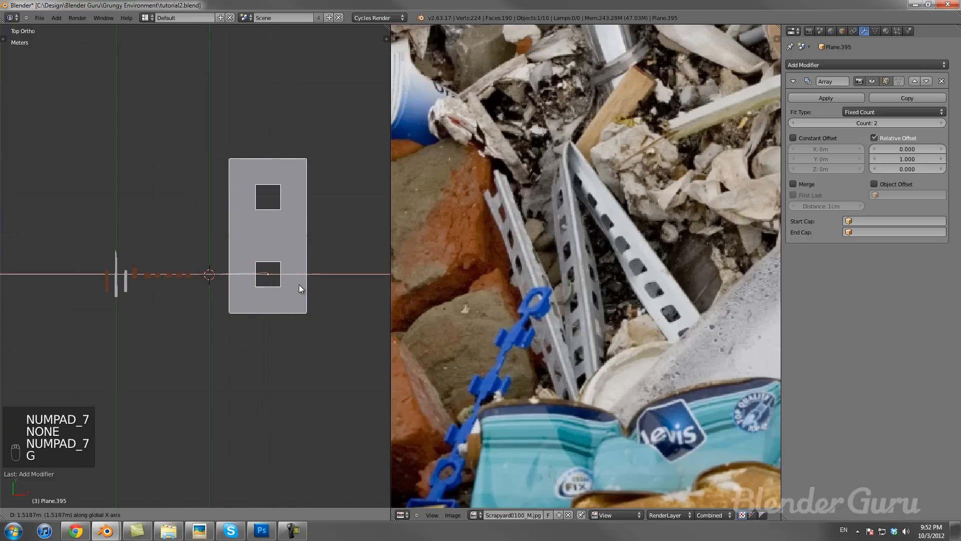
pyautogui.click(272, 285)
pyautogui.scroll(3, 300, 275)
pyautogui.press('s')
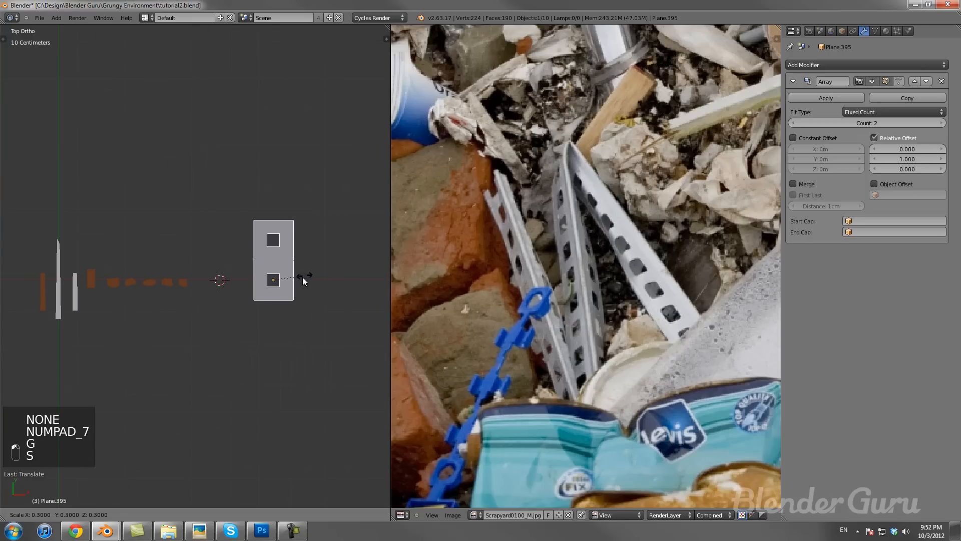
pyautogui.click(290, 283)
pyautogui.press('g')
pyautogui.click(253, 284)
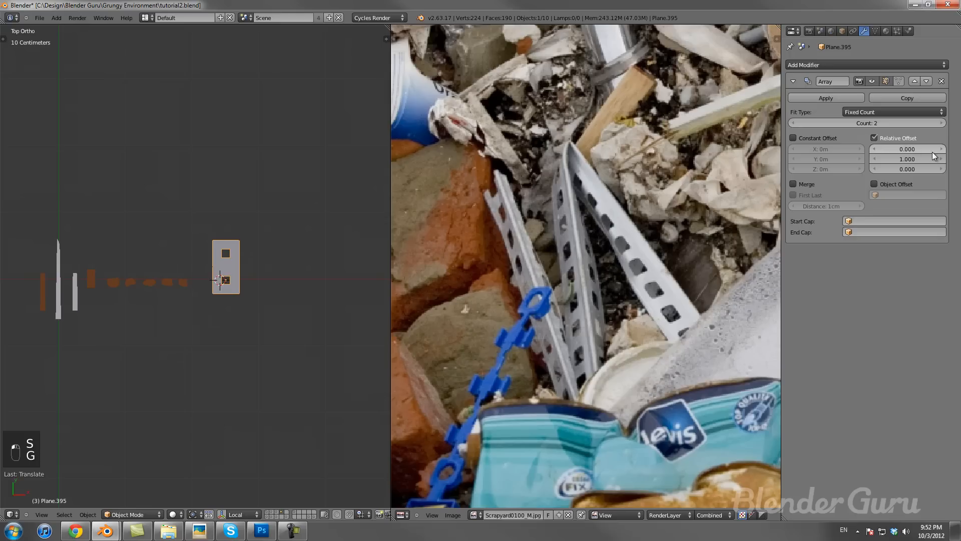
# Step: Increase the channel's Array count to 12
pyautogui.click(941, 122)
pyautogui.click(941, 123)
pyautogui.click(941, 123)
pyautogui.click(941, 123)
pyautogui.click(941, 122)
pyautogui.click(941, 123)
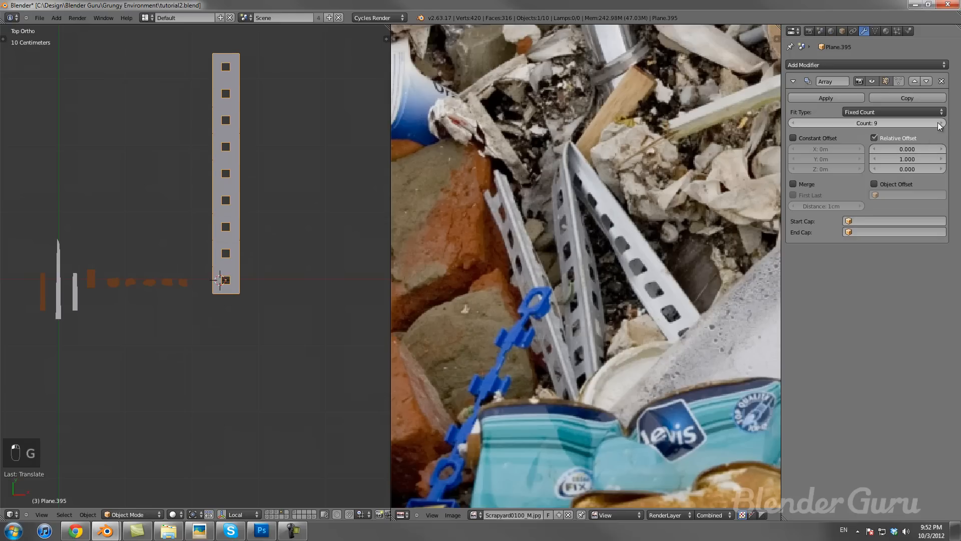
pyautogui.click(941, 123)
pyautogui.scroll(-2, 314, 257)
pyautogui.click(941, 122)
pyautogui.click(941, 123)
pyautogui.scroll(2, 293, 211)
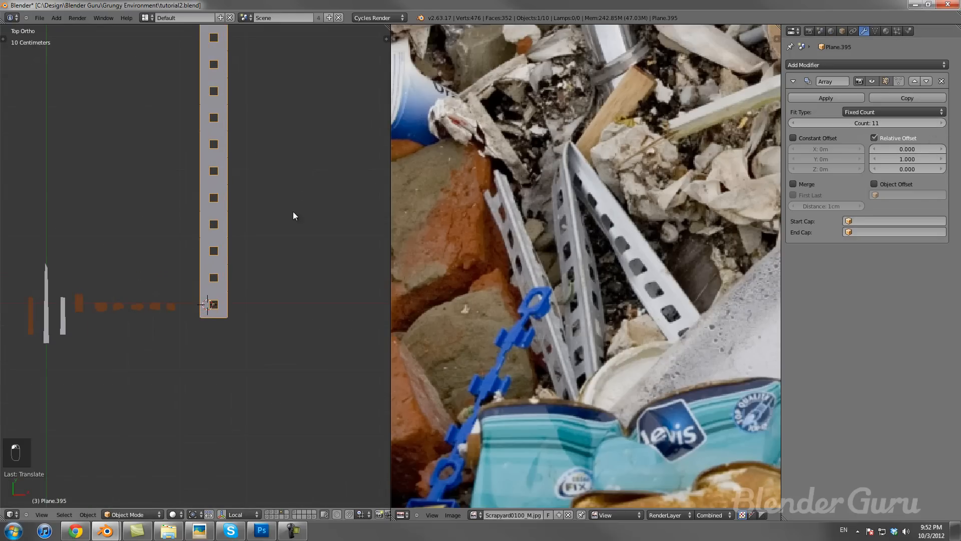
pyautogui.click(935, 124)
# Step: Raise the channel's entire mesh about 15 cm along Z so its origin sits level with the flange bottoms
pyautogui.moveTo(295, 195); pyautogui.dragTo(189, 318, button='middle')
pyautogui.press('KP_1')
pyautogui.scroll(4, 204, 300)
pyautogui.scroll(4, 188, 318)
pyautogui.scroll(2, 189, 318)
pyautogui.press('Tab')
pyautogui.press('g')
pyautogui.press('z')
pyautogui.rightClick(207, 306)
pyautogui.press('a')
pyautogui.press('a')
pyautogui.press('g')
pyautogui.press('z')
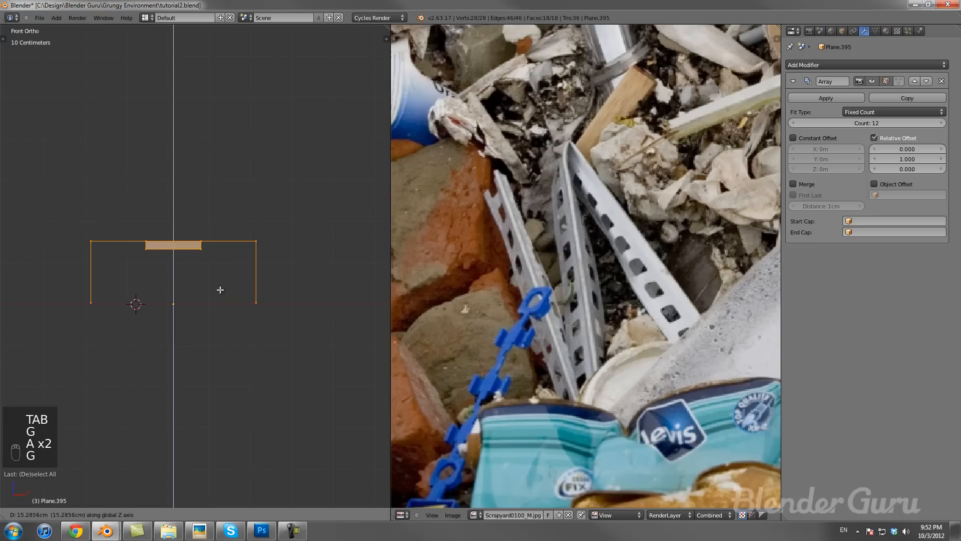
pyautogui.click(220, 293)
pyautogui.press('Tab')
# Step: Scale down the whole perforated rail in relation to the other debris pieces
pyautogui.moveTo(213, 297); pyautogui.dragTo(97, 329, button='middle')
pyautogui.scroll(-2, 202, 330)
pyautogui.scroll(2, 335, 308)
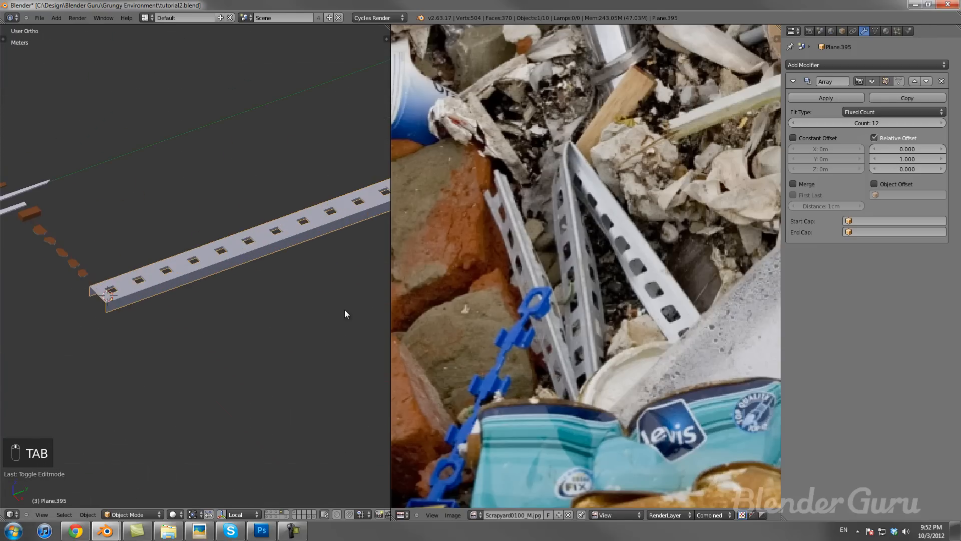
pyautogui.press('s')
pyautogui.click(152, 297)
pyautogui.scroll(4, 152, 297)
pyautogui.keyDown('shift'); pyautogui.moveTo(152, 297); pyautogui.dragTo(244, 316, button='middle'); pyautogui.keyUp('shift')
pyautogui.press('KP_1')
pyautogui.scroll(4, 268, 262)
pyautogui.scroll(8, 227, 302)
pyautogui.scroll(3, 244, 315)
# Step: Add a lengthwise loop cut to each side flange of the rail, slid up close to its top edge
pyautogui.press('Tab')
pyautogui.hotkey('ctrl', 'r')
pyautogui.rightClick(153, 265)
pyautogui.moveTo(153, 266); pyautogui.dragTo(249, 313, button='middle')
pyautogui.scroll(-3, 248, 314)
pyautogui.keyDown('shift'); pyautogui.moveTo(216, 285); pyautogui.dragTo(1, 146, button='middle'); pyautogui.keyUp('shift')
pyautogui.scroll(2, 189, 261)
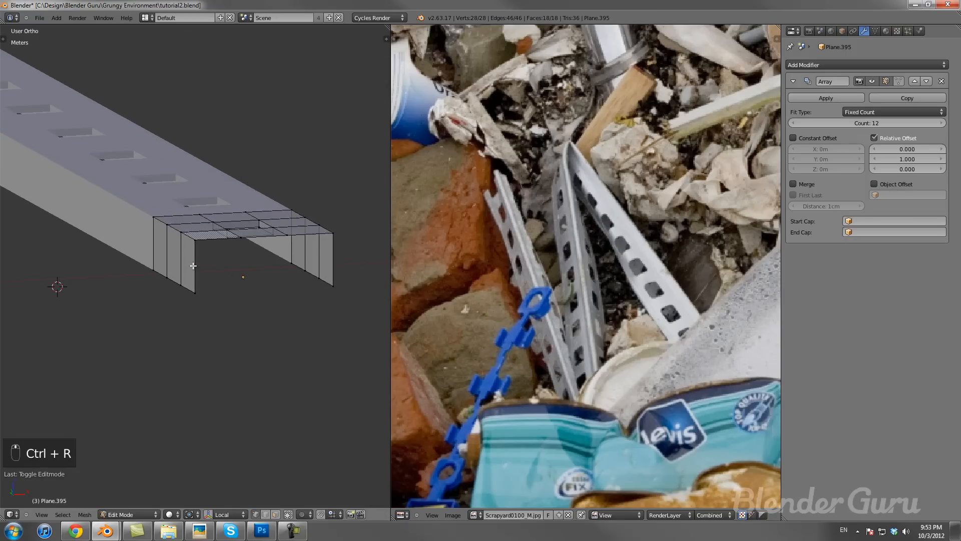
pyautogui.hotkey('ctrl', 'r')
pyautogui.click(194, 262)
pyautogui.click(194, 241)
pyautogui.hotkey('ctrl', 'r')
pyautogui.click(338, 246)
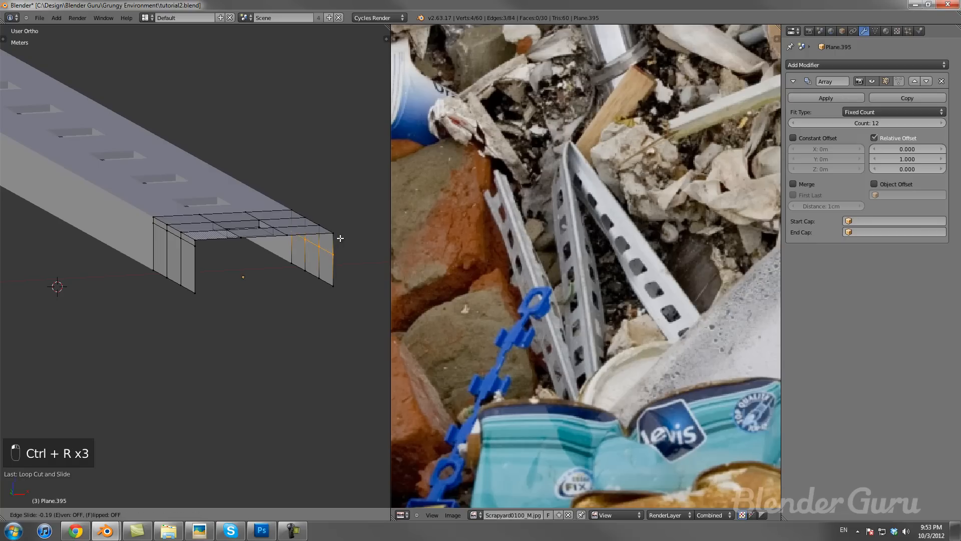
pyautogui.click(342, 226)
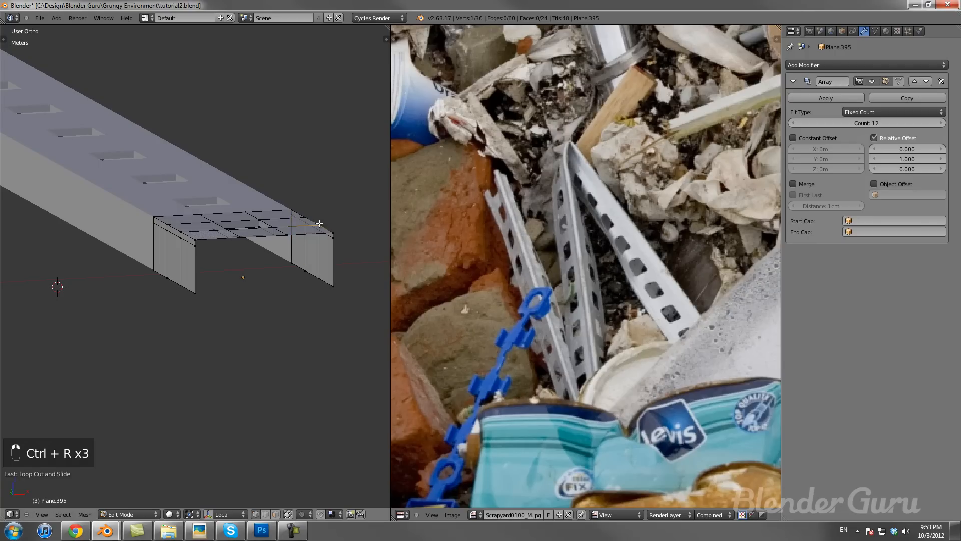
# Step: Scale the rail's two outer top edges inward along X to about 0.85 to chamfer the corners, and finish editing
pyautogui.keyDown('shift'); pyautogui.rightClick(331, 230); pyautogui.keyUp('shift')
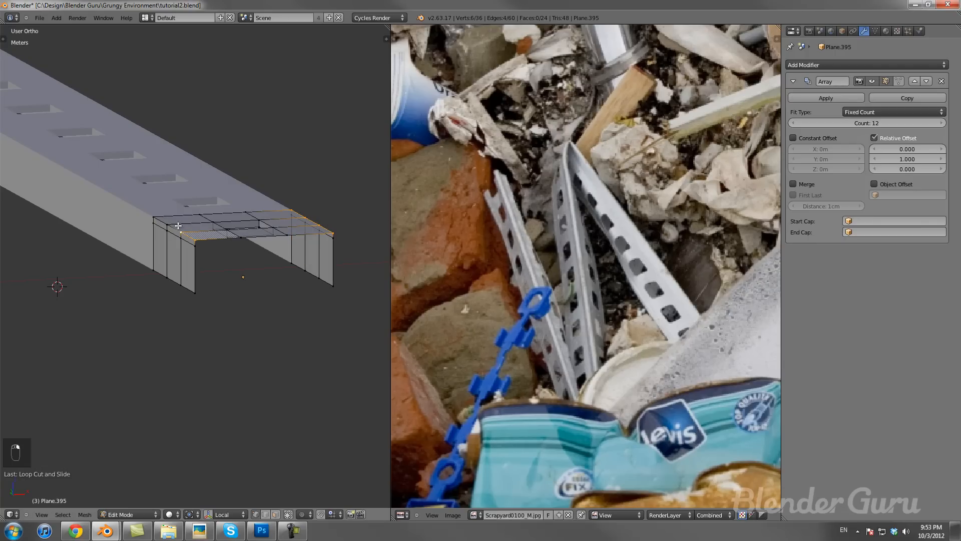
pyautogui.press('s')
pyautogui.middleClick(277, 218)
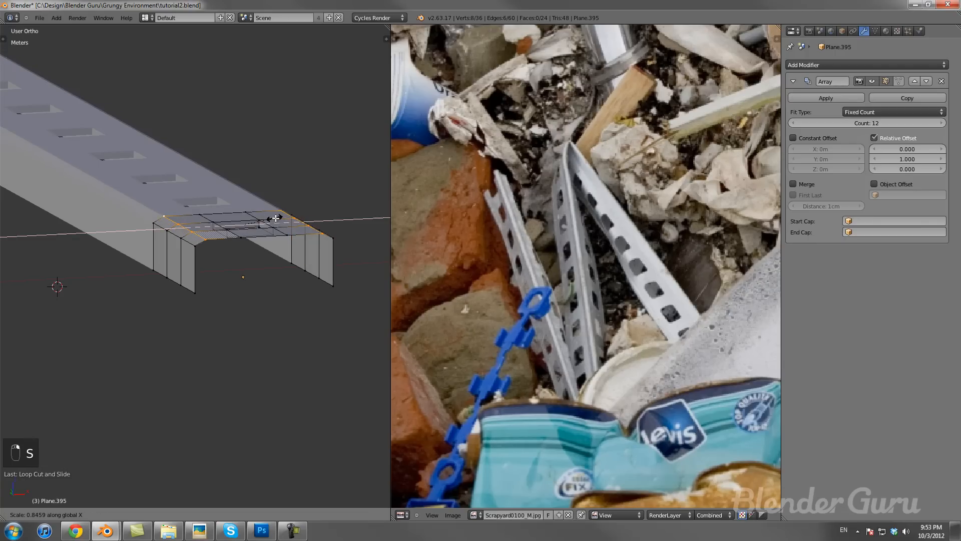
pyautogui.click(277, 219)
pyautogui.scroll(-3, 260, 240)
pyautogui.press('Tab')
# Step: Lengthen the rail by raising its Array count to 19
pyautogui.scroll(-5, 220, 270)
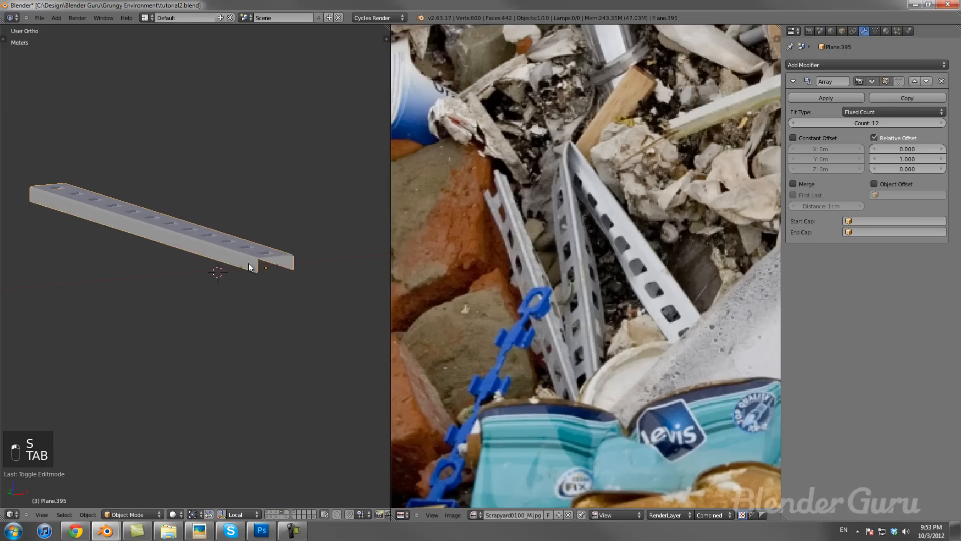
pyautogui.click(917, 120)
pyautogui.click(917, 120)
pyautogui.click(917, 120)
pyautogui.scroll(-5, 245, 255)
pyautogui.moveTo(243, 255); pyautogui.dragTo(200, 286, button='middle')
pyautogui.scroll(4, 200, 286)
pyautogui.scroll(1, 200, 286)
pyautogui.click(937, 124)
pyautogui.click(937, 124)
pyautogui.click(938, 124)
pyautogui.click(937, 124)
pyautogui.scroll(-3, 269, 261)
# Step: Duplicate the perforated rail and place the copy alongside it along the X axis
pyautogui.press('KP_7')
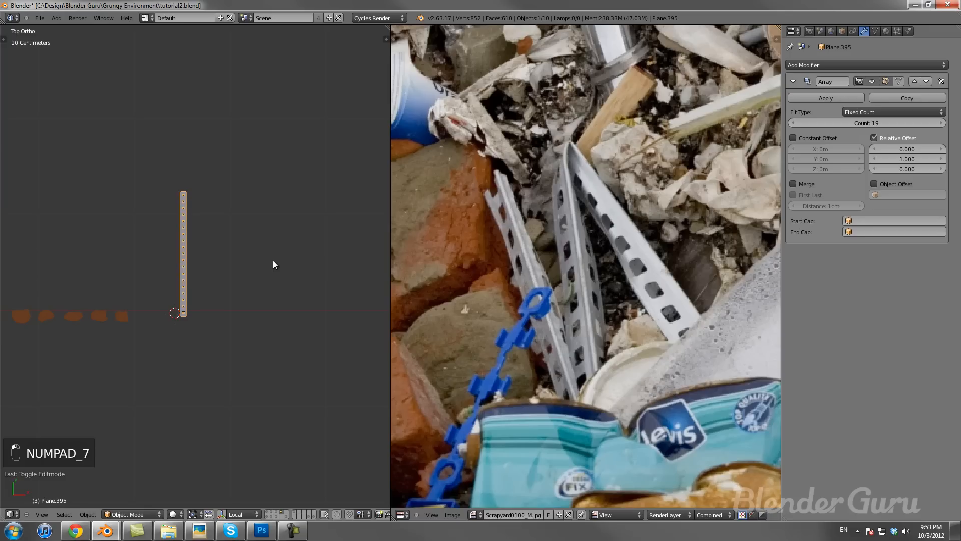
pyautogui.hotkey('shift', 'd')
pyautogui.middleClick(260, 212)
pyautogui.click(266, 210)
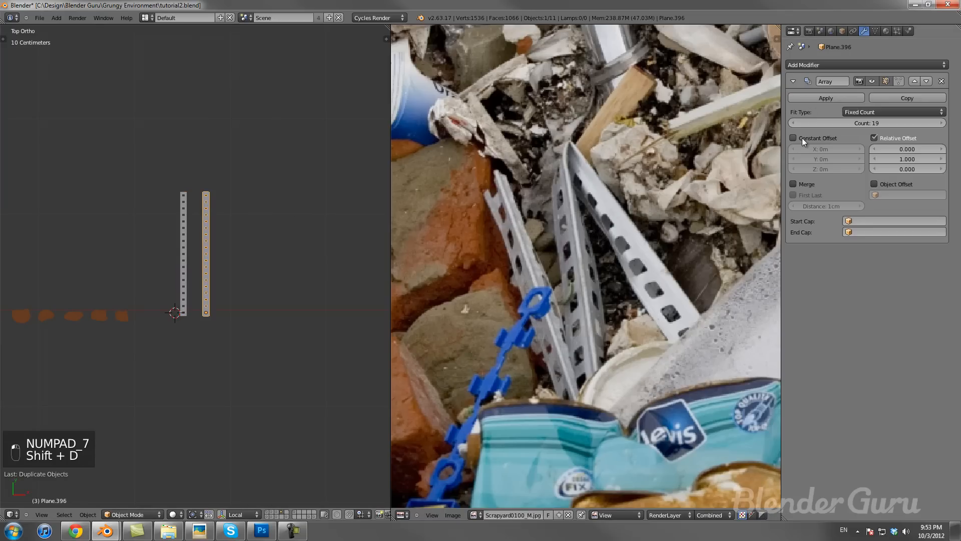
# Step: Apply the Array modifier on the copied rail
pyautogui.click(834, 99)
pyautogui.scroll(1, 501, 216)
pyautogui.scroll(2, 209, 314)
# Step: Bend the copied rail by rotating its upper section about 14 degrees with sharp proportional editing
pyautogui.press('Tab')
pyautogui.scroll(1, 217, 207)
pyautogui.press('a')
pyautogui.press('a')
pyautogui.press('b')
pyautogui.moveTo(185, 161); pyautogui.dragTo(256, 247)
pyautogui.press('o')
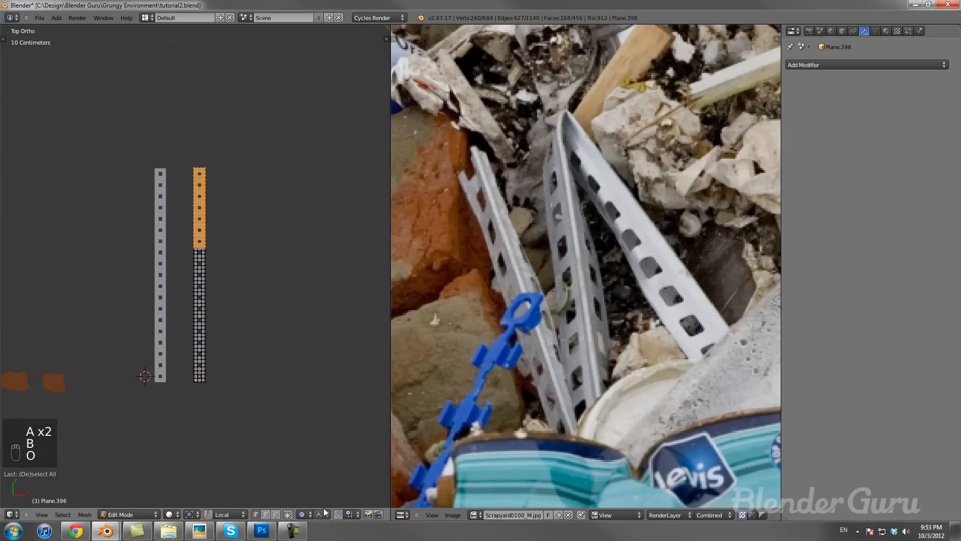
pyautogui.press('r')
pyautogui.scroll(7, 313, 382)
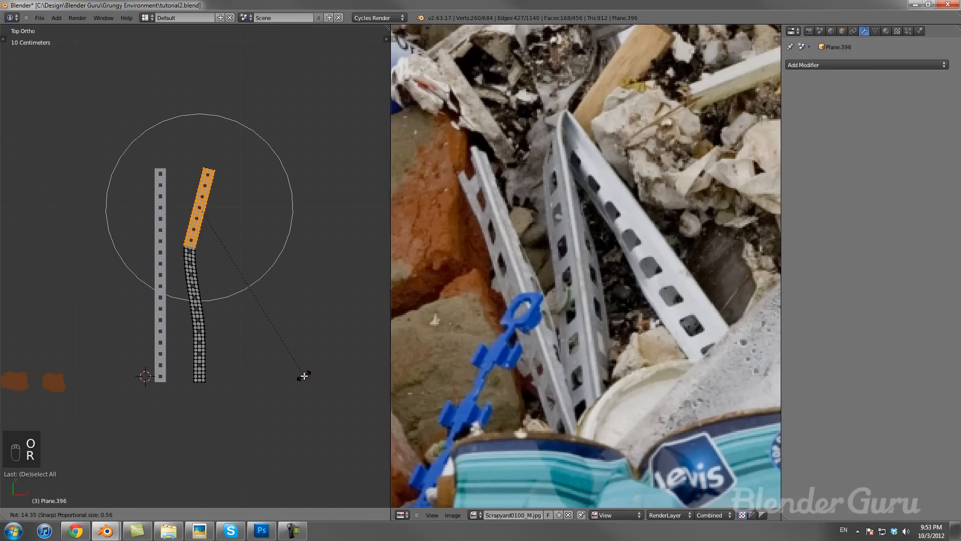
pyautogui.click(307, 380)
pyautogui.press('a')
pyautogui.press('Tab')
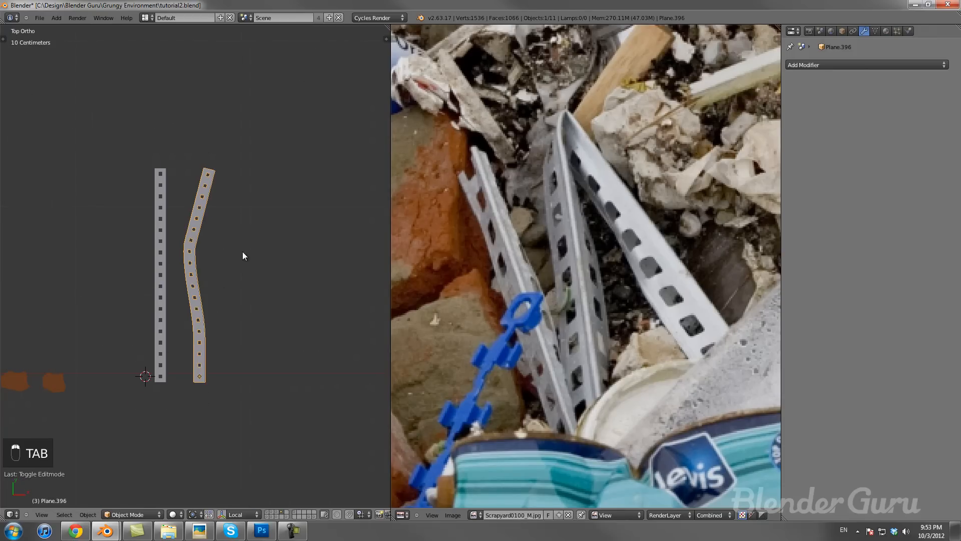
# Step: Duplicate the bent rail and place the copy beside it along the X axis
pyautogui.hotkey('shift', 'd')
pyautogui.press('x')
pyautogui.click(306, 258)
pyautogui.keyDown('shift'); pyautogui.moveTo(306, 258); pyautogui.dragTo(252, 240, button='middle'); pyautogui.keyUp('shift')
# Step: Delete parts of the mesh at both ends of the third rail to shorten it and leave broken ends
pyautogui.press('Tab')
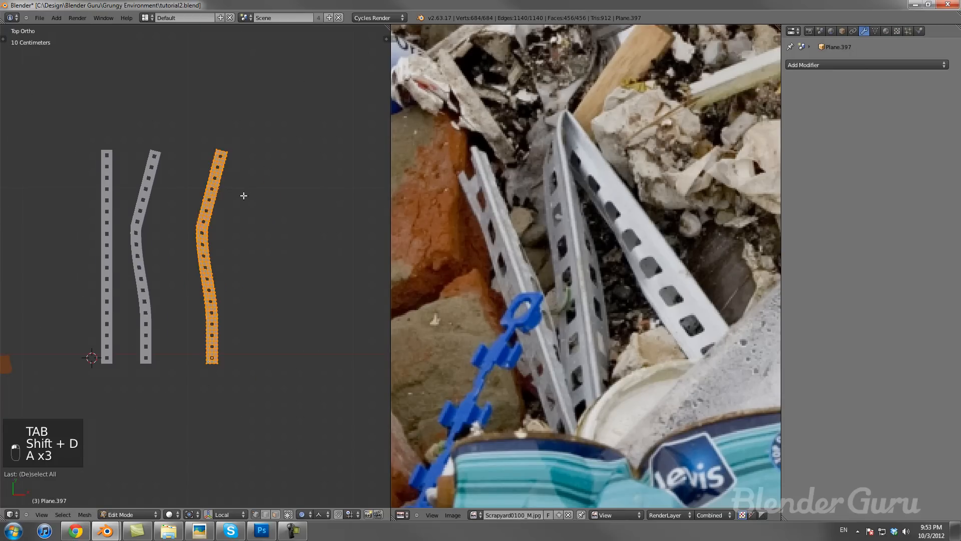
pyautogui.press('a')
pyautogui.press('a')
pyautogui.press('c')
pyautogui.moveTo(254, 190)
pyautogui.mouseDown()
pyautogui.moveTo(242, 176)
pyautogui.moveTo(249, 202)
pyautogui.mouseUp()
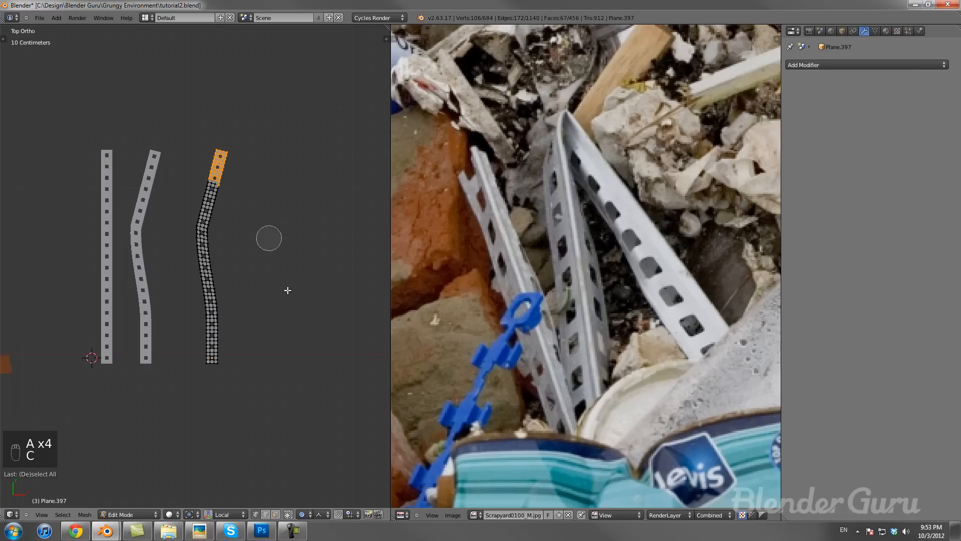
pyautogui.moveTo(226, 367); pyautogui.dragTo(220, 376)
pyautogui.press('Escape')
pyautogui.press('x')
pyautogui.click(247, 312)
pyautogui.press('a')
pyautogui.press('a')
pyautogui.press('x')
pyautogui.click(248, 206)
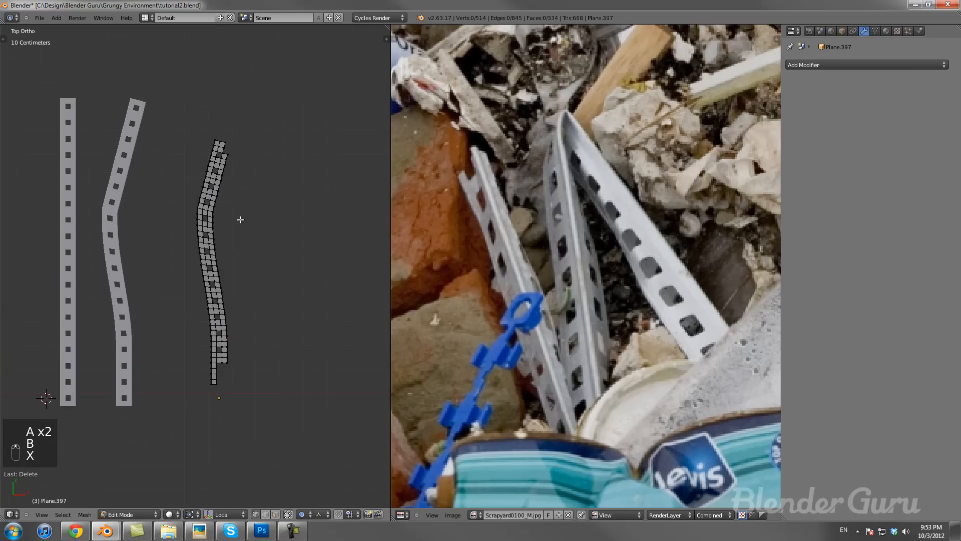
# Step: Rotate and move a patch at the middle of the third rail with proportional editing to kink its shape
pyautogui.scroll(3, 238, 226)
pyautogui.press('b')
pyautogui.moveTo(205, 222); pyautogui.dragTo(223, 256)
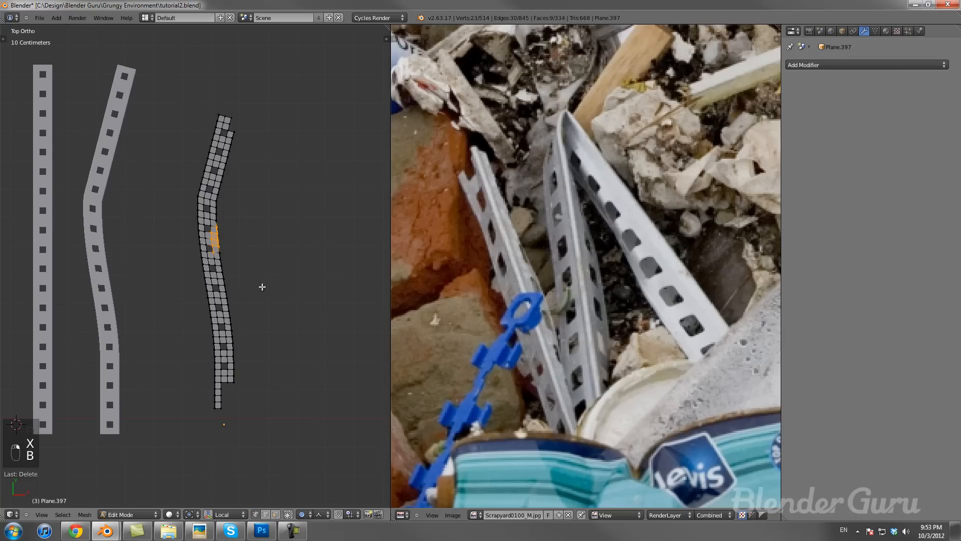
pyautogui.press('r')
pyautogui.scroll(5, 262, 307)
pyautogui.click(254, 314)
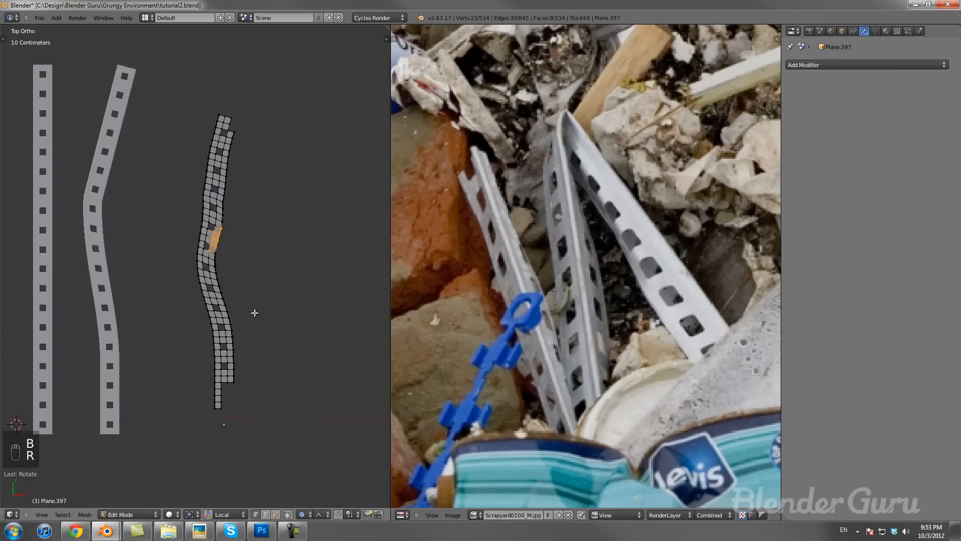
pyautogui.scroll(-1, 254, 313)
pyautogui.scroll(2, 254, 290)
pyautogui.press('g')
pyautogui.click(245, 283)
pyautogui.press('Tab')
# Step: Move the third rail closer to the bent rail, constrained to one axis
pyautogui.scroll(-4, 247, 283)
pyautogui.moveTo(247, 284); pyautogui.dragTo(235, 217, button='middle')
pyautogui.press('g')
pyautogui.middleClick(228, 244)
pyautogui.click(228, 242)
pyautogui.scroll(2, 220, 251)
# Step: Warp the third rail out of flat by moving one vertex along a single axis with wide proportional falloff
pyautogui.press('Tab')
pyautogui.scroll(4, 175, 245)
pyautogui.rightClick(148, 239)
pyautogui.scroll(-1, 157, 220)
pyautogui.press('g')
pyautogui.middleClick(159, 214)
pyautogui.scroll(2, 160, 212)
pyautogui.scroll(13, 160, 212)
pyautogui.click(160, 212)
pyautogui.press('Tab')
# Step: Distort the third rail further with more axis-constrained proportional vertex moves, checking it from another angle
pyautogui.scroll(-3, 183, 236)
pyautogui.press('Tab')
pyautogui.press('g')
pyautogui.middleClick(247, 202)
pyautogui.click(247, 202)
pyautogui.press('Tab')
pyautogui.press('Tab')
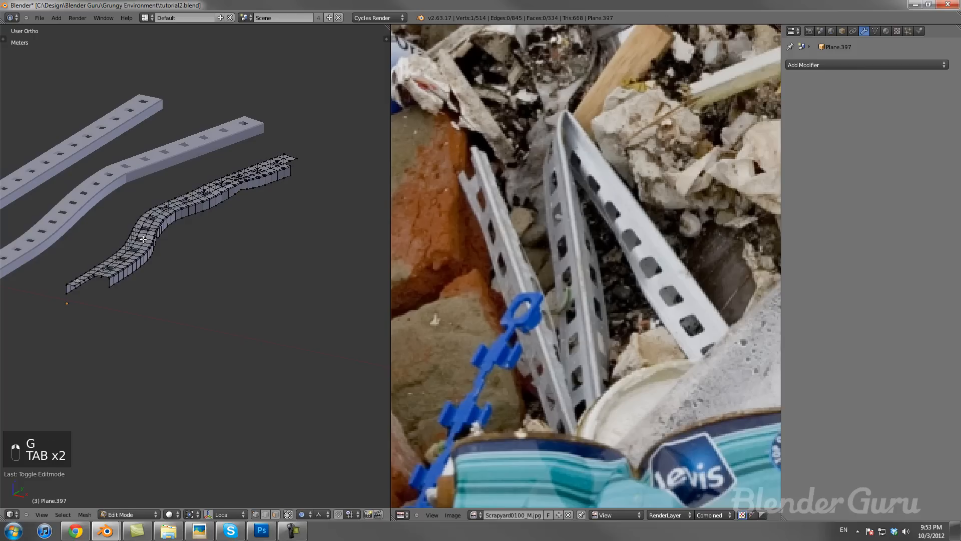
pyautogui.moveTo(140, 231); pyautogui.dragTo(139, 262, button='middle')
pyautogui.press('g')
pyautogui.middleClick(142, 256)
pyautogui.click(142, 255)
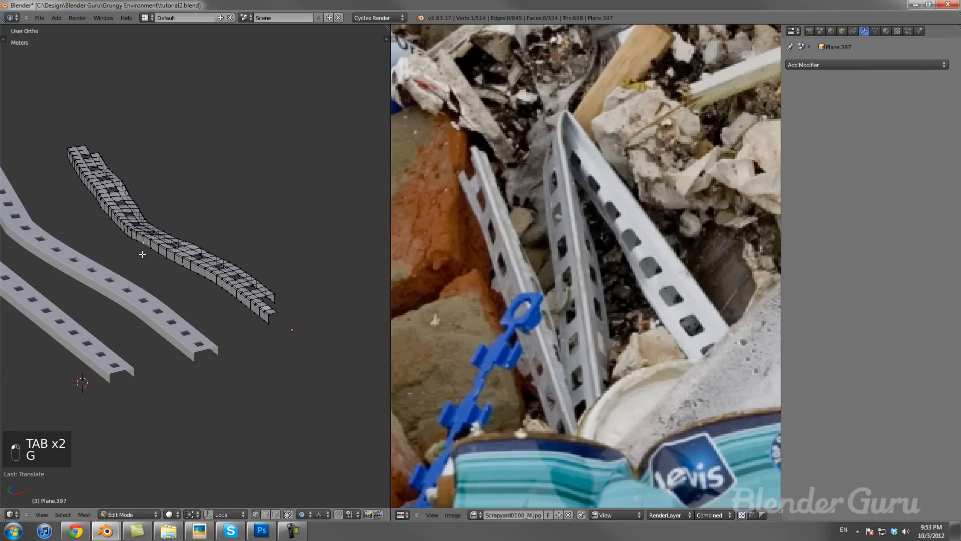
pyautogui.press('Tab')
# Step: Shift the third rail's entire mesh down along Y so that its origin sits within the rail
pyautogui.scroll(-6, 227, 266)
pyautogui.moveTo(231, 266); pyautogui.dragTo(251, 257, button='middle')
pyautogui.press('KP_7')
pyautogui.scroll(3, 166, 313)
pyautogui.press('Tab')
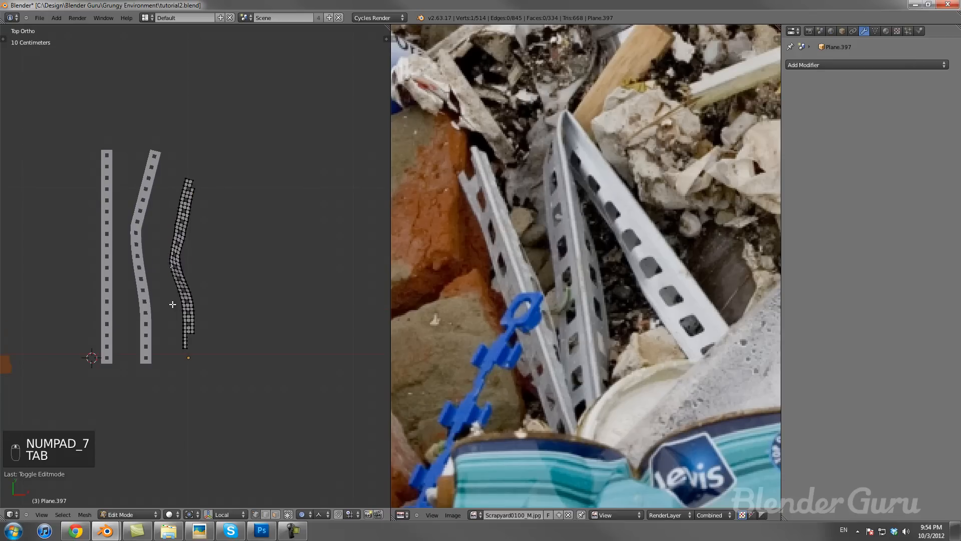
pyautogui.scroll(1, 172, 304)
pyautogui.press('a')
pyautogui.press('a')
pyautogui.press('a')
pyautogui.press('a')
pyautogui.press('g')
pyautogui.press('a')
pyautogui.press('g')
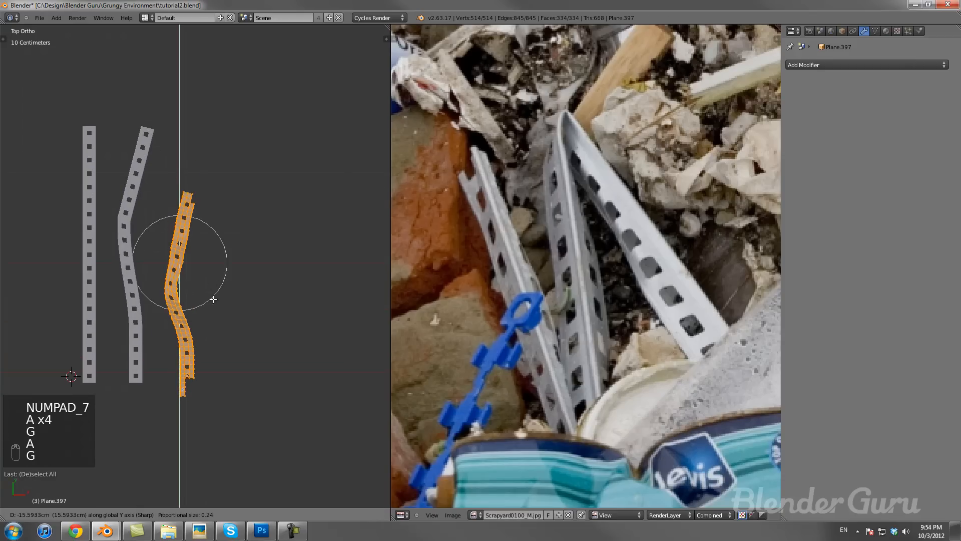
pyautogui.click(231, 353)
# Step: Move the third rail object back up beside the other two rails
pyautogui.press('Tab')
pyautogui.press('g')
pyautogui.click(223, 277)
pyautogui.scroll(-1, 223, 277)
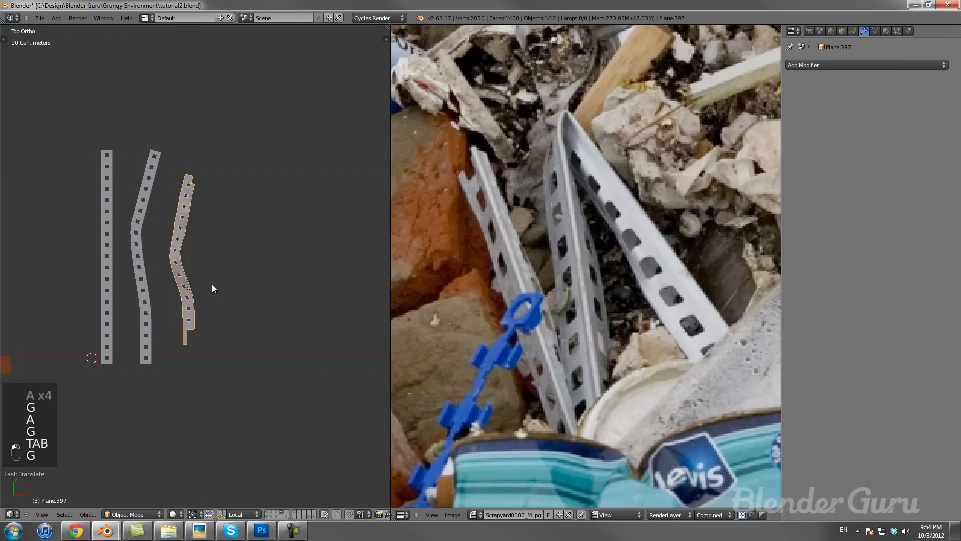
pyautogui.keyDown('shift'); pyautogui.moveTo(212, 289); pyautogui.dragTo(252, 276, button='middle'); pyautogui.keyUp('shift')
pyautogui.rightClick(186, 284)
pyautogui.press('Tab')
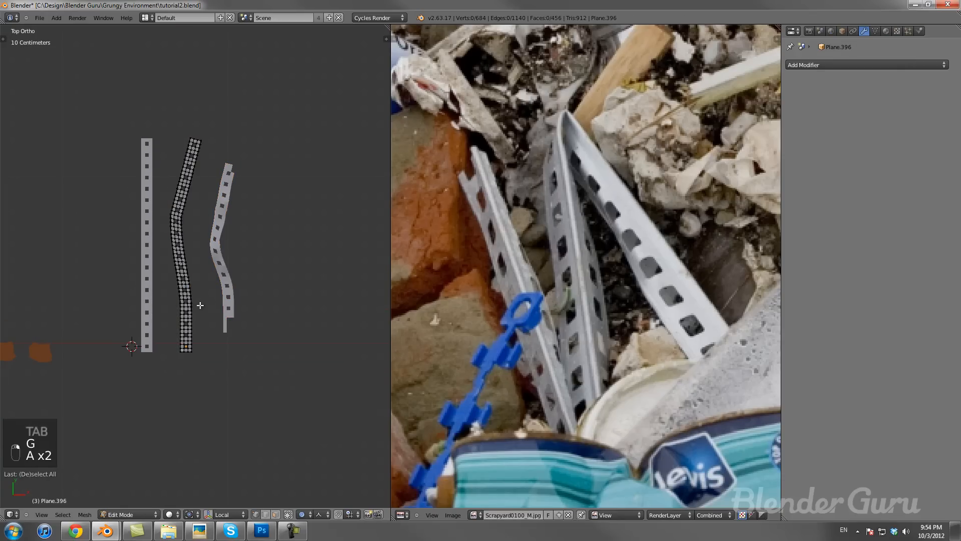
pyautogui.press('a')
pyautogui.press('KP_1')
pyautogui.press('Tab')
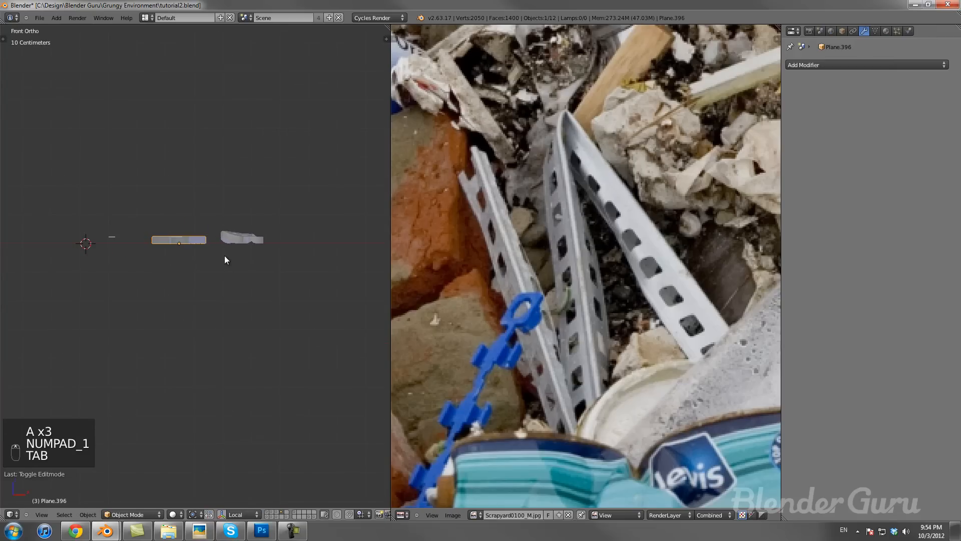
pyautogui.moveTo(224, 255); pyautogui.dragTo(251, 251, button='middle')
pyautogui.press('KP_7')
pyautogui.scroll(-5, 235, 240)
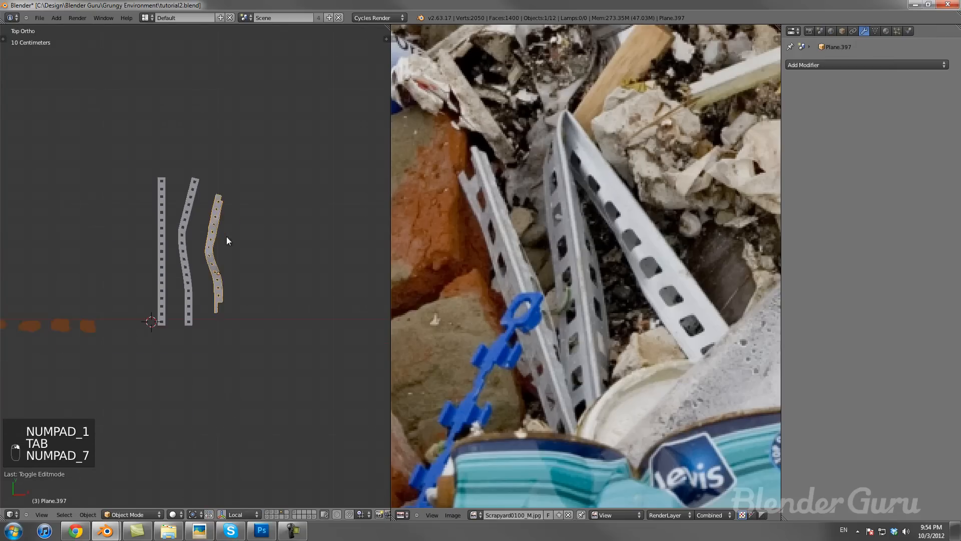
# Step: Raise the straight rail's Array count to 20
pyautogui.rightClick(222, 264)
pyautogui.scroll(2, 262, 215)
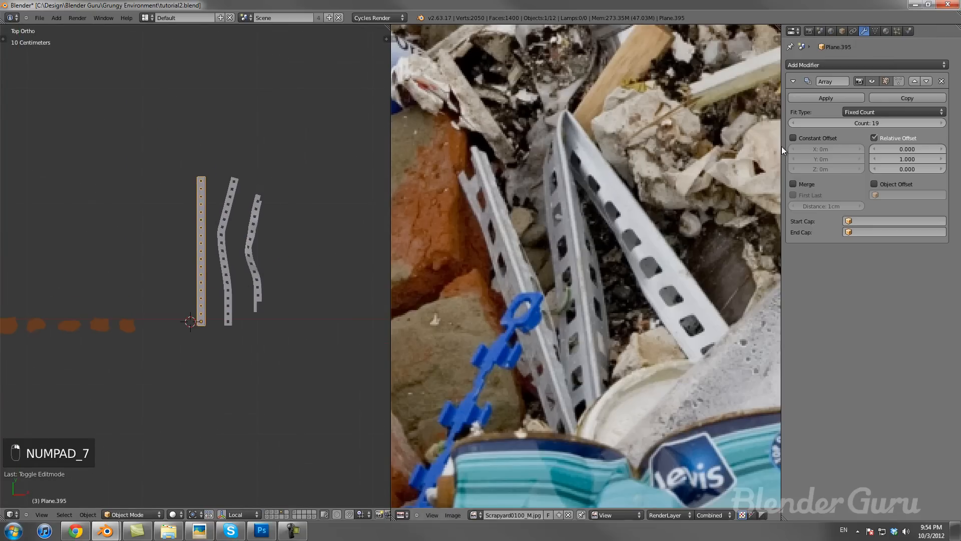
pyautogui.click(942, 123)
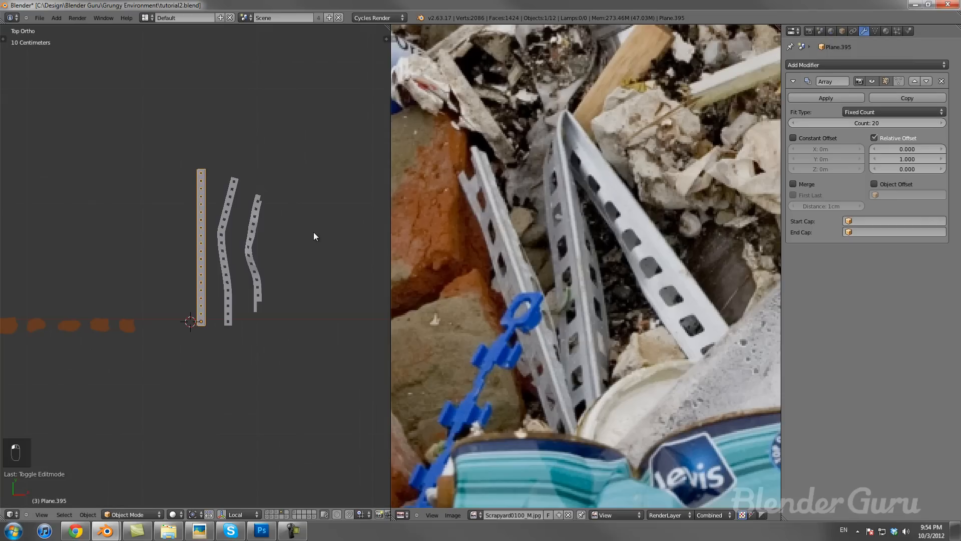
pyautogui.scroll(-3, 296, 234)
pyautogui.keyDown('shift'); pyautogui.moveTo(226, 271); pyautogui.dragTo(210, 275, button='middle'); pyautogui.keyUp('shift')
pyautogui.scroll(3, 210, 275)
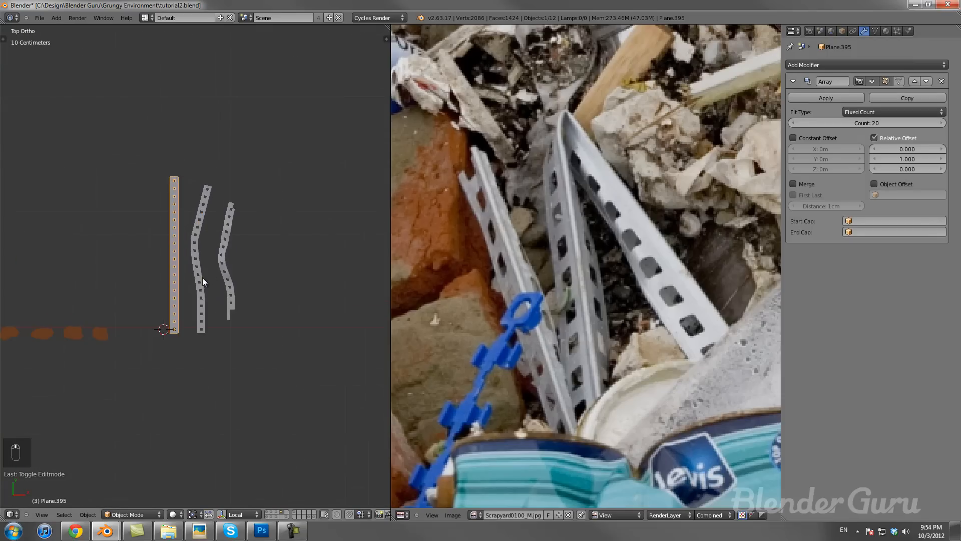
# Step: Select all three perforated rails and move them together as a group
pyautogui.rightClick(220, 279)
pyautogui.scroll(3, 224, 286)
pyautogui.scroll(-2, 210, 281)
pyautogui.keyDown('shift'); pyautogui.rightClick(202, 278); pyautogui.keyUp('shift')
pyautogui.keyDown('shift'); pyautogui.rightClick(170, 278); pyautogui.keyUp('shift')
pyautogui.rightClick(202, 276)
pyautogui.rightClick(229, 277)
pyautogui.moveTo(228, 275); pyautogui.dragTo(131, 225, button='middle')
pyautogui.scroll(-3, 151, 232)
pyautogui.keyDown('shift'); pyautogui.moveTo(161, 238); pyautogui.dragTo(250, 273, button='middle'); pyautogui.keyUp('shift')
pyautogui.keyDown('shift'); pyautogui.rightClick(281, 302); pyautogui.keyUp('shift')
pyautogui.keyDown('shift'); pyautogui.rightClick(271, 297); pyautogui.keyUp('shift')
pyautogui.press('g')
pyautogui.click(246, 313)
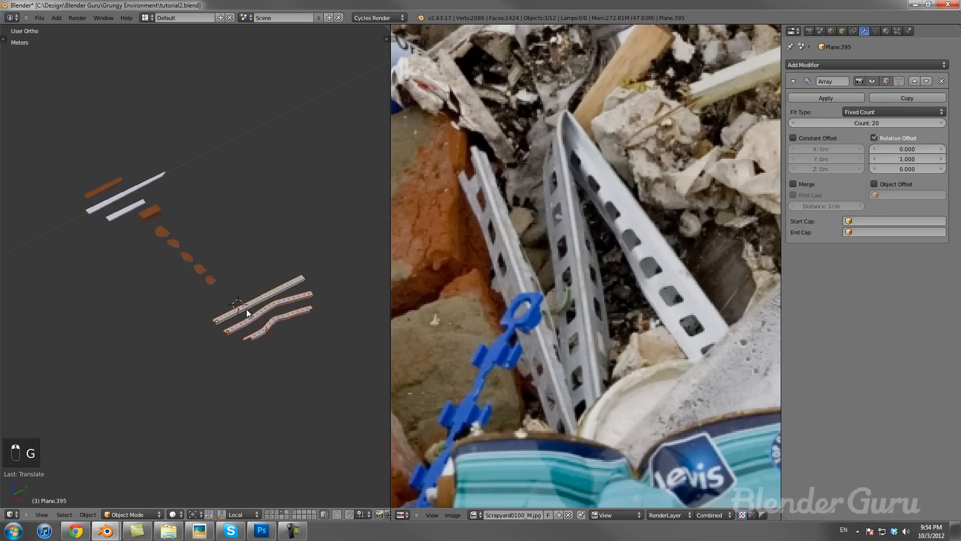
# Step: Reposition the three rails in top view, in line with the row of ceramic fragments
pyautogui.press('KP_7')
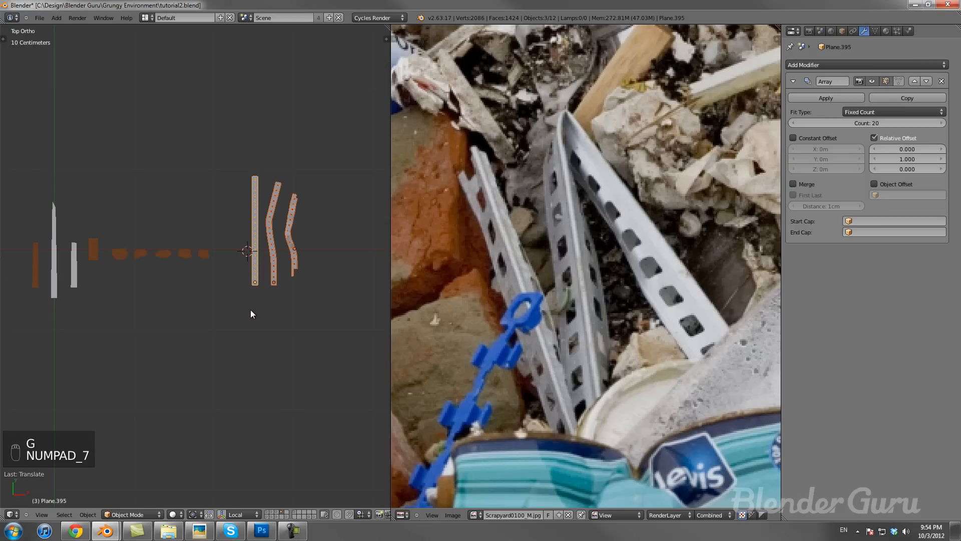
pyautogui.press('g')
pyautogui.click(234, 302)
pyautogui.press('g')
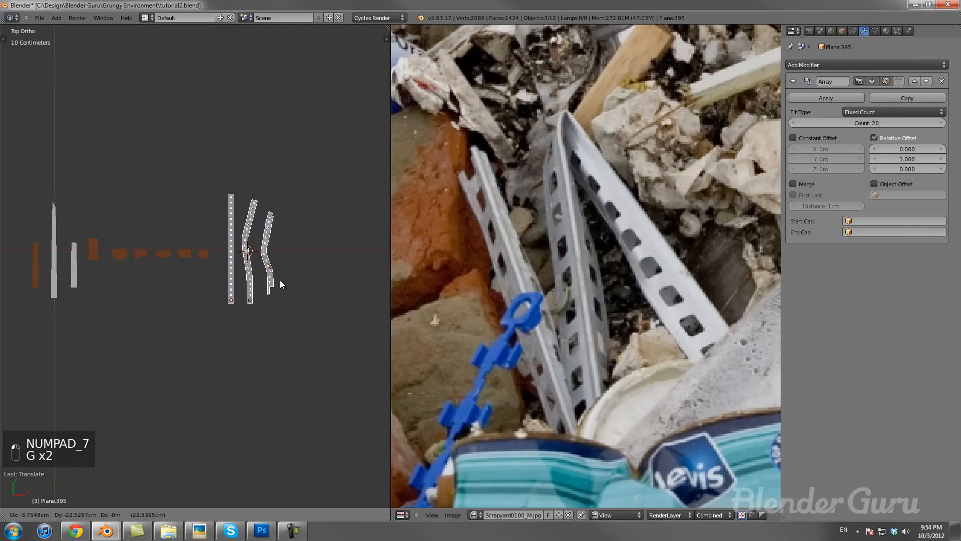
pyautogui.click(273, 273)
pyautogui.scroll(-3, 240, 286)
pyautogui.press('g')
pyautogui.keyDown('shift'); pyautogui.moveTo(235, 287); pyautogui.dragTo(194, 291, button='middle'); pyautogui.keyUp('shift')
pyautogui.click(252, 304)
# Step: Review the modelled debris pieces and examine the whole scrapyard reference photo for further debris types
pyautogui.rightClick(188, 284)
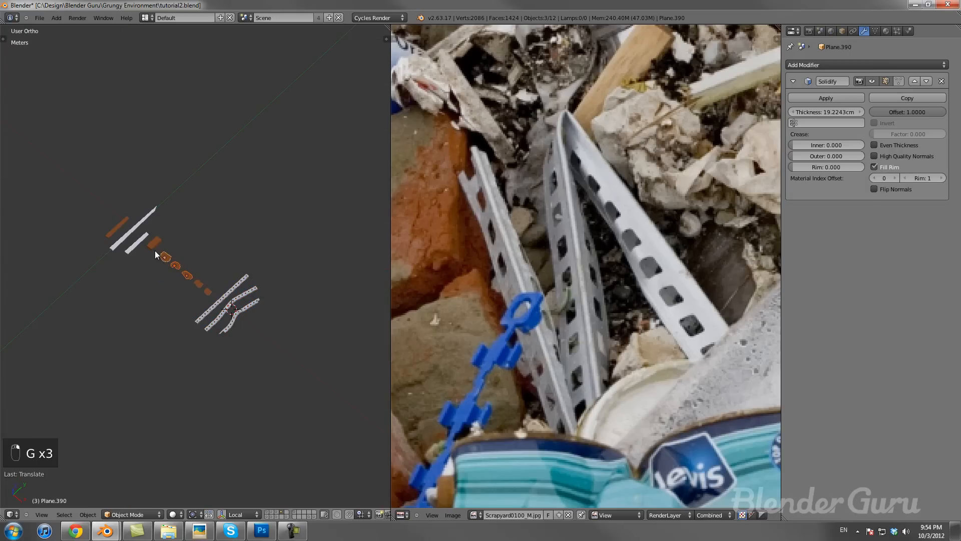
pyautogui.keyDown('shift'); pyautogui.rightClick(185, 275); pyautogui.keyUp('shift')
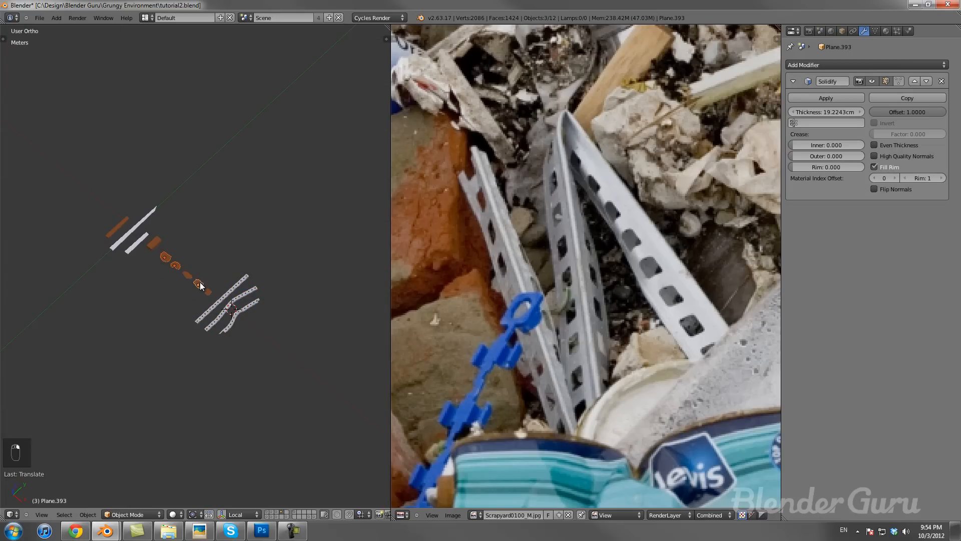
pyautogui.keyDown('shift'); pyautogui.rightClick(187, 275); pyautogui.keyUp('shift')
pyautogui.keyDown('shift'); pyautogui.rightClick(198, 284); pyautogui.keyUp('shift')
pyautogui.moveTo(206, 293); pyautogui.dragTo(226, 290, button='middle')
pyautogui.press('a')
pyautogui.rightClick(239, 292)
pyautogui.rightClick(251, 295)
pyautogui.rightClick(262, 298)
pyautogui.scroll(-4, 551, 338)
pyautogui.scroll(-3, 551, 338)
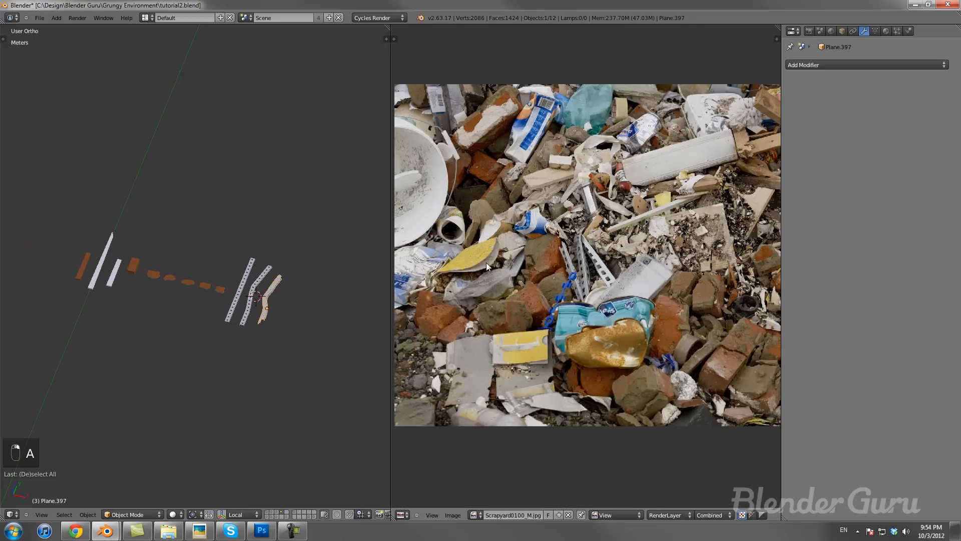
pyautogui.scroll(-3, 473, 197)
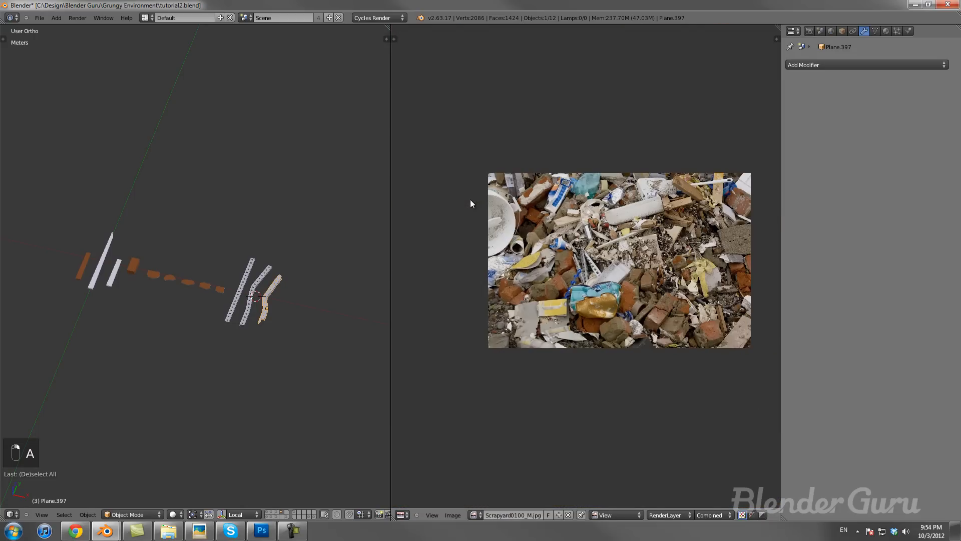
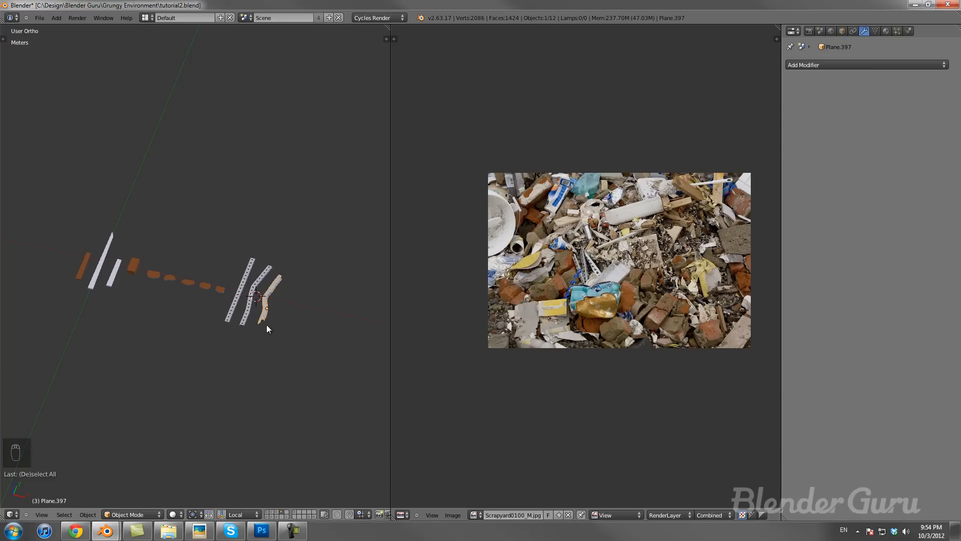
# Step: Save the file and show the warehouse layers through the camera view
pyautogui.scroll(1, 268, 326)
pyautogui.hotkey('ctrl', 's')
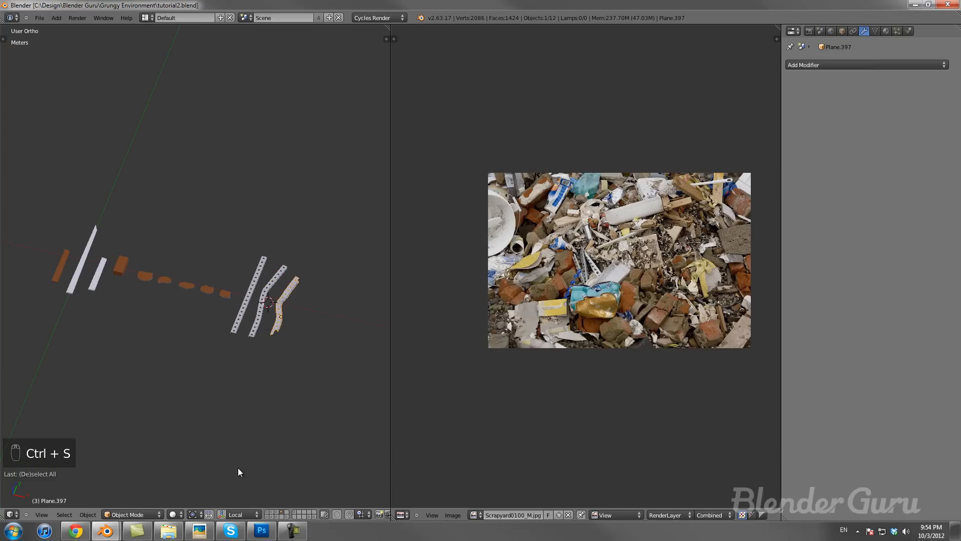
pyautogui.click(269, 513)
pyautogui.scroll(-7, 188, 308)
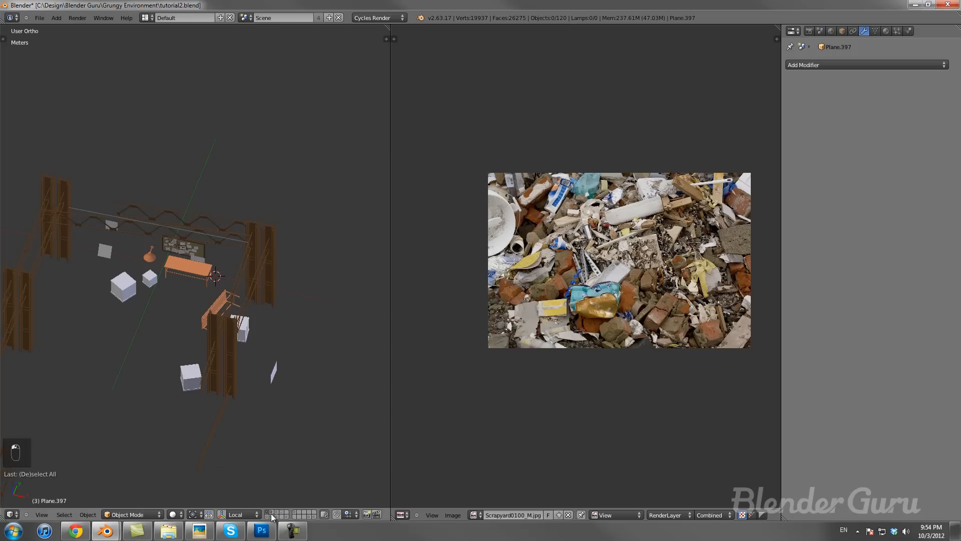
pyautogui.keyDown('shift'); pyautogui.click(272, 517); pyautogui.keyUp('shift')
pyautogui.moveTo(145, 408); pyautogui.dragTo(218, 385, button='middle')
pyautogui.press('KP_0')
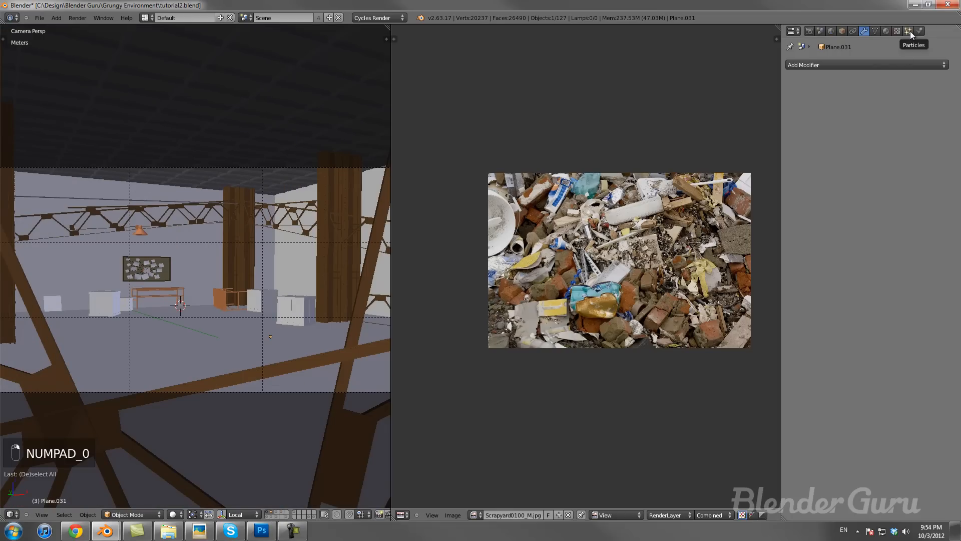
# Step: Add a new particle system to the warehouse floor plane
pyautogui.click(908, 31)
pyautogui.click(944, 65)
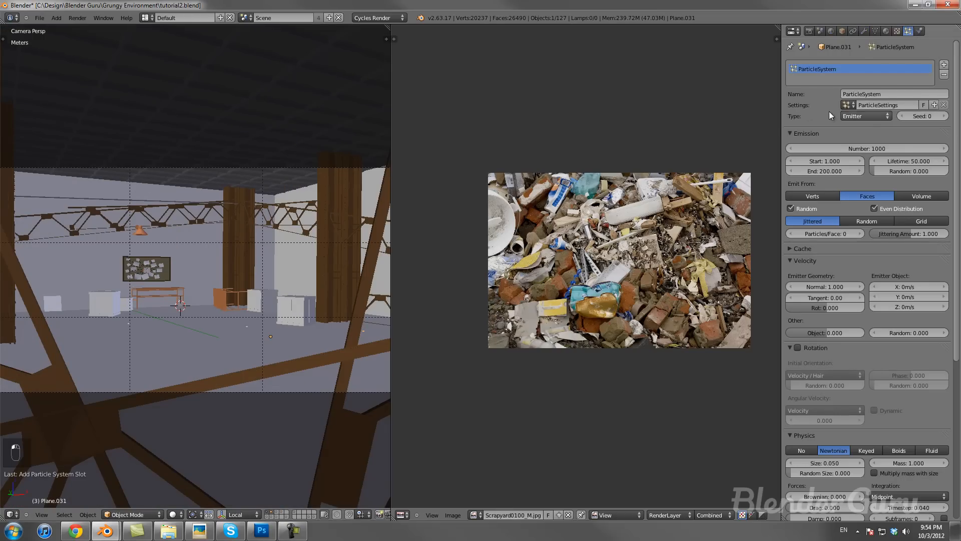
pyautogui.press('z')
pyautogui.press('z')
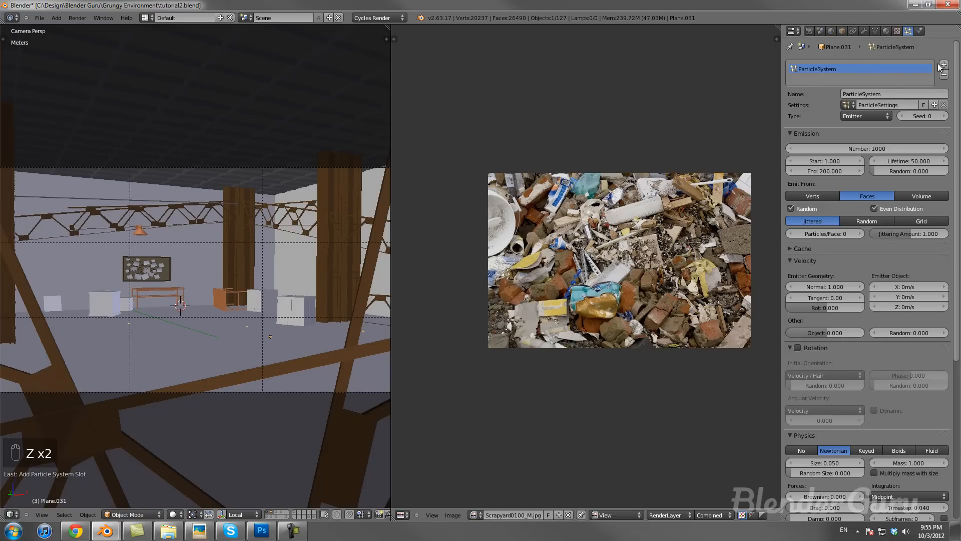
# Step: Set the floor's particle system type to Hair and enable its Advanced settings
pyautogui.click(864, 113)
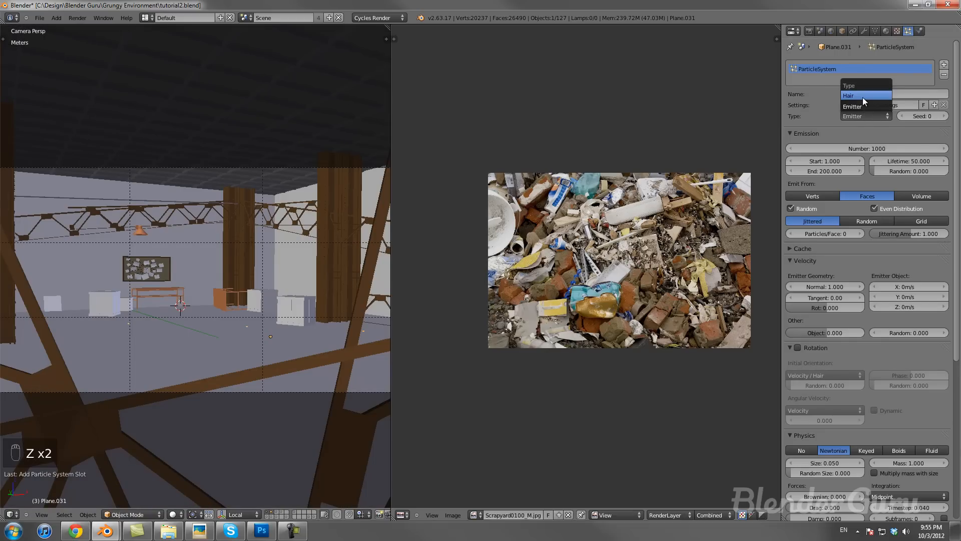
pyautogui.click(863, 97)
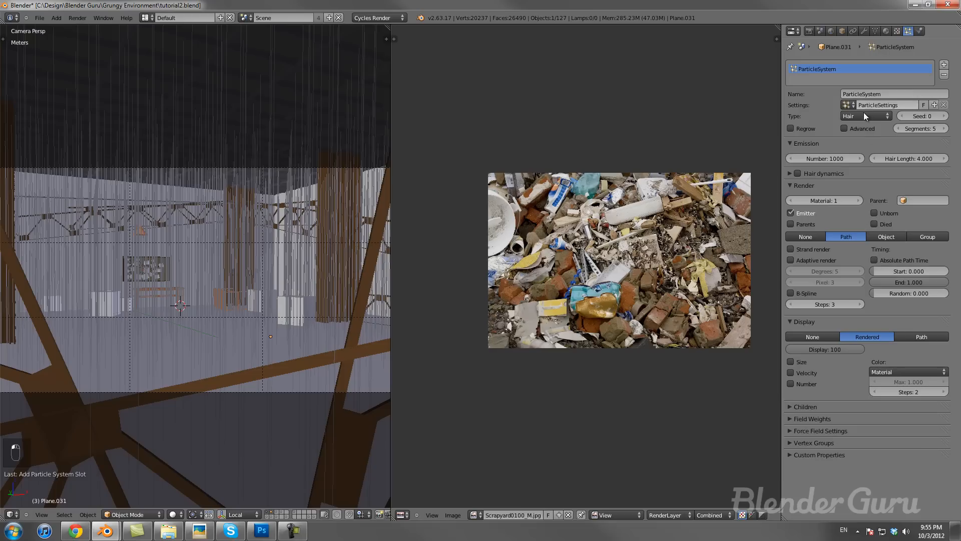
pyautogui.click(860, 129)
pyautogui.scroll(-10, 873, 188)
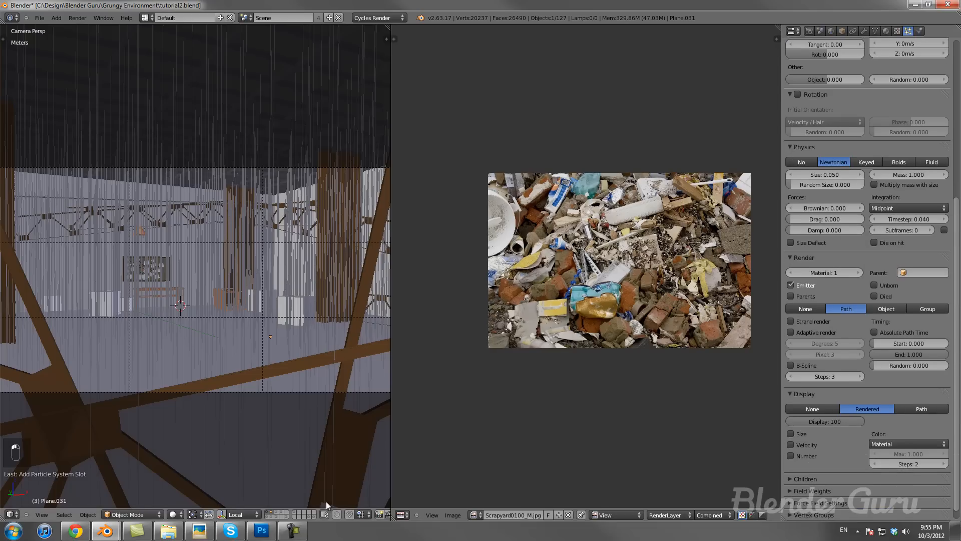
# Step: Set the floor's hair particles to render as a Group
pyautogui.click(790, 258)
pyautogui.click(790, 257)
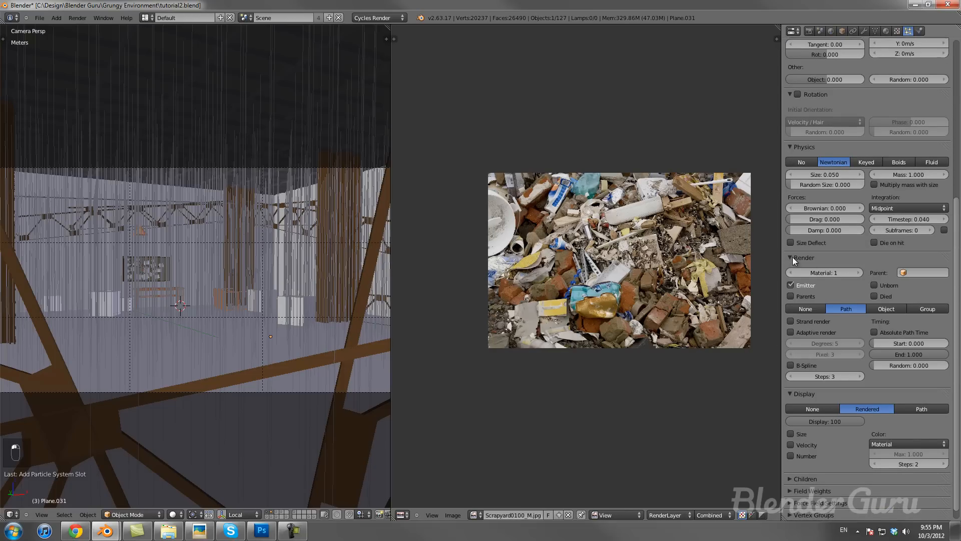
pyautogui.scroll(-1, 826, 267)
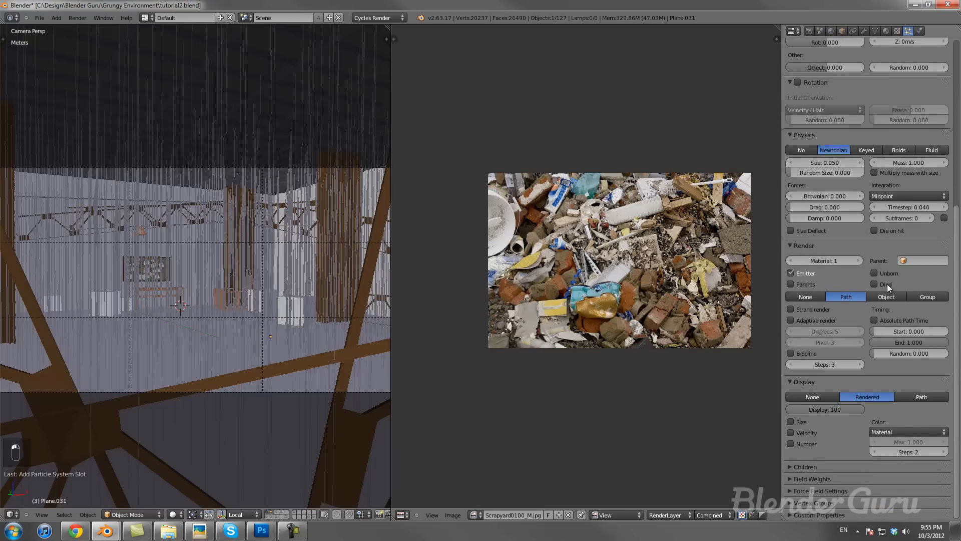
pyautogui.click(918, 297)
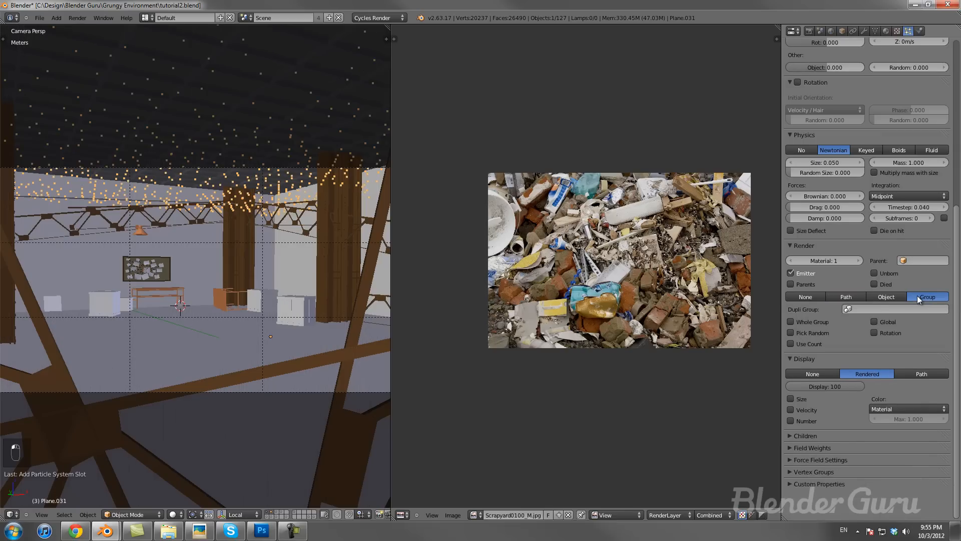
# Step: Show the layer holding the modelled debris, select every piece and put them all in a new group
pyautogui.click(296, 514)
pyautogui.click(283, 514)
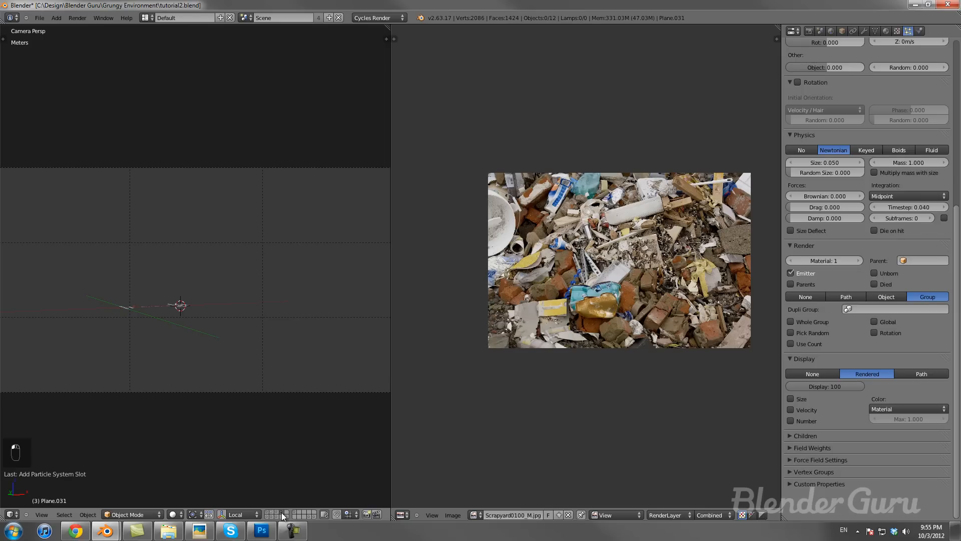
pyautogui.press('a')
pyautogui.press('a')
pyautogui.press('a')
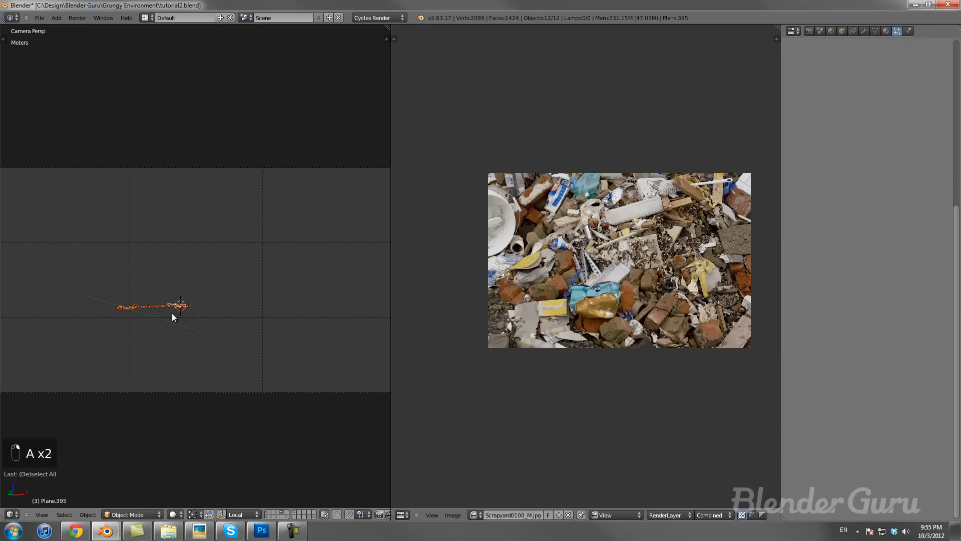
pyautogui.press('b')
pyautogui.press('KP_Decimal')
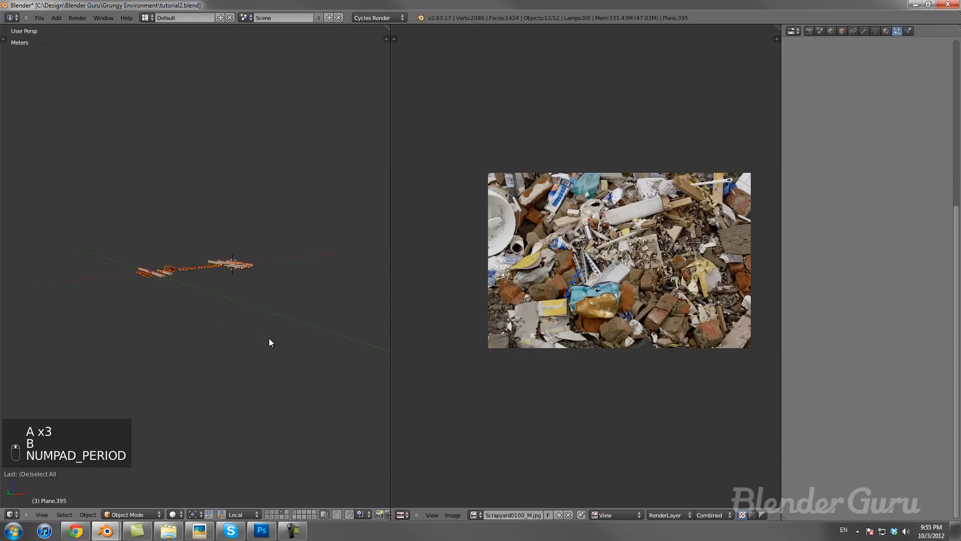
pyautogui.hotkey('ctrl', 'g')
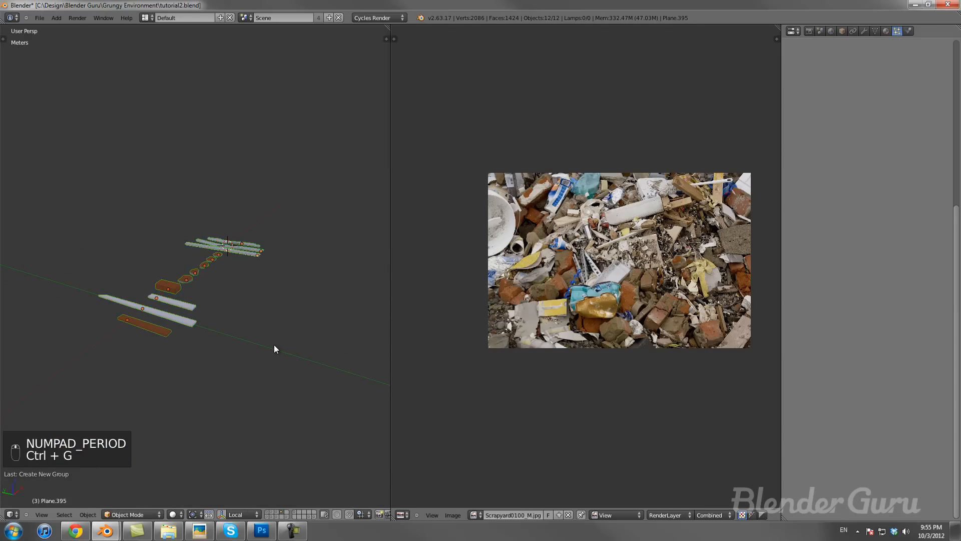
# Step: Name the new group Debris
pyautogui.press('t')
pyautogui.click(42, 353)
pyautogui.write('Debris')
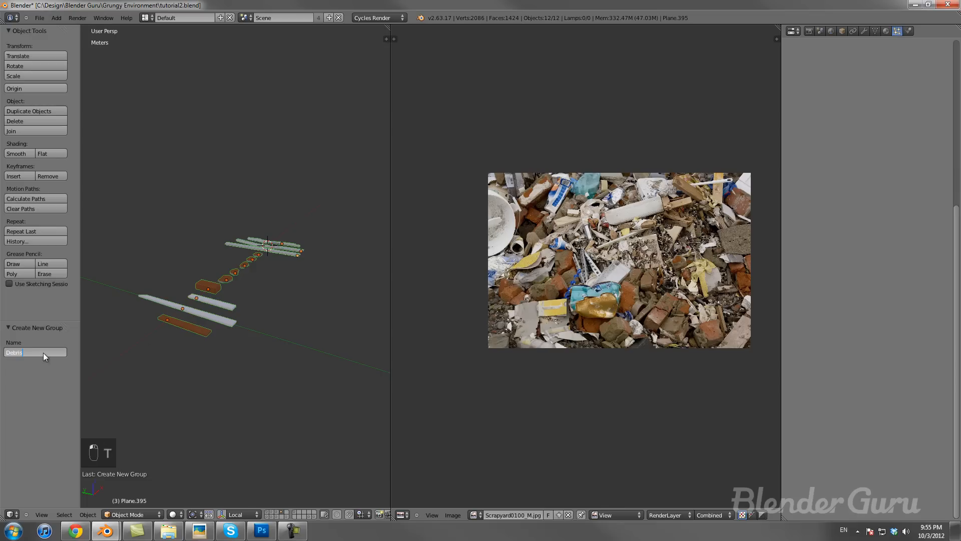
pyautogui.press('Return')
pyautogui.press('t')
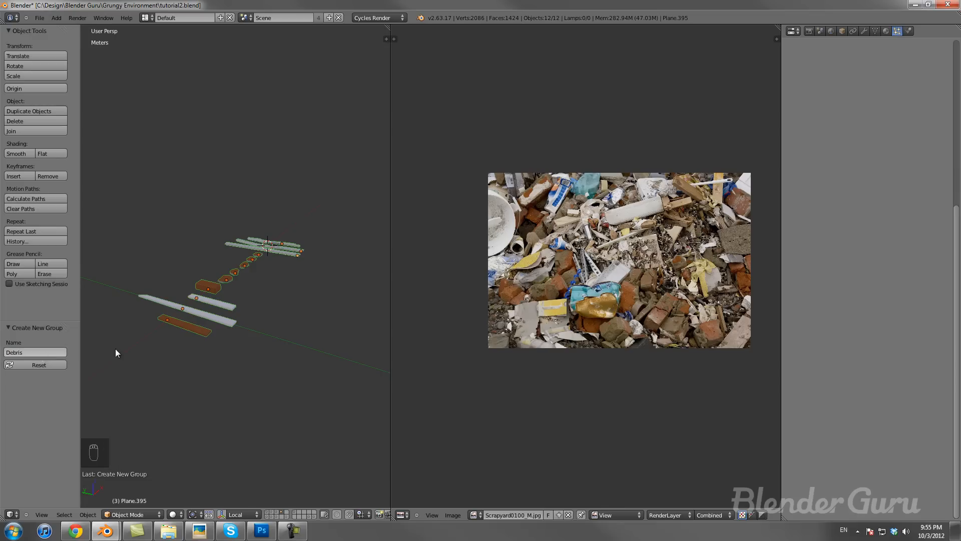
# Step: Return to the warehouse layers in camera view and assign Debris as the floor particle system's dupli group
pyautogui.click(272, 513)
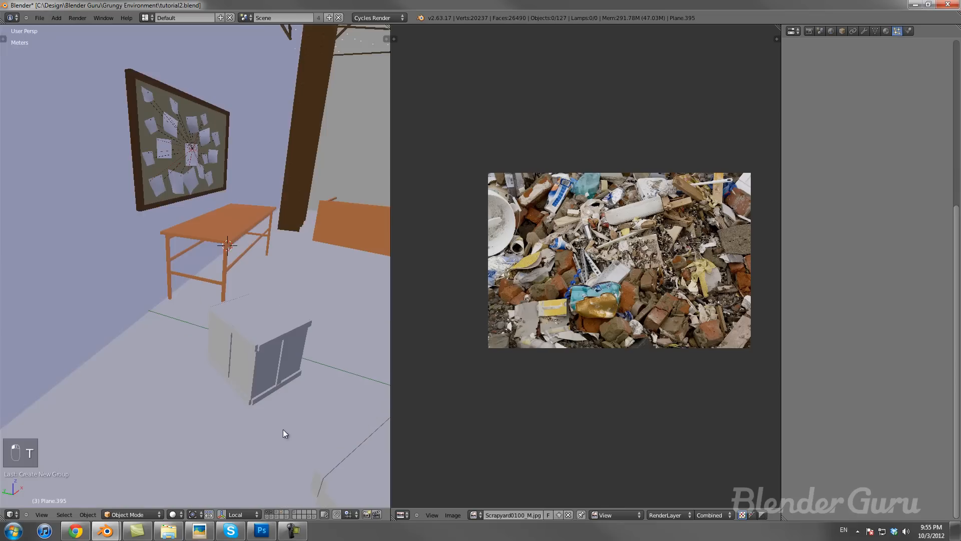
pyautogui.press('KP_0')
pyautogui.rightClick(293, 405)
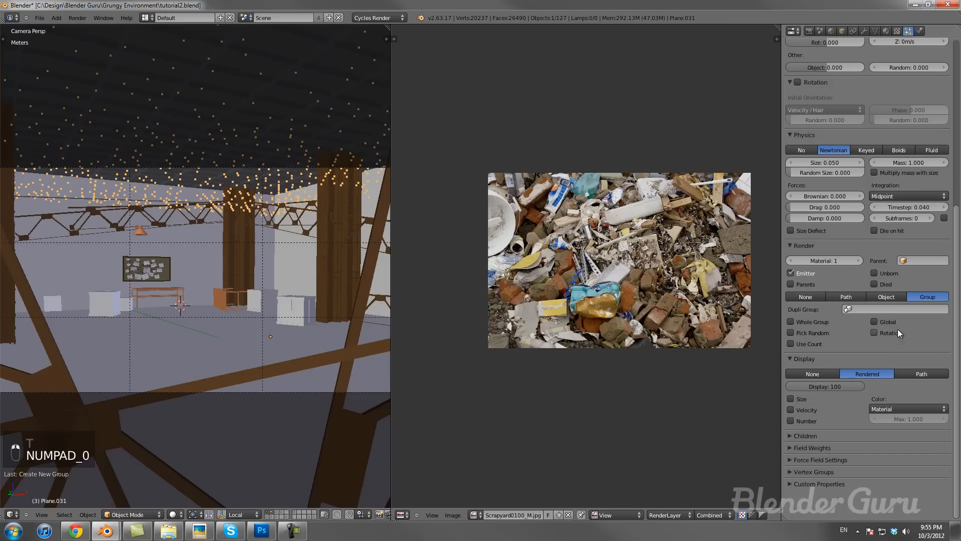
pyautogui.click(888, 309)
pyautogui.click(876, 322)
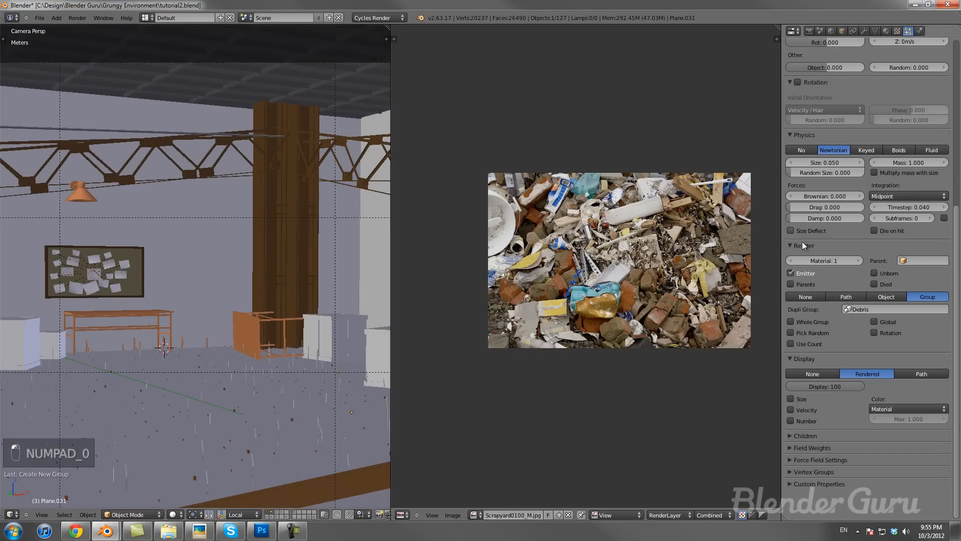
# Step: Make the instances use object rotation, and enable particle rotation with the initial orientation set to Normal
pyautogui.click(882, 333)
pyautogui.scroll(2, 183, 404)
pyautogui.scroll(5, 845, 281)
pyautogui.scroll(1, 845, 280)
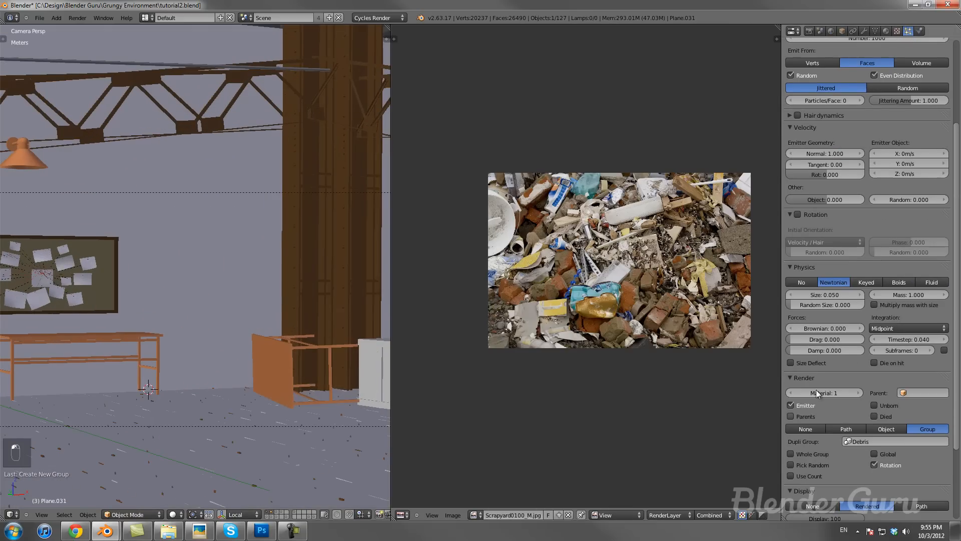
pyautogui.click(797, 215)
pyautogui.click(812, 242)
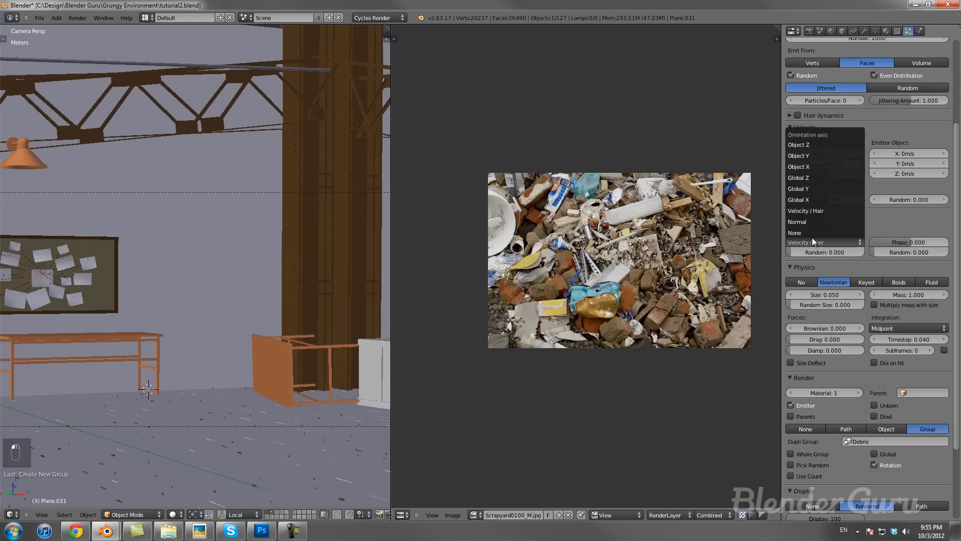
pyautogui.click(808, 221)
# Step: Set the random rotation phase to 1 and examine the scattered debris up close in solid and wireframe shading
pyautogui.keyDown('shift'); pyautogui.moveTo(237, 402); pyautogui.dragTo(283, 294, button='middle'); pyautogui.keyUp('shift')
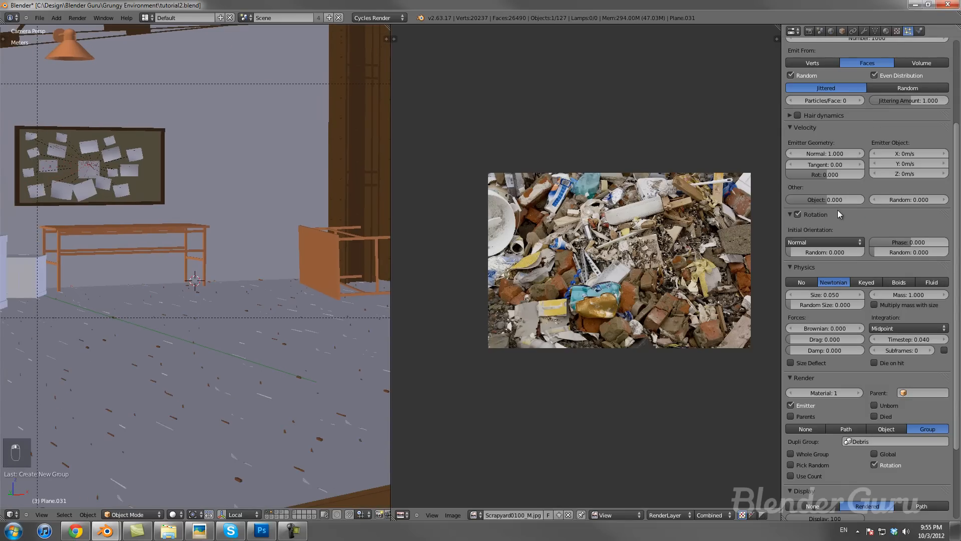
pyautogui.moveTo(875, 252); pyautogui.dragTo(945, 252)
pyautogui.scroll(6, 233, 418)
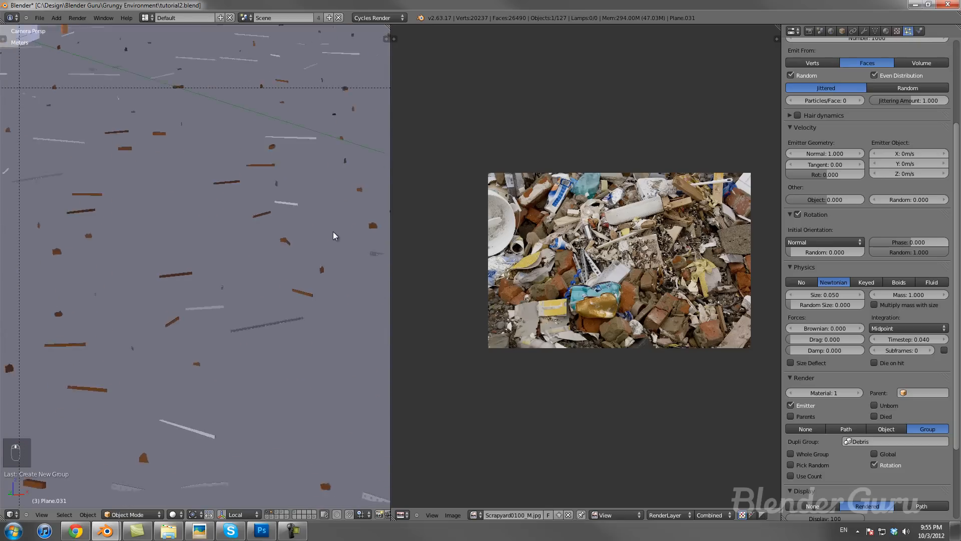
pyautogui.press('z')
pyautogui.press('z')
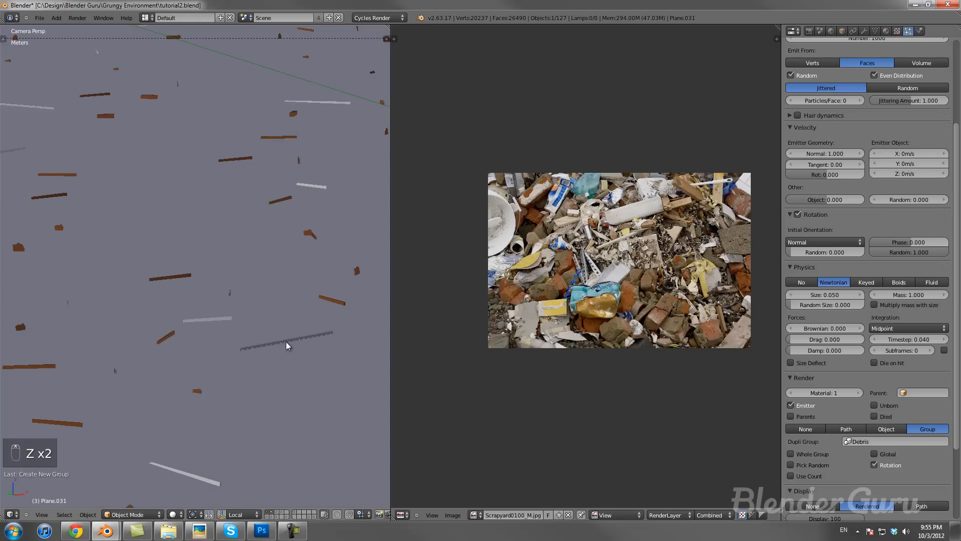
pyautogui.press('z')
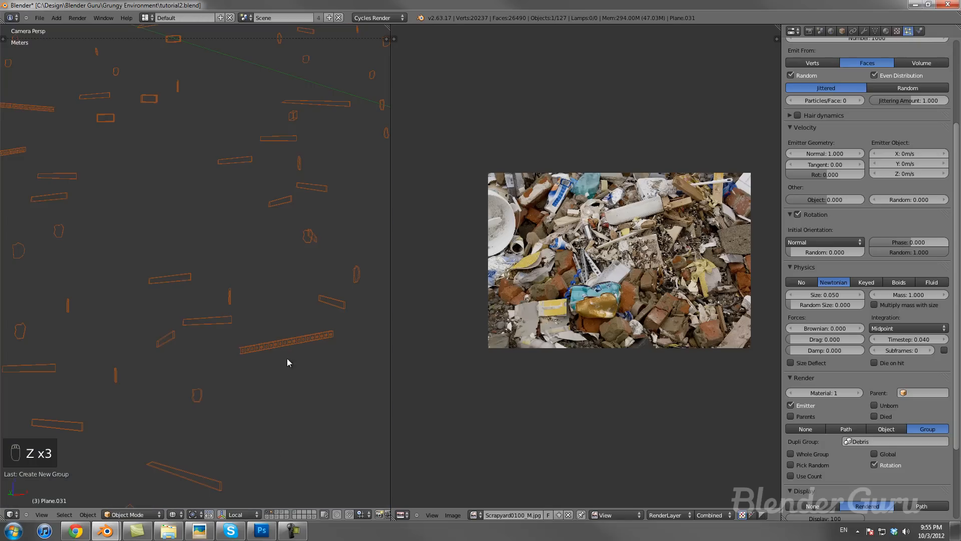
# Step: Rotate all source debris pieces by 90 degrees in front view, and return to the floor's layer in camera view
pyautogui.click(283, 516)
pyautogui.scroll(-3, 185, 248)
pyautogui.press('a')
pyautogui.press('KP_1')
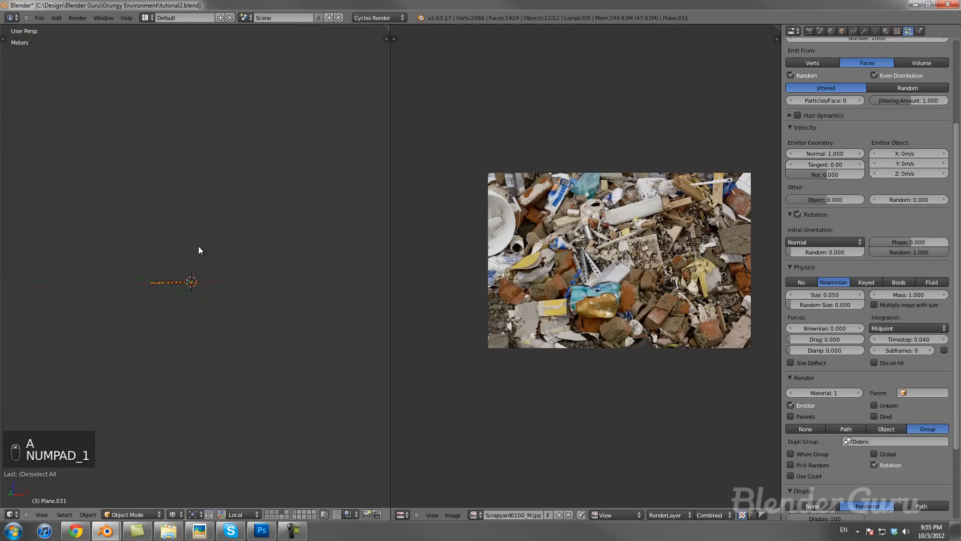
pyautogui.press('KP_5')
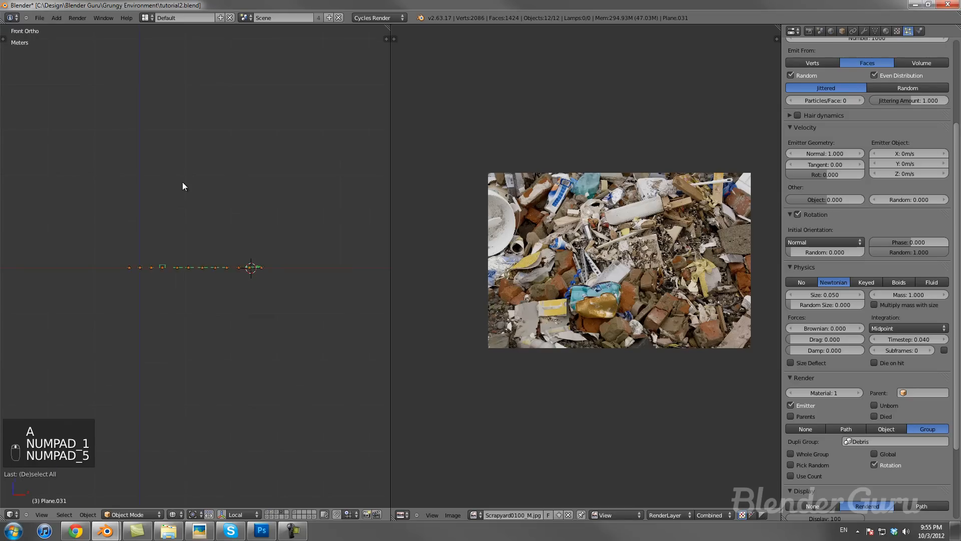
pyautogui.press('r')
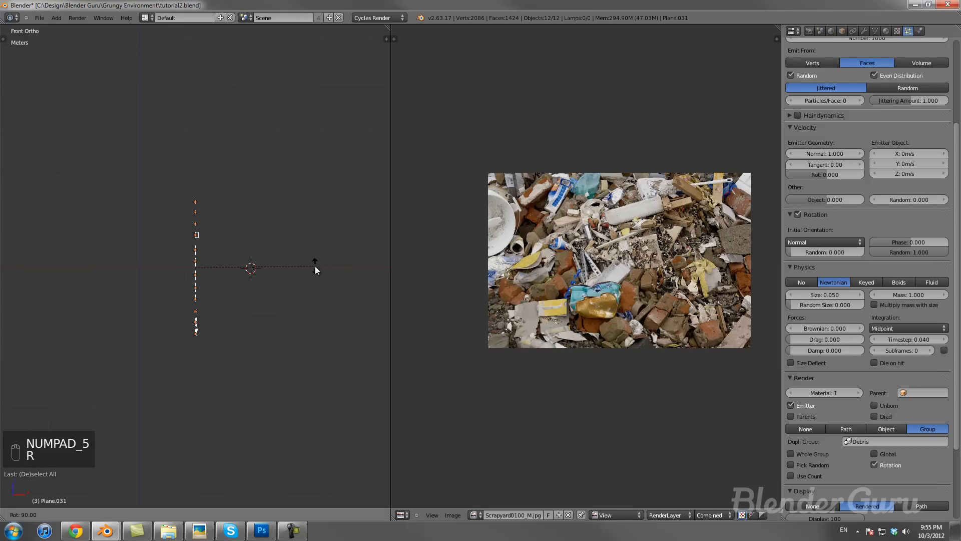
pyautogui.click(315, 265)
pyautogui.press('KP_0')
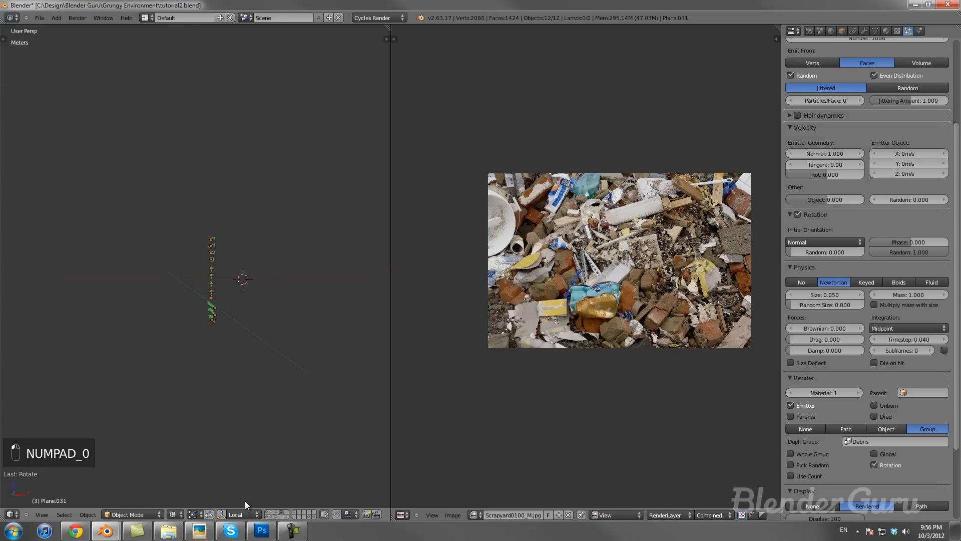
pyautogui.click(272, 511)
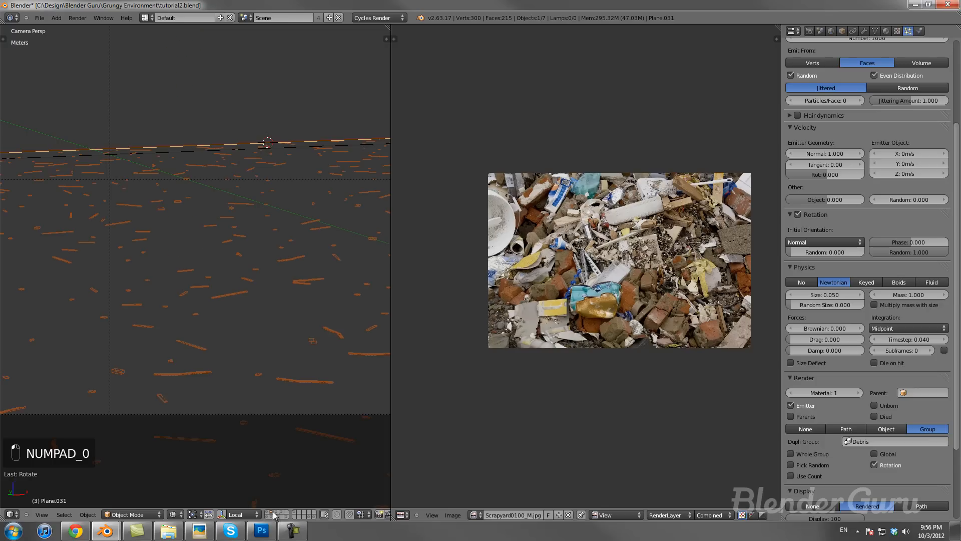
# Step: Try a lower random rotation phase and compare the floor debris in solid and wireframe shading
pyautogui.moveTo(897, 254); pyautogui.dragTo(773, 265)
pyautogui.rightClick(774, 266)
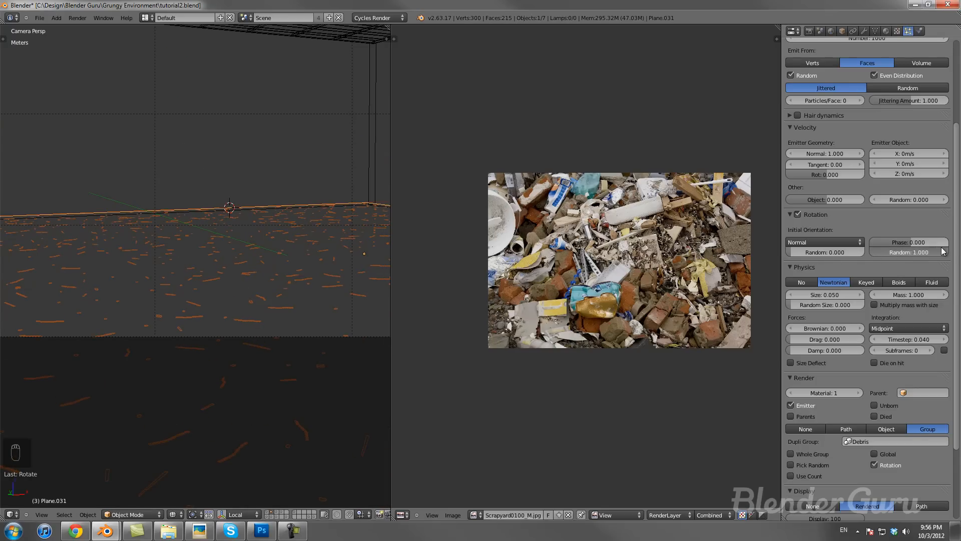
pyautogui.press('z')
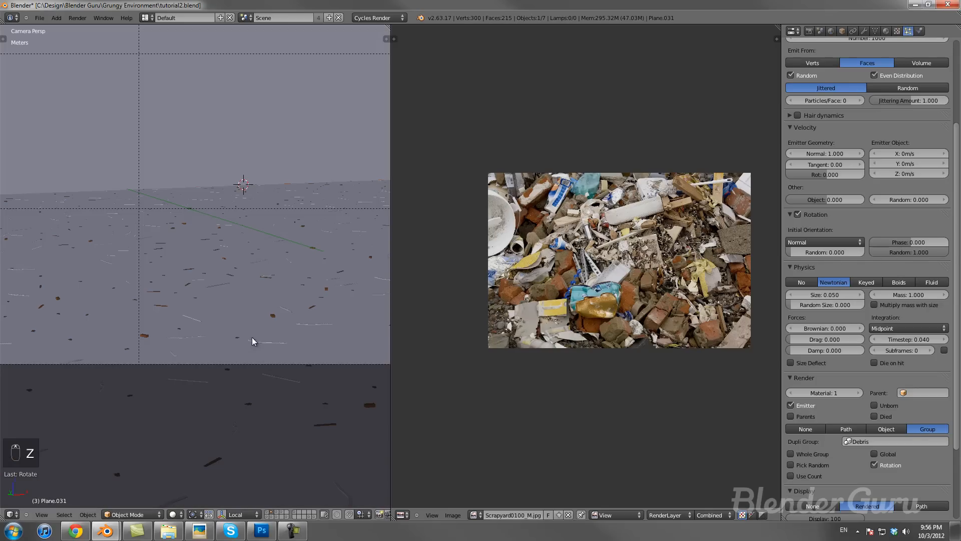
pyautogui.press('z')
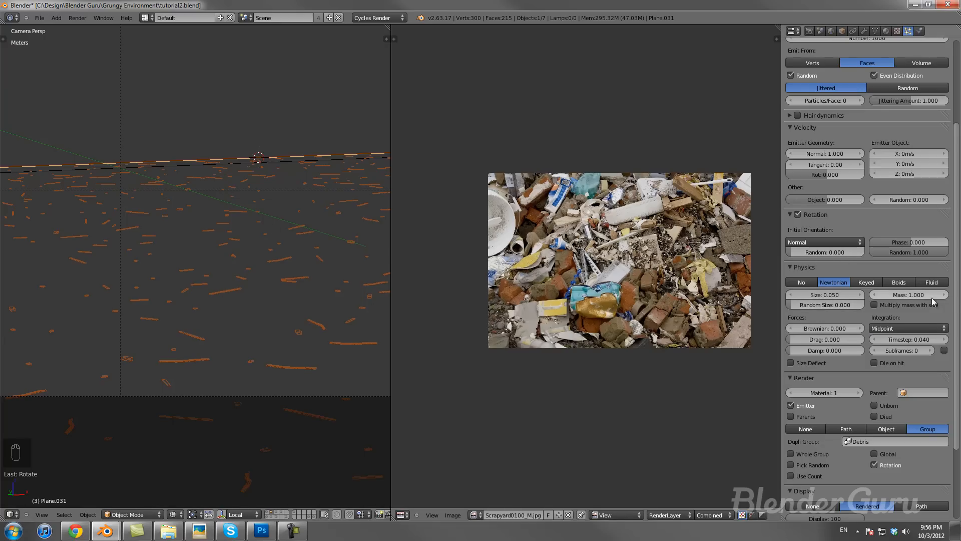
# Step: Set the particles' random size to 0.6 and their size to 0.11, and show the floor in solid shading
pyautogui.moveTo(832, 306)
pyautogui.mouseDown()
pyautogui.moveTo(893, 308)
pyautogui.moveTo(839, 303)
pyautogui.mouseUp()
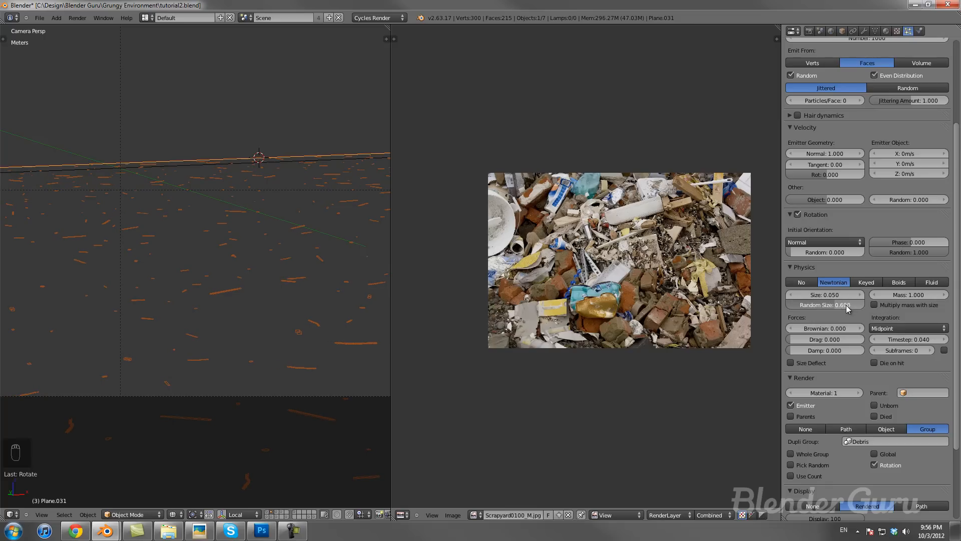
pyautogui.click(856, 295)
pyautogui.click(846, 295)
pyautogui.click(867, 291)
pyautogui.click(862, 294)
pyautogui.click(862, 294)
pyautogui.click(862, 296)
pyautogui.click(862, 295)
pyautogui.press('z')
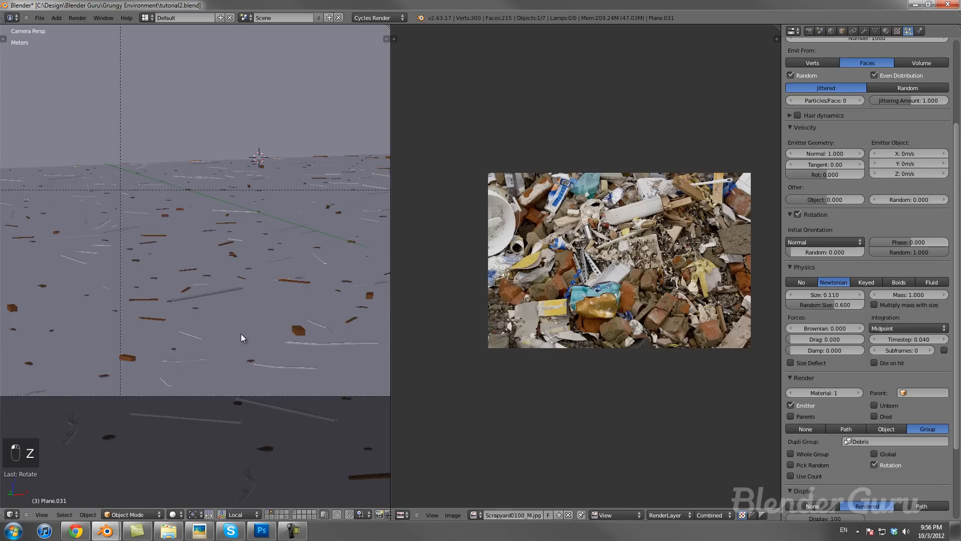
# Step: Increase the debris particle size to 0.15
pyautogui.click(862, 296)
pyautogui.click(862, 295)
pyautogui.click(862, 295)
pyautogui.click(862, 296)
pyautogui.scroll(-2, 166, 310)
pyautogui.scroll(-3, 220, 311)
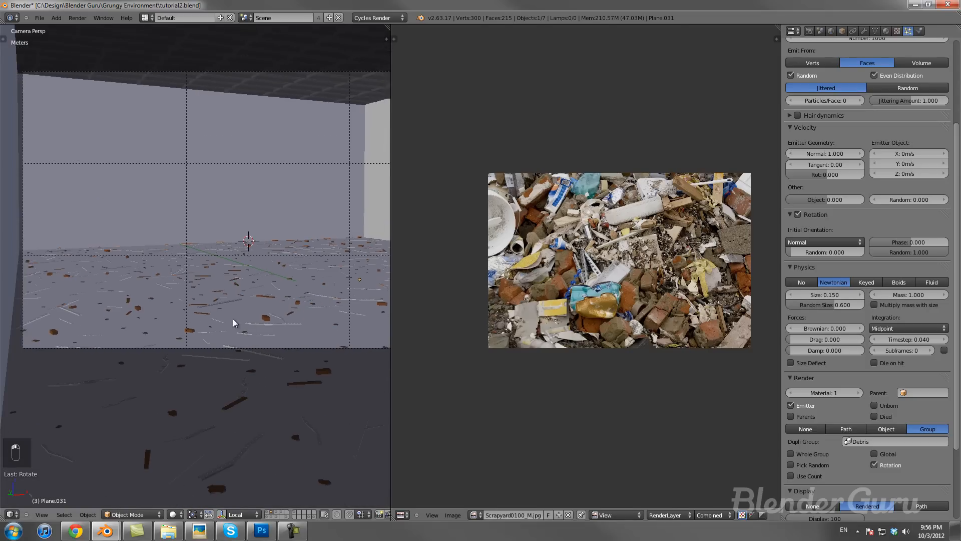
# Step: Set the number of emitted debris particles to 1500
pyautogui.scroll(5, 871, 346)
pyautogui.click(859, 158)
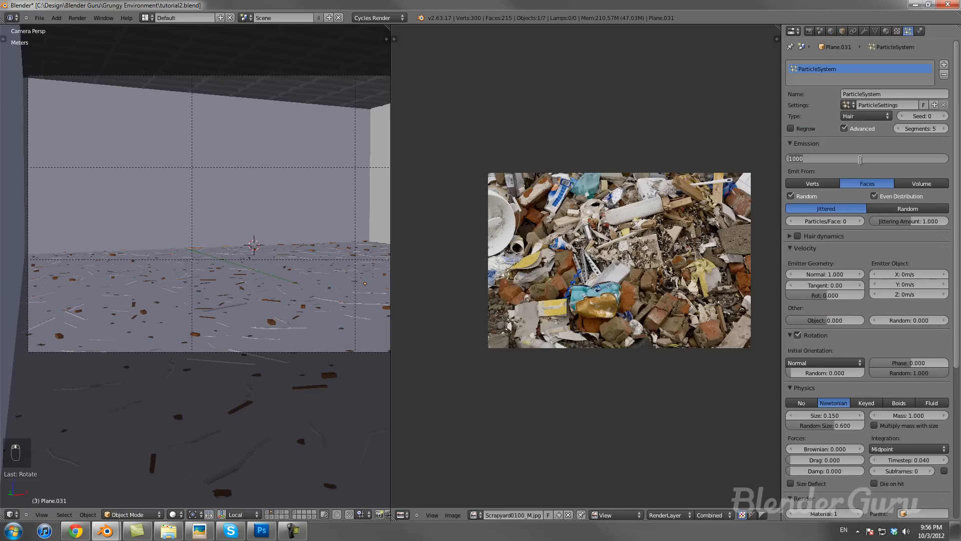
pyautogui.write('1500')
pyautogui.press('Return')
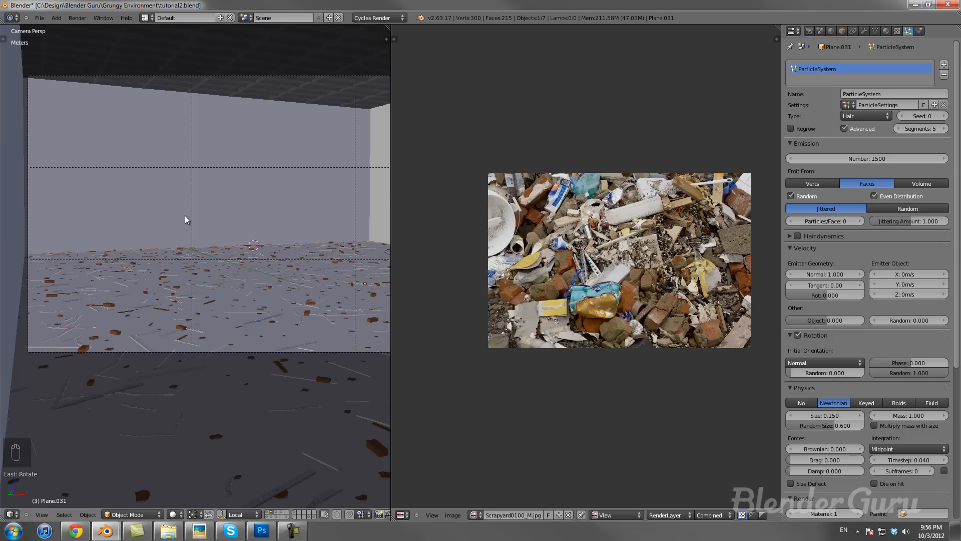
pyautogui.keyDown('shift'); pyautogui.moveTo(247, 300); pyautogui.dragTo(214, 311, button='middle'); pyautogui.keyUp('shift')
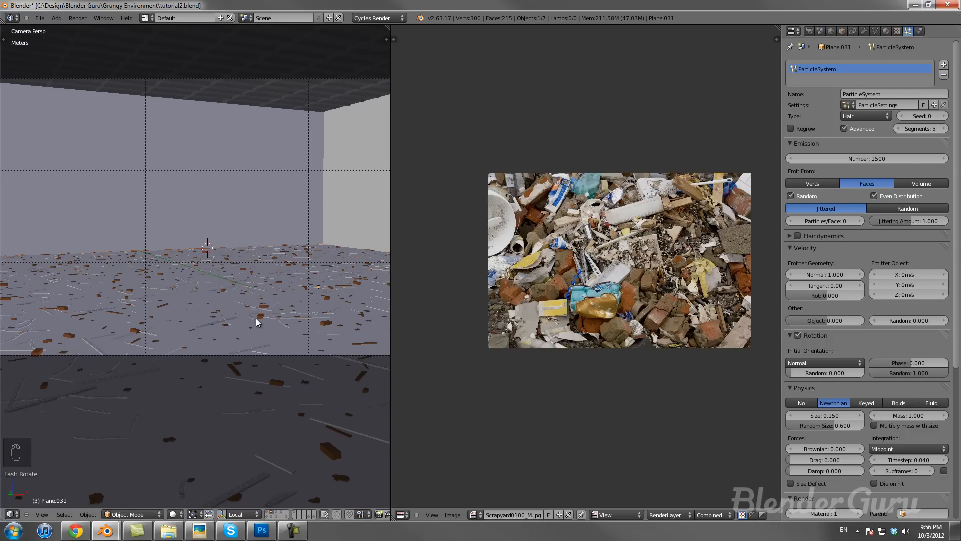
# Step: Examine the debris distribution across the floor in wireframe from the top view and through the camera
pyautogui.press('KP_7')
pyautogui.press('z')
pyautogui.scroll(-3, 256, 318)
pyautogui.keyDown('shift'); pyautogui.scroll(-1, 233, 366); pyautogui.keyUp('shift')
pyautogui.scroll(-4, 232, 367)
pyautogui.keyDown('shift'); pyautogui.moveTo(246, 356); pyautogui.dragTo(255, 277, button='middle'); pyautogui.keyUp('shift')
pyautogui.scroll(2, 255, 277)
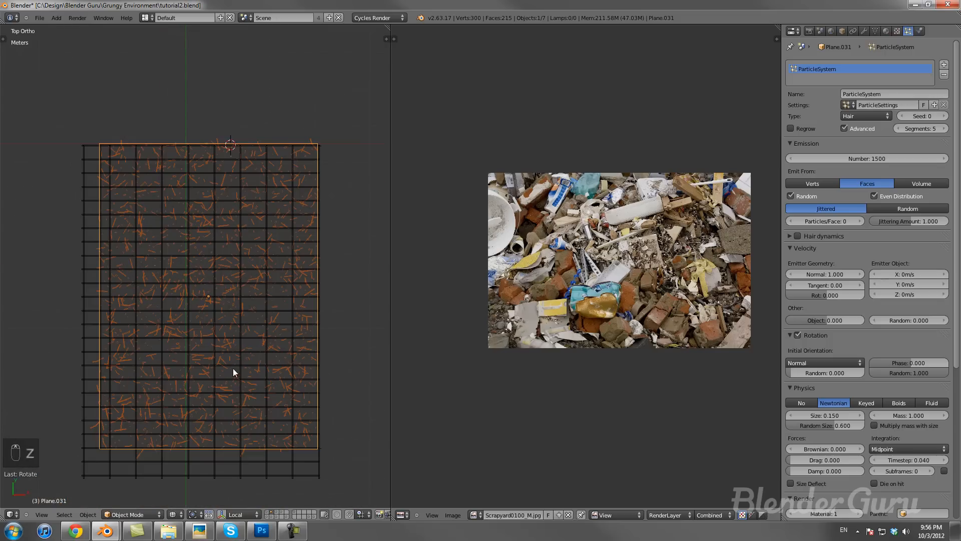
pyautogui.press('KP_0')
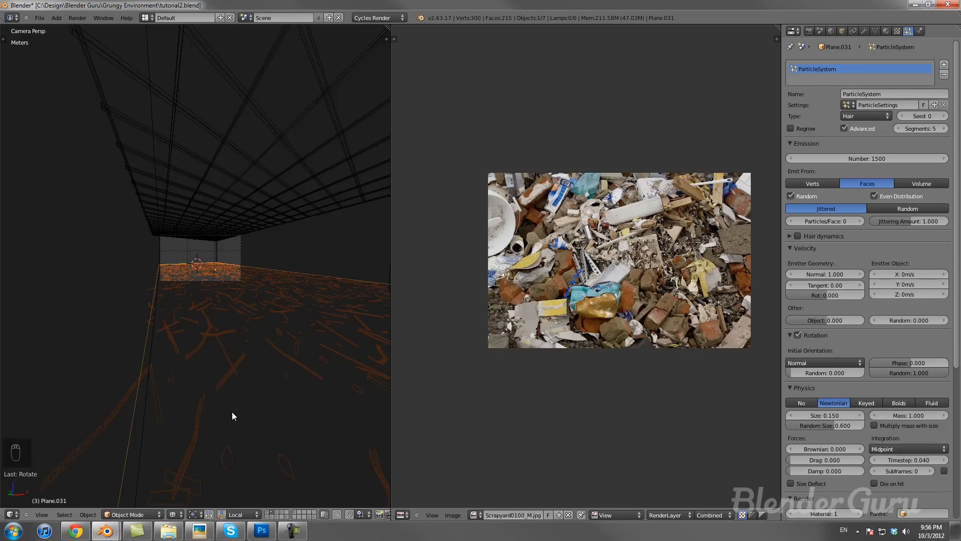
pyautogui.scroll(3, 208, 401)
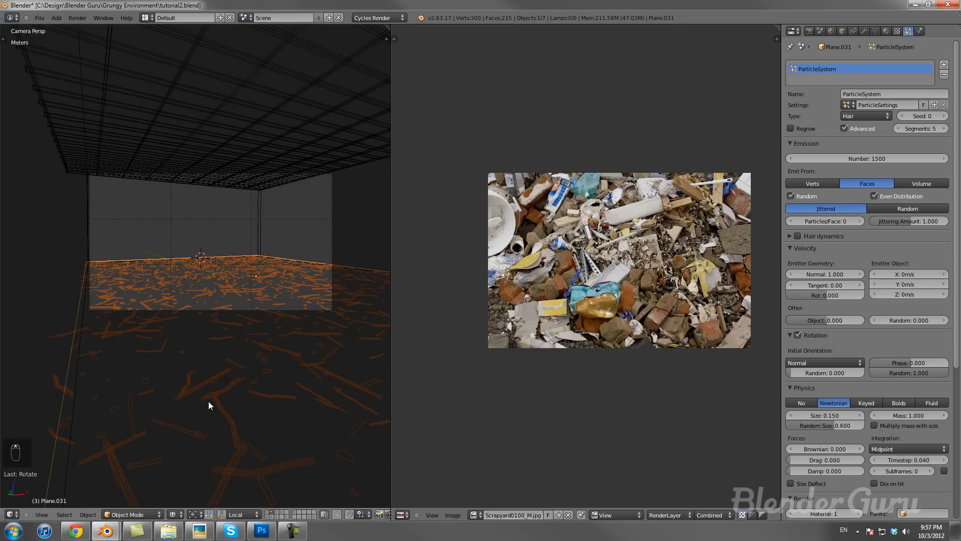
# Step: Switch the floor plane to Weight Paint mode in the top view
pyautogui.press('KP_7')
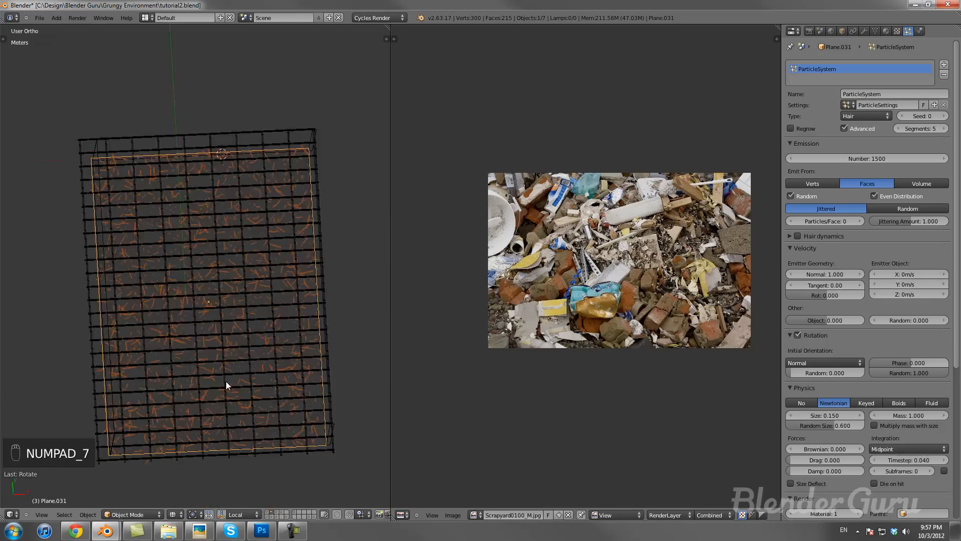
pyautogui.scroll(-4, 233, 345)
pyautogui.hotkey('ctrl', 'Tab')
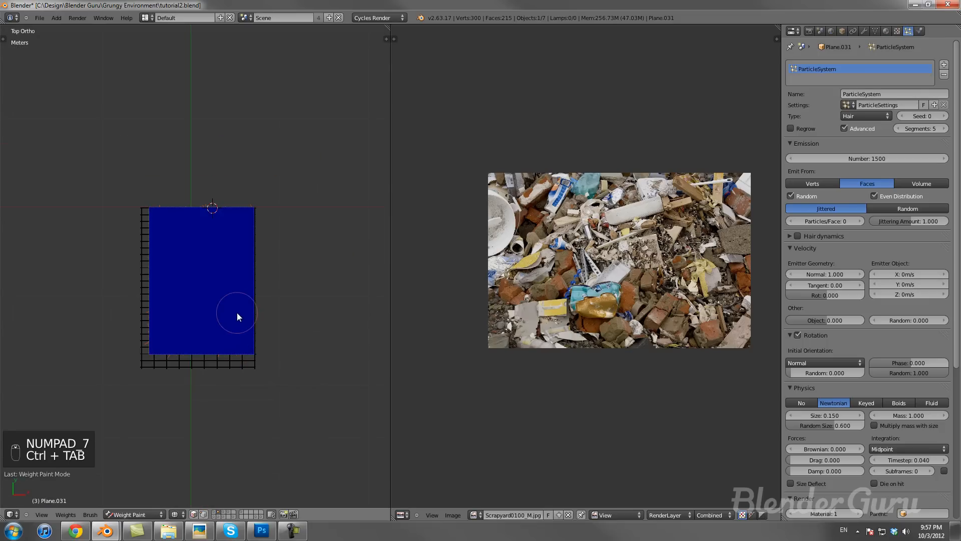
# Step: Subdivide the whole floor mesh six times in Edit Mode to give it enough vertices for weight painting
pyautogui.press('Tab')
pyautogui.scroll(1, 243, 319)
pyautogui.press('a')
pyautogui.press('a')
pyautogui.press('a')
pyautogui.press('w')
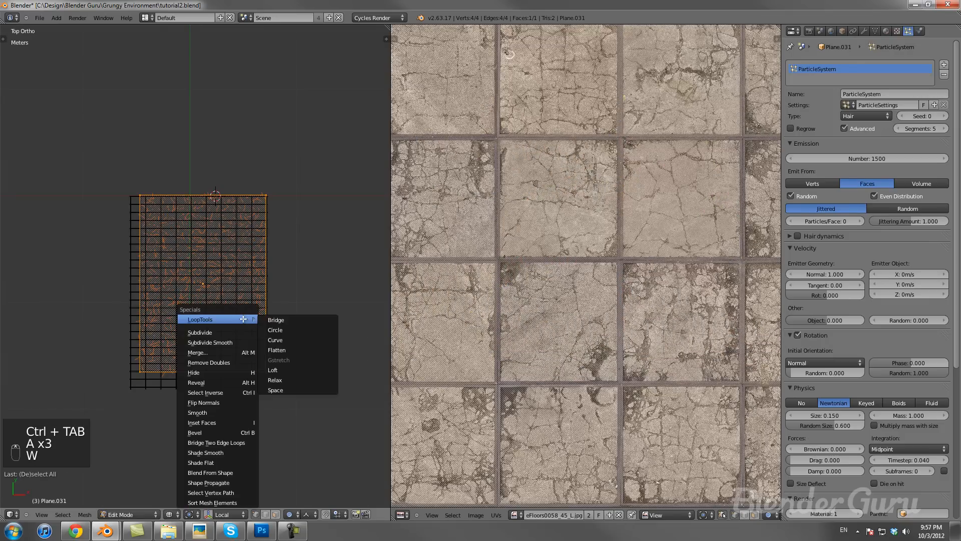
pyautogui.click(231, 331)
pyautogui.press('w')
pyautogui.click(231, 331)
pyautogui.press('w')
pyautogui.click(232, 332)
pyautogui.press('w')
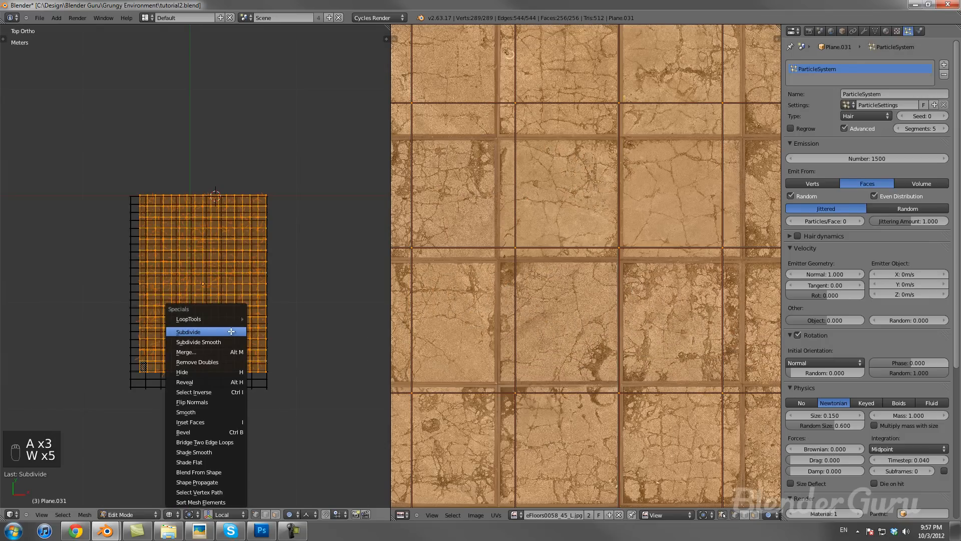
pyautogui.click(231, 332)
pyautogui.press('w')
pyautogui.click(231, 331)
# Step: Try one further subdivision of the floor mesh and undo it
pyautogui.press('w')
pyautogui.click(231, 331)
pyautogui.scroll(5, 230, 329)
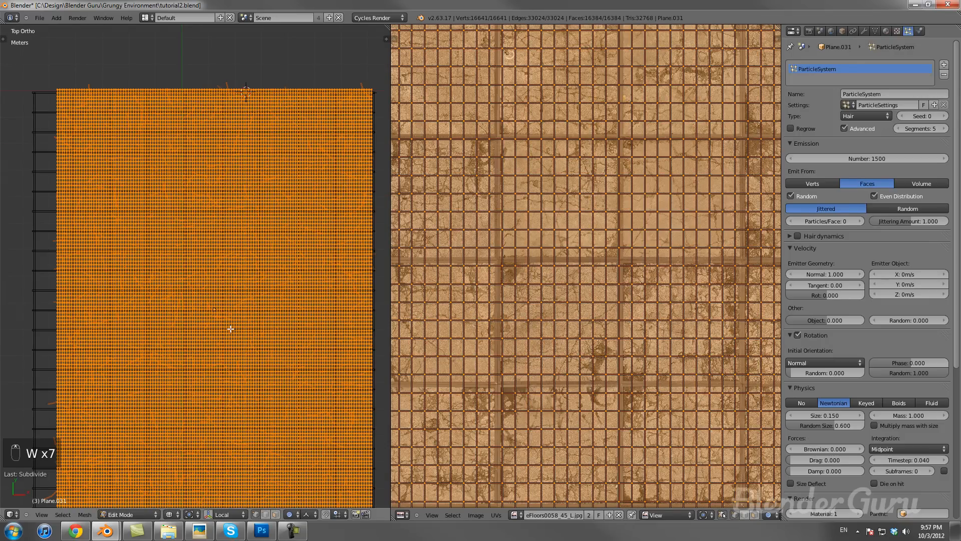
pyautogui.hotkey('ctrl', 'z')
pyautogui.scroll(-5, 231, 329)
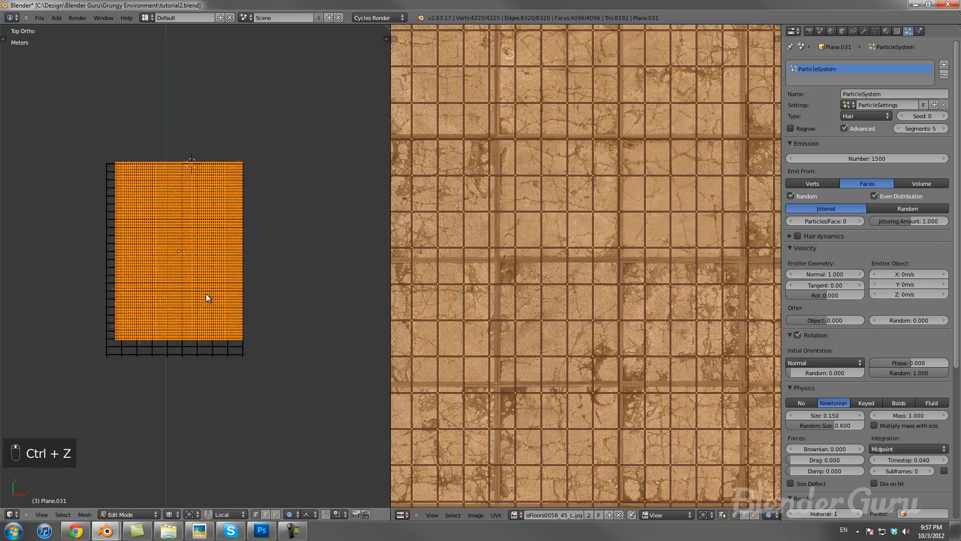
# Step: Return to Weight Paint mode with the brush settings shown and paint full weight over the floor area inside the camera frame
pyautogui.press('Tab')
pyautogui.press('t')
pyautogui.press('t')
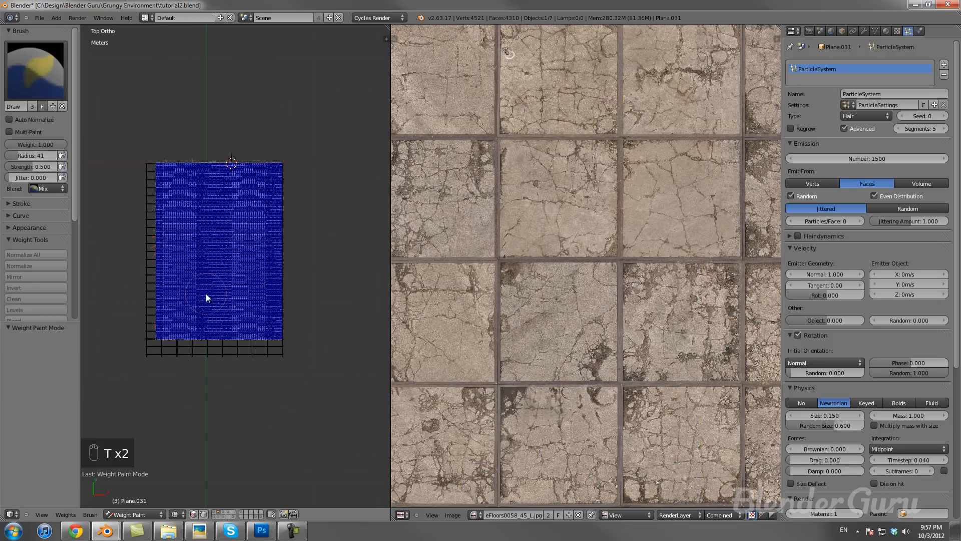
pyautogui.press('KP_0')
pyautogui.moveTo(182, 283)
pyautogui.mouseDown()
pyautogui.moveTo(154, 275)
pyautogui.moveTo(184, 297)
pyautogui.moveTo(353, 292)
pyautogui.moveTo(345, 269)
pyautogui.mouseUp()
pyautogui.moveTo(286, 265)
pyautogui.mouseDown()
pyautogui.moveTo(145, 267)
pyautogui.moveTo(304, 302)
pyautogui.moveTo(268, 269)
pyautogui.mouseUp()
# Step: Enlarge the brush radius to 73 and fill the weaker areas at the floor's far end with weight 1.000 from the top view
pyautogui.press('KP_4')
pyautogui.press('KP_7')
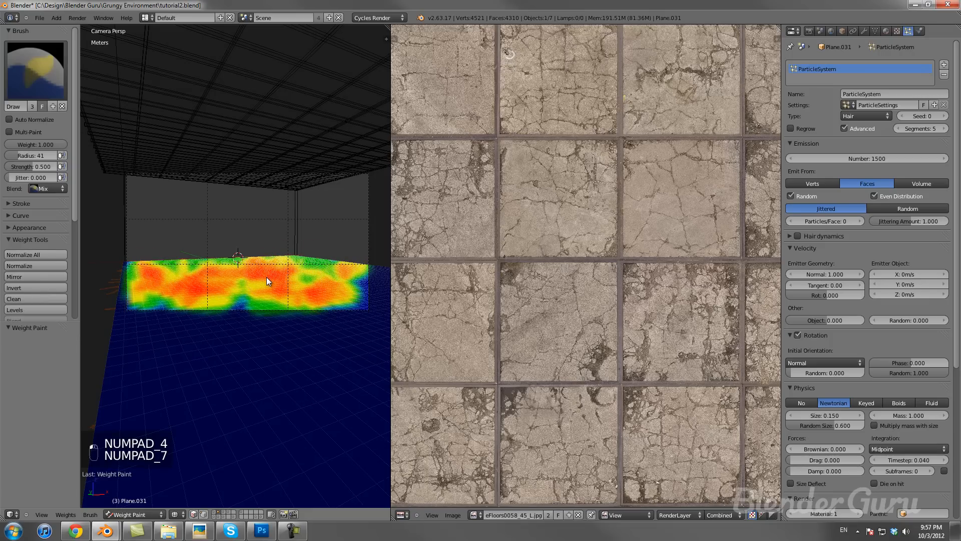
pyautogui.press('KP_7')
pyautogui.moveTo(239, 257)
pyautogui.mouseDown()
pyautogui.moveTo(264, 225)
pyautogui.moveTo(183, 226)
pyautogui.mouseUp()
pyautogui.press('f')
pyautogui.click(216, 239)
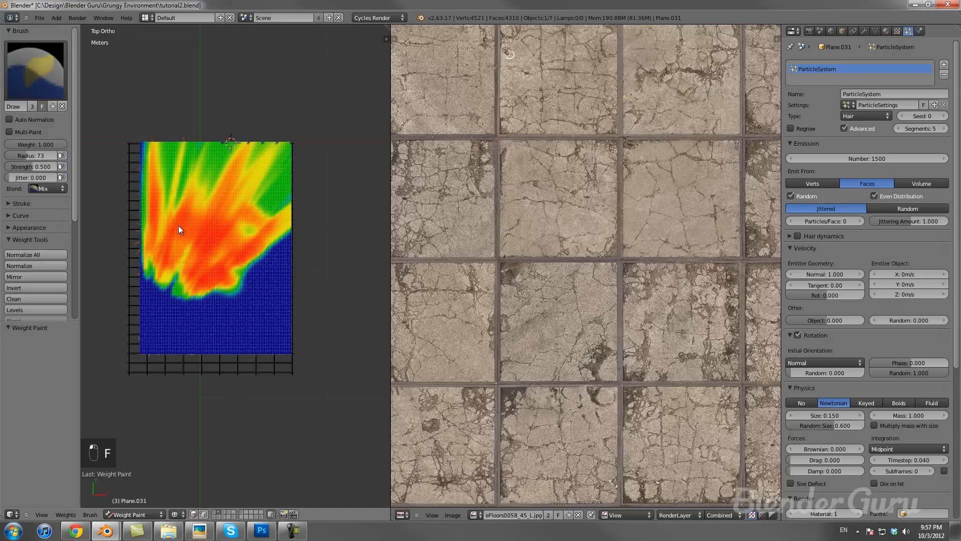
pyautogui.moveTo(267, 175)
pyautogui.mouseDown()
pyautogui.moveTo(232, 161)
pyautogui.moveTo(163, 161)
pyautogui.mouseUp()
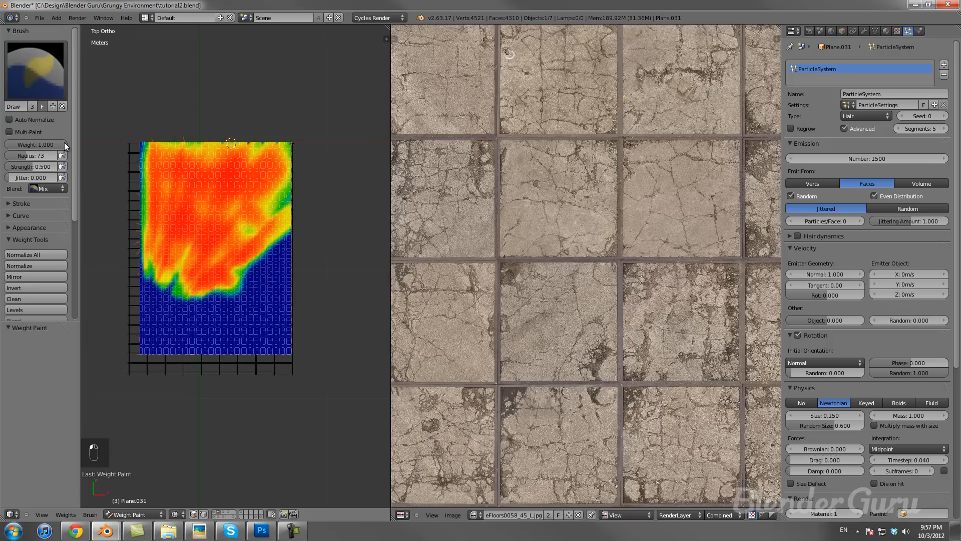
# Step: Set the brush weight to 0.000 and its radius to 37, and dab scattered low-weight spots into the painted floor area
pyautogui.moveTo(64, 143); pyautogui.dragTo(6, 146)
pyautogui.press('f')
pyautogui.click(181, 204)
pyautogui.click(175, 208)
pyautogui.click(169, 188)
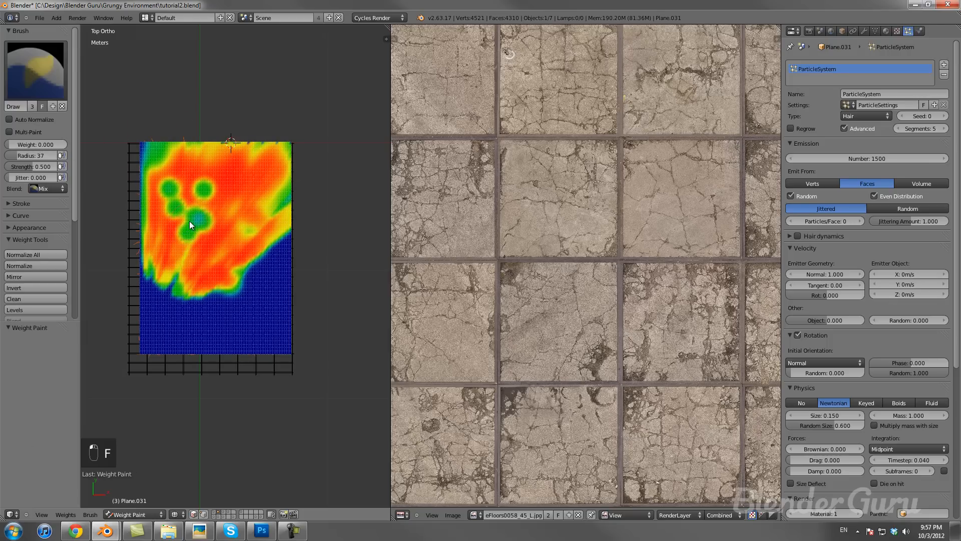
pyautogui.moveTo(249, 202); pyautogui.dragTo(251, 203)
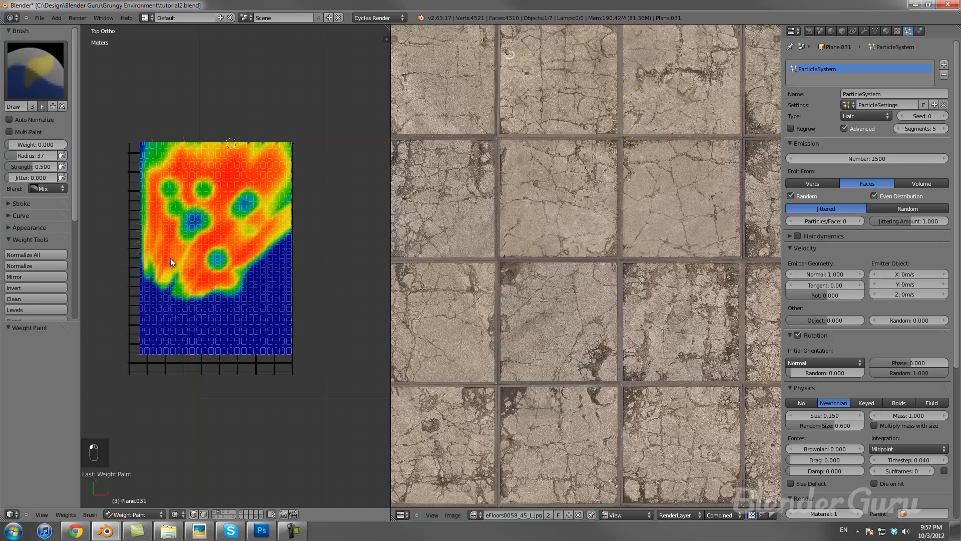
# Step: Paint more zero-weight spots into the red area of the floor plane's weight map and return to Object Mode
pyautogui.click(166, 244)
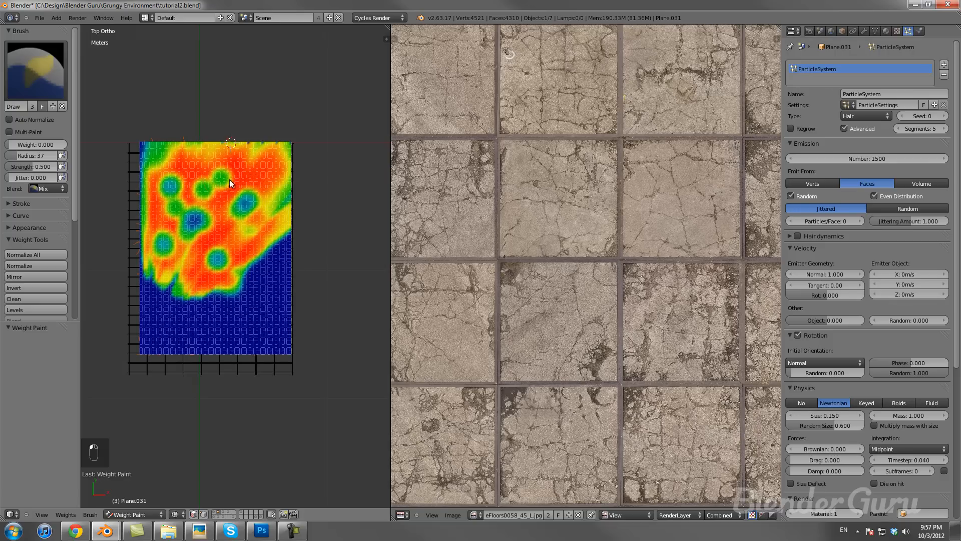
pyautogui.click(268, 208)
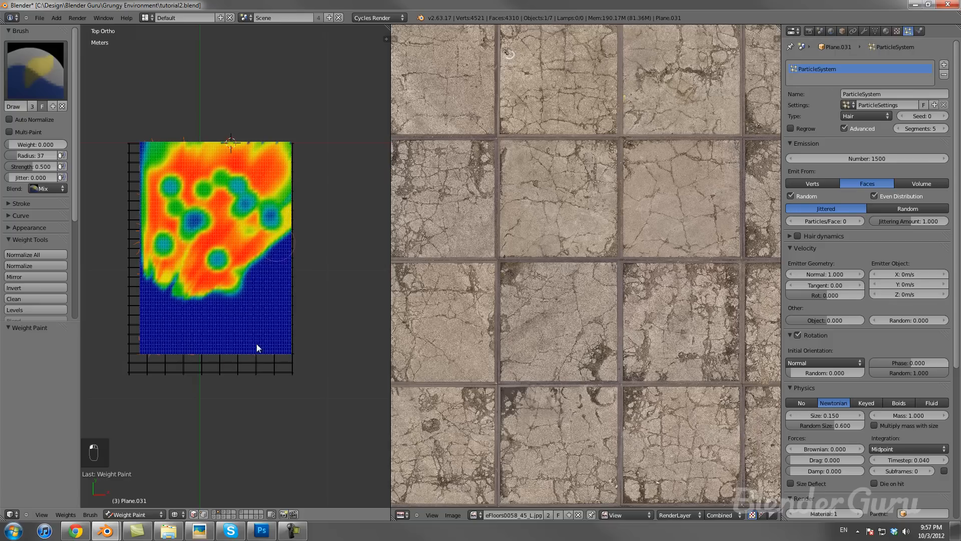
pyautogui.click(150, 514)
pyautogui.click(154, 505)
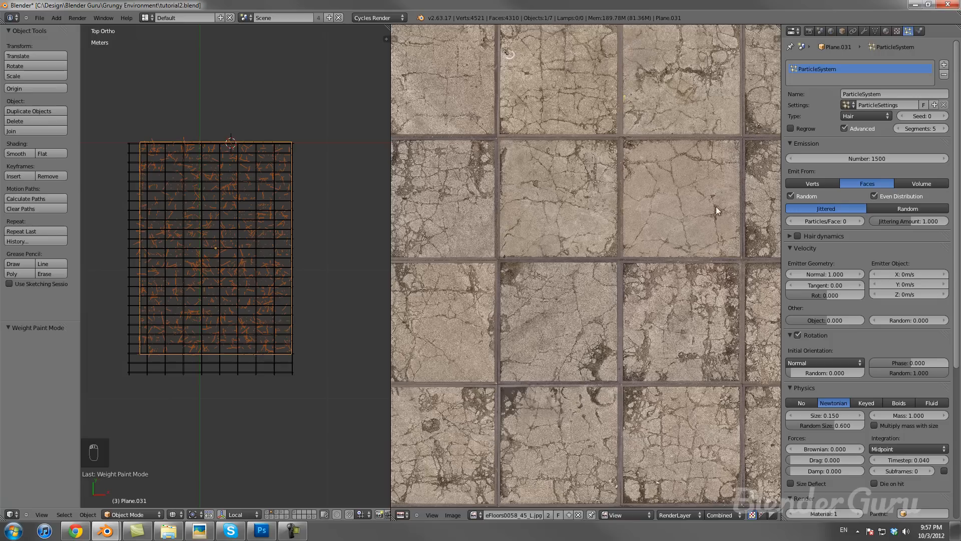
# Step: Collapse the particle Render and Display settings and assign the vertex group Group to the particle system's Density
pyautogui.press('t')
pyautogui.scroll(-10, 864, 433)
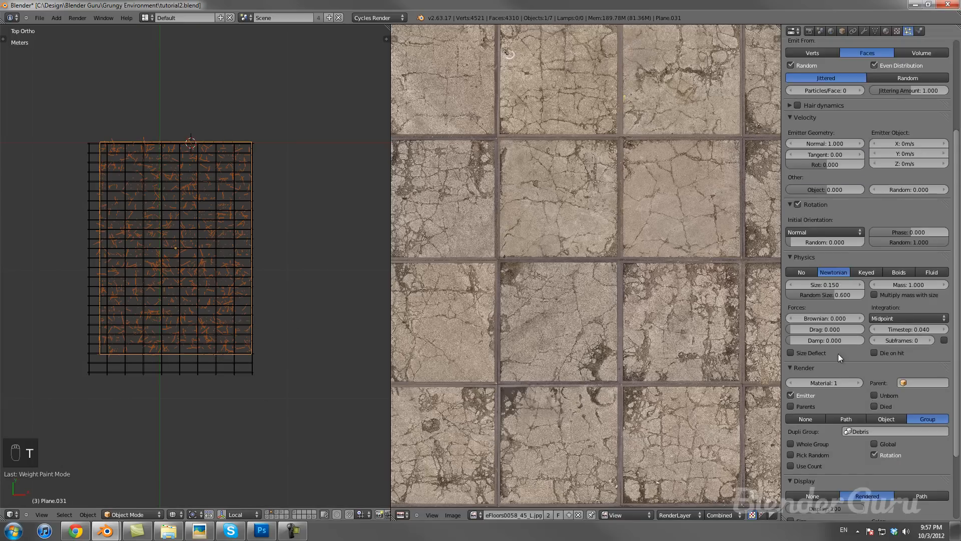
pyautogui.click(792, 393)
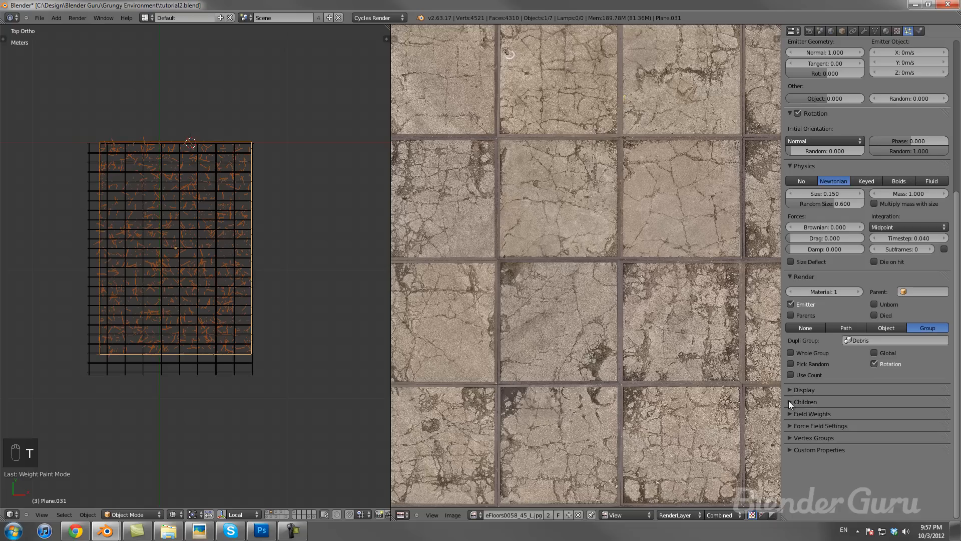
pyautogui.click(797, 277)
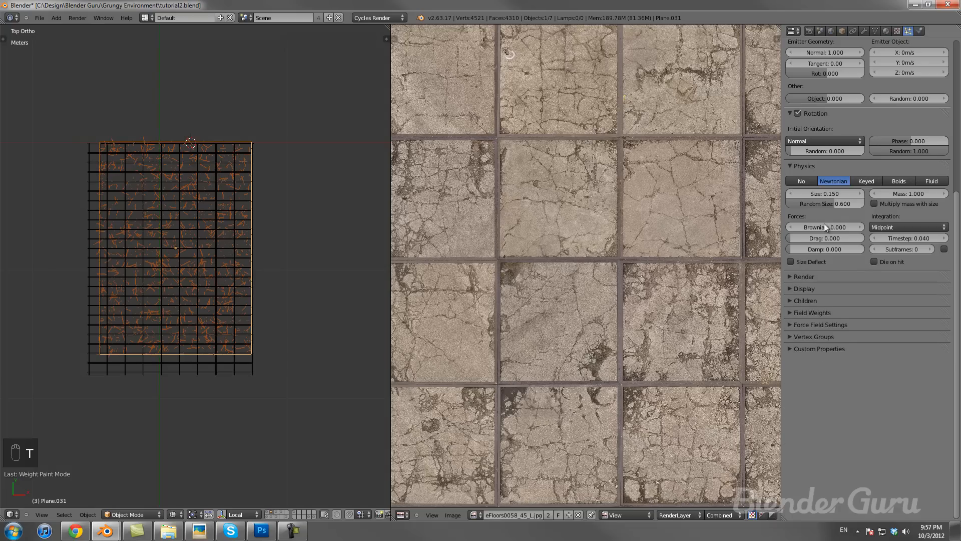
pyautogui.click(791, 337)
pyautogui.click(845, 363)
pyautogui.click(842, 377)
pyautogui.moveTo(176, 350); pyautogui.dragTo(203, 297, button='middle')
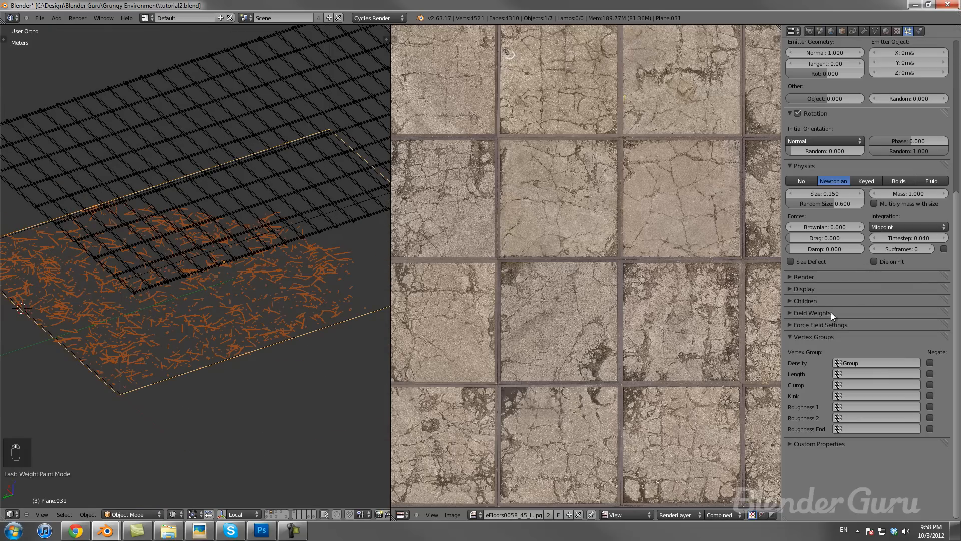
pyautogui.click(861, 361)
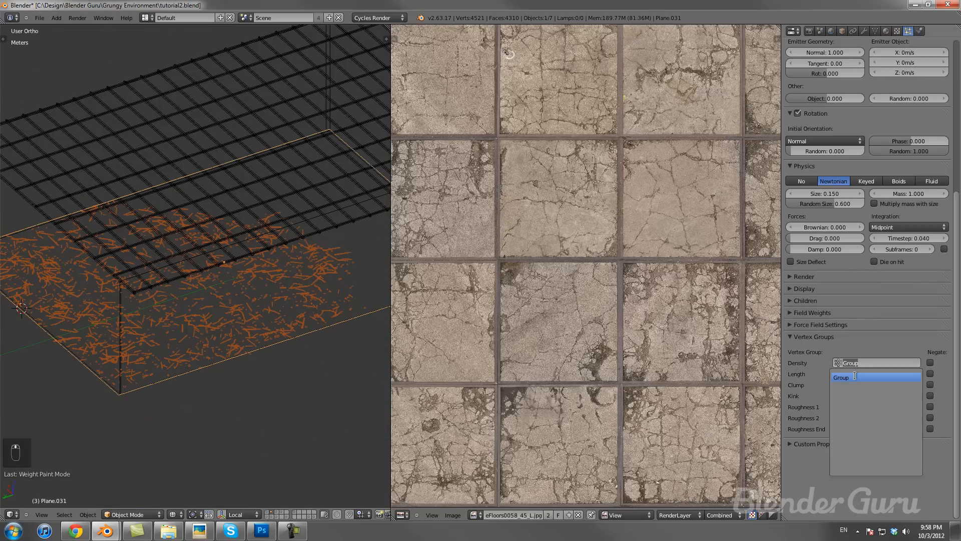
pyautogui.moveTo(297, 277); pyautogui.dragTo(262, 272, button='middle')
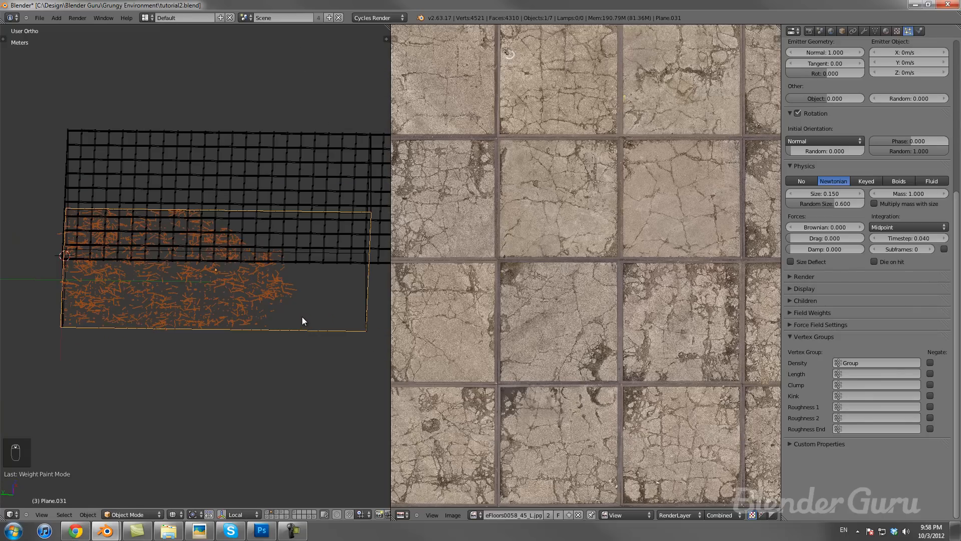
# Step: Compare the particle distribution seen from above with the floor plane's painted weight map, finishing in Object Mode
pyautogui.press('KP_7')
pyautogui.hotkey('ctrl', 'Tab')
pyautogui.hotkey('ctrl', 'Tab')
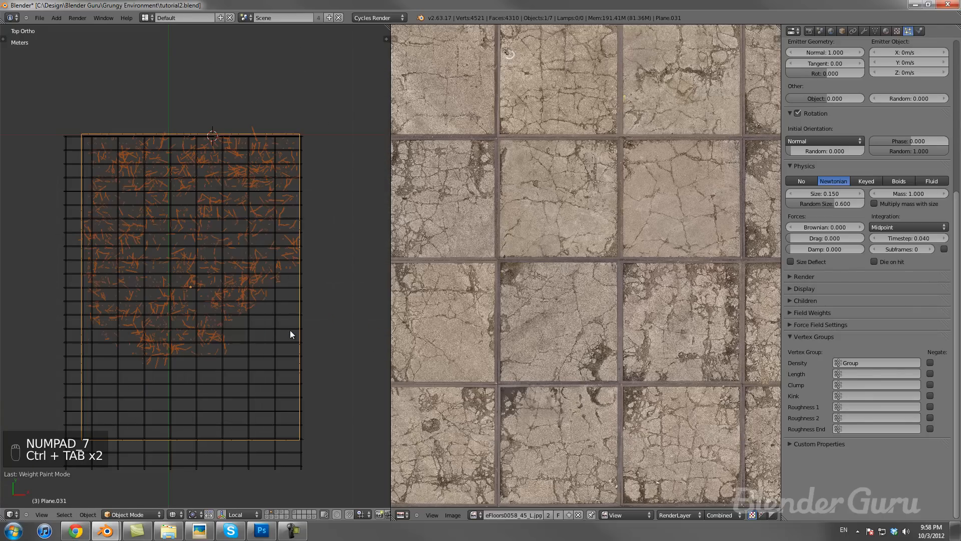
pyautogui.scroll(2, 212, 306)
pyautogui.press('t')
pyautogui.press('t')
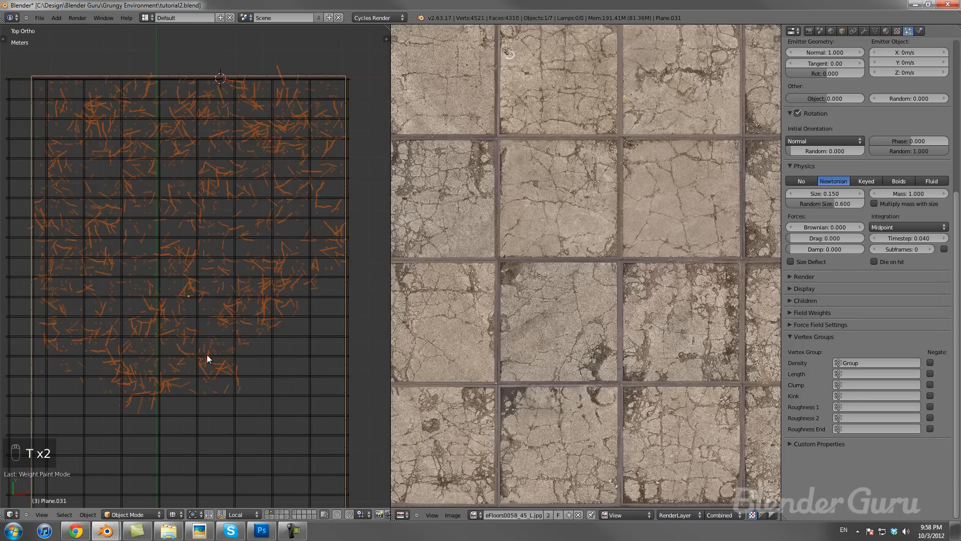
pyautogui.hotkey('ctrl', 'Tab')
pyautogui.press('t')
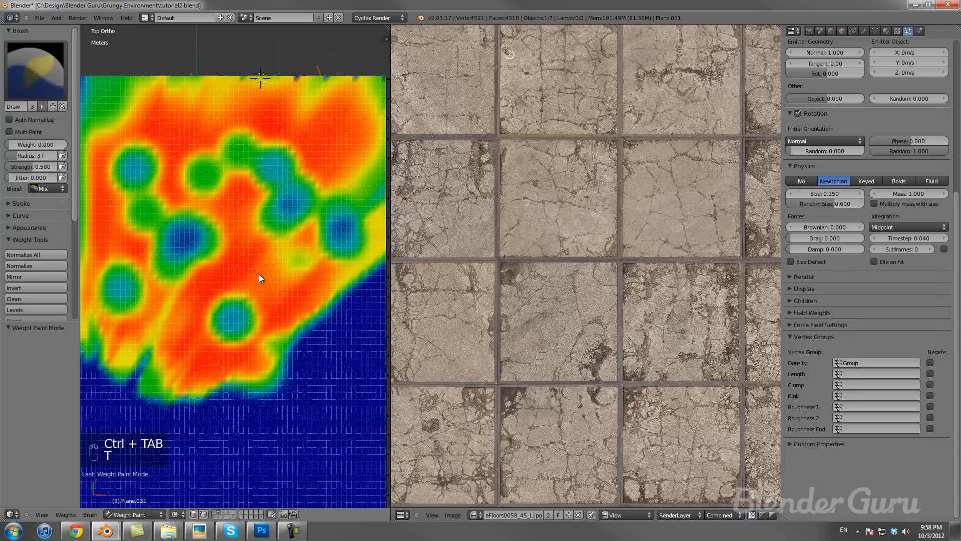
pyautogui.click(281, 277)
pyautogui.click(133, 514)
pyautogui.click(133, 504)
pyautogui.scroll(1, 246, 350)
pyautogui.click(99, 299)
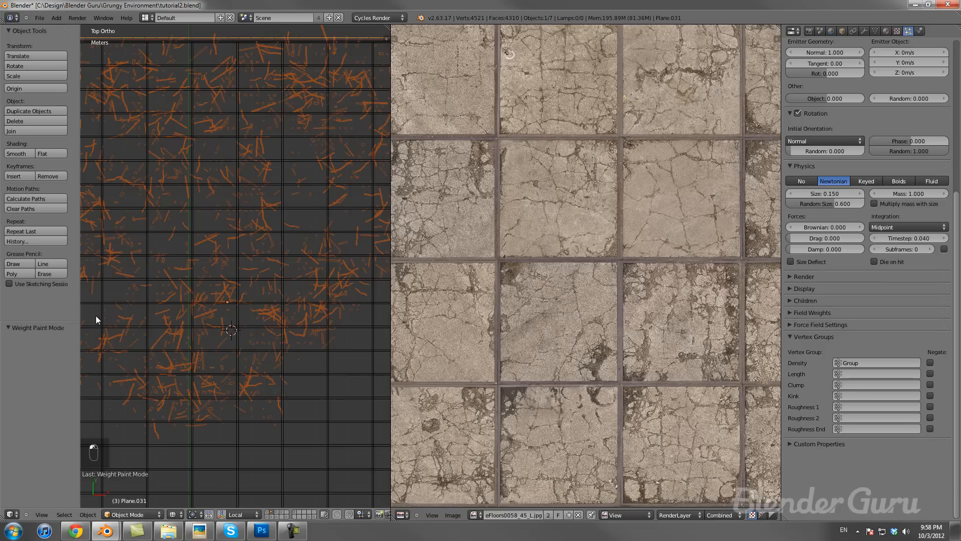
pyautogui.scroll(-2, 306, 235)
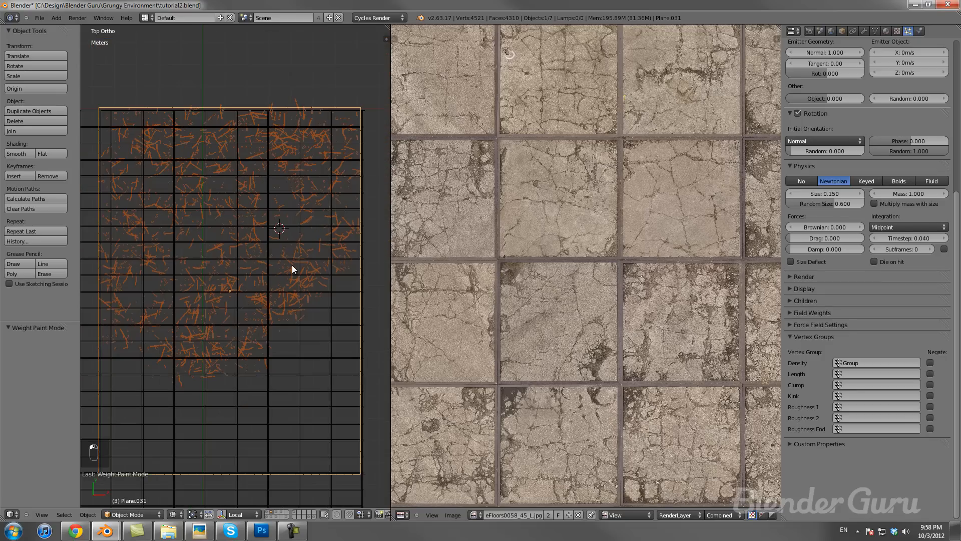
# Step: Show the scene in solid shading through the camera, toggle the selection and save the file
pyautogui.press('t')
pyautogui.press('KP_0')
pyautogui.press('z')
pyautogui.scroll(3, 291, 266)
pyautogui.press('a')
pyautogui.hotkey('ctrl', 's')
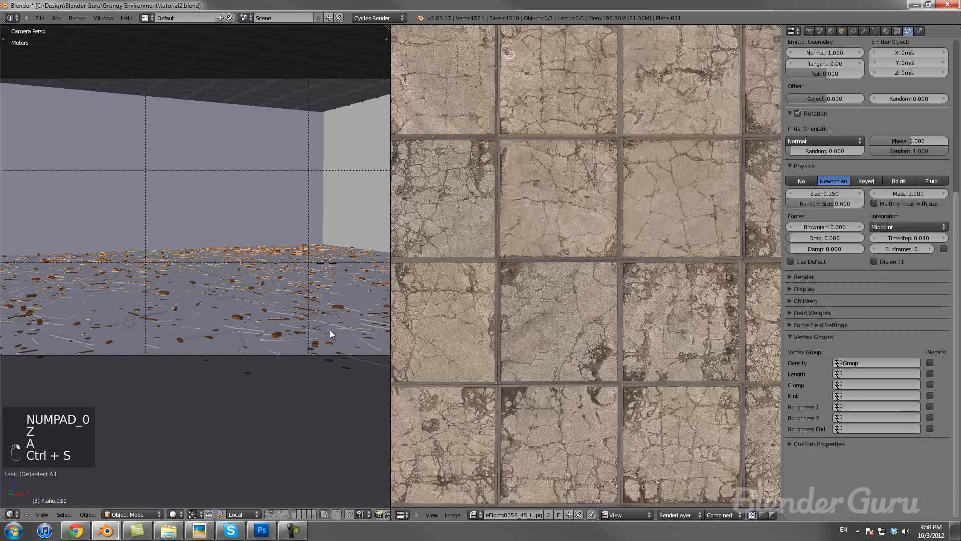
# Step: Examine the twig and leaf models on the plant layer from the front, checking each cluster of variations
pyautogui.scroll(10, 925, 77)
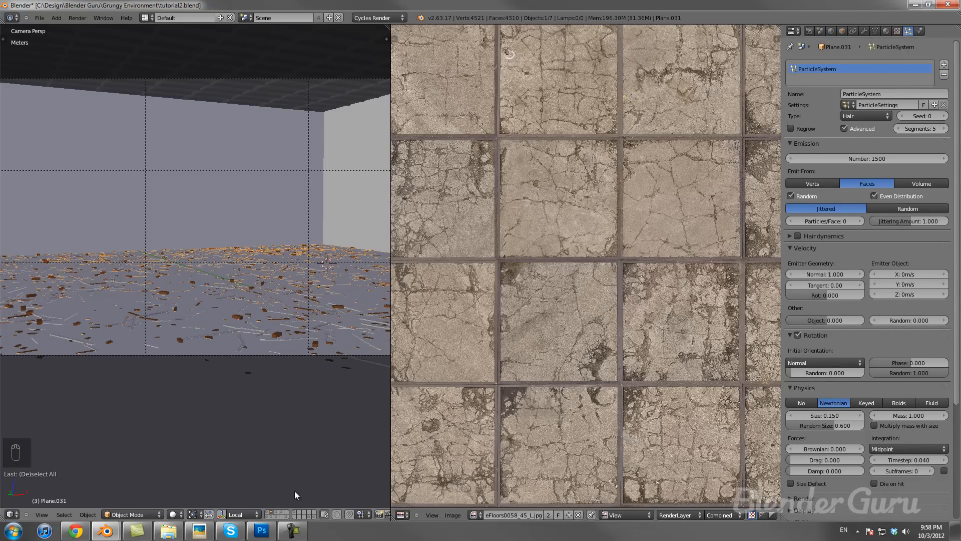
pyautogui.click(282, 516)
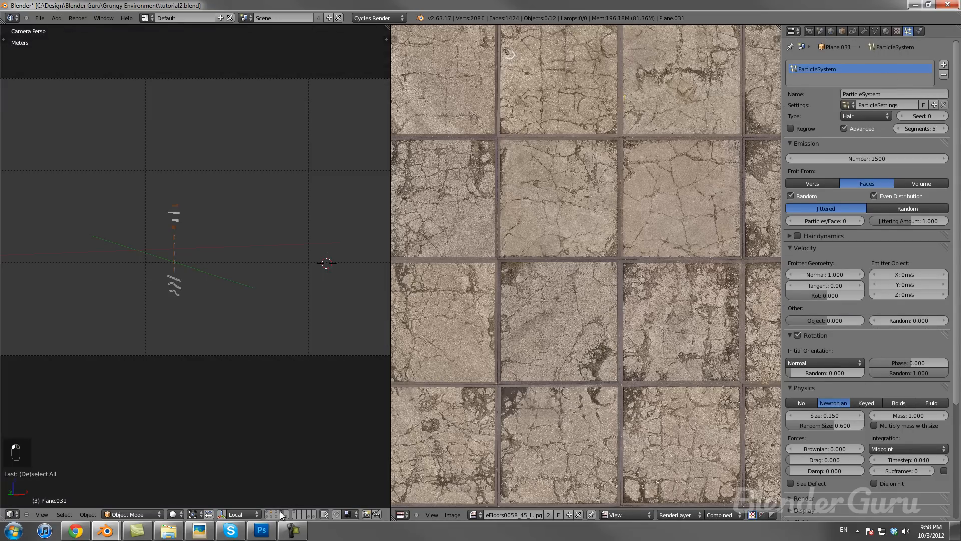
pyautogui.click(294, 512)
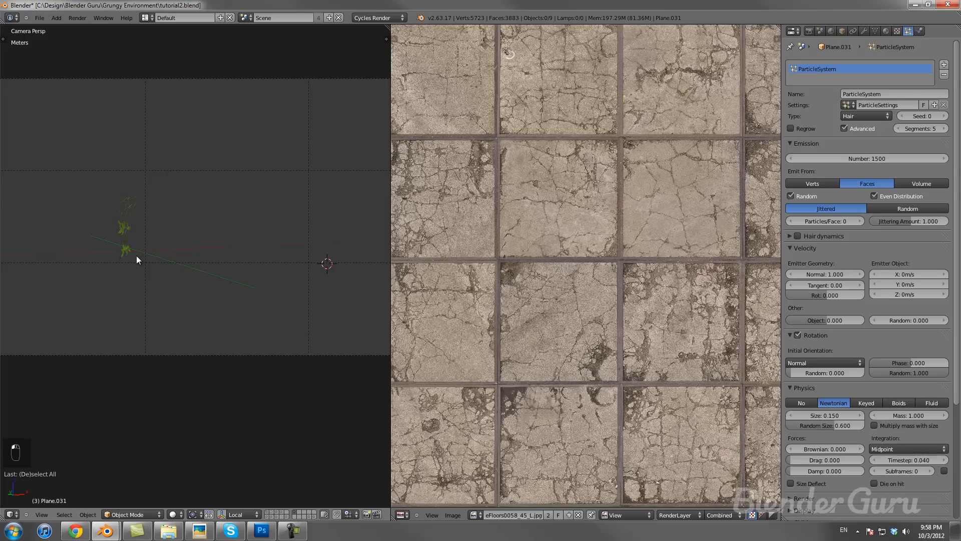
pyautogui.rightClick(135, 223)
pyautogui.press('KP_Decimal')
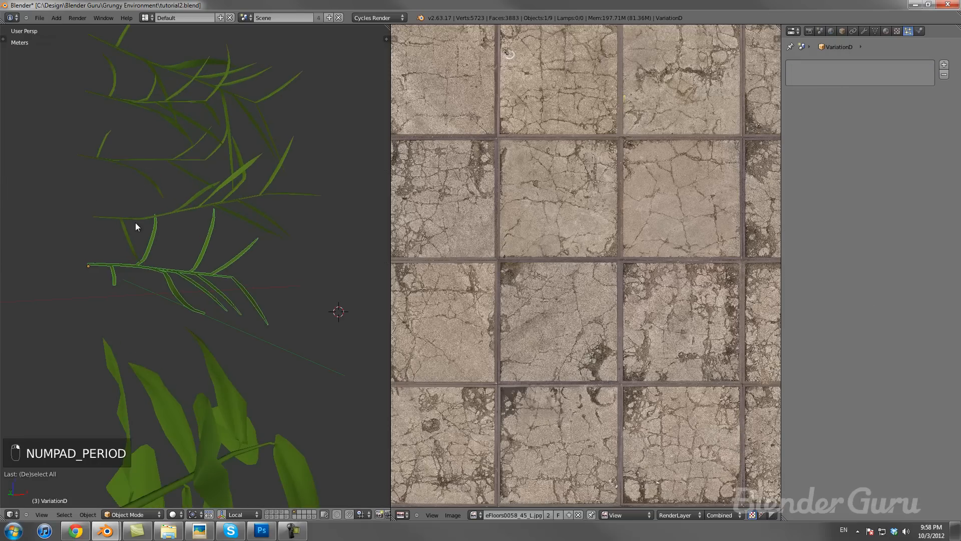
pyautogui.press('KP_1')
pyautogui.press('KP_5')
pyautogui.scroll(-3, 135, 226)
pyautogui.press('b')
pyautogui.moveTo(167, 151); pyautogui.dragTo(215, 248)
pyautogui.scroll(-2, 200, 260)
pyautogui.keyDown('shift'); pyautogui.moveTo(208, 295); pyautogui.dragTo(212, 174, button='middle'); pyautogui.keyUp('shift')
pyautogui.press('a')
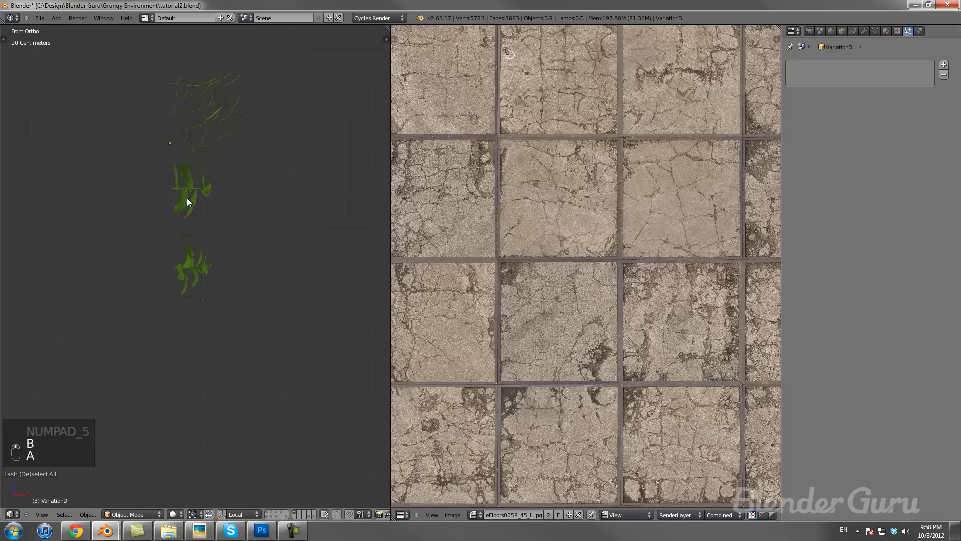
pyautogui.press('b')
pyautogui.moveTo(159, 173); pyautogui.dragTo(225, 303)
pyautogui.press('a')
pyautogui.press('b')
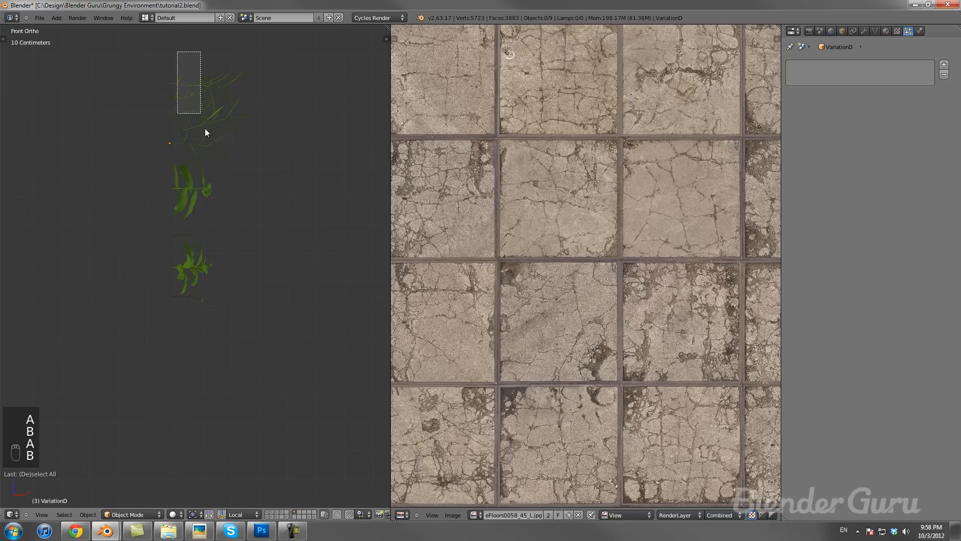
pyautogui.moveTo(176, 69); pyautogui.dragTo(211, 155)
# Step: Return to the floor layer in camera view and select the debris-covered floor plane
pyautogui.click(271, 512)
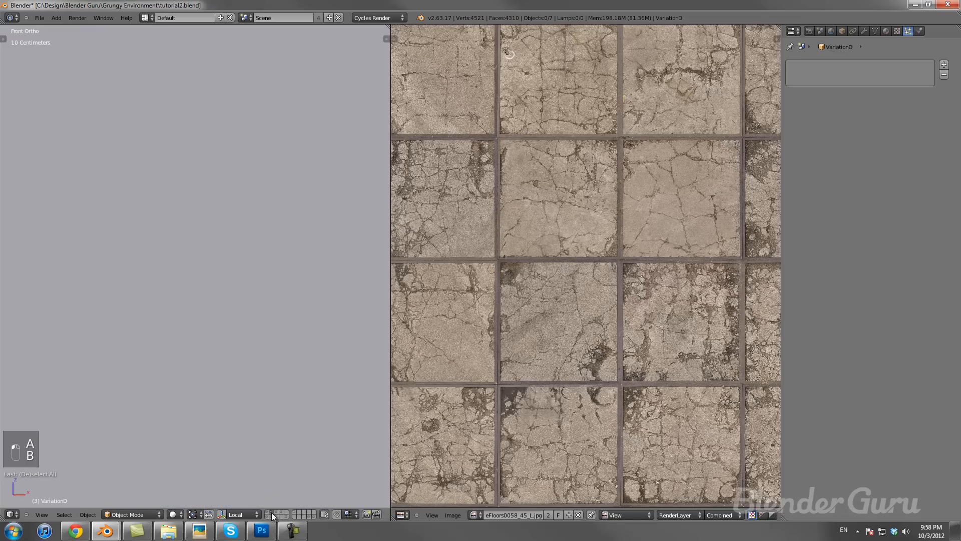
pyautogui.press('KP_0')
pyautogui.rightClick(267, 340)
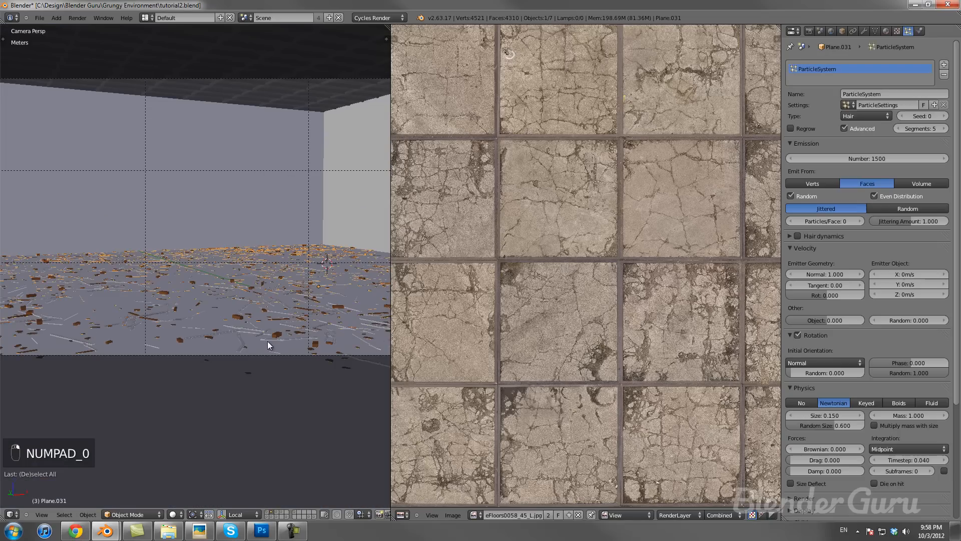
pyautogui.scroll(-3, 617, 278)
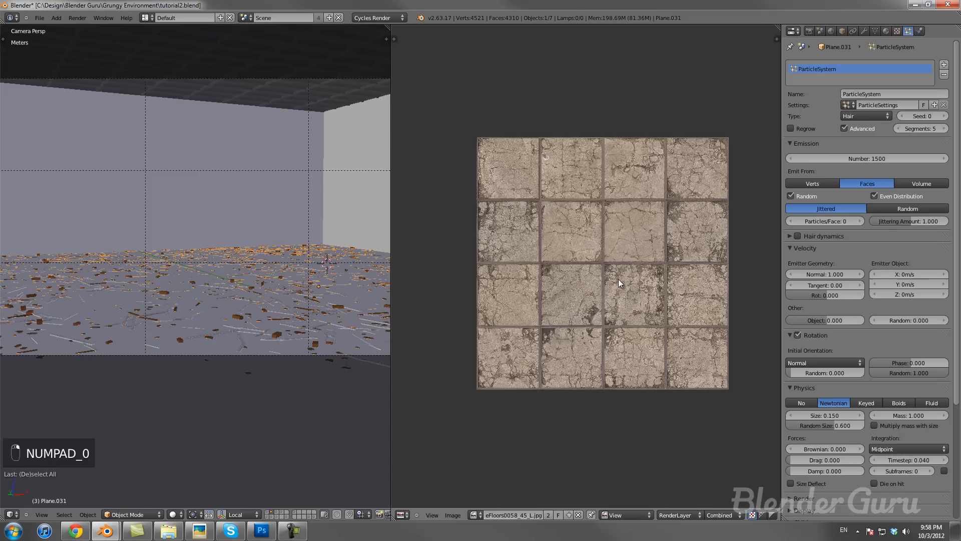
# Step: Look through the debris and other object layers, and inspect the individual twig and leaf variations on the plant layer from the front
pyautogui.click(284, 516)
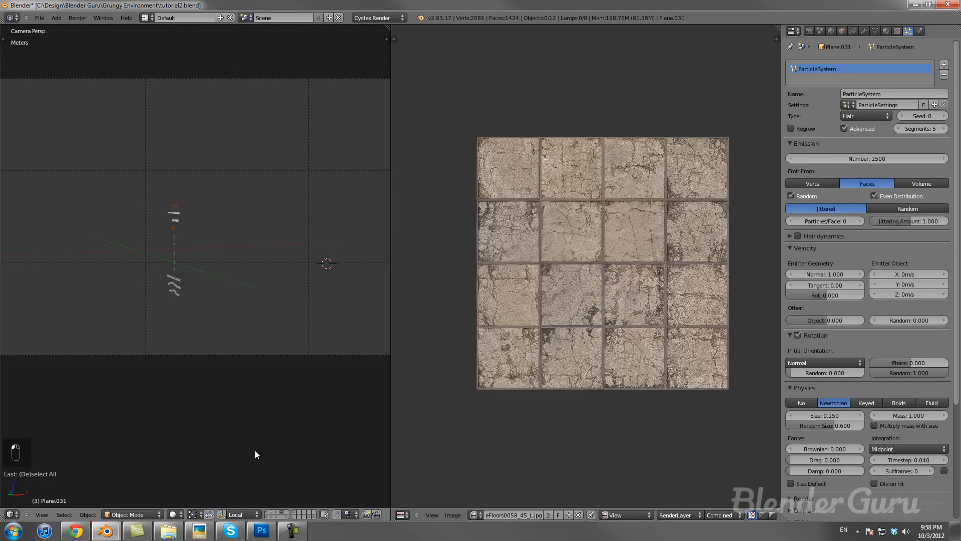
pyautogui.click(274, 511)
pyautogui.click(275, 511)
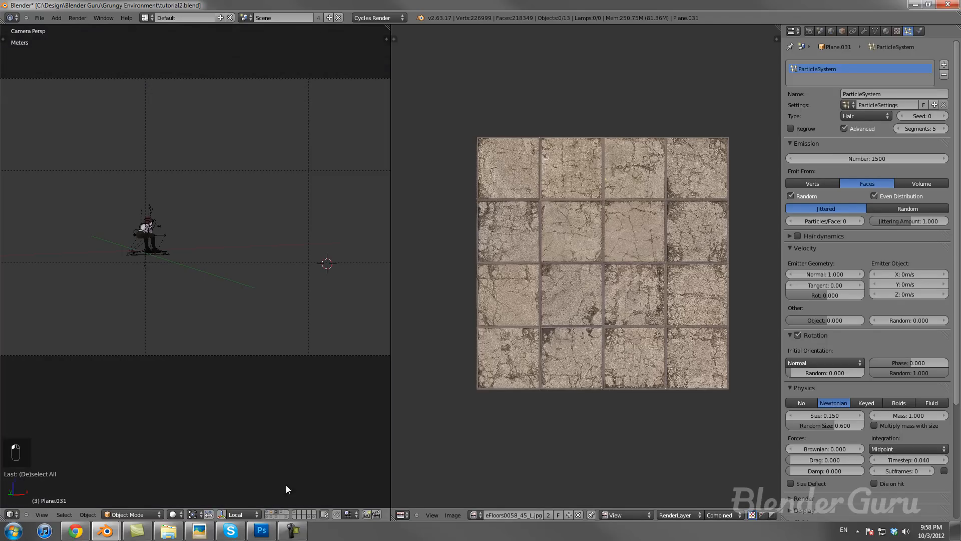
pyautogui.click(295, 514)
pyautogui.press('KP_1')
pyautogui.scroll(5, 203, 296)
pyautogui.rightClick(202, 295)
pyautogui.scroll(-3, 198, 281)
pyautogui.rightClick(215, 273)
pyautogui.keyDown('shift'); pyautogui.rightClick(232, 167); pyautogui.keyUp('shift')
pyautogui.rightClick(231, 107)
pyautogui.keyDown('shift'); pyautogui.scroll(4, 243, 155); pyautogui.keyUp('shift')
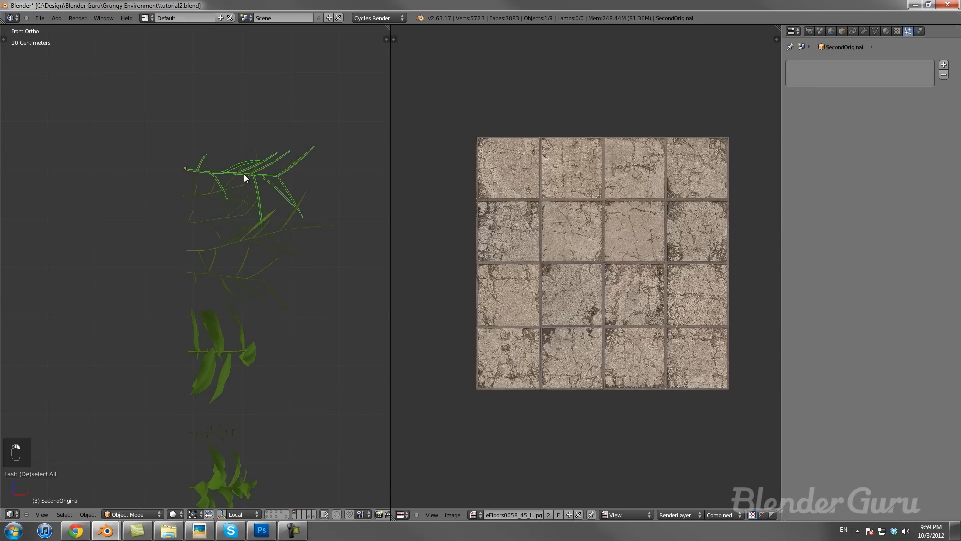
pyautogui.keyDown('shift'); pyautogui.scroll(-3, 241, 210); pyautogui.keyUp('shift')
pyautogui.rightClick(220, 273)
pyautogui.keyDown('shift'); pyautogui.scroll(-2, 217, 287); pyautogui.keyUp('shift')
pyautogui.rightClick(216, 324)
pyautogui.rightClick(219, 135)
pyautogui.rightClick(221, 87)
pyautogui.rightClick(223, 56)
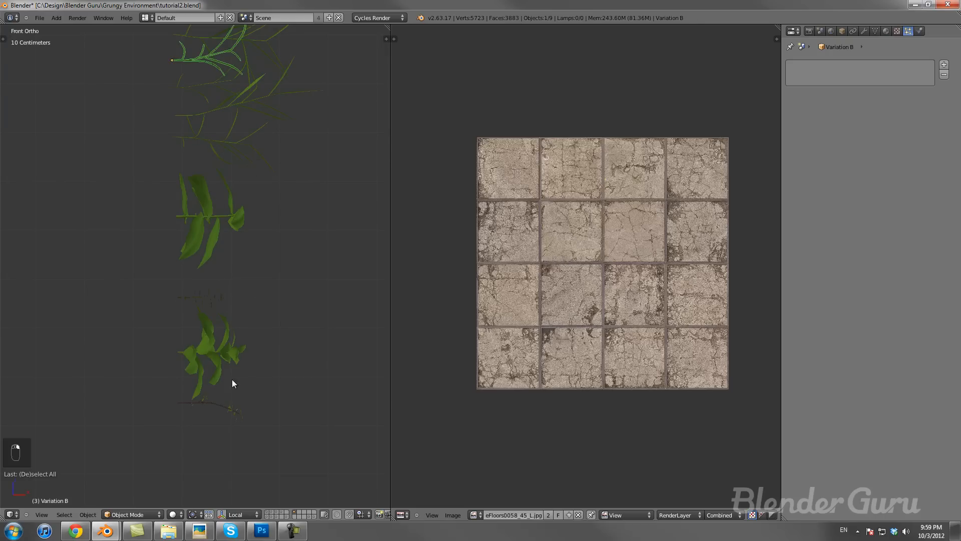
pyautogui.rightClick(233, 409)
pyautogui.rightClick(215, 369)
pyautogui.rightClick(214, 296)
pyautogui.rightClick(211, 236)
pyautogui.rightClick(217, 145)
# Step: Display the furniture and beams layer together with the room and debris floor layers in camera view
pyautogui.press('Right')
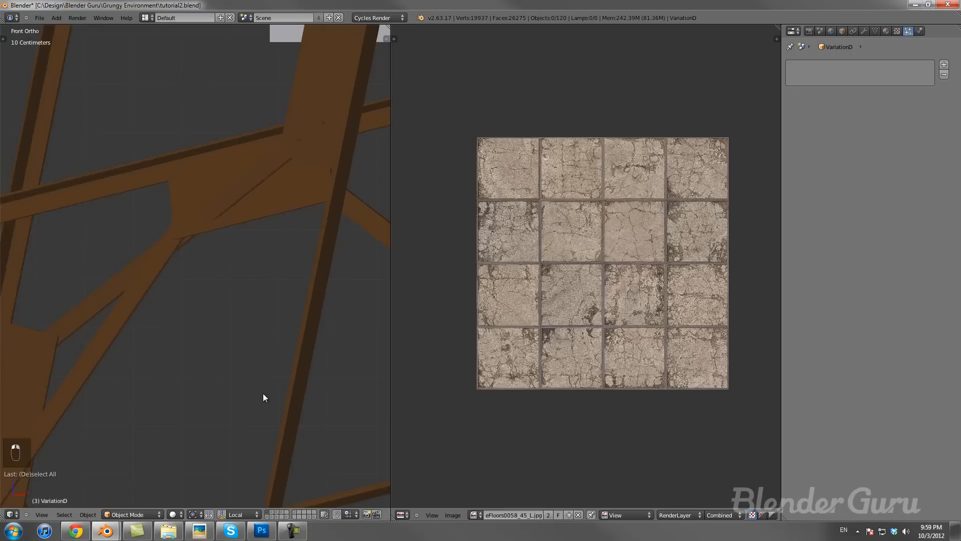
pyautogui.press('KP_0')
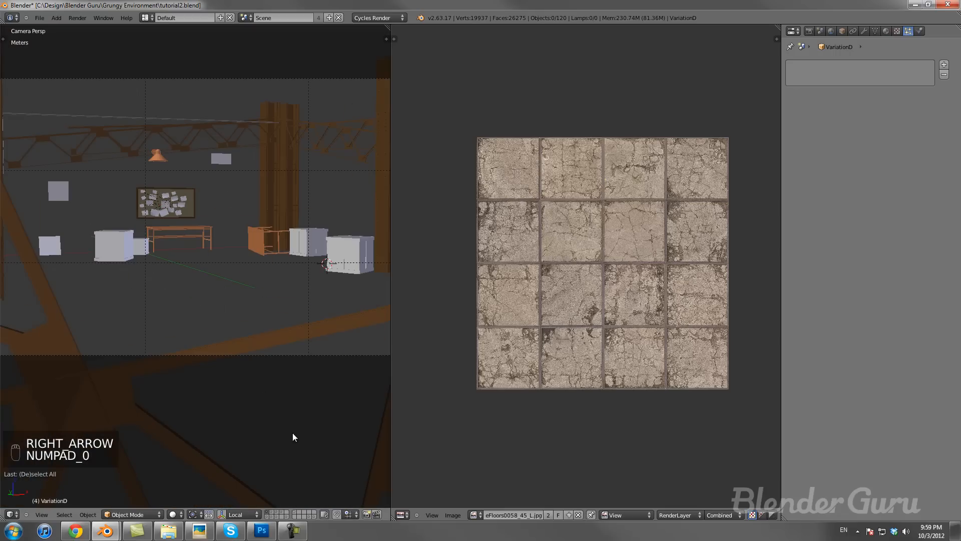
pyautogui.keyDown('shift'); pyautogui.click(272, 511); pyautogui.keyUp('shift')
pyautogui.keyDown('shift'); pyautogui.click(273, 514); pyautogui.keyUp('shift')
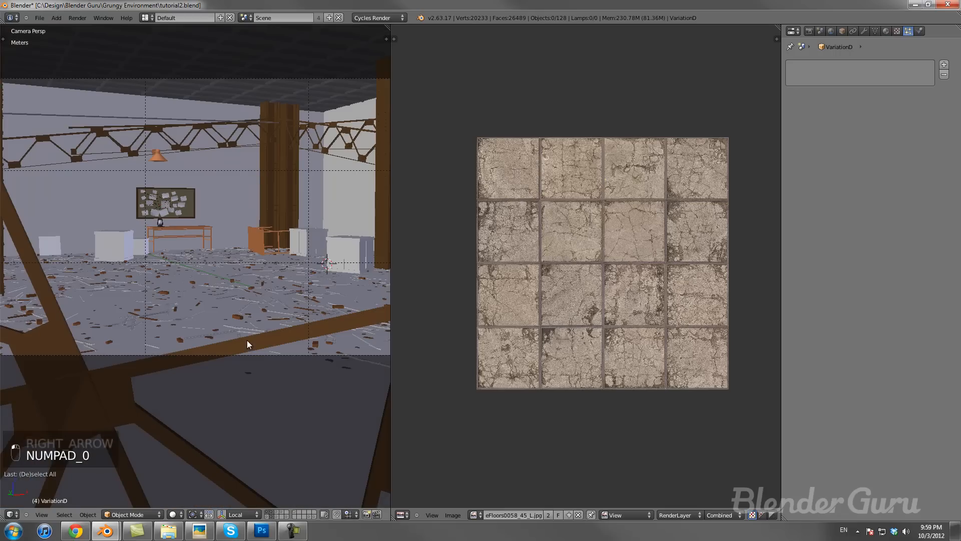
# Step: Add a second particle system to the floor plane, assign the existing ParticleSettings to it and collapse its Vertex Groups settings
pyautogui.rightClick(258, 316)
pyautogui.click(943, 66)
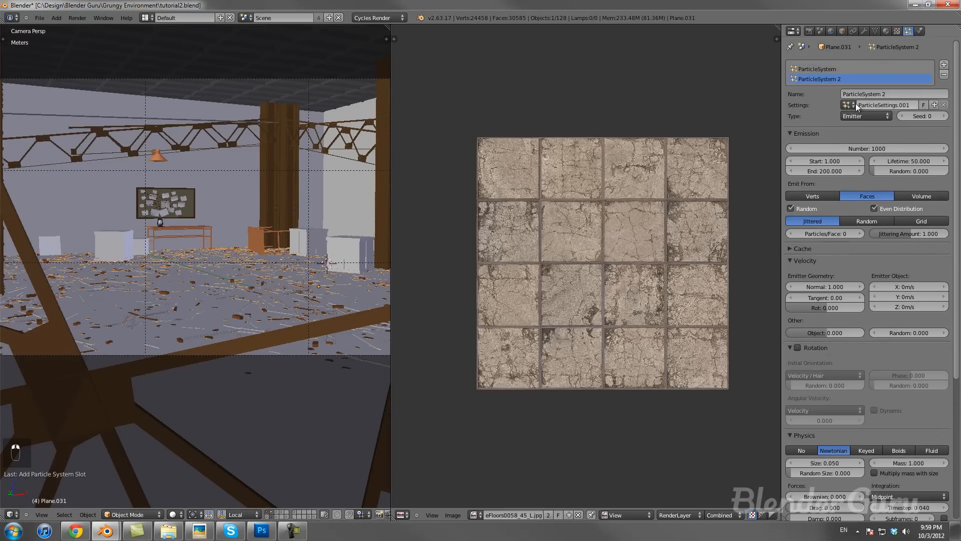
pyautogui.click(851, 106)
pyautogui.click(903, 121)
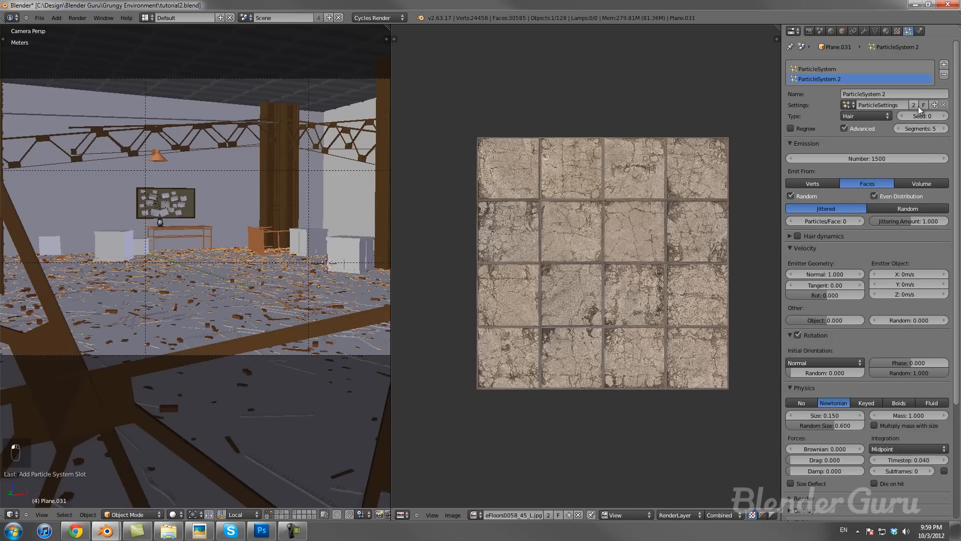
pyautogui.scroll(-8, 893, 340)
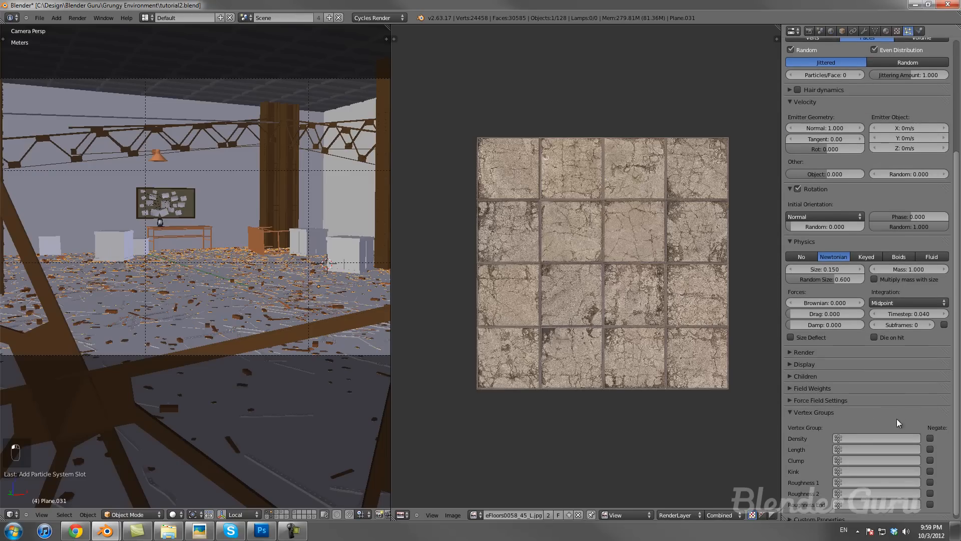
pyautogui.click(791, 395)
pyautogui.click(791, 396)
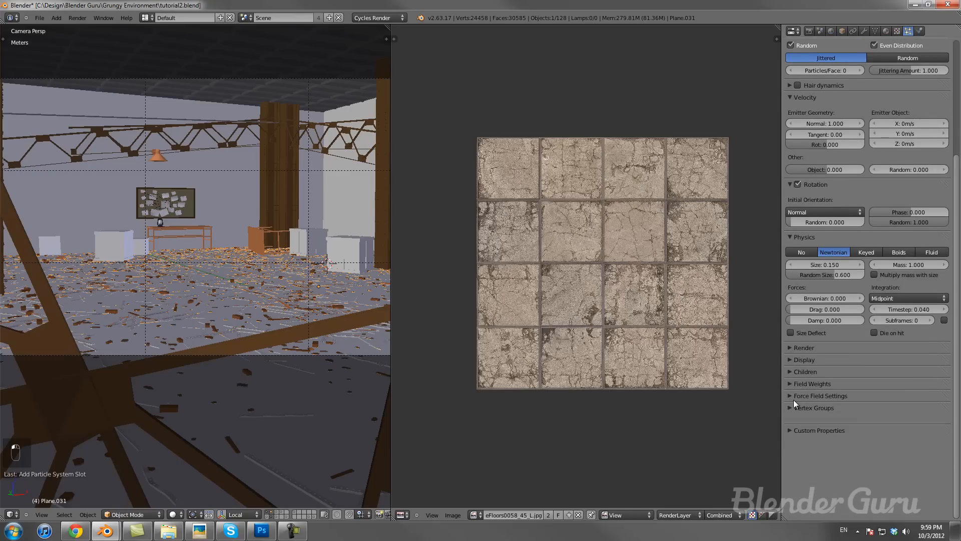
# Step: Set the second particle system to render instances of the Plants group
pyautogui.click(797, 347)
pyautogui.click(900, 411)
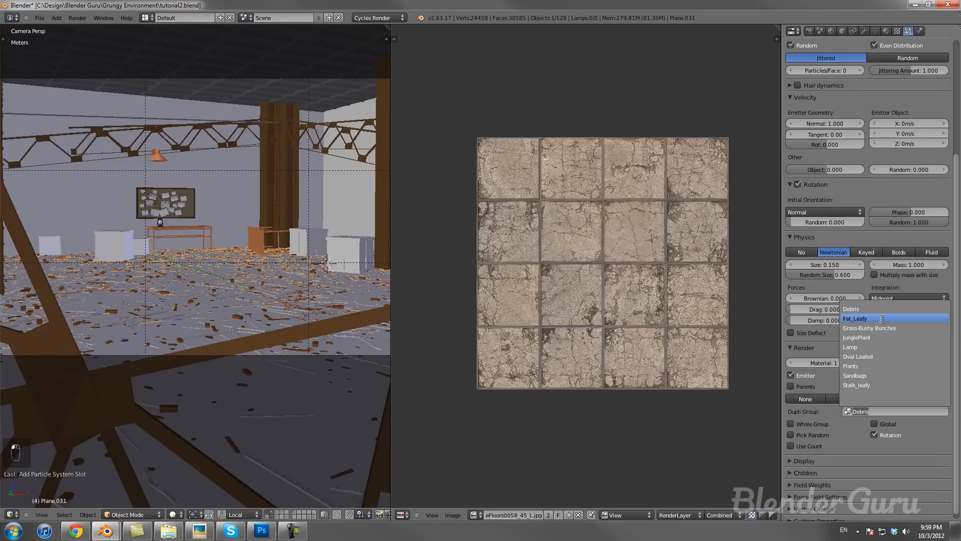
pyautogui.click(851, 365)
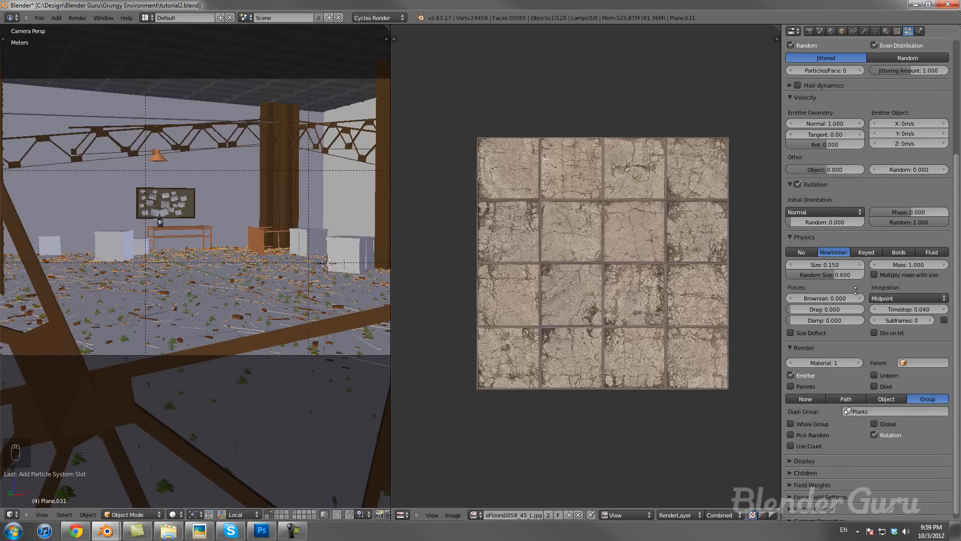
# Step: Increase the plant particles' physics size to 0.300
pyautogui.scroll(8, 847, 278)
pyautogui.scroll(-5, 847, 278)
pyautogui.click(852, 316)
pyautogui.click(851, 315)
pyautogui.click(852, 315)
pyautogui.click(852, 316)
pyautogui.click(852, 315)
pyautogui.click(852, 316)
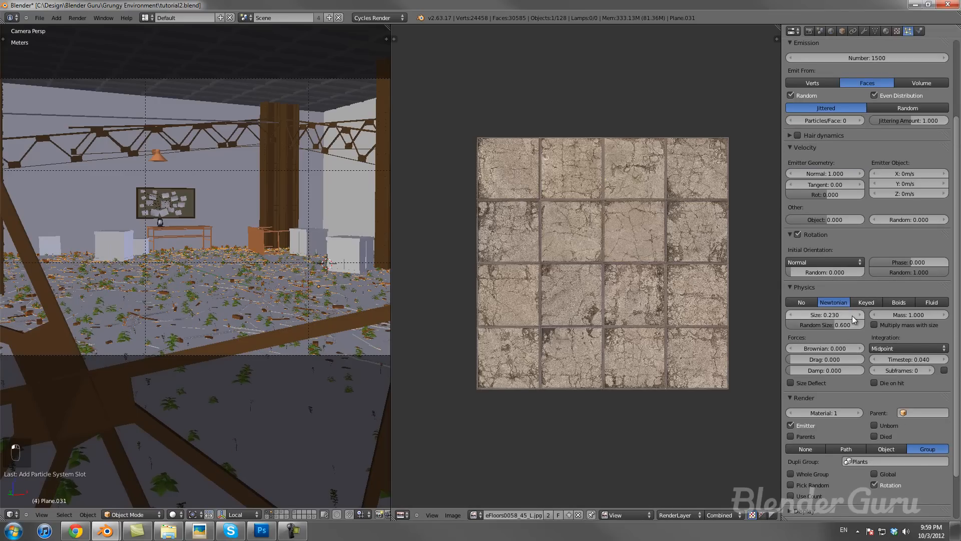
pyautogui.click(852, 315)
pyautogui.click(852, 315)
pyautogui.click(852, 315)
pyautogui.click(852, 315)
pyautogui.click(852, 315)
# Step: Set the plant particle system's emission number to 600
pyautogui.scroll(3, 856, 100)
pyautogui.scroll(3, 881, 128)
pyautogui.click(871, 146)
pyautogui.write('30')
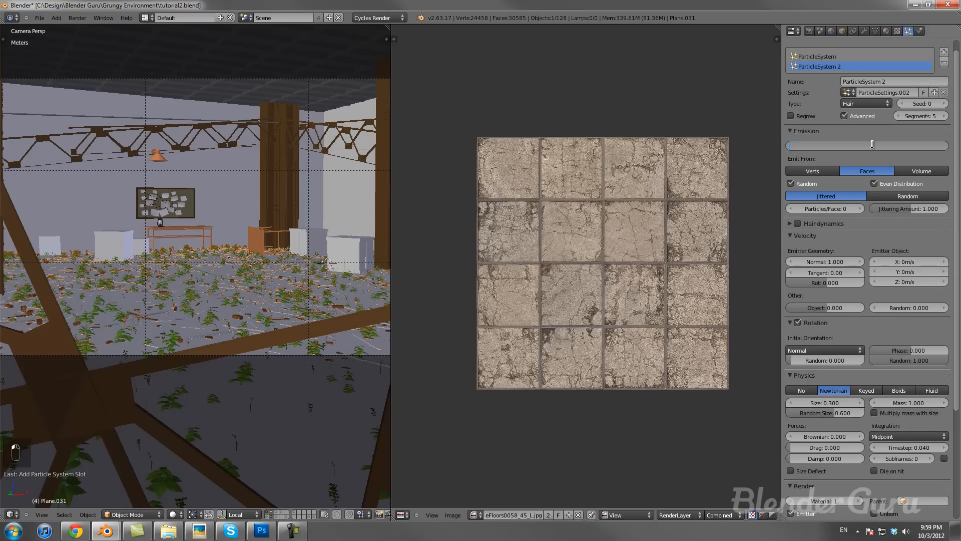
pyautogui.press('Return')
pyautogui.scroll(-5, 878, 297)
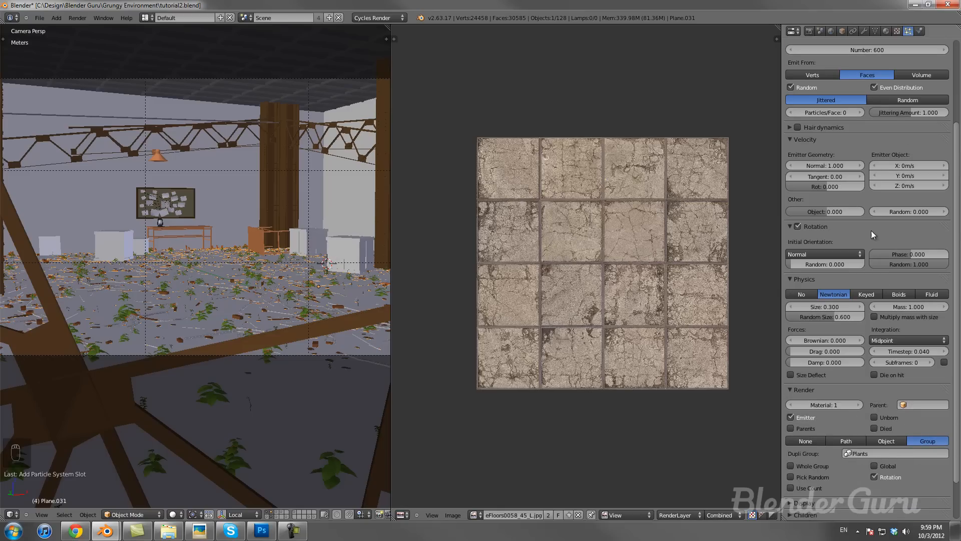
# Step: Add a third particle system to the floor plane and assign the existing ParticleSettings to it
pyautogui.scroll(5, 854, 320)
pyautogui.click(944, 65)
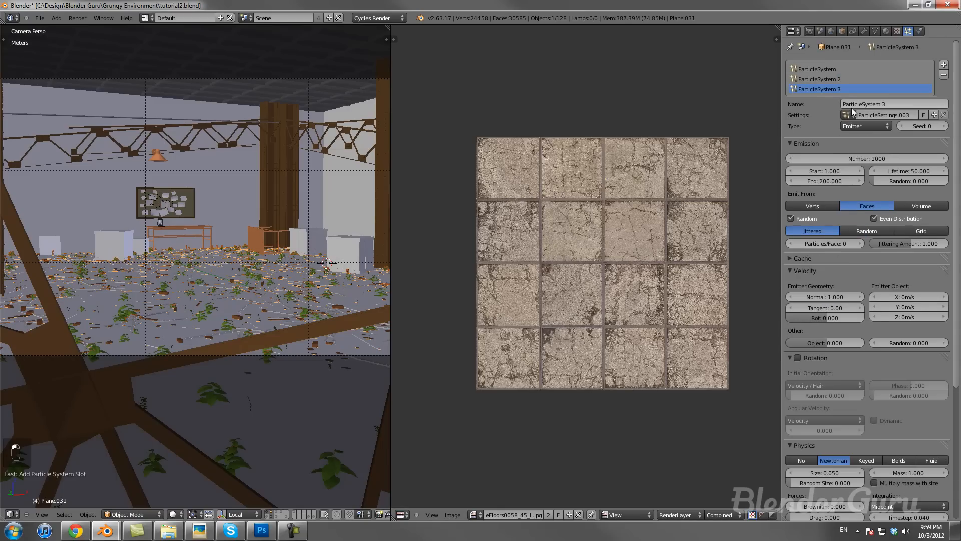
pyautogui.click(847, 115)
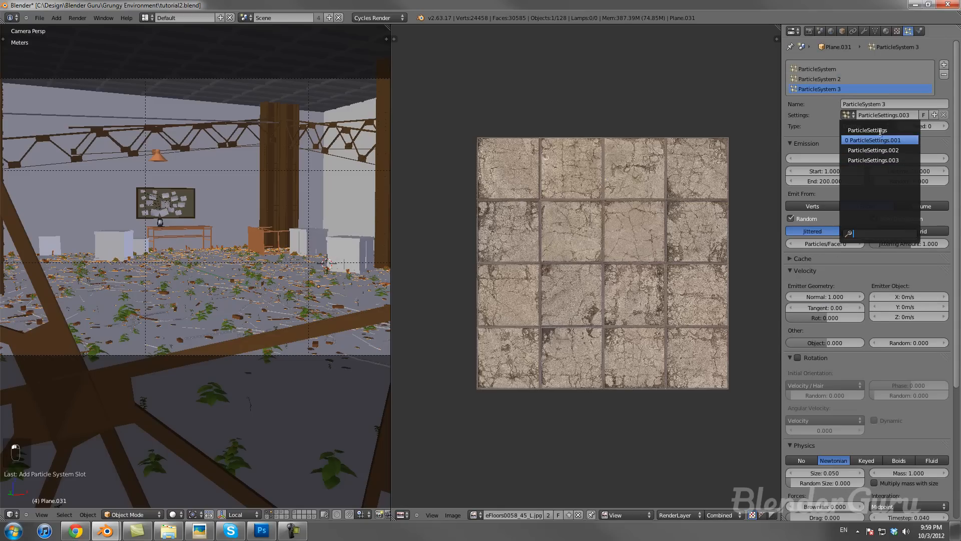
pyautogui.click(880, 130)
pyautogui.click(876, 167)
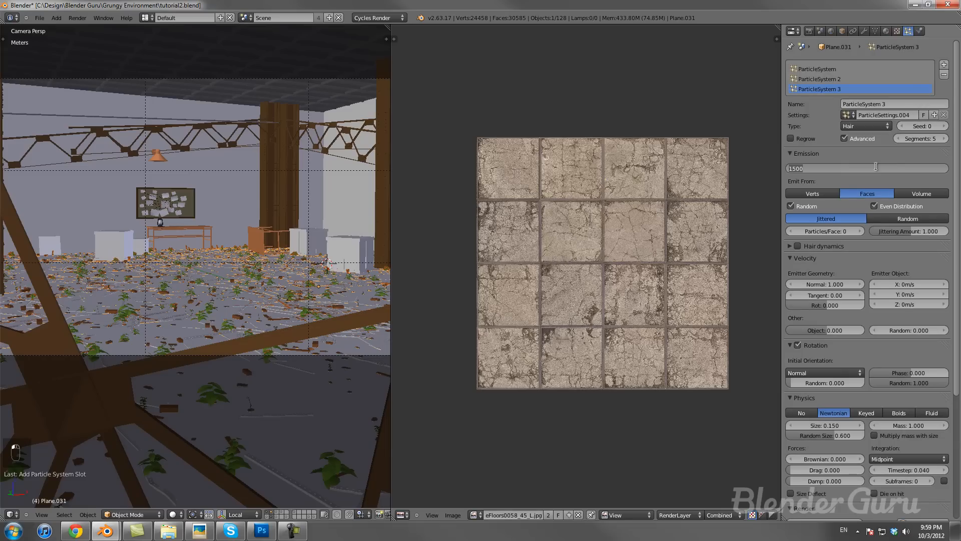
pyautogui.press('Return')
# Step: Make the third particle system render the Grass-Bushy Bunches group with an emission number of 7000
pyautogui.scroll(-8, 871, 295)
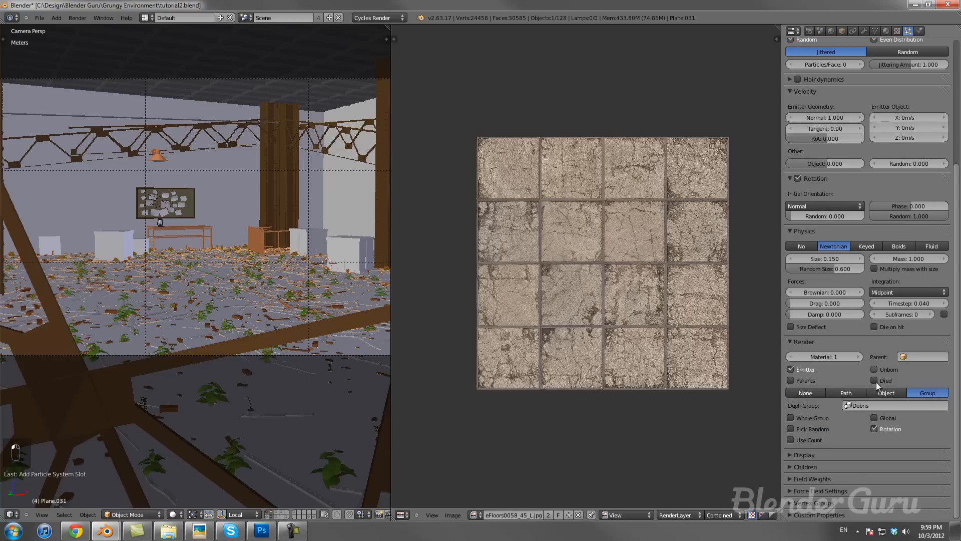
pyautogui.click(869, 404)
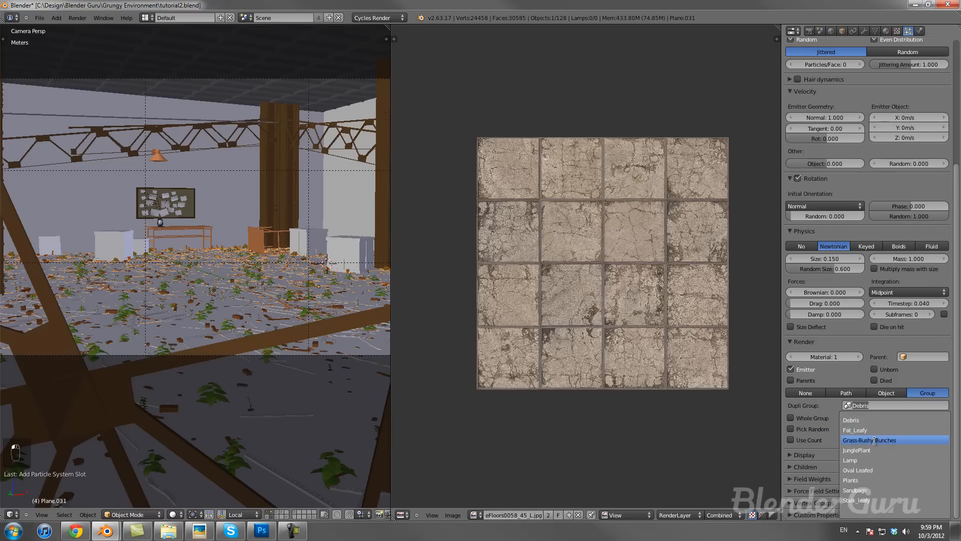
pyautogui.click(875, 431)
pyautogui.scroll(8, 868, 240)
pyautogui.click(876, 165)
pyautogui.write('7000')
pyautogui.press('Return')
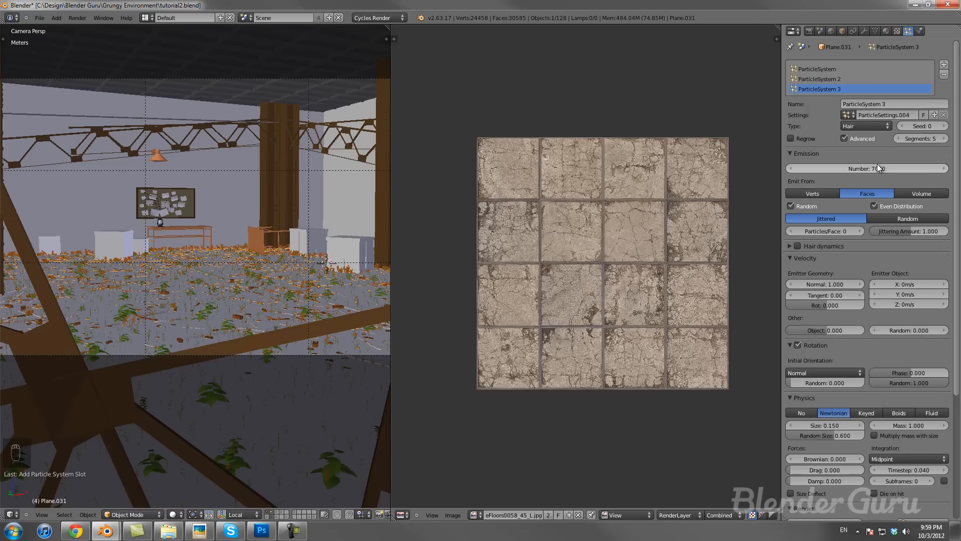
# Step: Assign the vertex group named Group as the density of the grass particle system
pyautogui.scroll(-7, 806, 497)
pyautogui.click(807, 502)
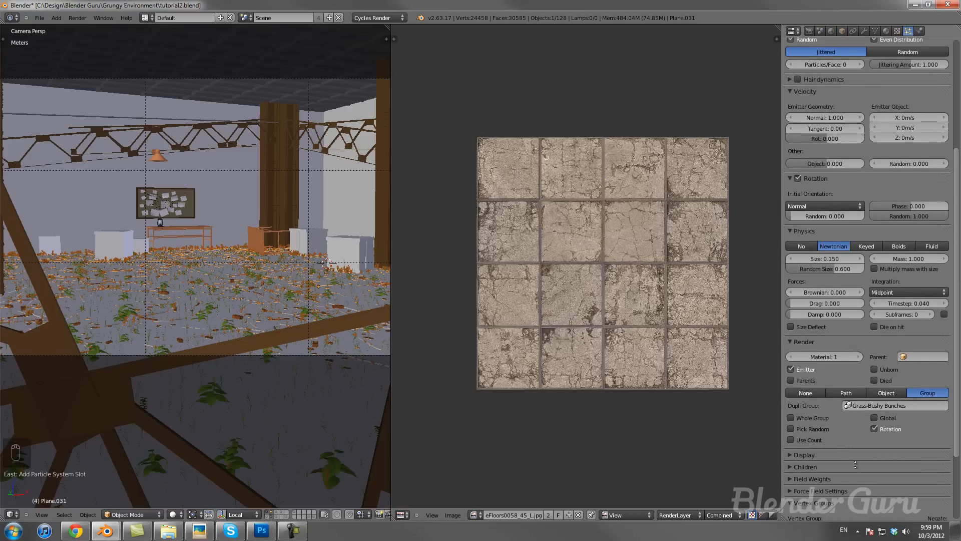
pyautogui.scroll(-5, 826, 481)
pyautogui.click(876, 441)
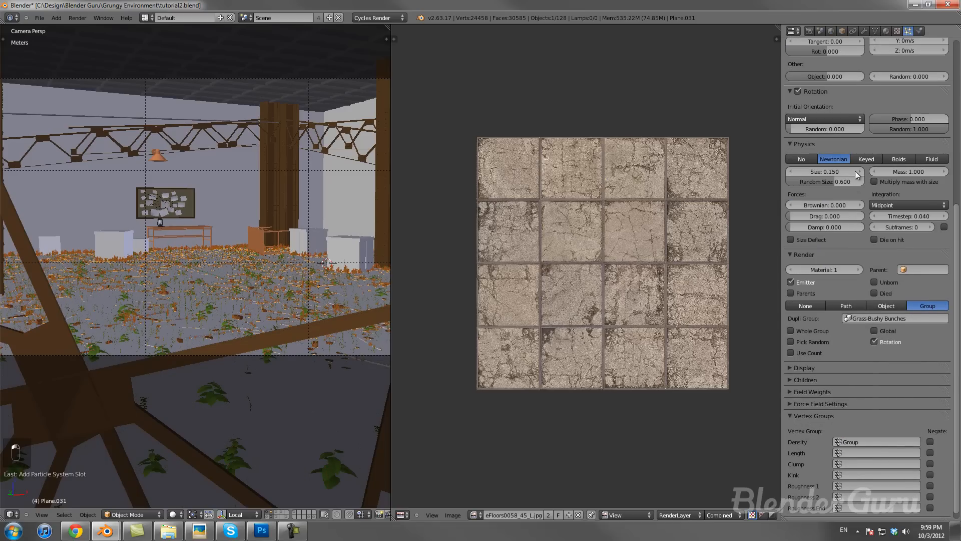
# Step: Switch to the plants particle system and use the vertex group named Group for its density
pyautogui.moveTo(856, 173); pyautogui.dragTo(858, 426, button='middle')
pyautogui.click(833, 77)
pyautogui.scroll(-12, 865, 423)
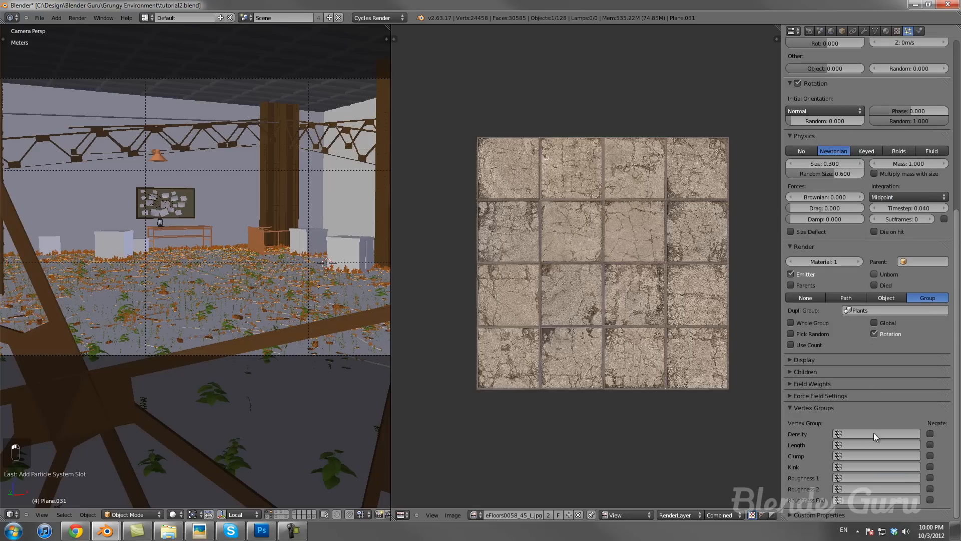
pyautogui.click(848, 433)
pyautogui.click(803, 334)
# Step: Return to the grass particle system and set its physics size to 0.3
pyautogui.scroll(12, 802, 335)
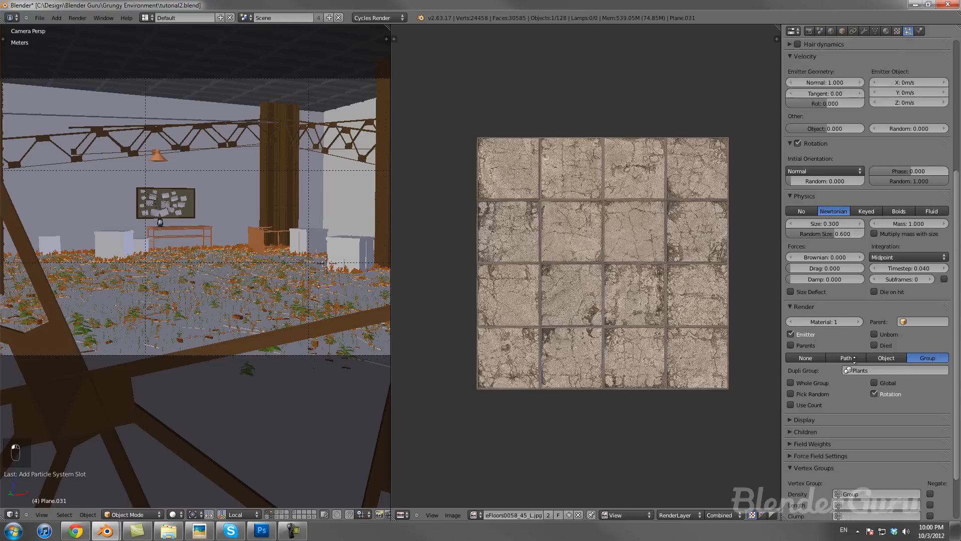
pyautogui.click(851, 88)
pyautogui.scroll(-6, 915, 410)
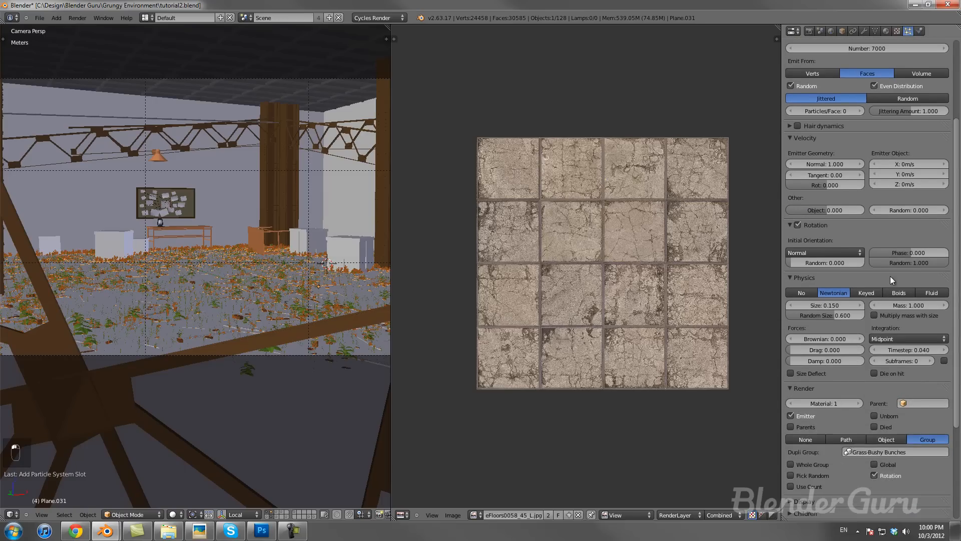
pyautogui.click(841, 304)
pyautogui.press('BackSpace')
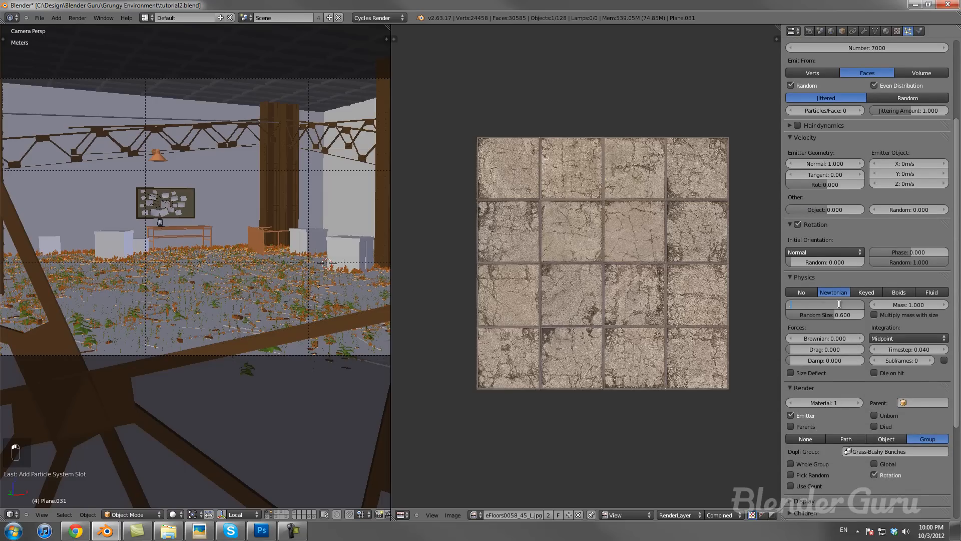
pyautogui.write('.3')
pyautogui.press('Return')
pyautogui.scroll(3, 179, 308)
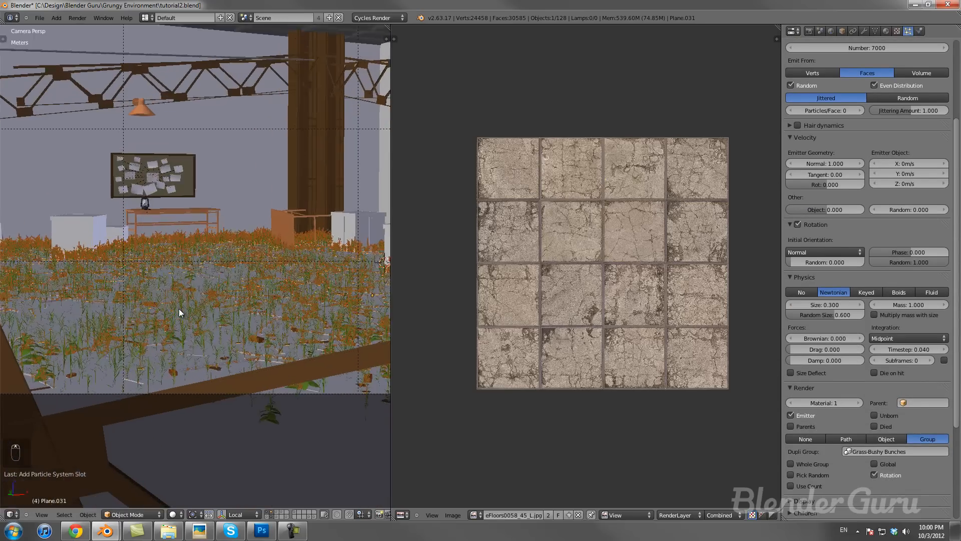
# Step: Raise the grass particles' size to 0.4 and deselect everything in the scene
pyautogui.click(831, 303)
pyautogui.write('.4')
pyautogui.press('Return')
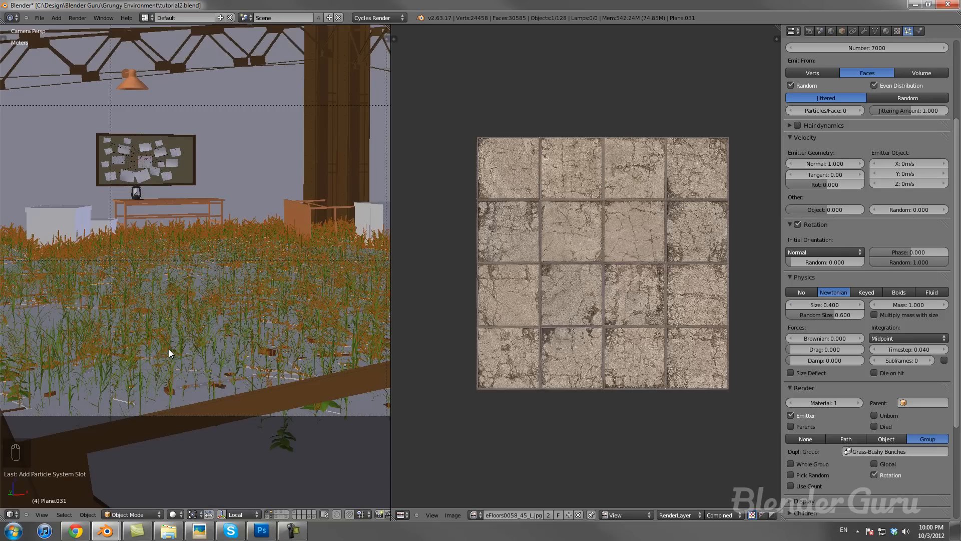
pyautogui.press('a')
pyautogui.scroll(-2, 195, 319)
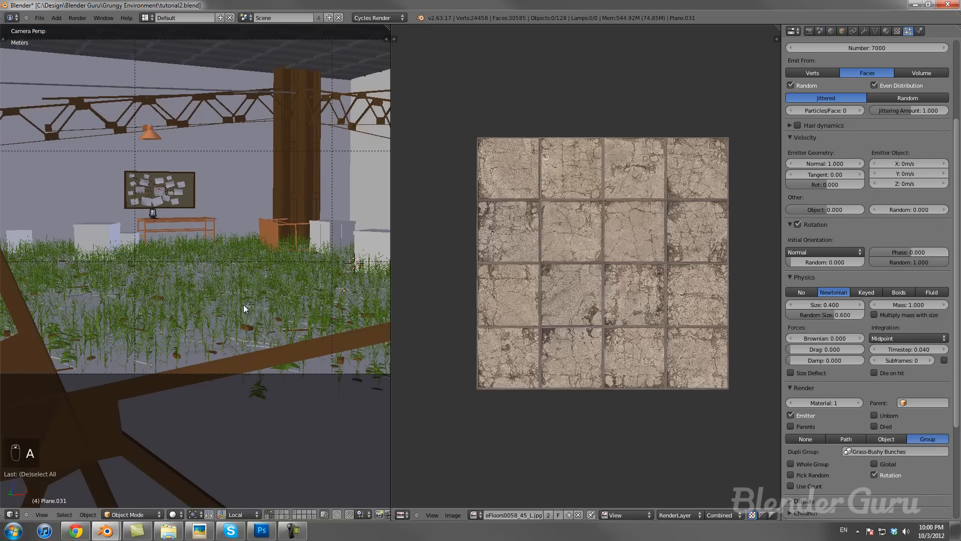
pyautogui.scroll(-1, 250, 310)
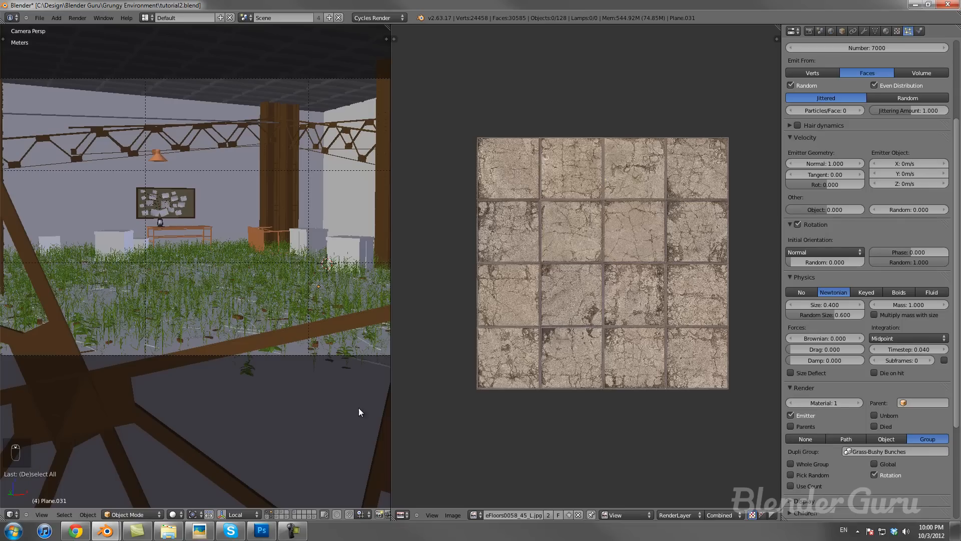
# Step: Save the file and also display the layers with the character, the ceiling grid and lamps, and the doorway wall
pyautogui.click(115, 446)
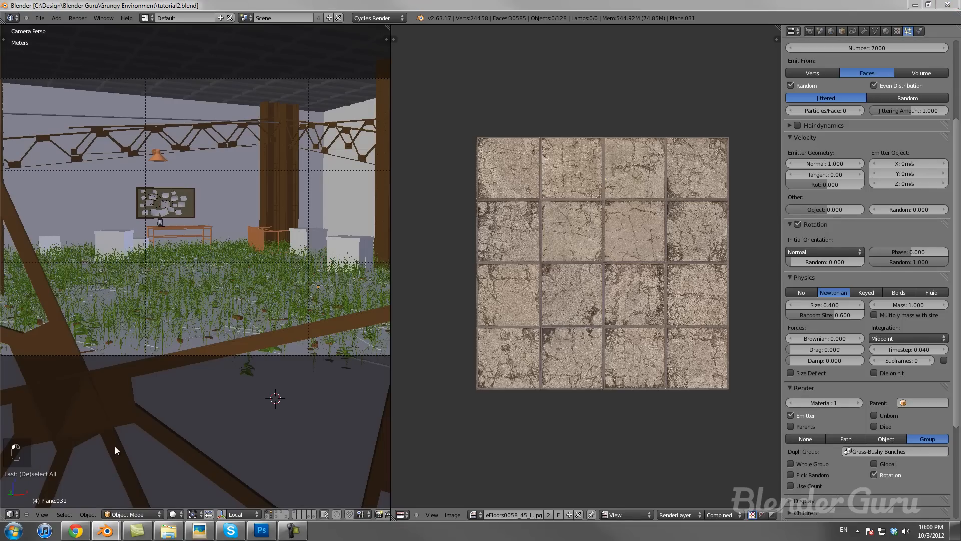
pyautogui.hotkey('ctrl', 's')
pyautogui.keyDown('shift'); pyautogui.click(280, 514); pyautogui.keyUp('shift')
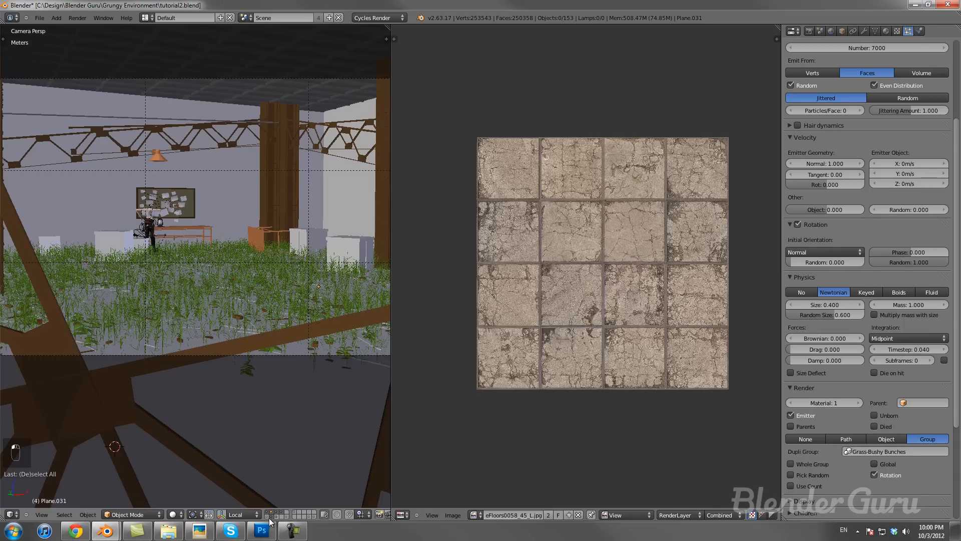
pyautogui.keyDown('shift'); pyautogui.click(284, 517); pyautogui.keyUp('shift')
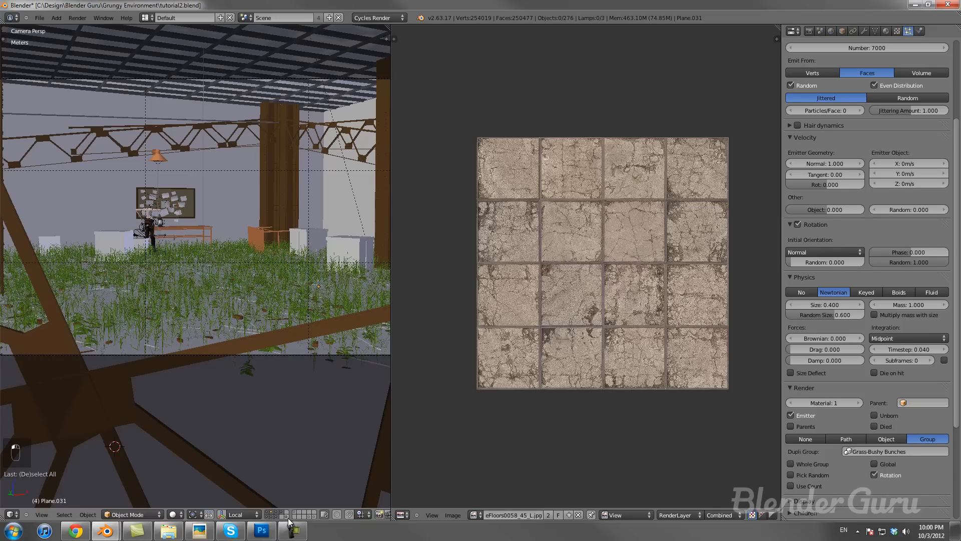
pyautogui.keyDown('shift'); pyautogui.click(287, 520); pyautogui.keyUp('shift')
# Step: Select the character's body mesh in front of the notice board, and enter and leave its edit mode
pyautogui.scroll(8, 186, 287)
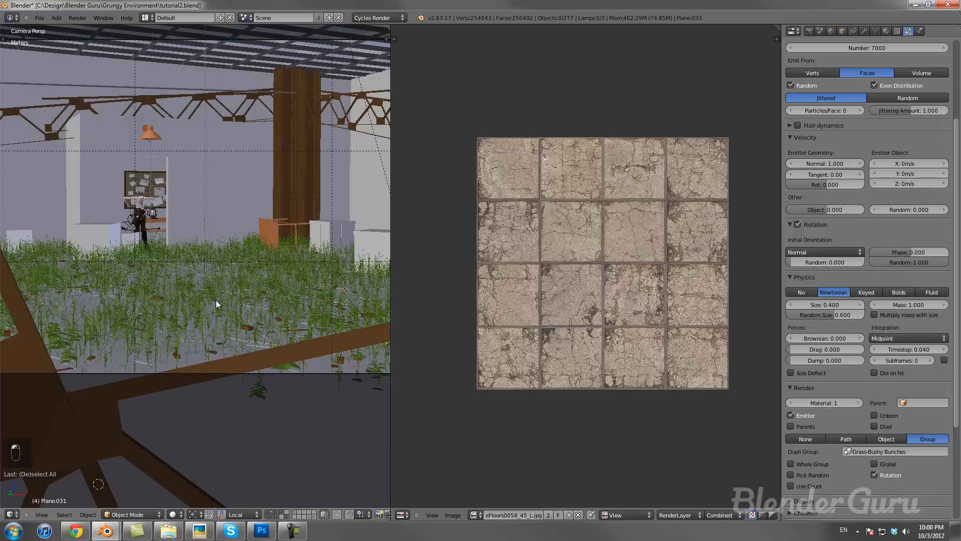
pyautogui.scroll(4, 260, 333)
pyautogui.keyDown('shift'); pyautogui.moveTo(278, 334); pyautogui.dragTo(212, 303, button='middle'); pyautogui.keyUp('shift')
pyautogui.scroll(5, 211, 299)
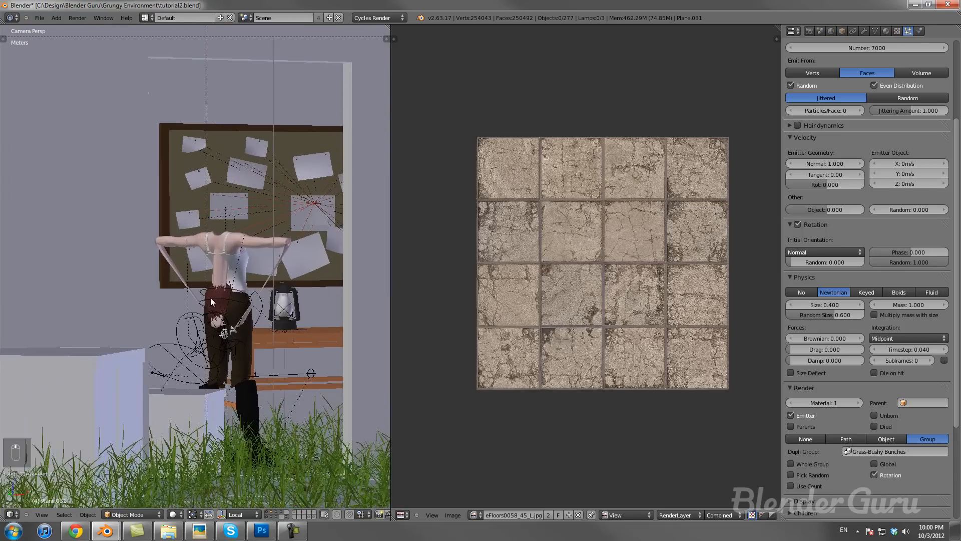
pyautogui.scroll(4, 213, 296)
pyautogui.rightClick(220, 292)
pyautogui.press('Tab')
pyautogui.press('Tab')
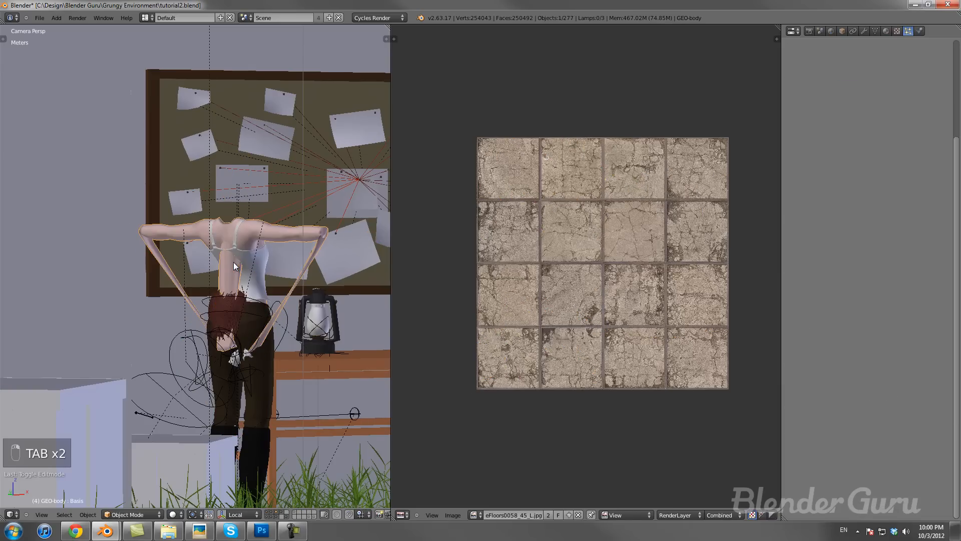
# Step: Select the character's rig, enter and leave its edit mode to refresh the pose, and deselect everything
pyautogui.rightClick(236, 299)
pyautogui.rightClick(238, 300)
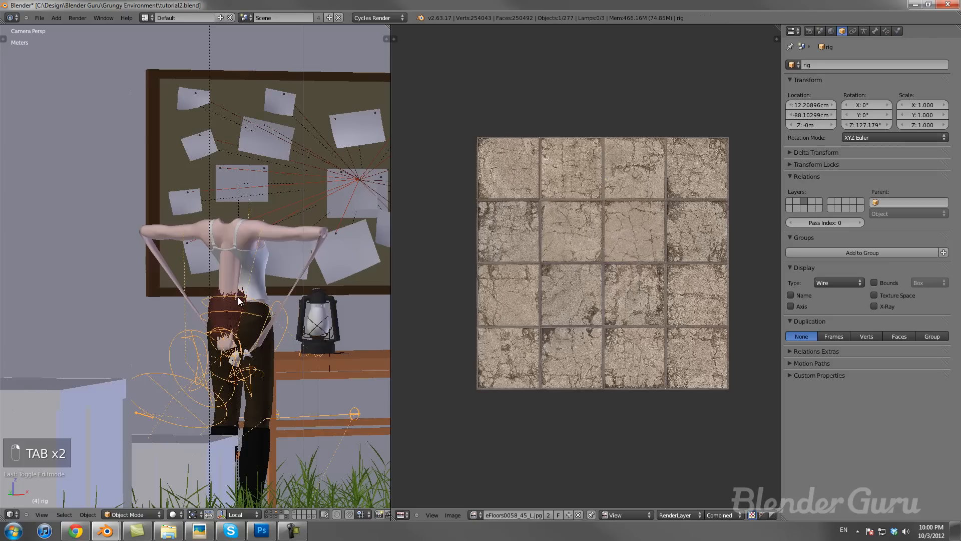
pyautogui.press('Tab')
pyautogui.press('Tab')
pyautogui.press('a')
pyautogui.press('a')
pyautogui.press('a')
pyautogui.press('a')
pyautogui.press('a')
pyautogui.scroll(-6, 241, 317)
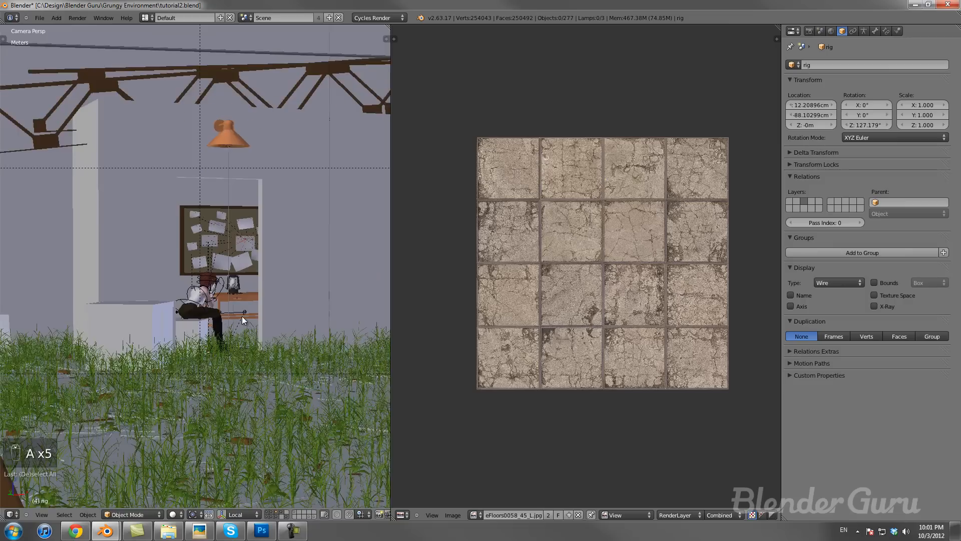
pyautogui.scroll(-6, 243, 315)
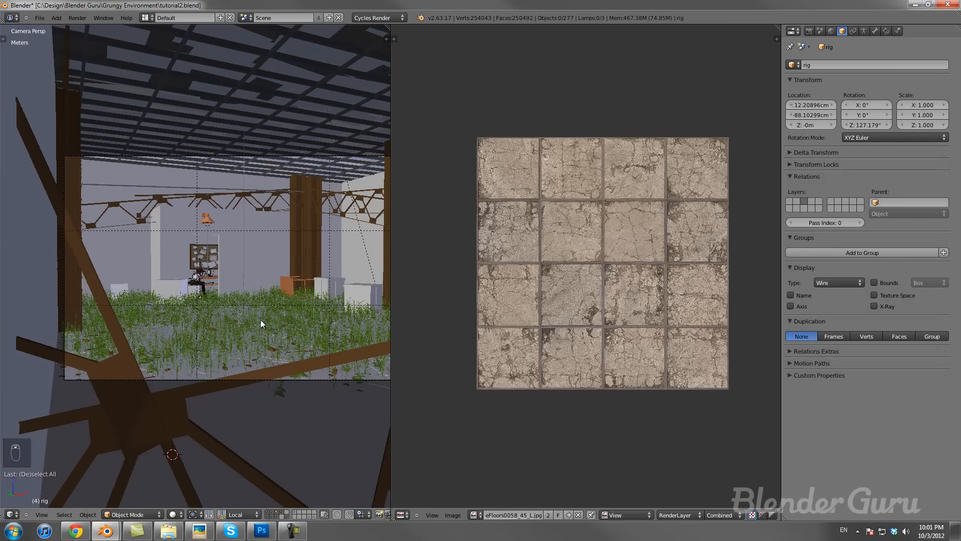
# Step: Save over tutorial2.blend, render the scene from the camera and return to the 3D view
pyautogui.hotkey('ctrl', 's')
pyautogui.click(261, 320)
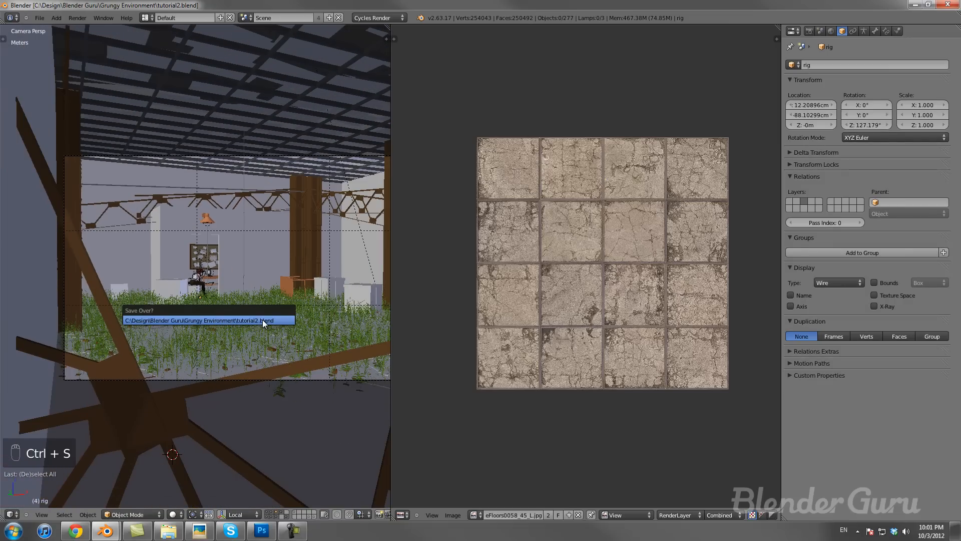
pyautogui.press('F12')
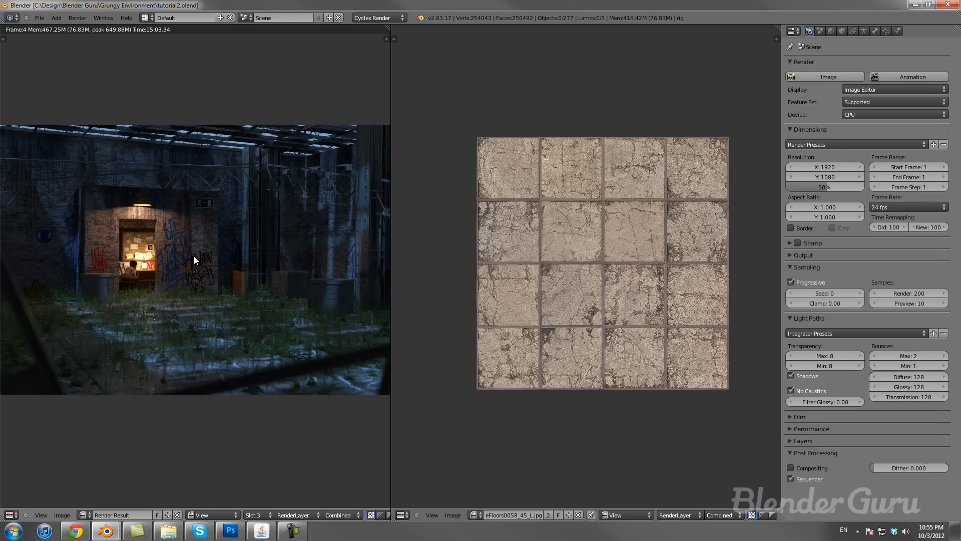
pyautogui.press('Escape')
# Step: Select the wall with the doorway and snap the 3D cursor to it
pyautogui.rightClick(233, 261)
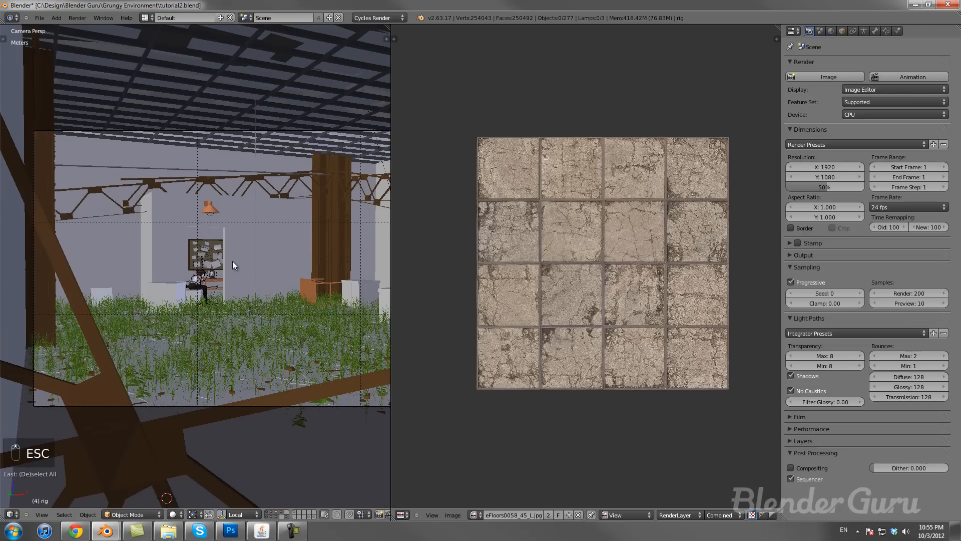
pyautogui.scroll(1, 246, 262)
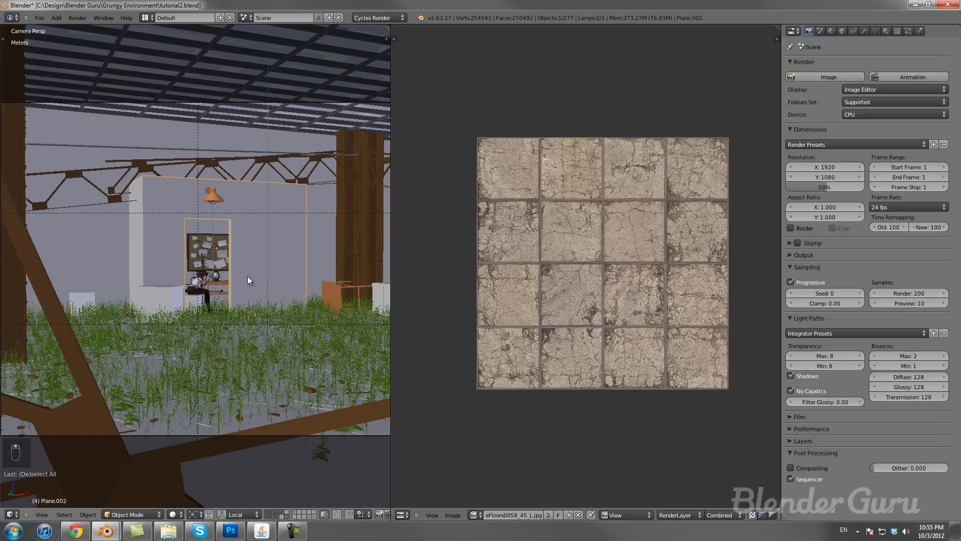
pyautogui.hotkey('shift', 's')
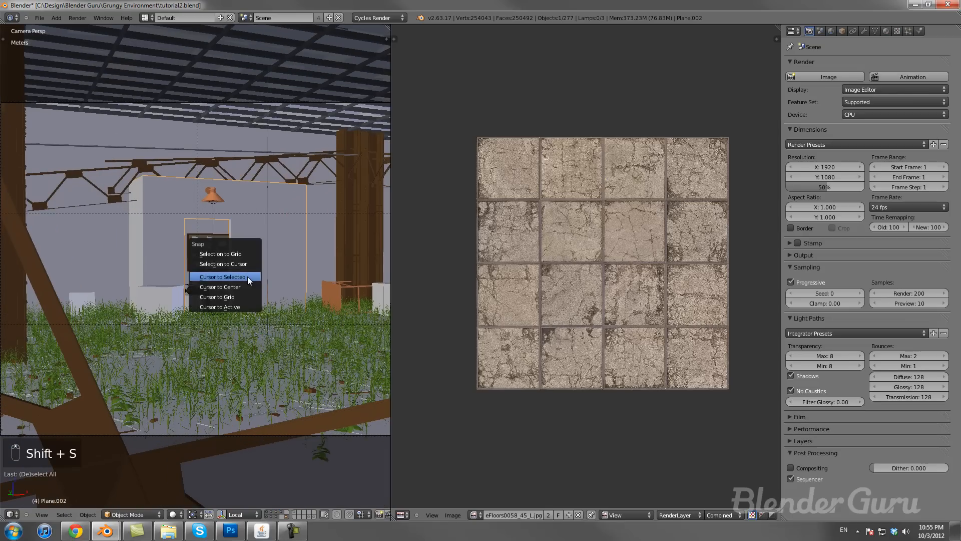
pyautogui.click(248, 276)
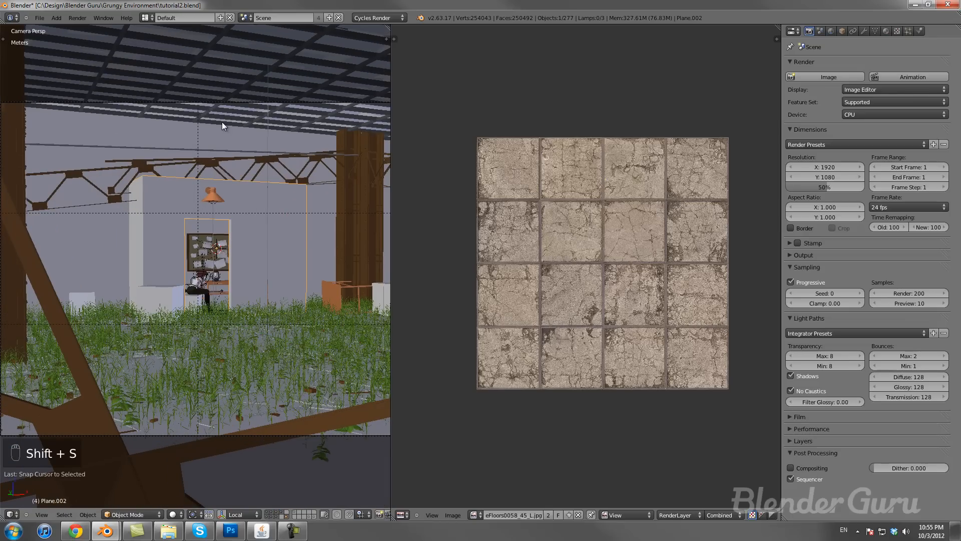
# Step: Centre the view on the selected doorway wall and isolate it in local view
pyautogui.press('KP_Decimal')
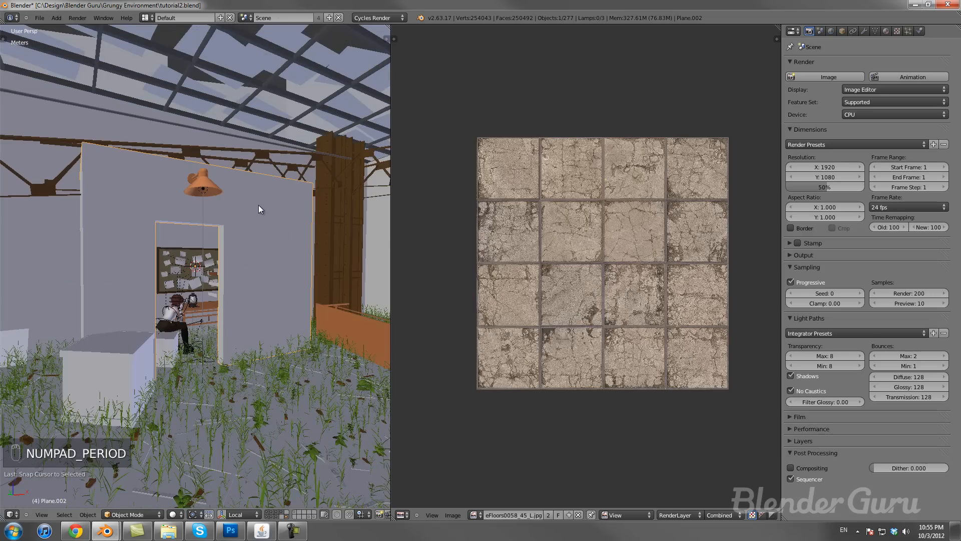
pyautogui.moveTo(215, 289); pyautogui.dragTo(274, 354, button='middle')
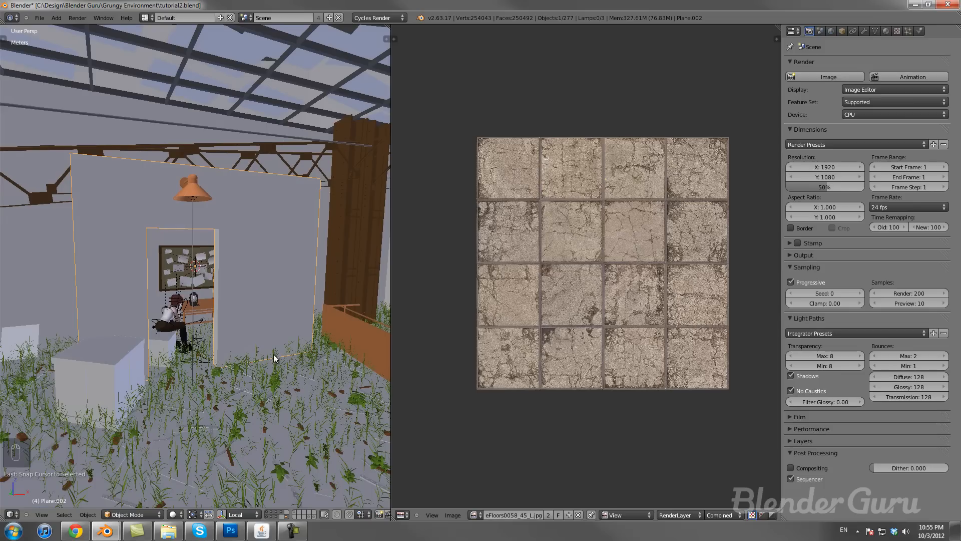
pyautogui.click(287, 517)
pyautogui.moveTo(268, 389); pyautogui.dragTo(115, 185, button='middle')
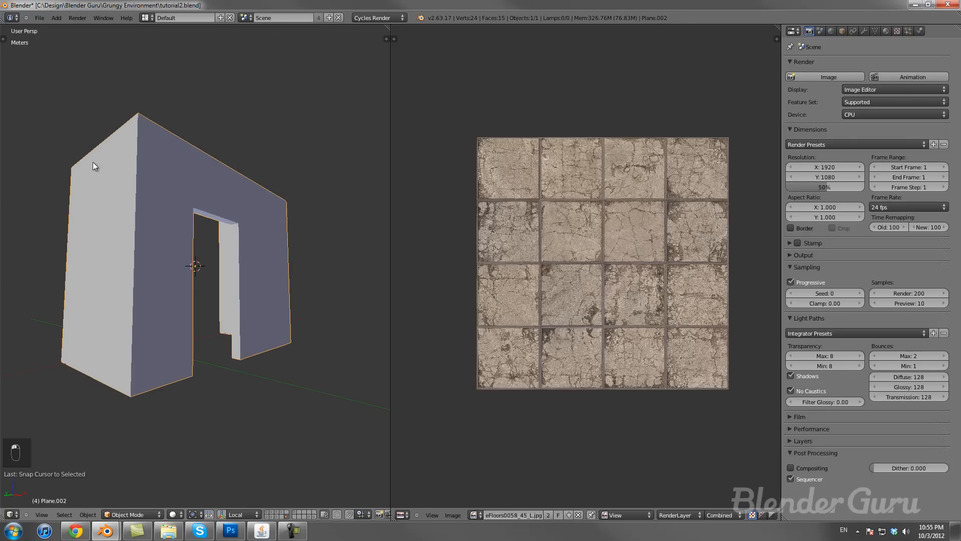
# Step: Search the user preferences' add-ons for "ivy" and enable the Add Curve: IvyGen add-on
pyautogui.click(40, 18)
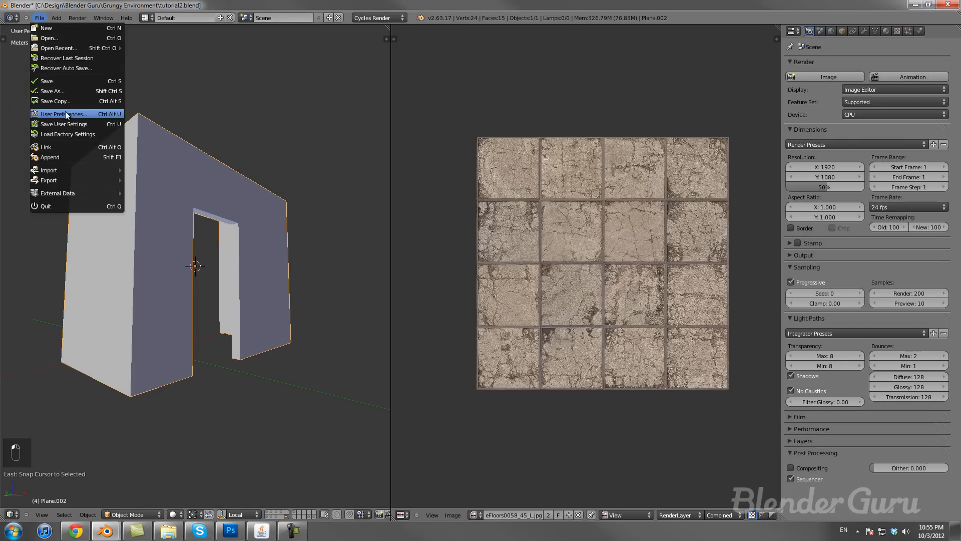
pyautogui.click(58, 113)
pyautogui.click(45, 41)
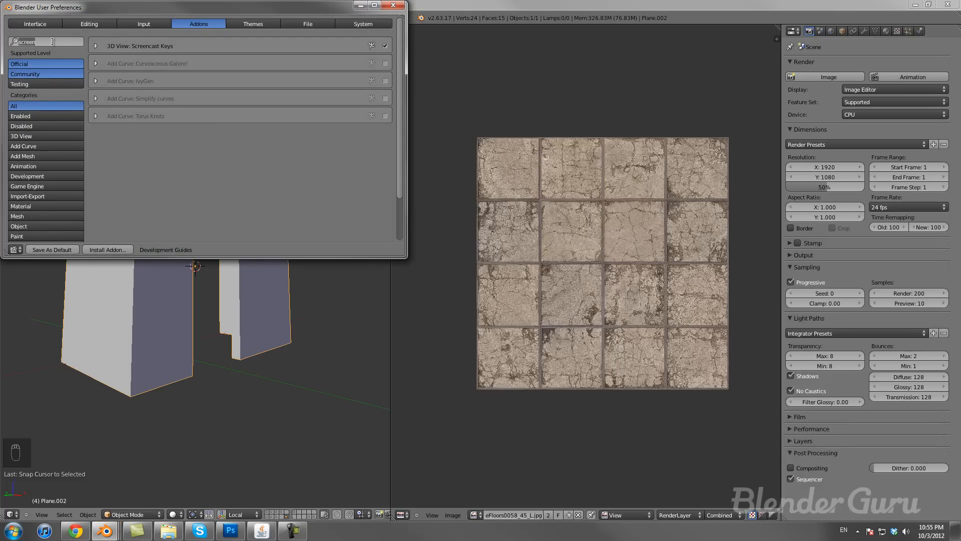
pyautogui.write('ivy')
pyautogui.press('Return')
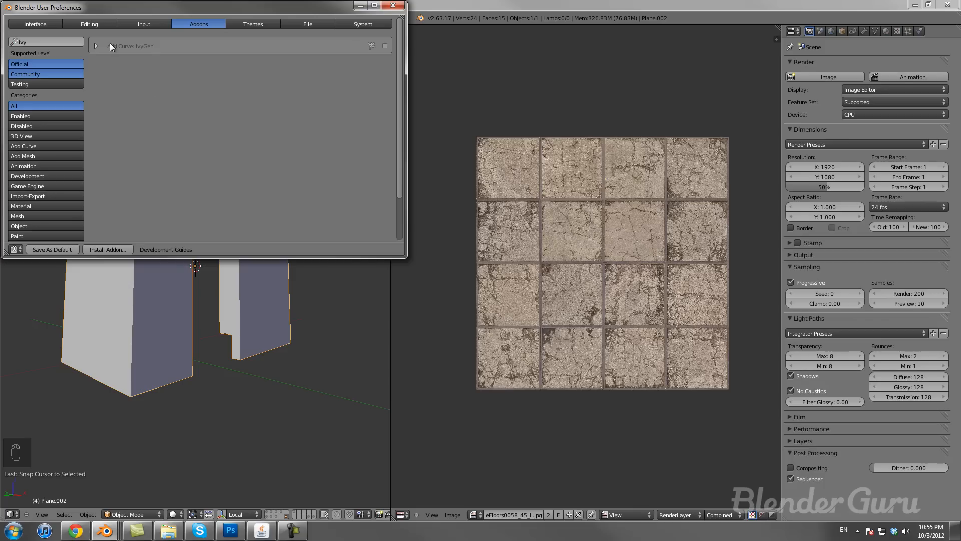
pyautogui.click(385, 46)
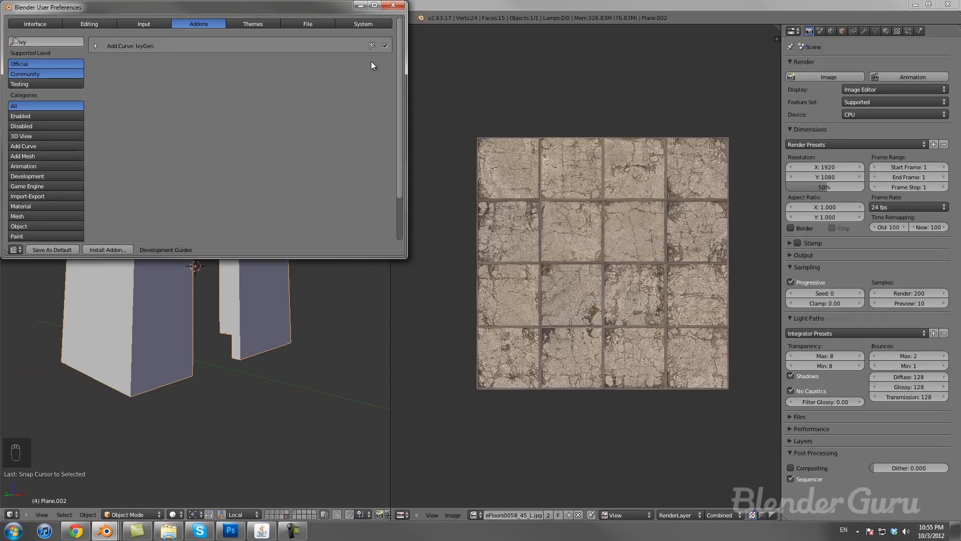
pyautogui.click(395, 5)
# Step: Look up the Add Ivy to Mesh entry among the curve objects that can be added
pyautogui.scroll(-3, 250, 315)
pyautogui.moveTo(223, 317)
pyautogui.mouseDown(button='middle')
pyautogui.moveTo(258, 343)
pyautogui.moveTo(220, 314)
pyautogui.mouseUp(button='middle')
pyautogui.hotkey('shift', 'a')
pyautogui.moveTo(221, 314)
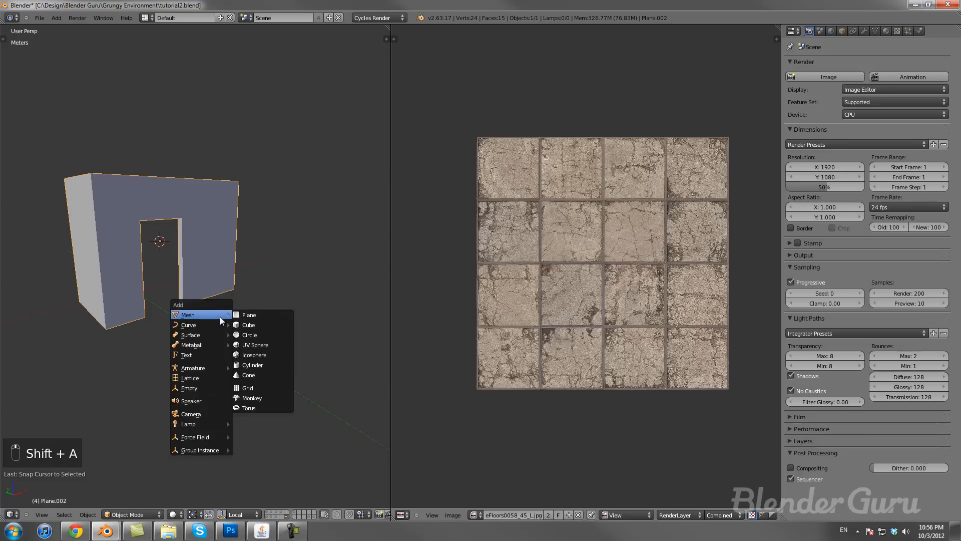
pyautogui.hotkey('shift', 'a')
pyautogui.moveTo(201, 350)
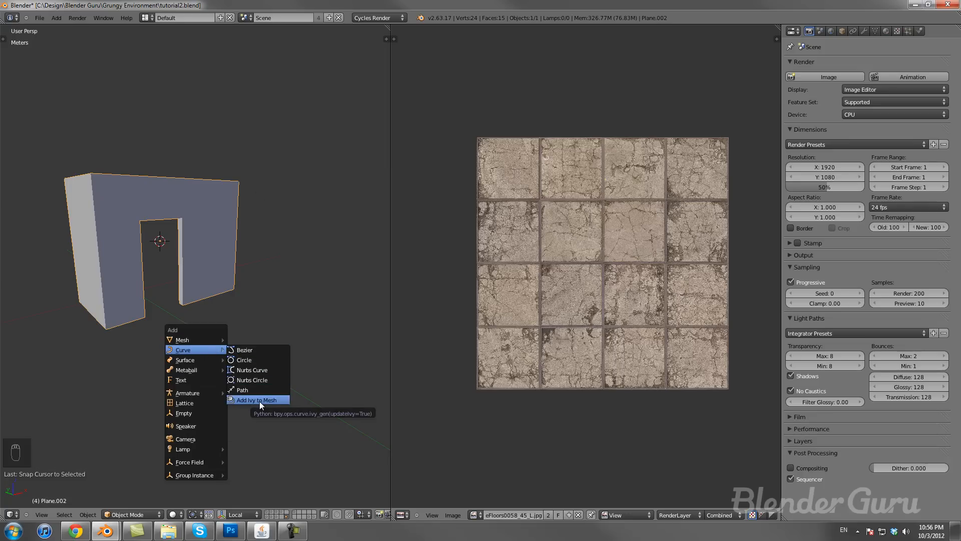
pyautogui.moveTo(308, 313); pyautogui.dragTo(216, 331, button='middle')
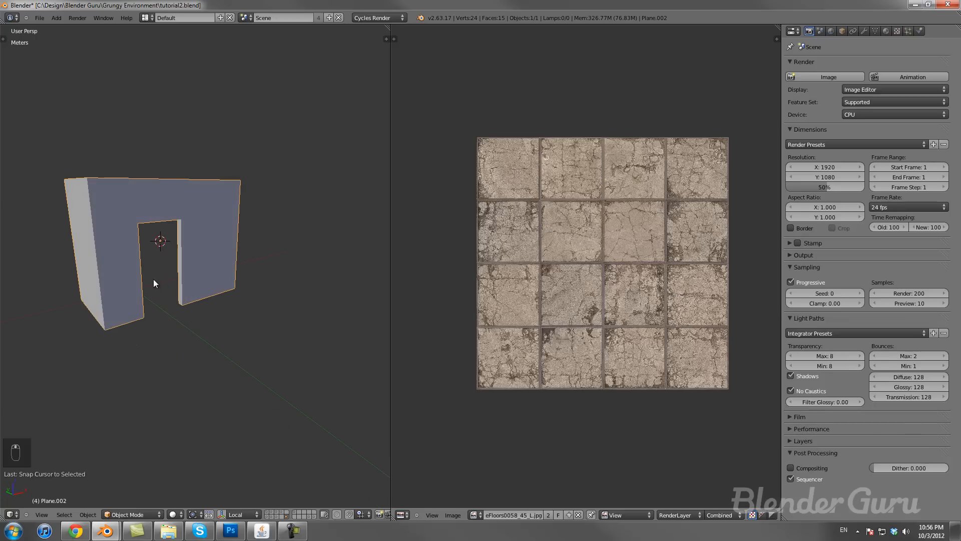
# Step: Place the 3D cursor at the bottom edge of the wall section beside the doorway
pyautogui.scroll(3, 150, 257)
pyautogui.moveTo(211, 257); pyautogui.dragTo(92, 293, button='middle')
pyautogui.moveTo(179, 321); pyautogui.dragTo(244, 349, button='middle')
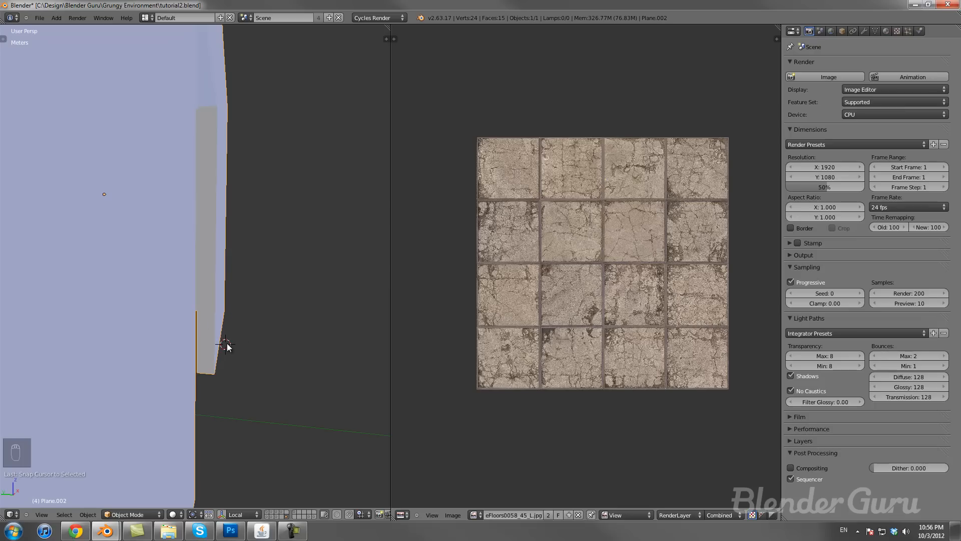
pyautogui.moveTo(239, 342)
pyautogui.mouseDown(button='middle')
pyautogui.moveTo(202, 313)
pyautogui.moveTo(228, 318)
pyautogui.moveTo(230, 345)
pyautogui.moveTo(195, 323)
pyautogui.moveTo(166, 334)
pyautogui.moveTo(164, 356)
pyautogui.moveTo(203, 356)
pyautogui.moveTo(220, 340)
pyautogui.mouseUp(button='middle')
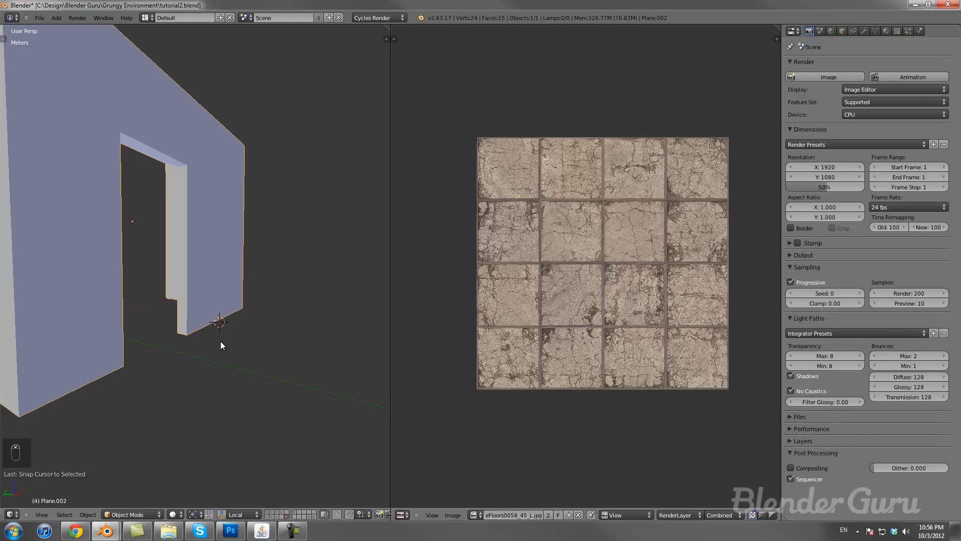
# Step: Grow ivy on the doorway wall from the 3D cursor with Add Ivy to Mesh and inspect it
pyautogui.hotkey('shift', 'a')
pyautogui.moveTo(207, 351)
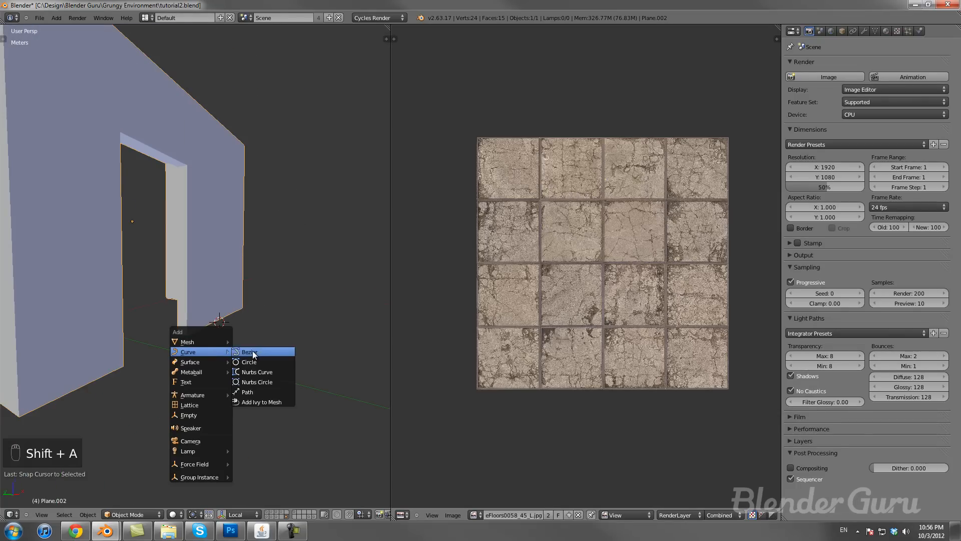
pyautogui.click(265, 401)
pyautogui.moveTo(294, 300); pyautogui.dragTo(197, 314, button='middle')
pyautogui.scroll(4, 196, 314)
pyautogui.moveTo(217, 355); pyautogui.dragTo(252, 366, button='middle')
pyautogui.moveTo(228, 153); pyautogui.dragTo(223, 271, button='middle')
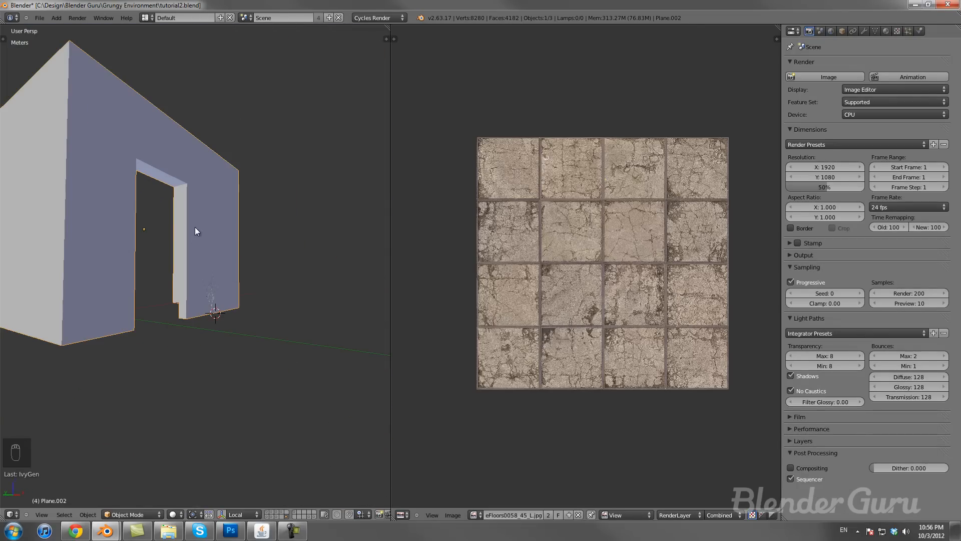
pyautogui.scroll(6, 217, 318)
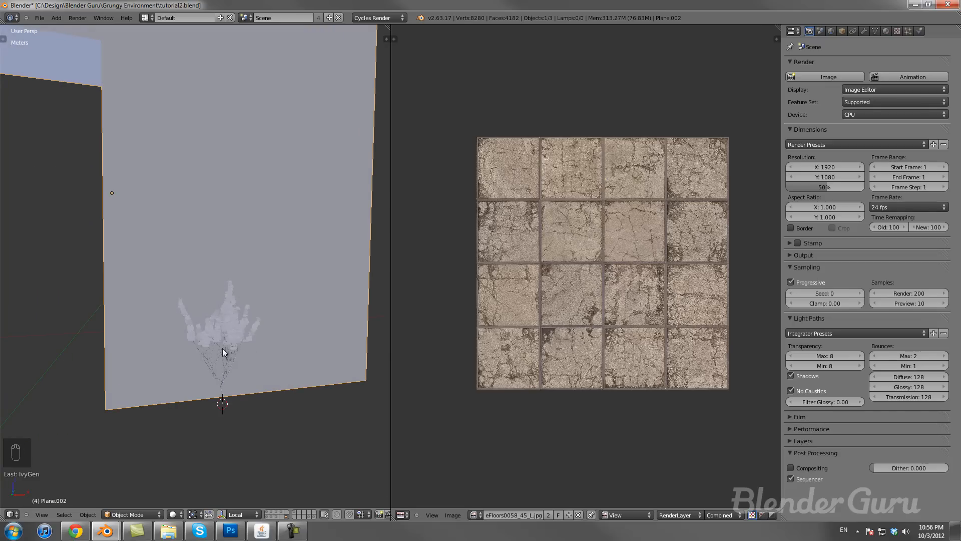
pyautogui.scroll(-2, 245, 366)
pyautogui.moveTo(244, 365)
pyautogui.mouseDown(button='middle')
pyautogui.moveTo(176, 365)
pyautogui.moveTo(242, 366)
pyautogui.mouseUp(button='middle')
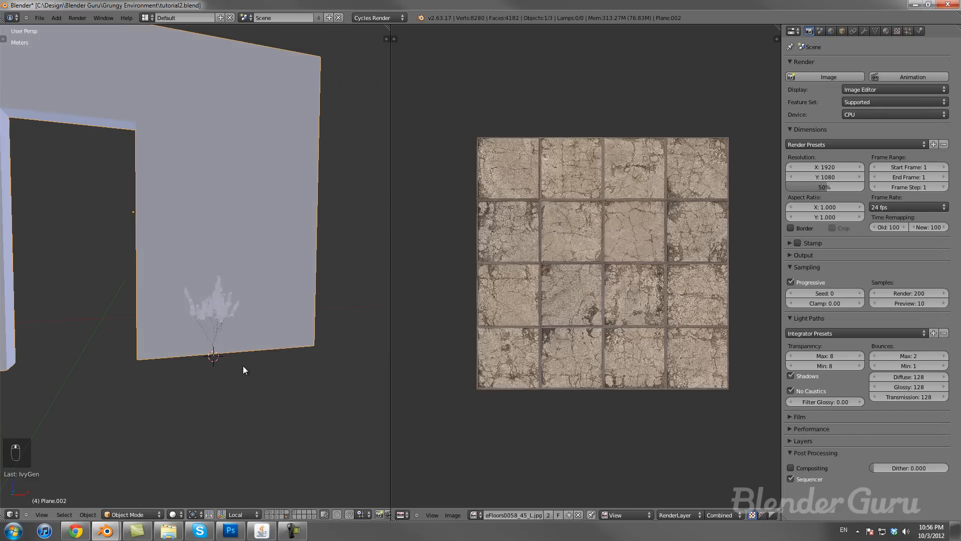
# Step: Show the IvyGen settings, set Max Ivy Length to 5m and update the ivy
pyautogui.press('t')
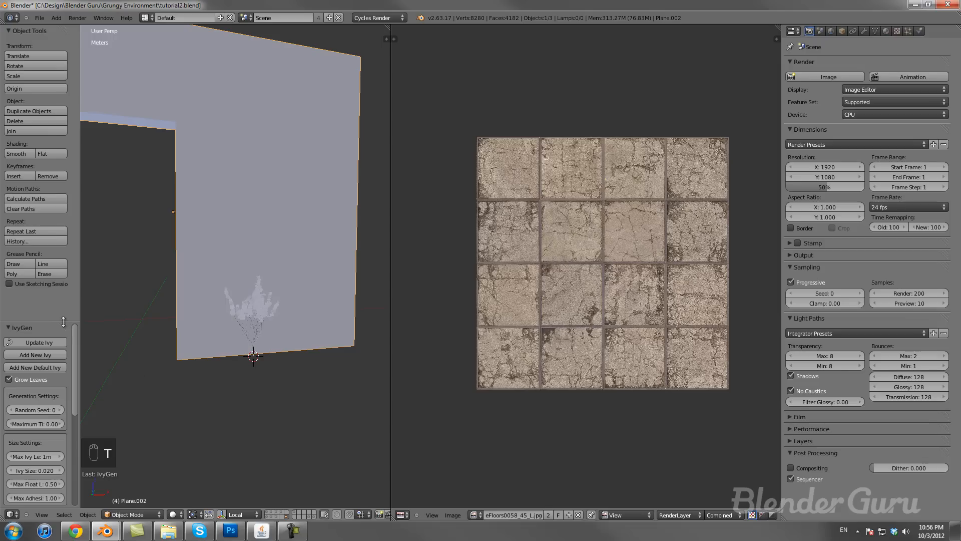
pyautogui.scroll(-7, 68, 179)
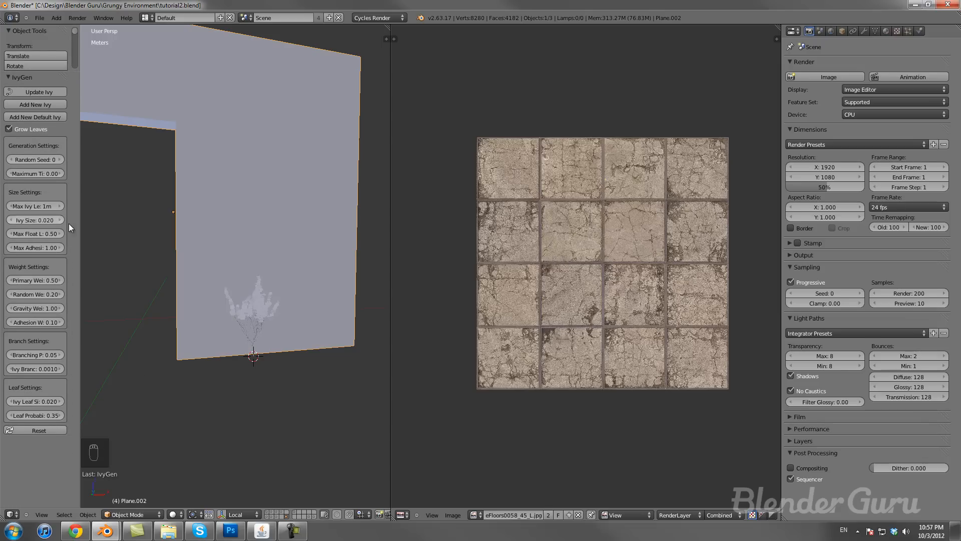
pyautogui.click(40, 206)
pyautogui.write('5m')
pyautogui.press('Return')
pyautogui.moveTo(75, 209); pyautogui.dragTo(100, 207)
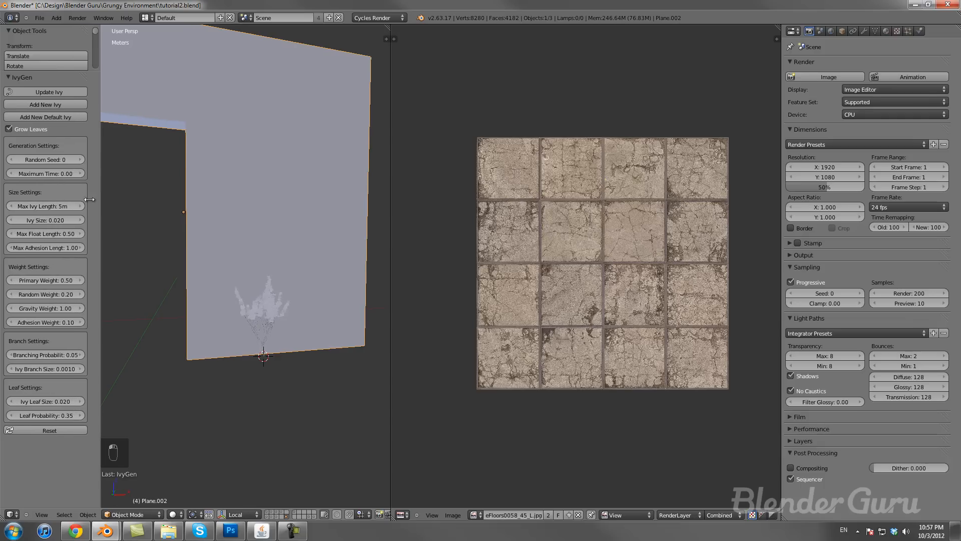
pyautogui.click(47, 91)
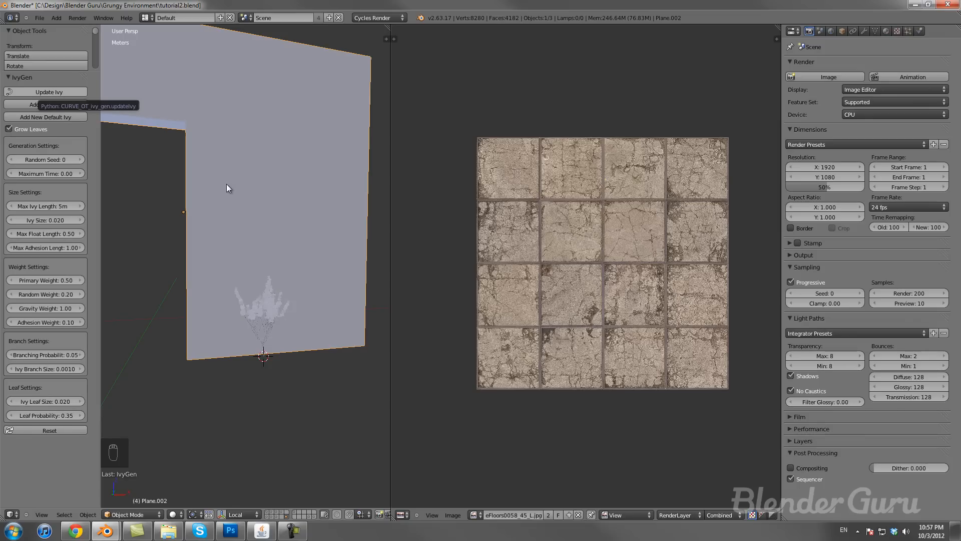
pyautogui.moveTo(254, 179); pyautogui.dragTo(240, 273, button='middle')
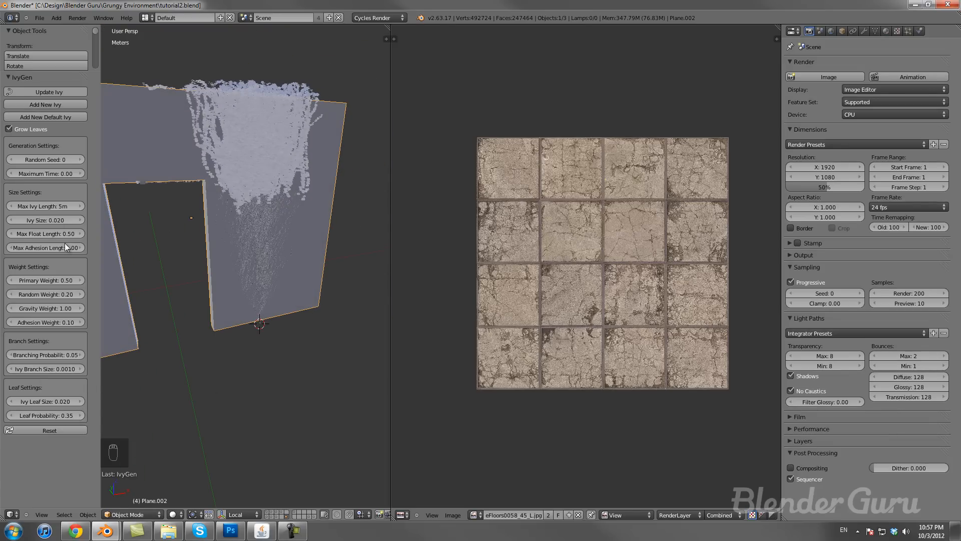
# Step: Set the Ivy Size to 0.050, regrow the ivy and inspect it on the wall
pyautogui.click(79, 220)
pyautogui.moveTo(273, 220); pyautogui.dragTo(312, 241, button='middle')
pyautogui.scroll(3, 240, 237)
pyautogui.scroll(-2, 311, 241)
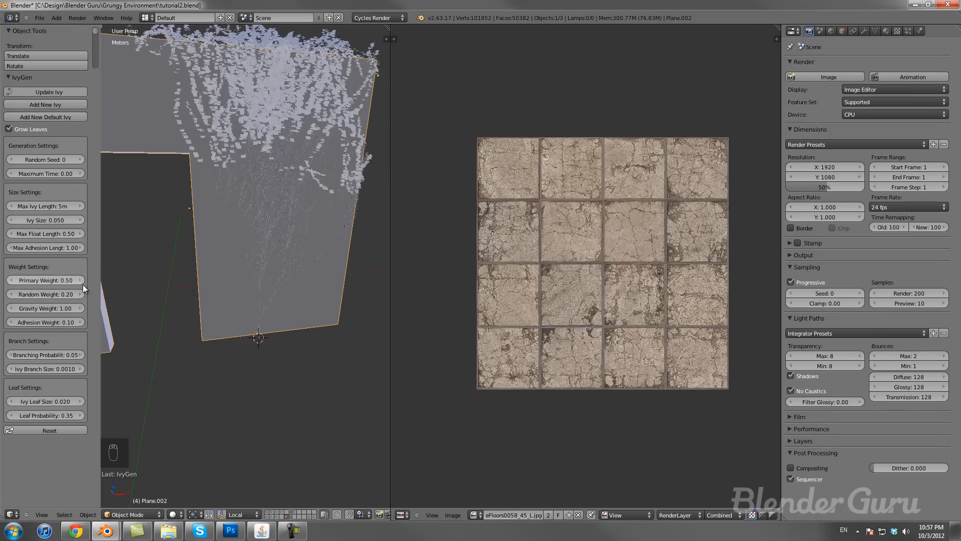
# Step: Raise the ivy's Random Weight to 0.38 and update the ivy
pyautogui.click(83, 294)
pyautogui.click(82, 293)
pyautogui.click(82, 293)
pyautogui.click(82, 294)
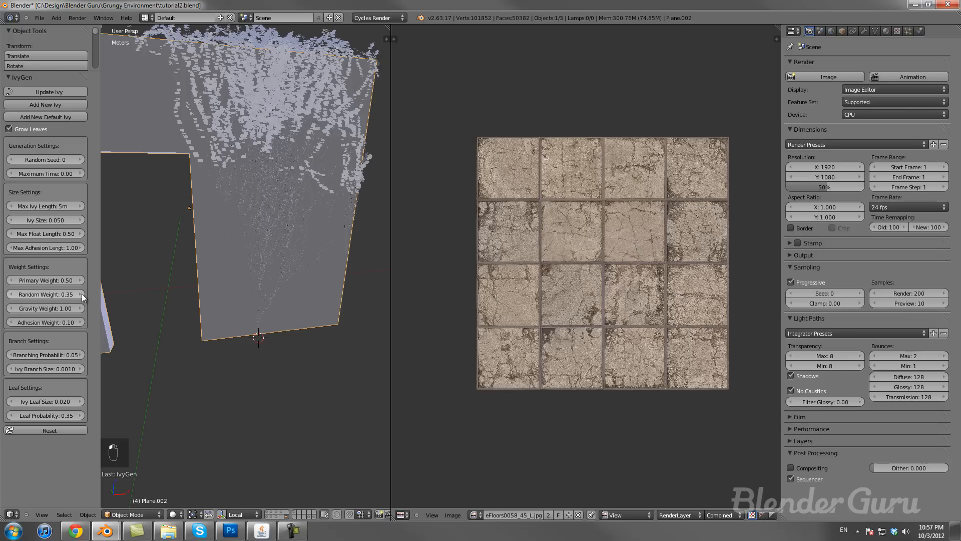
pyautogui.click(48, 92)
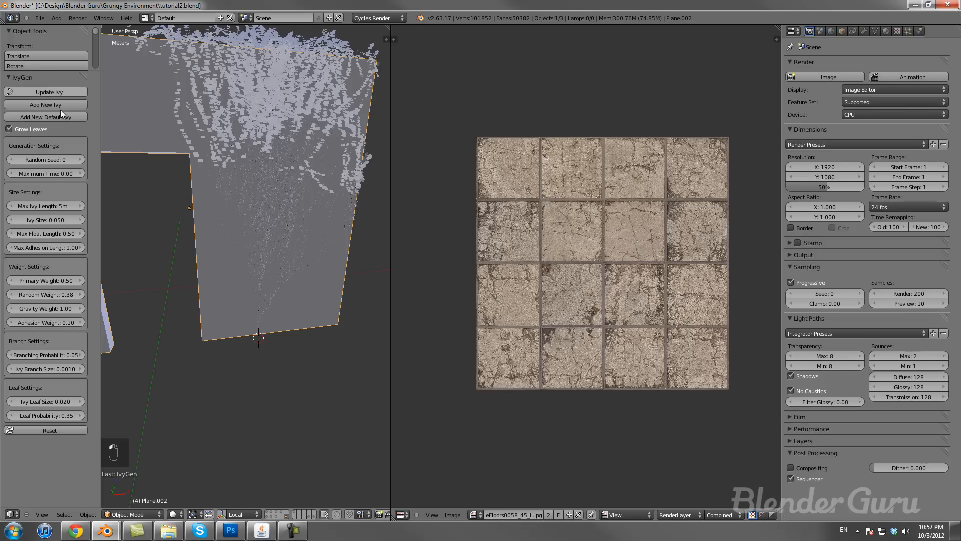
pyautogui.moveTo(299, 258)
pyautogui.mouseDown(button='middle')
pyautogui.moveTo(237, 272)
pyautogui.moveTo(318, 272)
pyautogui.moveTo(253, 272)
pyautogui.moveTo(296, 276)
pyautogui.mouseUp(button='middle')
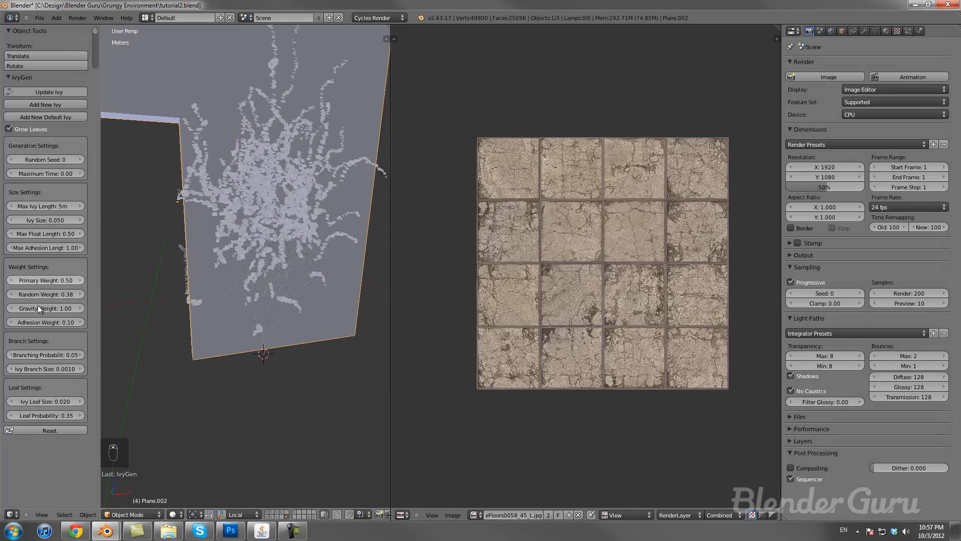
# Step: Set the ivy's Random Weight to 0.35, update the ivy and check its leaves up close
pyautogui.click(19, 297)
pyautogui.click(56, 94)
pyautogui.moveTo(327, 281); pyautogui.dragTo(286, 294, button='middle')
pyautogui.scroll(10, 284, 290)
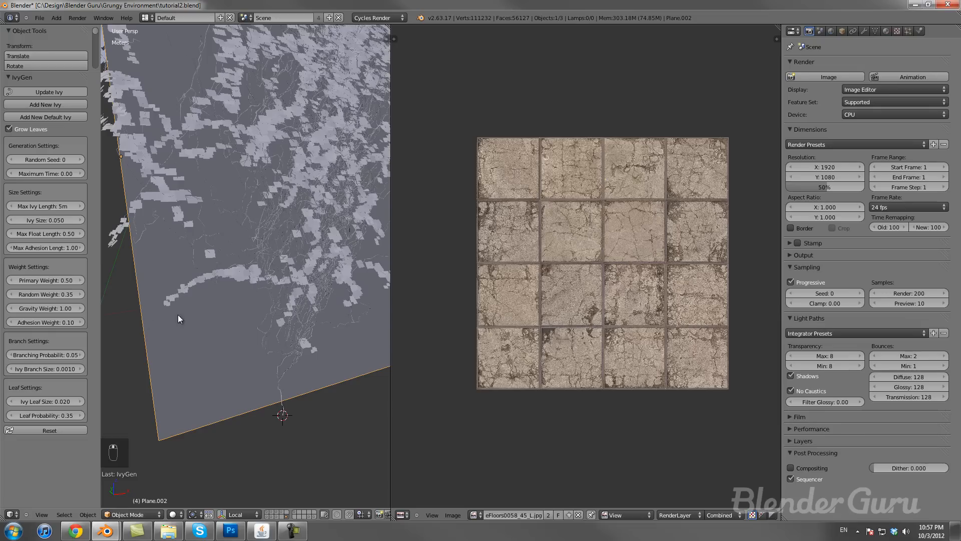
# Step: Set the Ivy Leaf Size to 0.050 and regrow the ivy with the larger leaves
pyautogui.click(80, 401)
pyautogui.click(80, 400)
pyautogui.click(80, 401)
pyautogui.moveTo(261, 224); pyautogui.dragTo(230, 245, button='middle')
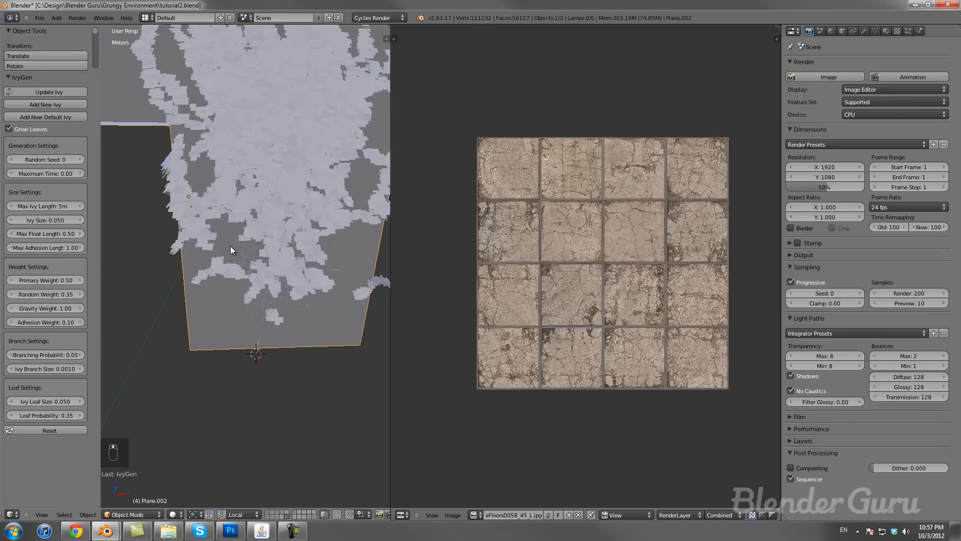
# Step: Raise the ivy's Leaf Probability to 0.47 and update the ivy
pyautogui.click(81, 416)
pyautogui.click(81, 415)
pyautogui.click(81, 415)
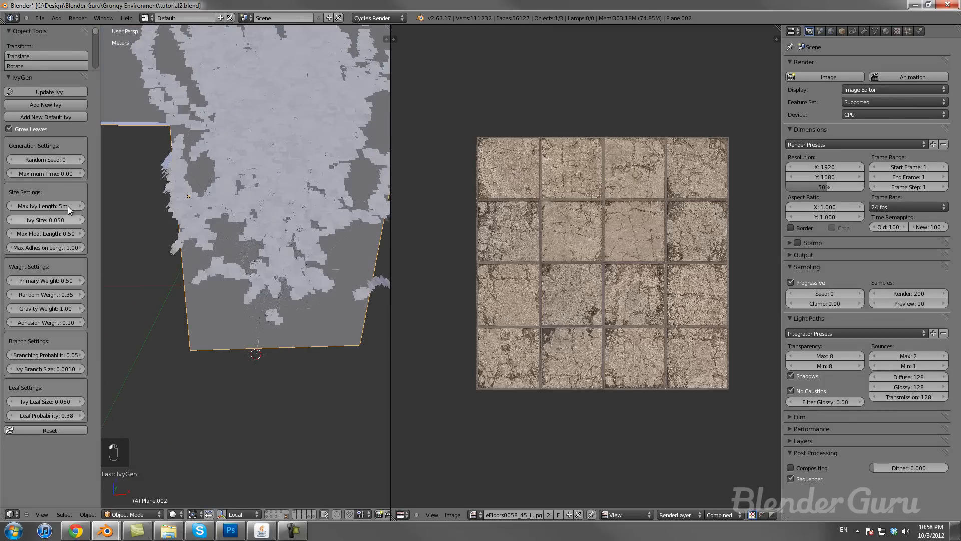
pyautogui.click(82, 413)
pyautogui.click(82, 413)
pyautogui.click(82, 413)
pyautogui.click(82, 414)
pyautogui.click(82, 413)
pyautogui.click(82, 413)
pyautogui.click(82, 413)
pyautogui.click(82, 413)
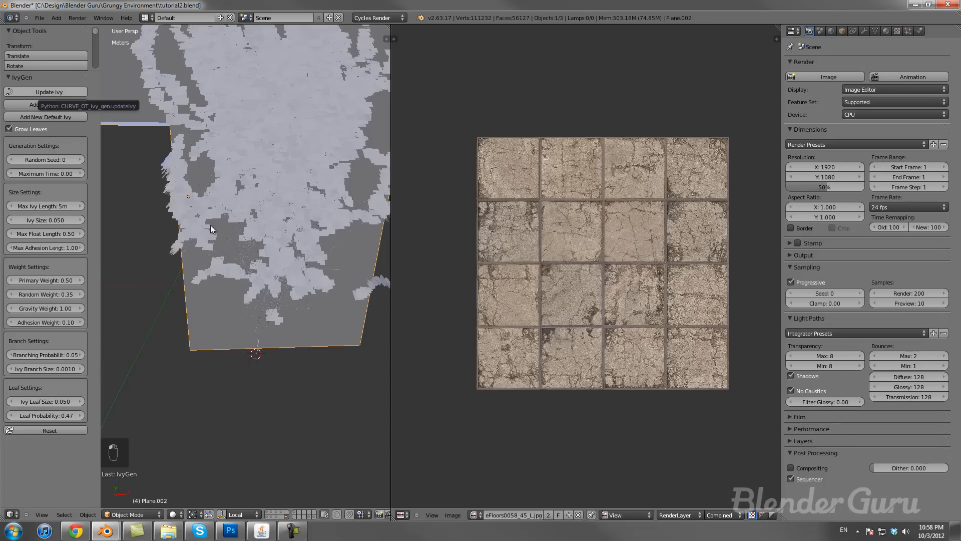
# Step: Lower the ivy's Leaf Probability to 0.26, update the ivy and view the whole wall
pyautogui.click(14, 417)
pyautogui.click(14, 417)
pyautogui.click(14, 417)
pyautogui.click(14, 418)
pyautogui.click(14, 417)
pyautogui.click(14, 417)
pyautogui.click(14, 417)
pyautogui.click(14, 418)
pyautogui.click(14, 418)
pyautogui.click(14, 417)
pyautogui.click(14, 417)
pyautogui.click(14, 418)
pyautogui.click(57, 95)
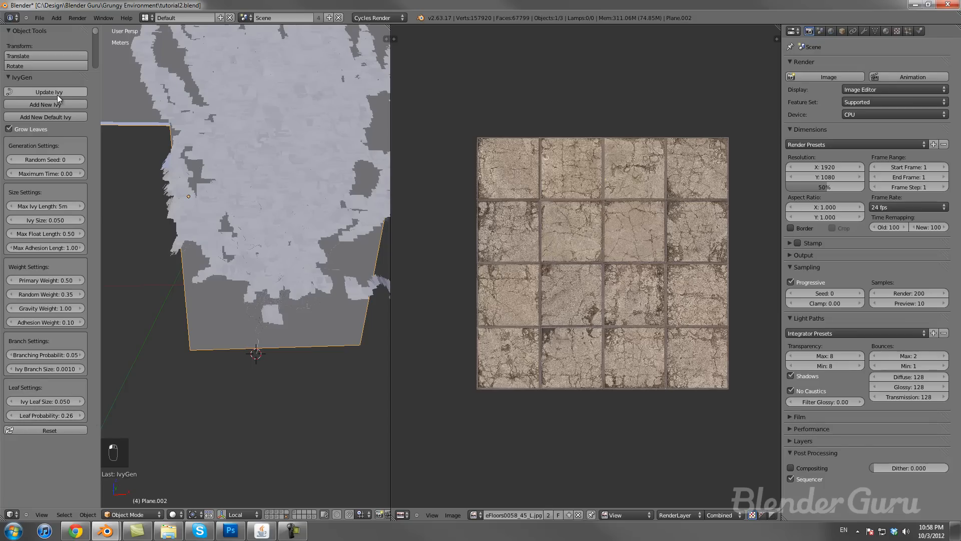
pyautogui.moveTo(268, 220); pyautogui.dragTo(221, 230, button='middle')
pyautogui.scroll(-3, 290, 233)
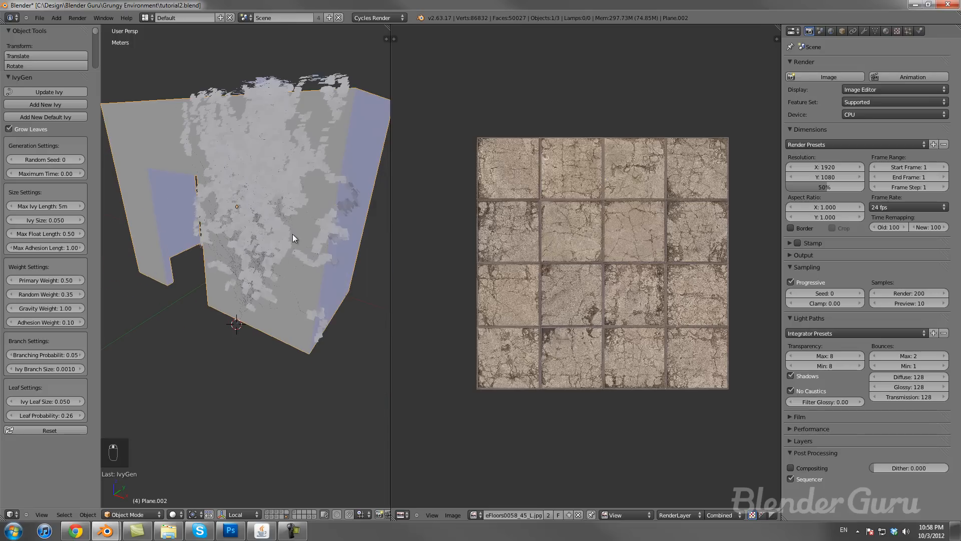
# Step: Set the ivy's Leaf Probability to 0.20, update the ivy and view it around the doorway
pyautogui.click(17, 416)
pyautogui.click(16, 415)
pyautogui.moveTo(232, 281); pyautogui.dragTo(125, 378, button='middle')
pyautogui.scroll(3, 318, 276)
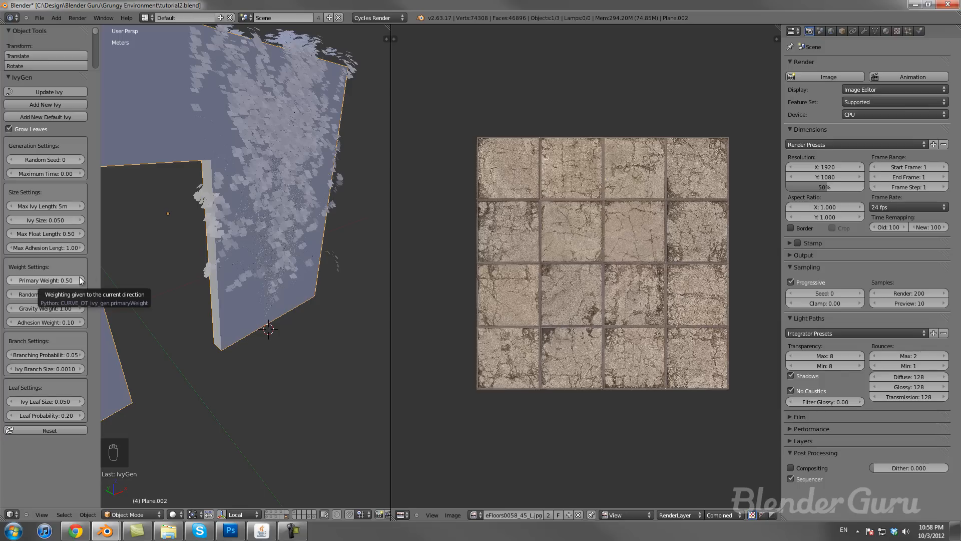
# Step: Try a Primary Weight of 0.32 for the ivy and update it
pyautogui.moveTo(27, 283); pyautogui.dragTo(9, 280)
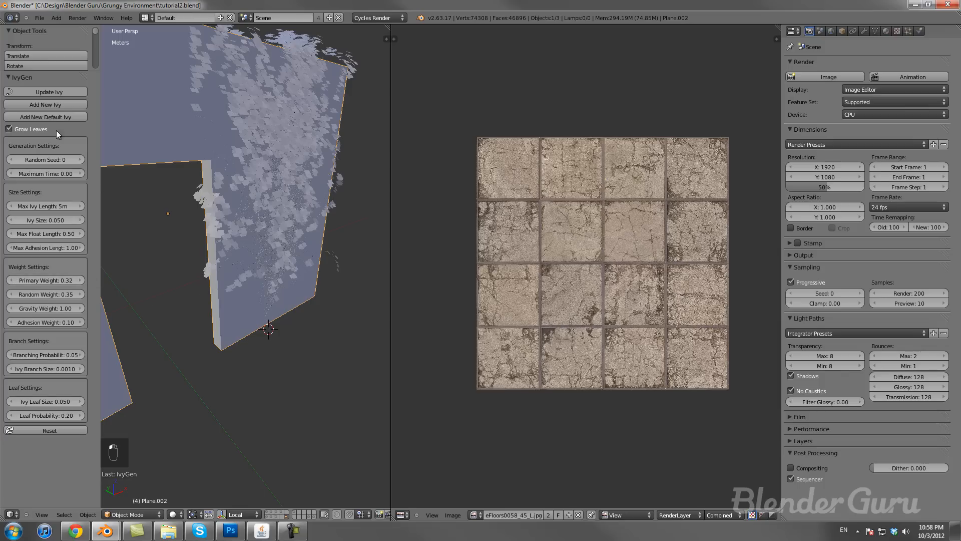
pyautogui.click(48, 92)
pyautogui.moveTo(326, 286); pyautogui.dragTo(268, 310, button='middle')
# Step: Try a Primary Weight of 0.41 for the ivy and regrow it
pyautogui.click(79, 279)
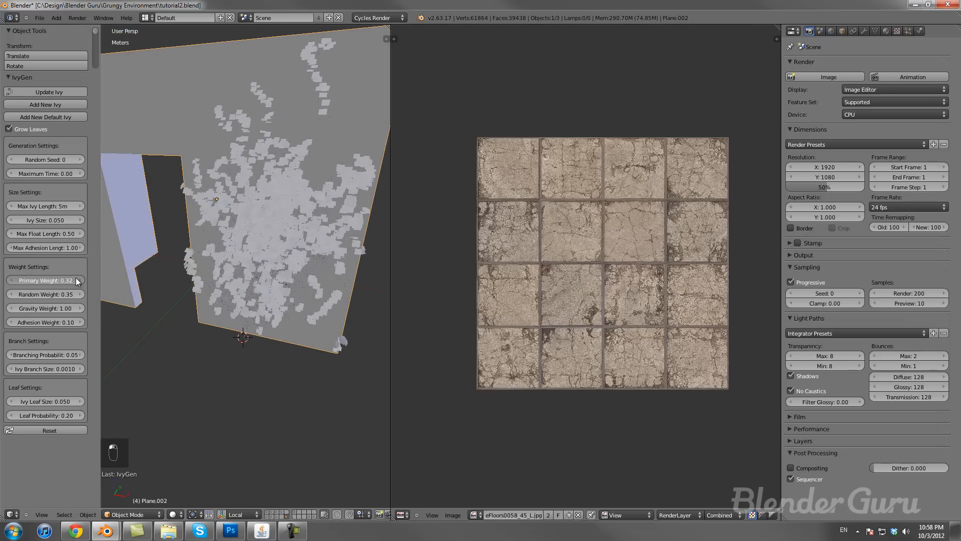
pyautogui.click(79, 280)
pyautogui.click(79, 279)
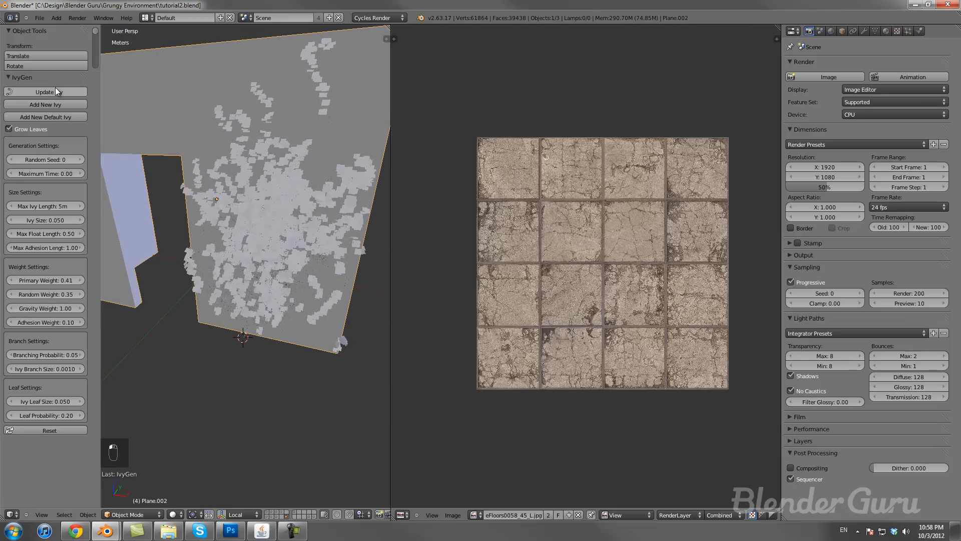
pyautogui.moveTo(301, 169); pyautogui.dragTo(243, 176, button='middle')
# Step: Return the ivy's Primary Weight to 0.50 and update the ivy
pyautogui.click(75, 279)
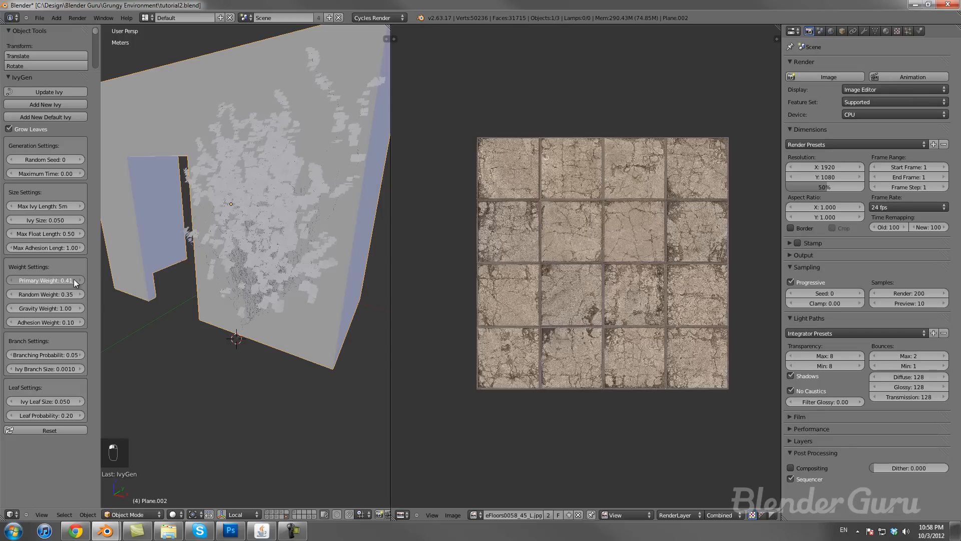
pyautogui.click(79, 280)
pyautogui.click(79, 280)
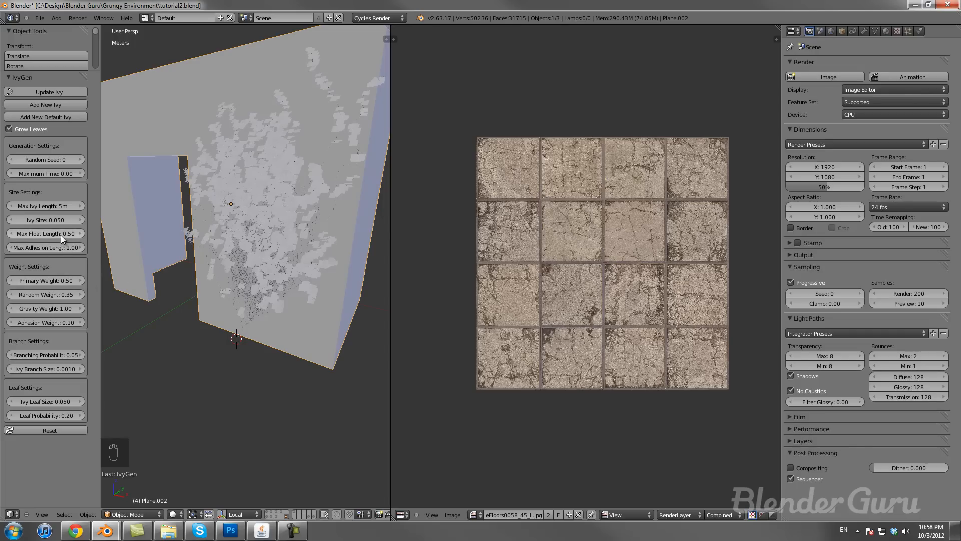
pyautogui.moveTo(191, 248); pyautogui.dragTo(226, 230, button='middle')
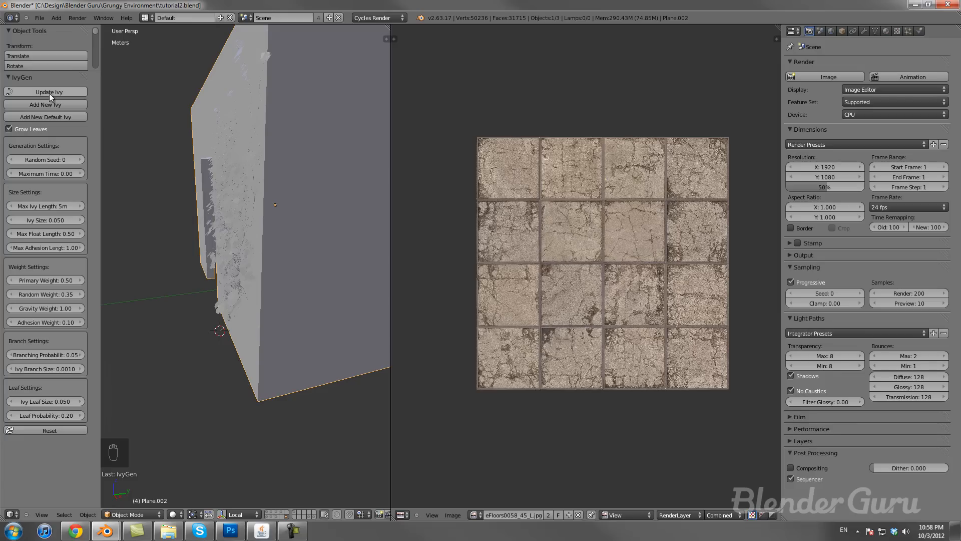
# Step: Place the 3D cursor at the wall's base on the other side of the doorway and add a new ivy
pyautogui.moveTo(213, 214); pyautogui.dragTo(261, 262, button='middle')
pyautogui.moveTo(226, 324); pyautogui.dragTo(260, 296, button='middle')
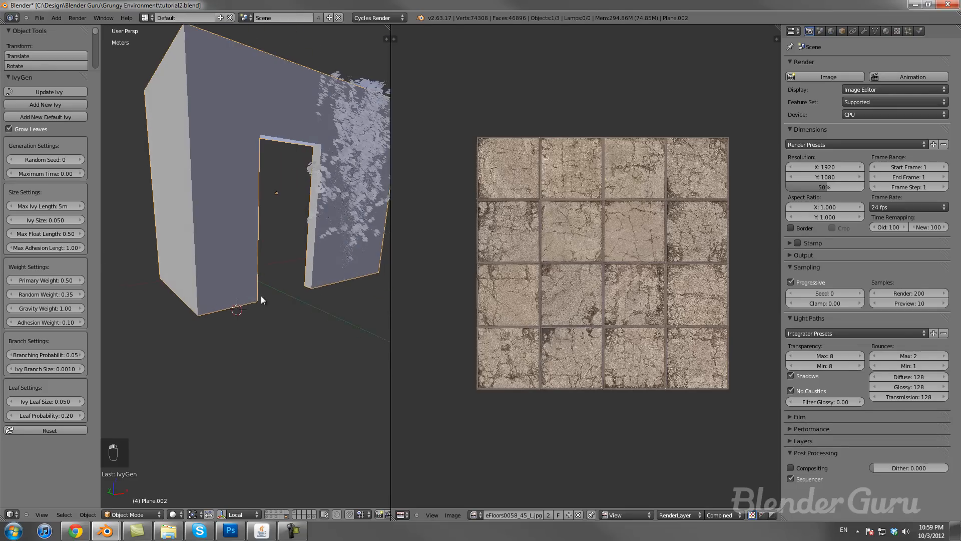
pyautogui.click(54, 105)
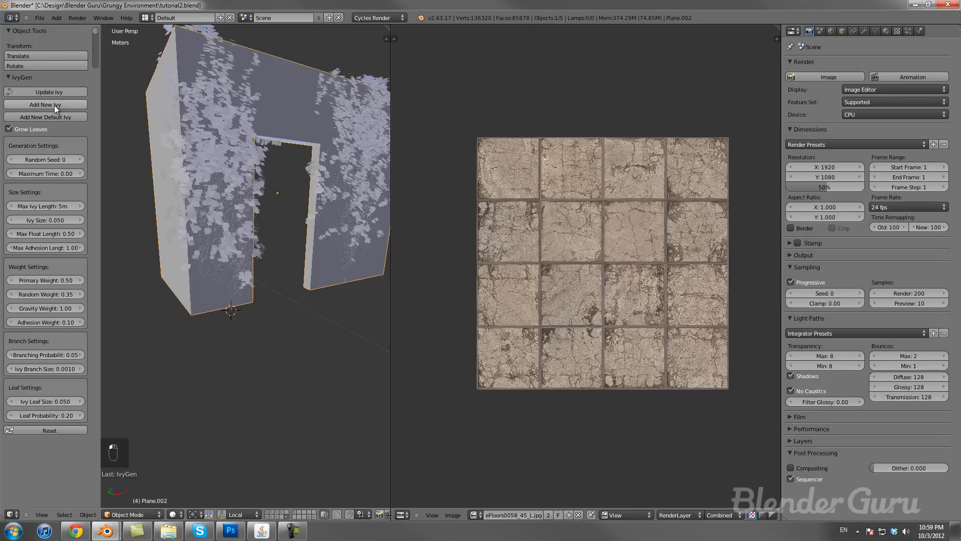
# Step: Place the 3D cursor at the base of the doorway wall's side face and add another ivy
pyautogui.moveTo(256, 211); pyautogui.dragTo(270, 226, button='middle')
pyautogui.moveTo(334, 223); pyautogui.dragTo(215, 283, button='middle')
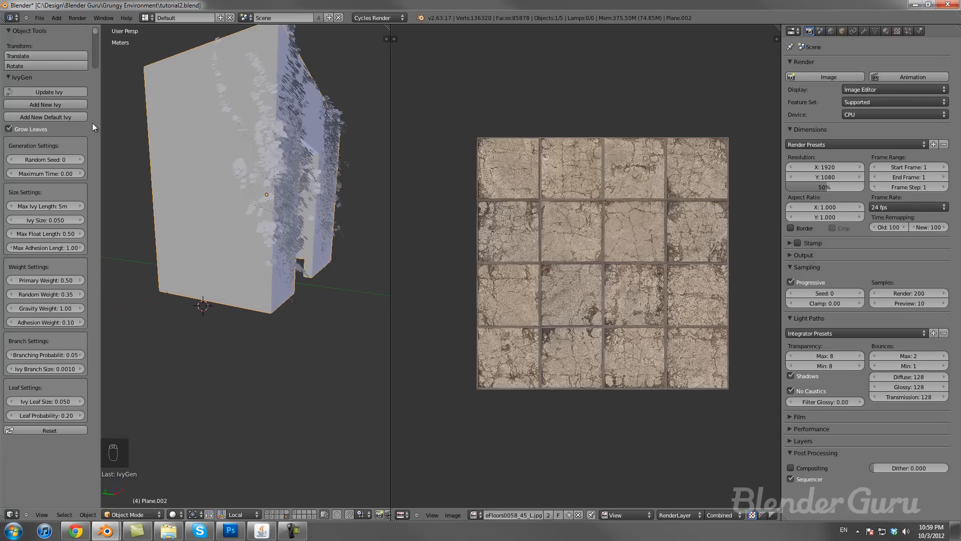
pyautogui.click(56, 105)
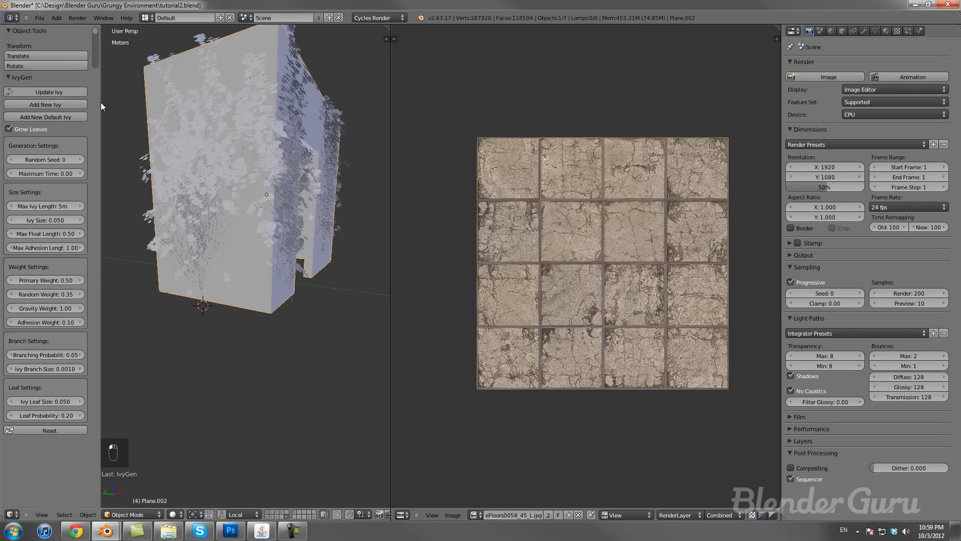
# Step: Check the ivy around the doorway wall and show the layer with the rest of the room as well
pyautogui.moveTo(268, 215); pyautogui.dragTo(200, 260, button='middle')
pyautogui.scroll(-5, 216, 246)
pyautogui.moveTo(248, 230); pyautogui.dragTo(162, 232, button='middle')
pyautogui.scroll(8, 163, 232)
pyautogui.moveTo(216, 278); pyautogui.dragTo(293, 300, button='middle')
pyautogui.scroll(-6, 270, 290)
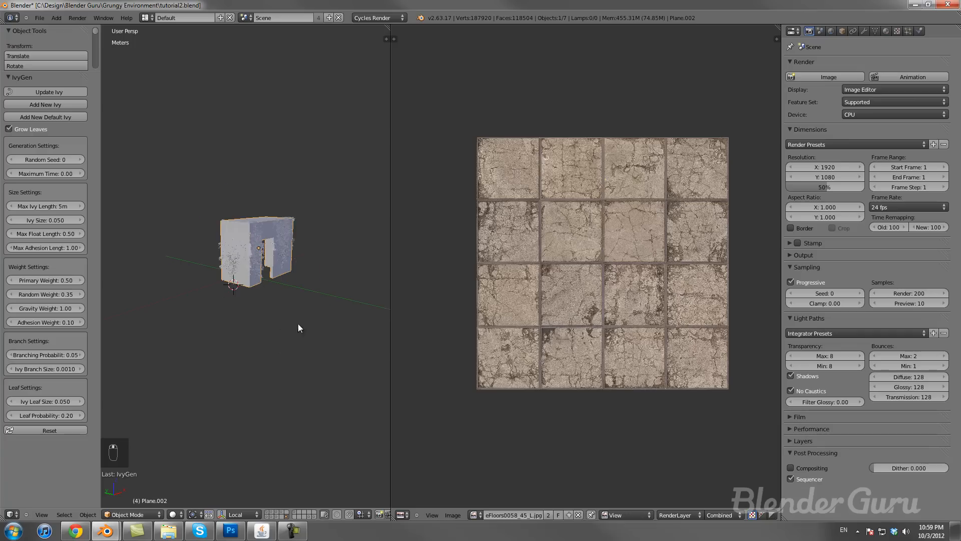
pyautogui.scroll(2, 288, 445)
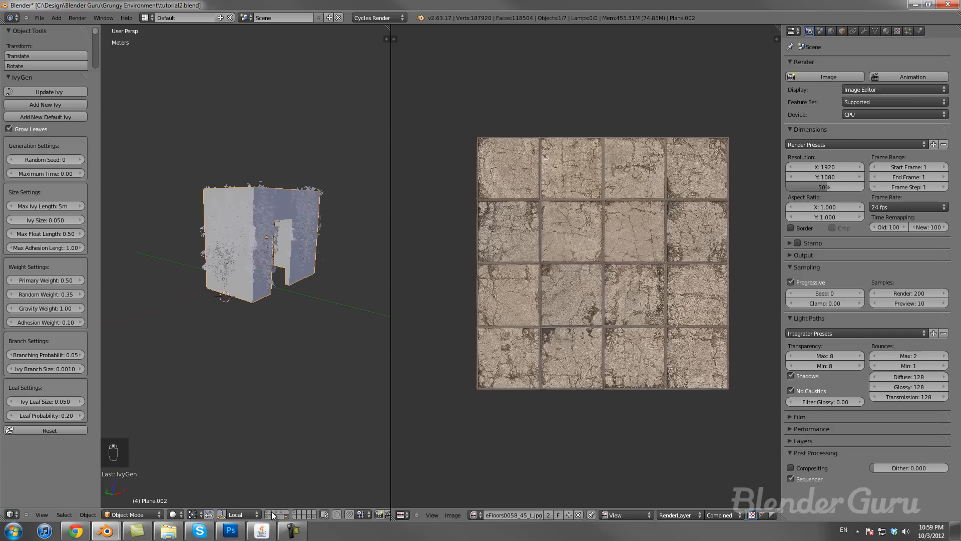
pyautogui.keyDown('shift'); pyautogui.click(273, 515); pyautogui.keyUp('shift')
pyautogui.scroll(-8, 234, 382)
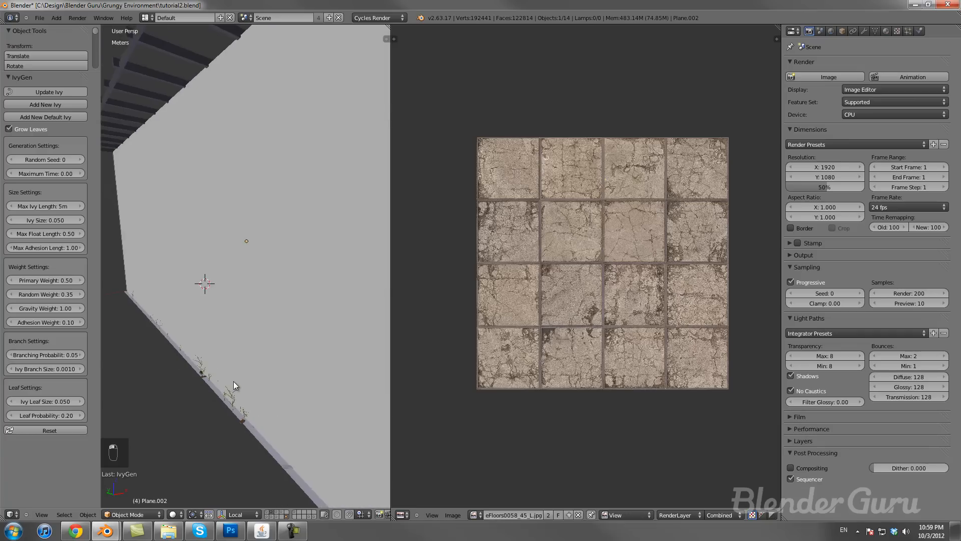
pyautogui.scroll(-2, 232, 381)
pyautogui.moveTo(199, 317)
pyautogui.mouseDown(button='middle')
pyautogui.moveTo(235, 325)
pyautogui.moveTo(185, 322)
pyautogui.moveTo(209, 321)
pyautogui.mouseUp(button='middle')
pyautogui.scroll(3, 233, 325)
# Step: Select the room's back wall and place the 3D cursor at its base using a wireframe orthographic side view
pyautogui.rightClick(201, 325)
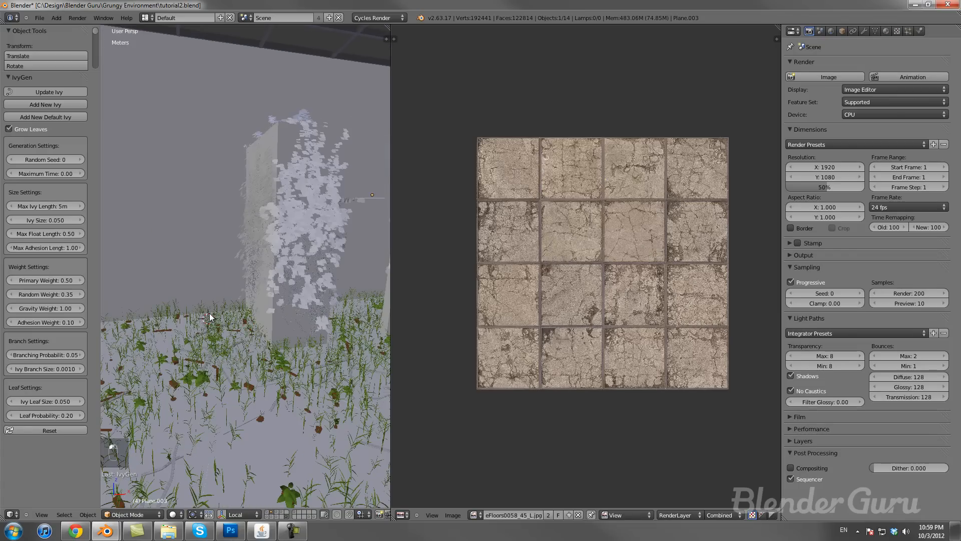
pyautogui.press('KP_1')
pyautogui.press('z')
pyautogui.press('KP_3')
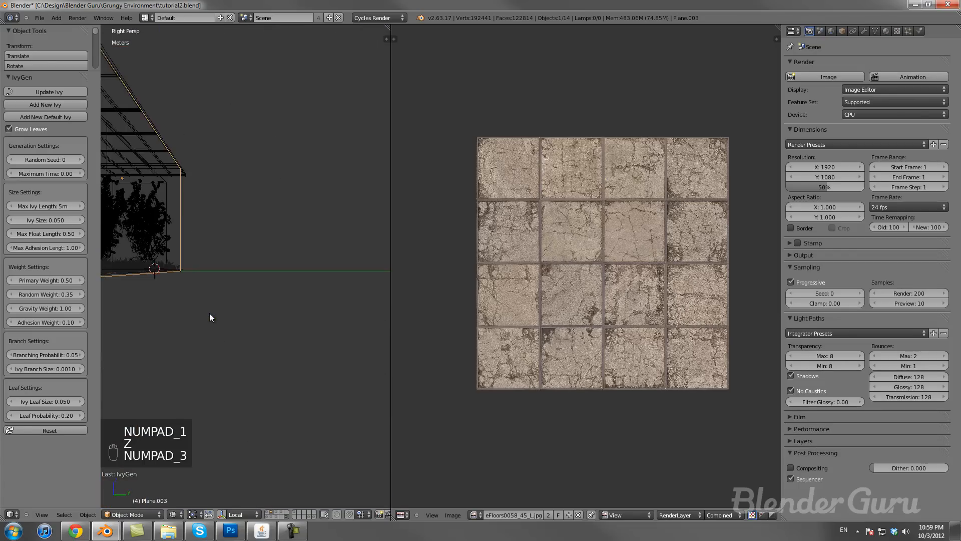
pyautogui.press('KP_5')
pyautogui.scroll(2, 213, 311)
pyautogui.keyDown('shift'); pyautogui.moveTo(253, 289); pyautogui.dragTo(226, 244, button='middle'); pyautogui.keyUp('shift')
pyautogui.scroll(3, 330, 283)
pyautogui.click(353, 279)
pyautogui.scroll(2, 295, 293)
pyautogui.click(309, 296)
# Step: Return to solid perspective shading and grow a new ivy on the back wall beside the doorway section
pyautogui.moveTo(252, 346)
pyautogui.mouseDown(button='middle')
pyautogui.moveTo(247, 296)
pyautogui.moveTo(298, 301)
pyautogui.moveTo(191, 297)
pyautogui.moveTo(203, 283)
pyautogui.moveTo(266, 280)
pyautogui.mouseUp(button='middle')
pyautogui.press('z')
pyautogui.press('KP_5')
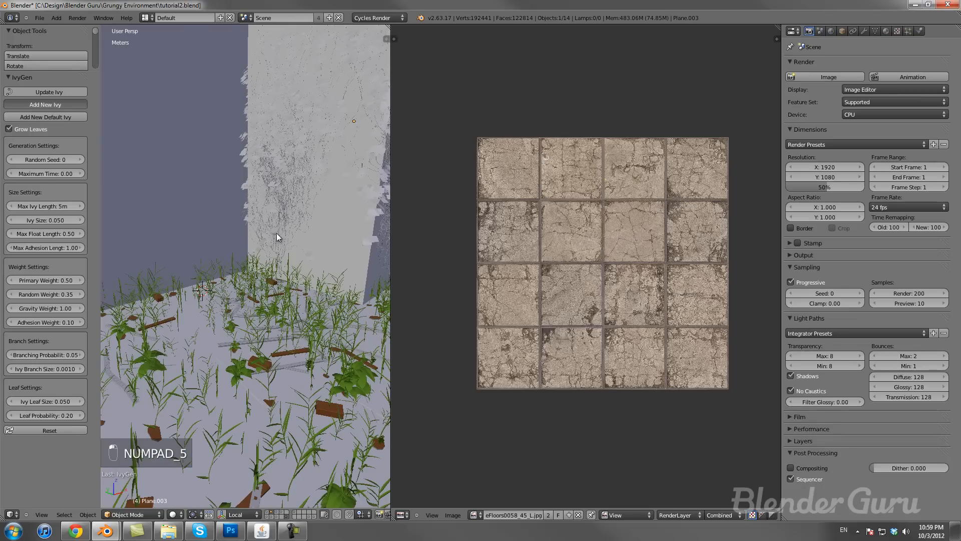
pyautogui.scroll(-2, 277, 233)
pyautogui.moveTo(276, 233); pyautogui.dragTo(202, 204, button='middle')
pyautogui.scroll(-2, 241, 233)
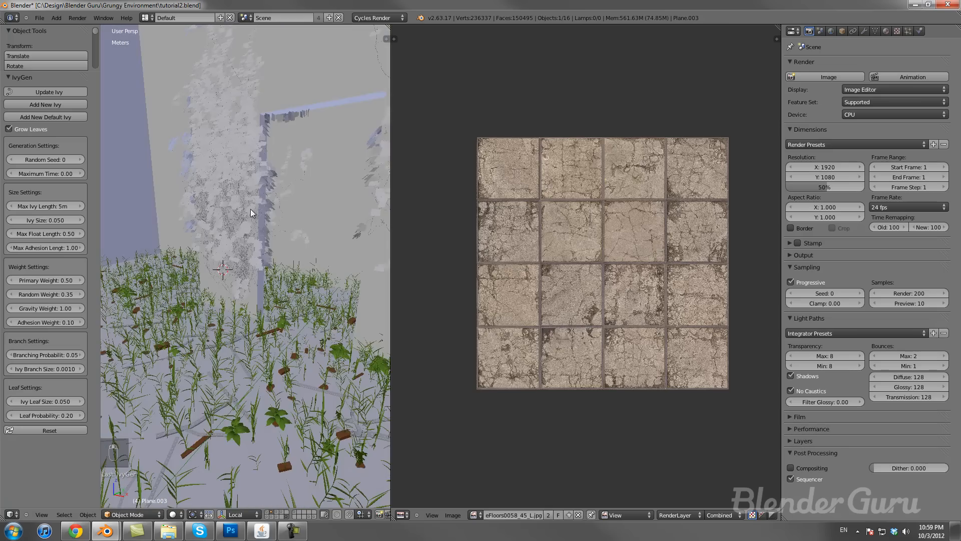
# Step: Place the 3D cursor on the back wall at the doorway section's other side, add an ivy and check the camera view
pyautogui.moveTo(300, 181); pyautogui.dragTo(267, 156, button='middle')
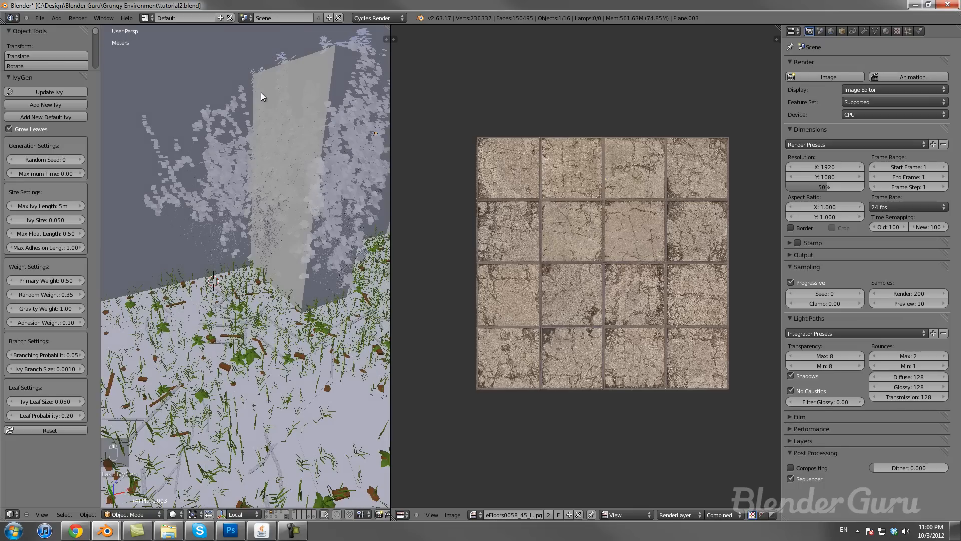
pyautogui.moveTo(235, 191); pyautogui.dragTo(139, 247, button='middle')
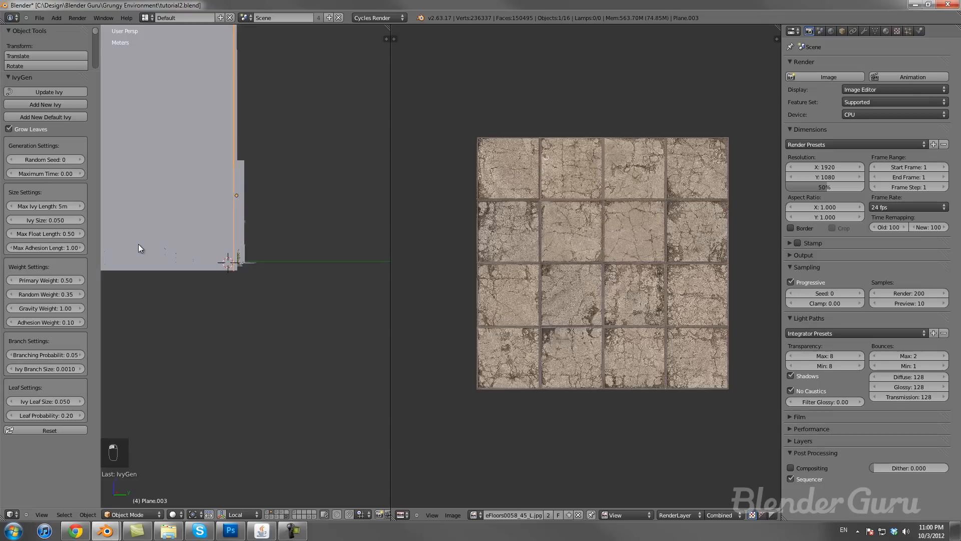
pyautogui.press('KP_3')
pyautogui.press('KP_5')
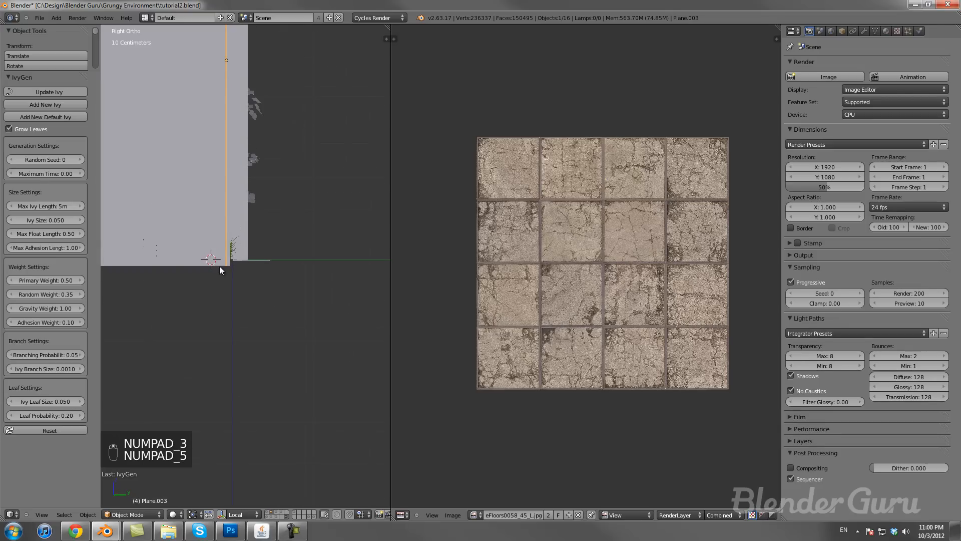
pyautogui.moveTo(214, 273); pyautogui.dragTo(154, 175, button='middle')
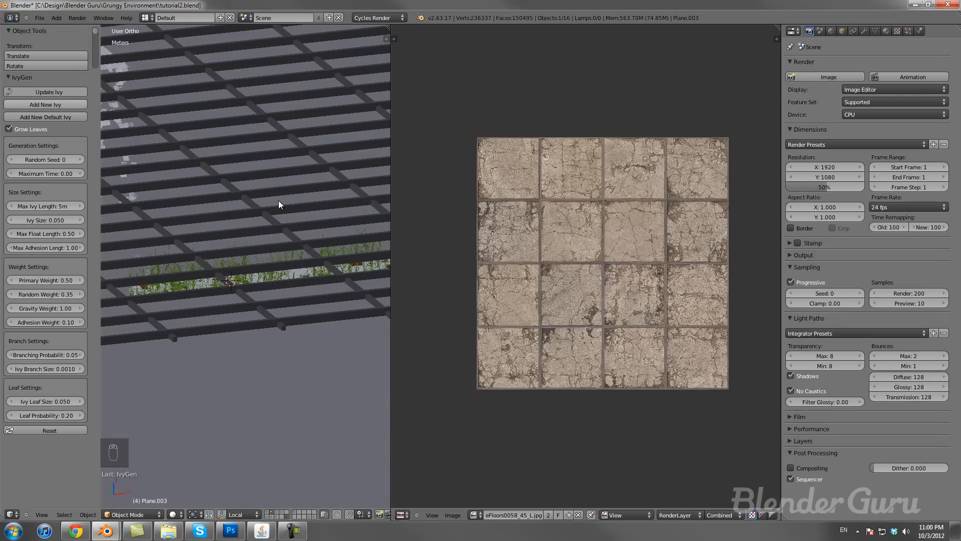
pyautogui.moveTo(283, 203); pyautogui.dragTo(264, 207, button='middle')
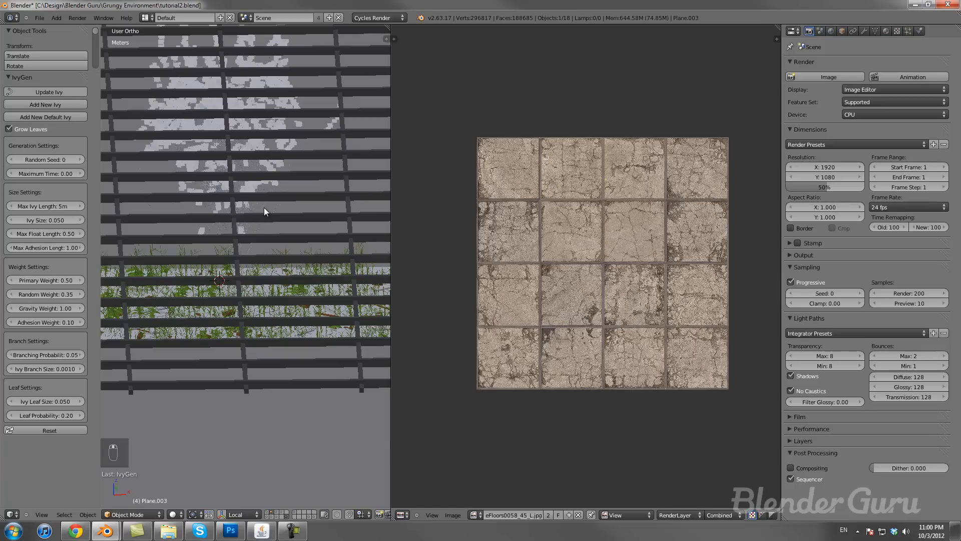
pyautogui.press('KP_0')
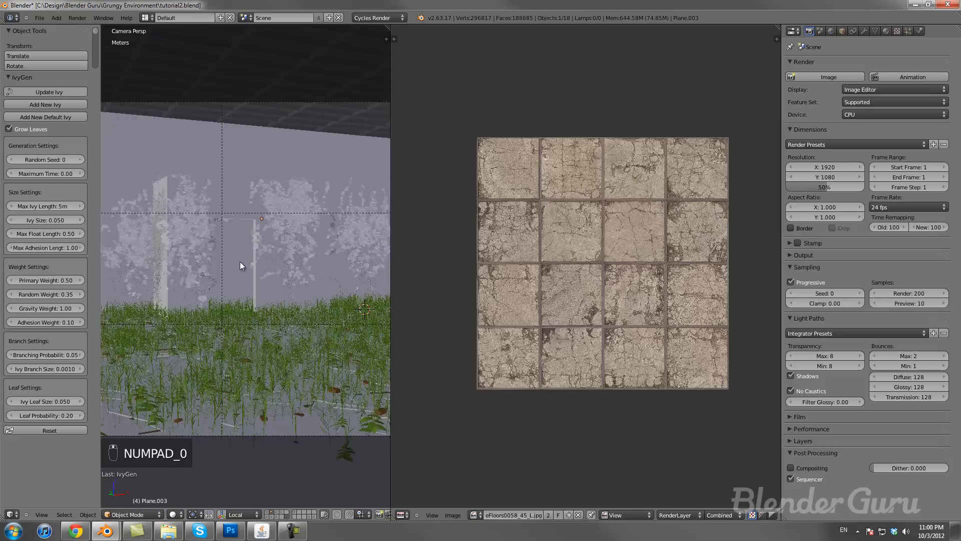
# Step: Select the adjoining side wall and show the room in a wireframe orthographic top view for placing the 3D cursor
pyautogui.click(318, 304)
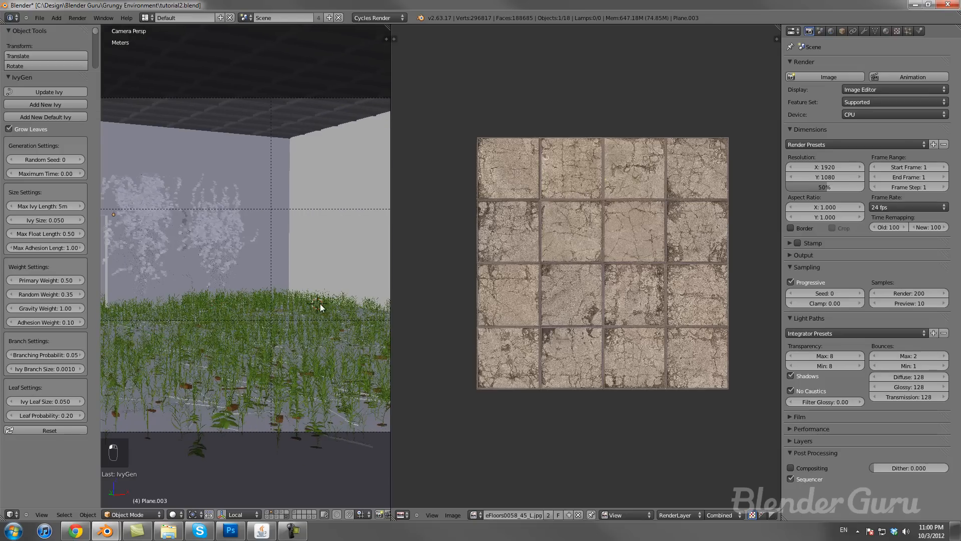
pyautogui.moveTo(340, 260); pyautogui.dragTo(309, 289, button='middle')
pyautogui.press('z')
pyautogui.press('KP_7')
pyautogui.press('KP_5')
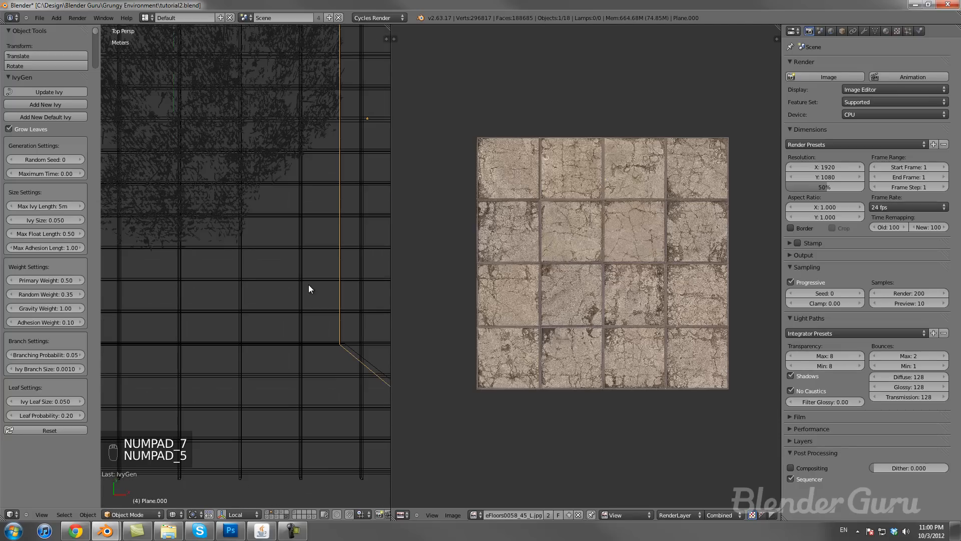
pyautogui.press('KP_5')
# Step: Place the 3D cursor at the side wall's base near the back corner, add an ivy and check the camera view
pyautogui.scroll(-2, 320, 299)
pyautogui.keyDown('shift'); pyautogui.moveTo(312, 209); pyautogui.dragTo(271, 350, button='middle'); pyautogui.keyUp('shift')
pyautogui.keyDown('shift'); pyautogui.moveTo(324, 175); pyautogui.dragTo(265, 339, button='middle'); pyautogui.keyUp('shift')
pyautogui.moveTo(263, 193); pyautogui.dragTo(225, 240, button='middle')
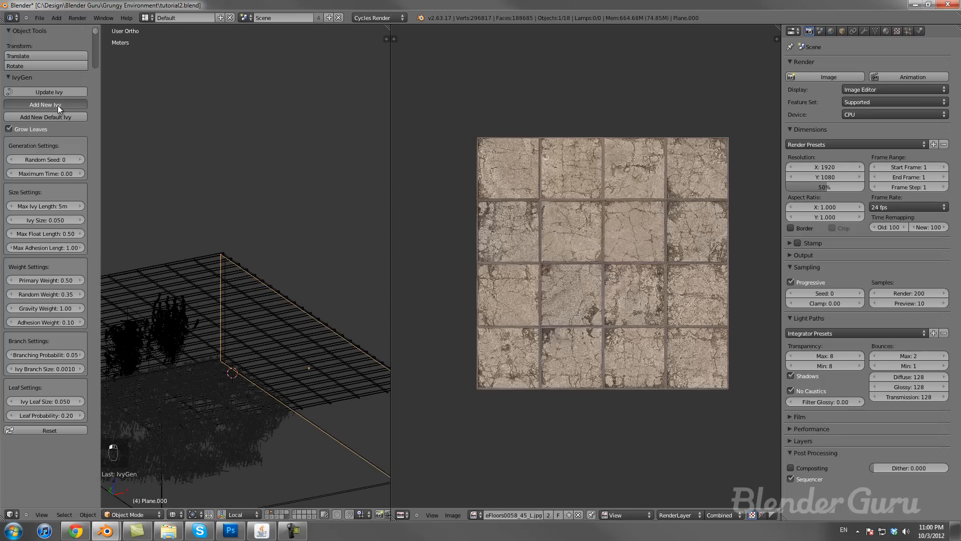
pyautogui.moveTo(225, 279); pyautogui.dragTo(295, 407, button='middle')
pyautogui.press('KP_0')
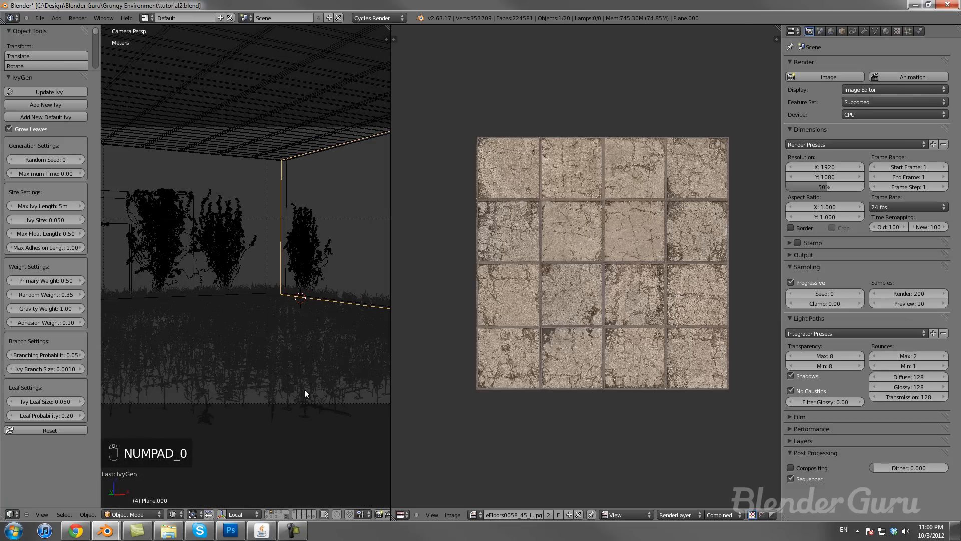
pyautogui.keyDown('shift'); pyautogui.moveTo(287, 356); pyautogui.dragTo(241, 338, button='middle'); pyautogui.keyUp('shift')
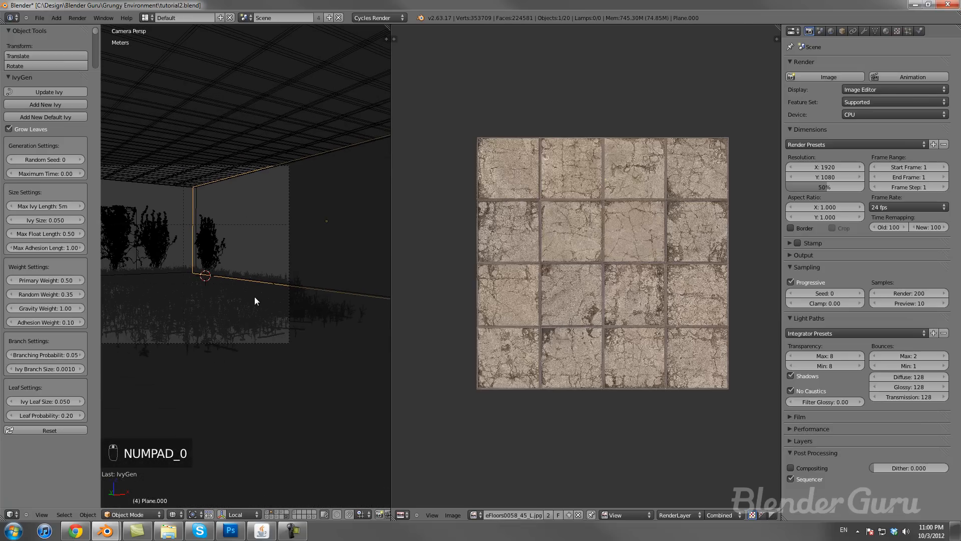
# Step: Place the 3D cursor farther along the side wall's base, away from the back corner, and add another ivy
pyautogui.moveTo(277, 196); pyautogui.dragTo(189, 220, button='middle')
pyautogui.press('KP_7')
pyautogui.scroll(2, 282, 165)
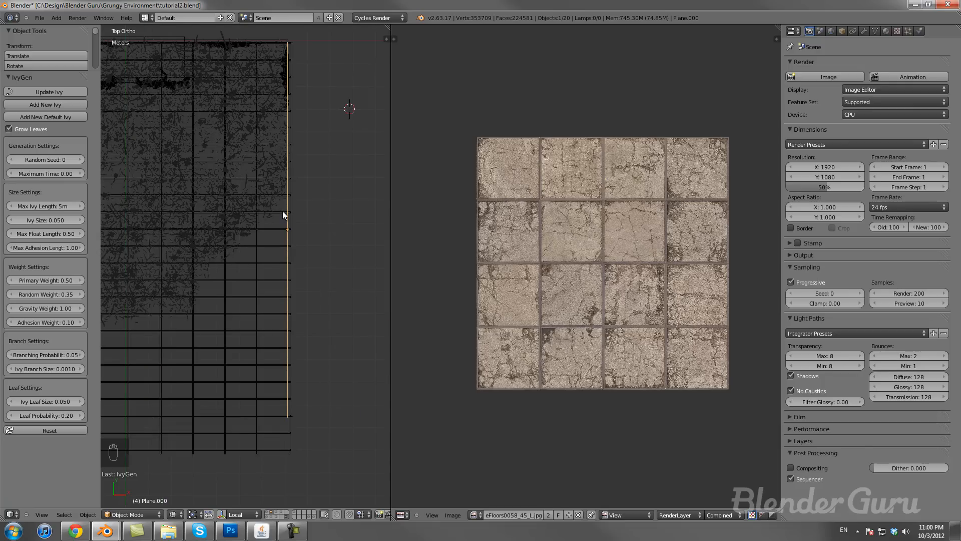
pyautogui.moveTo(284, 220); pyautogui.dragTo(272, 296, button='middle')
pyautogui.click(269, 301)
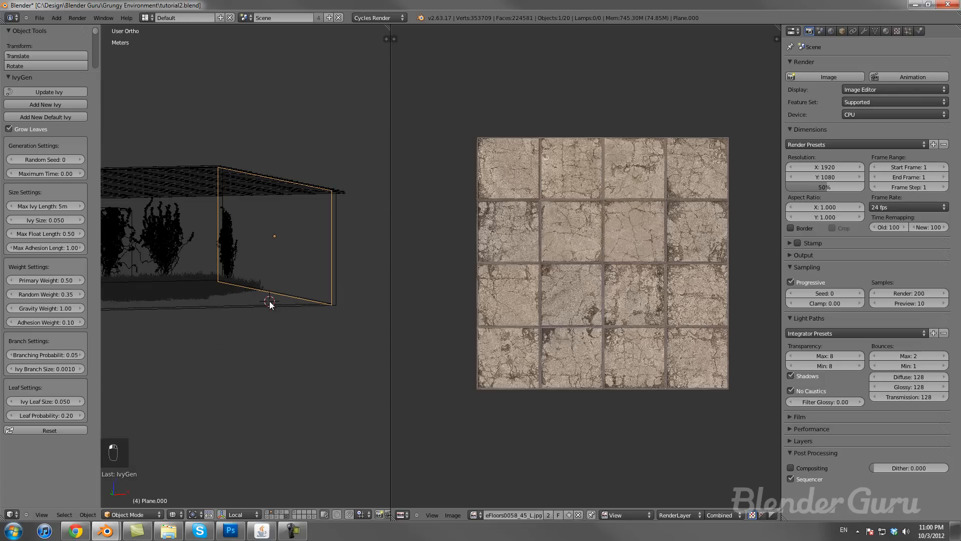
pyautogui.moveTo(159, 277); pyautogui.dragTo(339, 338, button='middle')
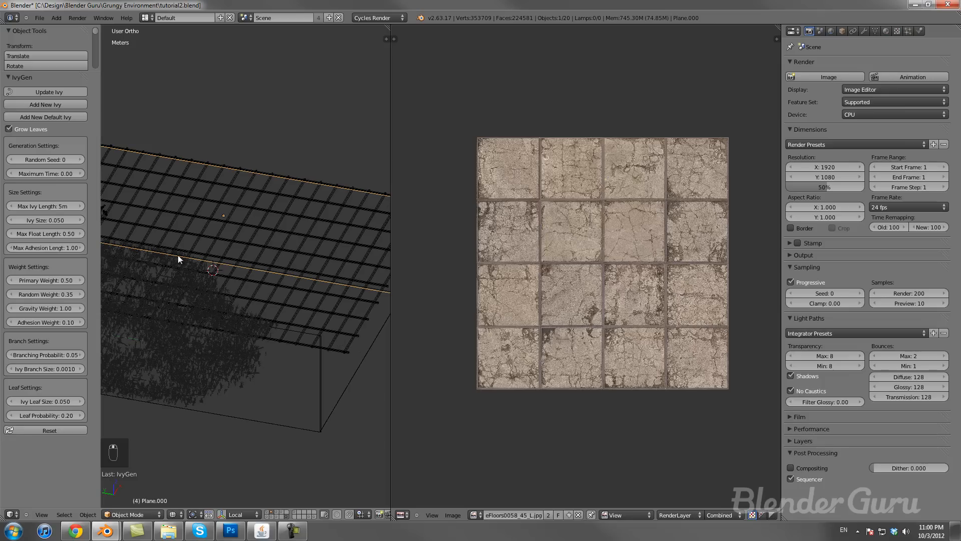
pyautogui.click(24, 100)
# Step: Update the newest side-wall ivy so it grows up the wall and check it through the camera
pyautogui.scroll(3, 255, 224)
pyautogui.moveTo(250, 227); pyautogui.dragTo(358, 342, button='middle')
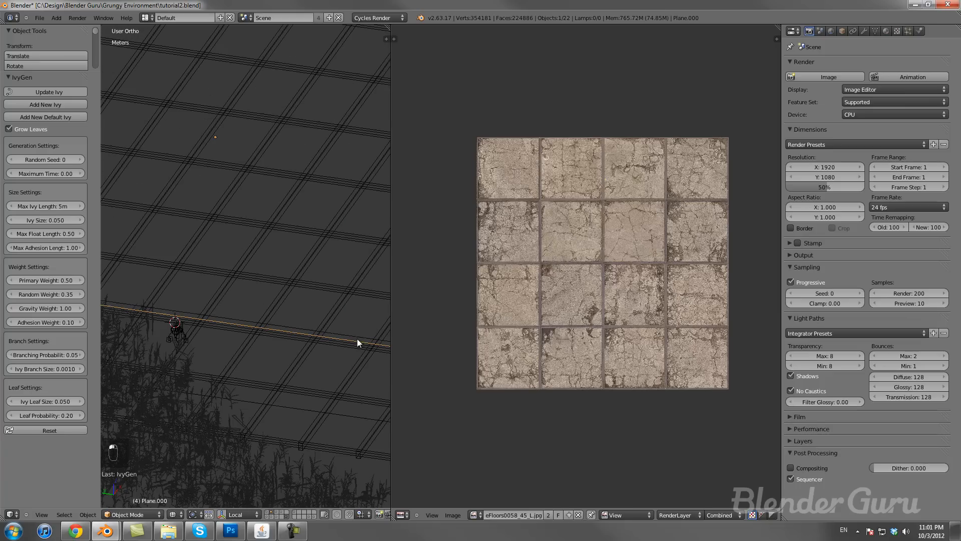
pyautogui.click(55, 92)
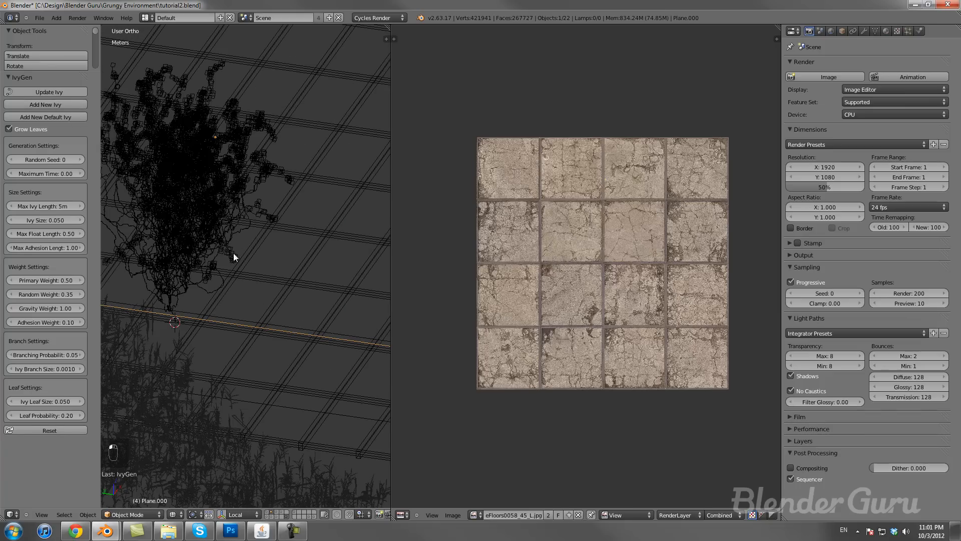
pyautogui.moveTo(229, 253); pyautogui.dragTo(251, 277, button='middle')
pyautogui.scroll(2, 252, 277)
pyautogui.press('KP_0')
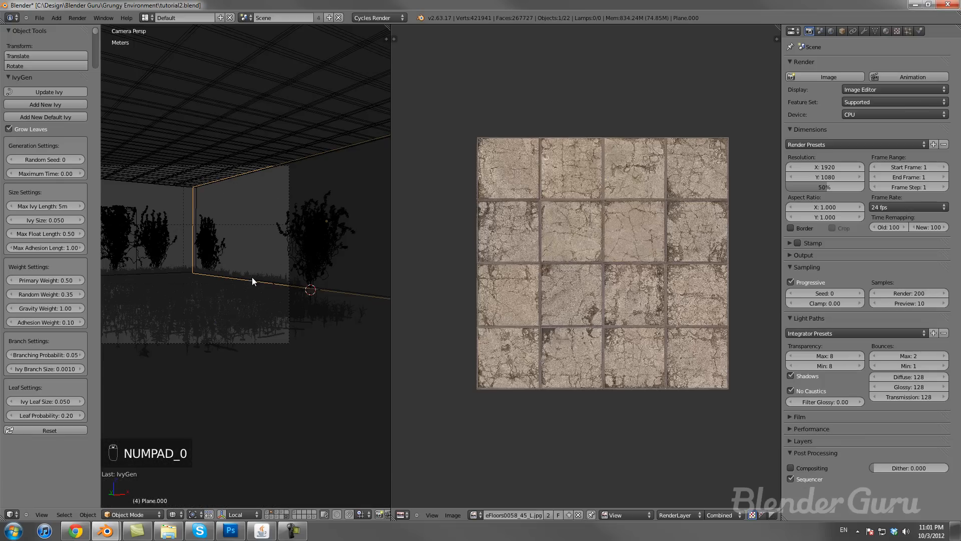
# Step: Place the 3D cursor closer against the side wall beside the newest ivy, update the ivy there and check the camera view
pyautogui.scroll(2, 296, 301)
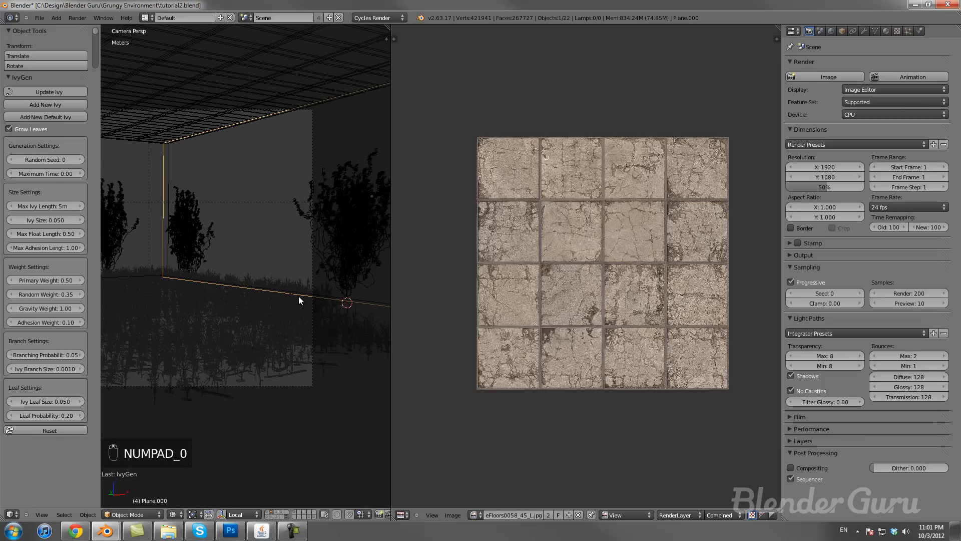
pyautogui.press('KP_7')
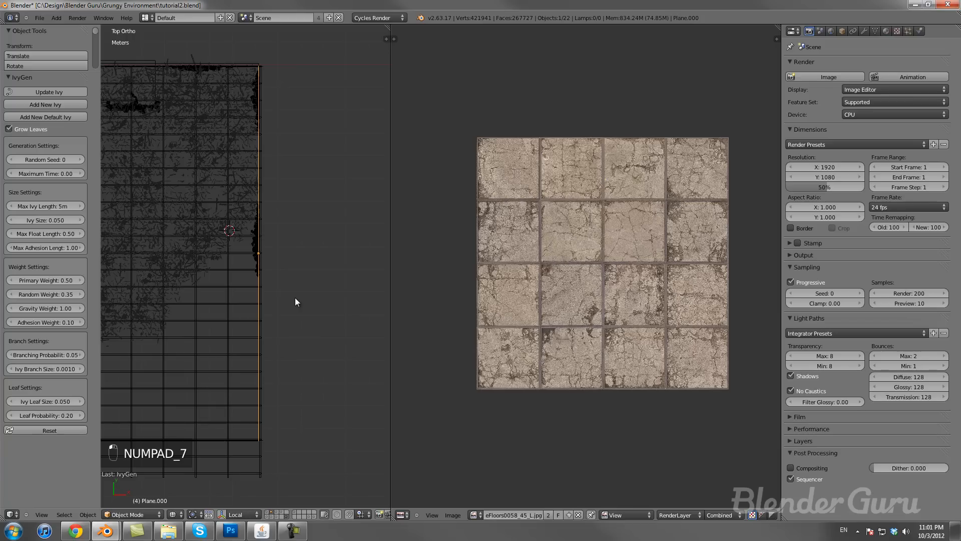
pyautogui.scroll(2, 253, 228)
pyautogui.click(261, 221)
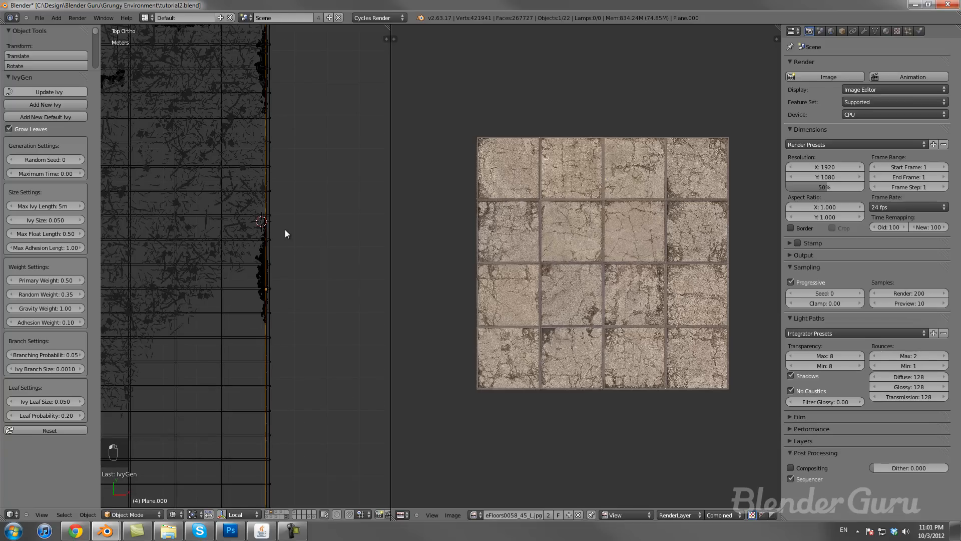
pyautogui.moveTo(285, 230); pyautogui.dragTo(337, 144, button='middle')
pyautogui.press('KP_0')
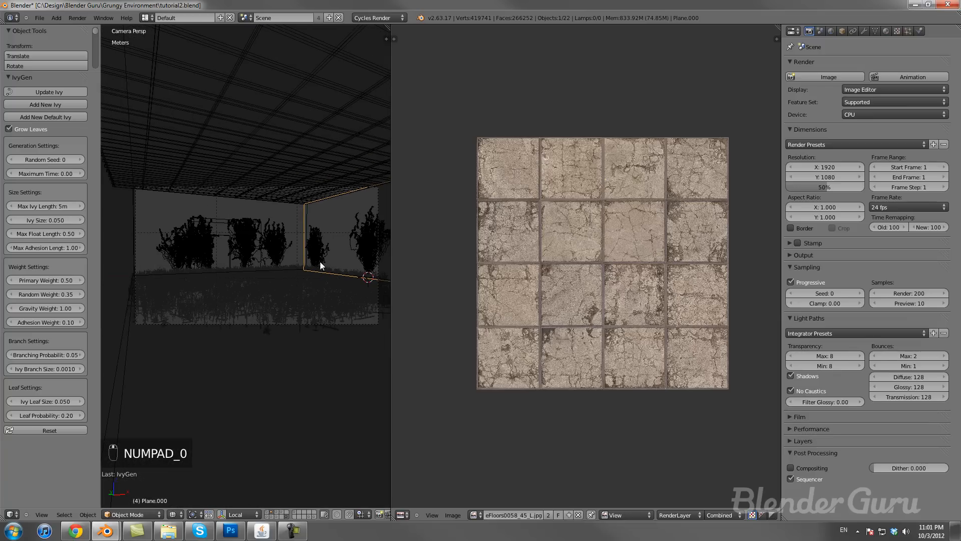
# Step: Switch the camera view to solid shading, hide the tool shelf and make the layers with the columns, trusses, furniture and ceiling grid visible
pyautogui.press('z')
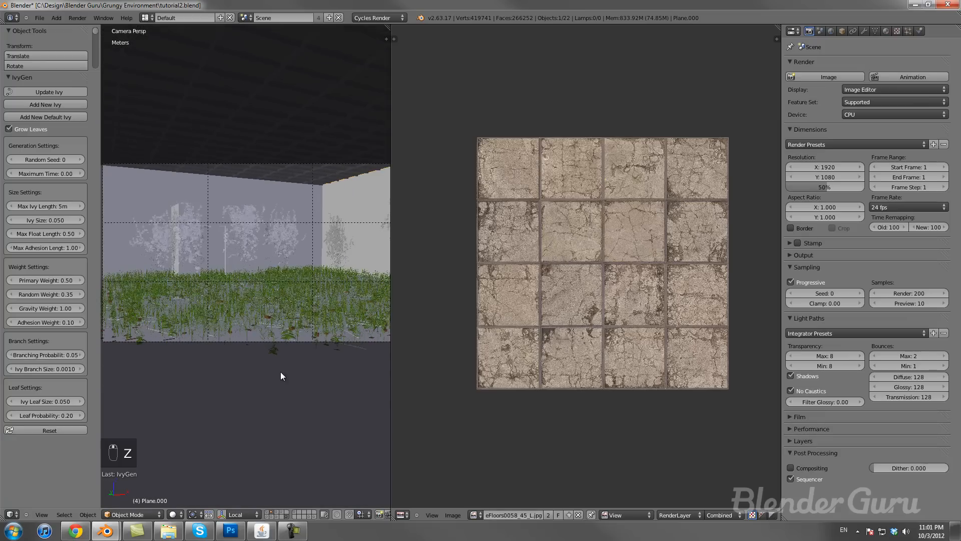
pyautogui.scroll(-2, 278, 342)
pyautogui.press('t')
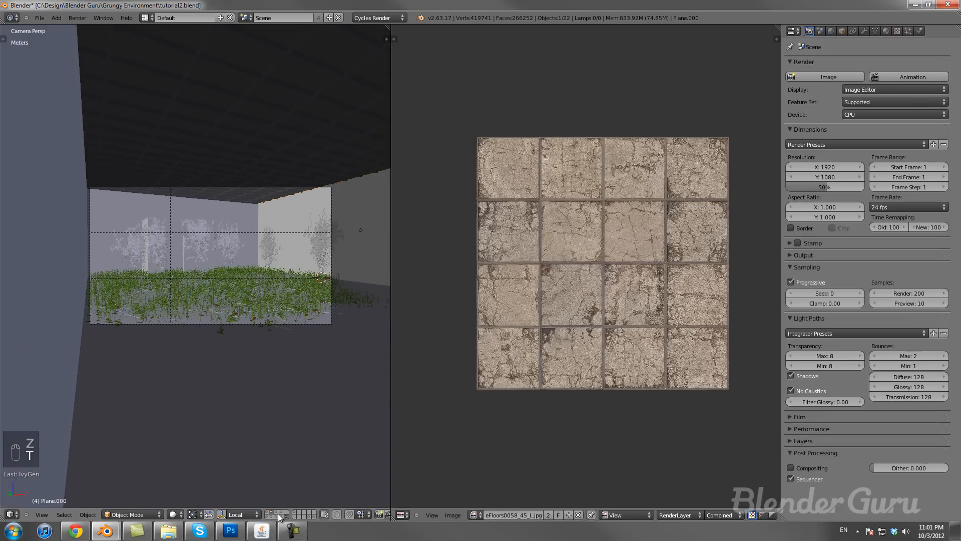
pyautogui.keyDown('shift'); pyautogui.click(279, 516); pyautogui.keyUp('shift')
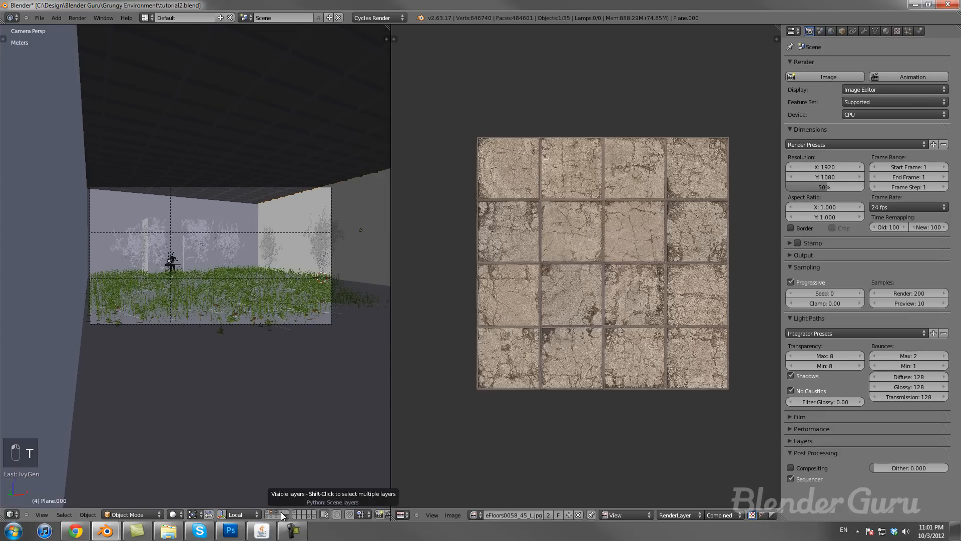
pyautogui.keyDown('shift'); pyautogui.click(268, 513); pyautogui.keyUp('shift')
pyautogui.keyDown('shift'); pyautogui.click(268, 516); pyautogui.keyUp('shift')
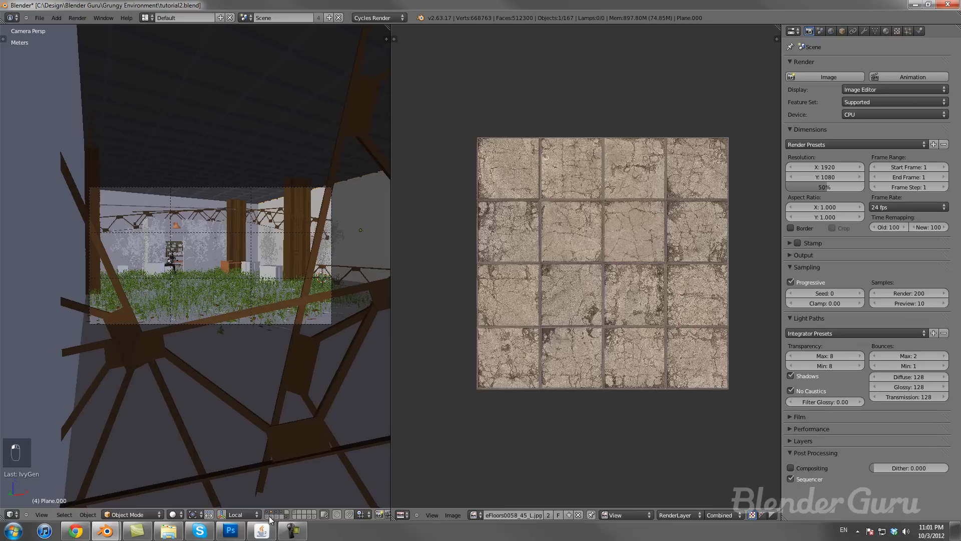
pyautogui.keyDown('shift'); pyautogui.click(271, 517); pyautogui.keyUp('shift')
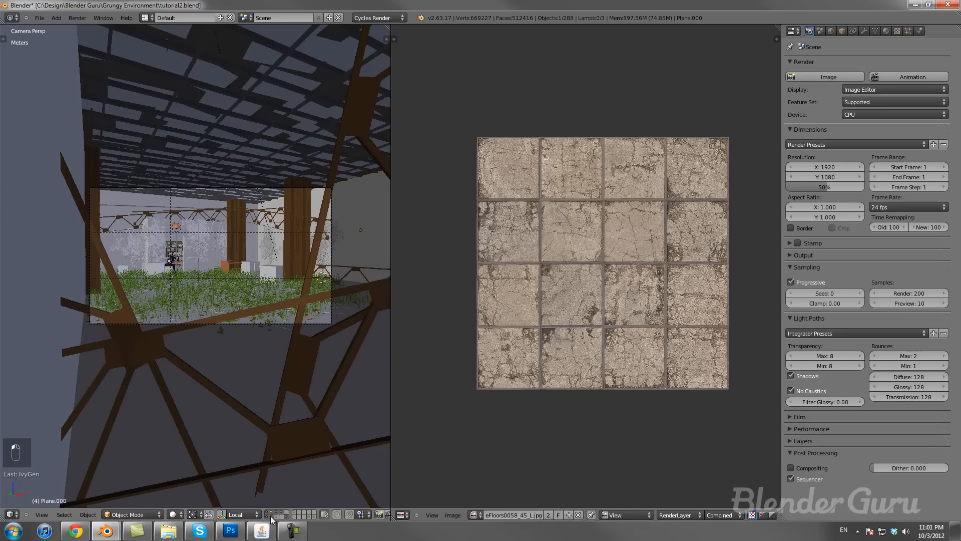
pyautogui.keyDown('shift'); pyautogui.click(277, 517); pyautogui.keyUp('shift')
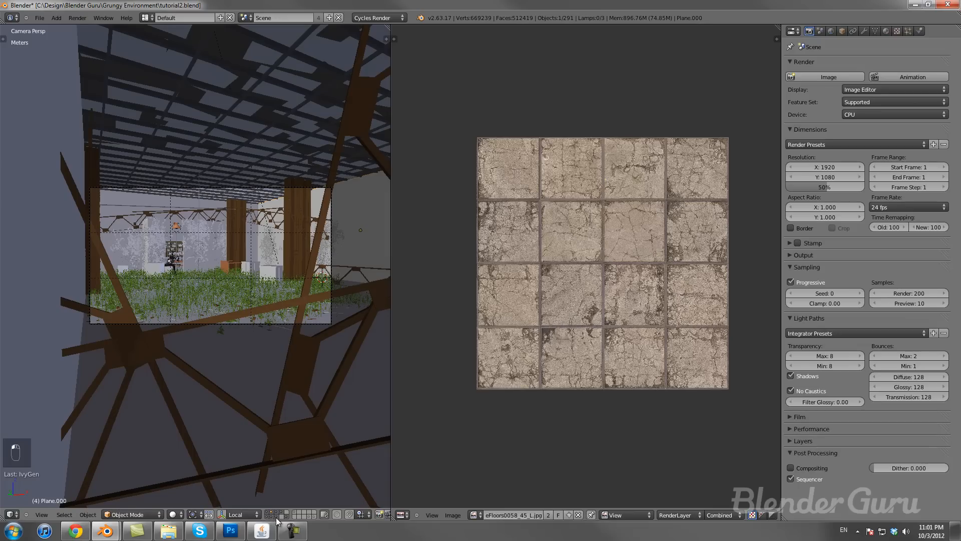
# Step: Select the leaves of the ivy beside the doorway and isolate the layer holding the ivies and doorway block outside the camera view
pyautogui.scroll(1, 286, 312)
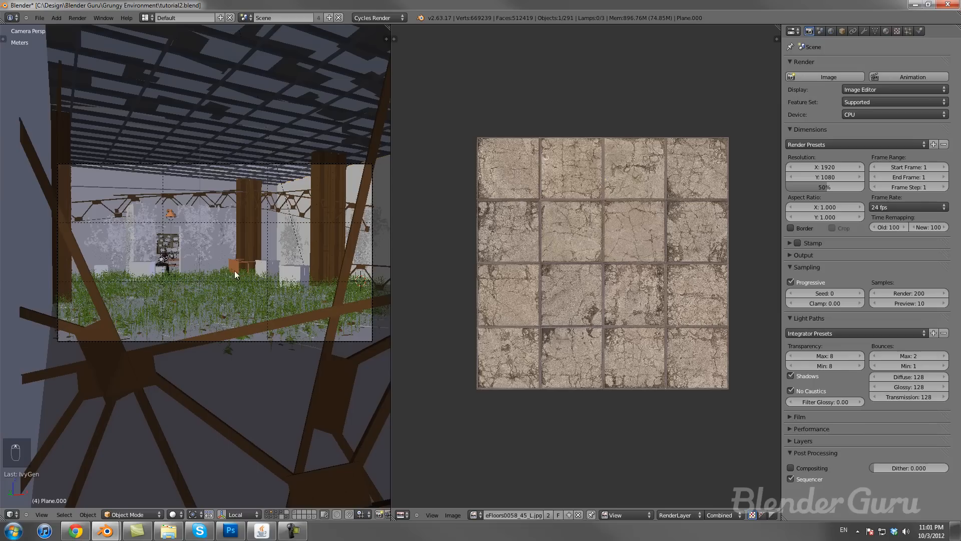
pyautogui.rightClick(148, 238)
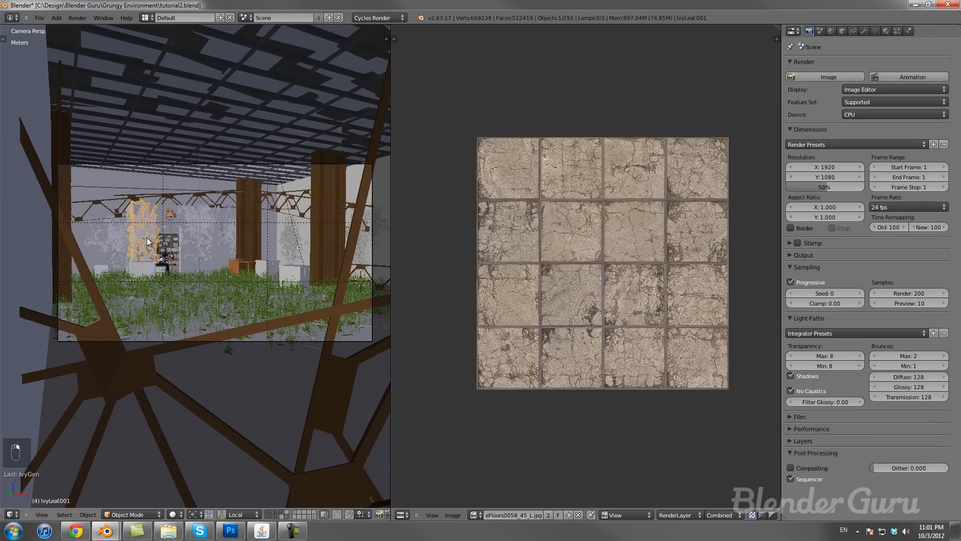
pyautogui.scroll(3, 183, 256)
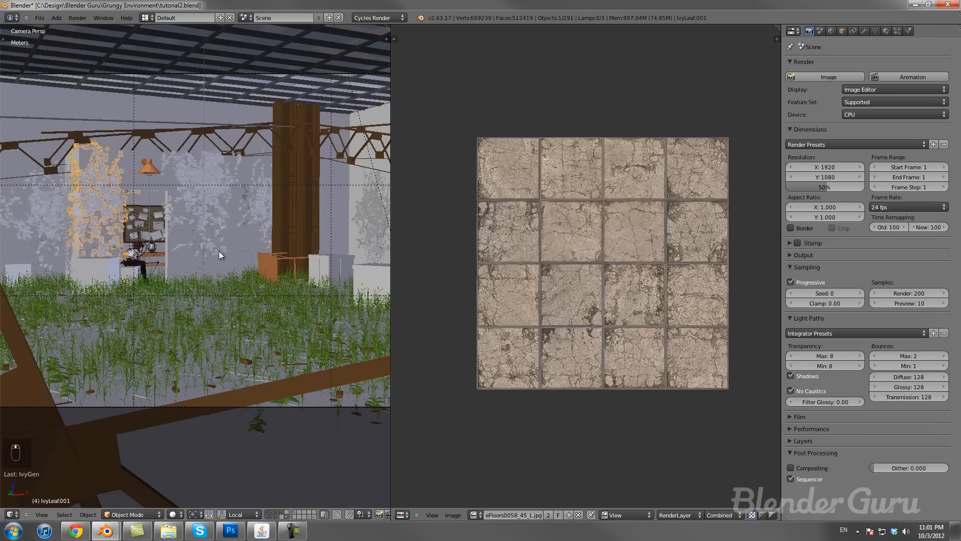
pyautogui.keyDown('shift'); pyautogui.moveTo(218, 255); pyautogui.dragTo(278, 522, button='middle'); pyautogui.keyUp('shift')
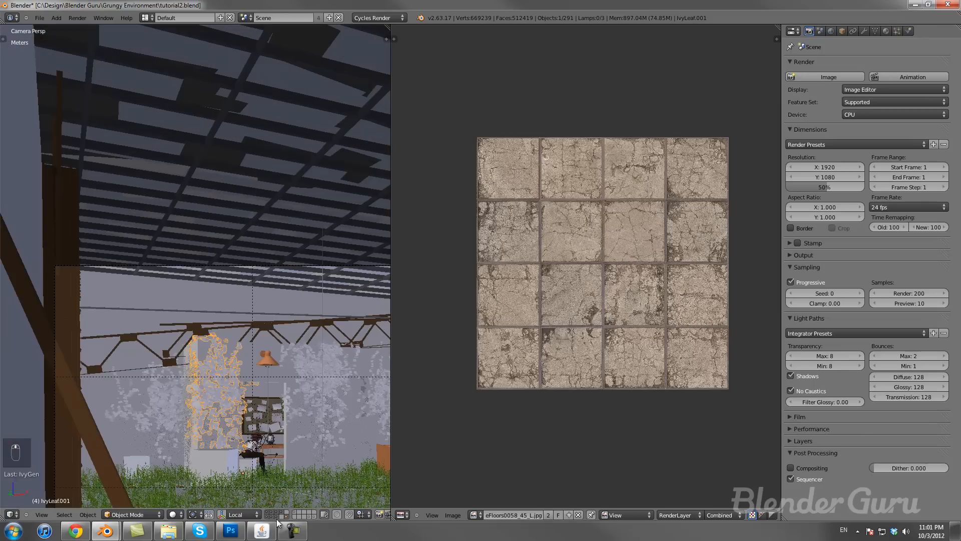
pyautogui.click(287, 518)
pyautogui.press('KP_0')
pyautogui.scroll(-3, 235, 350)
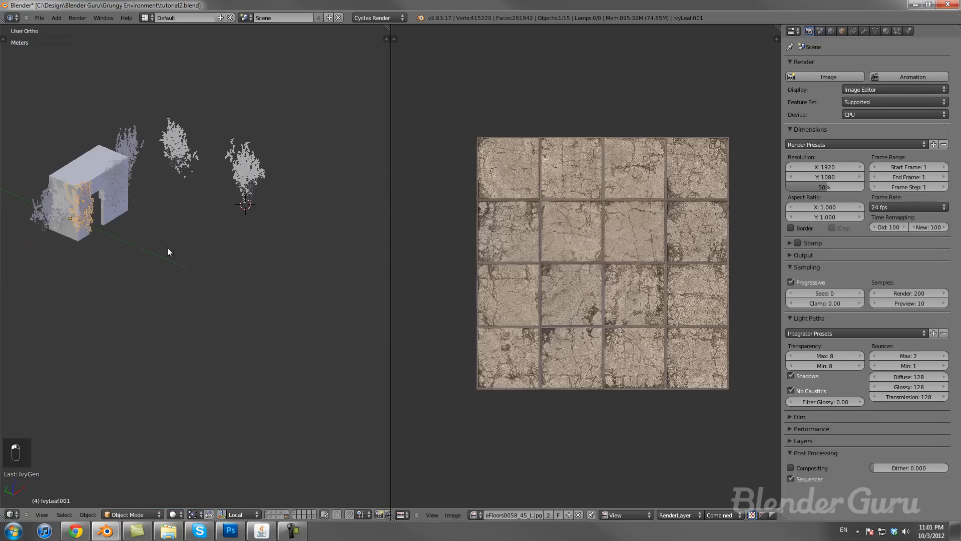
pyautogui.keyDown('shift'); pyautogui.moveTo(73, 240); pyautogui.dragTo(202, 292, button='middle'); pyautogui.keyUp('shift')
pyautogui.scroll(3, 201, 293)
pyautogui.scroll(3, 202, 296)
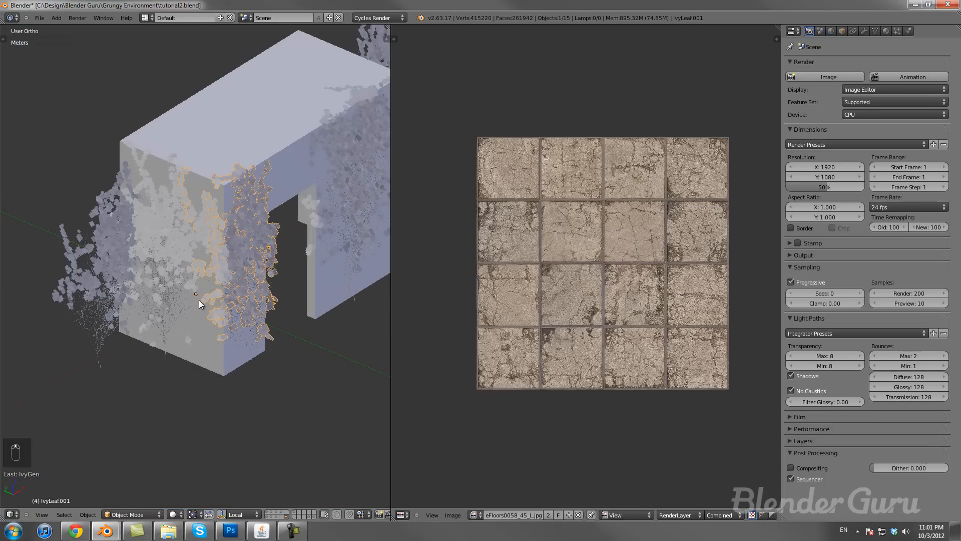
# Step: Select the ivy leaves and stem curves around the doorway block, including those of the ivy behind its far corner
pyautogui.rightClick(118, 282)
pyautogui.rightClick(104, 308)
pyautogui.press('b')
pyautogui.moveTo(66, 265); pyautogui.dragTo(125, 300)
pyautogui.scroll(4, 150, 280)
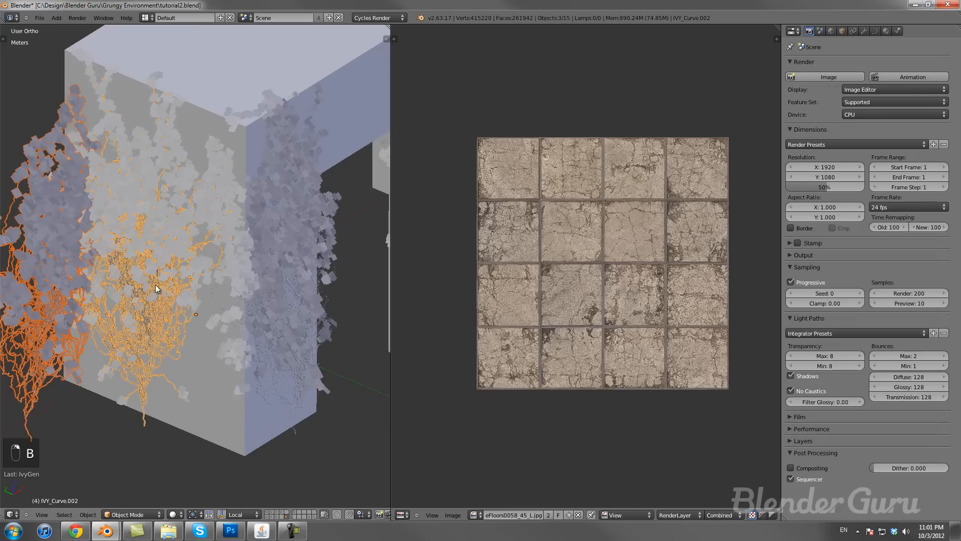
pyautogui.keyDown('shift'); pyautogui.rightClick(139, 189); pyautogui.keyUp('shift')
pyautogui.keyDown('shift'); pyautogui.rightClick(274, 223); pyautogui.keyUp('shift')
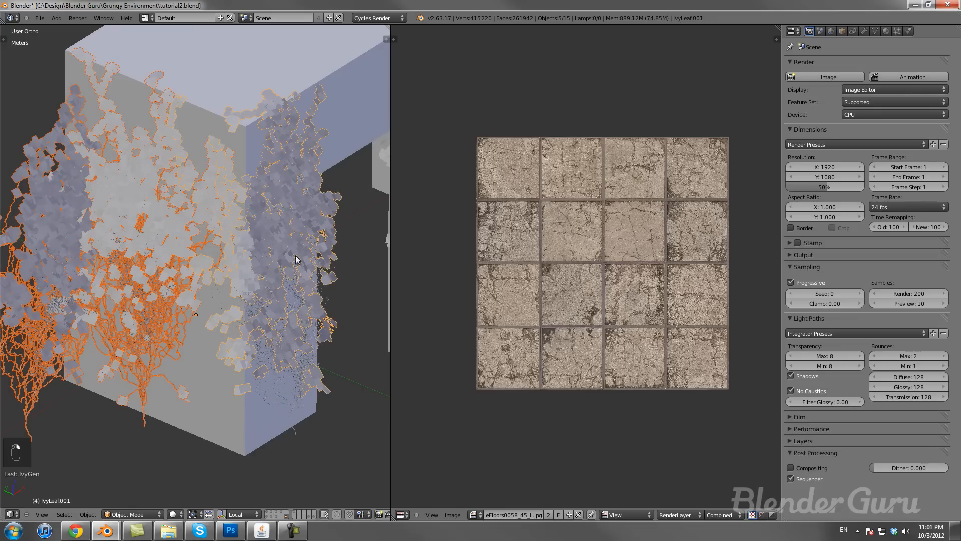
pyautogui.keyDown('shift'); pyautogui.rightClick(295, 372); pyautogui.keyUp('shift')
pyautogui.keyDown('shift'); pyautogui.moveTo(271, 283); pyautogui.dragTo(87, 394, button='middle'); pyautogui.keyUp('shift')
pyautogui.keyDown('shift'); pyautogui.rightClick(276, 251); pyautogui.keyUp('shift')
pyautogui.keyDown('shift'); pyautogui.rightClick(293, 315); pyautogui.keyUp('shift')
pyautogui.keyDown('shift'); pyautogui.moveTo(322, 255); pyautogui.dragTo(184, 331, button='middle'); pyautogui.keyUp('shift')
pyautogui.keyDown('shift'); pyautogui.rightClick(248, 231); pyautogui.keyUp('shift')
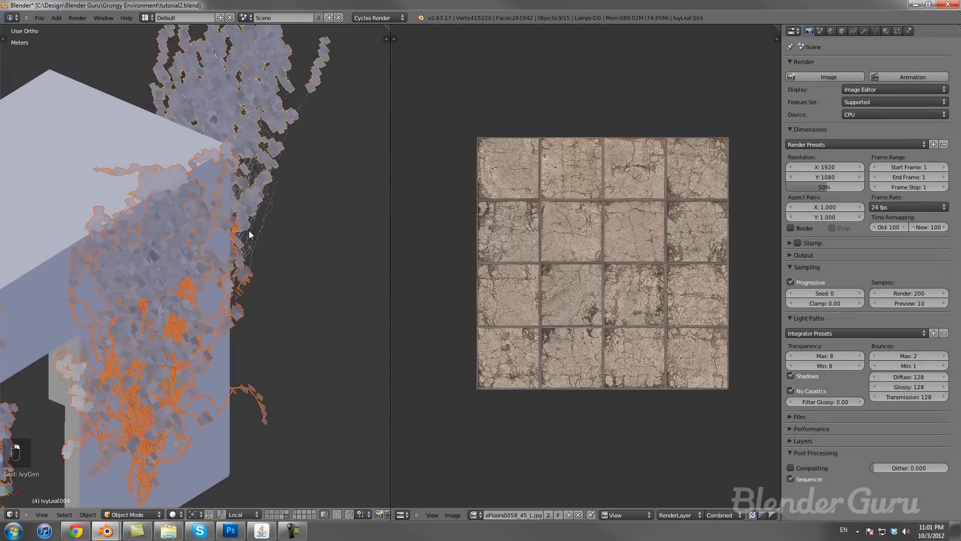
pyautogui.keyDown('shift'); pyautogui.rightClick(257, 211); pyautogui.keyUp('shift')
pyautogui.scroll(-6, 288, 200)
pyautogui.keyDown('shift'); pyautogui.moveTo(242, 266); pyautogui.dragTo(274, 274, button='middle'); pyautogui.keyUp('shift')
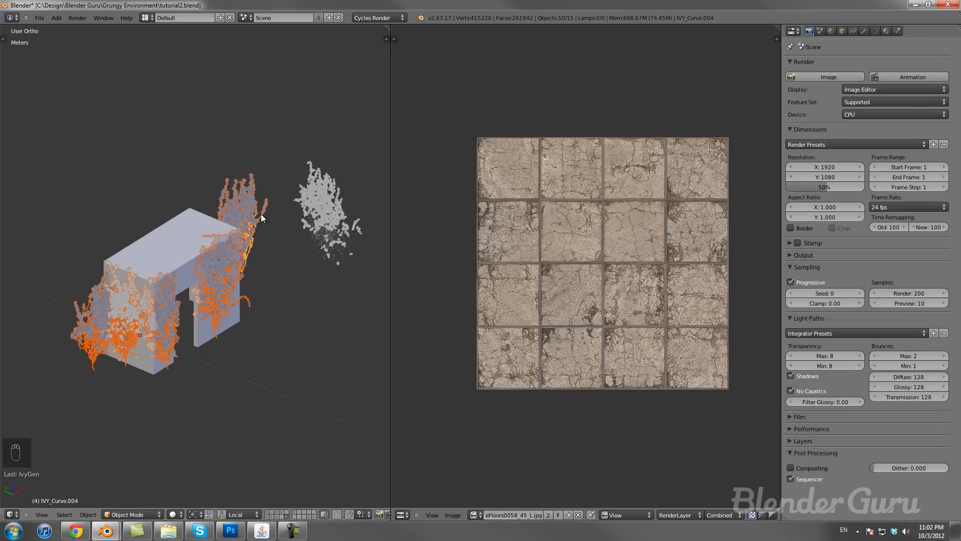
# Step: Select only the leaf mesh of the side-wall ivy near the back corner and inspect its UV layout
pyautogui.rightClick(338, 192)
pyautogui.rightClick(330, 197)
pyautogui.press('KP_Decimal')
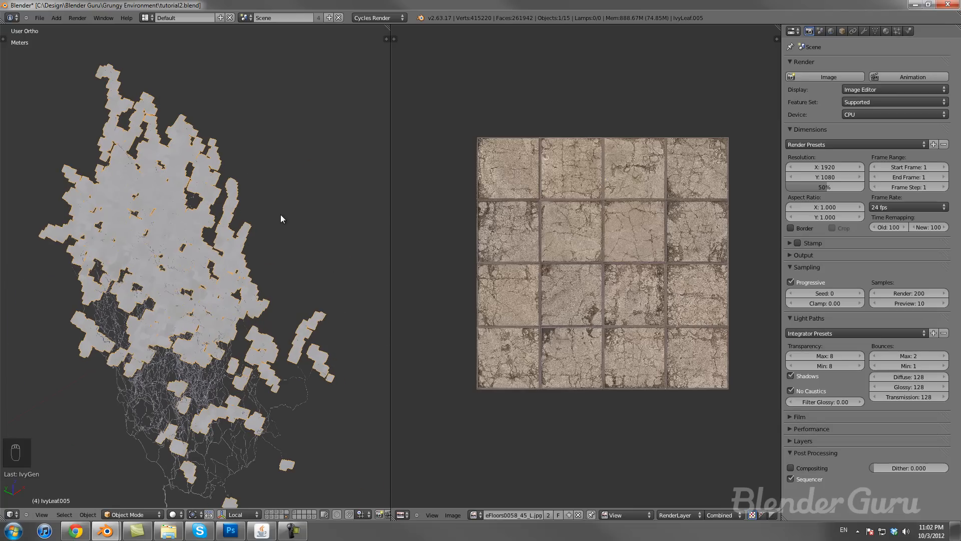
pyautogui.press('Tab')
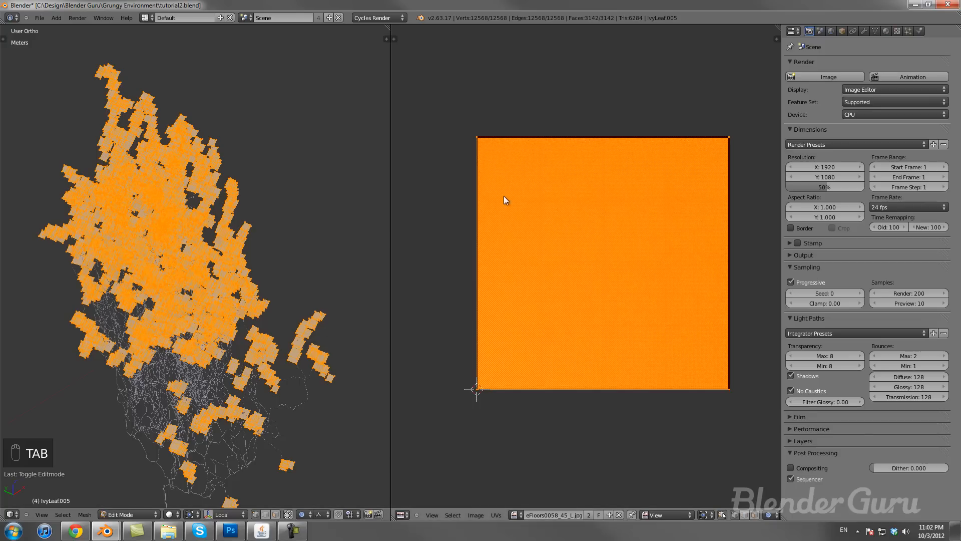
pyautogui.press('Tab')
# Step: Browse for a new image in C:\Design\The Nature Academy\Bonuses\Texture Pack\Plants and show the files as thumbnails
pyautogui.click(454, 518)
pyautogui.click(463, 499)
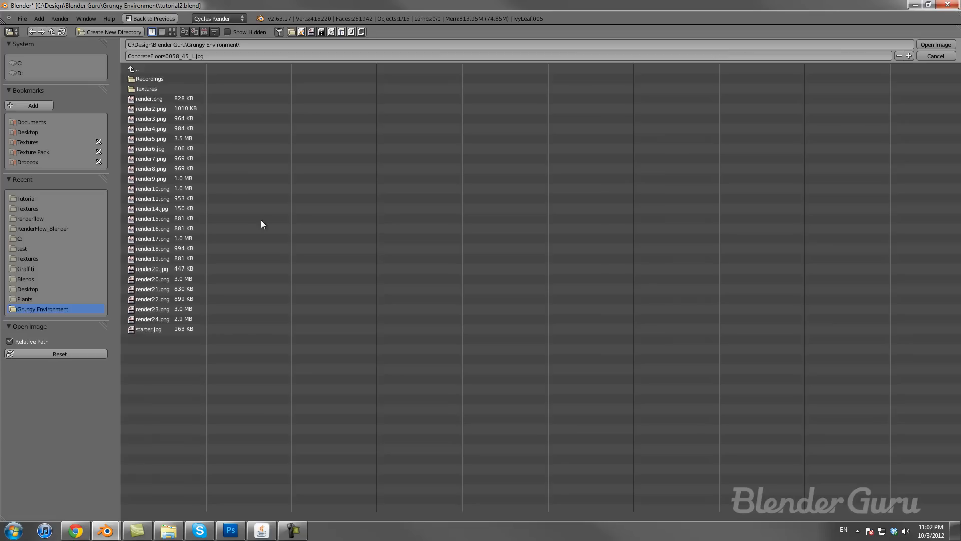
pyautogui.click(42, 142)
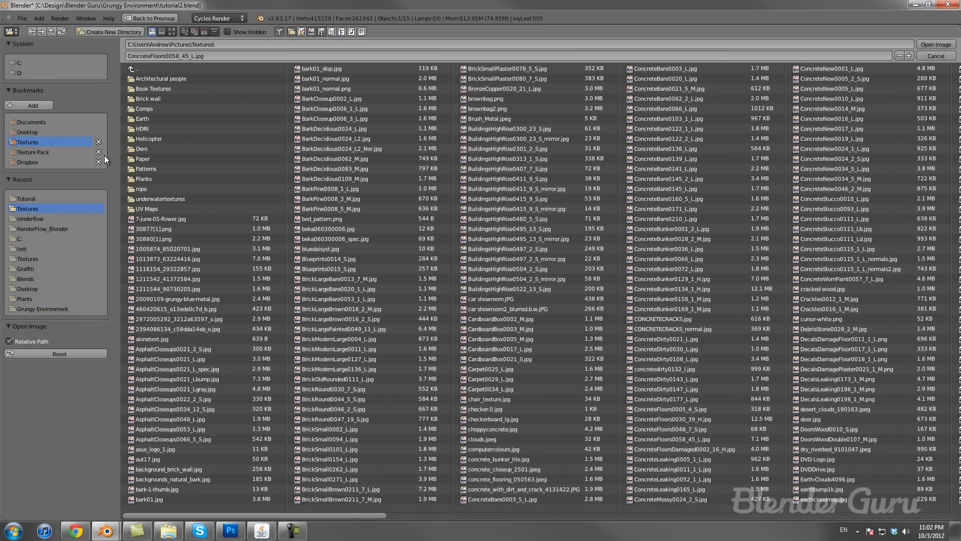
pyautogui.click(50, 63)
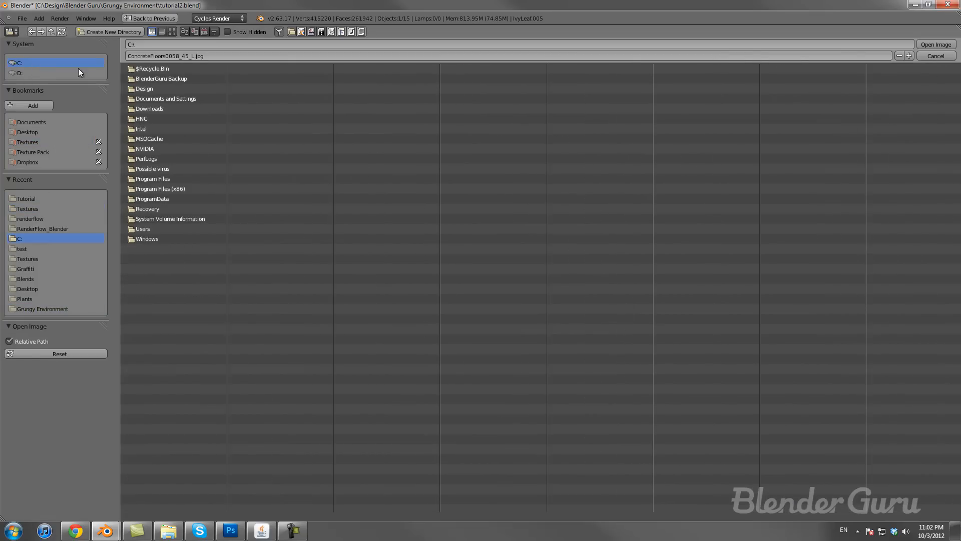
pyautogui.click(152, 89)
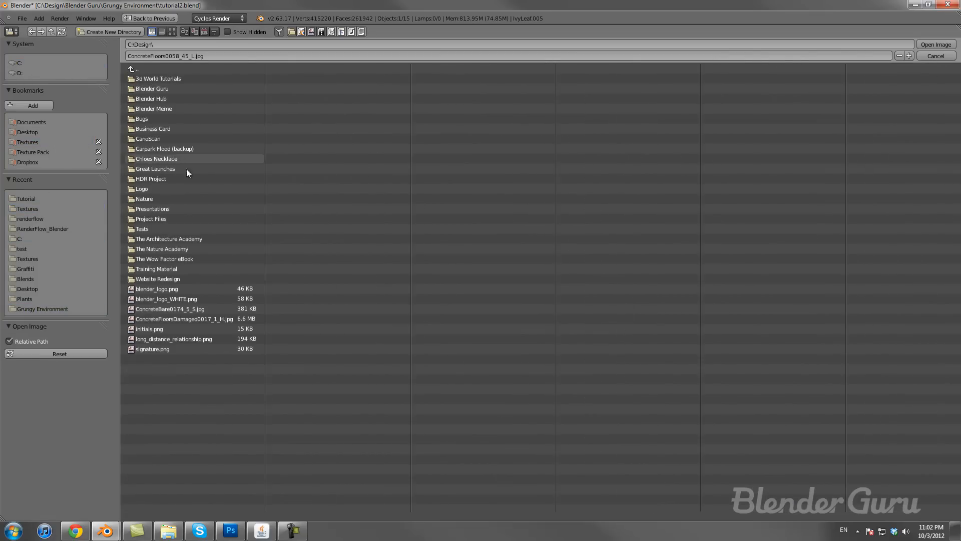
pyautogui.click(164, 248)
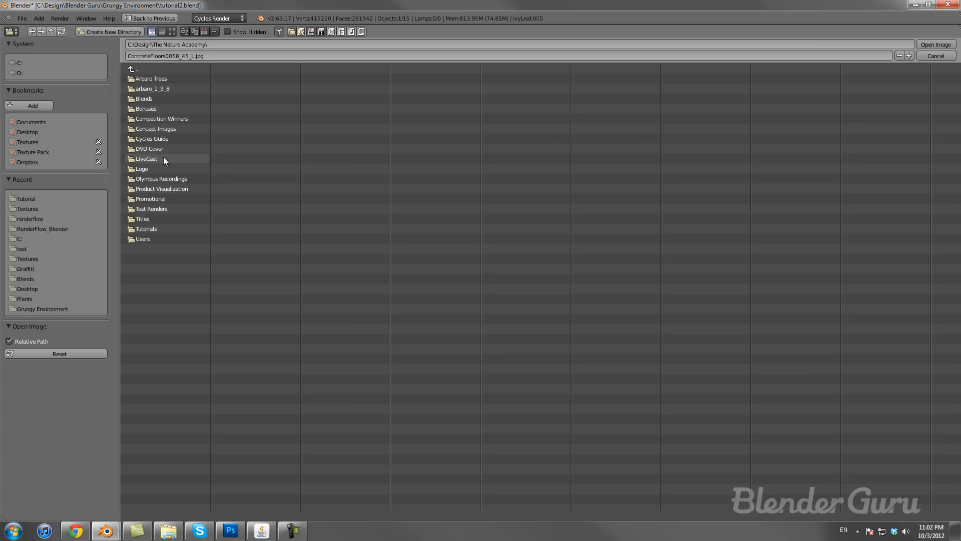
pyautogui.click(151, 106)
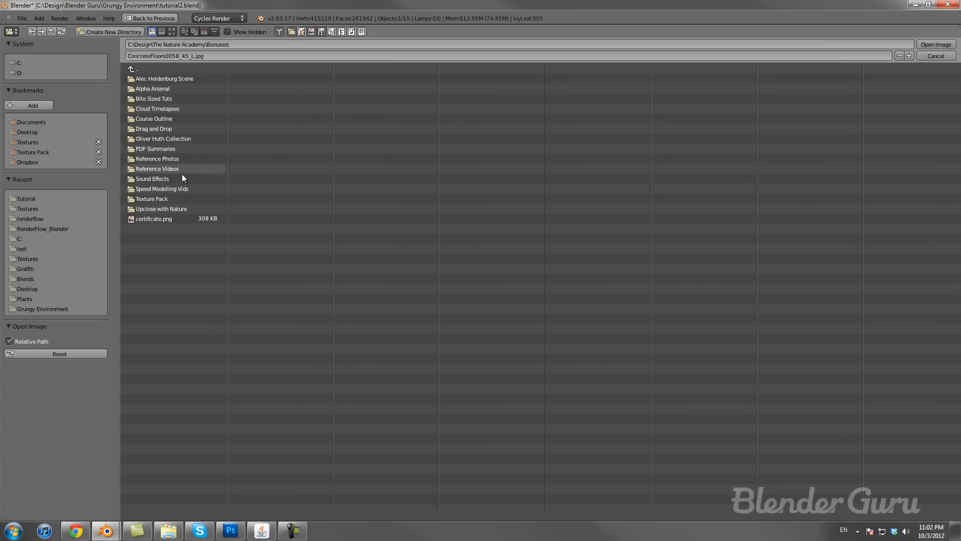
pyautogui.click(160, 198)
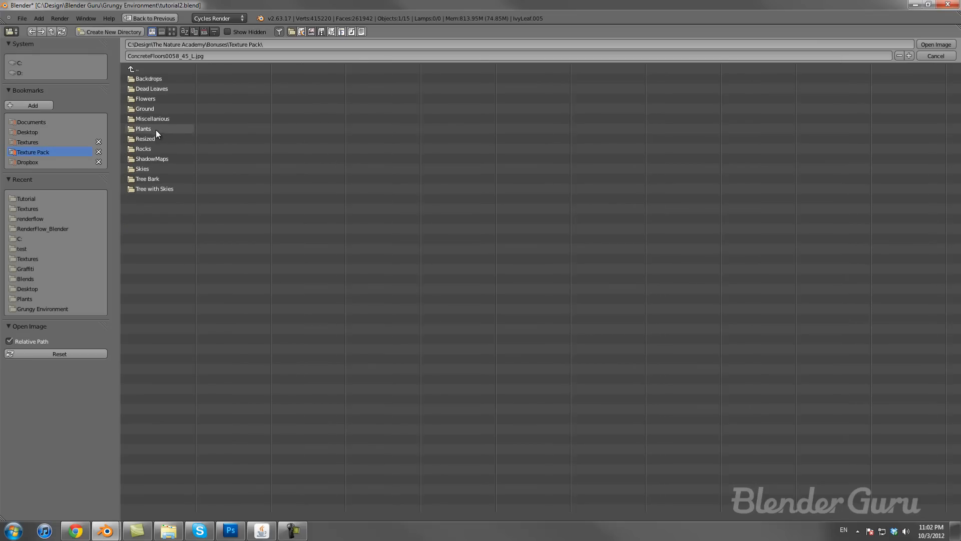
pyautogui.click(155, 128)
pyautogui.click(174, 32)
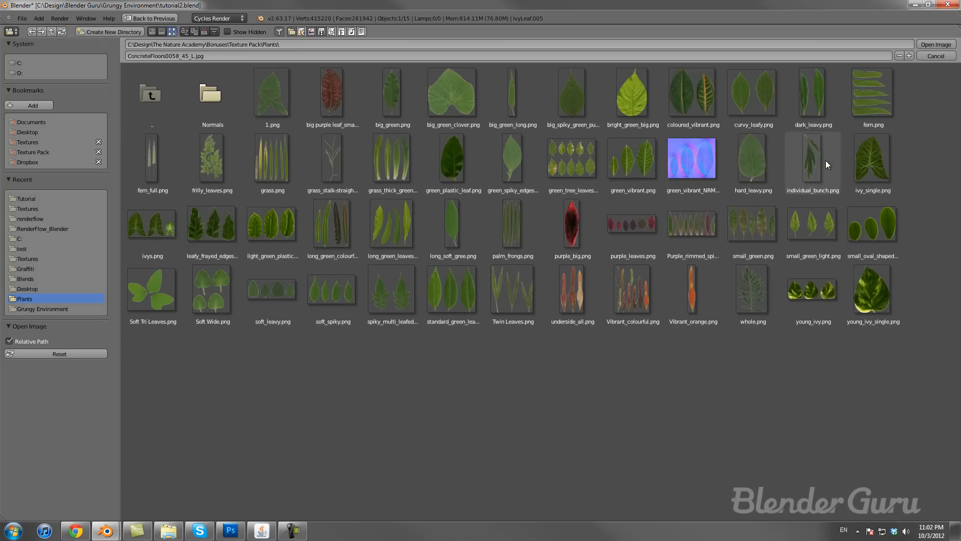
# Step: Open ivy_single.png in the image editor and display it with its alpha transparency
pyautogui.click(868, 170)
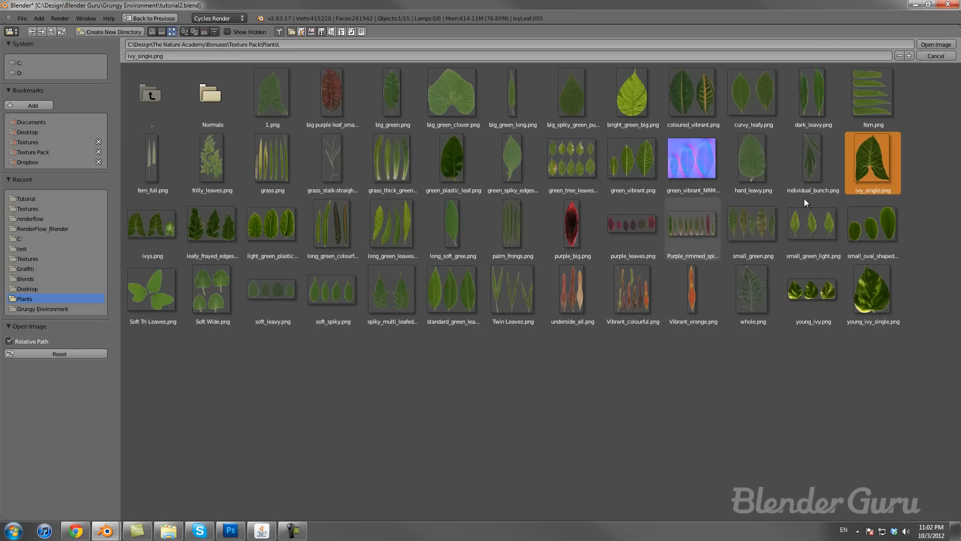
pyautogui.click(923, 44)
pyautogui.scroll(1, 581, 297)
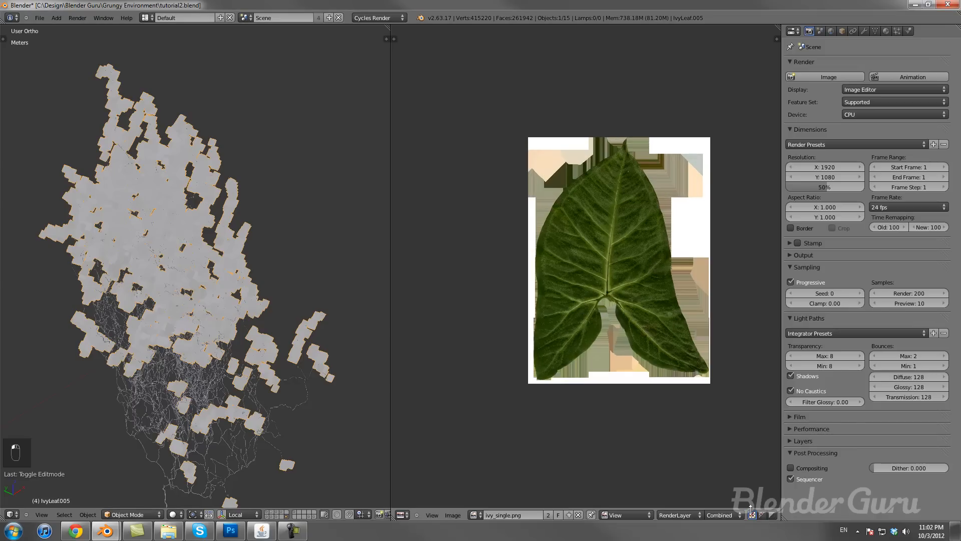
pyautogui.click(761, 515)
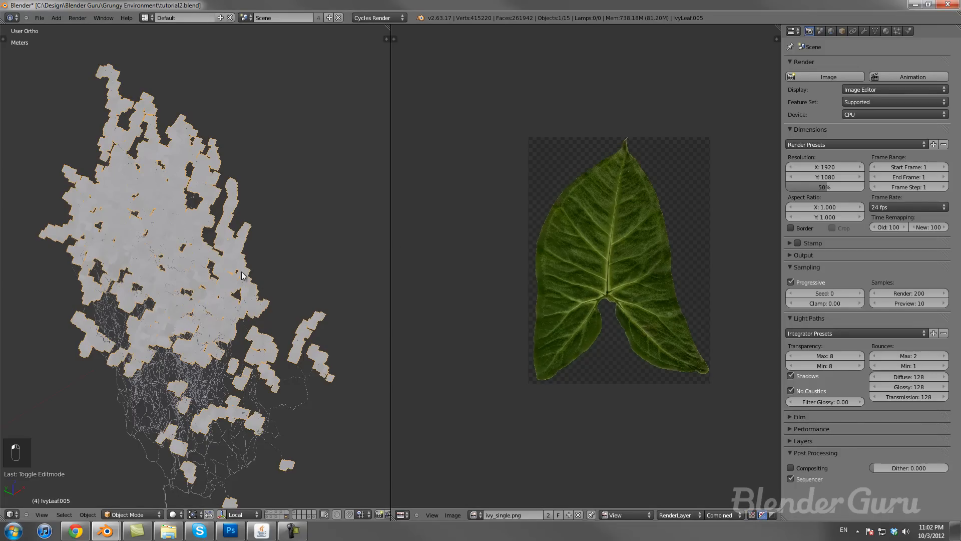
# Step: Edit the ivy leaf mesh and select only the UV vertices along the upper edge of the leaf image
pyautogui.press('Tab')
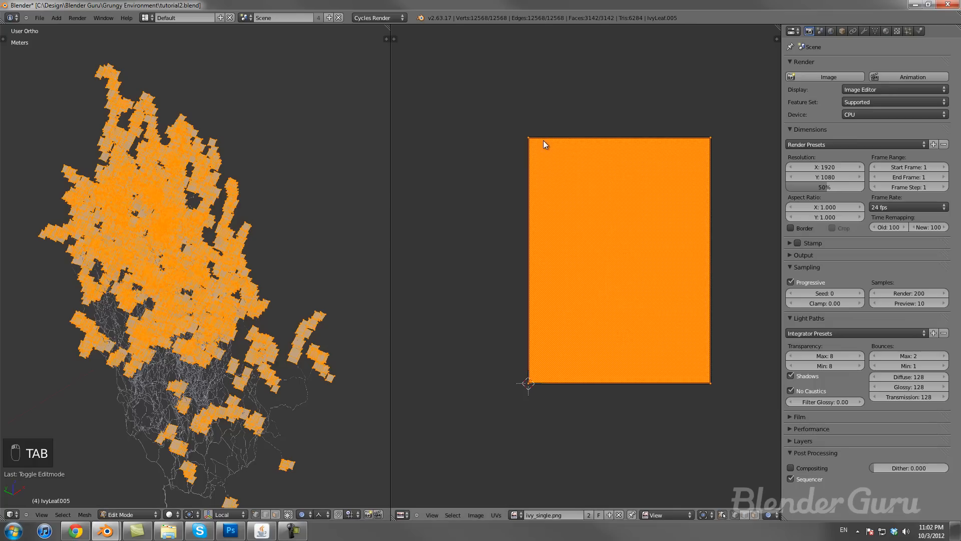
pyautogui.press('a')
pyautogui.press('a')
pyautogui.press('b')
pyautogui.moveTo(512, 118); pyautogui.dragTo(713, 185)
pyautogui.scroll(3, 216, 257)
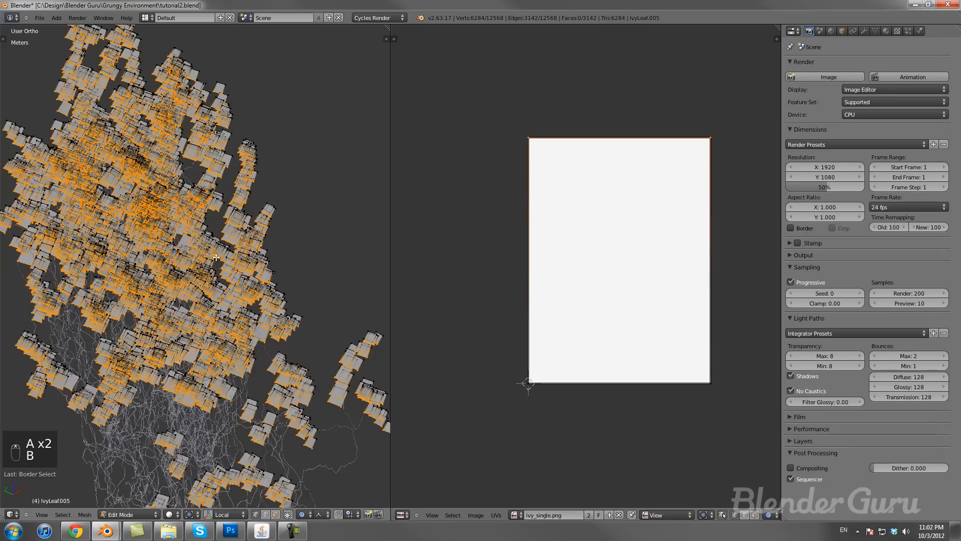
# Step: Return the ivy leaf mesh to object mode and replace the image editor with the Node Editor
pyautogui.scroll(2, 220, 250)
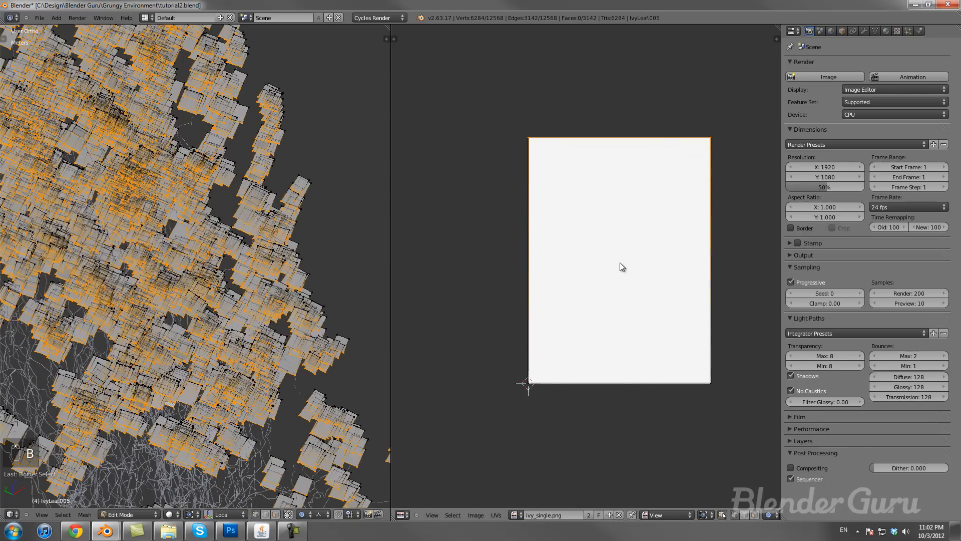
pyautogui.press('Tab')
pyautogui.press('Tab')
pyautogui.press('Tab')
pyautogui.scroll(-5, 227, 329)
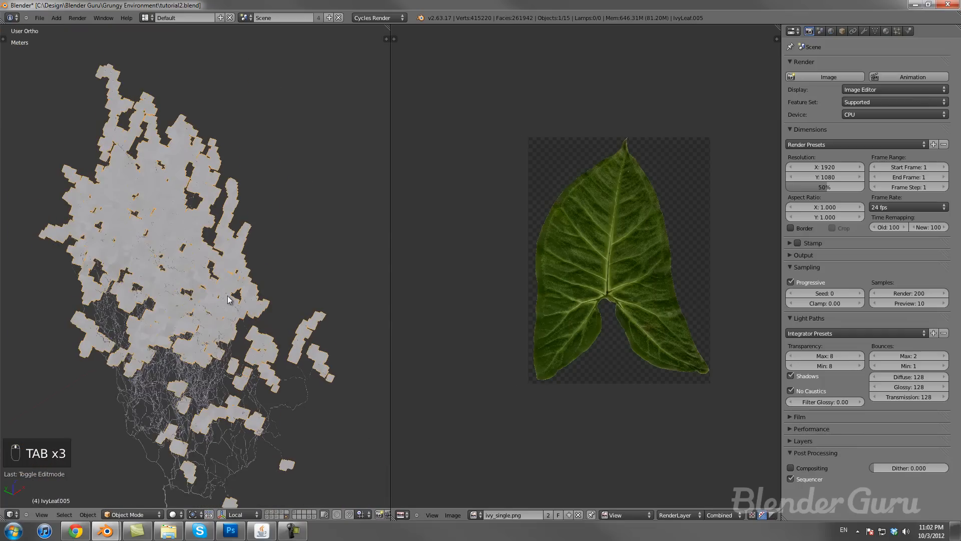
pyautogui.scroll(3, 230, 295)
pyautogui.rightClick(214, 317)
pyautogui.rightClick(224, 262)
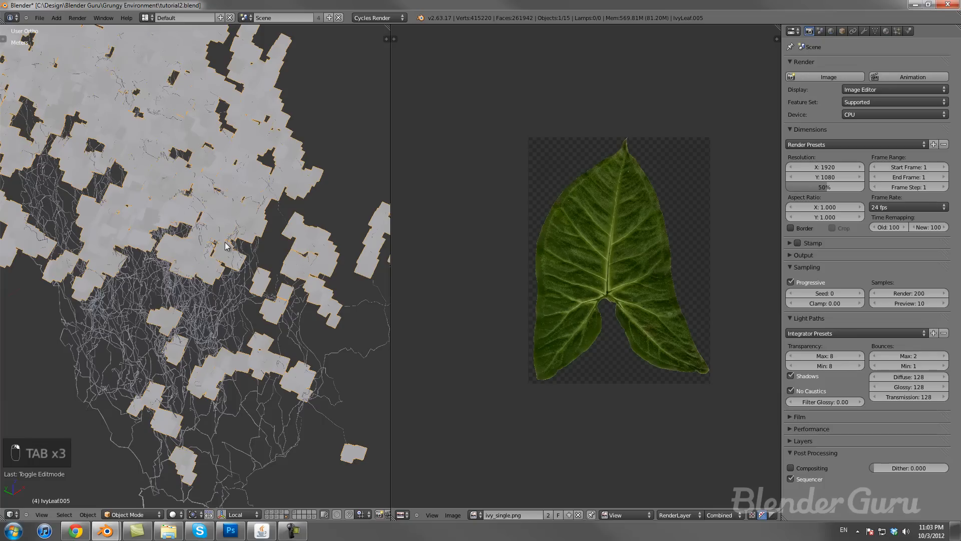
pyautogui.click(406, 514)
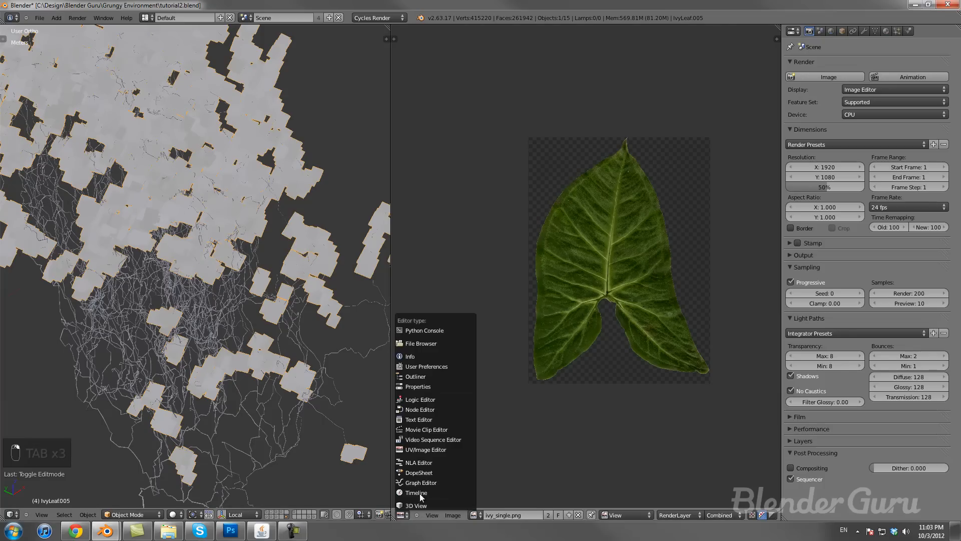
pyautogui.click(434, 408)
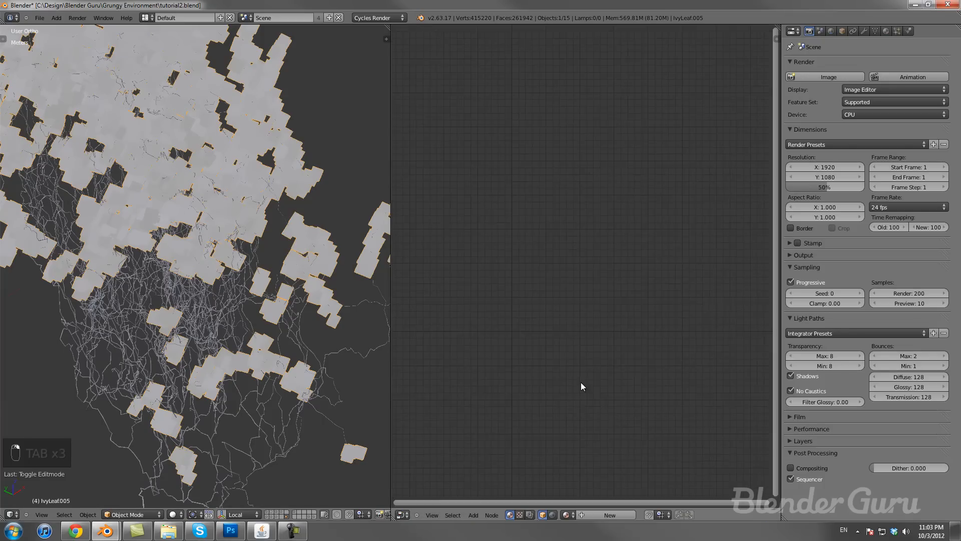
# Step: Create a new material with a Diffuse BSDF surface for the ivy leaf mesh
pyautogui.click(886, 31)
pyautogui.click(855, 97)
pyautogui.click(872, 127)
pyautogui.click(872, 127)
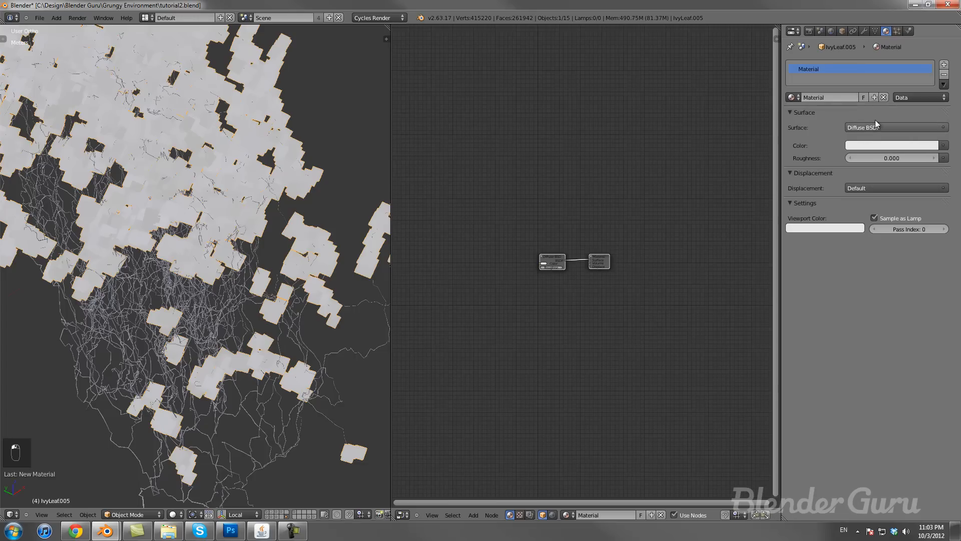
# Step: Use an Image Texture with ivy_single.png as the diffuse color of the leaf material
pyautogui.click(943, 145)
pyautogui.click(738, 167)
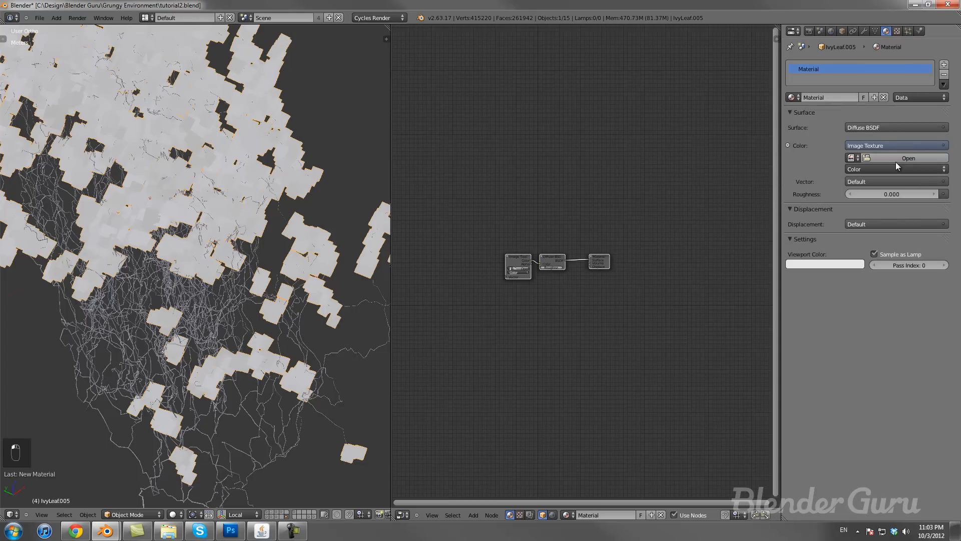
pyautogui.click(852, 158)
pyautogui.write('ivy')
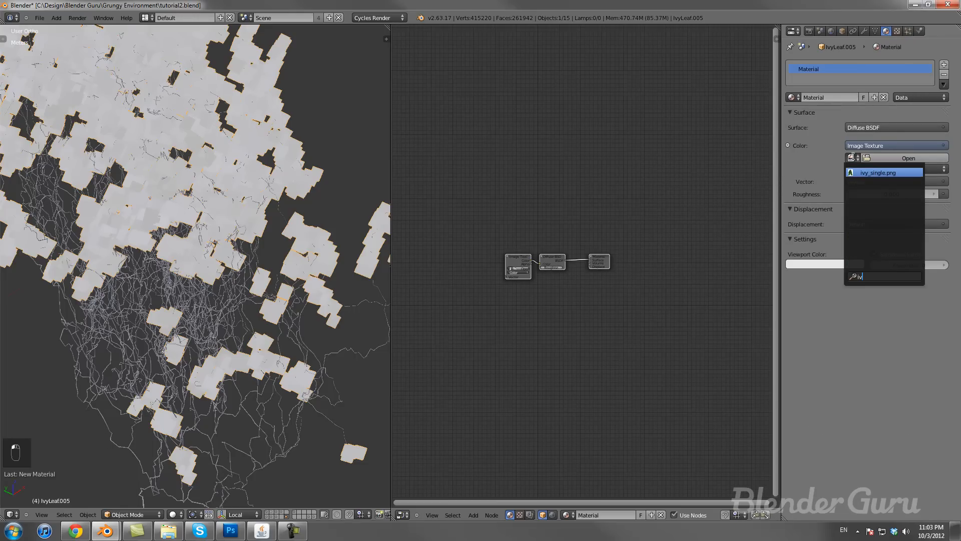
pyautogui.click(863, 172)
# Step: Spread out the Image Texture, Diffuse BSDF and Material Output nodes to make room between them
pyautogui.scroll(8, 565, 280)
pyautogui.moveTo(492, 281); pyautogui.dragTo(575, 269, button='middle')
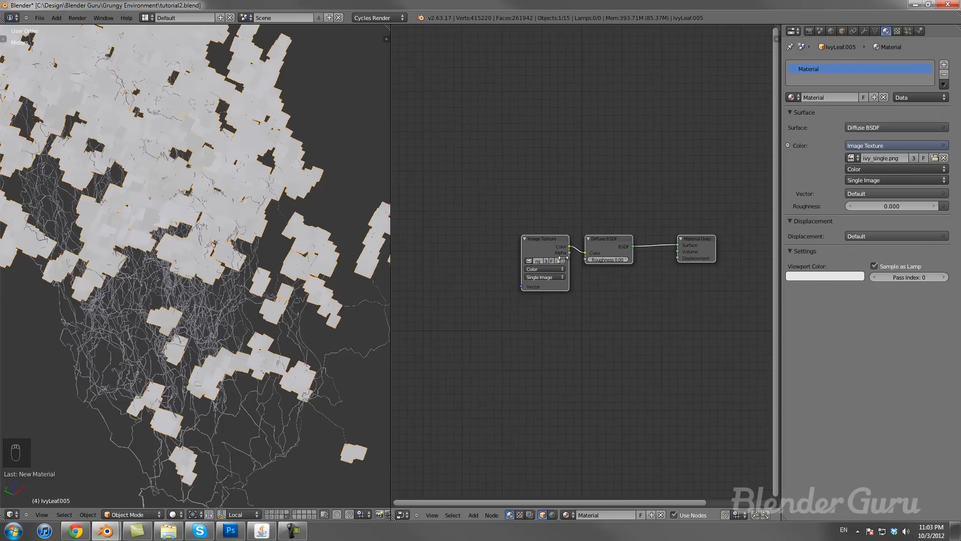
pyautogui.moveTo(553, 241); pyautogui.dragTo(473, 233)
pyautogui.moveTo(591, 237); pyautogui.dragTo(509, 225)
pyautogui.moveTo(699, 241); pyautogui.dragTo(736, 236)
pyautogui.scroll(2, 650, 260)
pyautogui.moveTo(588, 260)
pyautogui.mouseDown(button='middle')
pyautogui.moveTo(667, 256)
pyautogui.moveTo(543, 264)
pyautogui.moveTo(605, 253)
pyautogui.mouseUp(button='middle')
pyautogui.scroll(2, 604, 252)
pyautogui.moveTo(464, 219); pyautogui.dragTo(428, 222)
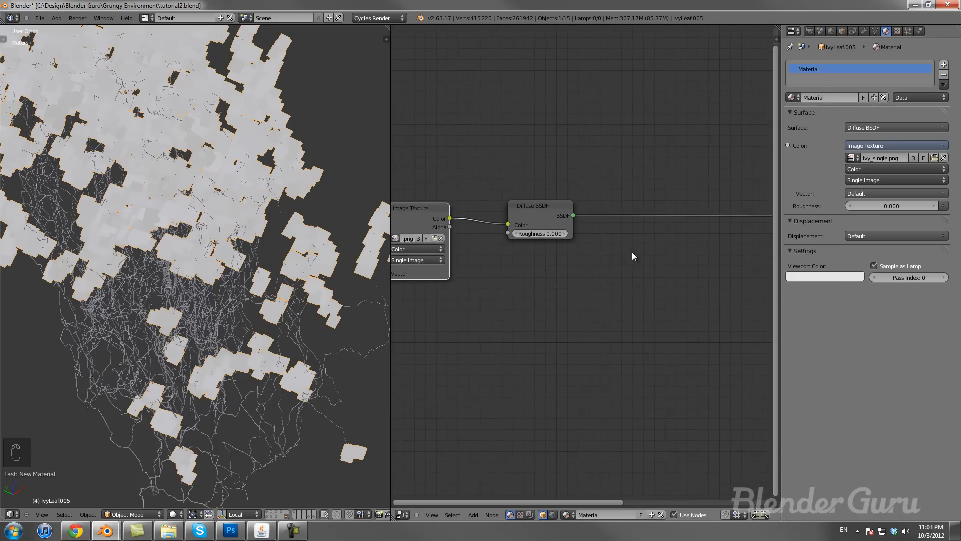
pyautogui.hotkey('shift', 'a')
pyautogui.moveTo(543, 210); pyautogui.dragTo(548, 206)
pyautogui.scroll(2, 547, 267)
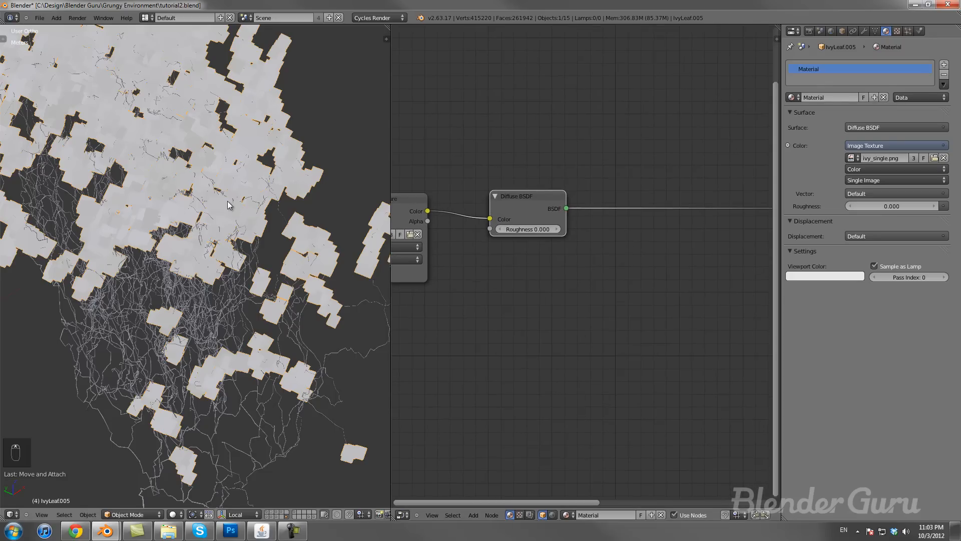
pyautogui.scroll(-1, 563, 276)
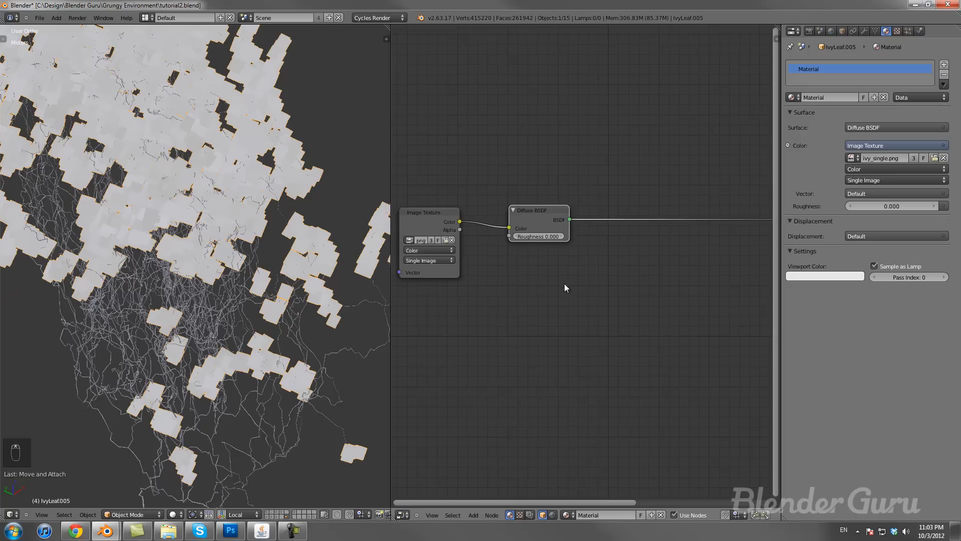
# Step: Add a Translucent BSDF node directly below the Diffuse BSDF node
pyautogui.scroll(-1, 563, 283)
pyautogui.hotkey('shift', 'a')
pyautogui.moveTo(529, 306)
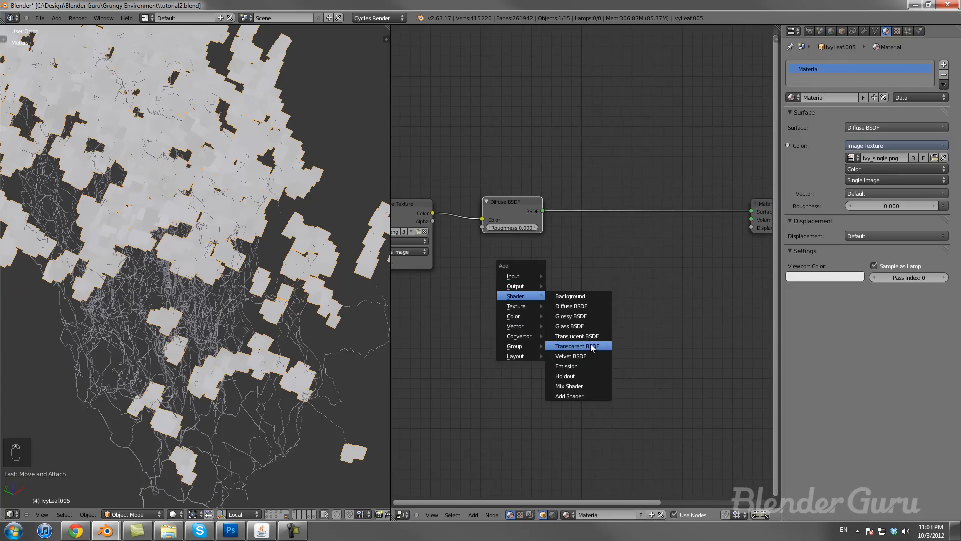
pyautogui.click(575, 336)
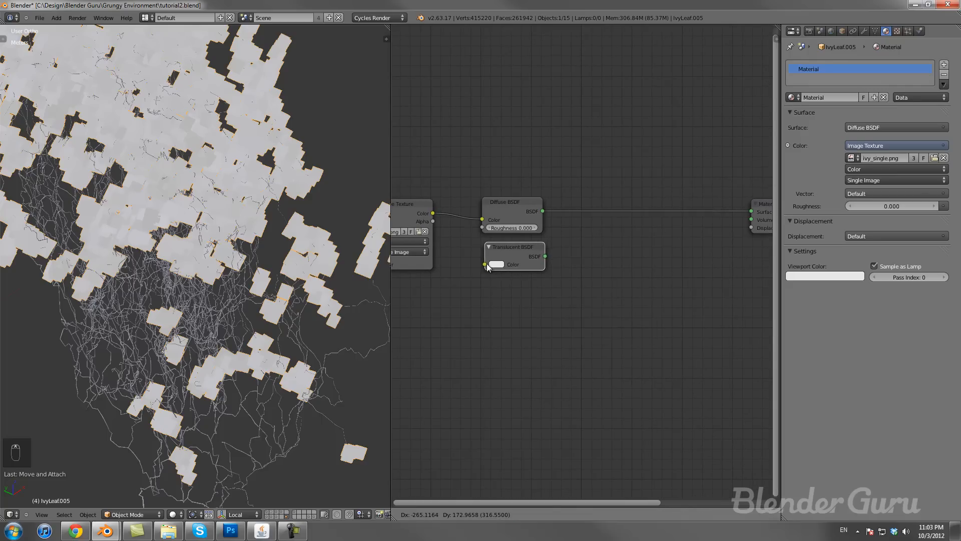
pyautogui.click(482, 265)
# Step: Combine the Diffuse and Translucent shaders with an Add Shader node that feeds the material's surface output
pyautogui.scroll(-1, 482, 266)
pyautogui.hotkey('shift', 'a')
pyautogui.moveTo(542, 263)
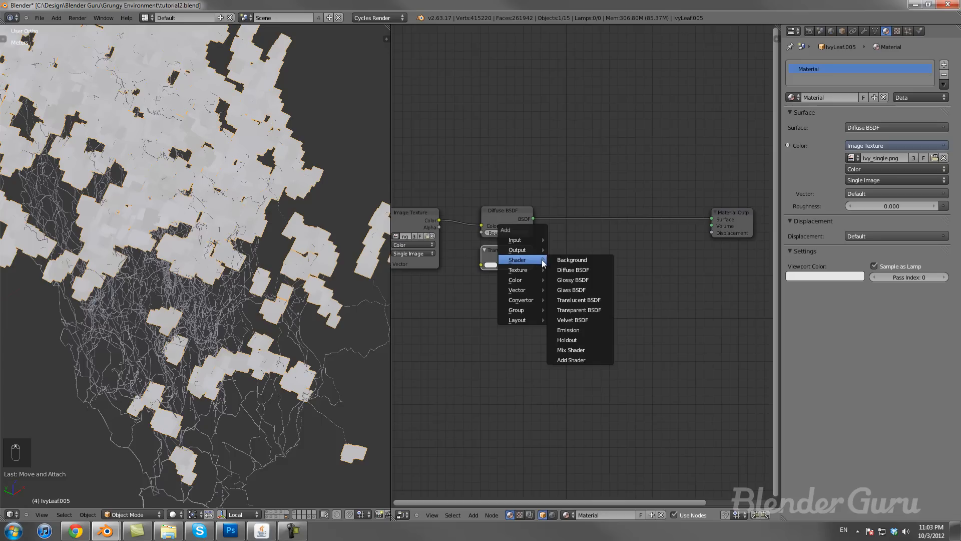
pyautogui.click(586, 358)
pyautogui.press('g')
pyautogui.click(576, 228)
pyautogui.moveTo(533, 258); pyautogui.dragTo(574, 238)
pyautogui.press('g')
pyautogui.click(574, 216)
pyautogui.rightClick(515, 214)
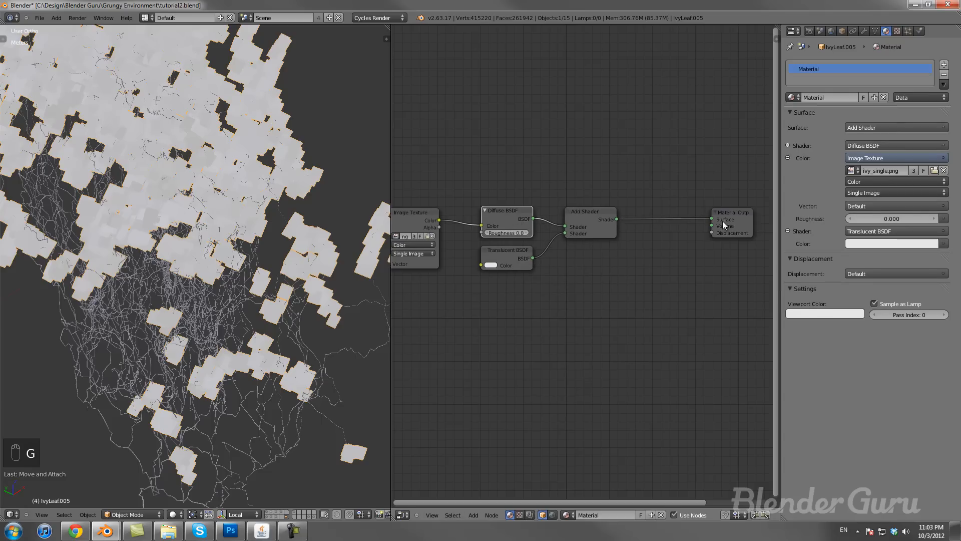
# Step: Connect the Image Texture's color output to the Translucent BSDF color
pyautogui.rightClick(596, 217)
pyautogui.press('g')
pyautogui.rightClick(592, 218)
pyautogui.rightClick(506, 218)
pyautogui.moveTo(438, 220); pyautogui.dragTo(481, 264)
# Step: Move the Add Shader and Translucent nodes lower and place a new Glossy BSDF node below the Diffuse node
pyautogui.moveTo(572, 265); pyautogui.dragTo(583, 289, button='middle')
pyautogui.scroll(-2, 577, 293)
pyautogui.scroll(3, 576, 294)
pyautogui.moveTo(615, 257); pyautogui.dragTo(689, 331)
pyautogui.moveTo(515, 262); pyautogui.dragTo(514, 376)
pyautogui.hotkey('shift', 'a')
pyautogui.moveTo(508, 328)
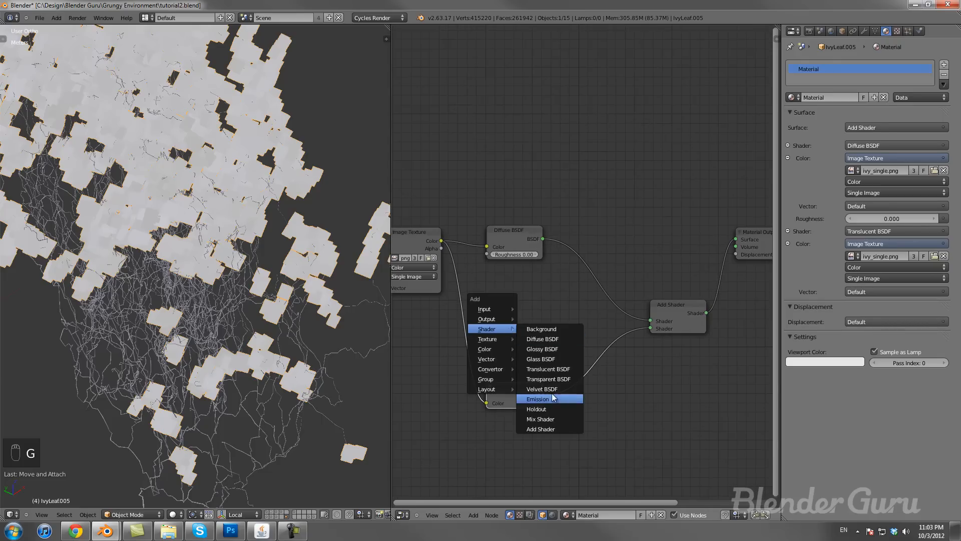
pyautogui.click(551, 349)
pyautogui.click(506, 292)
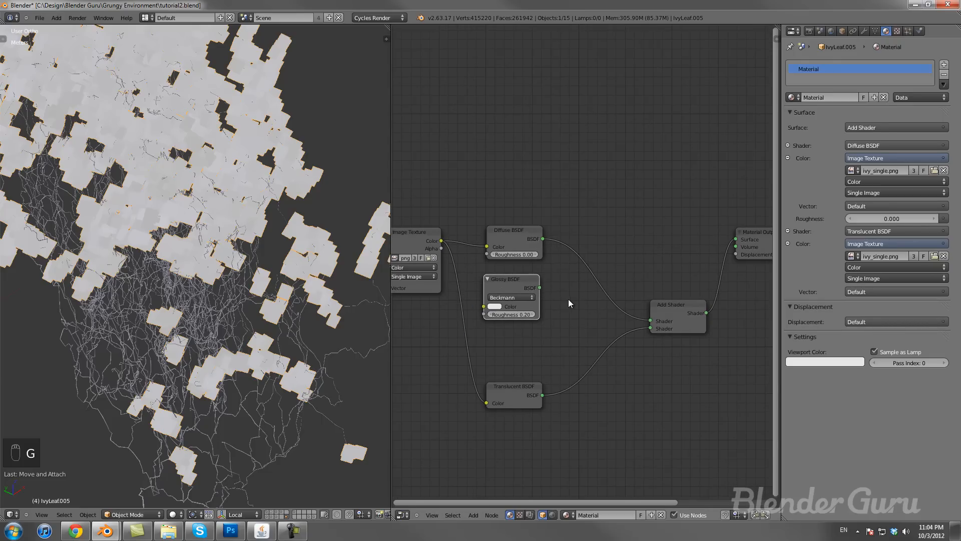
# Step: Blend the Diffuse and Glossy shaders with a Mix Shader node leading into the Add Shader
pyautogui.hotkey('shift', 'a')
pyautogui.moveTo(568, 302)
pyautogui.click(615, 391)
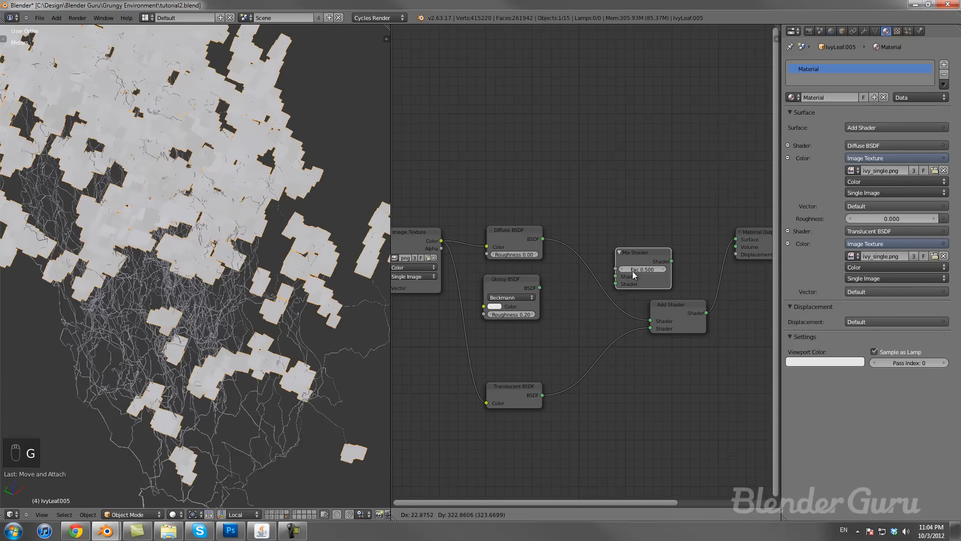
pyautogui.click(597, 259)
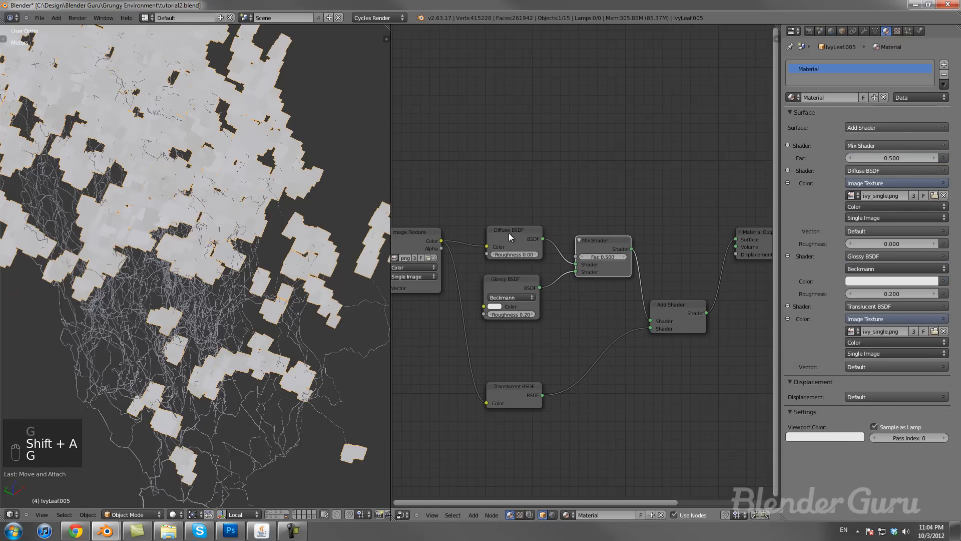
# Step: Set the Glossy roughness to 0.100 and the Mix Shader factor to 0.100, aligning both nodes beside the Diffuse node
pyautogui.moveTo(508, 278); pyautogui.dragTo(513, 271)
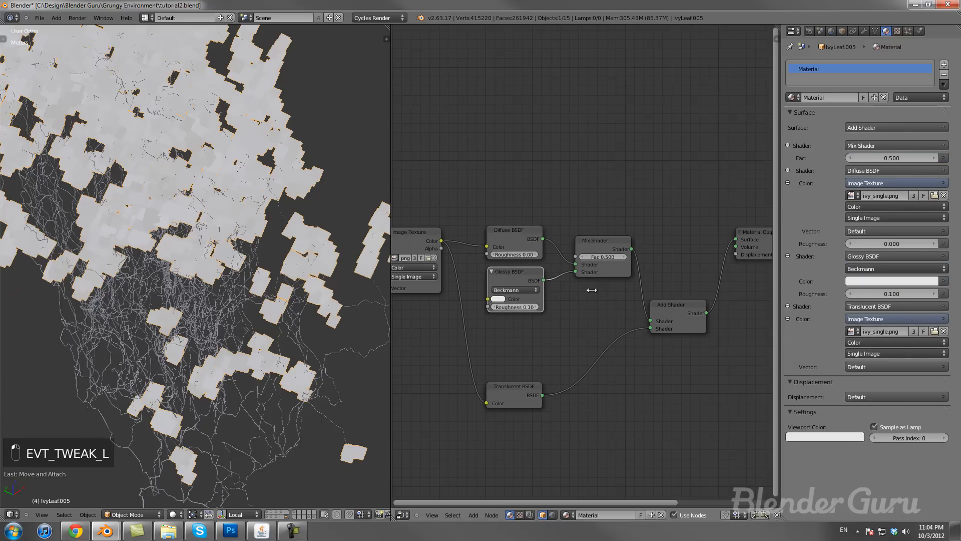
pyautogui.scroll(5, 596, 263)
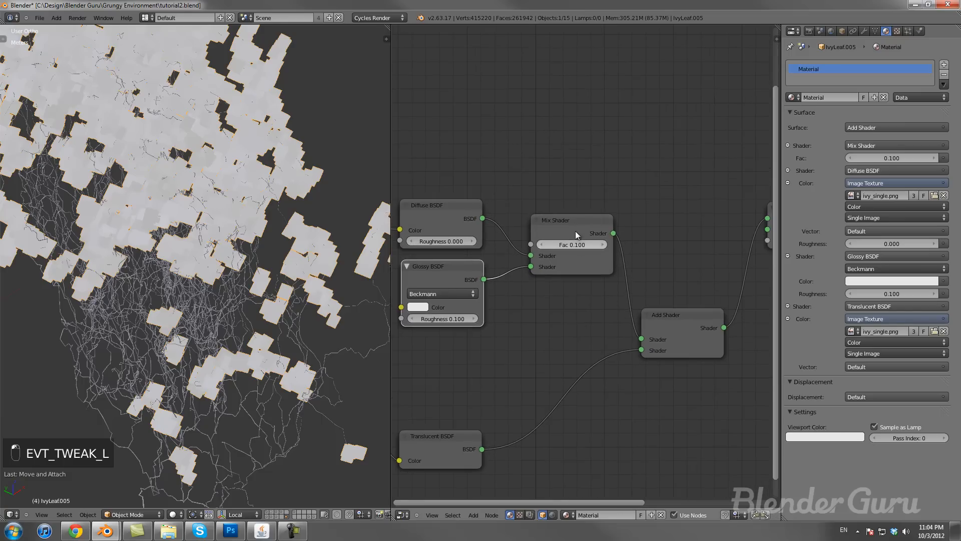
pyautogui.moveTo(581, 246); pyautogui.dragTo(557, 242)
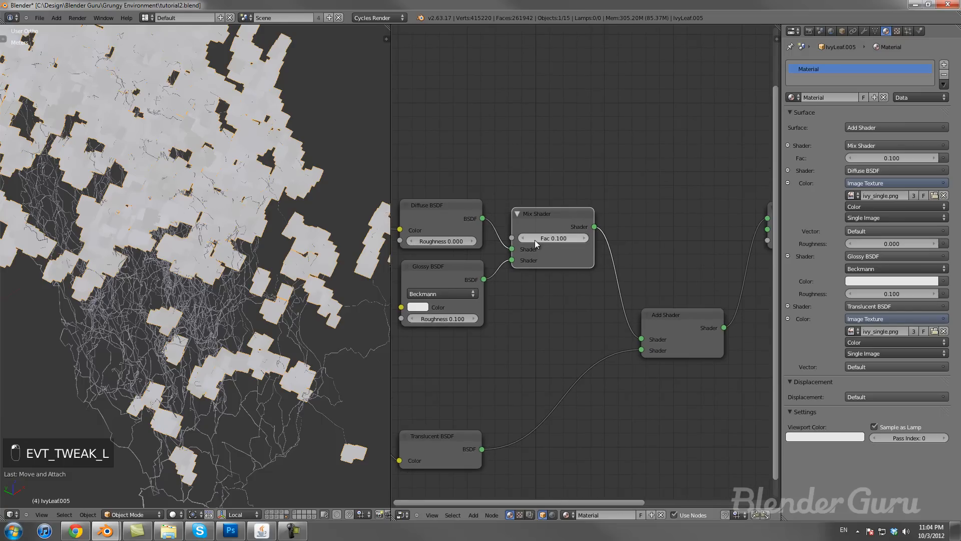
pyautogui.moveTo(436, 269); pyautogui.dragTo(433, 269)
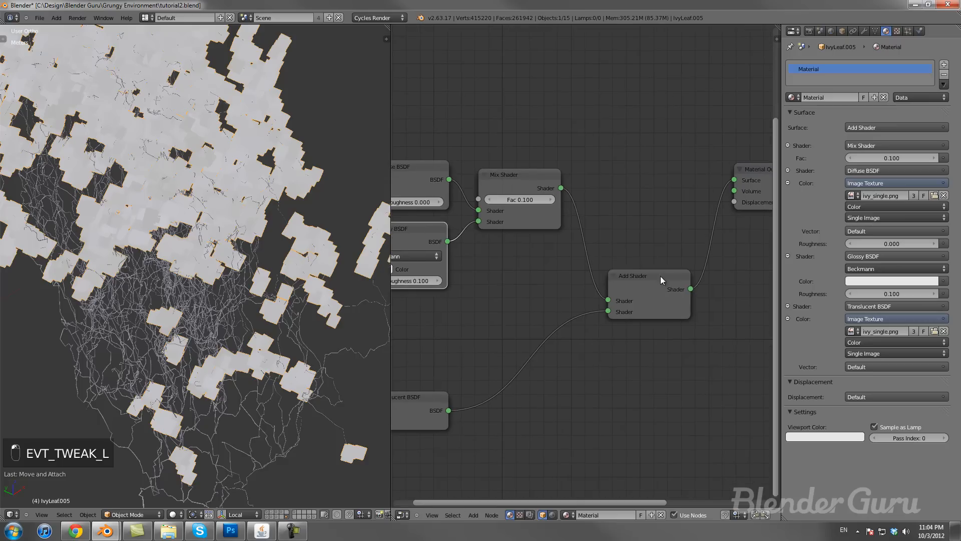
# Step: Rearrange the Add Shader and Translucent BSDF nodes into a compact layout near the Mix Shader
pyautogui.moveTo(659, 274); pyautogui.dragTo(654, 231)
pyautogui.scroll(-3, 602, 303)
pyautogui.moveTo(603, 304); pyautogui.dragTo(677, 288, button='middle')
pyautogui.moveTo(527, 354); pyautogui.dragTo(525, 288)
pyautogui.moveTo(701, 234); pyautogui.dragTo(695, 223)
pyautogui.moveTo(695, 223); pyautogui.dragTo(588, 242, button='middle')
pyautogui.scroll(-7, 611, 314)
pyautogui.moveTo(612, 315); pyautogui.dragTo(734, 313, button='middle')
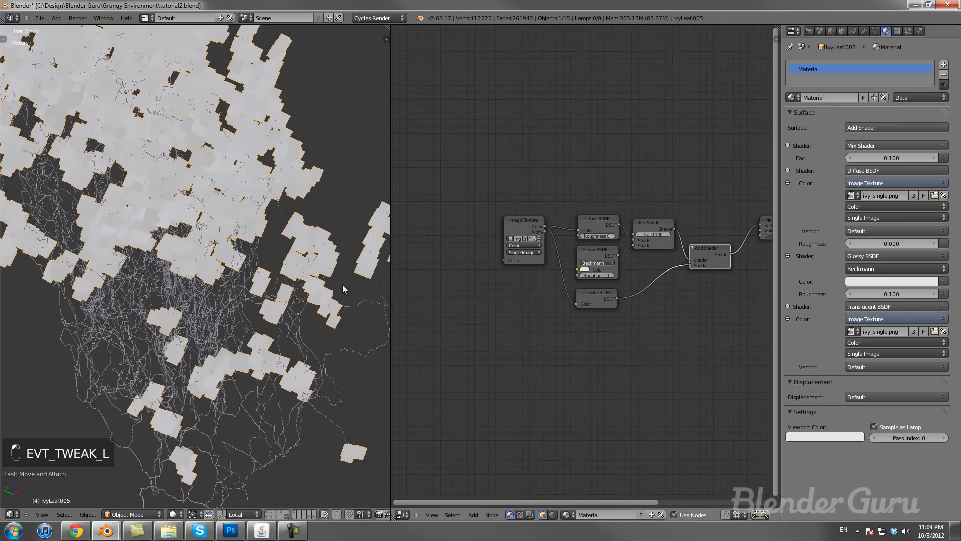
# Step: Save the scene over the existing tutorial2.blend file
pyautogui.scroll(-10, 254, 341)
pyautogui.scroll(8, 254, 340)
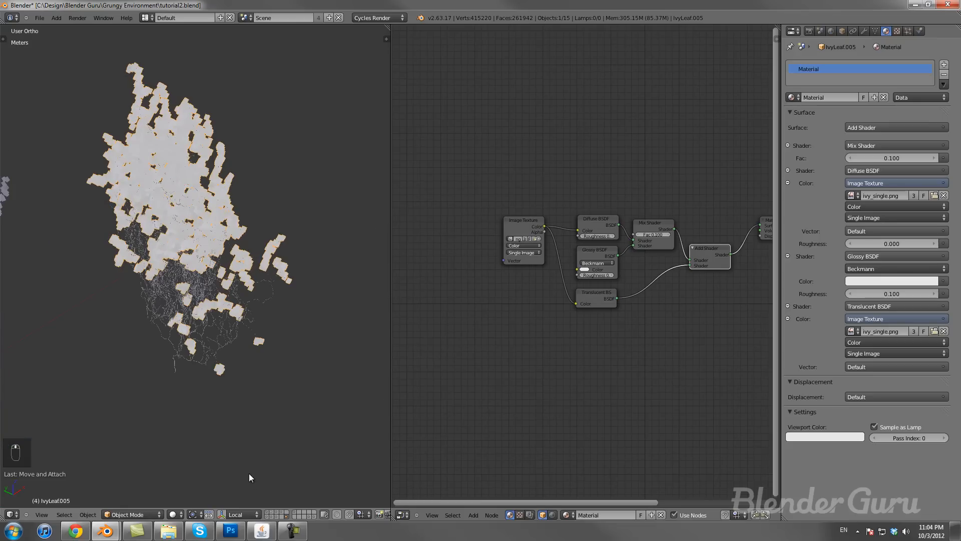
pyautogui.hotkey('ctrl', 's')
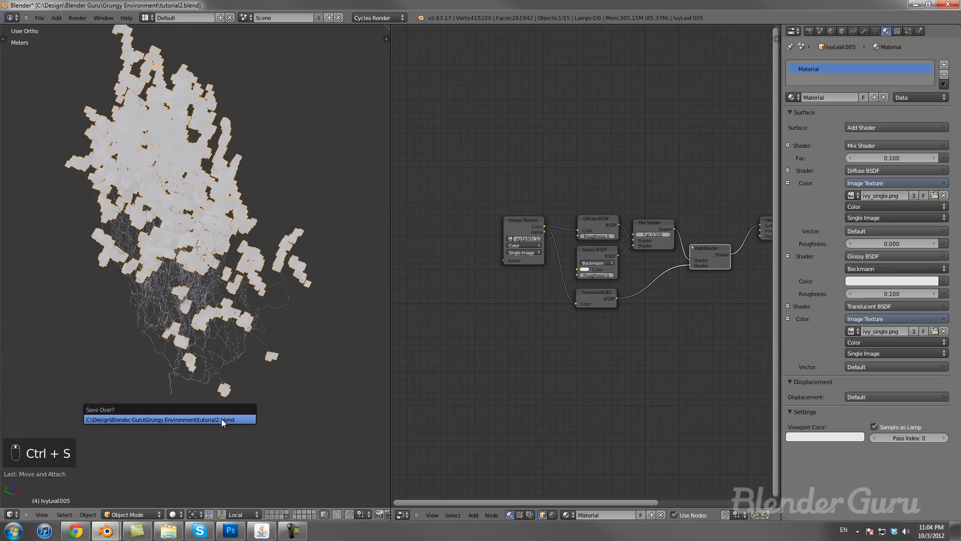
pyautogui.click(222, 418)
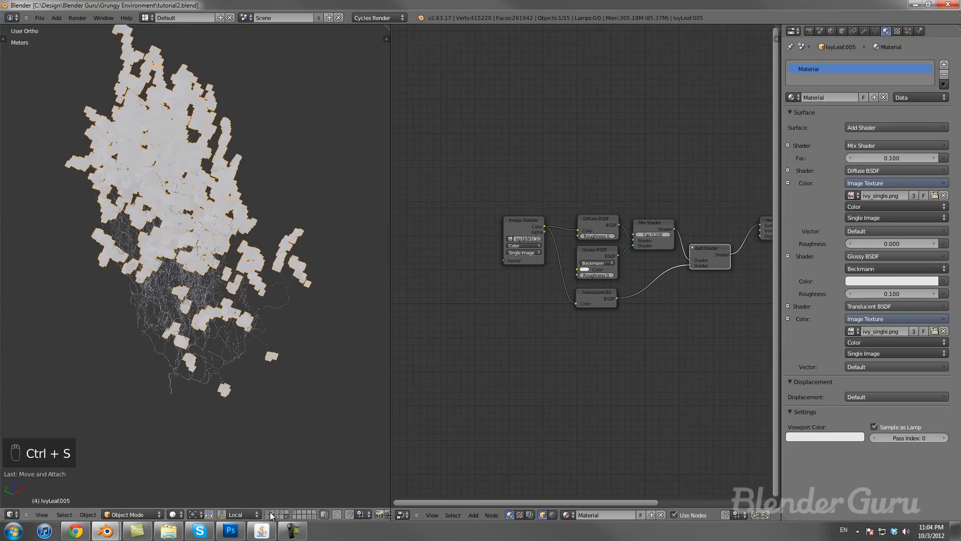
# Step: Show the room's layer along with the ivy and frame the selected leaves in a perspective view
pyautogui.keyDown('shift'); pyautogui.click(268, 516); pyautogui.keyUp('shift')
pyautogui.scroll(-5, 259, 376)
pyautogui.scroll(3, 260, 376)
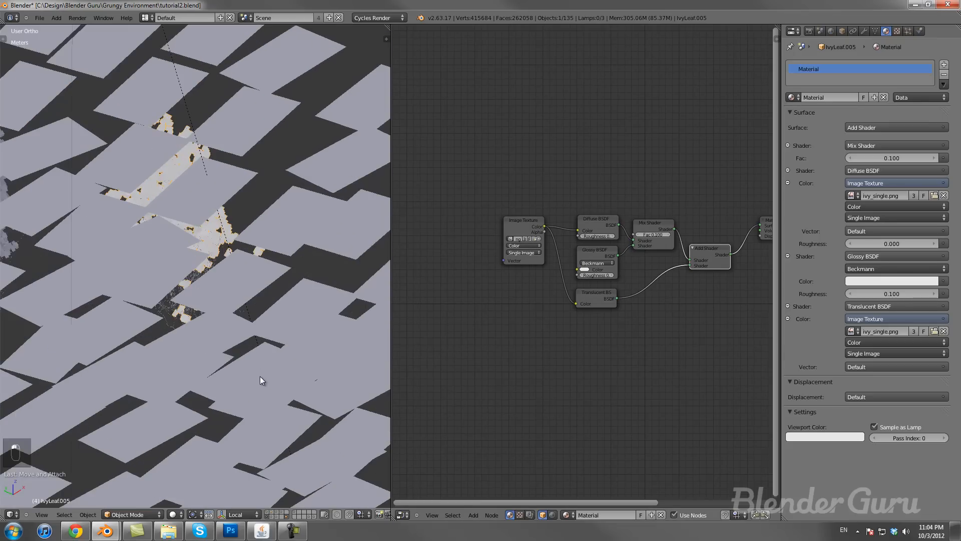
pyautogui.press('KP_5')
pyautogui.moveTo(260, 376); pyautogui.dragTo(223, 354, button='middle')
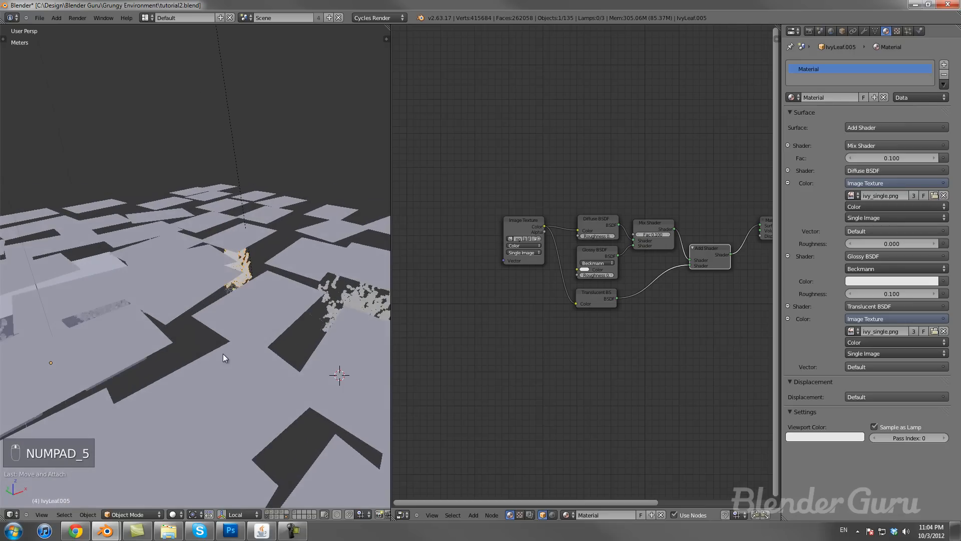
pyautogui.press('KP_Decimal')
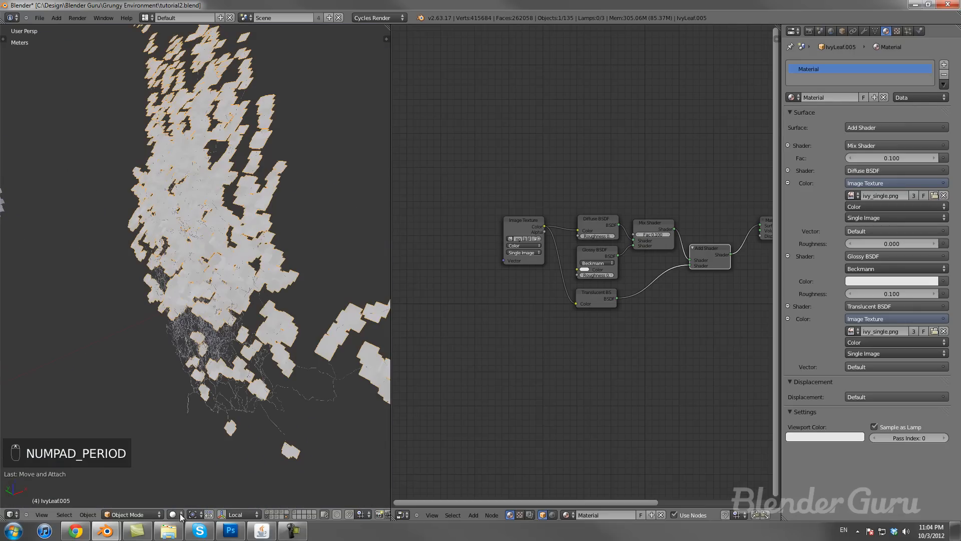
# Step: Preview the ivy leaves with rendered viewport shading and fit the whole node tree in view
pyautogui.click(172, 514)
pyautogui.click(197, 450)
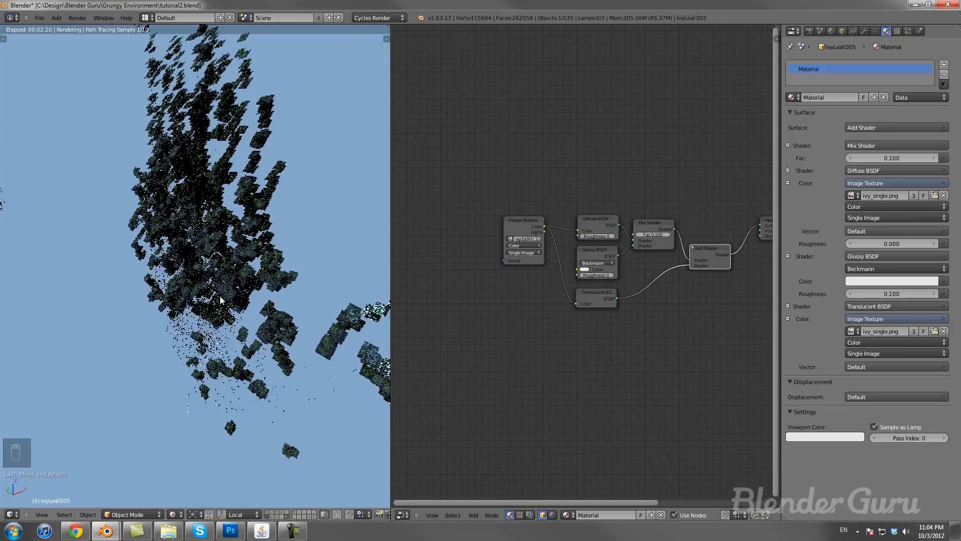
pyautogui.moveTo(639, 314); pyautogui.dragTo(508, 279, button='middle')
pyautogui.press('Home')
pyautogui.scroll(3, 266, 299)
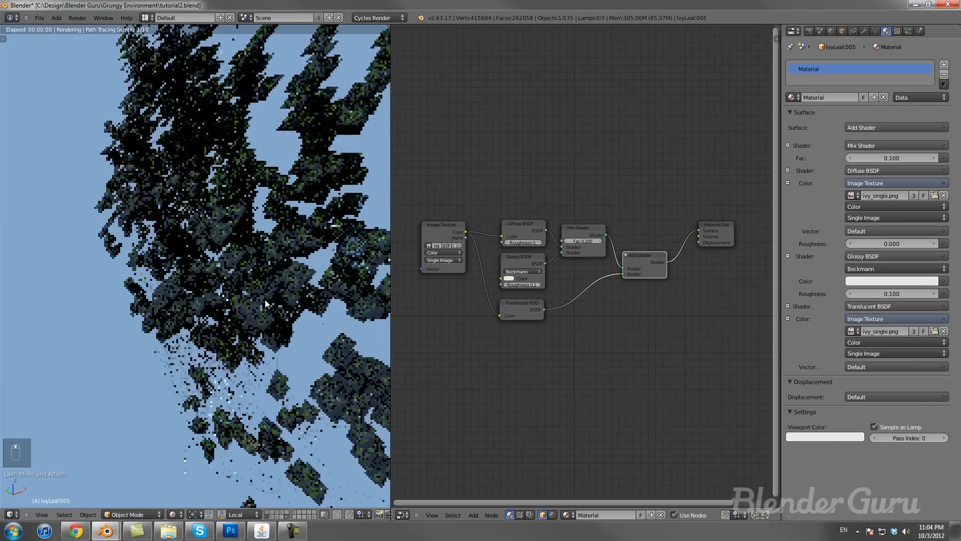
# Step: Make room before the Material Output and add a Transparent BSDF node below the Add Shader
pyautogui.moveTo(645, 254)
pyautogui.mouseDown()
pyautogui.moveTo(681, 280)
pyautogui.moveTo(653, 265)
pyautogui.mouseUp()
pyautogui.moveTo(643, 268); pyautogui.dragTo(587, 269, button='middle')
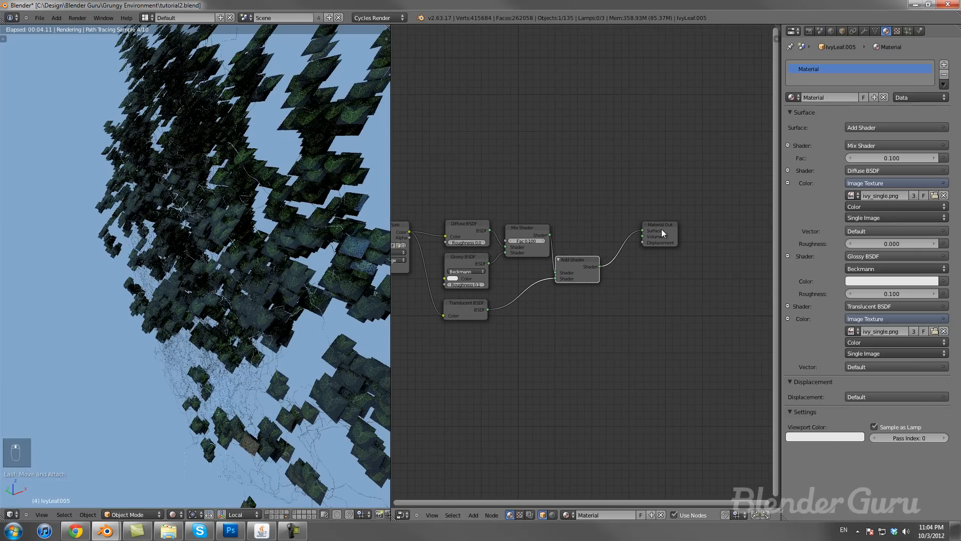
pyautogui.moveTo(662, 231); pyautogui.dragTo(769, 261)
pyautogui.hotkey('shift', 'a')
pyautogui.moveTo(538, 323)
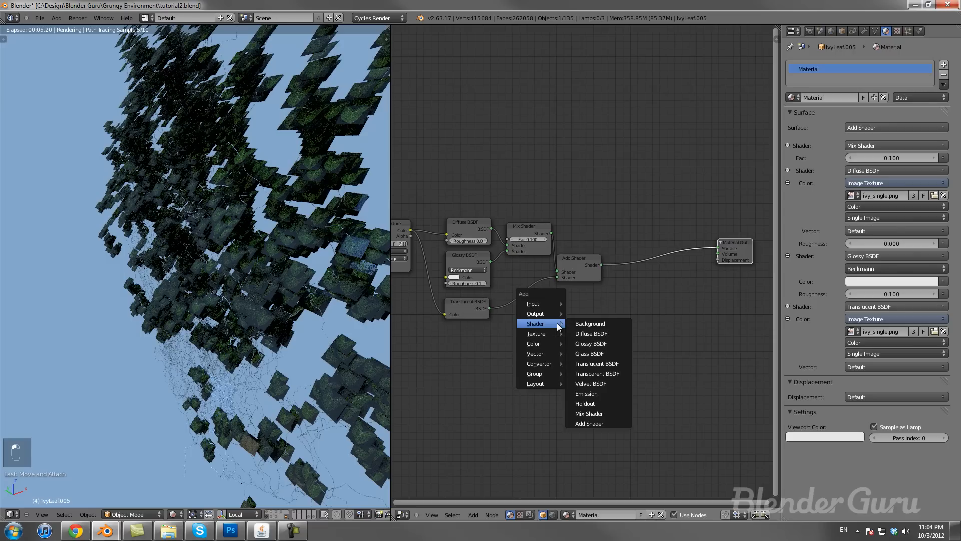
pyautogui.click(608, 372)
pyautogui.click(550, 333)
# Step: Insert a Mix Shader on the link between the Add Shader and the Material Output
pyautogui.hotkey('shift', 'a')
pyautogui.moveTo(588, 312)
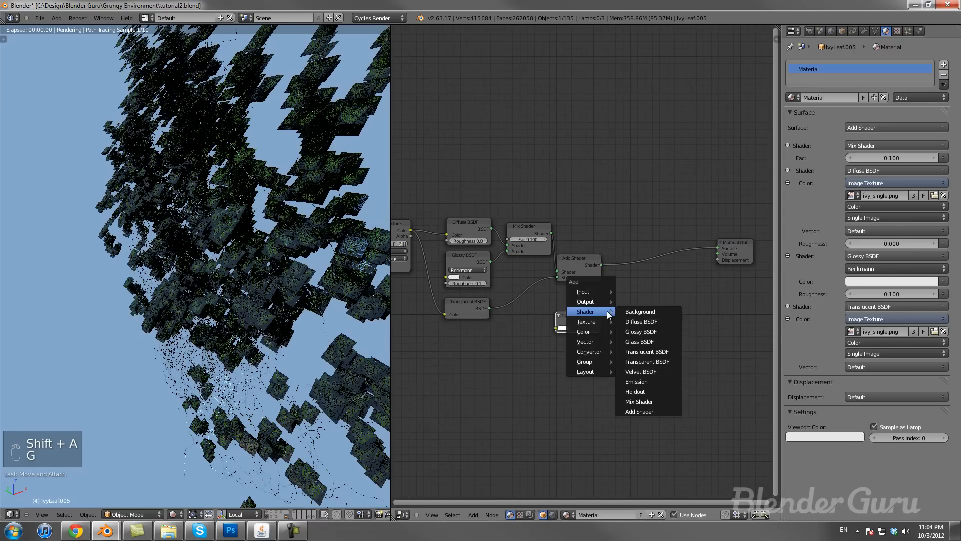
pyautogui.click(650, 402)
pyautogui.click(647, 274)
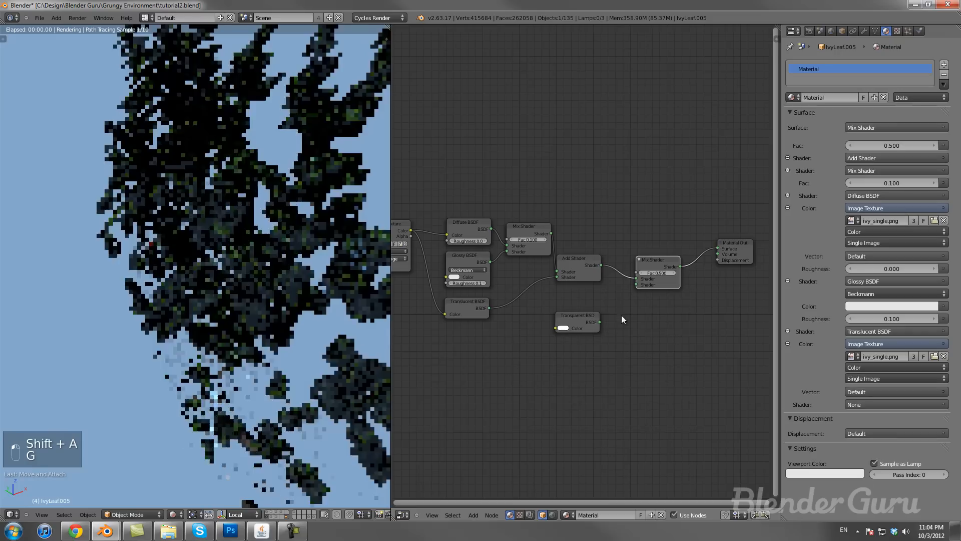
# Step: Link the Transparent BSDF and the Image Texture's Alpha (as Fac) to the new Mix Shader, and swap its two shader inputs
pyautogui.moveTo(600, 321); pyautogui.dragTo(636, 284)
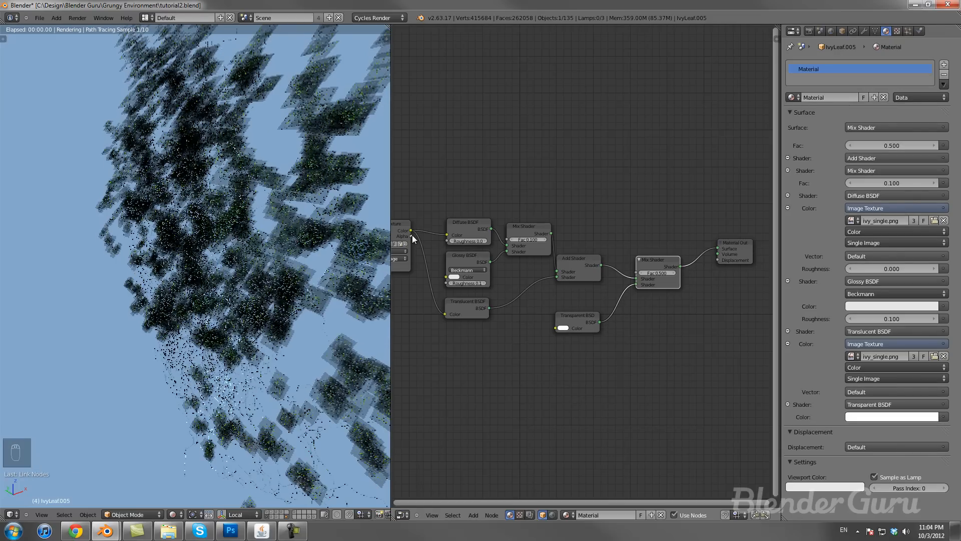
pyautogui.moveTo(466, 252); pyautogui.dragTo(637, 273)
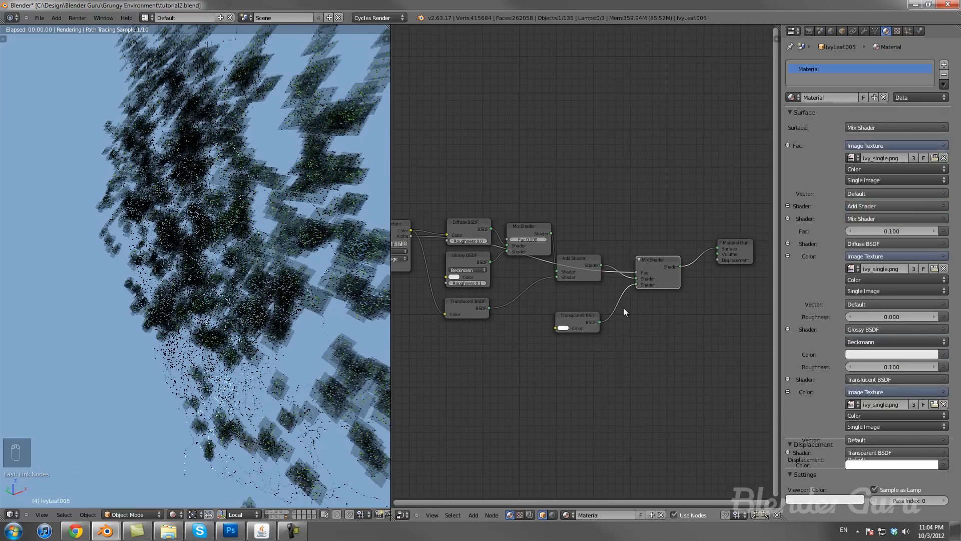
pyautogui.scroll(-2, 617, 328)
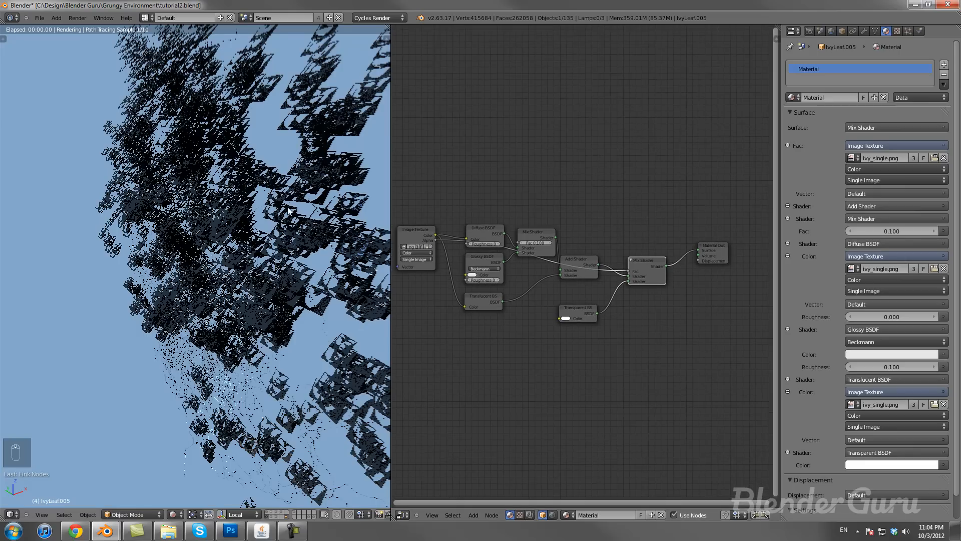
pyautogui.moveTo(628, 281); pyautogui.dragTo(626, 274)
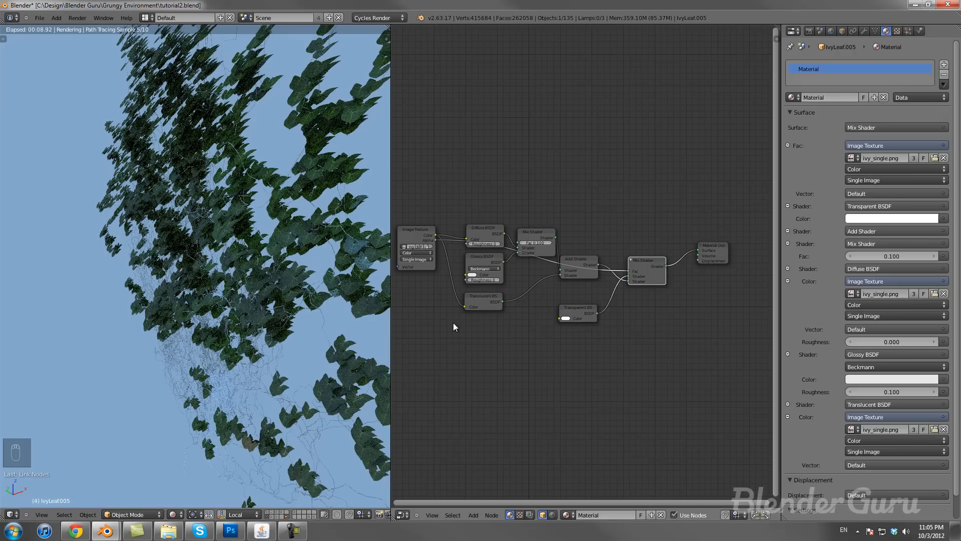
# Step: Set the Fac of the Mix Shader that blends the Diffuse and Glossy BSDFs to 0.020
pyautogui.scroll(2, 514, 284)
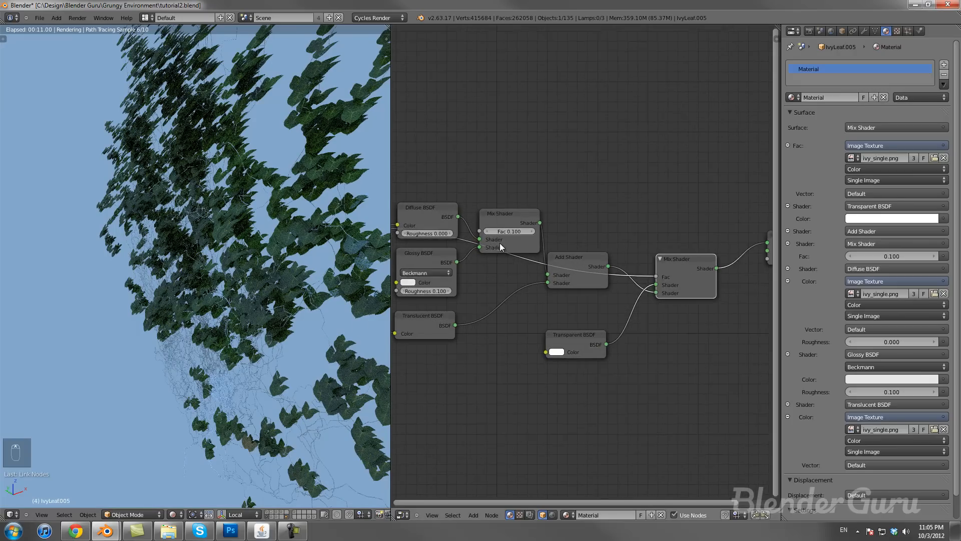
pyautogui.click(516, 228)
pyautogui.click(515, 237)
pyautogui.click(421, 293)
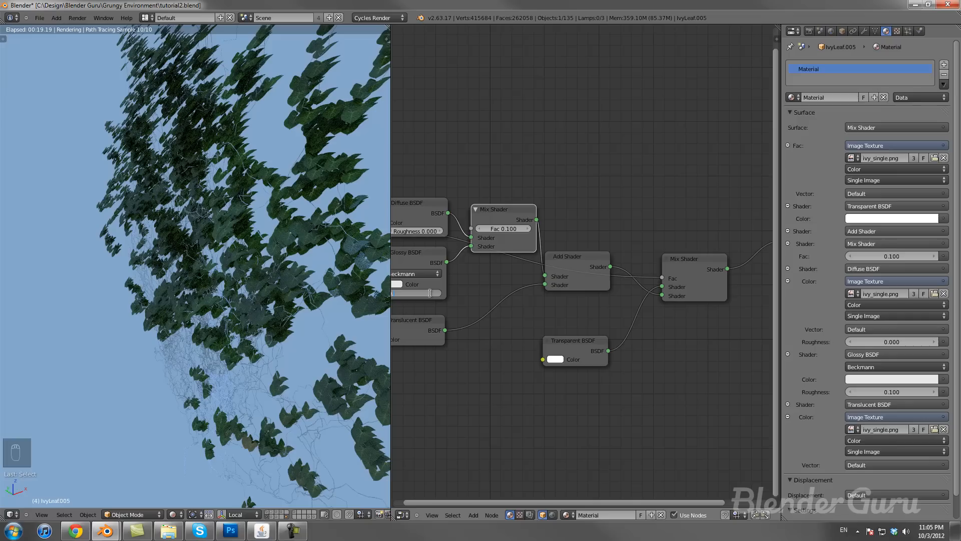
pyautogui.press('Escape')
pyautogui.click(511, 228)
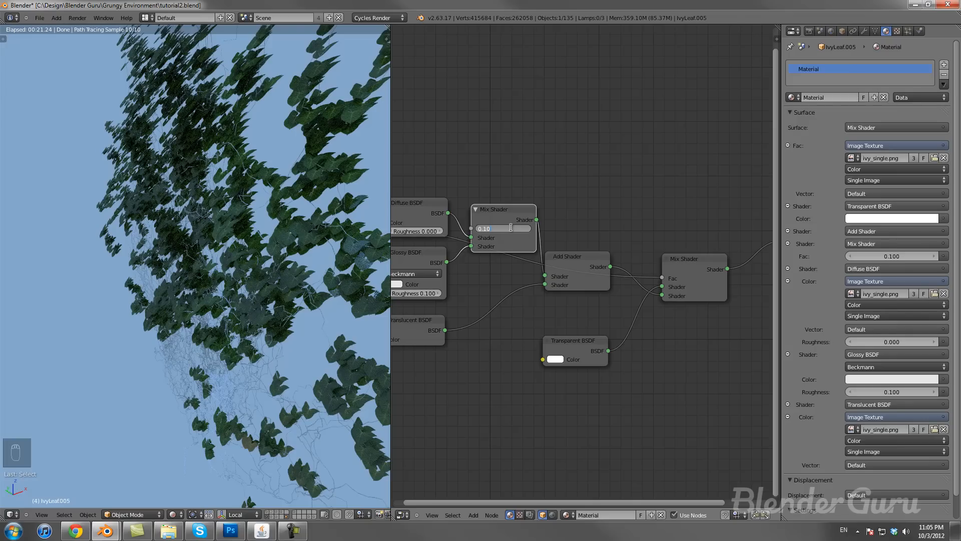
pyautogui.press('Return')
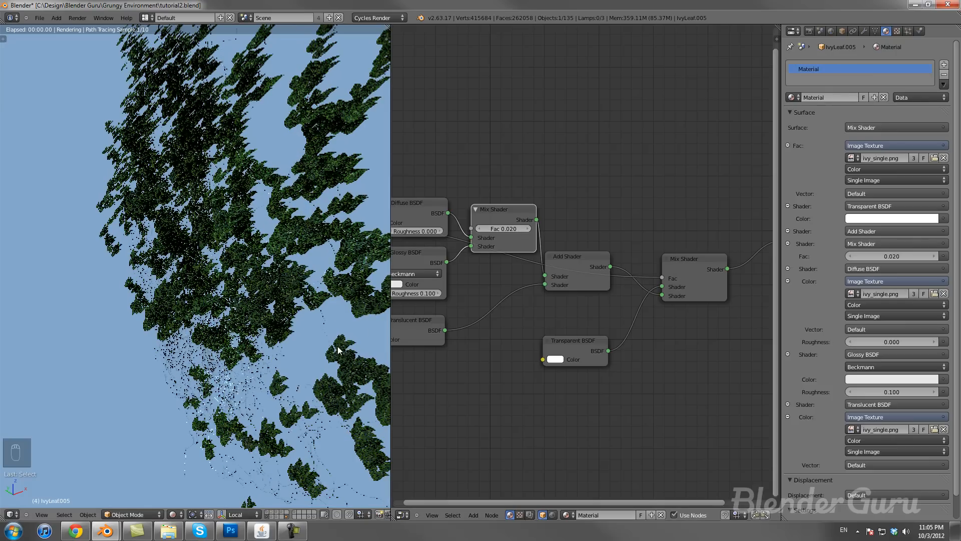
# Step: Switch the viewport back to solid shading, framed on the selected ivy leaves
pyautogui.scroll(-5, 338, 347)
pyautogui.click(180, 513)
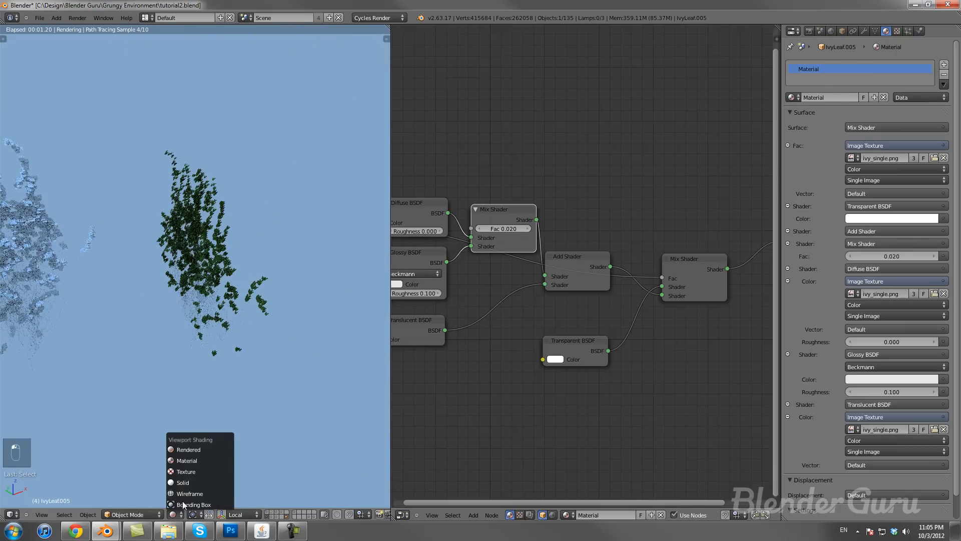
pyautogui.click(181, 482)
pyautogui.scroll(5, 214, 347)
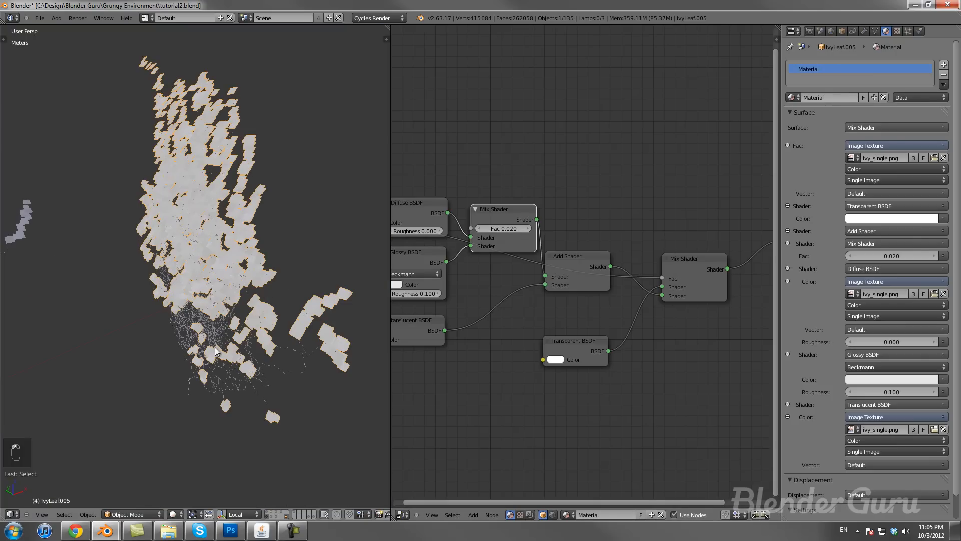
# Step: Rename the leaf material IvyLeaf and set its viewport color to green
pyautogui.click(852, 97)
pyautogui.write('Iv')
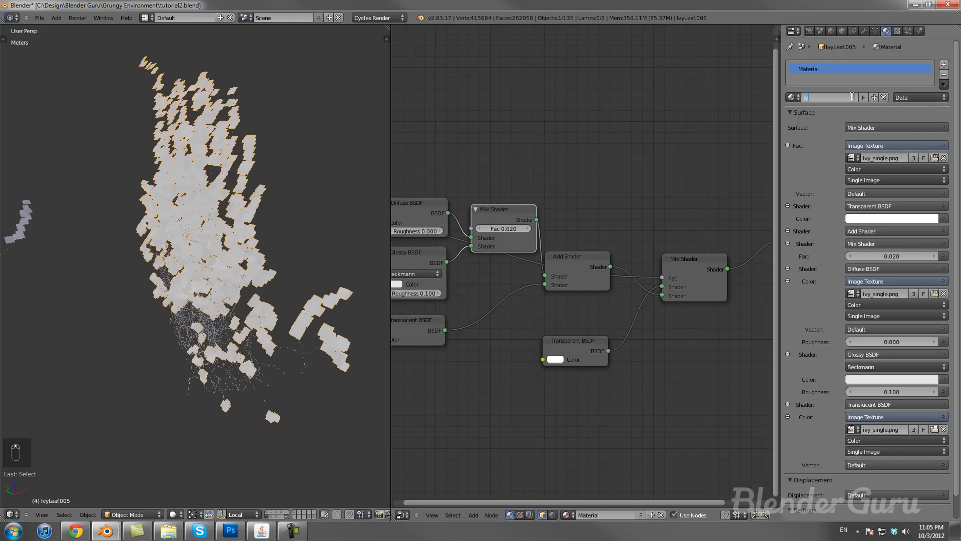
pyautogui.write('yLeaf')
pyautogui.press('Return')
pyautogui.scroll(-2, 897, 438)
pyautogui.click(823, 507)
pyautogui.moveTo(811, 413); pyautogui.dragTo(790, 401)
# Step: Create a new material named IvyBranch on the ivy's branch curve
pyautogui.rightClick(229, 331)
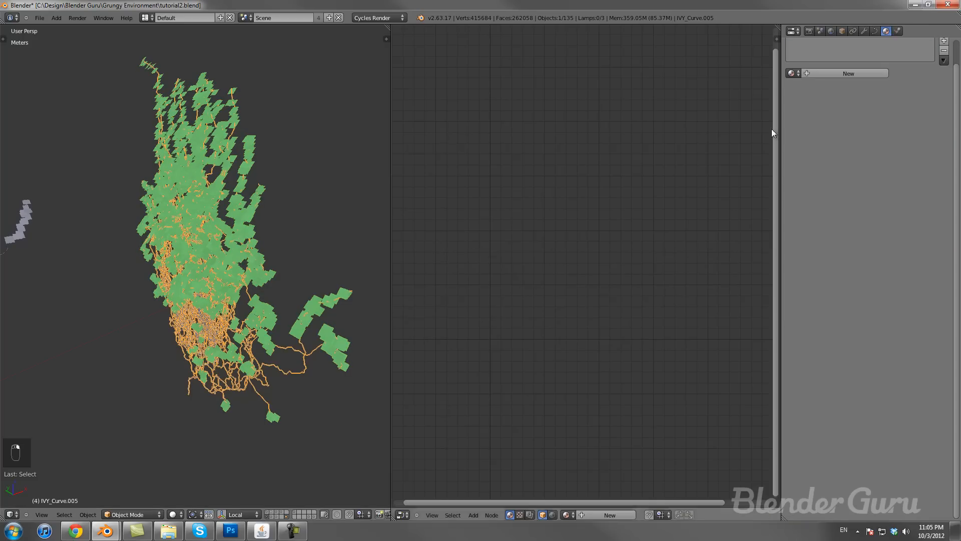
pyautogui.click(832, 78)
pyautogui.click(824, 73)
pyautogui.write('IvyBranch')
pyautogui.press('Return')
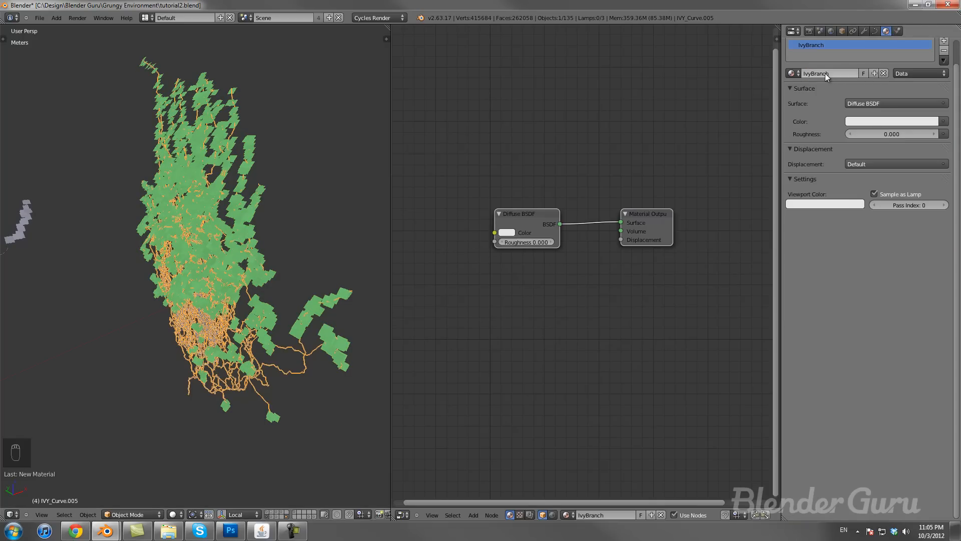
# Step: Set the IvyBranch diffuse color to dark brown and copy it to the material's viewport color
pyautogui.click(875, 123)
pyautogui.moveTo(887, 180); pyautogui.dragTo(879, 193)
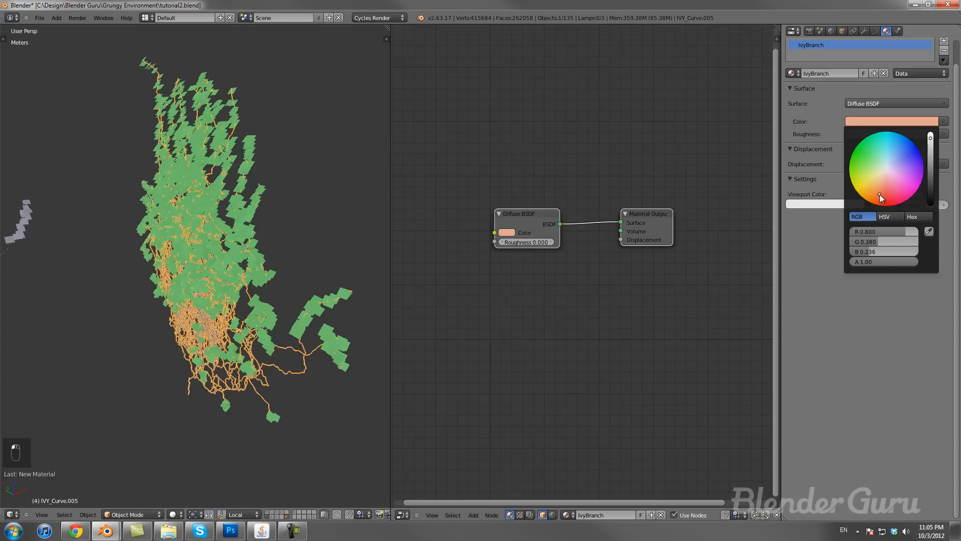
pyautogui.click(931, 182)
pyautogui.click(846, 203)
pyautogui.click(855, 172)
pyautogui.moveTo(877, 121); pyautogui.dragTo(825, 204)
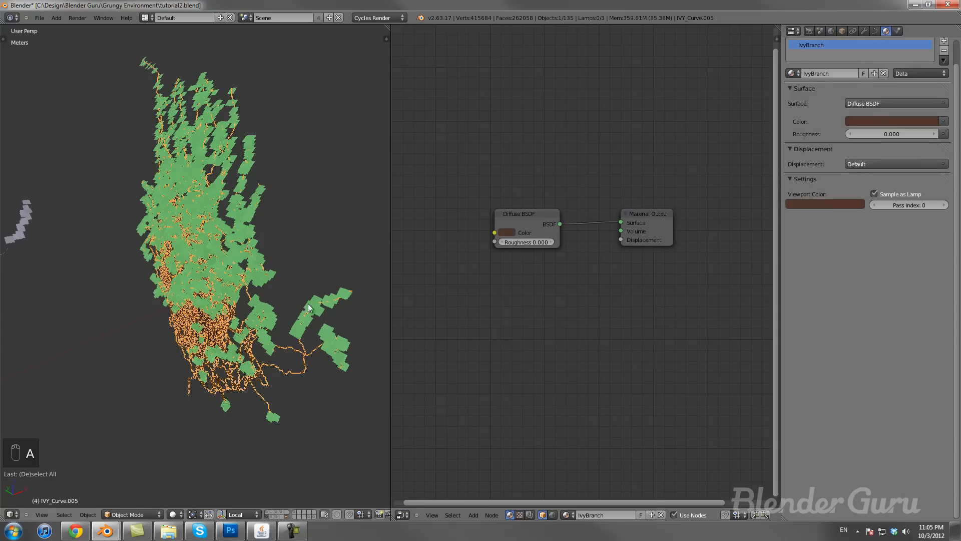
# Step: Link the IvyLeaf material to the leaf objects of all the other ivy plants, using the finished leaves as the active object
pyautogui.press('a')
pyautogui.press('a')
pyautogui.scroll(-1, 211, 286)
pyautogui.moveTo(212, 286); pyautogui.dragTo(288, 213, button='middle')
pyautogui.rightClick(288, 214)
pyautogui.scroll(2, 149, 189)
pyautogui.keyDown('shift'); pyautogui.rightClick(149, 189); pyautogui.keyUp('shift')
pyautogui.scroll(-4, 162, 218)
pyautogui.moveTo(161, 218); pyautogui.dragTo(220, 276, button='middle')
pyautogui.scroll(-2, 237, 203)
pyautogui.scroll(2, 237, 203)
pyautogui.keyDown('shift'); pyautogui.rightClick(233, 216); pyautogui.keyUp('shift')
pyautogui.keyDown('shift'); pyautogui.rightClick(254, 221); pyautogui.keyUp('shift')
pyautogui.keyDown('shift'); pyautogui.rightClick(137, 221); pyautogui.keyUp('shift')
pyautogui.keyDown('shift'); pyautogui.rightClick(162, 214); pyautogui.keyUp('shift')
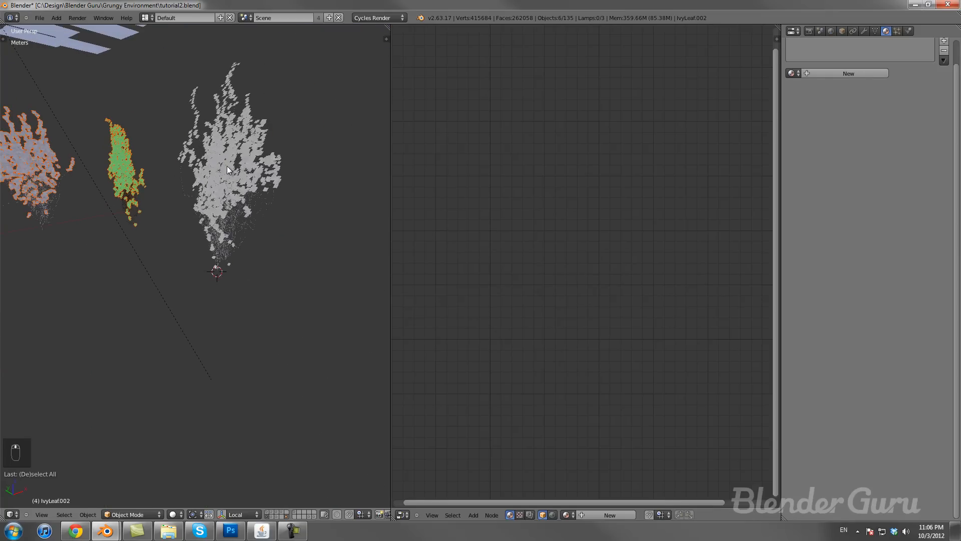
pyautogui.keyDown('shift'); pyautogui.rightClick(227, 167); pyautogui.keyUp('shift')
pyautogui.scroll(-4, 290, 237)
pyautogui.scroll(5, 220, 230)
pyautogui.moveTo(209, 229); pyautogui.dragTo(297, 293, button='middle')
pyautogui.scroll(6, 312, 256)
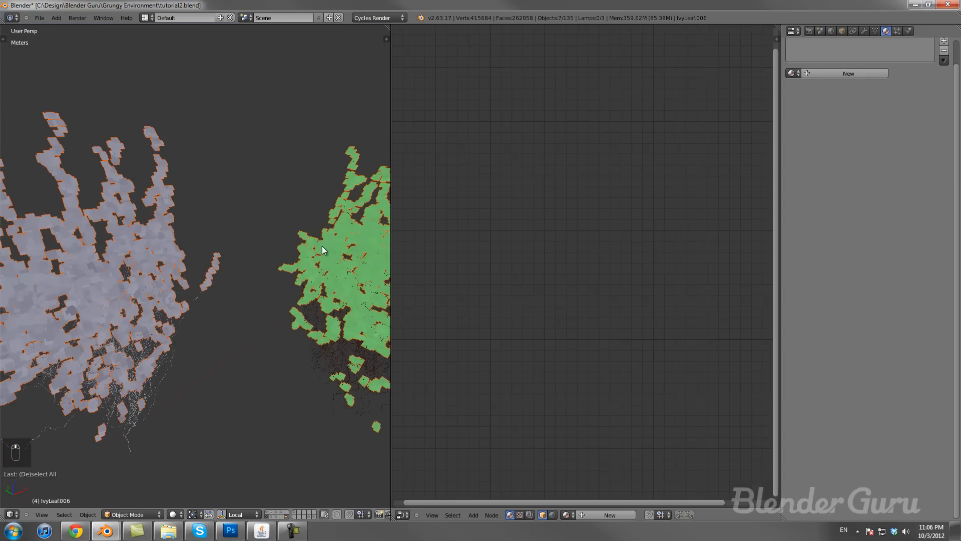
pyautogui.keyDown('shift'); pyautogui.rightClick(342, 198); pyautogui.keyUp('shift')
pyautogui.hotkey('ctrl', 'l')
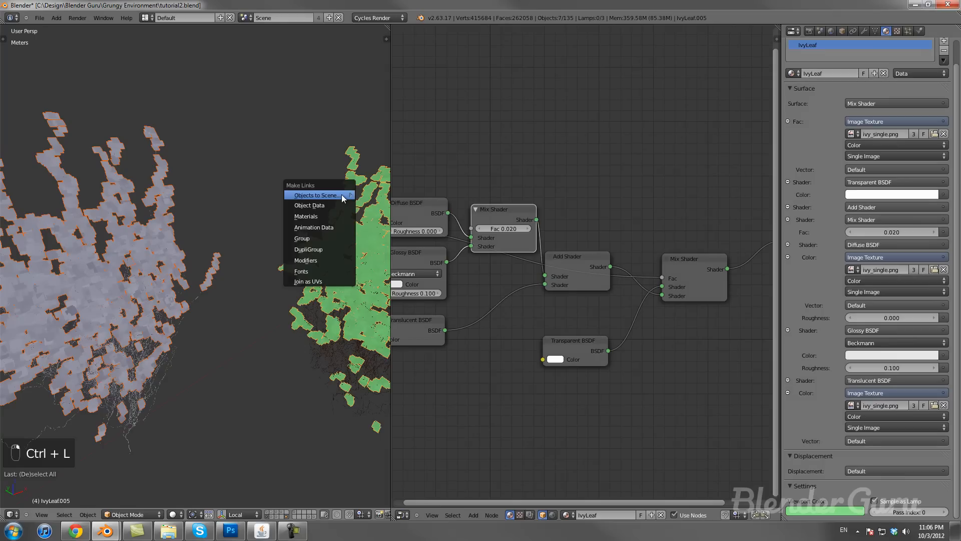
pyautogui.click(320, 215)
# Step: Link the IvyBranch material from the finished curve to the branch curves of the other ivy plants, and clear the selection
pyautogui.scroll(-7, 200, 238)
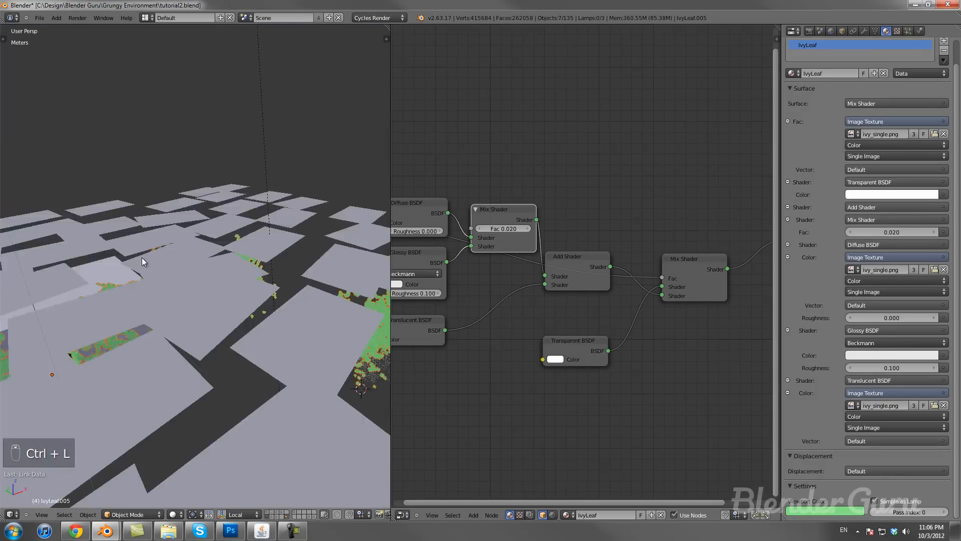
pyautogui.moveTo(164, 255); pyautogui.dragTo(169, 244, button='middle')
pyautogui.scroll(3, 169, 244)
pyautogui.rightClick(141, 340)
pyautogui.moveTo(141, 340); pyautogui.dragTo(182, 338, button='middle')
pyautogui.scroll(4, 246, 284)
pyautogui.moveTo(246, 284); pyautogui.dragTo(188, 254, button='middle')
pyautogui.rightClick(188, 253)
pyautogui.keyDown('shift'); pyautogui.rightClick(90, 245); pyautogui.keyUp('shift')
pyautogui.keyDown('shift'); pyautogui.rightClick(348, 263); pyautogui.keyUp('shift')
pyautogui.moveTo(348, 262); pyautogui.dragTo(244, 289, button='middle')
pyautogui.keyDown('shift'); pyautogui.rightClick(360, 276); pyautogui.keyUp('shift')
pyautogui.keyDown('shift'); pyautogui.rightClick(361, 277); pyautogui.keyUp('shift')
pyautogui.press('b')
pyautogui.moveTo(305, 74); pyautogui.dragTo(308, 83)
pyautogui.press('b')
pyautogui.moveTo(307, 83); pyautogui.dragTo(309, 92, button='middle')
pyautogui.scroll(-5, 234, 249)
pyautogui.scroll(6, 197, 243)
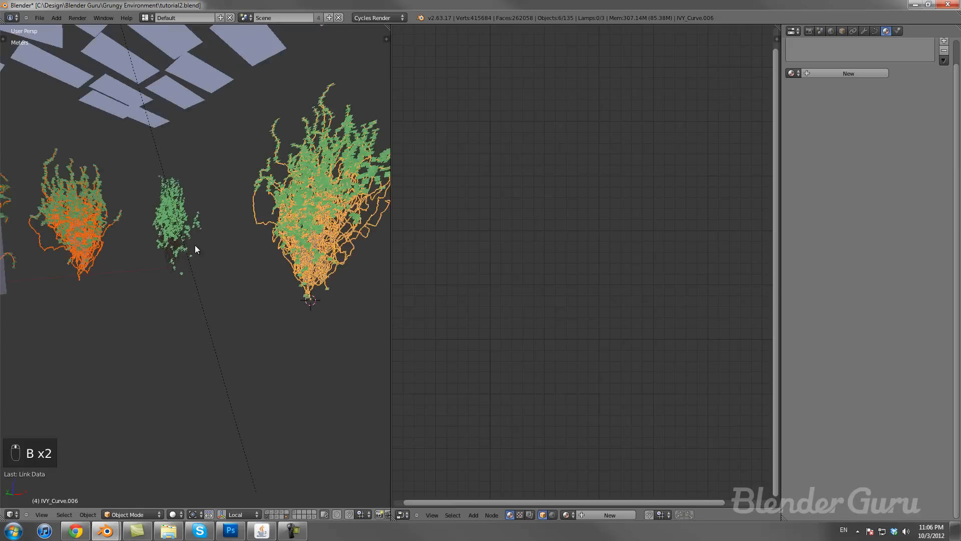
pyautogui.keyDown('shift'); pyautogui.rightClick(151, 255); pyautogui.keyUp('shift')
pyautogui.hotkey('ctrl', 'l')
pyautogui.click(151, 255)
pyautogui.press('a')
pyautogui.scroll(-5, 178, 283)
pyautogui.scroll(-3, 178, 285)
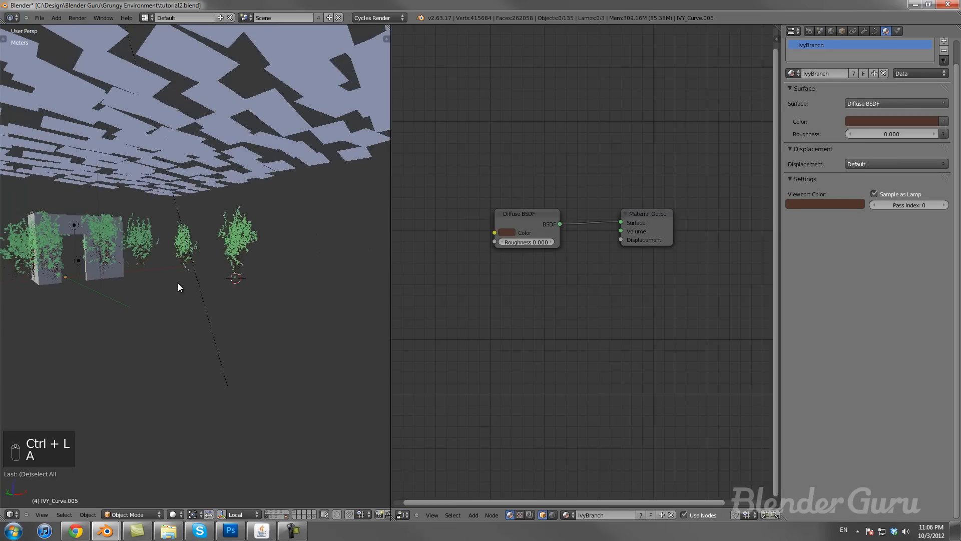
# Step: View the scene through the camera and show the layers with the room, grass, seated figure and sandbags
pyautogui.press('KP_0')
pyautogui.scroll(3, 261, 351)
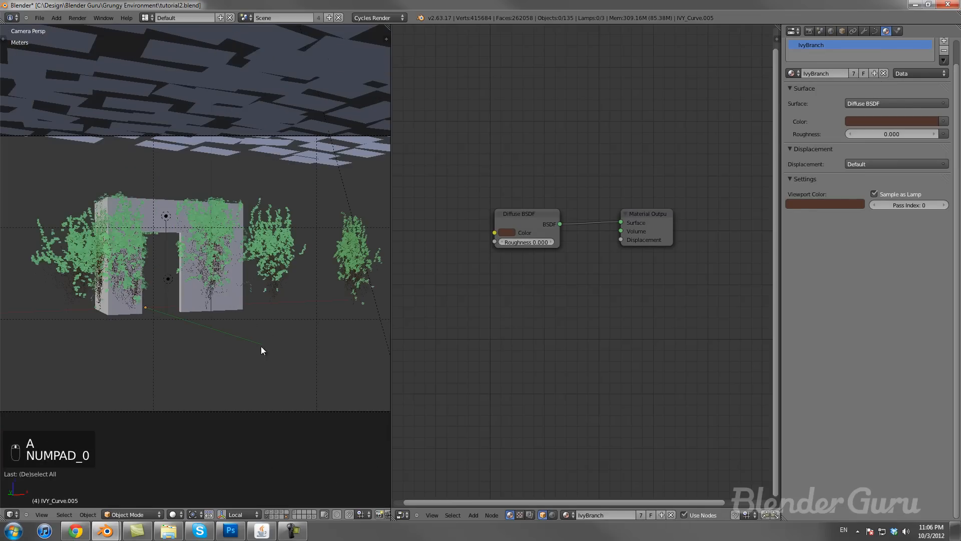
pyautogui.keyDown('shift'); pyautogui.click(271, 512); pyautogui.keyUp('shift')
pyautogui.keyDown('shift'); pyautogui.click(275, 512); pyautogui.keyUp('shift')
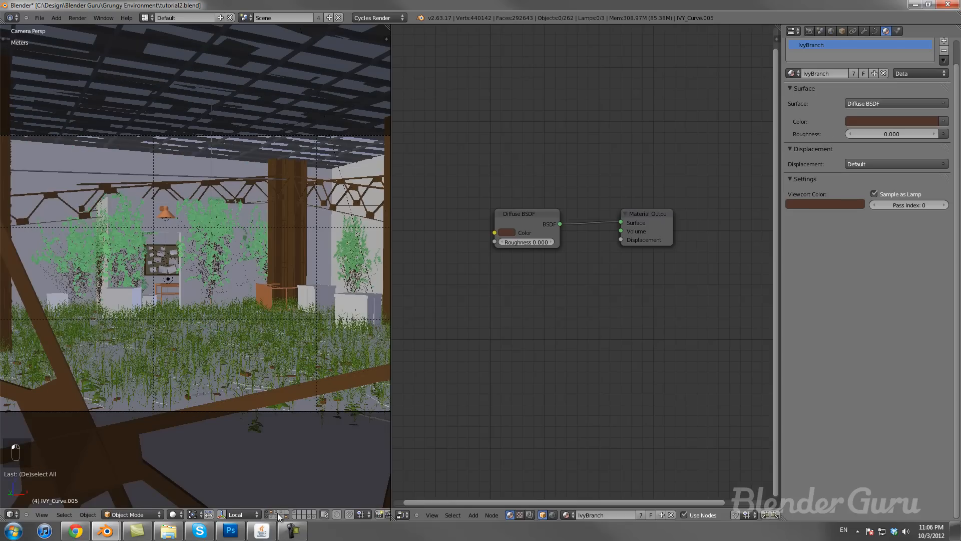
pyautogui.keyDown('shift'); pyautogui.click(280, 514); pyautogui.keyUp('shift')
pyautogui.keyDown('shift'); pyautogui.click(281, 516); pyautogui.keyUp('shift')
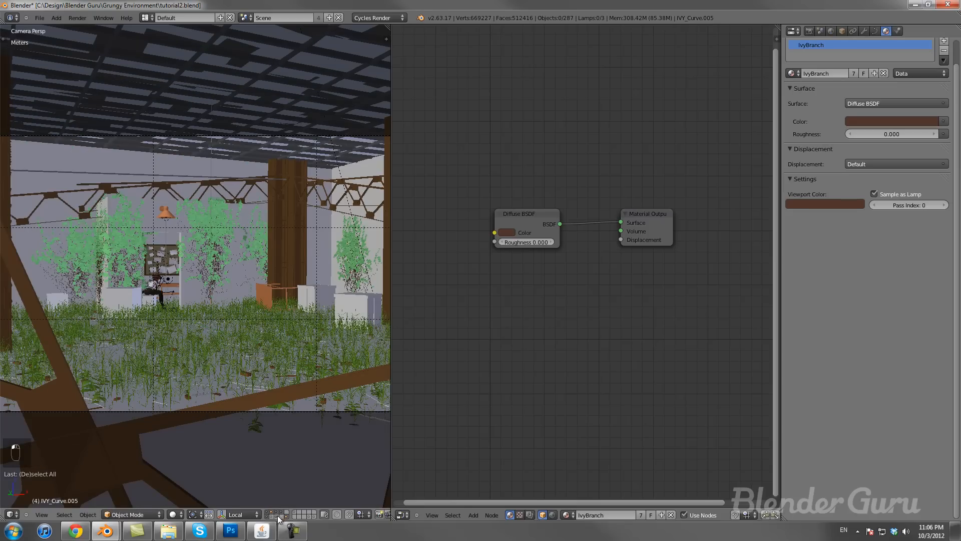
pyautogui.keyDown('shift'); pyautogui.click(274, 517); pyautogui.keyUp('shift')
pyautogui.keyDown('shift'); pyautogui.click(273, 517); pyautogui.keyUp('shift')
pyautogui.keyDown('shift'); pyautogui.moveTo(257, 368); pyautogui.dragTo(240, 357, button='middle'); pyautogui.keyUp('shift')
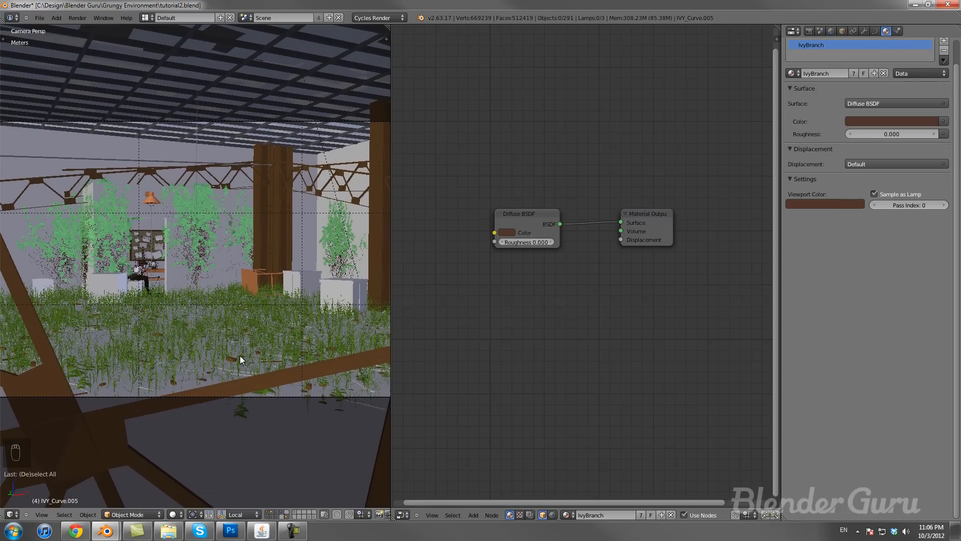
pyautogui.keyDown('shift'); pyautogui.click(309, 515); pyautogui.keyUp('shift')
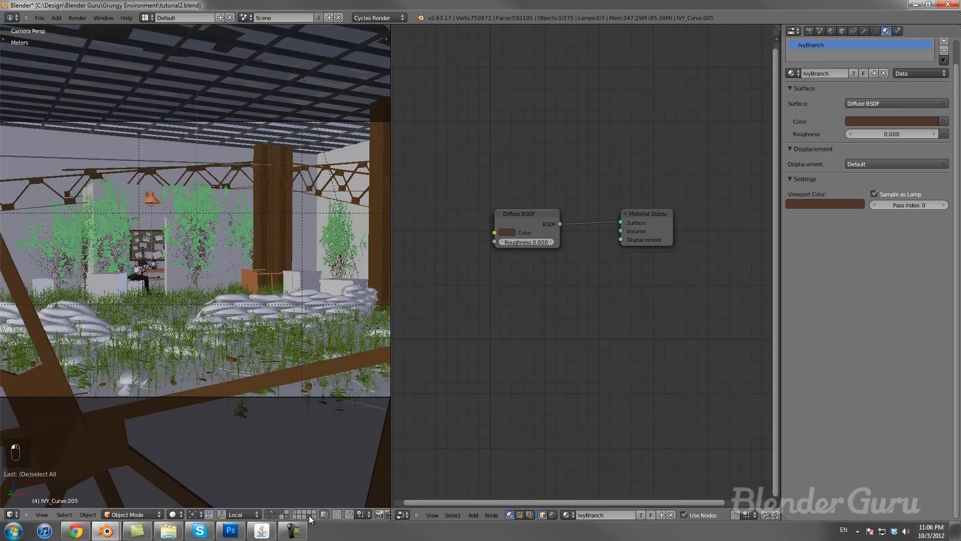
# Step: Select a sandbag in the pile and examine the sandbag wall and its surroundings from a wider perspective view
pyautogui.rightClick(235, 313)
pyautogui.press('KP_Decimal')
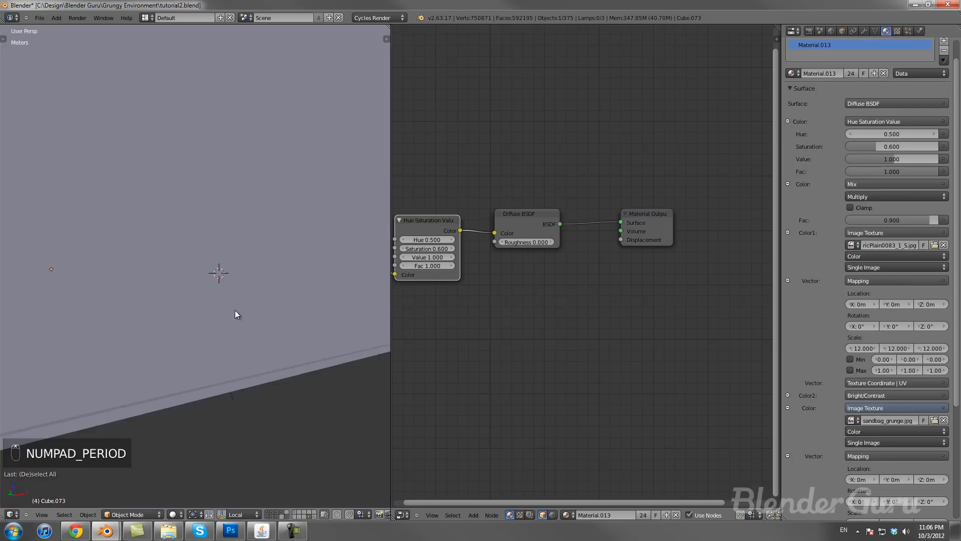
pyautogui.scroll(2, 236, 310)
pyautogui.scroll(-2, 236, 311)
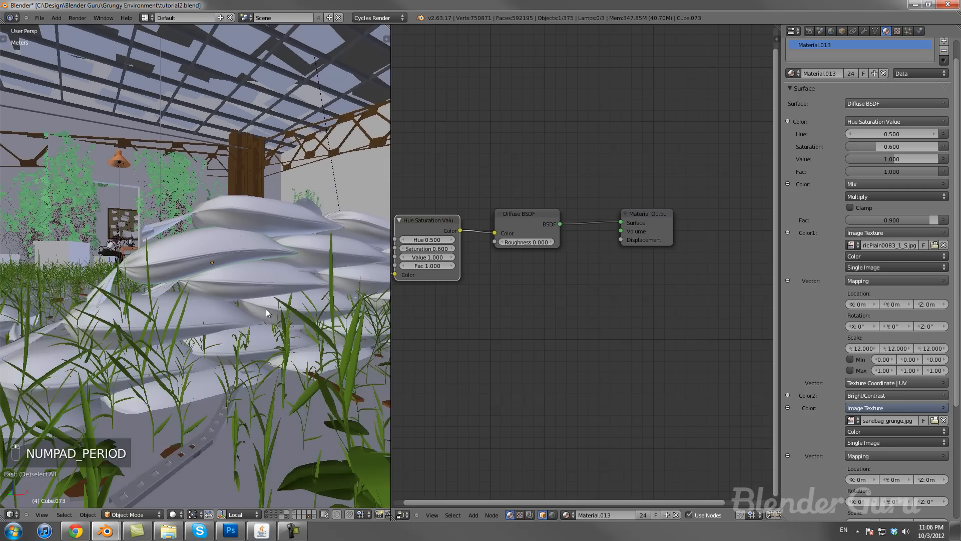
pyautogui.scroll(-6, 275, 310)
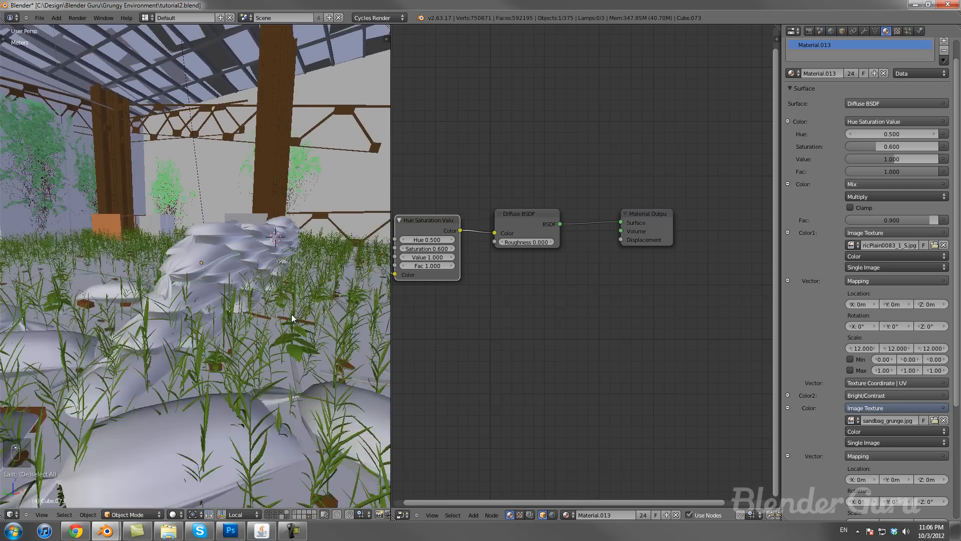
pyautogui.scroll(-2, 292, 317)
pyautogui.scroll(-3, 204, 325)
pyautogui.scroll(-3, 204, 323)
pyautogui.scroll(-1, 206, 322)
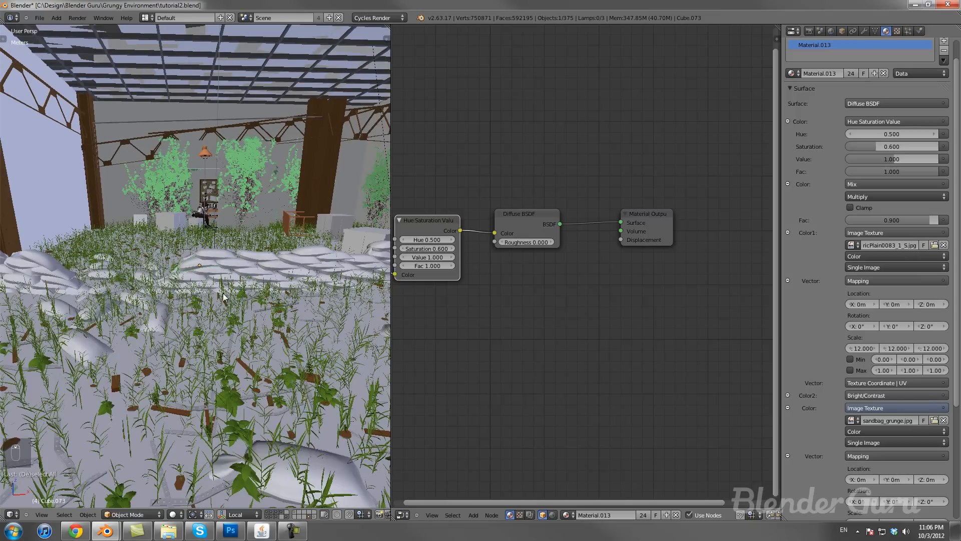
pyautogui.scroll(-4, 230, 295)
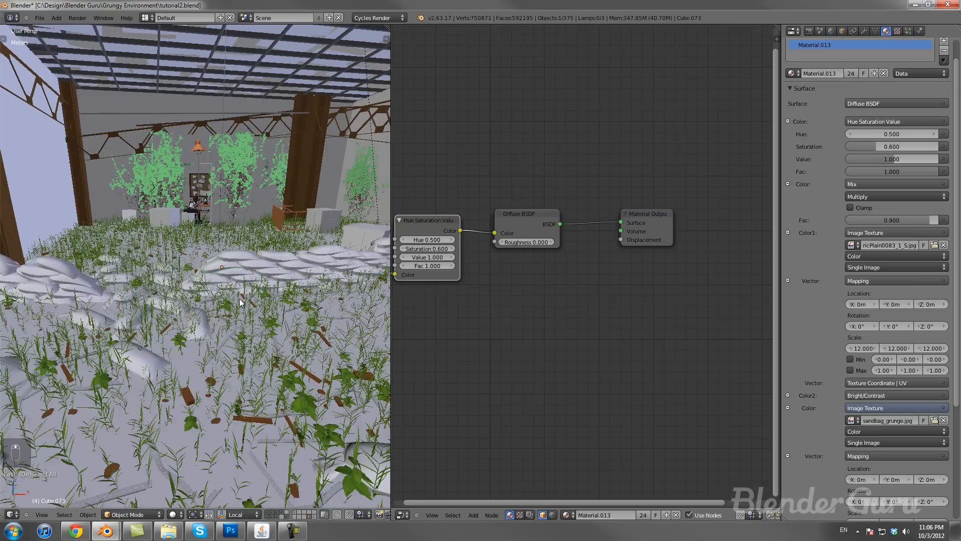
# Step: Examine the grassy floor, sandbag walls and ivy in the room from several perspective angles
pyautogui.scroll(-1, 239, 302)
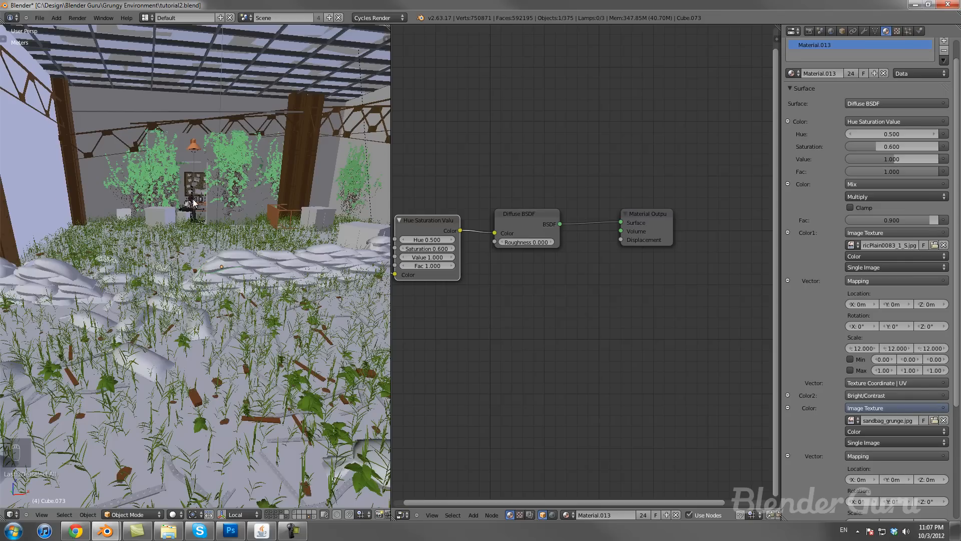
pyautogui.scroll(2, 192, 203)
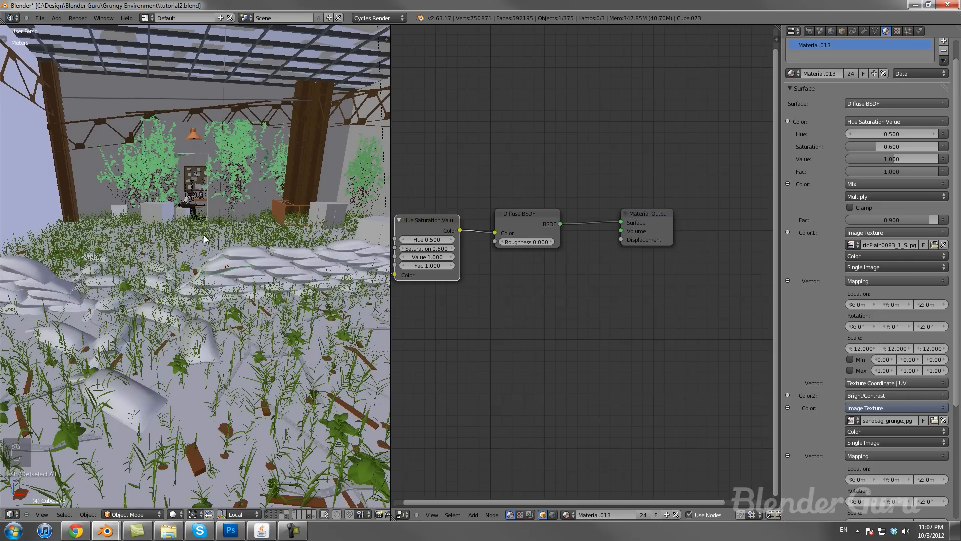
pyautogui.moveTo(246, 273); pyautogui.dragTo(293, 379, button='middle')
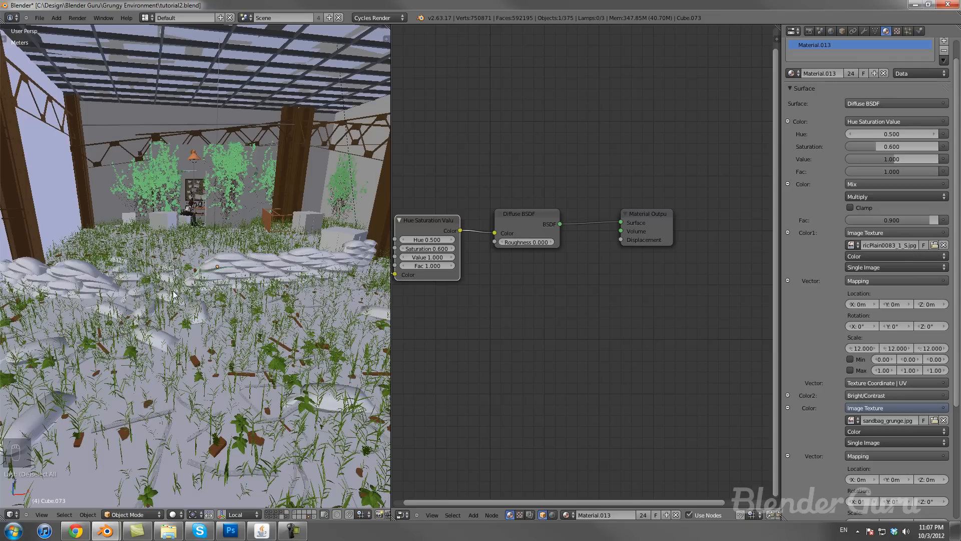
pyautogui.moveTo(180, 296); pyautogui.dragTo(184, 192, button='middle')
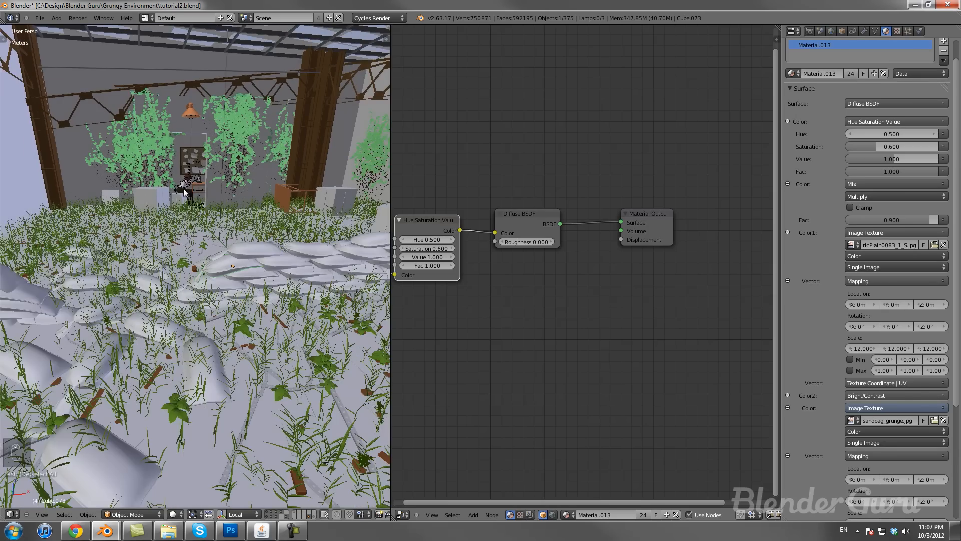
pyautogui.scroll(-5, 233, 263)
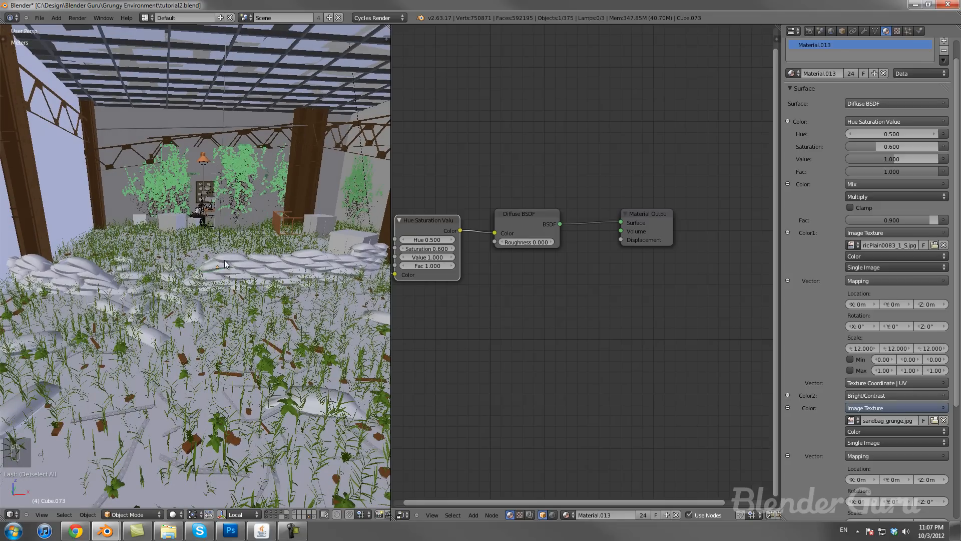
# Step: Return to the camera view, frame the whole shot and save over tutorial2.blend
pyautogui.press('KP_0')
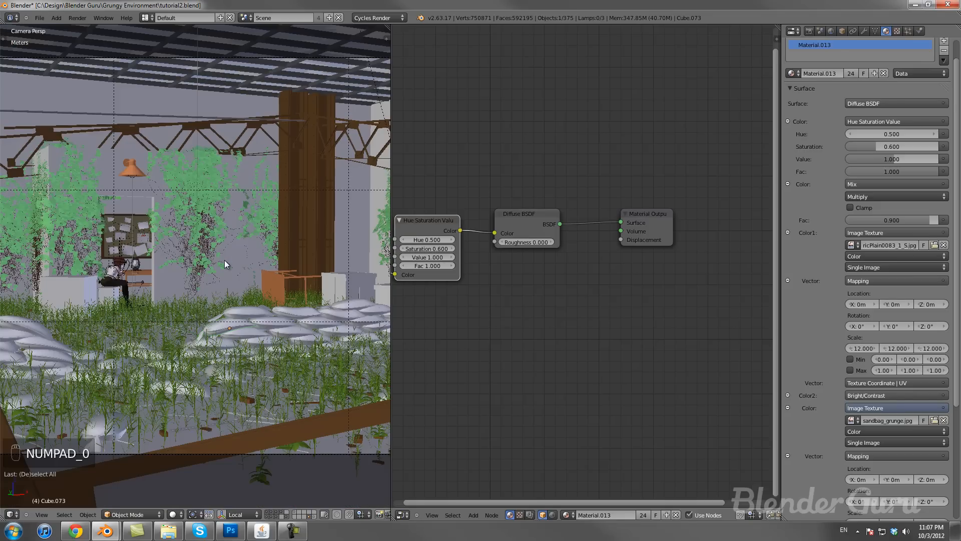
pyautogui.scroll(-2, 215, 388)
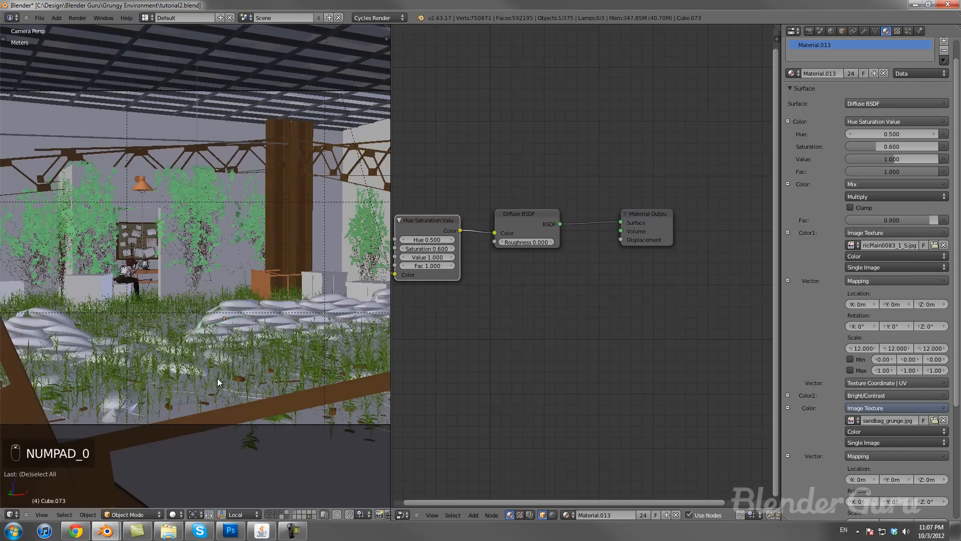
pyautogui.scroll(-1, 217, 345)
pyautogui.moveTo(215, 334)
pyautogui.keyDown('shift'); pyautogui.mouseDown(button='middle')
pyautogui.moveTo(218, 346)
pyautogui.moveTo(203, 346)
pyautogui.mouseUp(button='middle'); pyautogui.keyUp('shift')
pyautogui.scroll(-1, 219, 349)
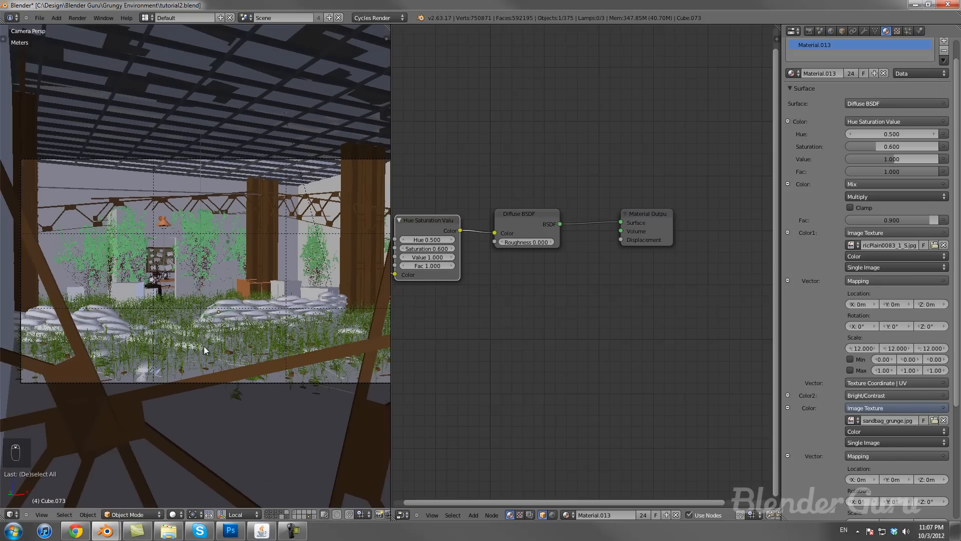
pyautogui.hotkey('ctrl', 's')
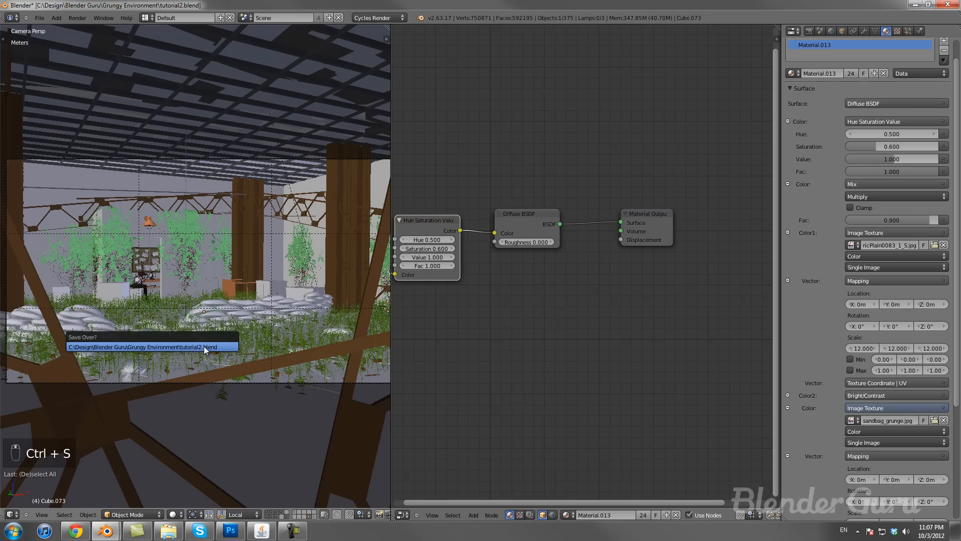
pyautogui.click(204, 346)
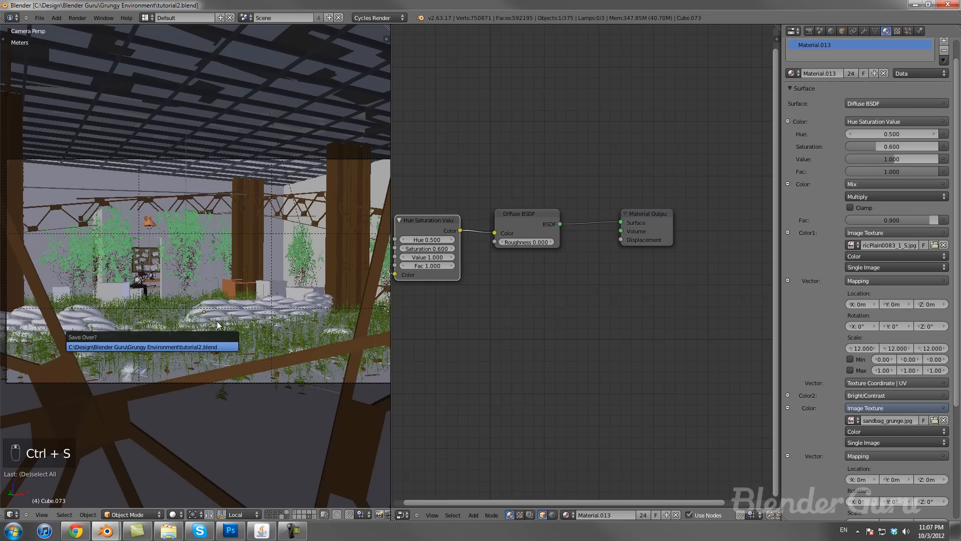
# Step: Examine the selected sandbag up close from a few angles and return to the camera view
pyautogui.press('KP_Decimal')
pyautogui.moveTo(226, 369); pyautogui.dragTo(263, 366, button='middle')
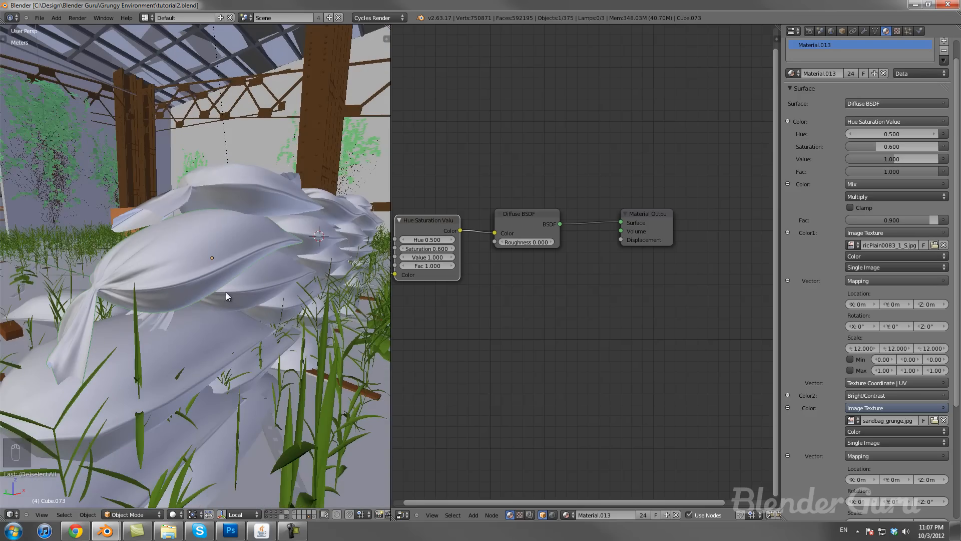
pyautogui.moveTo(230, 283); pyautogui.dragTo(250, 314, button='middle')
pyautogui.scroll(-3, 251, 314)
pyautogui.press('KP_0')
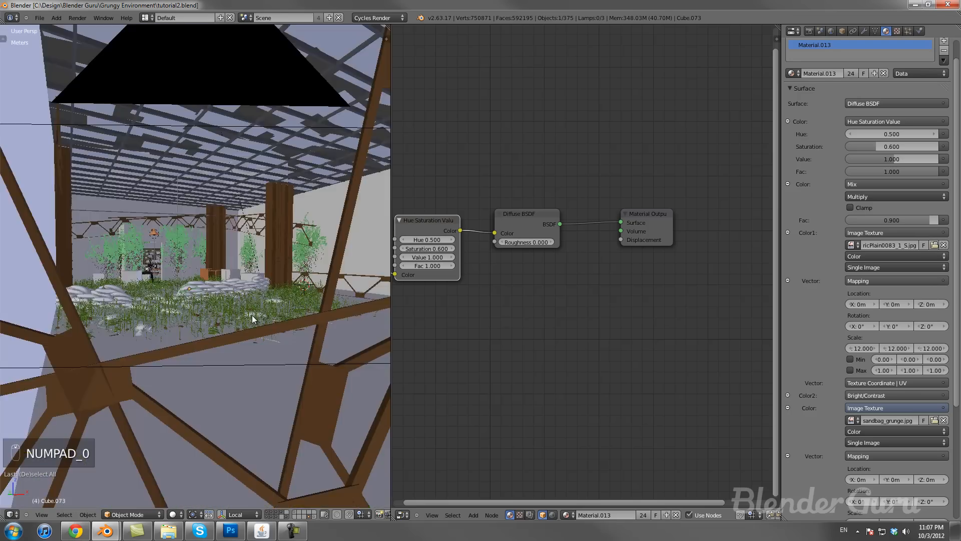
# Step: Save over the scene file again and render the still image with the current Cycles render settings
pyautogui.hotkey('ctrl', 's')
pyautogui.click(251, 314)
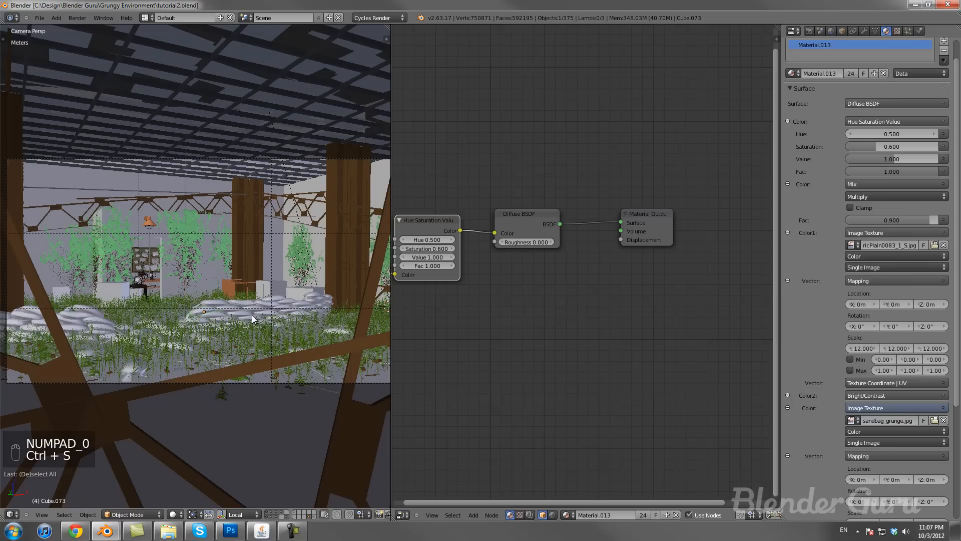
pyautogui.click(810, 31)
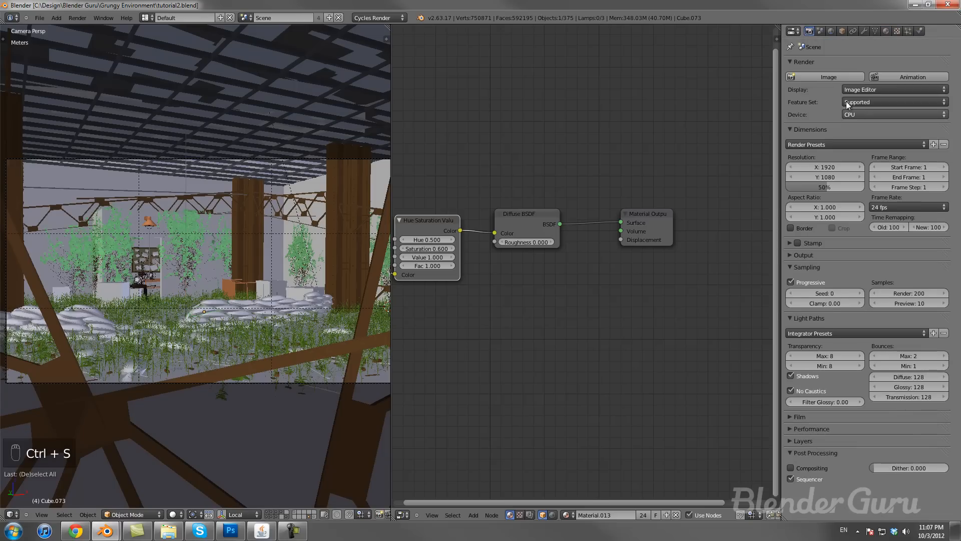
pyautogui.click(828, 77)
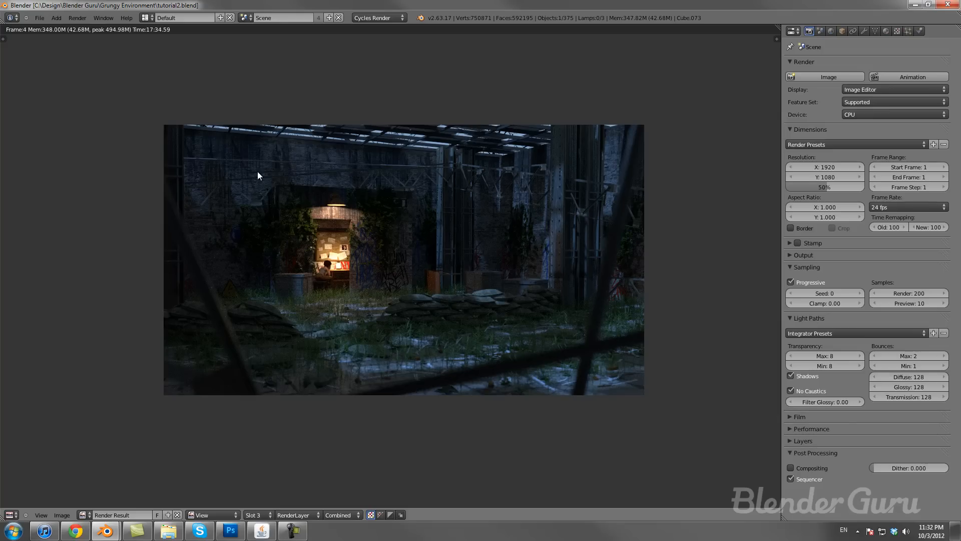
# Step: Switch to the Compositing layout and preview the final Add node's result in the backdrop
pyautogui.click(145, 17)
pyautogui.click(161, 40)
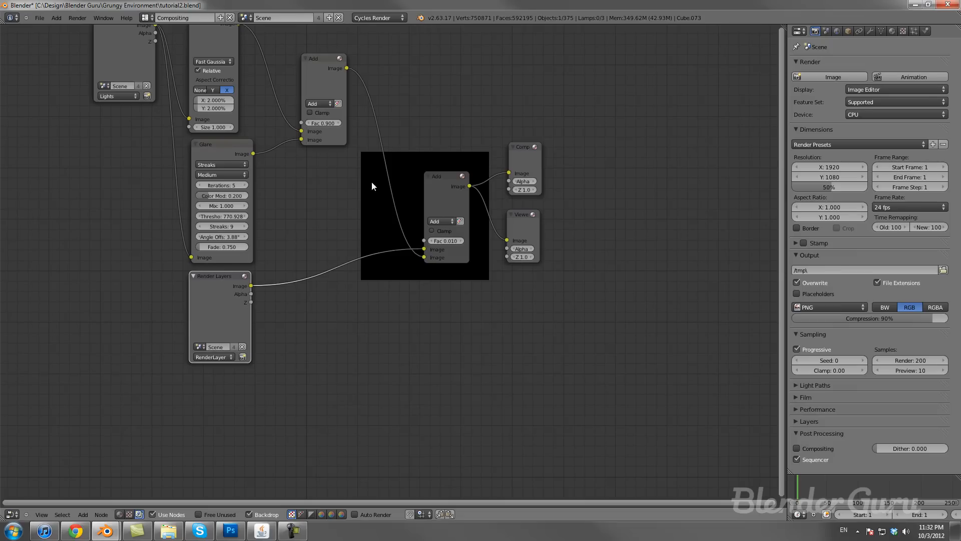
pyautogui.press('Home')
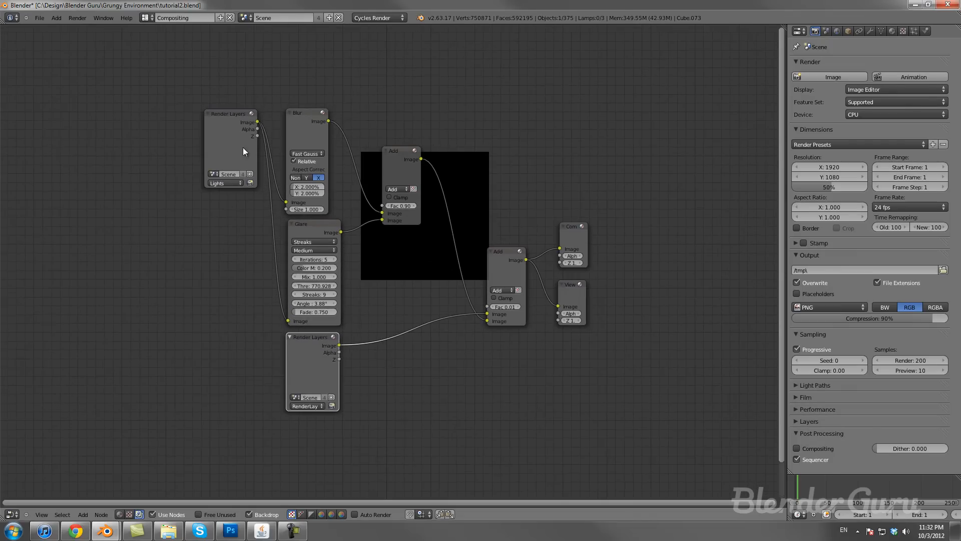
pyautogui.moveTo(489, 322); pyautogui.dragTo(488, 321)
pyautogui.moveTo(371, 225); pyautogui.dragTo(384, 237, button='middle')
pyautogui.keyDown('ctrl'); pyautogui.keyDown('shift'); pyautogui.click(418, 189); pyautogui.keyUp('shift'); pyautogui.keyUp('ctrl')
pyautogui.moveTo(403, 202); pyautogui.dragTo(418, 233, button='middle')
pyautogui.scroll(2, 342, 256)
pyautogui.keyDown('ctrl'); pyautogui.keyDown('shift'); pyautogui.click(433, 240); pyautogui.keyUp('shift'); pyautogui.keyUp('ctrl')
# Step: Adjust the final Add node's factor, trying 0.03 and settling on 0.02
pyautogui.scroll(8, 386, 307)
pyautogui.moveTo(469, 291); pyautogui.dragTo(294, 406, button='middle')
pyautogui.click(261, 401)
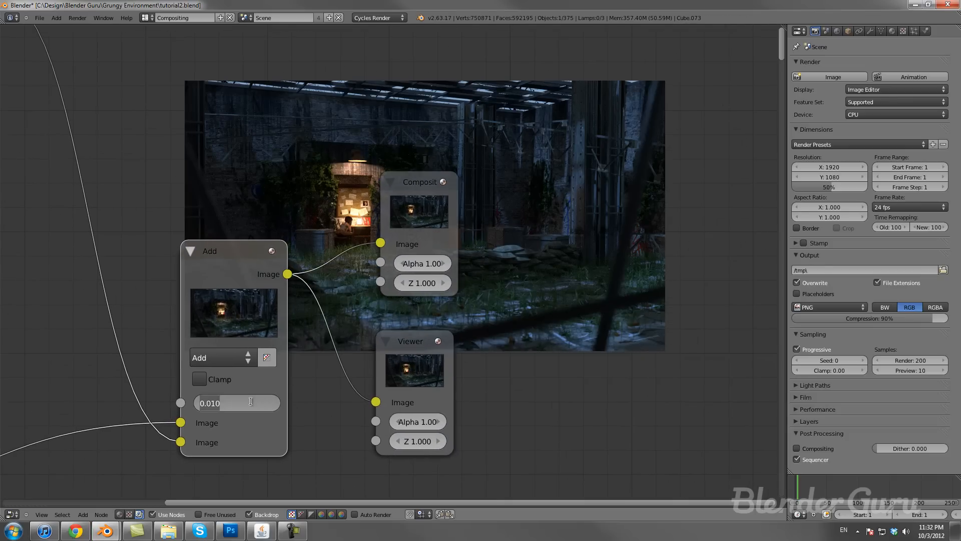
pyautogui.write('0.03')
pyautogui.press('Return')
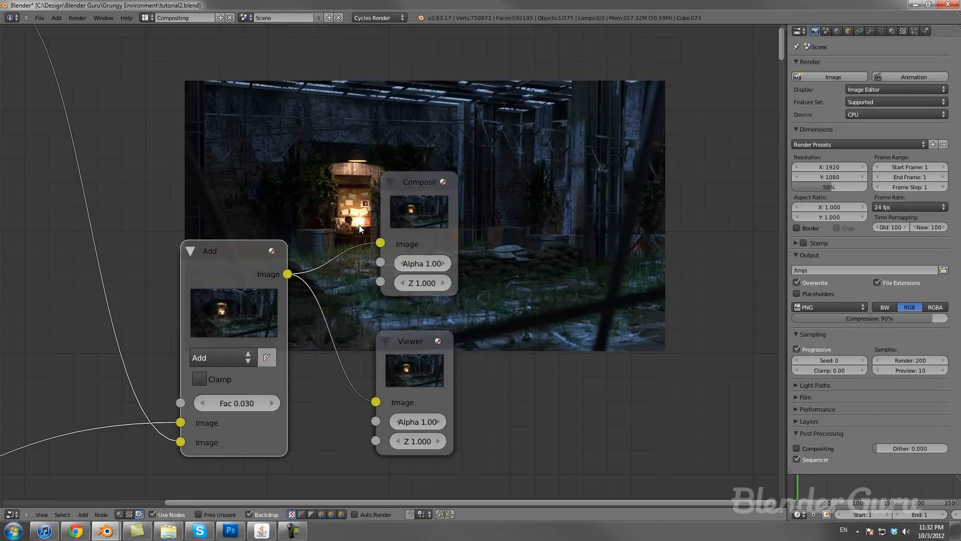
pyautogui.click(246, 403)
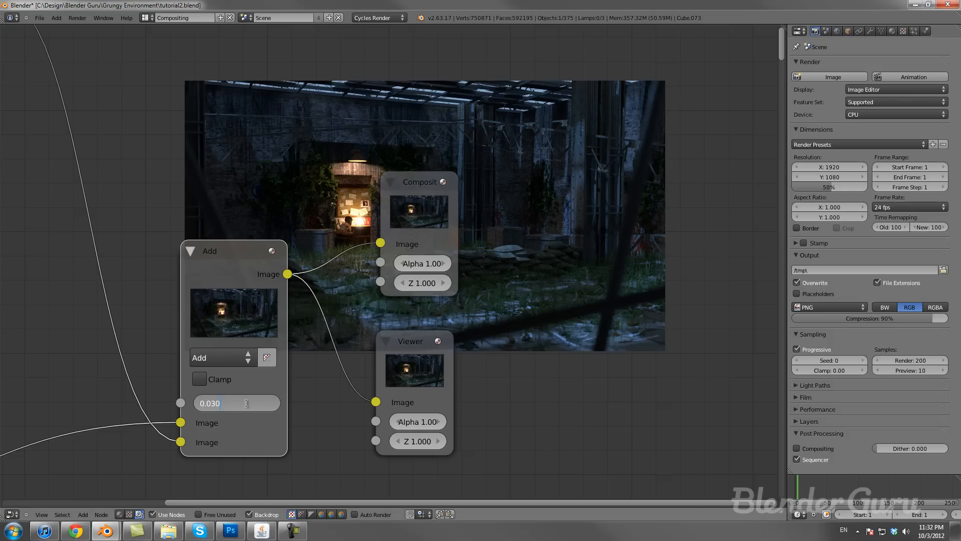
pyautogui.write('0.02')
pyautogui.press('Return')
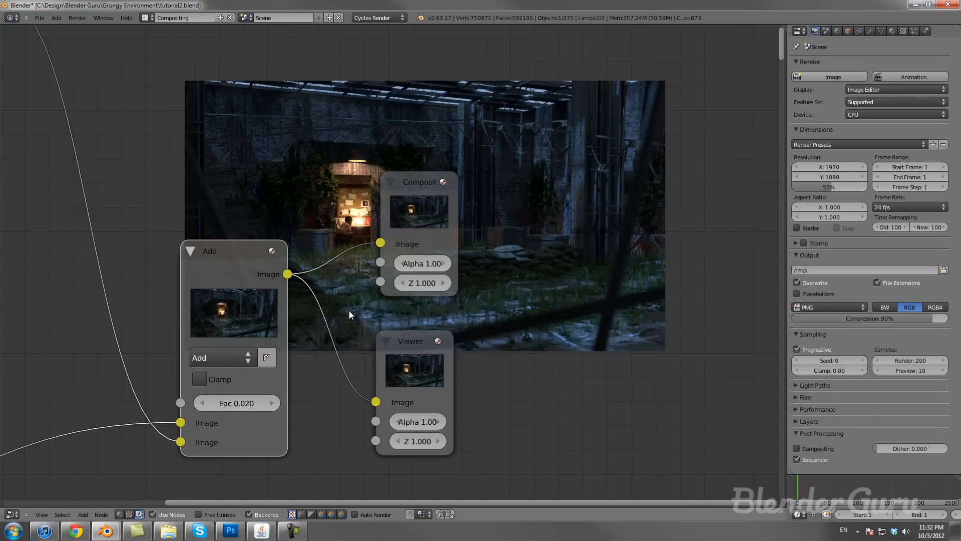
# Step: Move the Composite and Viewer nodes together farther away from the final Add node to make room between them
pyautogui.scroll(-2, 351, 326)
pyautogui.moveTo(349, 339); pyautogui.dragTo(576, 165, button='middle')
pyautogui.scroll(-3, 510, 260)
pyautogui.moveTo(473, 289); pyautogui.dragTo(342, 237, button='middle')
pyautogui.scroll(-4, 338, 251)
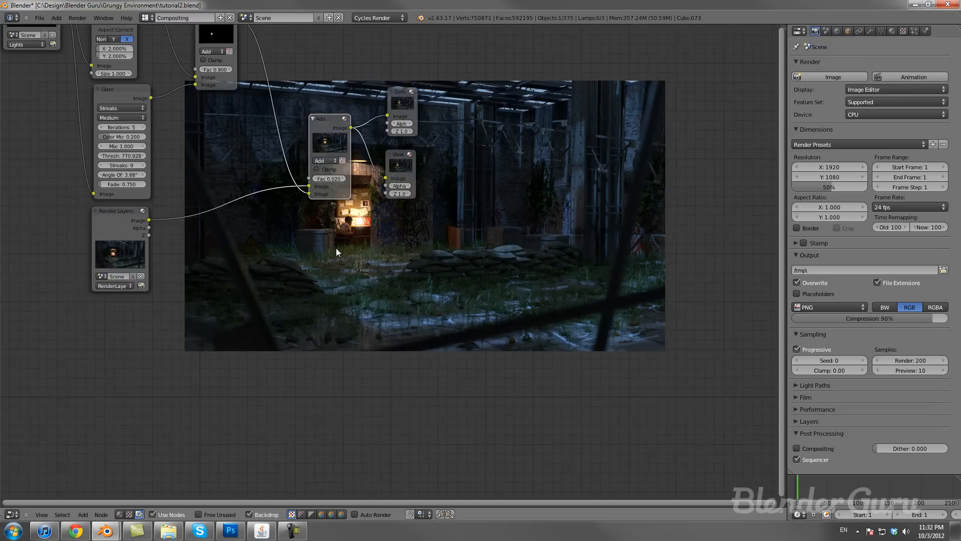
pyautogui.moveTo(257, 80); pyautogui.dragTo(340, 229, button='middle')
pyautogui.rightClick(482, 314)
pyautogui.keyDown('shift'); pyautogui.rightClick(490, 262); pyautogui.keyUp('shift')
pyautogui.press('g')
pyautogui.click(679, 271)
pyautogui.moveTo(448, 388); pyautogui.dragTo(259, 278, button='middle')
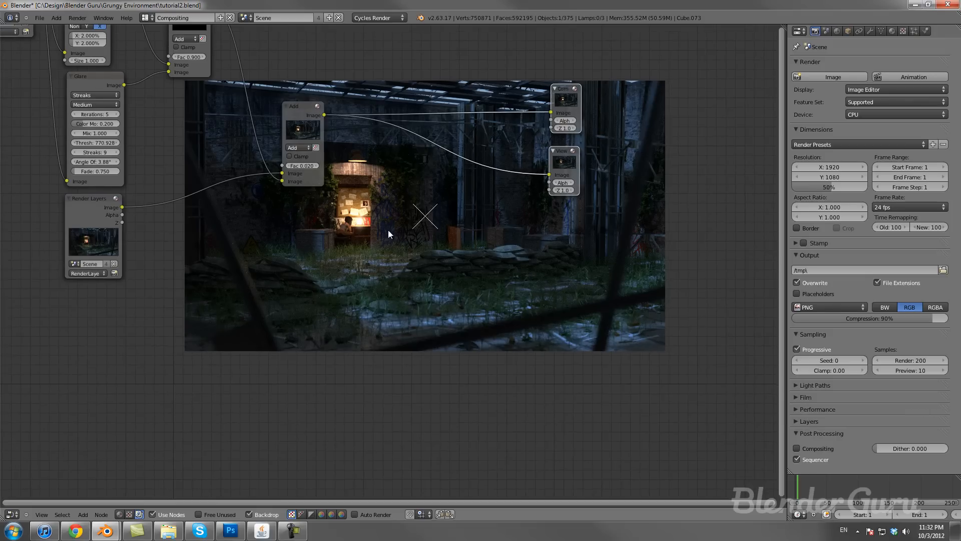
pyautogui.moveTo(384, 230); pyautogui.dragTo(453, 230, button='middle')
# Step: Add a Map Value node and place it between the full-scene Render Layers node and the output nodes
pyautogui.hotkey('shift', 'a')
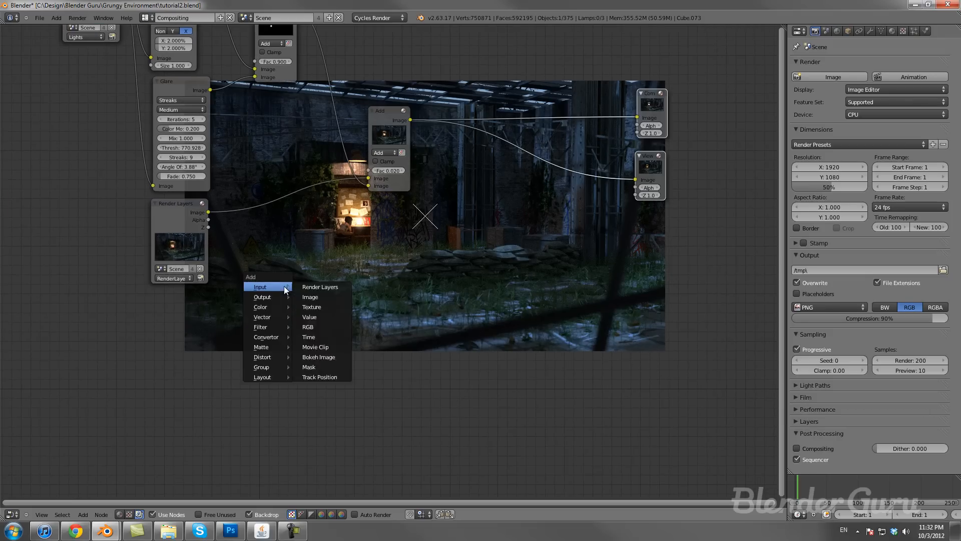
pyautogui.moveTo(272, 328)
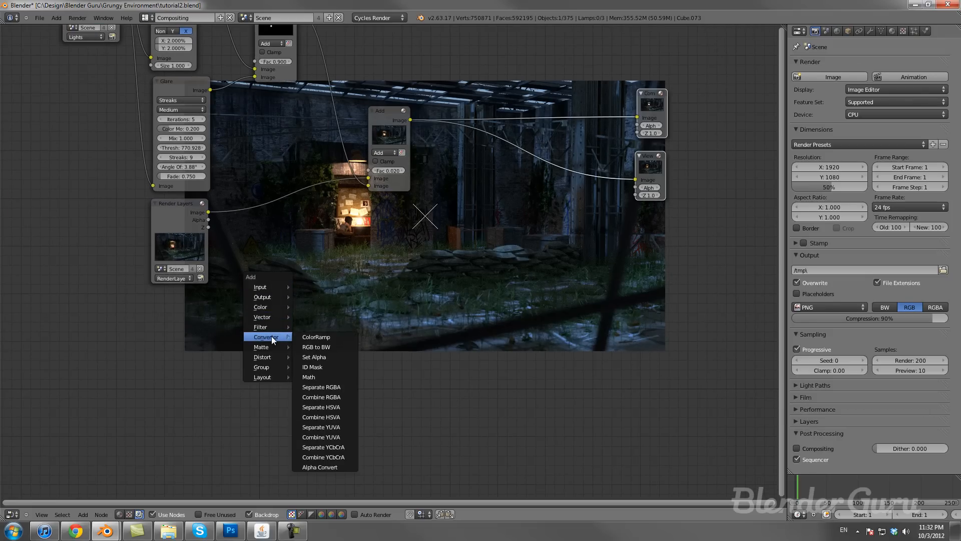
pyautogui.moveTo(269, 355)
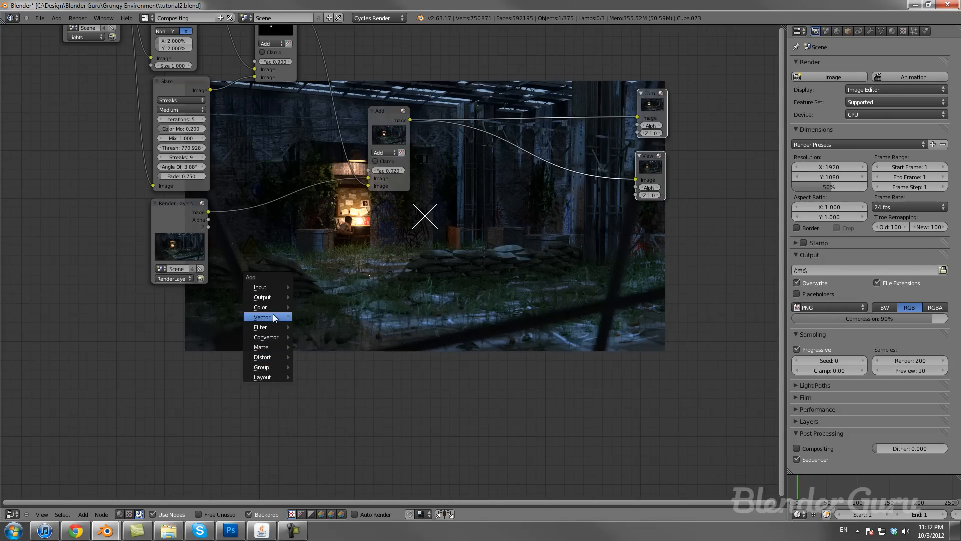
pyautogui.click(326, 336)
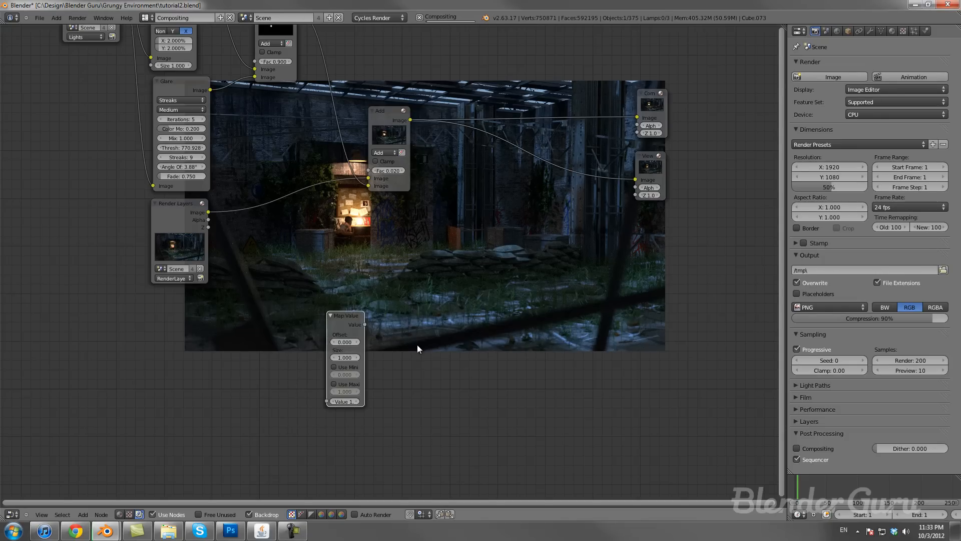
pyautogui.click(379, 272)
# Step: Connect the Render Layers node's Z output to the Map Value node and preview the mapped depth in the backdrop
pyautogui.rightClick(182, 224)
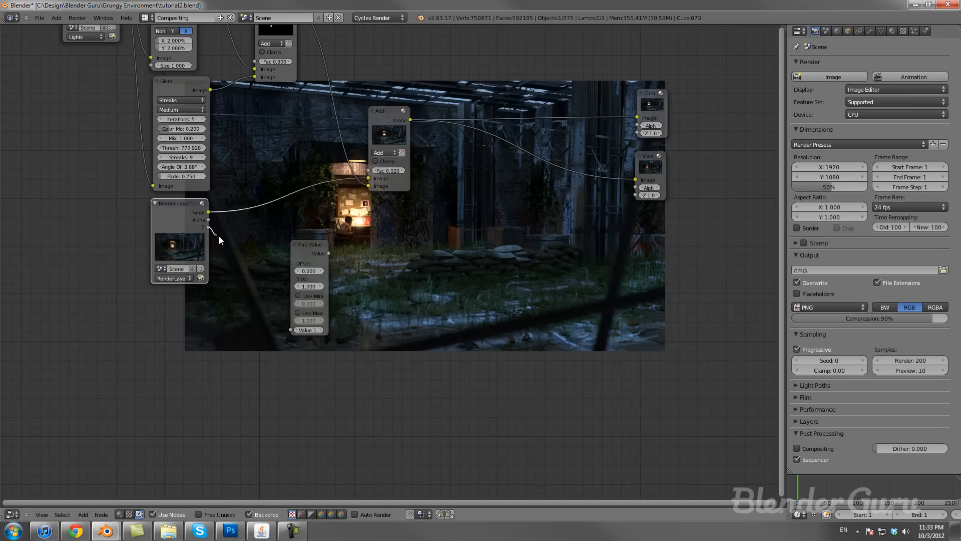
pyautogui.moveTo(227, 246); pyautogui.dragTo(288, 330)
pyautogui.keyDown('ctrl'); pyautogui.keyDown('shift'); pyautogui.click(311, 253); pyautogui.keyUp('shift'); pyautogui.keyUp('ctrl')
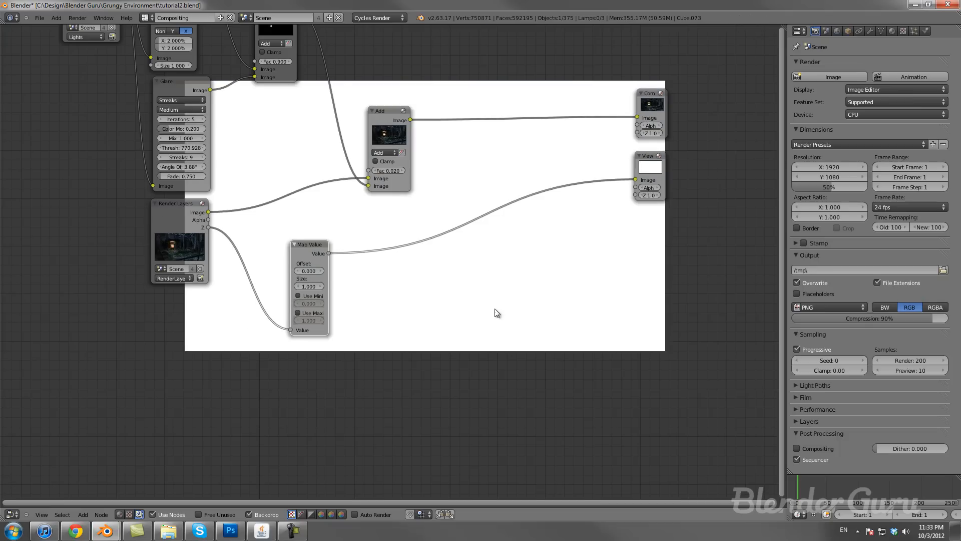
pyautogui.scroll(2, 494, 289)
pyautogui.moveTo(553, 260); pyautogui.dragTo(451, 208, button='middle')
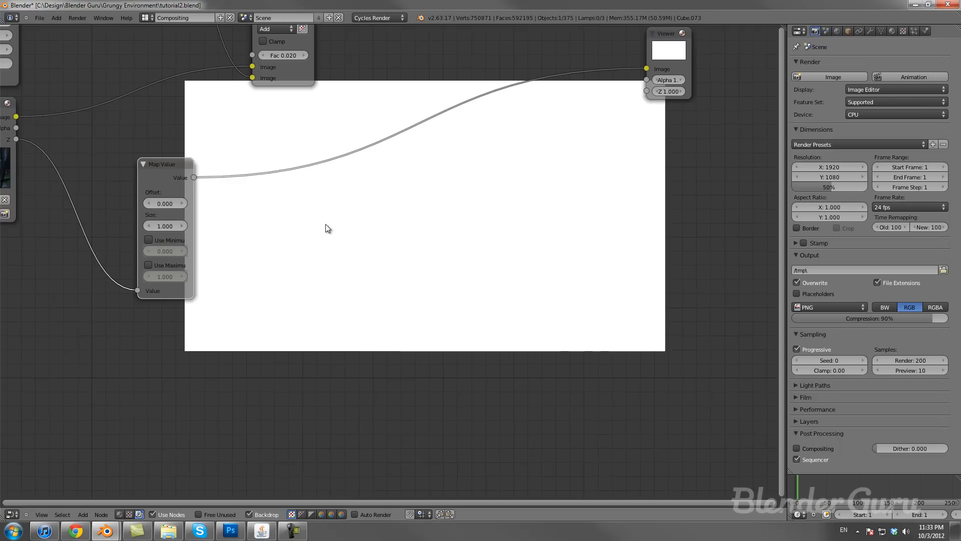
pyautogui.scroll(-2, 523, 264)
pyautogui.click(588, 98)
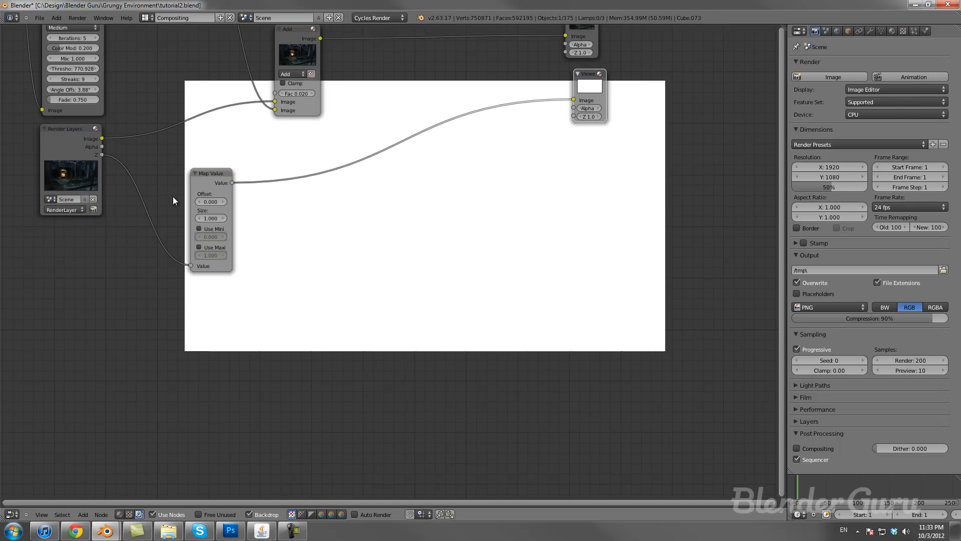
# Step: Adjust the Map Value node's size, trying 0.02 and settling on 0.01
pyautogui.scroll(3, 202, 173)
pyautogui.click(167, 207)
pyautogui.write('02')
pyautogui.press('Return')
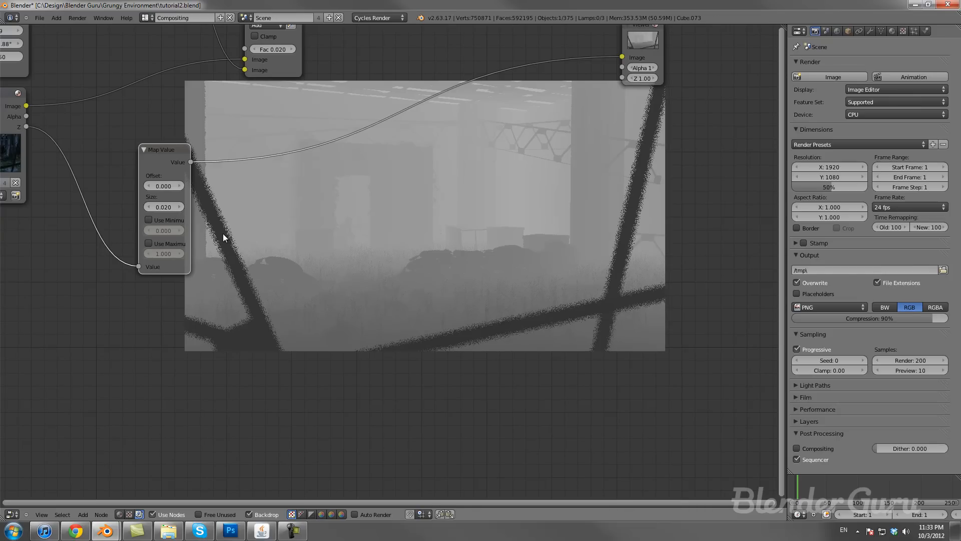
pyautogui.click(175, 210)
pyautogui.press('Return')
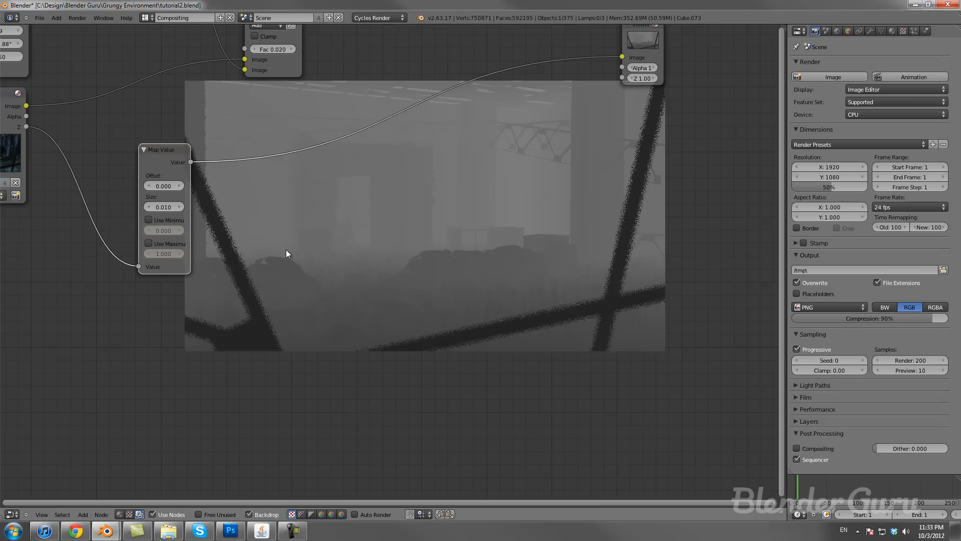
# Step: Enable the minimum and maximum limits on the Map Value node and set its offset to -5.4
pyautogui.click(153, 221)
pyautogui.click(151, 242)
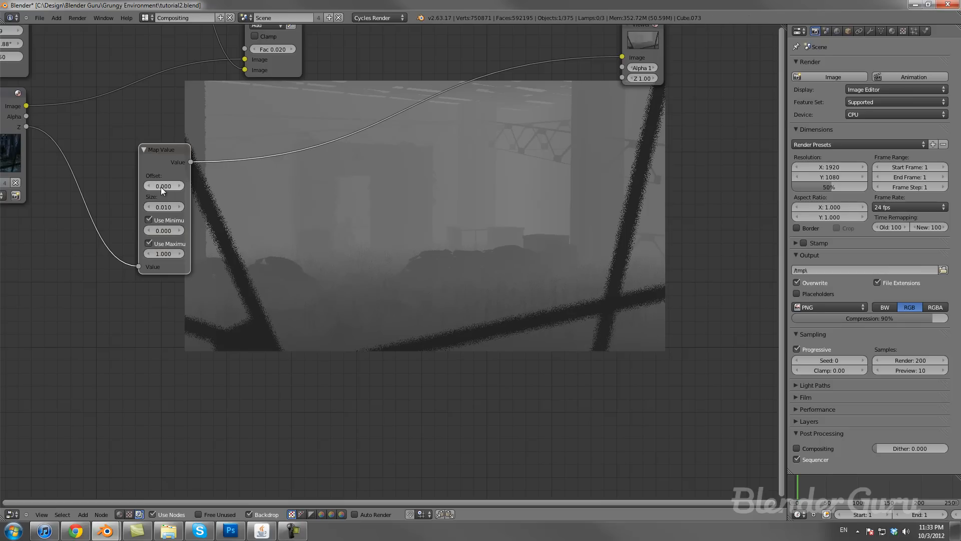
pyautogui.moveTo(158, 185); pyautogui.dragTo(140, 184)
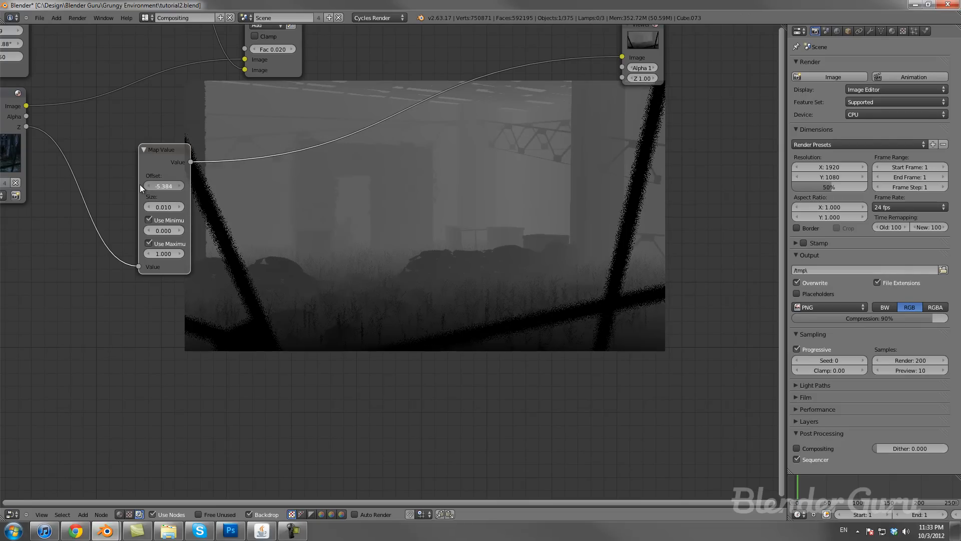
pyautogui.moveTo(140, 184); pyautogui.dragTo(141, 183)
pyautogui.scroll(-3, 407, 306)
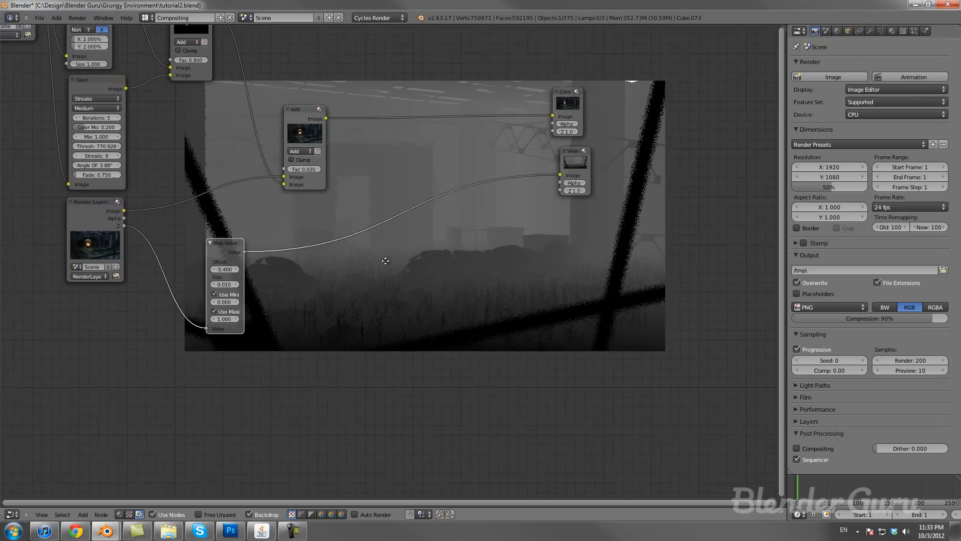
# Step: Add a Mix node and insert it on the link between the Map Value and Viewer nodes
pyautogui.moveTo(385, 299); pyautogui.dragTo(351, 309, button='middle')
pyautogui.hotkey('shift', 'a')
pyautogui.moveTo(358, 305)
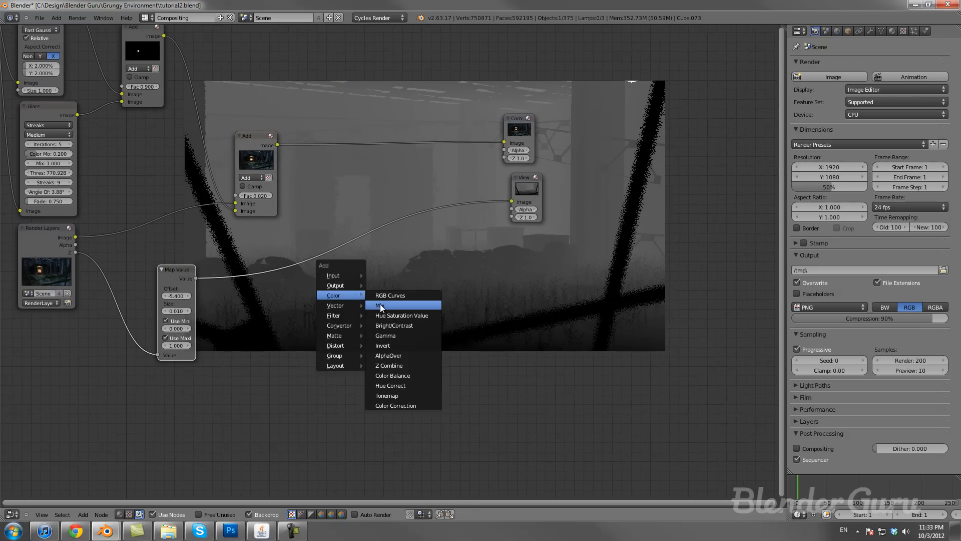
pyautogui.click(386, 306)
pyautogui.click(408, 165)
pyautogui.press('g')
pyautogui.click(413, 236)
pyautogui.moveTo(414, 236); pyautogui.dragTo(403, 194)
# Step: Connect the glow Add node's output to the Mix node's first Image input and set the Mix node's blend type to Add
pyautogui.moveTo(277, 145); pyautogui.dragTo(289, 155)
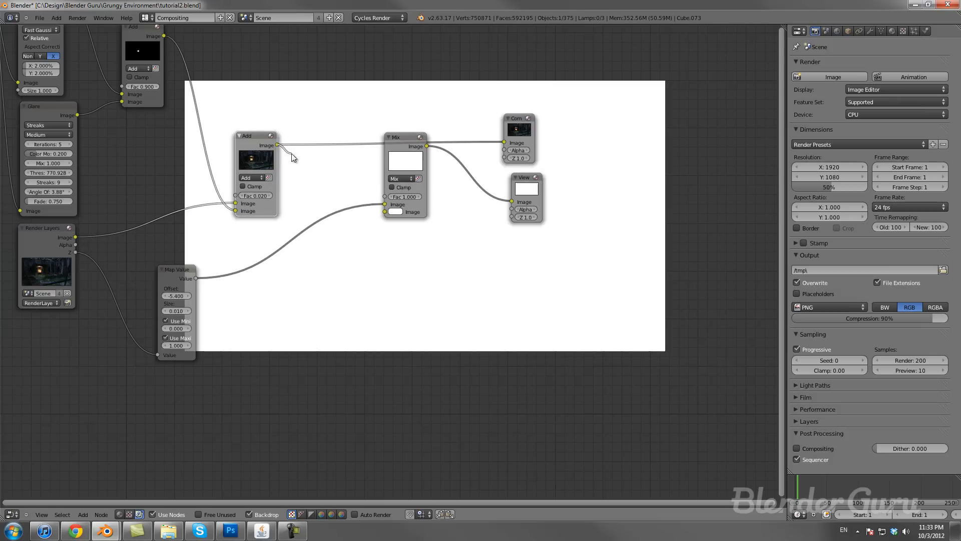
pyautogui.moveTo(334, 189); pyautogui.dragTo(386, 204)
pyautogui.click(398, 179)
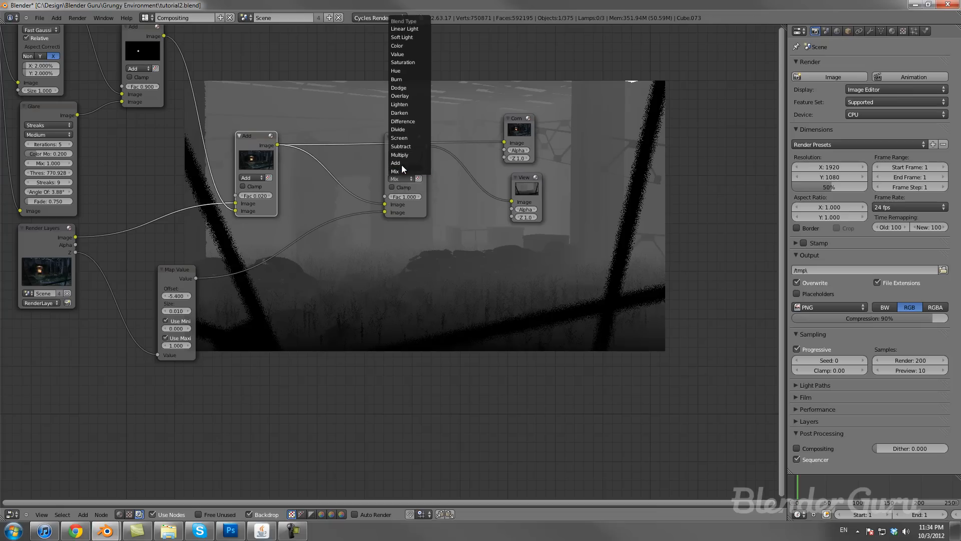
pyautogui.click(403, 163)
pyautogui.moveTo(458, 209); pyautogui.dragTo(388, 297, button='middle')
pyautogui.scroll(3, 398, 310)
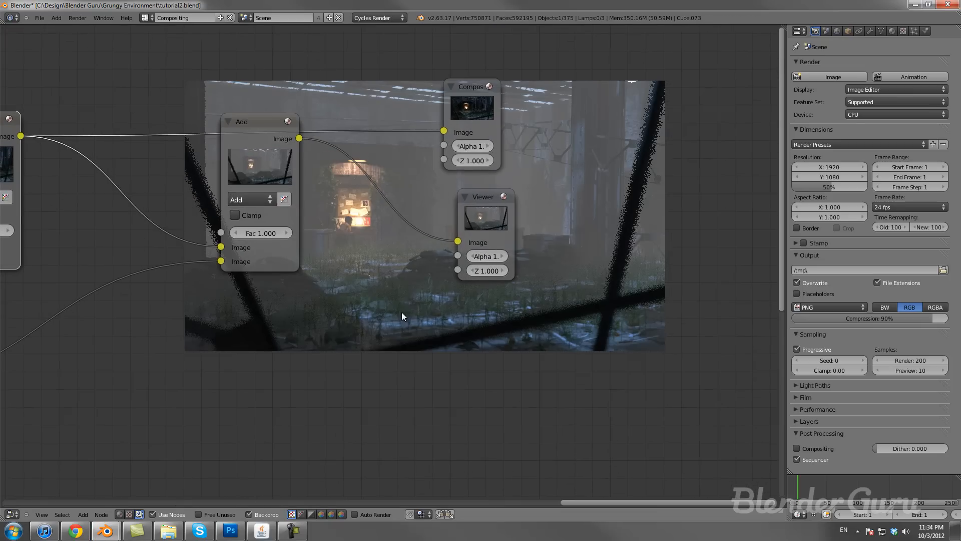
# Step: Reposition the new Add node and reroute the Map Value output from its second Image input to its Fac input
pyautogui.moveTo(254, 163); pyautogui.dragTo(257, 209)
pyautogui.moveTo(315, 232); pyautogui.dragTo(307, 236, button='middle')
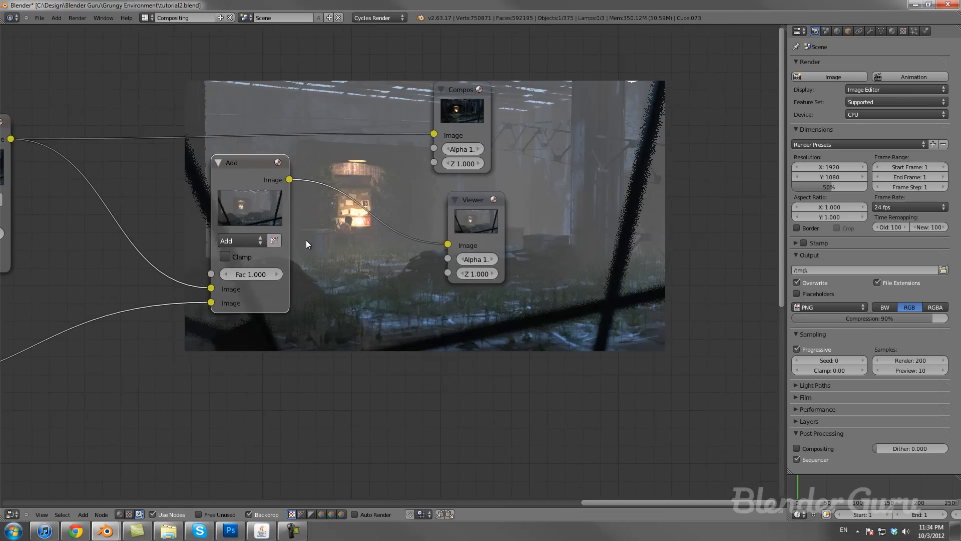
pyautogui.scroll(-3, 295, 247)
pyautogui.moveTo(281, 276); pyautogui.dragTo(407, 190, button='middle')
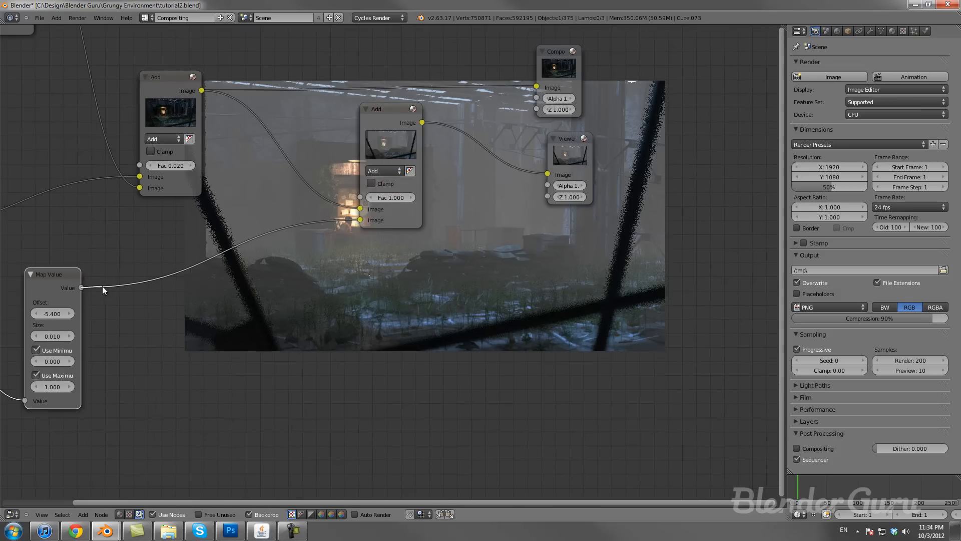
pyautogui.moveTo(362, 220); pyautogui.dragTo(365, 195)
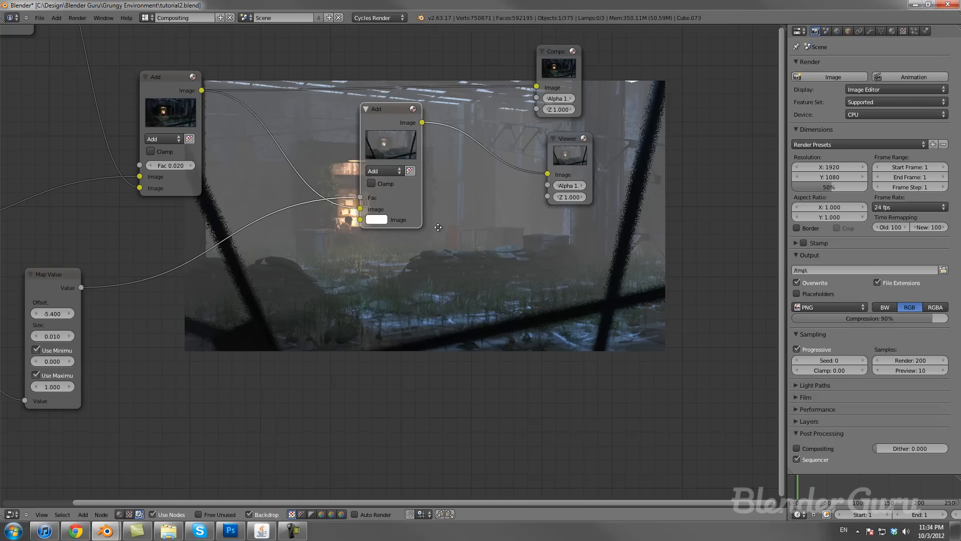
pyautogui.moveTo(443, 215); pyautogui.dragTo(420, 229, button='middle')
pyautogui.moveTo(380, 256); pyautogui.dragTo(311, 193, button='middle')
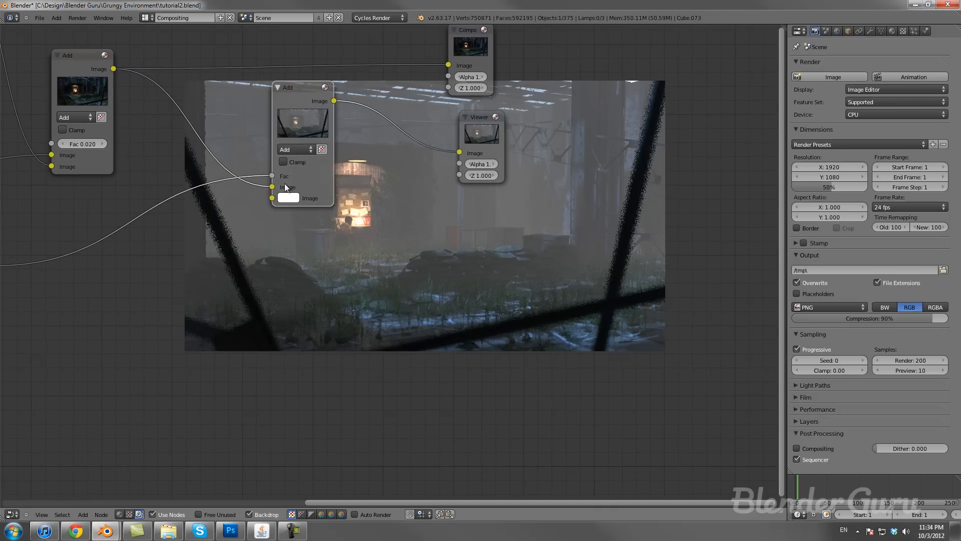
pyautogui.click(268, 177)
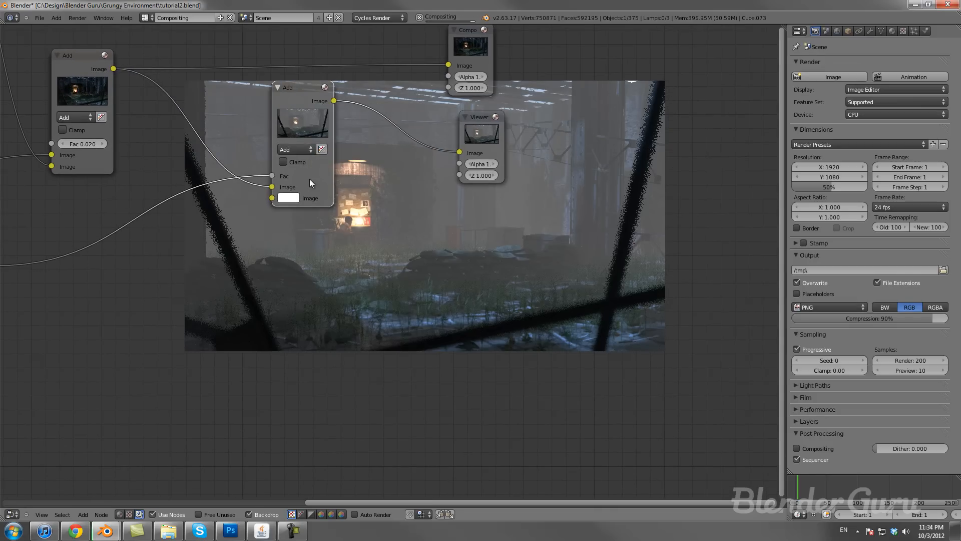
pyautogui.moveTo(270, 176)
pyautogui.mouseDown()
pyautogui.moveTo(256, 174)
pyautogui.moveTo(265, 174)
pyautogui.mouseUp()
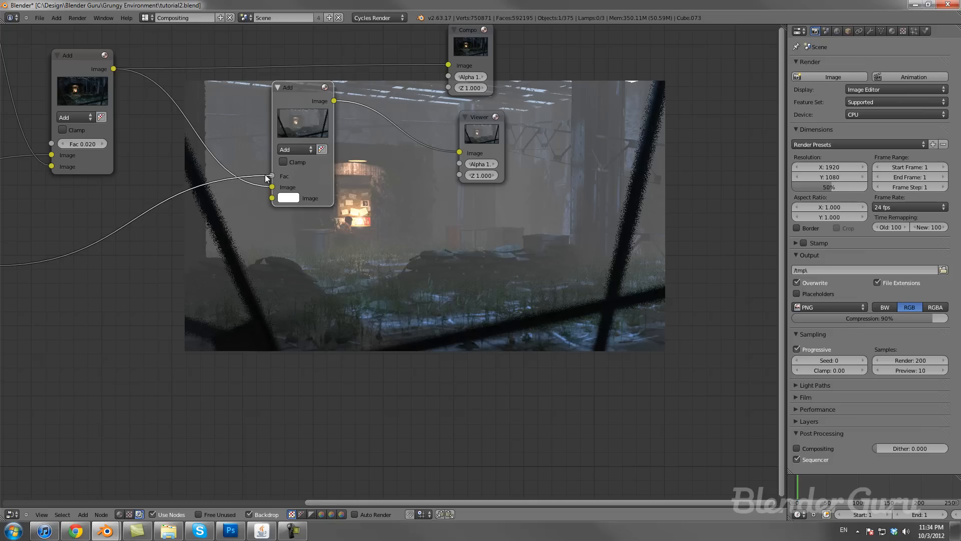
pyautogui.moveTo(273, 174)
pyautogui.mouseDown()
pyautogui.moveTo(276, 184)
pyautogui.moveTo(270, 175)
pyautogui.mouseUp()
pyautogui.moveTo(301, 123); pyautogui.dragTo(300, 129)
# Step: Darken the new Add node's second Image colour to a dark grey of about 0.103 in R, G and B
pyautogui.moveTo(346, 164); pyautogui.dragTo(359, 214, button='middle')
pyautogui.scroll(2, 358, 218)
pyautogui.click(272, 254)
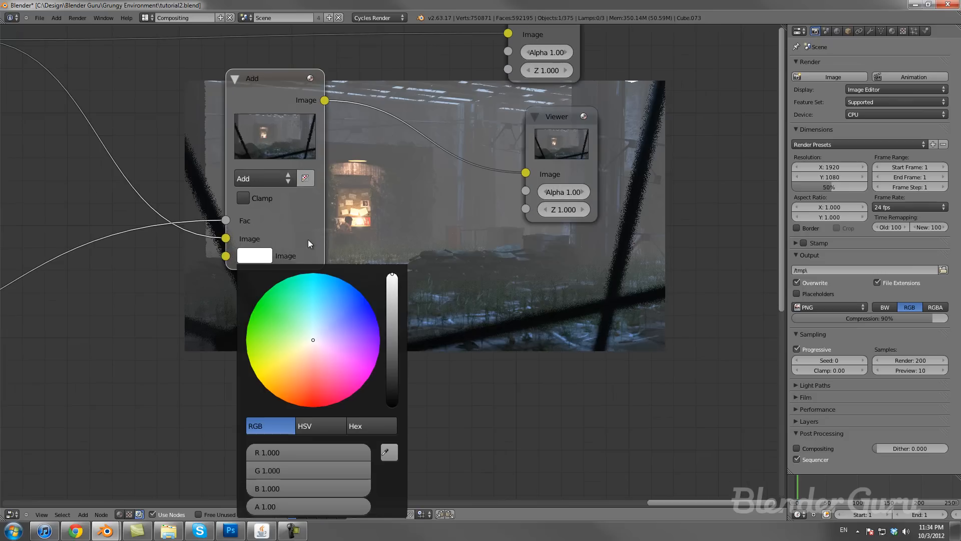
pyautogui.click(395, 320)
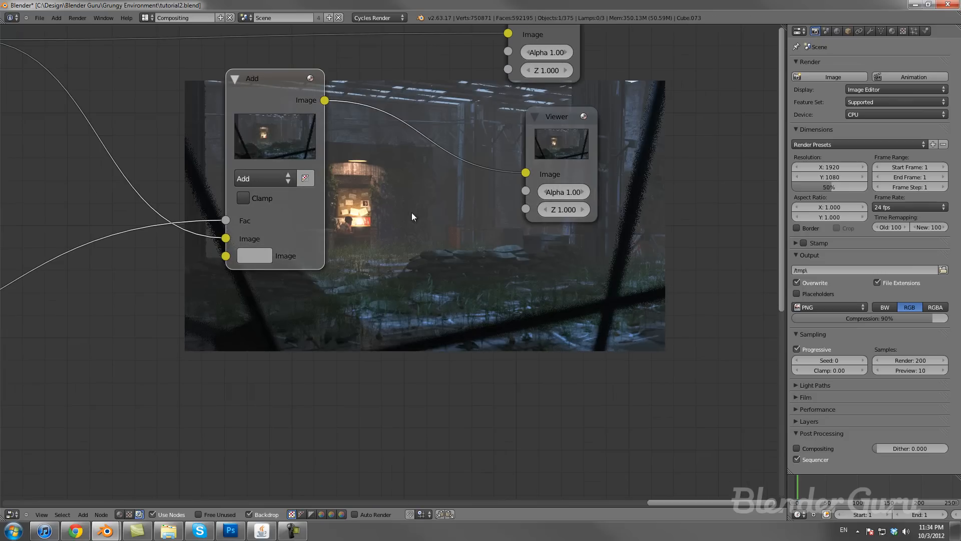
pyautogui.click(270, 179)
pyautogui.click(259, 216)
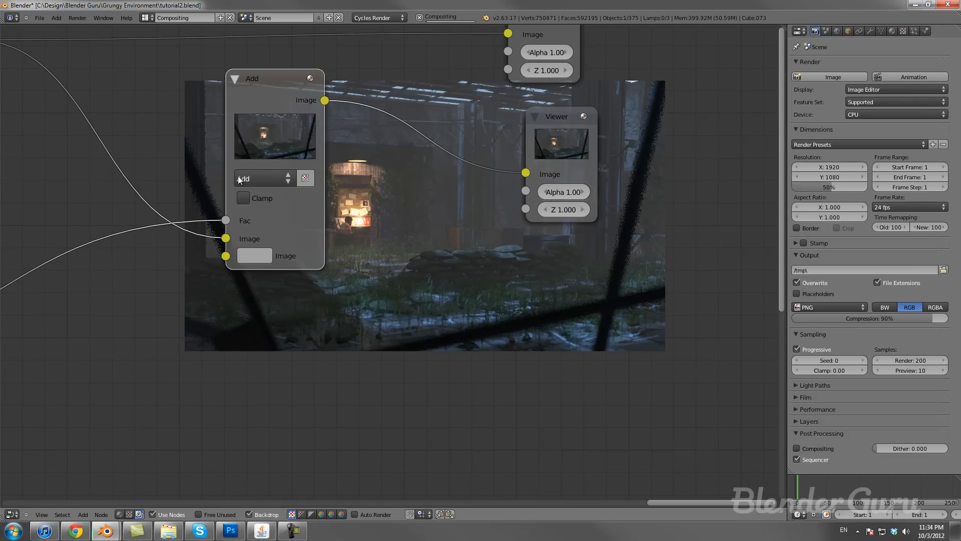
pyautogui.click(266, 256)
pyautogui.click(391, 331)
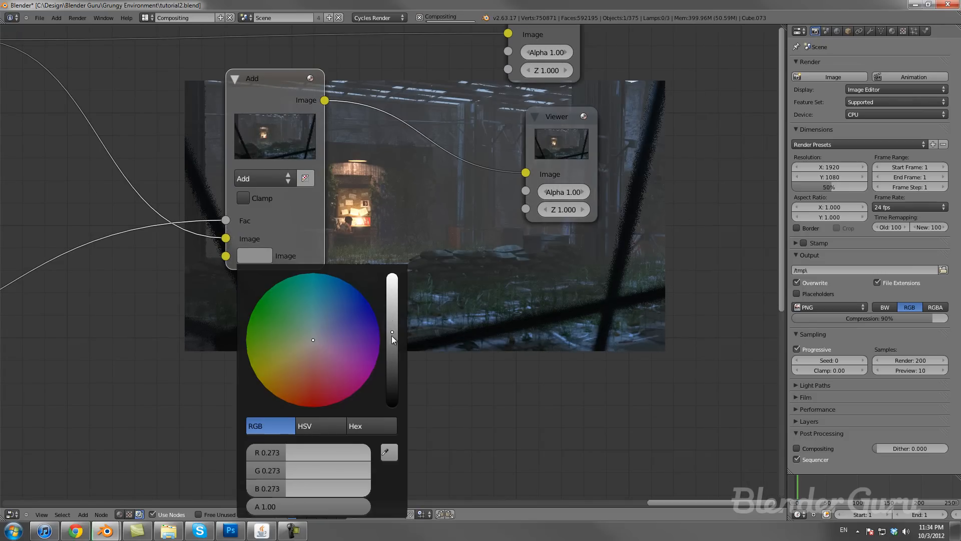
pyautogui.click(392, 340)
pyautogui.click(393, 352)
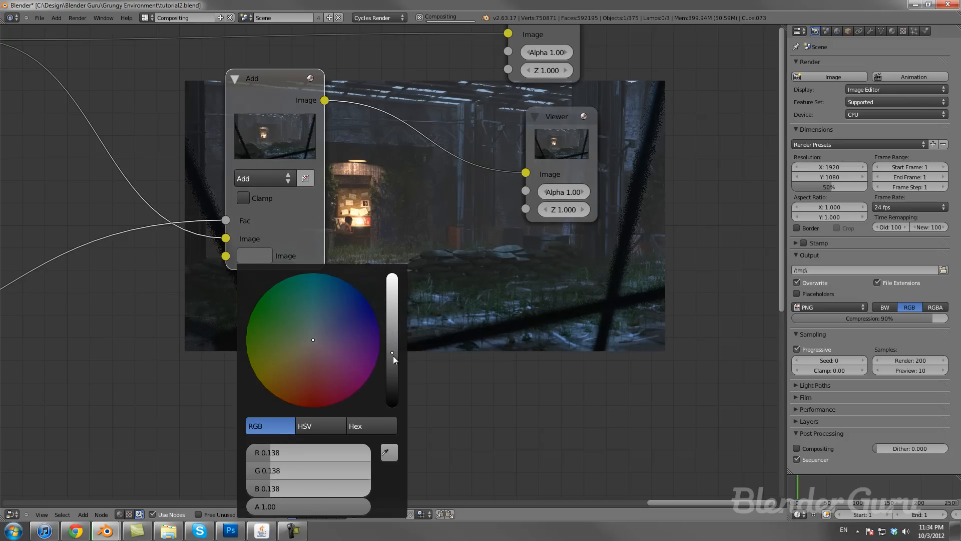
pyautogui.click(393, 360)
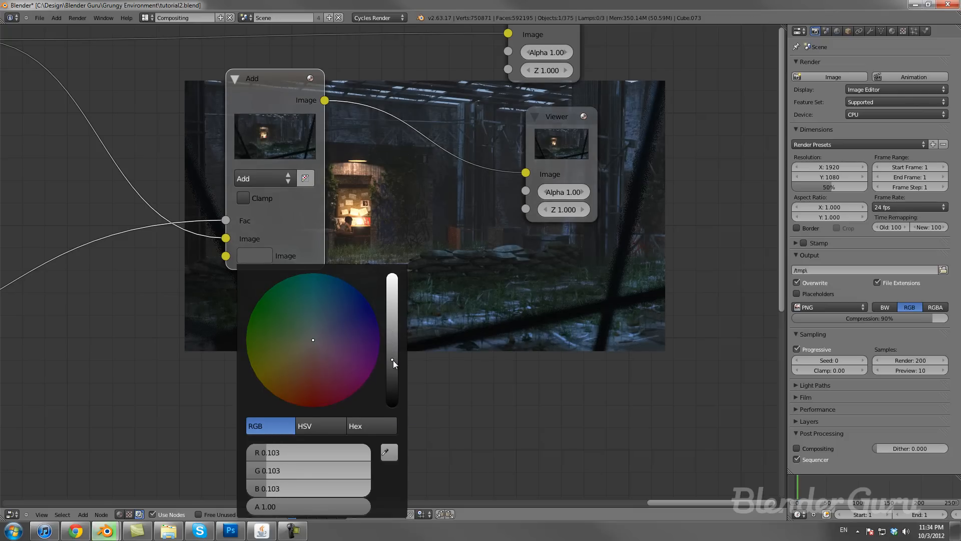
# Step: Try full white for the mist colour as a comparison, then set it to a dark grey of about 0.095
pyautogui.moveTo(392, 371); pyautogui.dragTo(392, 274)
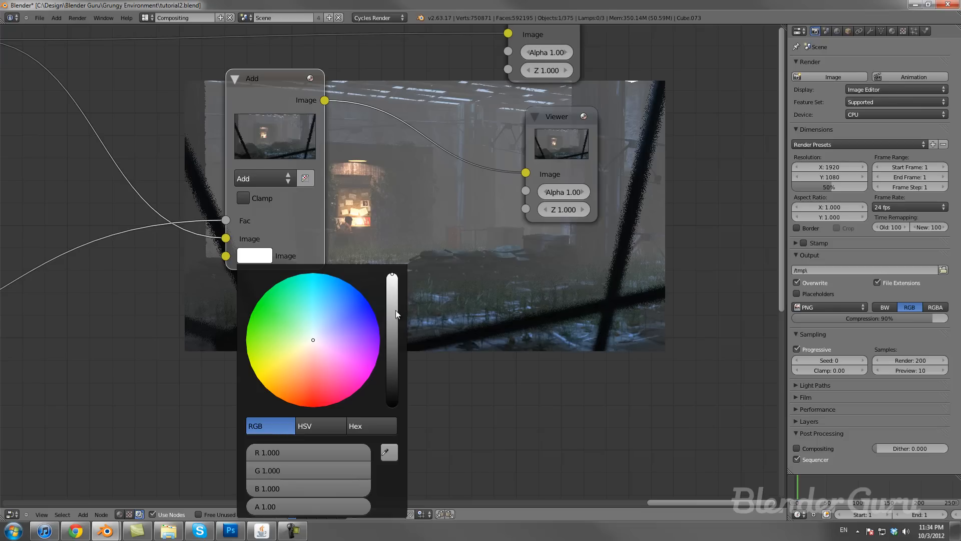
pyautogui.click(392, 359)
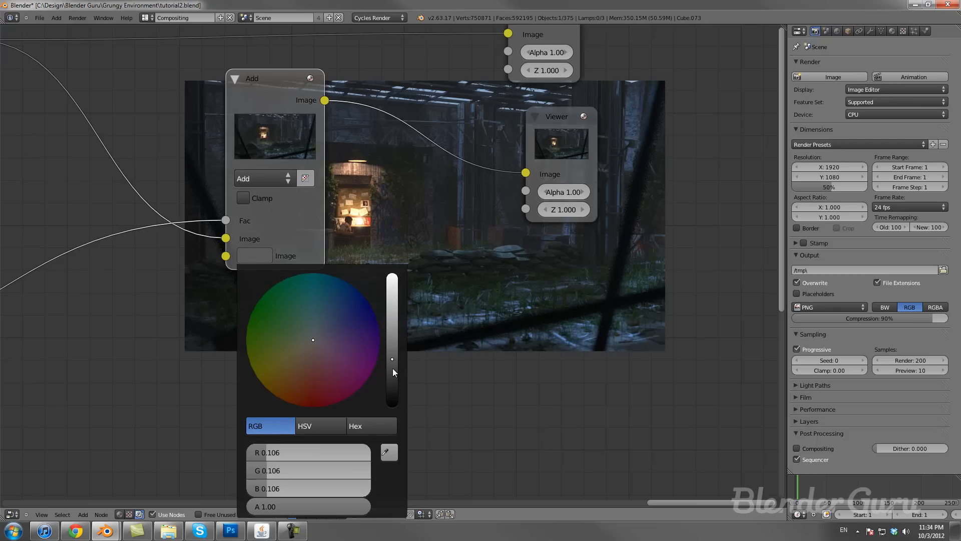
pyautogui.click(393, 366)
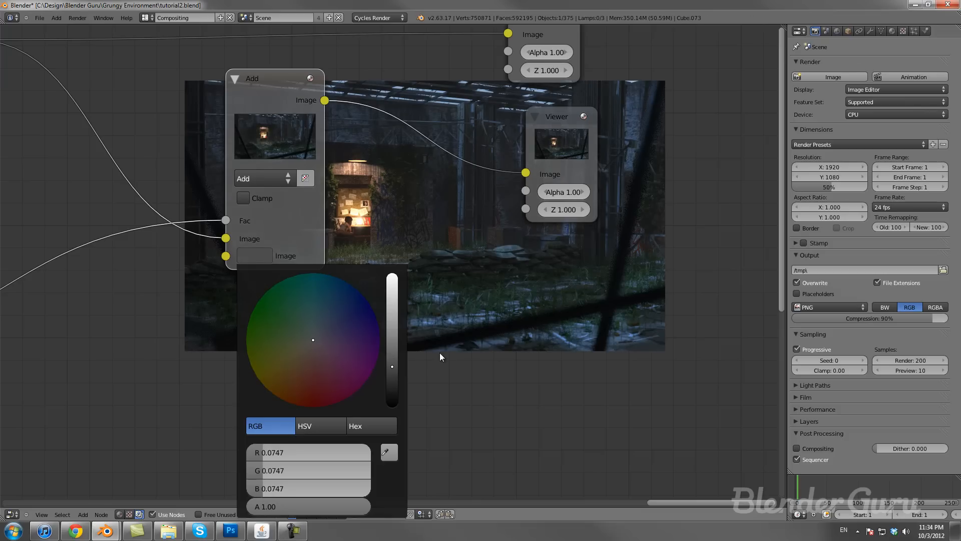
pyautogui.click(393, 363)
# Step: Fine-tune the grey mist colour against the backdrop, trying 0.107 and 0.088 and settling on about 0.074
pyautogui.moveTo(442, 385); pyautogui.dragTo(360, 348, button='middle')
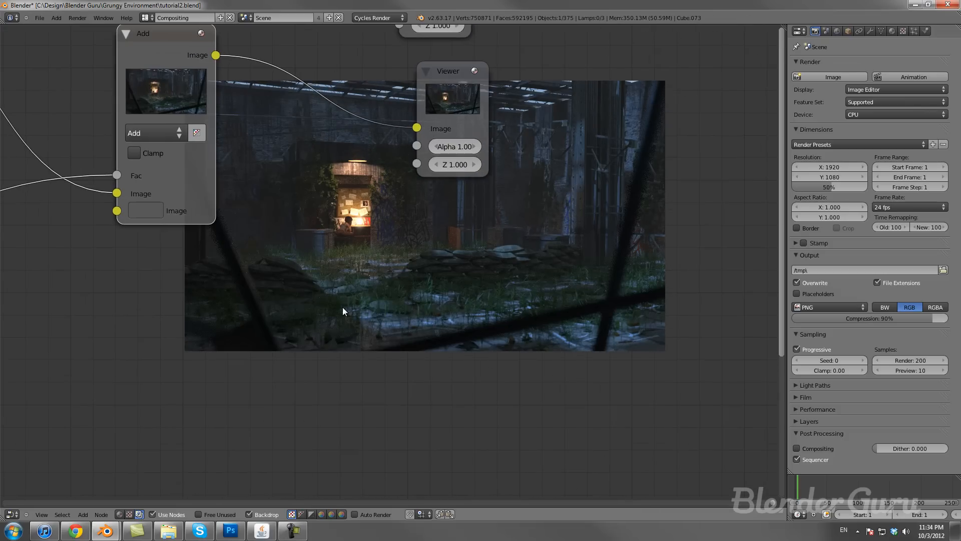
pyautogui.click(153, 210)
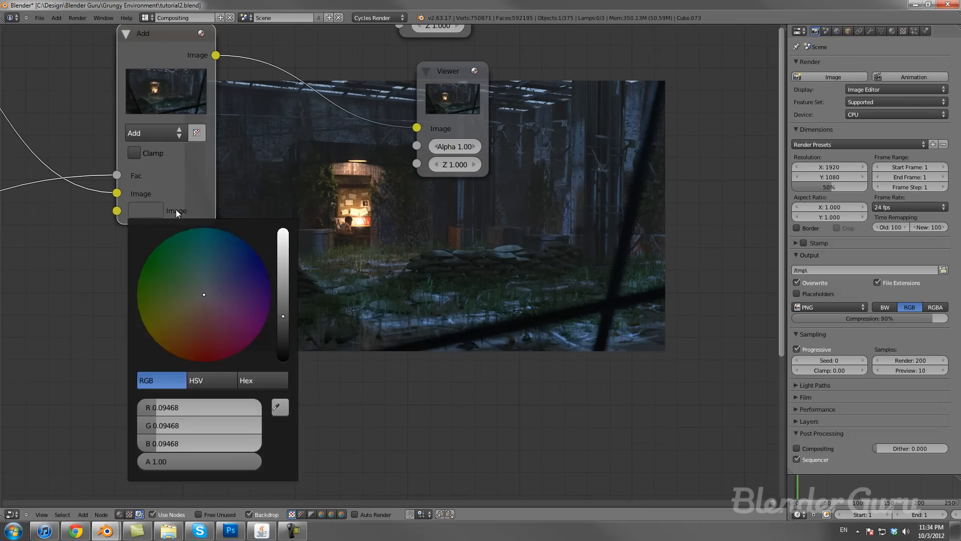
pyautogui.click(284, 314)
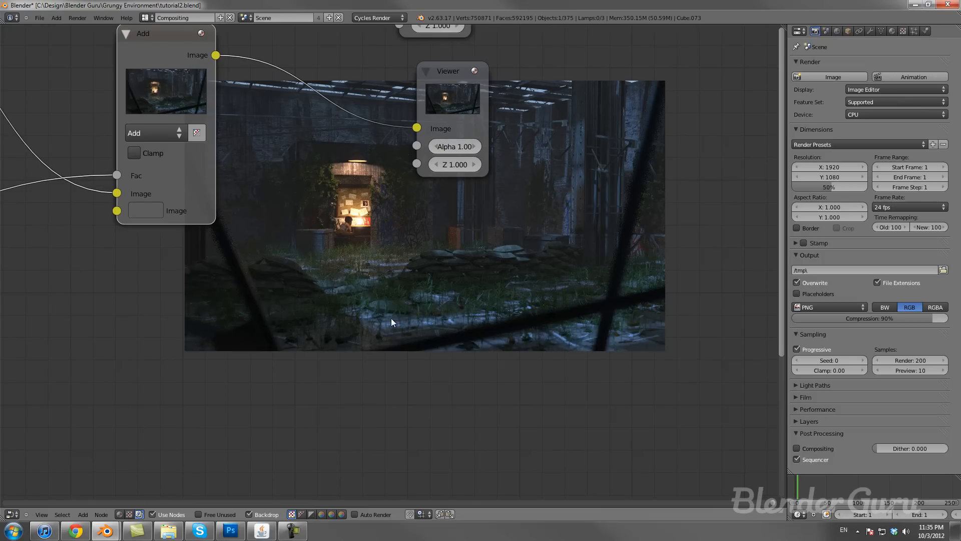
pyautogui.click(141, 210)
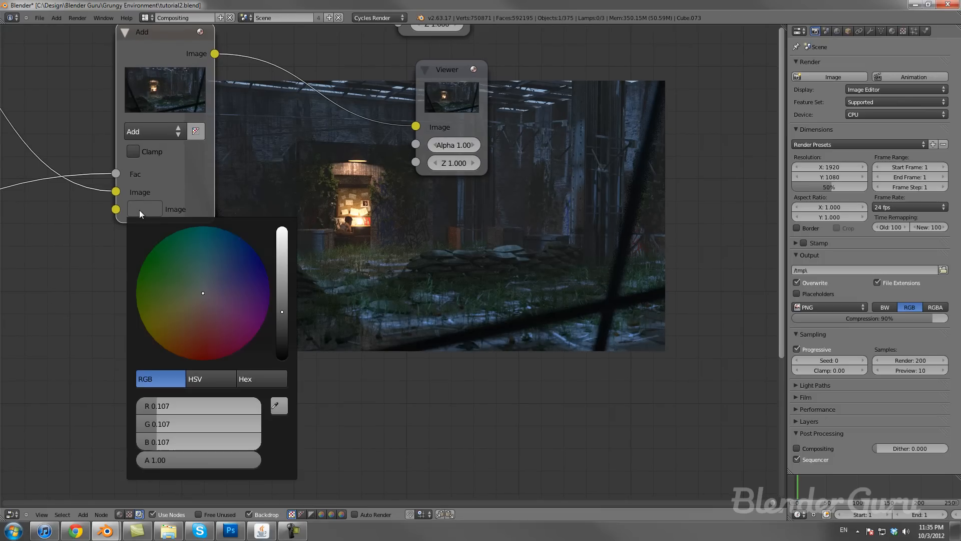
pyautogui.click(282, 316)
pyautogui.moveTo(375, 294); pyautogui.dragTo(327, 246, button='middle')
pyautogui.click(103, 163)
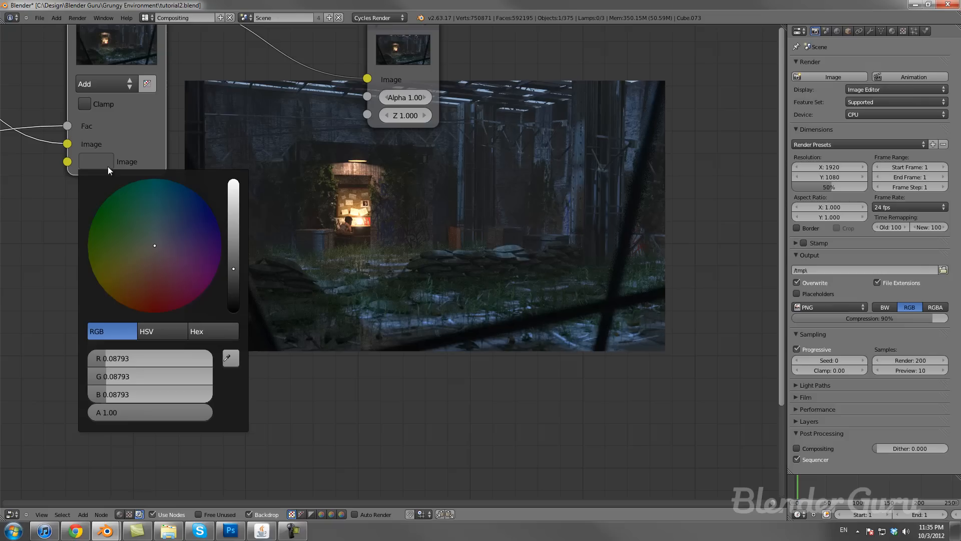
pyautogui.moveTo(230, 274); pyautogui.dragTo(232, 272)
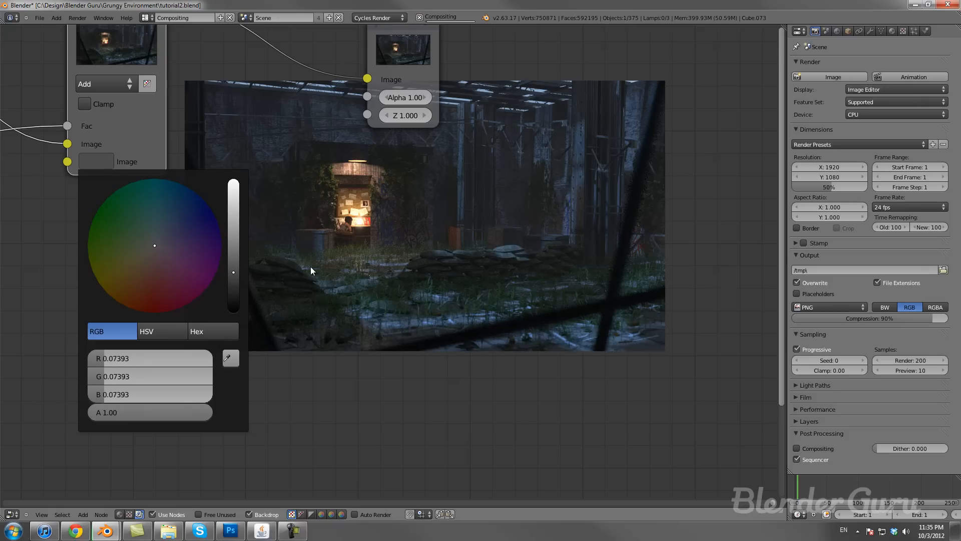
# Step: Connect the mist Add node's output to the Composite node's Image input
pyautogui.moveTo(375, 232); pyautogui.dragTo(391, 190, button='middle')
pyautogui.scroll(-3, 390, 230)
pyautogui.moveTo(256, 141); pyautogui.dragTo(397, 92)
pyautogui.moveTo(451, 192); pyautogui.dragTo(392, 116, button='middle')
pyautogui.scroll(-1, 427, 218)
pyautogui.moveTo(428, 221); pyautogui.dragTo(372, 212, button='middle')
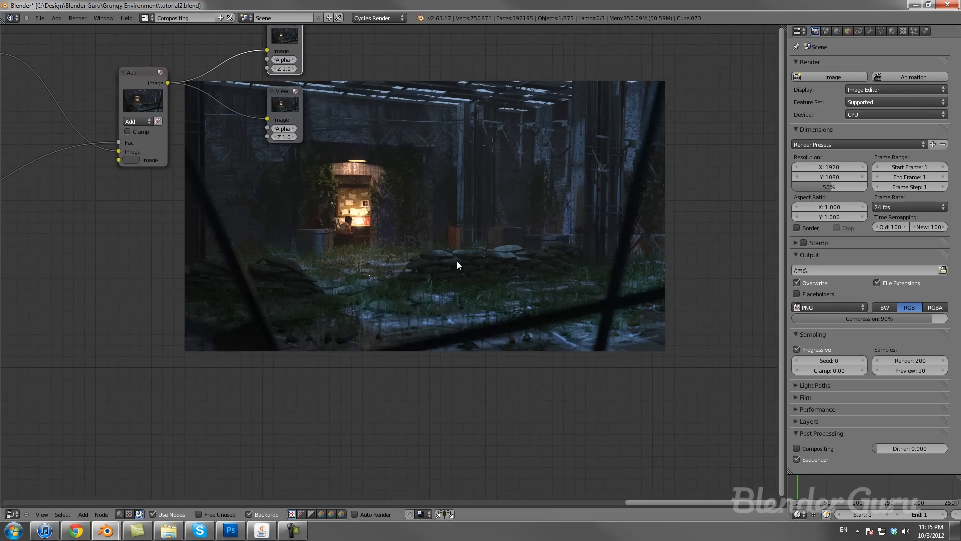
pyautogui.moveTo(465, 269); pyautogui.dragTo(474, 218, button='middle')
# Step: Open the composited render result and inspect the whole frame enlarged
pyautogui.press('F11')
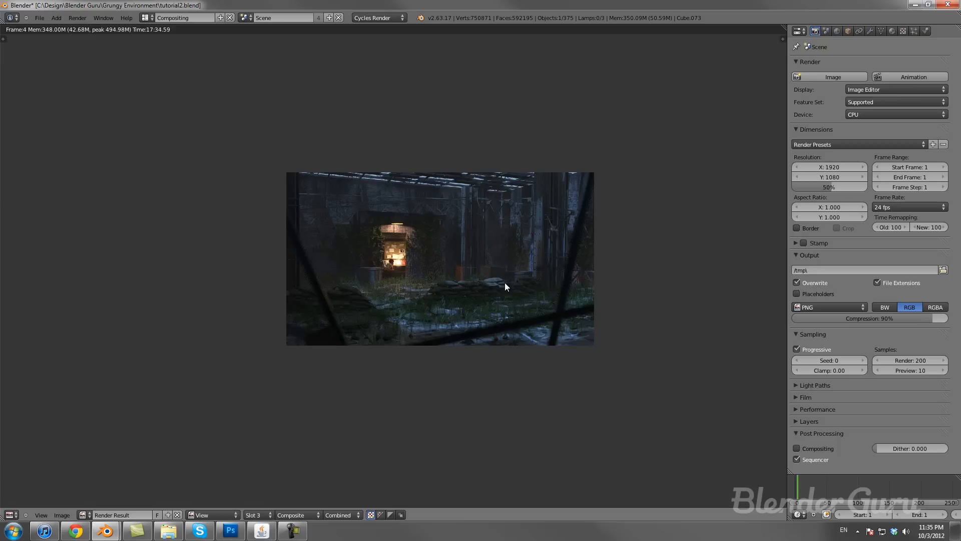
pyautogui.scroll(3, 504, 283)
pyautogui.scroll(-1, 504, 284)
pyautogui.moveTo(503, 284); pyautogui.dragTo(463, 275, button='middle')
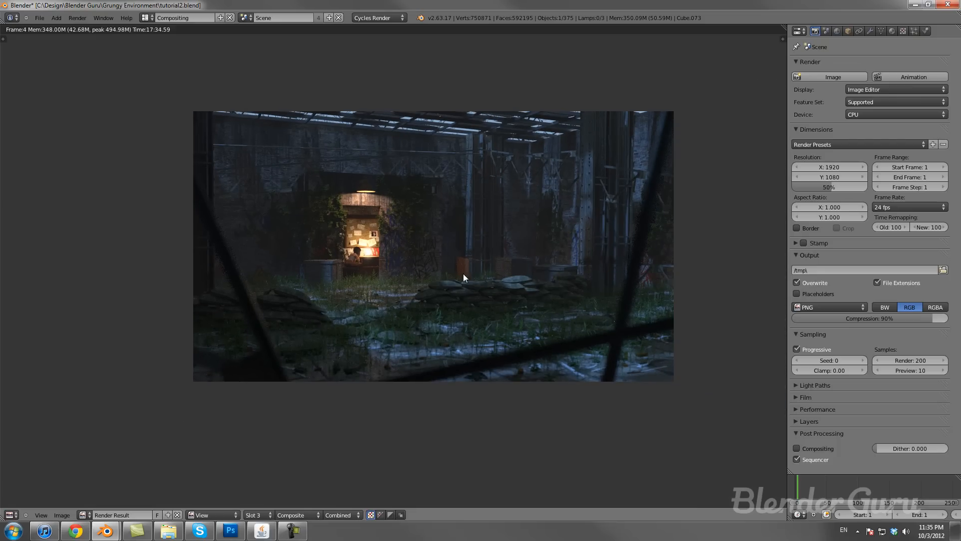
pyautogui.moveTo(431, 226); pyautogui.dragTo(399, 232, button='middle')
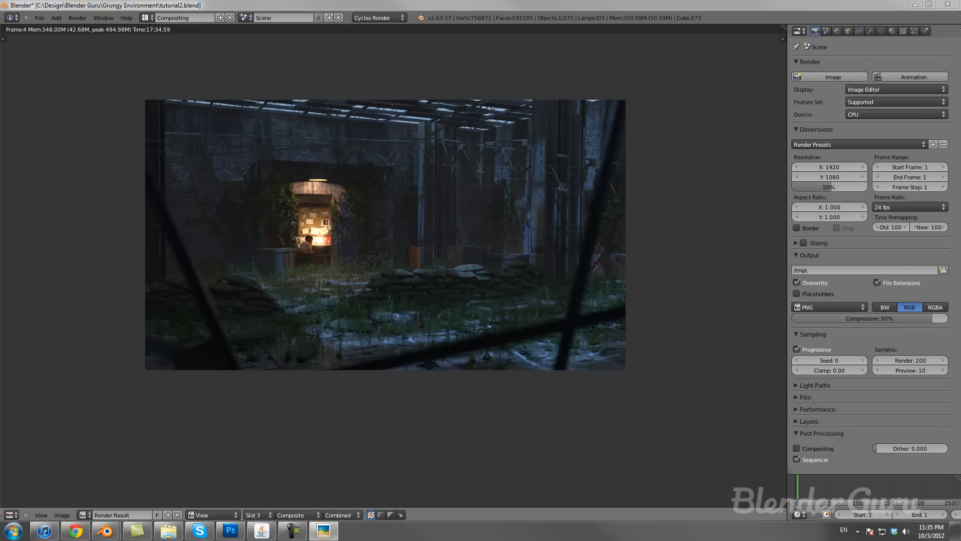
# Step: Compare the composited render side by side with starter.jpg in Picasa Photo Viewer, then return to Blender's render view
pyautogui.moveTo(719, 191); pyautogui.dragTo(765, 157)
pyautogui.moveTo(312, 232); pyautogui.dragTo(190, 175, button='middle')
pyautogui.hotkey('alt', 'Tab')
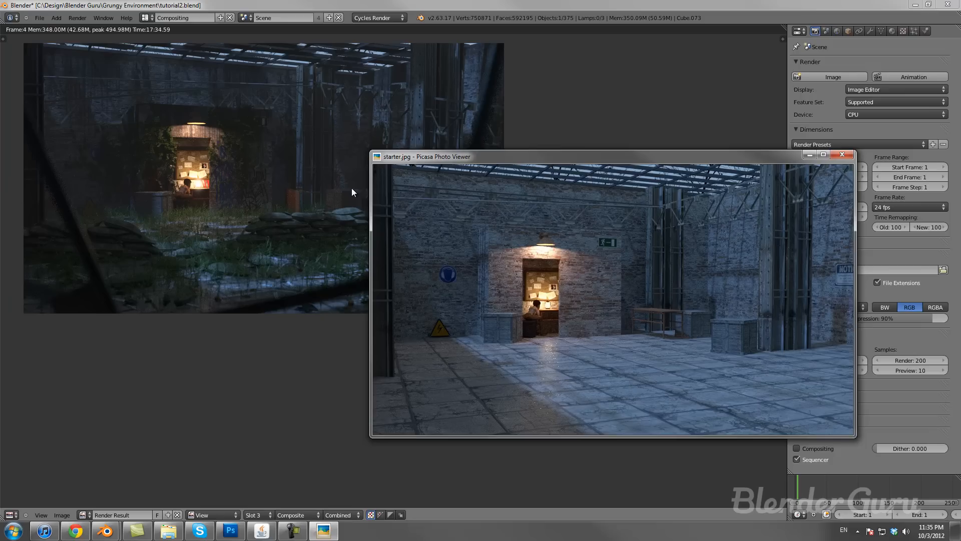
pyautogui.moveTo(443, 171); pyautogui.dragTo(511, 239)
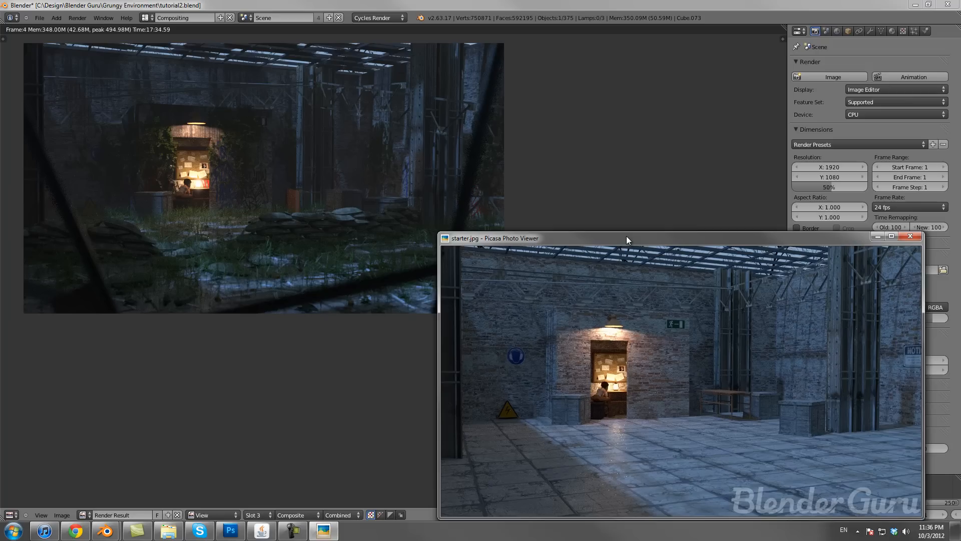
pyautogui.click(599, 179)
pyautogui.moveTo(374, 167); pyautogui.dragTo(495, 257, button='middle')
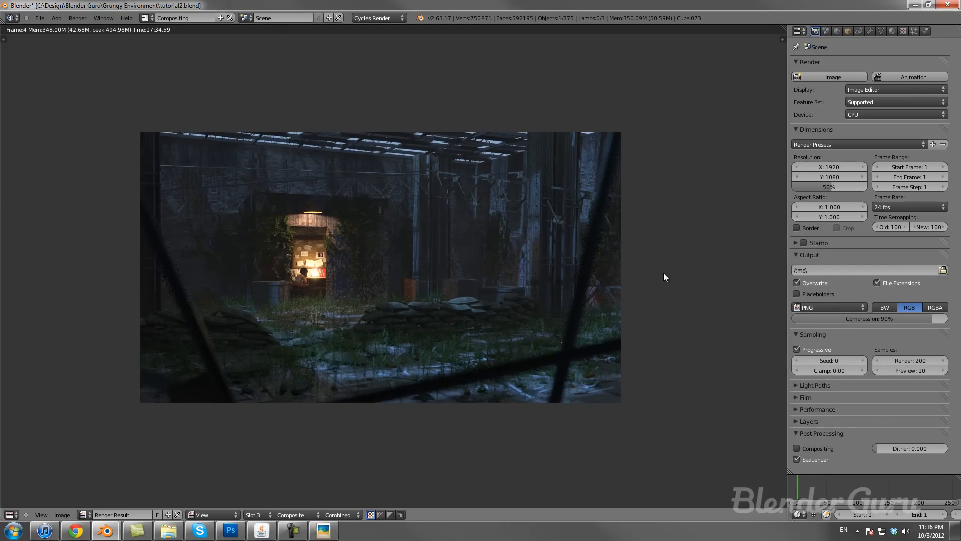